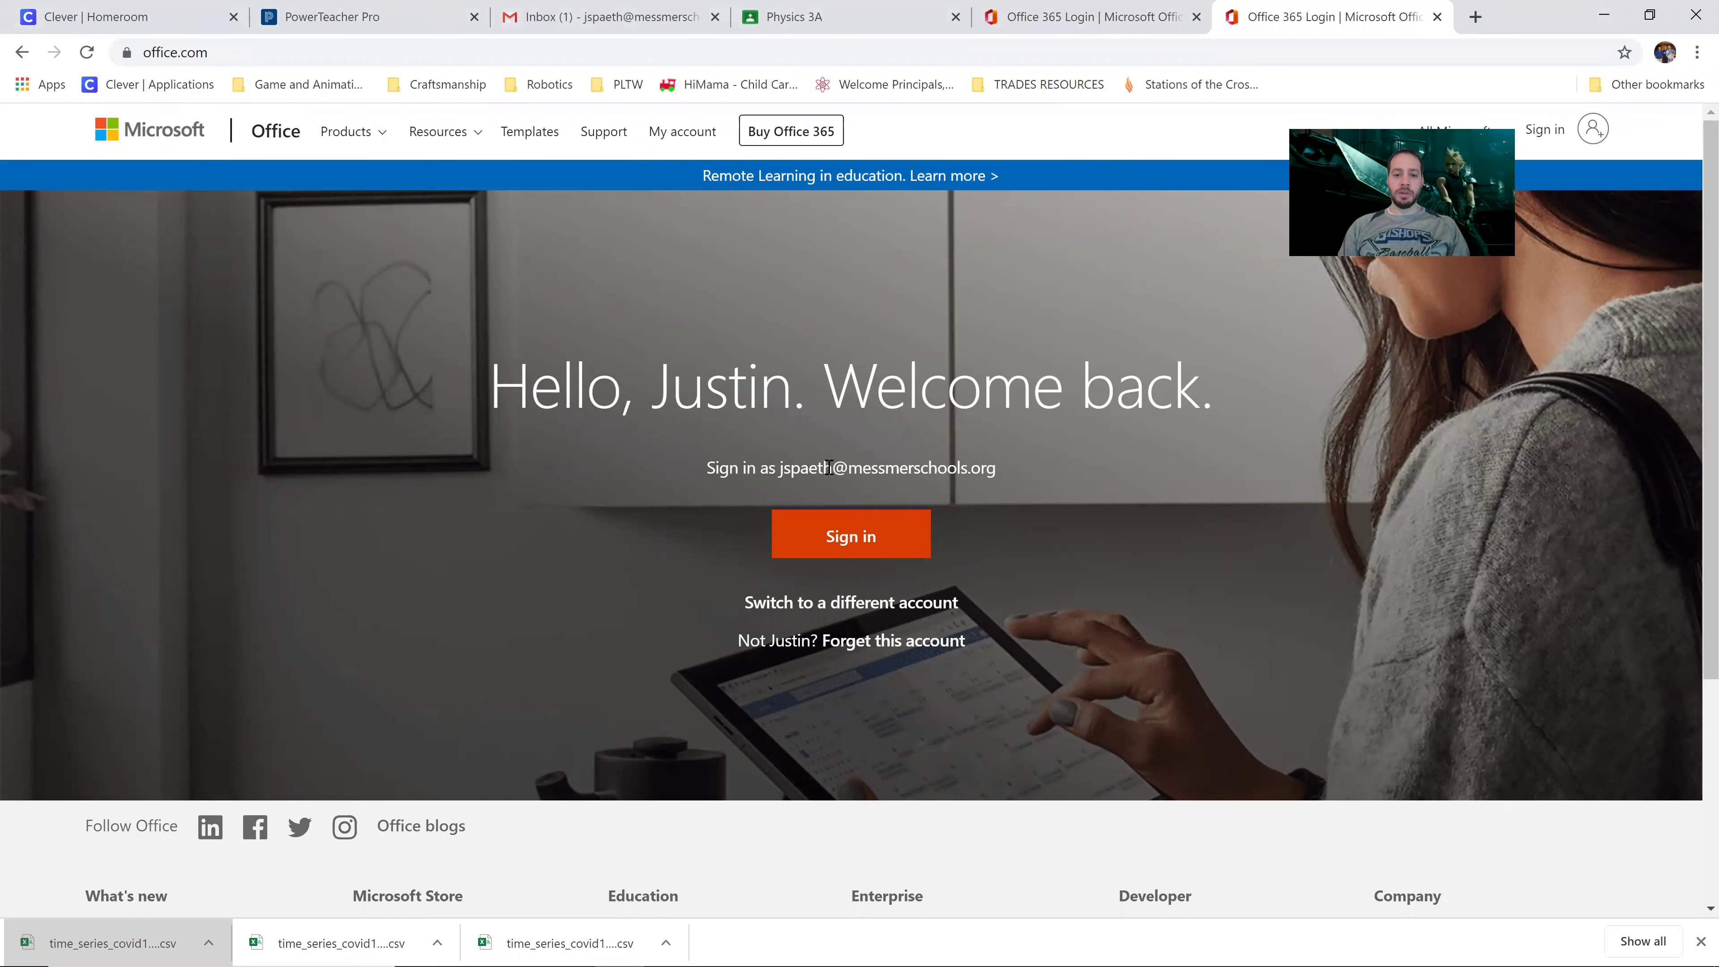
Step: Sign in with the school account's e-mail and password, declining to stay signed in
click(875, 603)
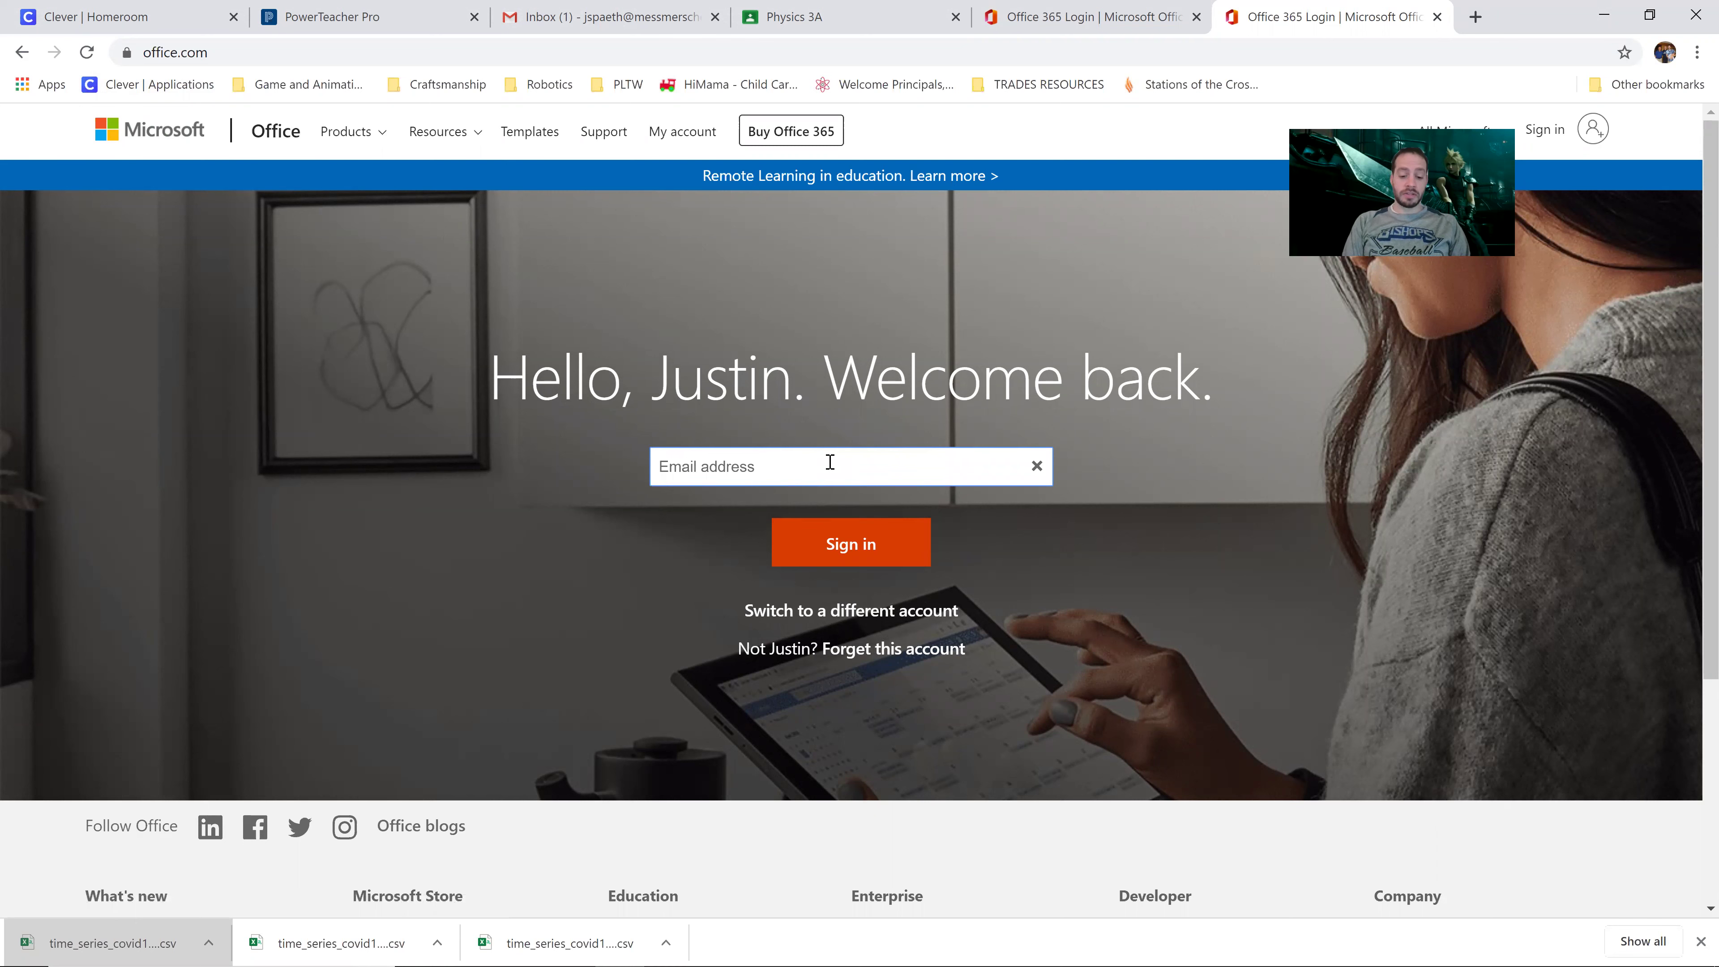
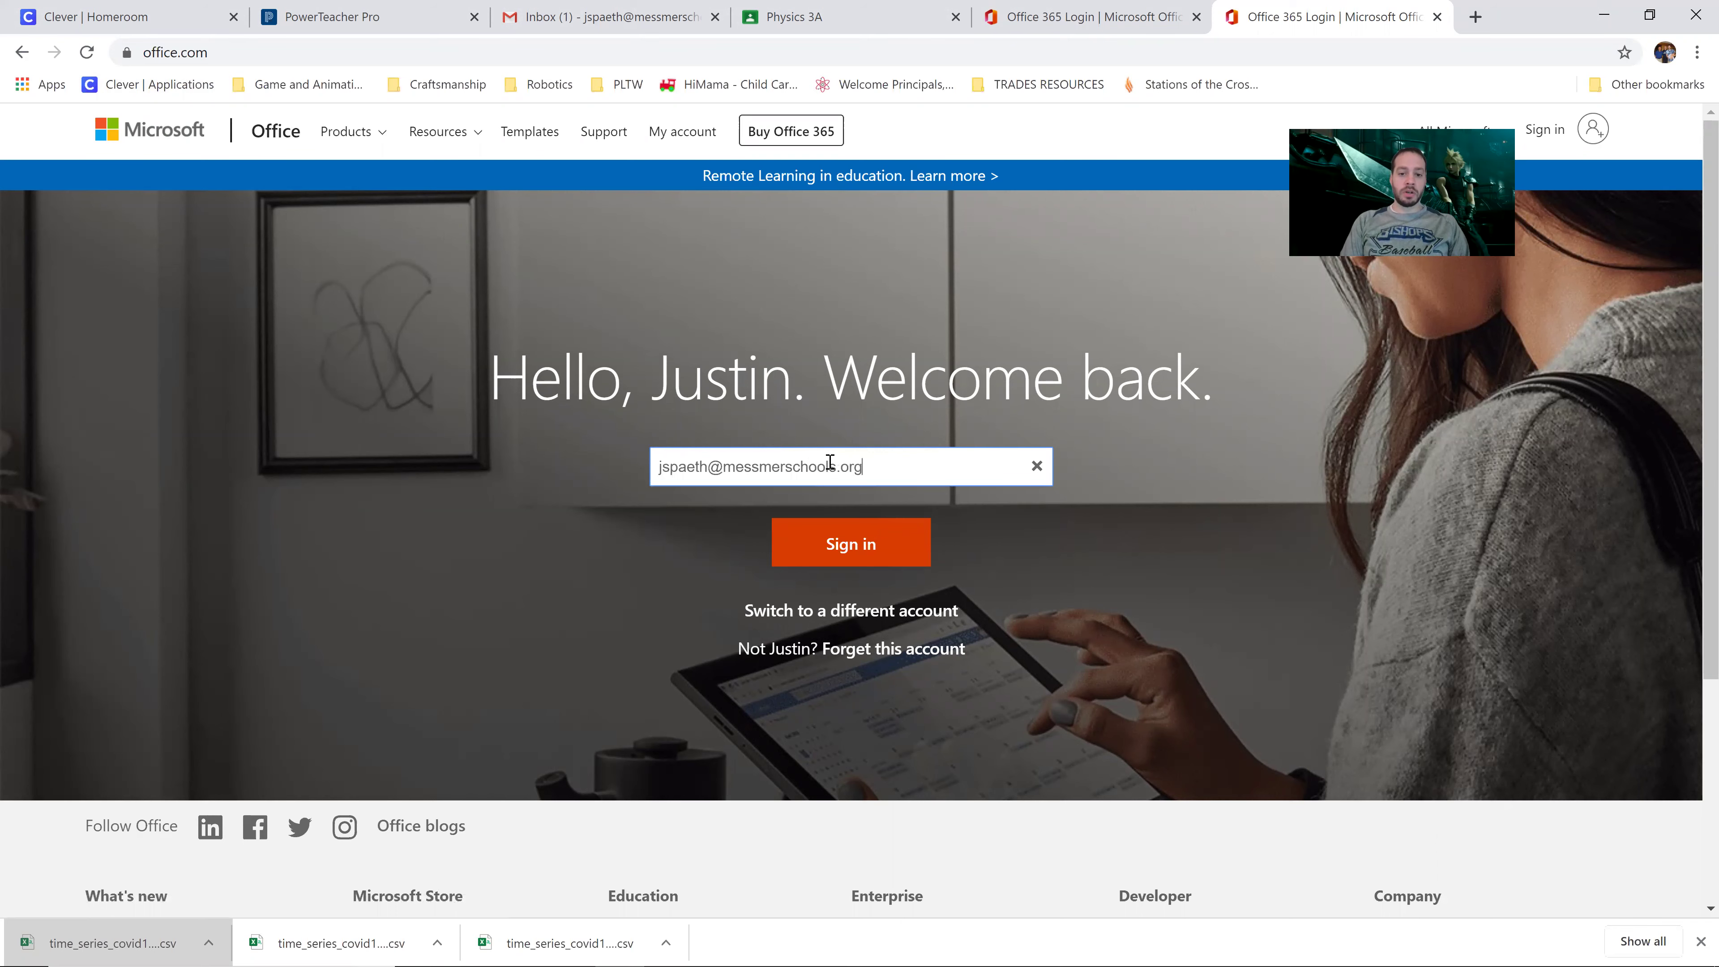
key(Return)
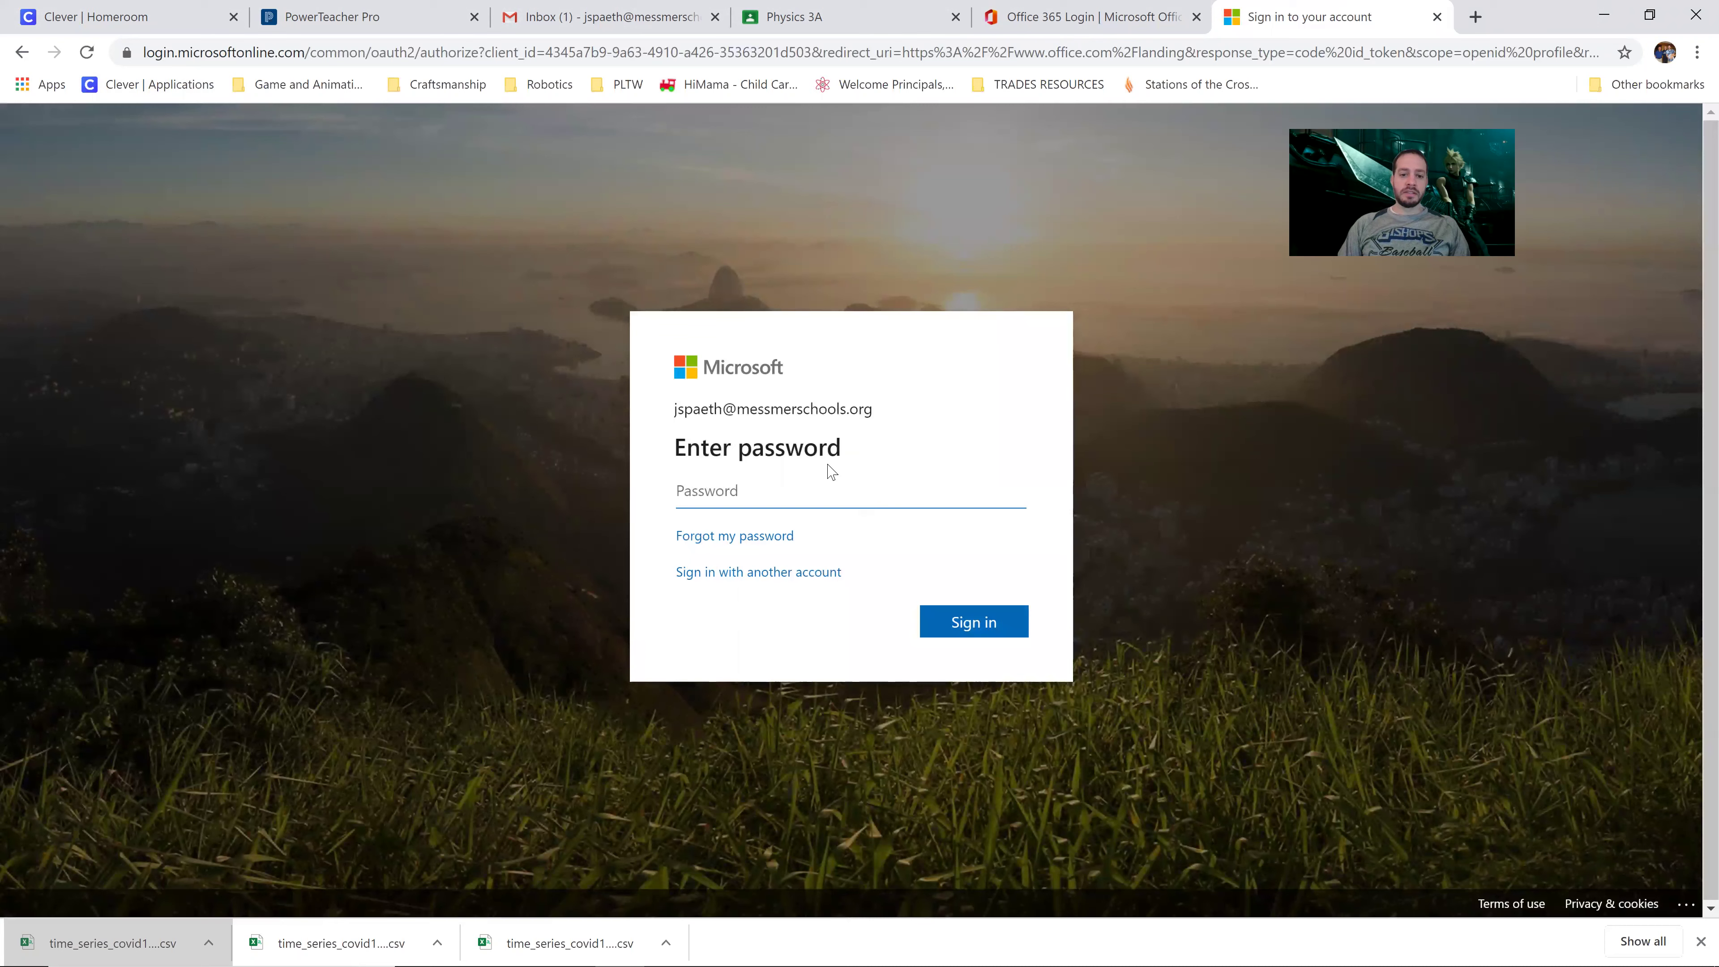
text(•)
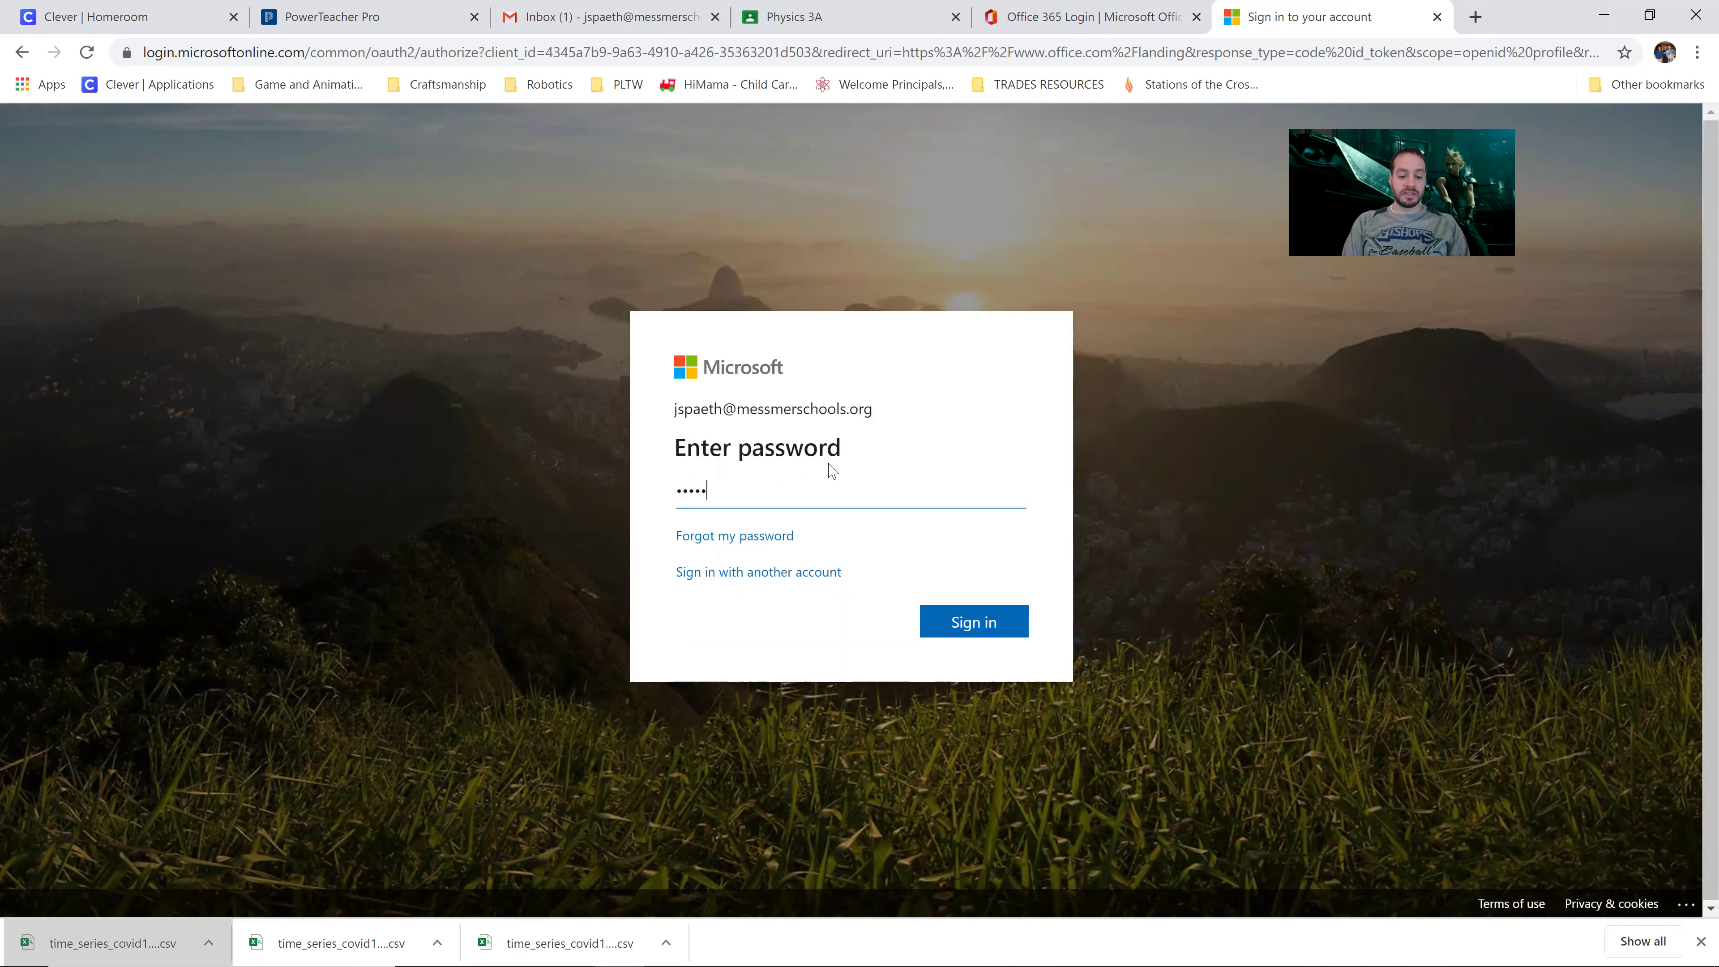
text(•••••••)
key(Return)
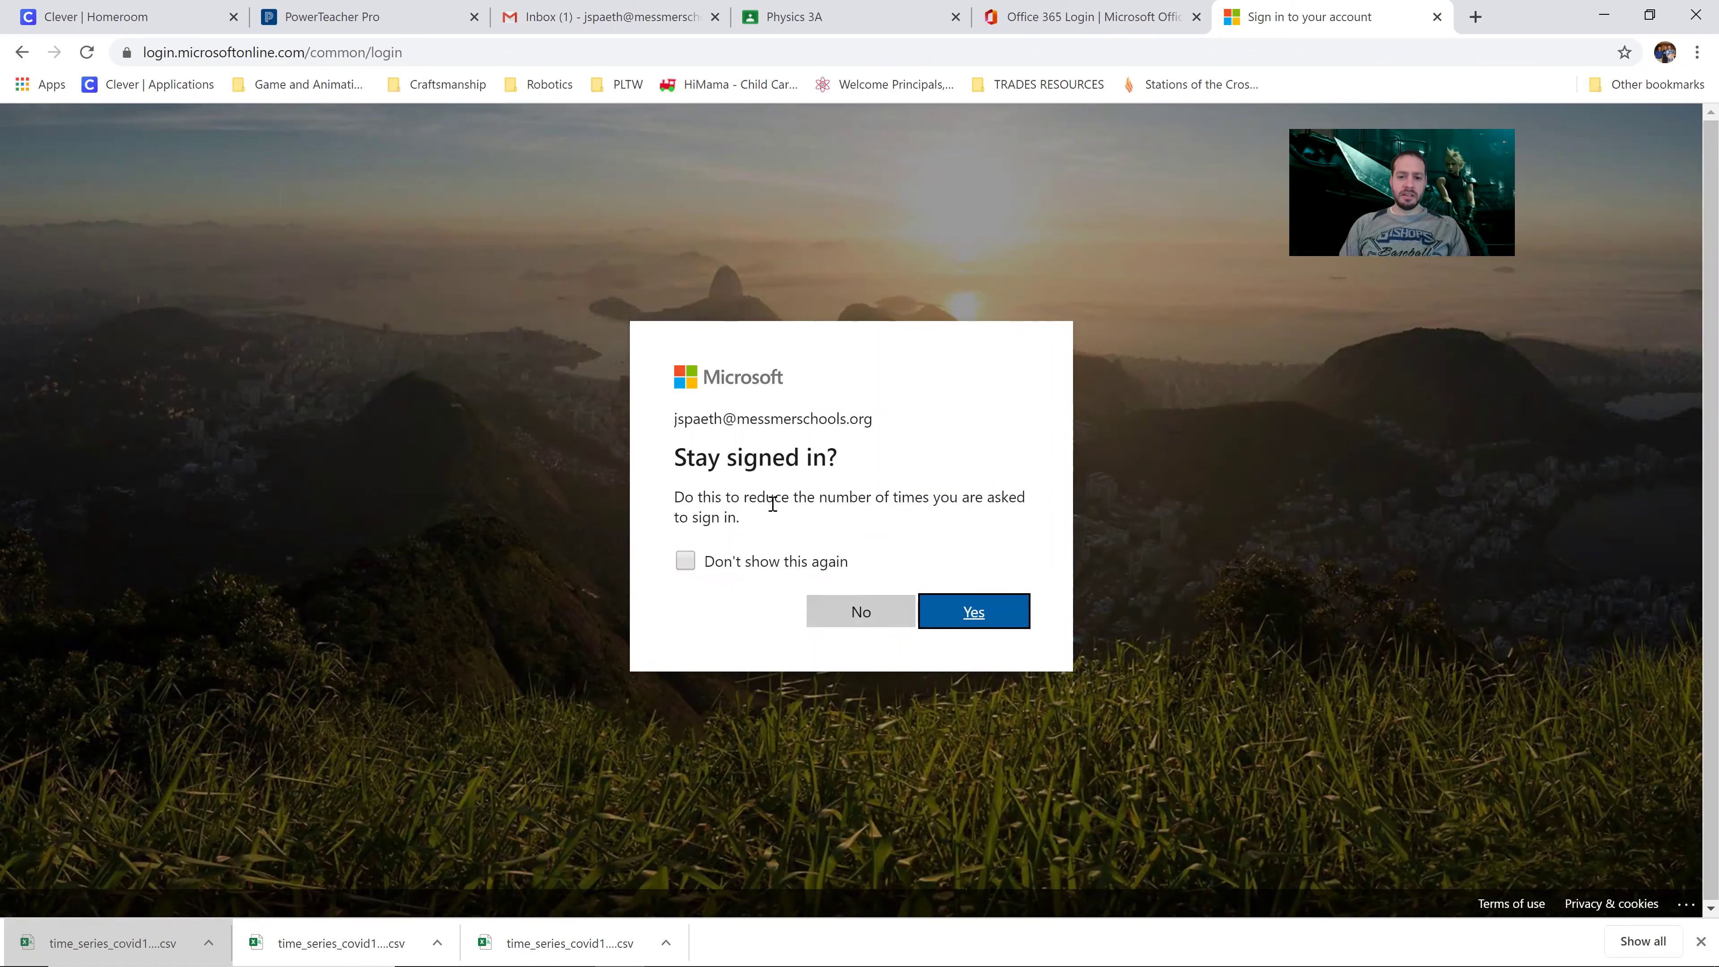
click(870, 621)
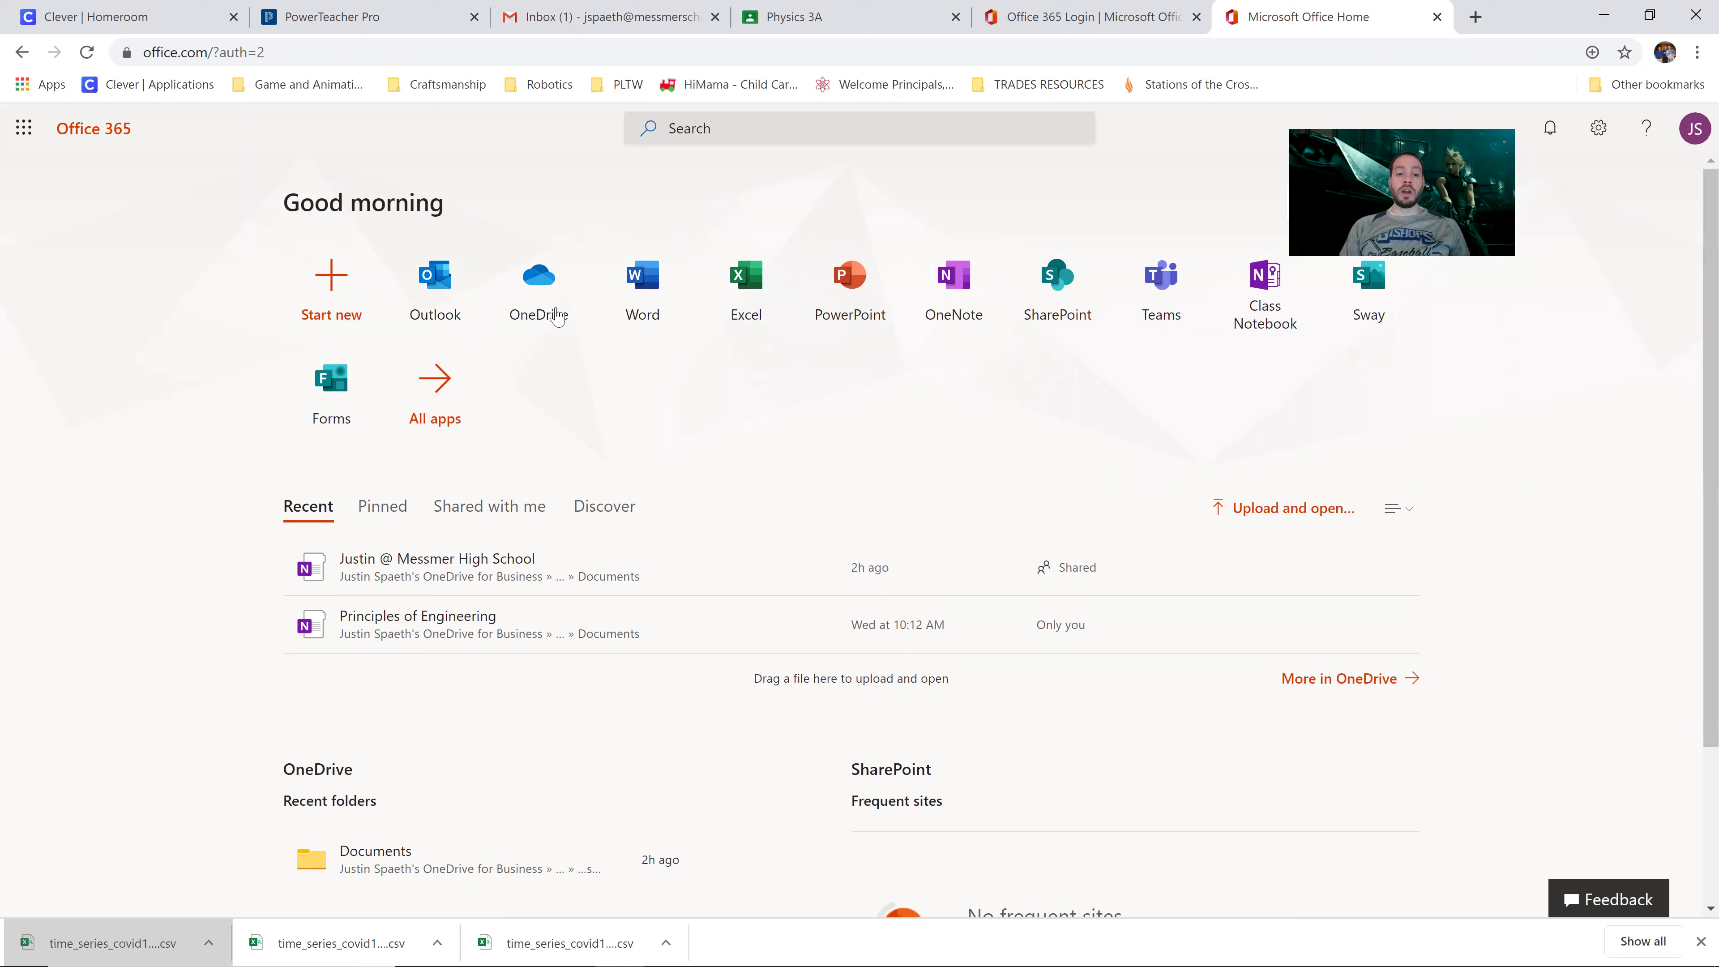
Step: Open OneDrive, close the Office home page and start a new browser tab
click(552, 274)
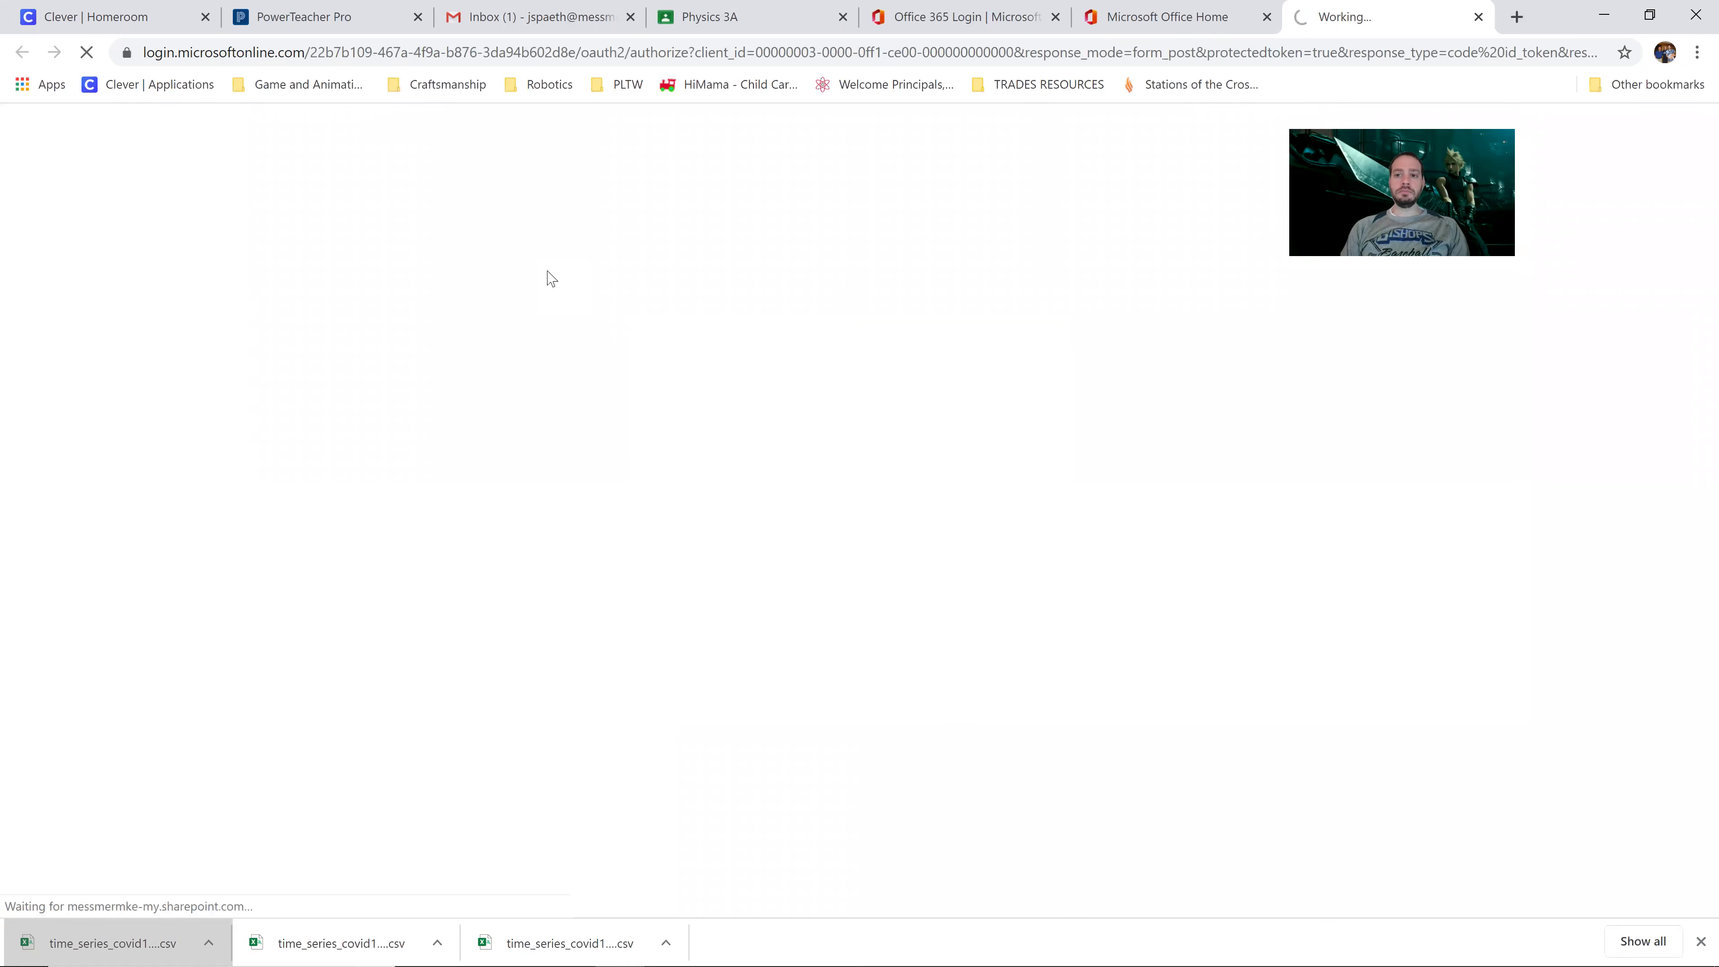
click(1267, 16)
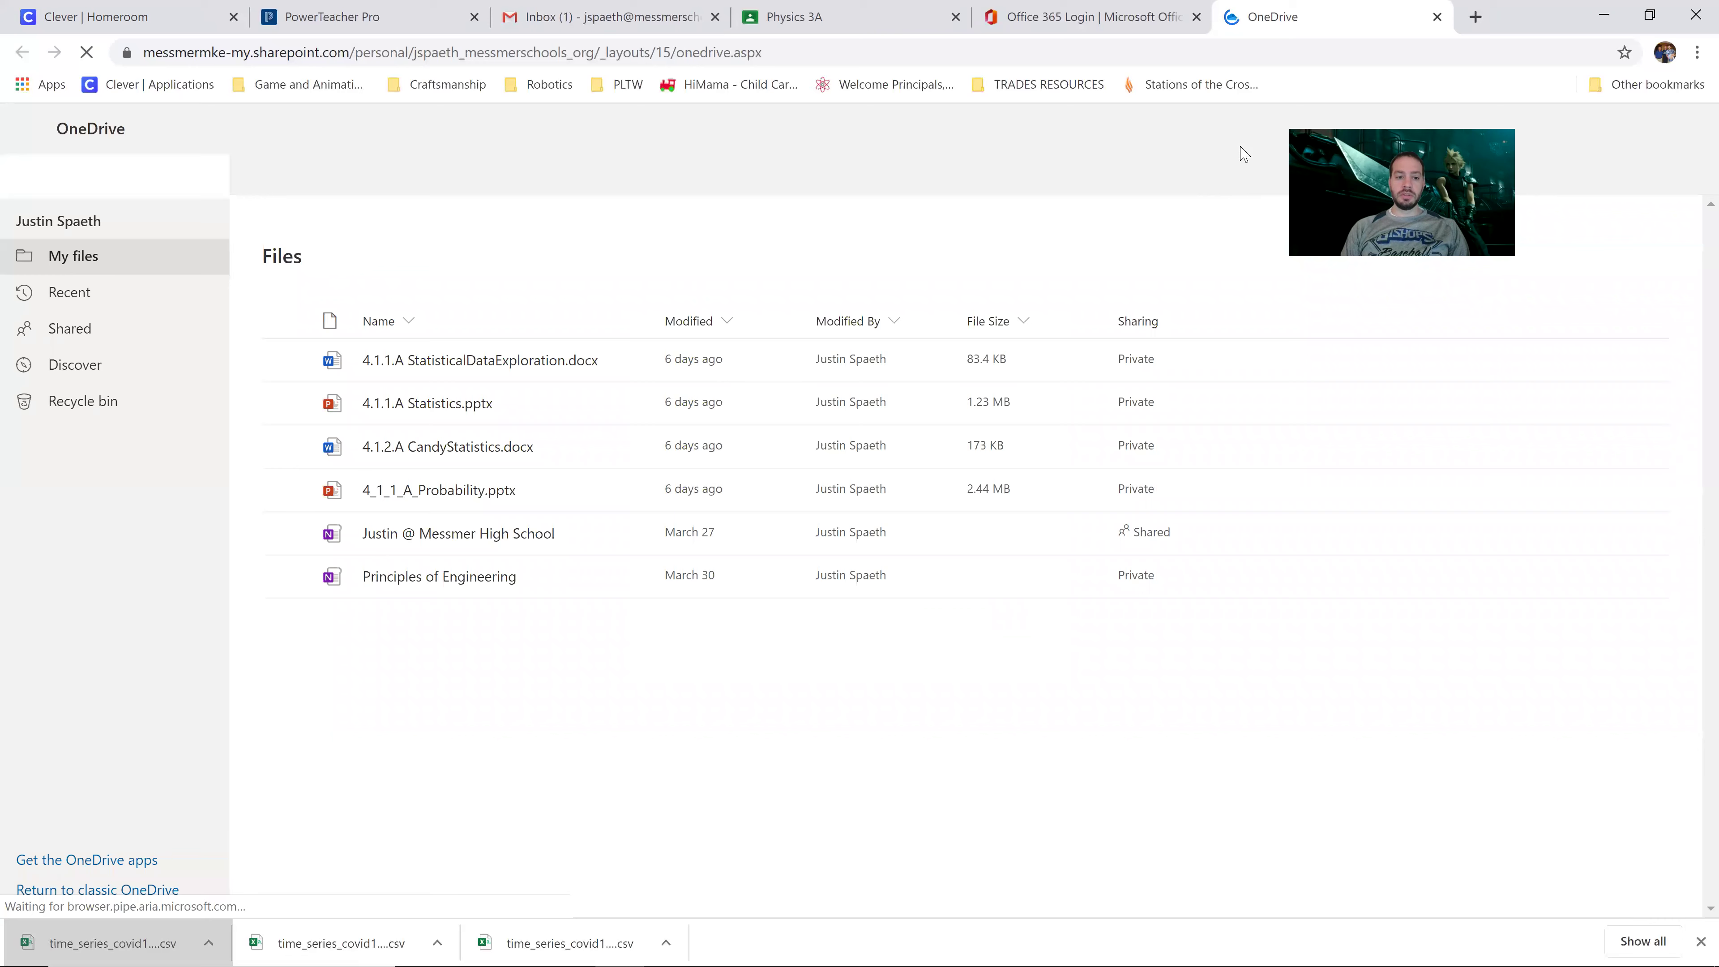
click(1476, 18)
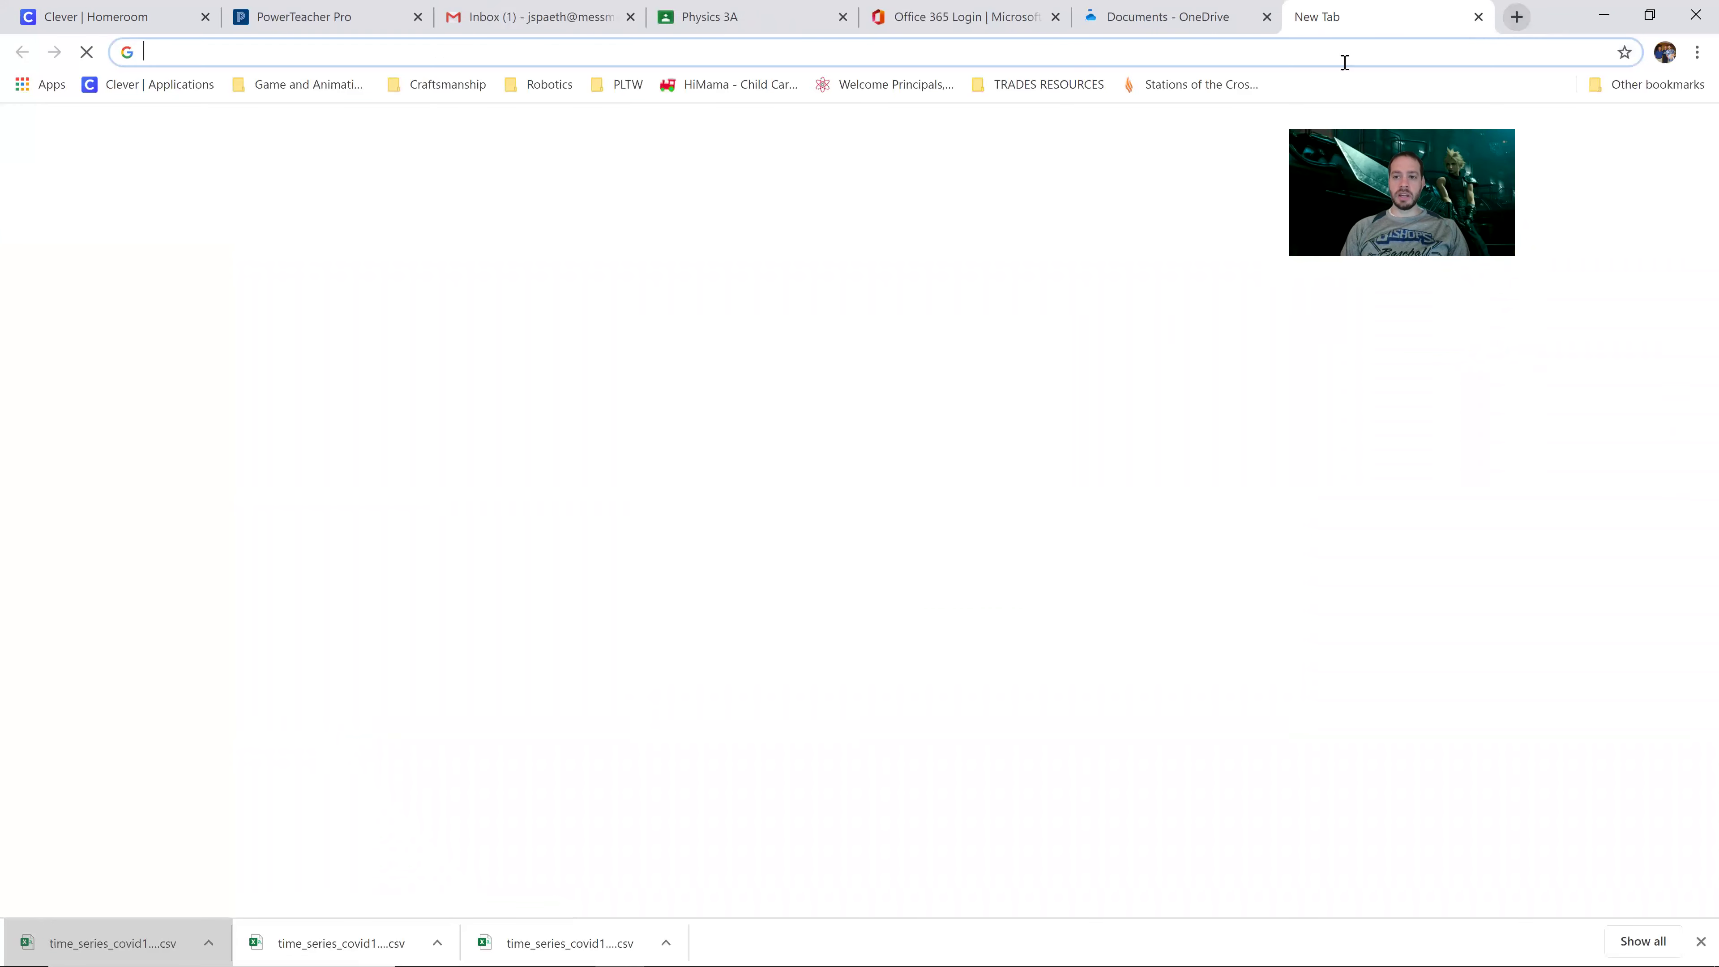
Step: Search Google for 'covid-19 raw data' and open the first data.humdata.org result
click(1346, 58)
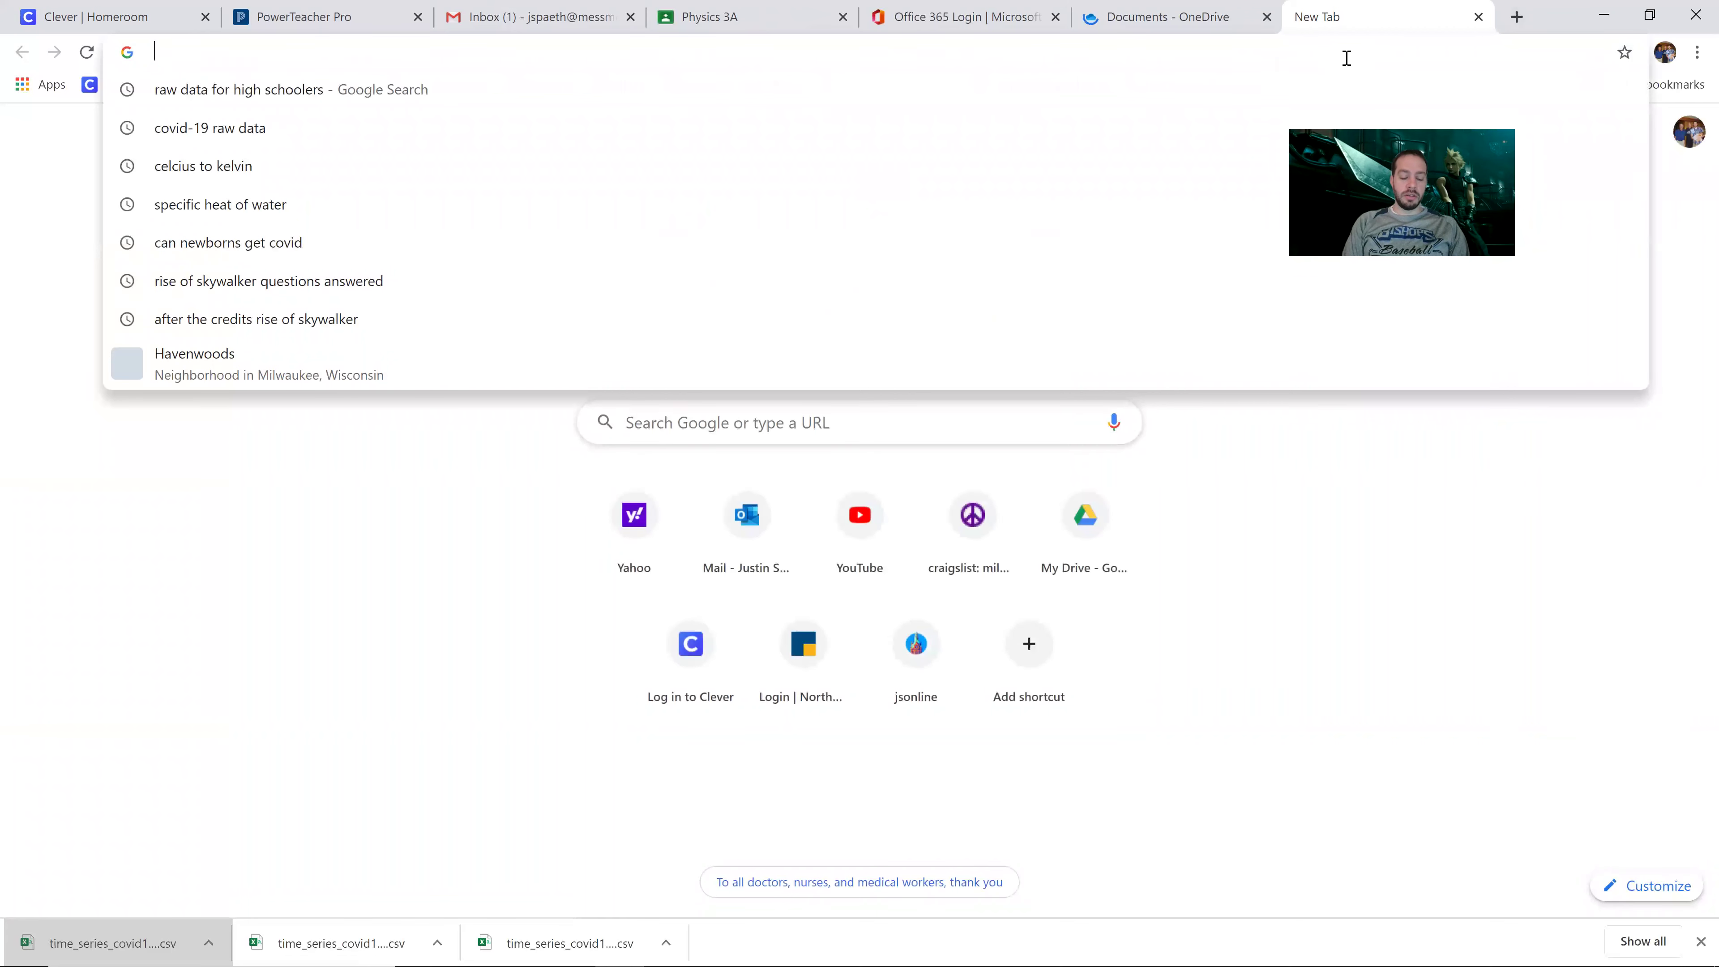
text(cov)
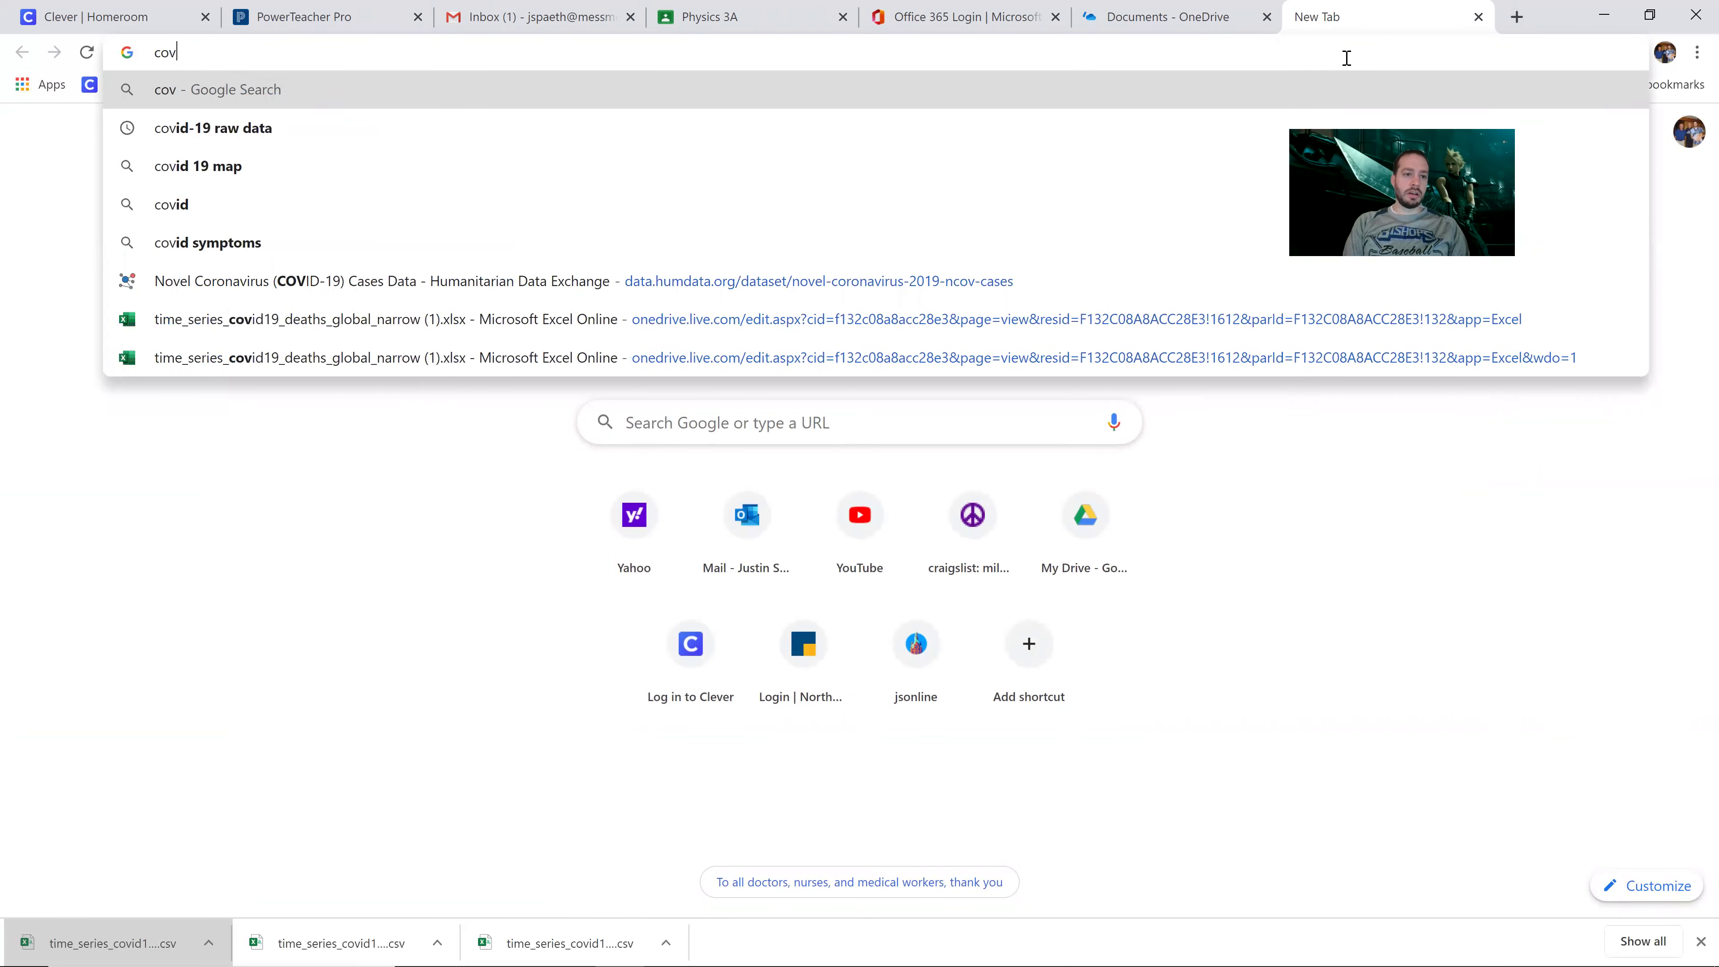
text(id-1)
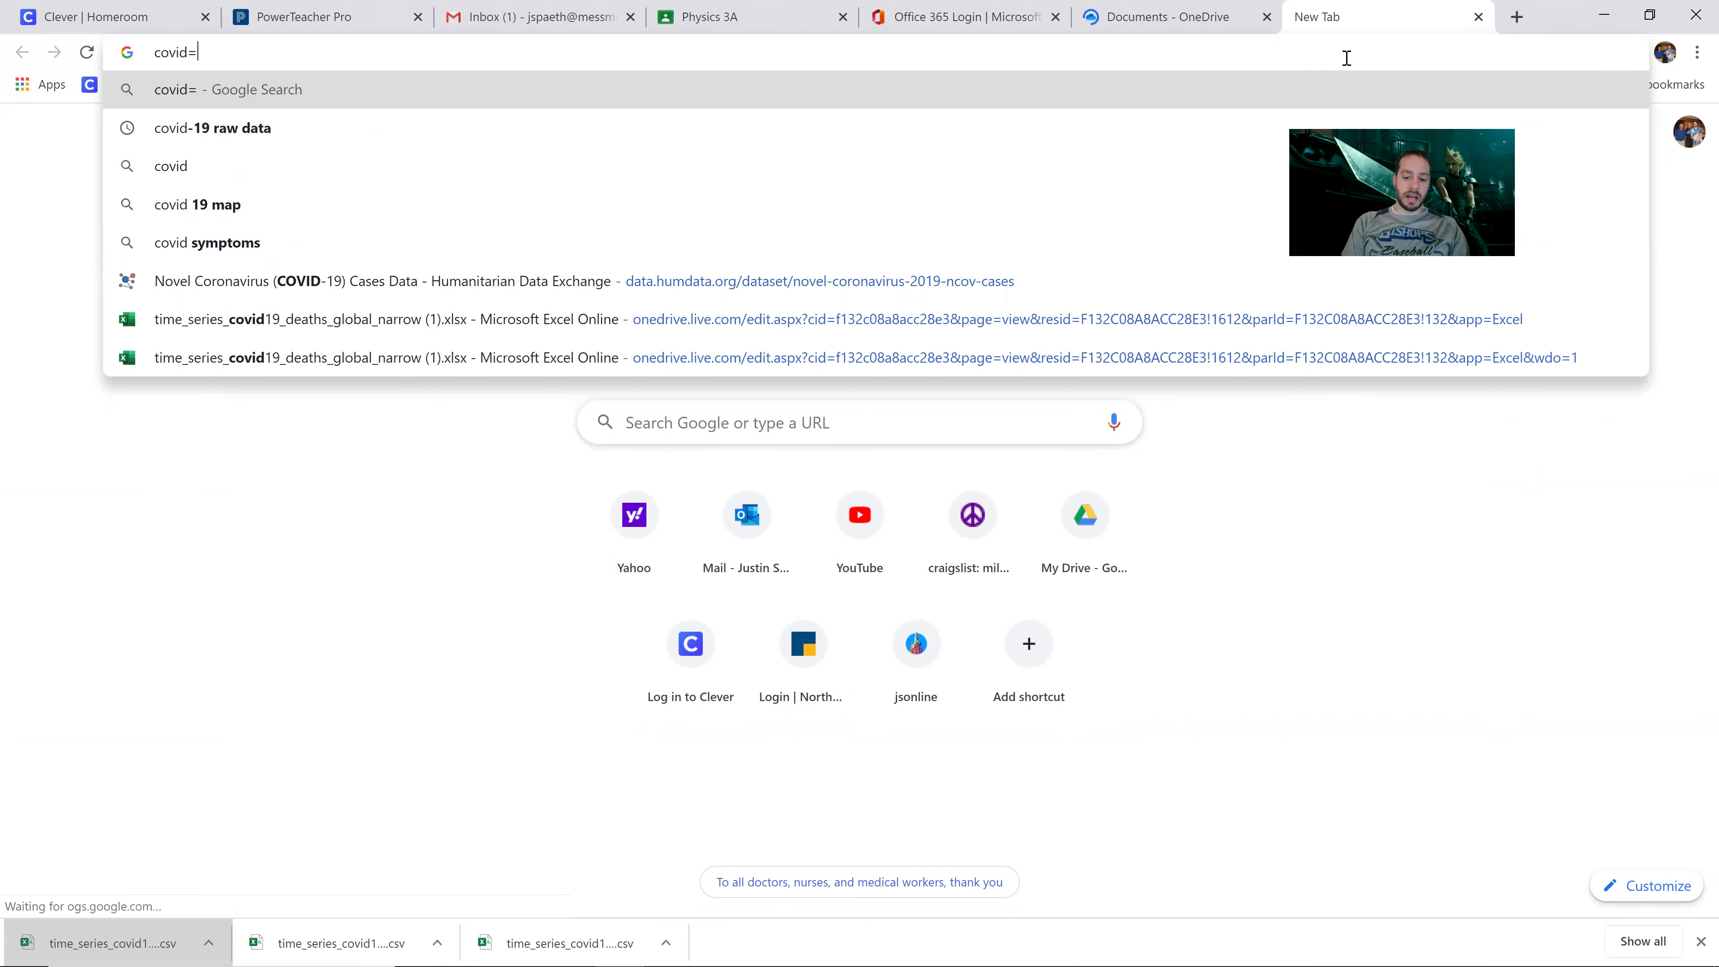
text(9 )
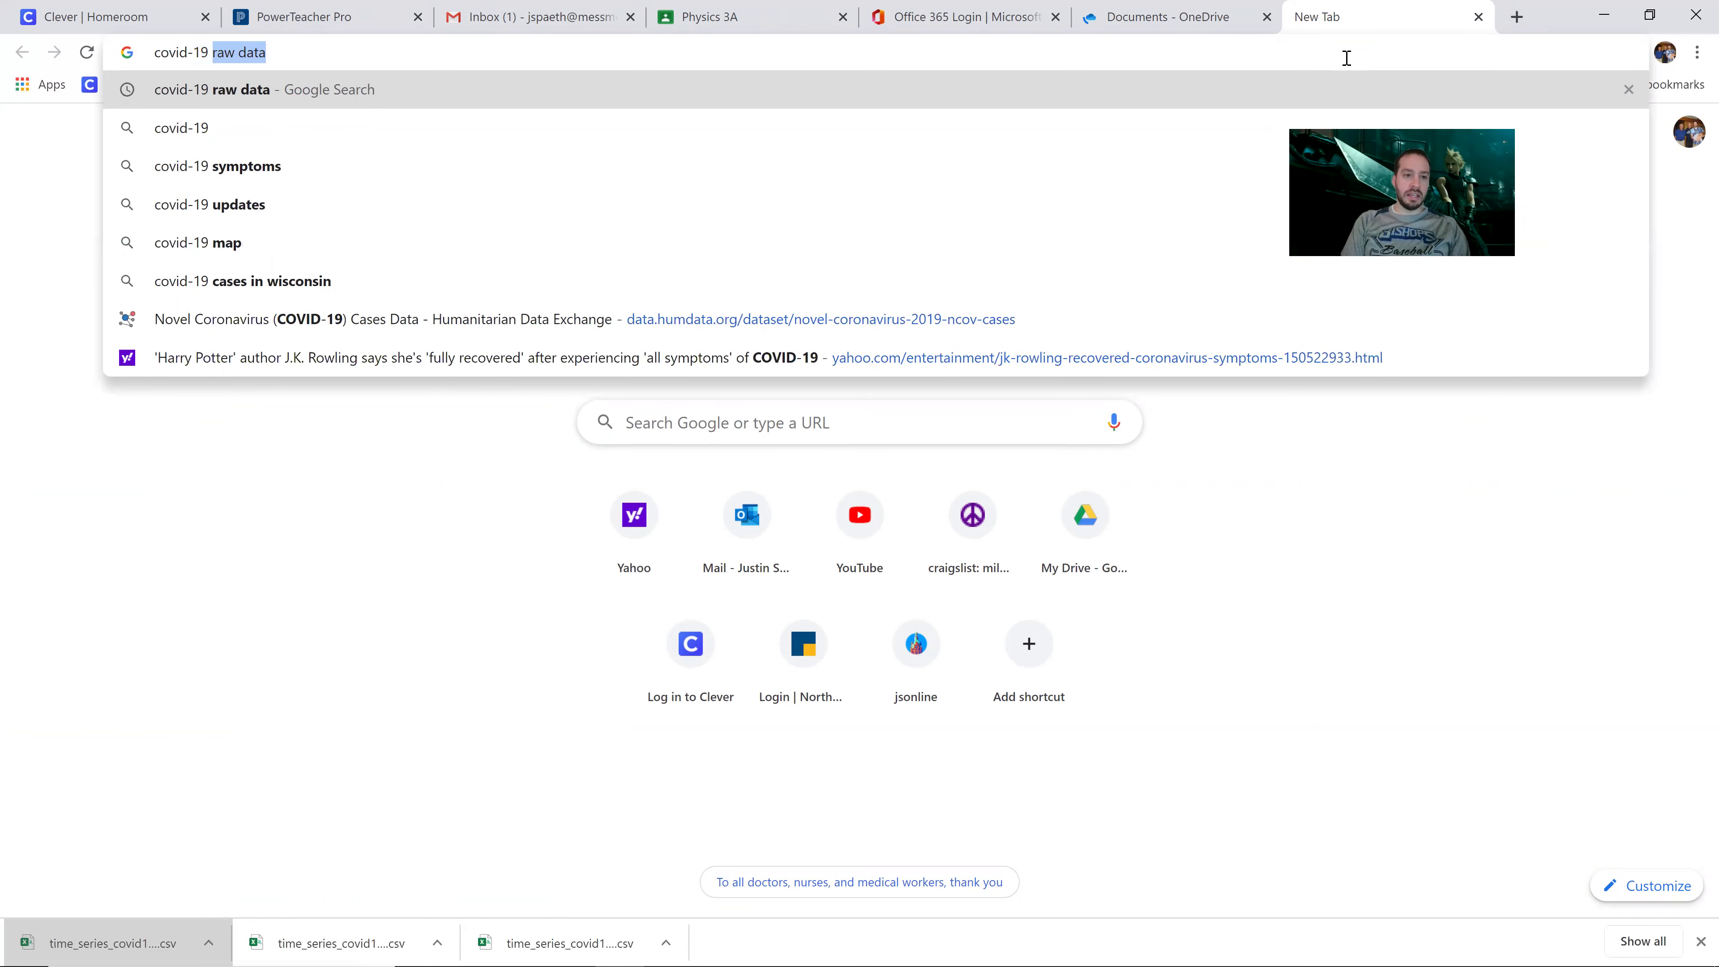
text(raw data)
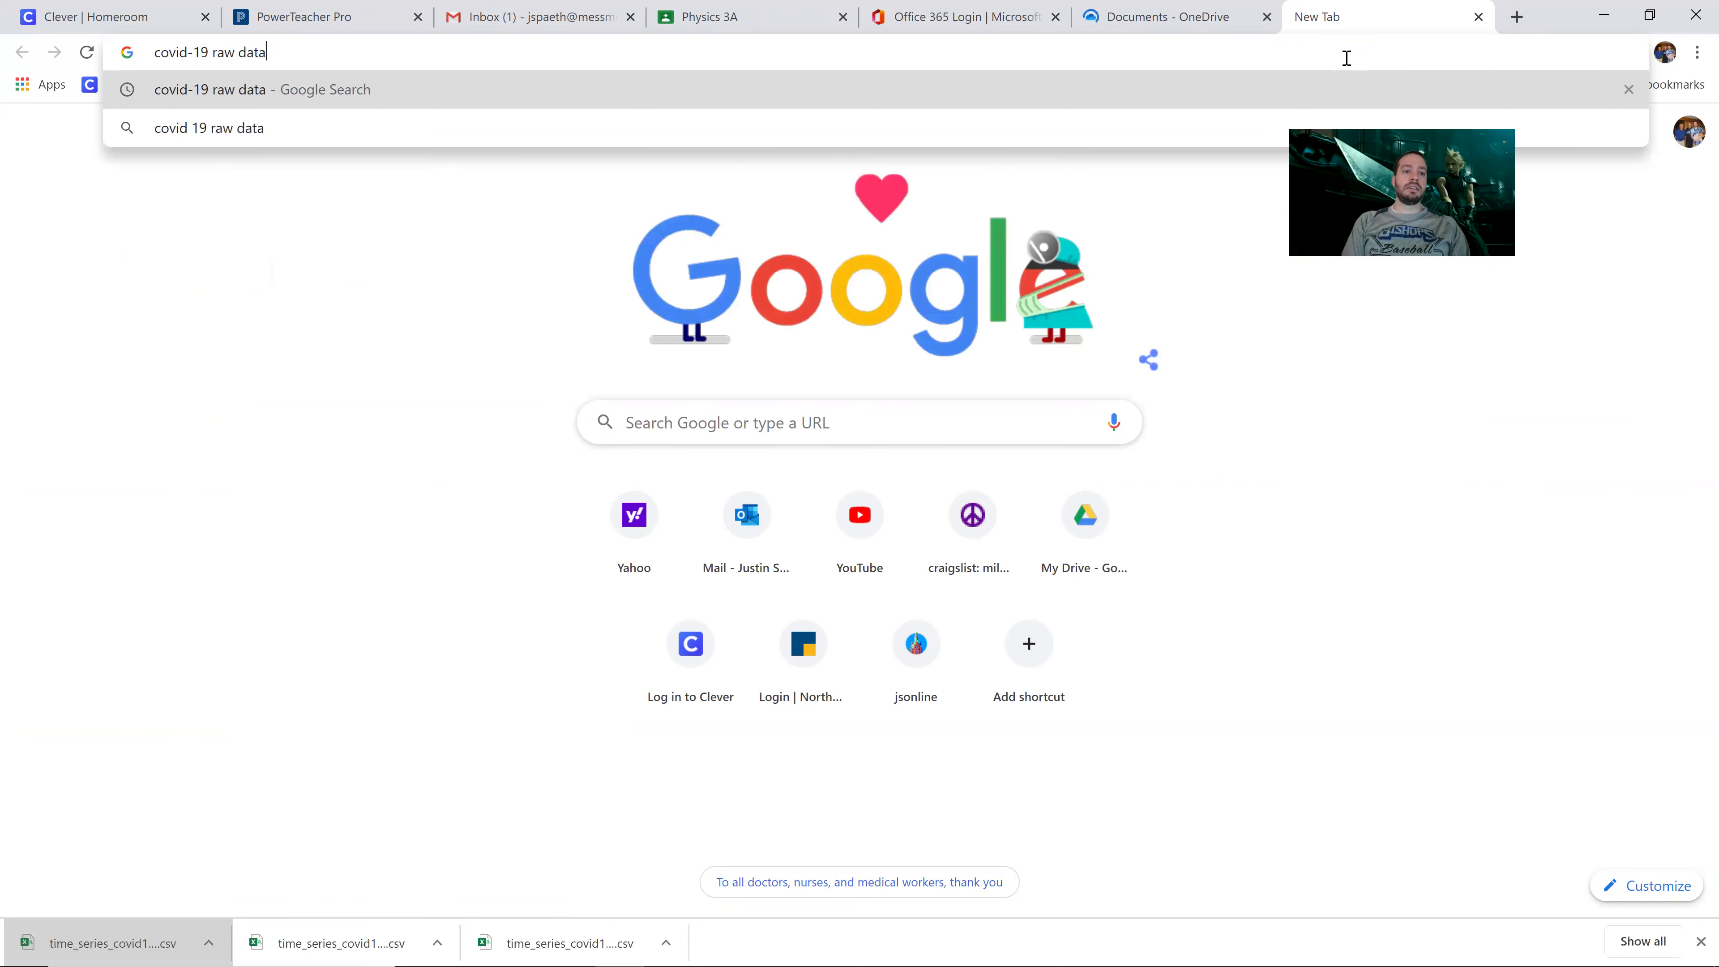
key(Return)
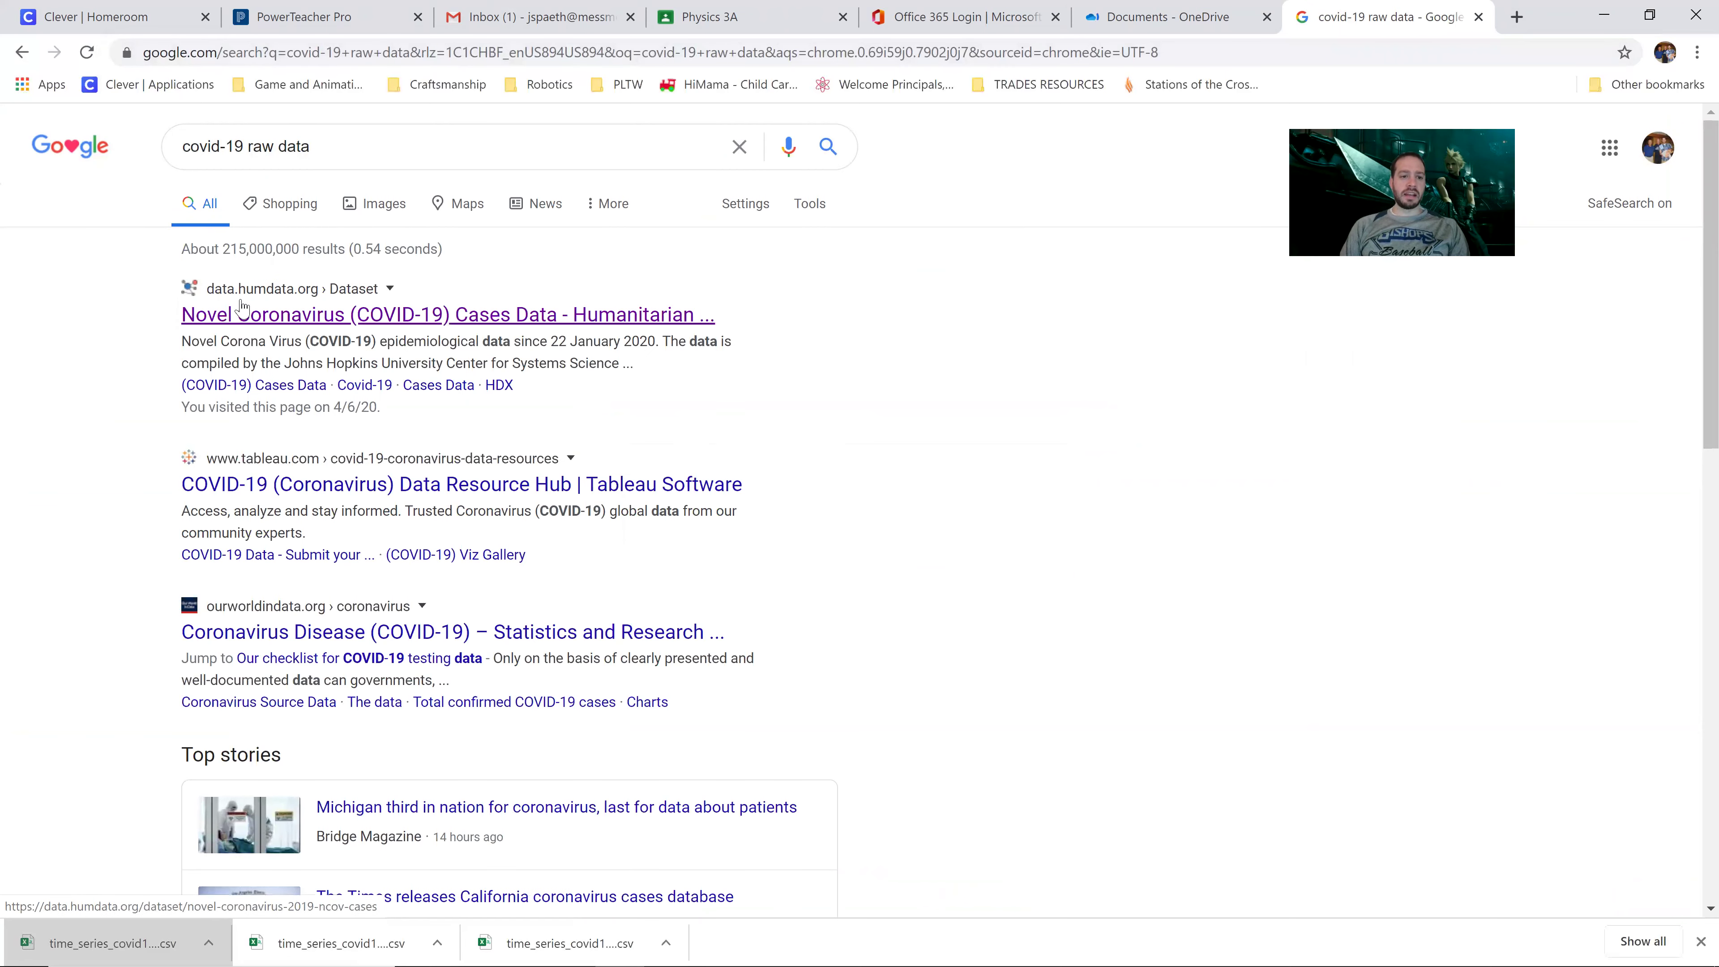
click(265, 312)
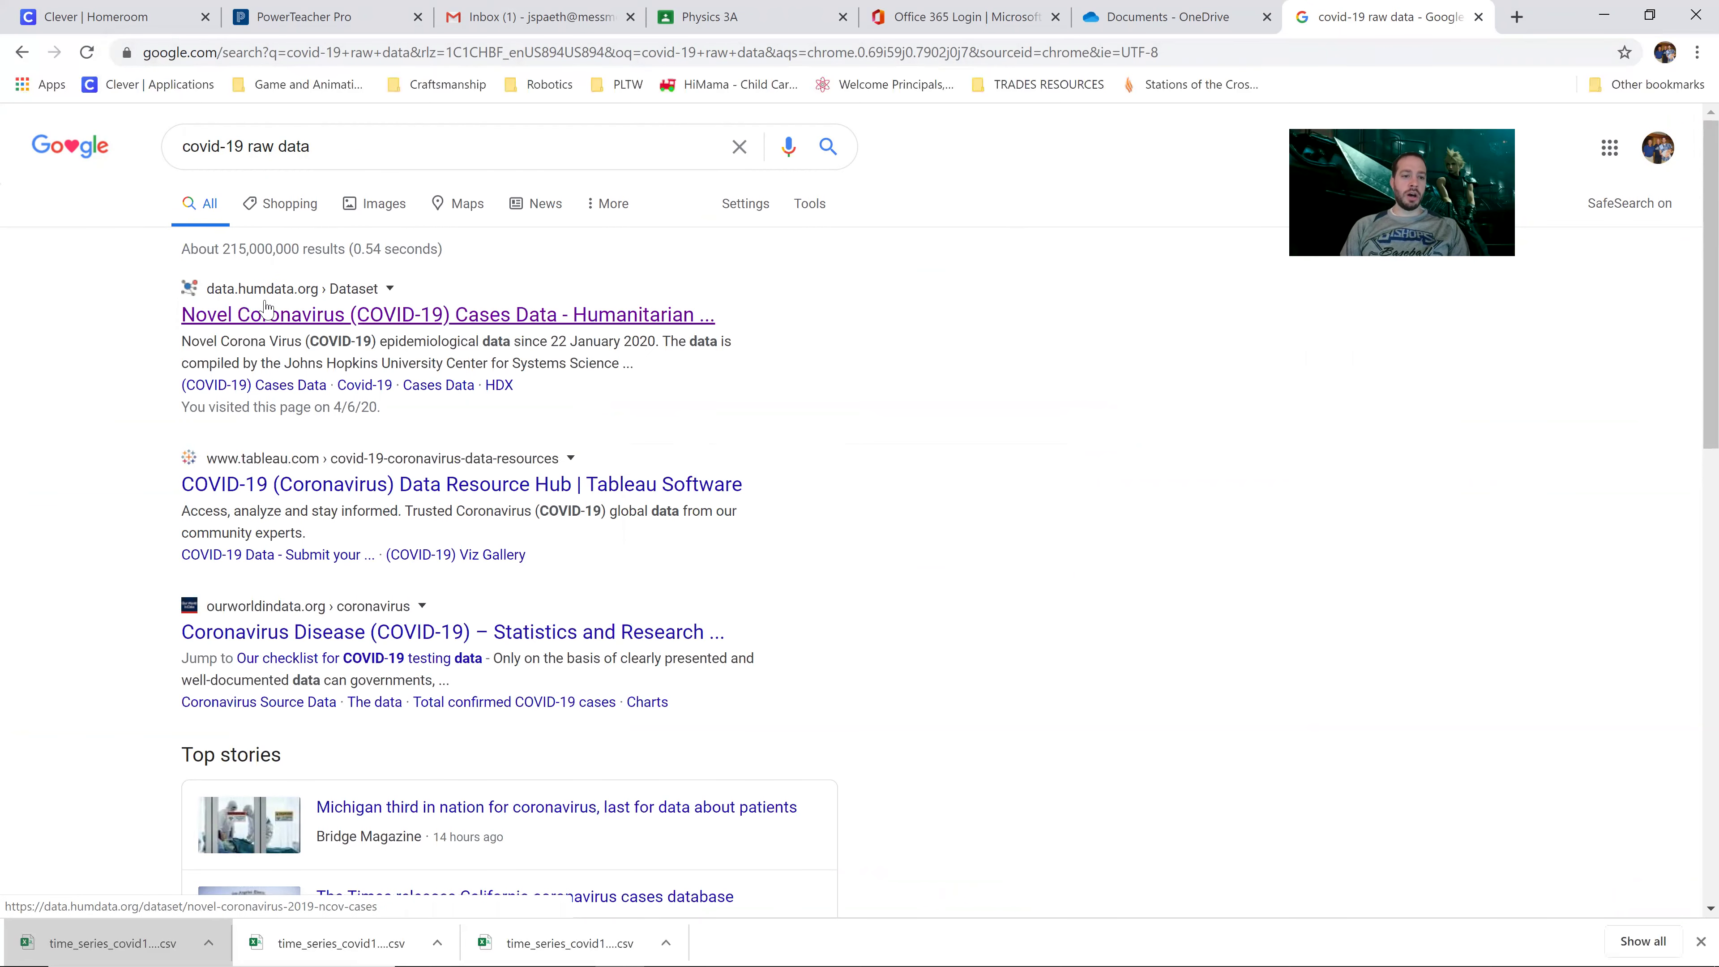
Step: Download time_series_covid19_deaths_global_iso3_regions.csv from the HDX dataset page to the Desktop
click(352, 316)
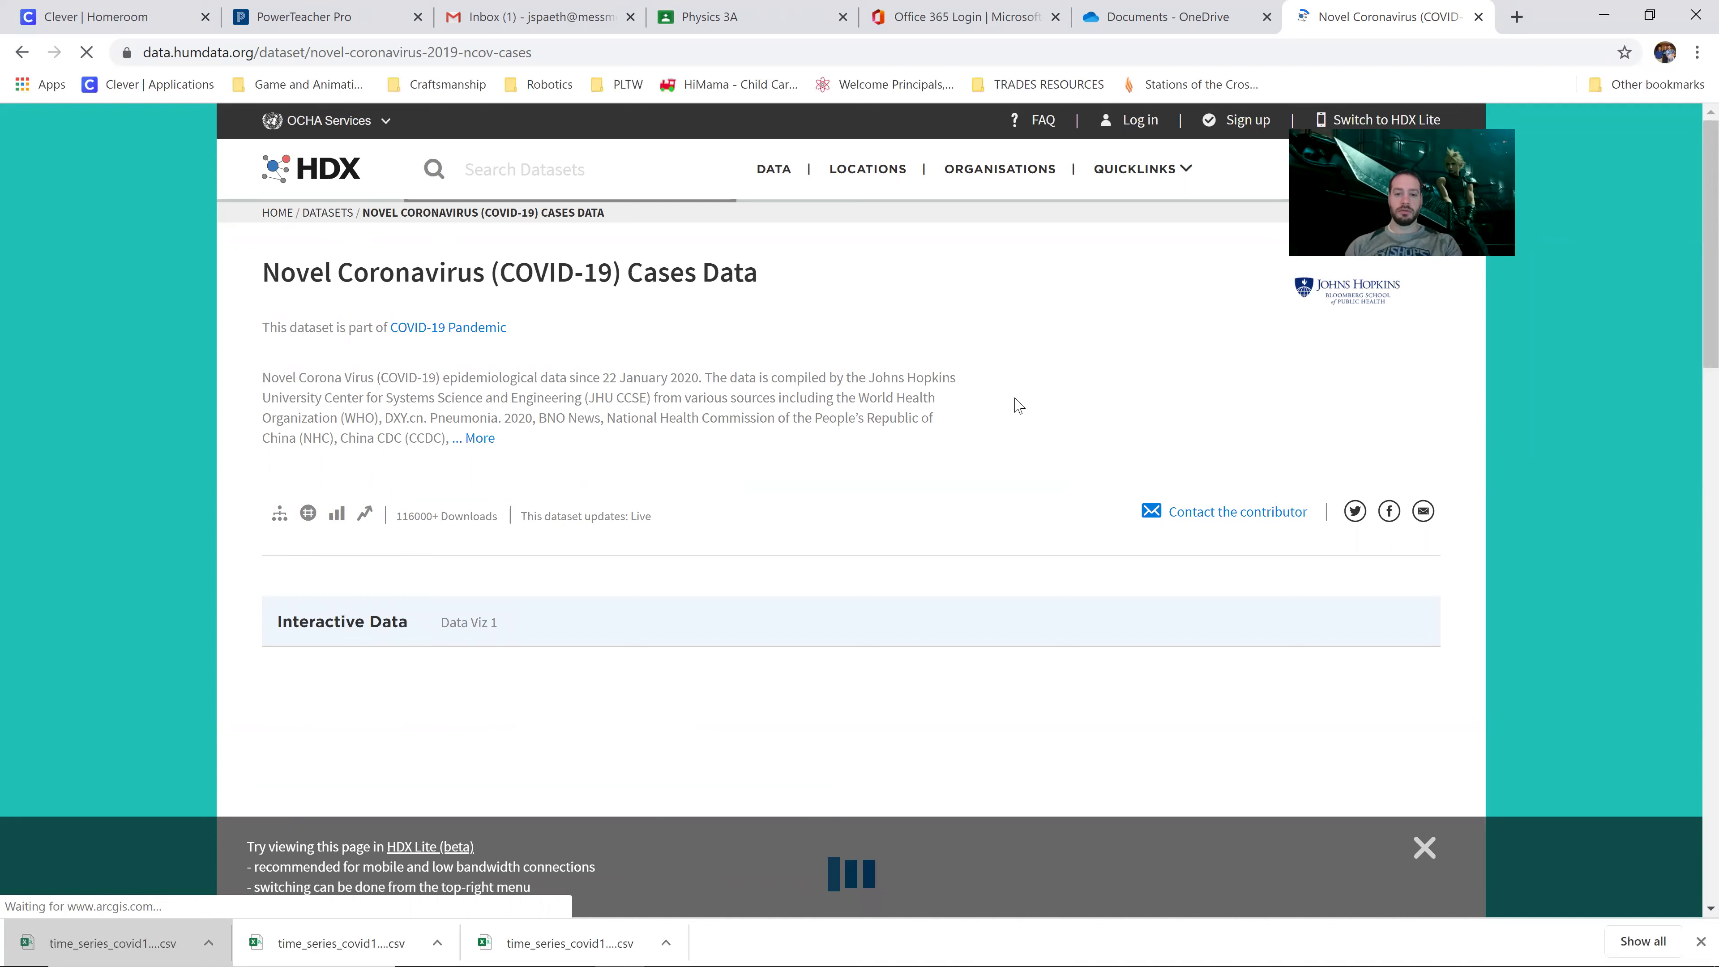
scroll(1016, 405, down, 10)
scroll(1016, 404, down, 4)
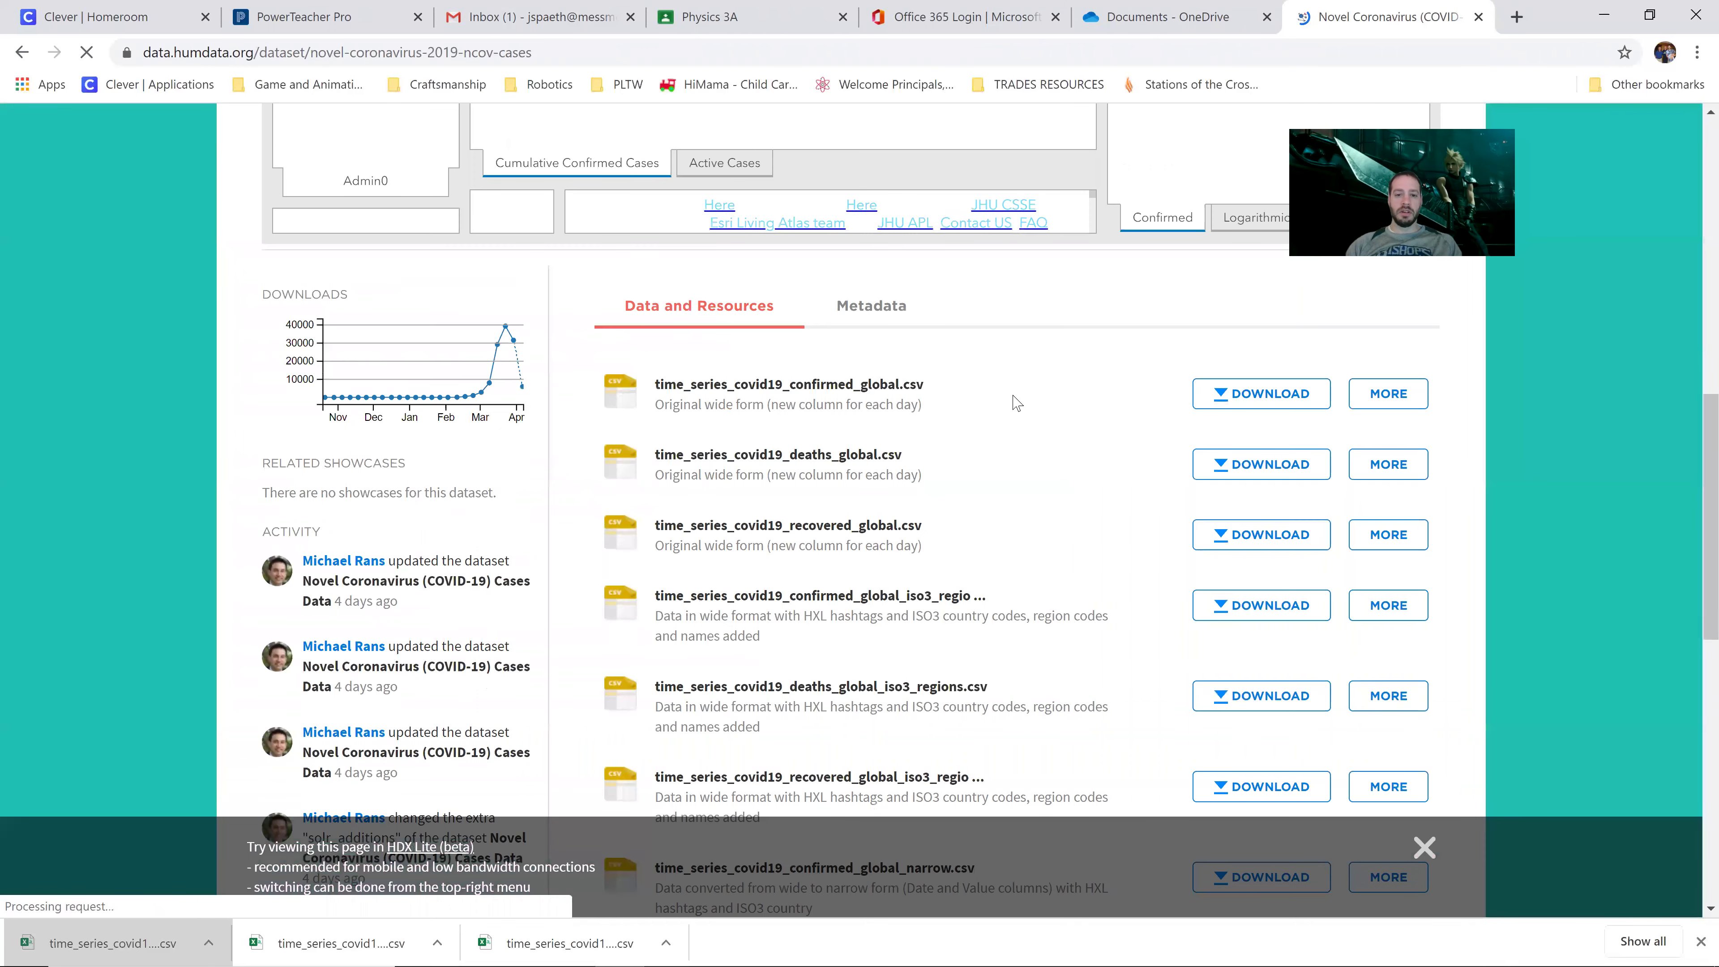
scroll(1016, 404, down, 1)
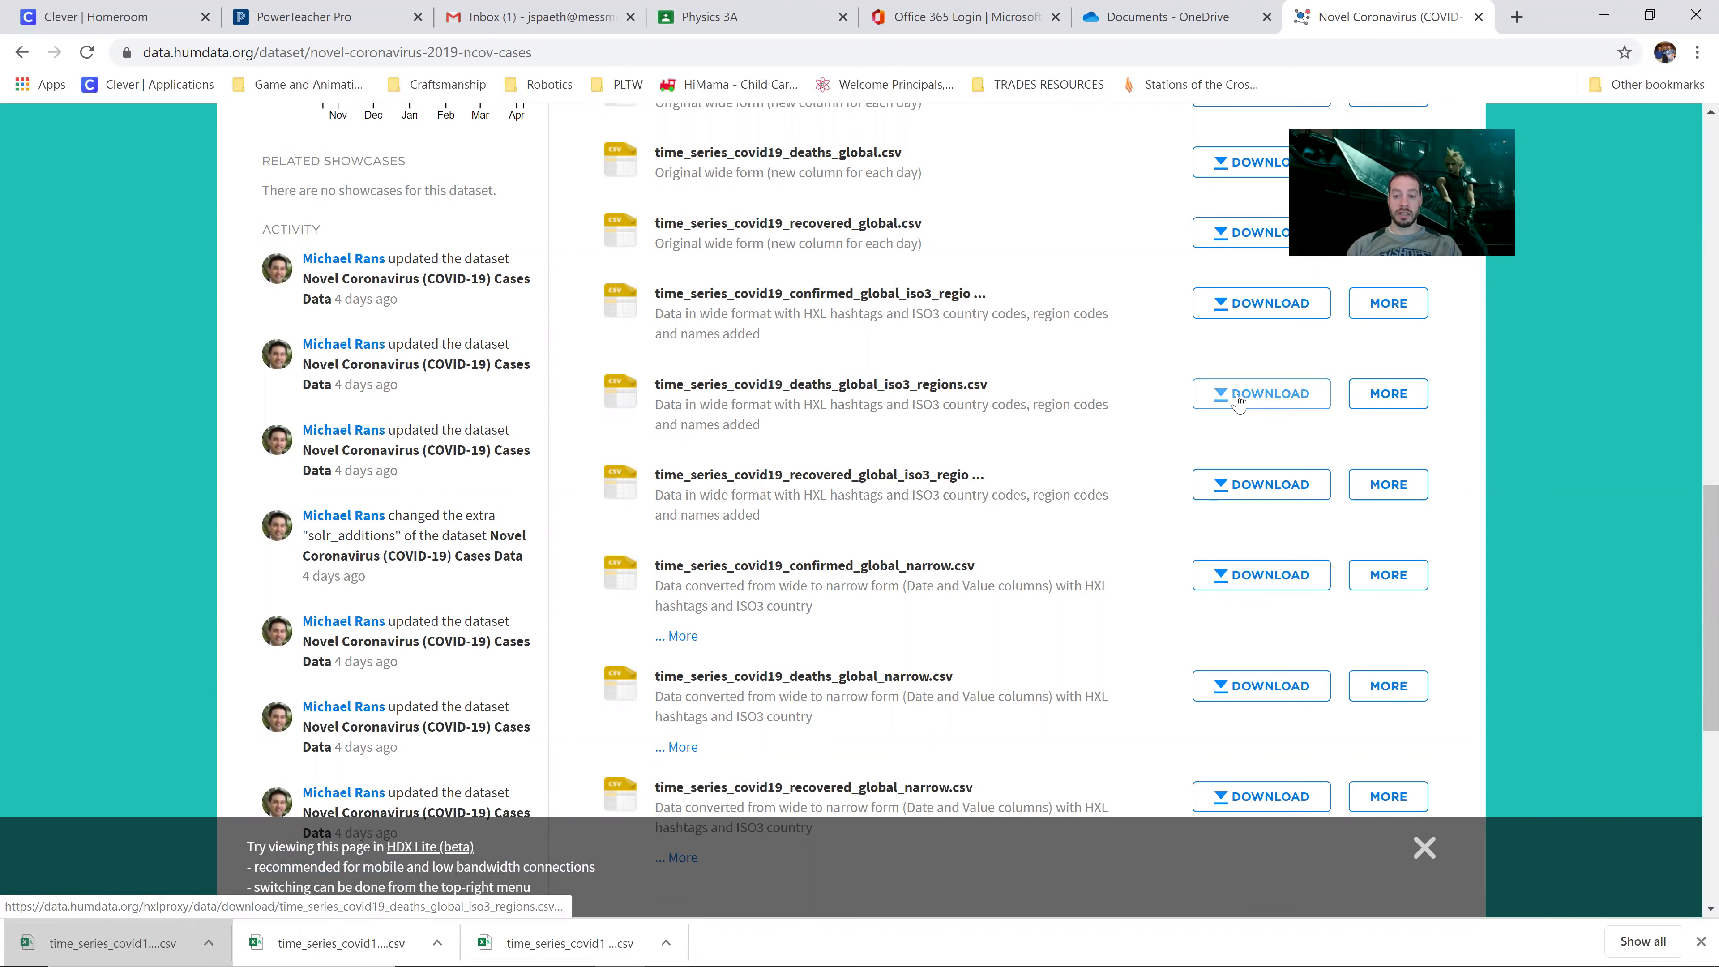
click(1238, 400)
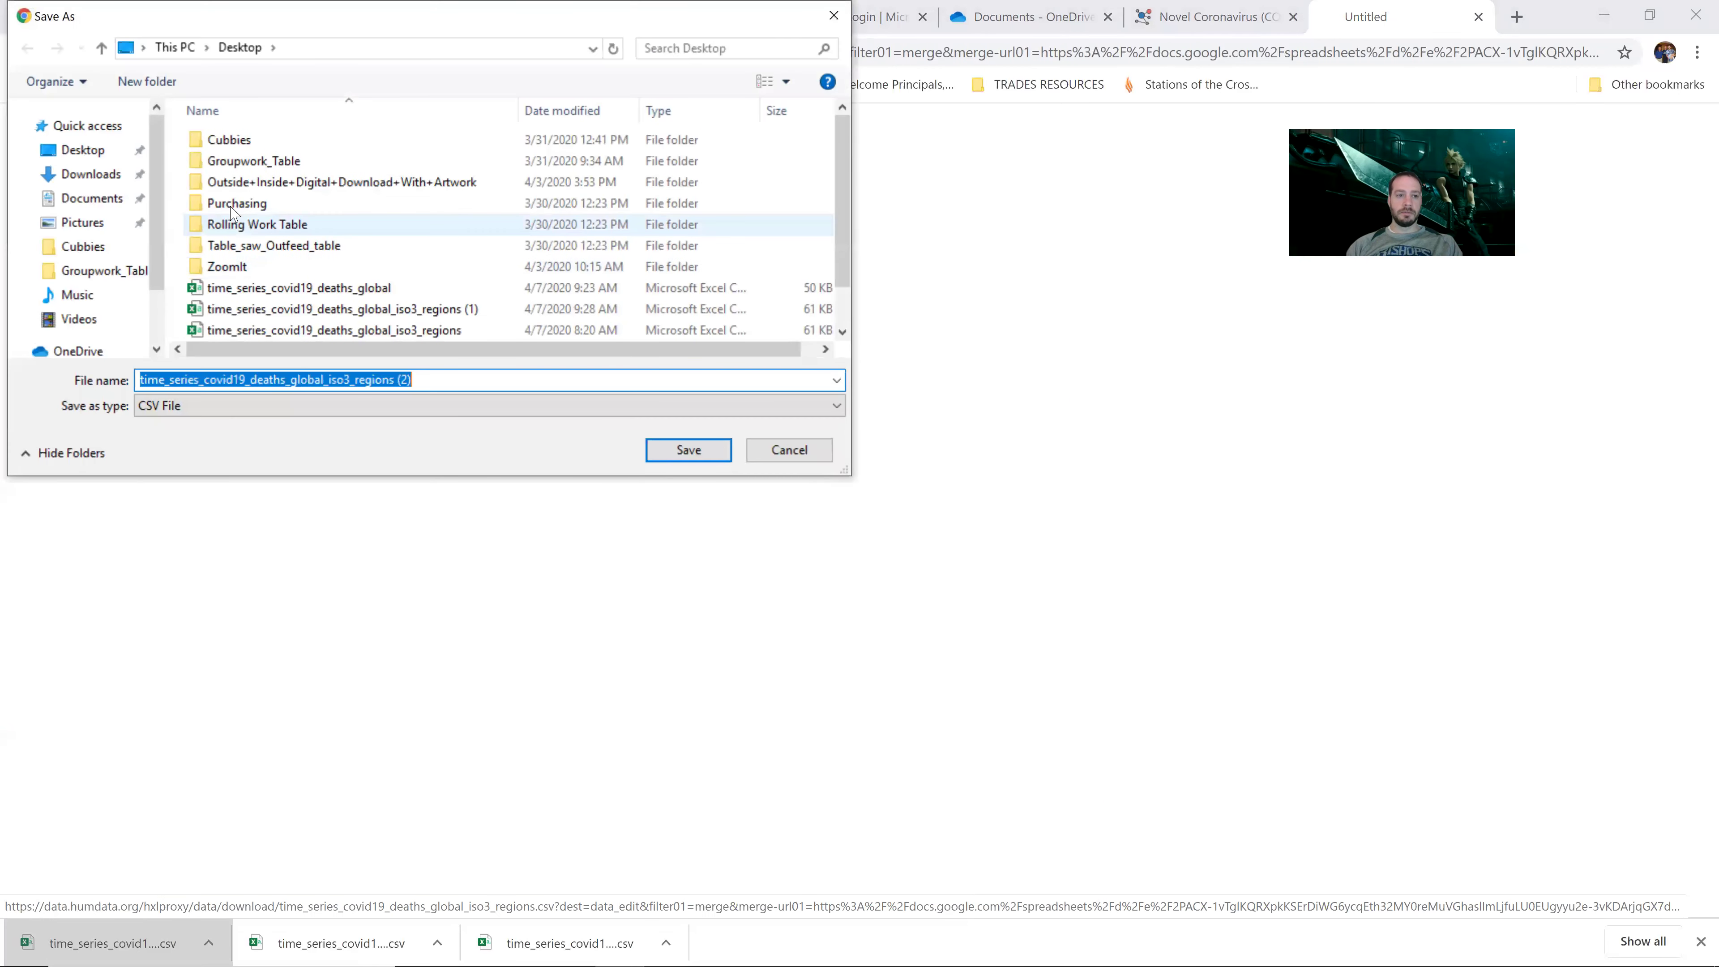
click(95, 149)
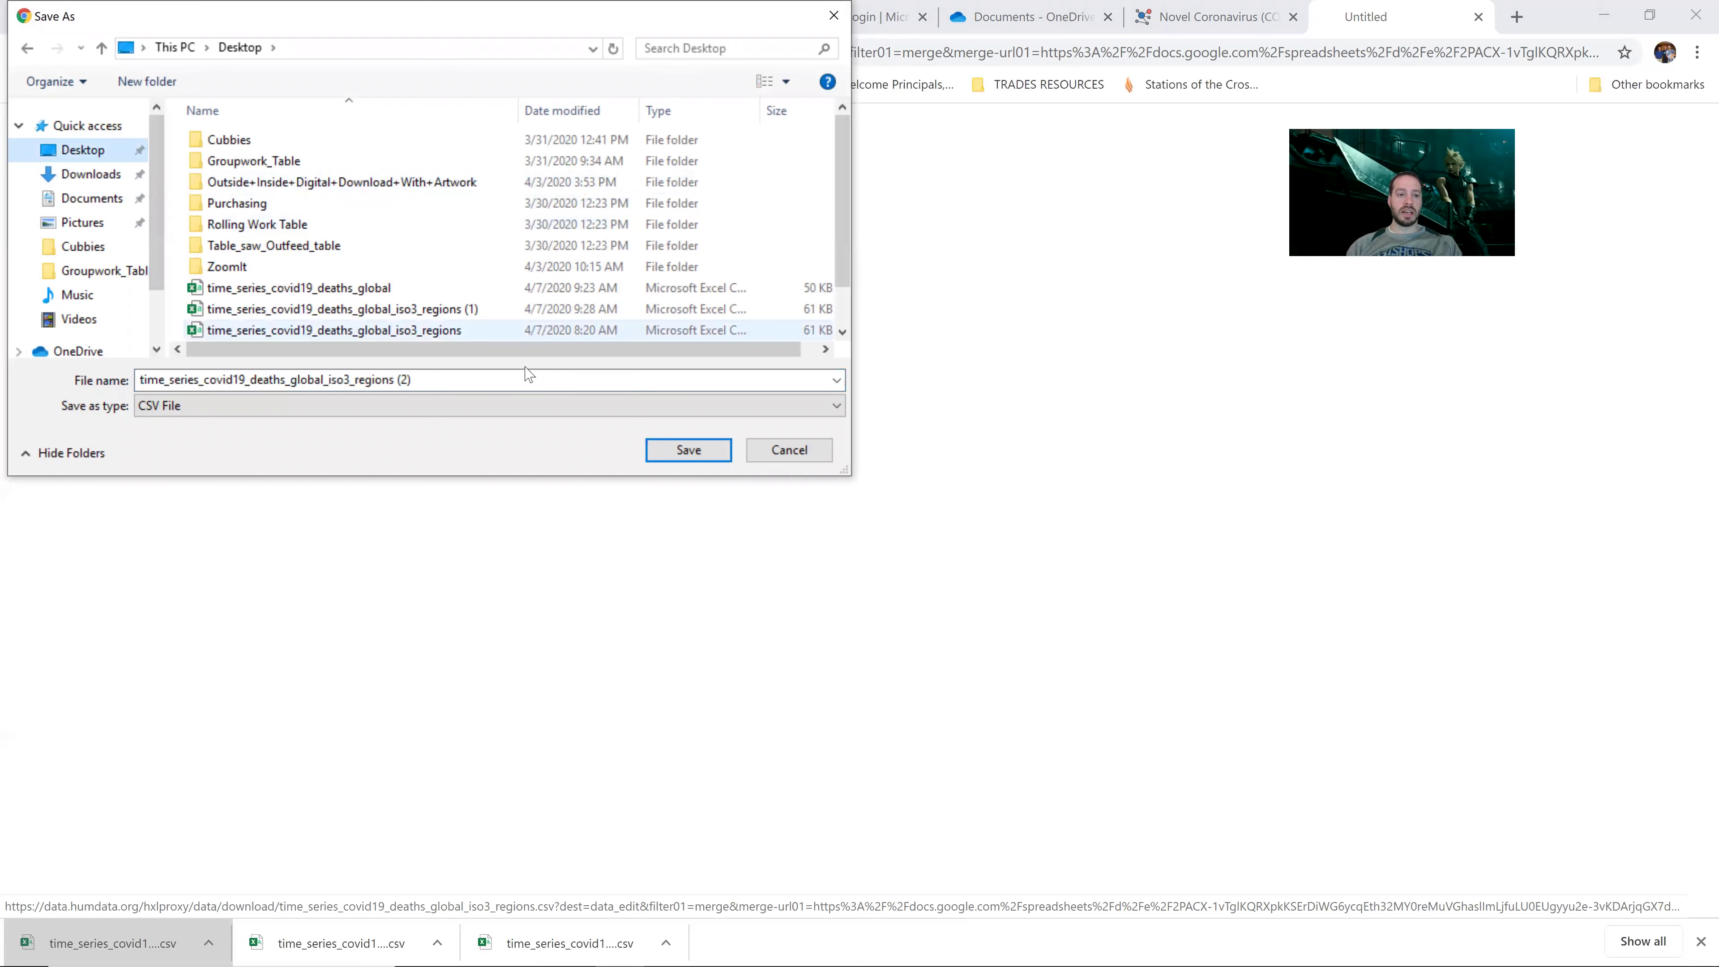
click(682, 452)
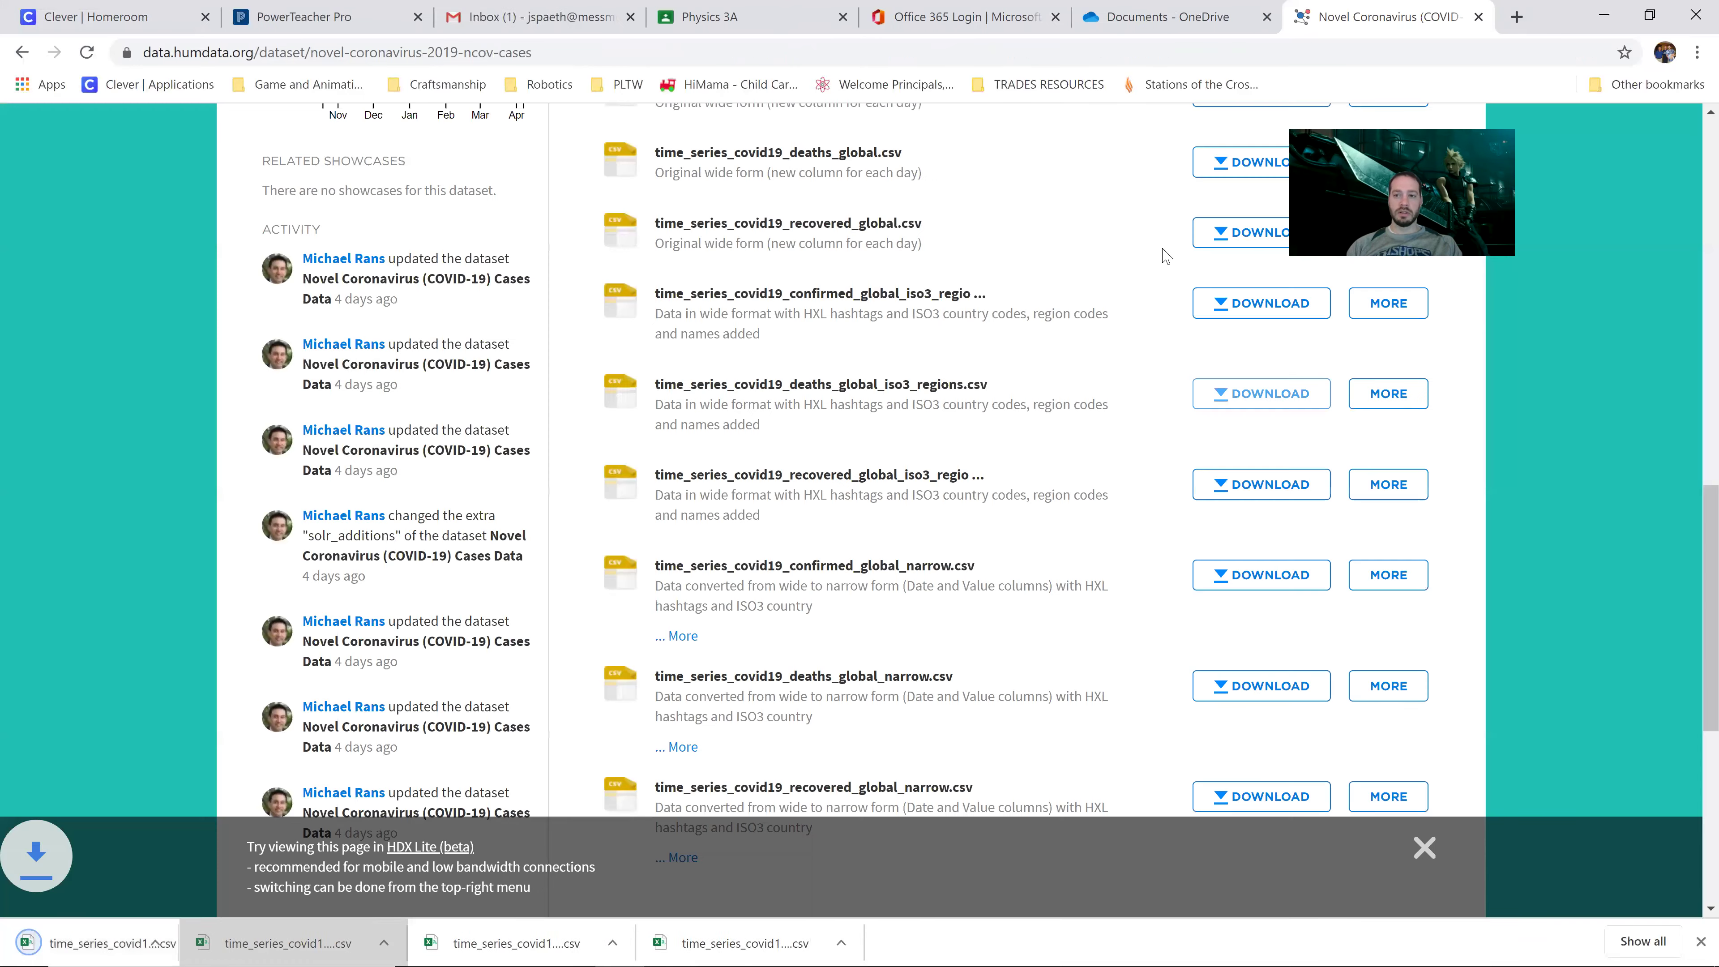
Step: Save time_series_covid19_deaths_global_narrow.csv to the Desktop and return to the OneDrive tab
scroll(1071, 293, down, 3)
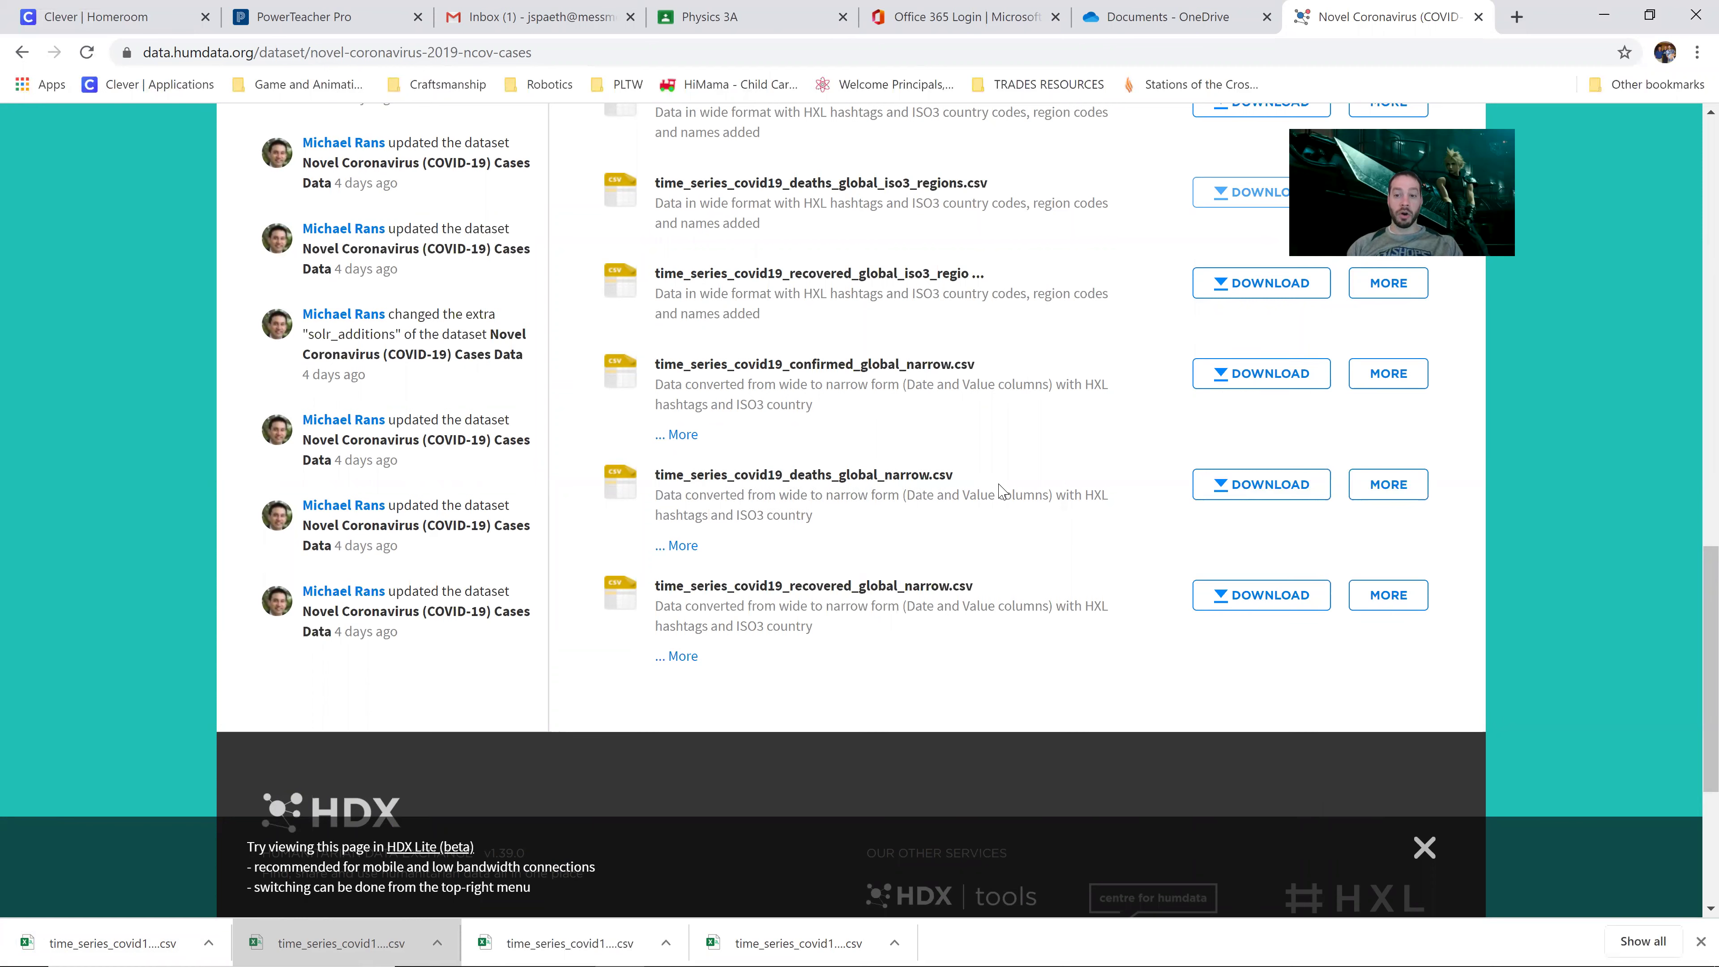
click(1263, 492)
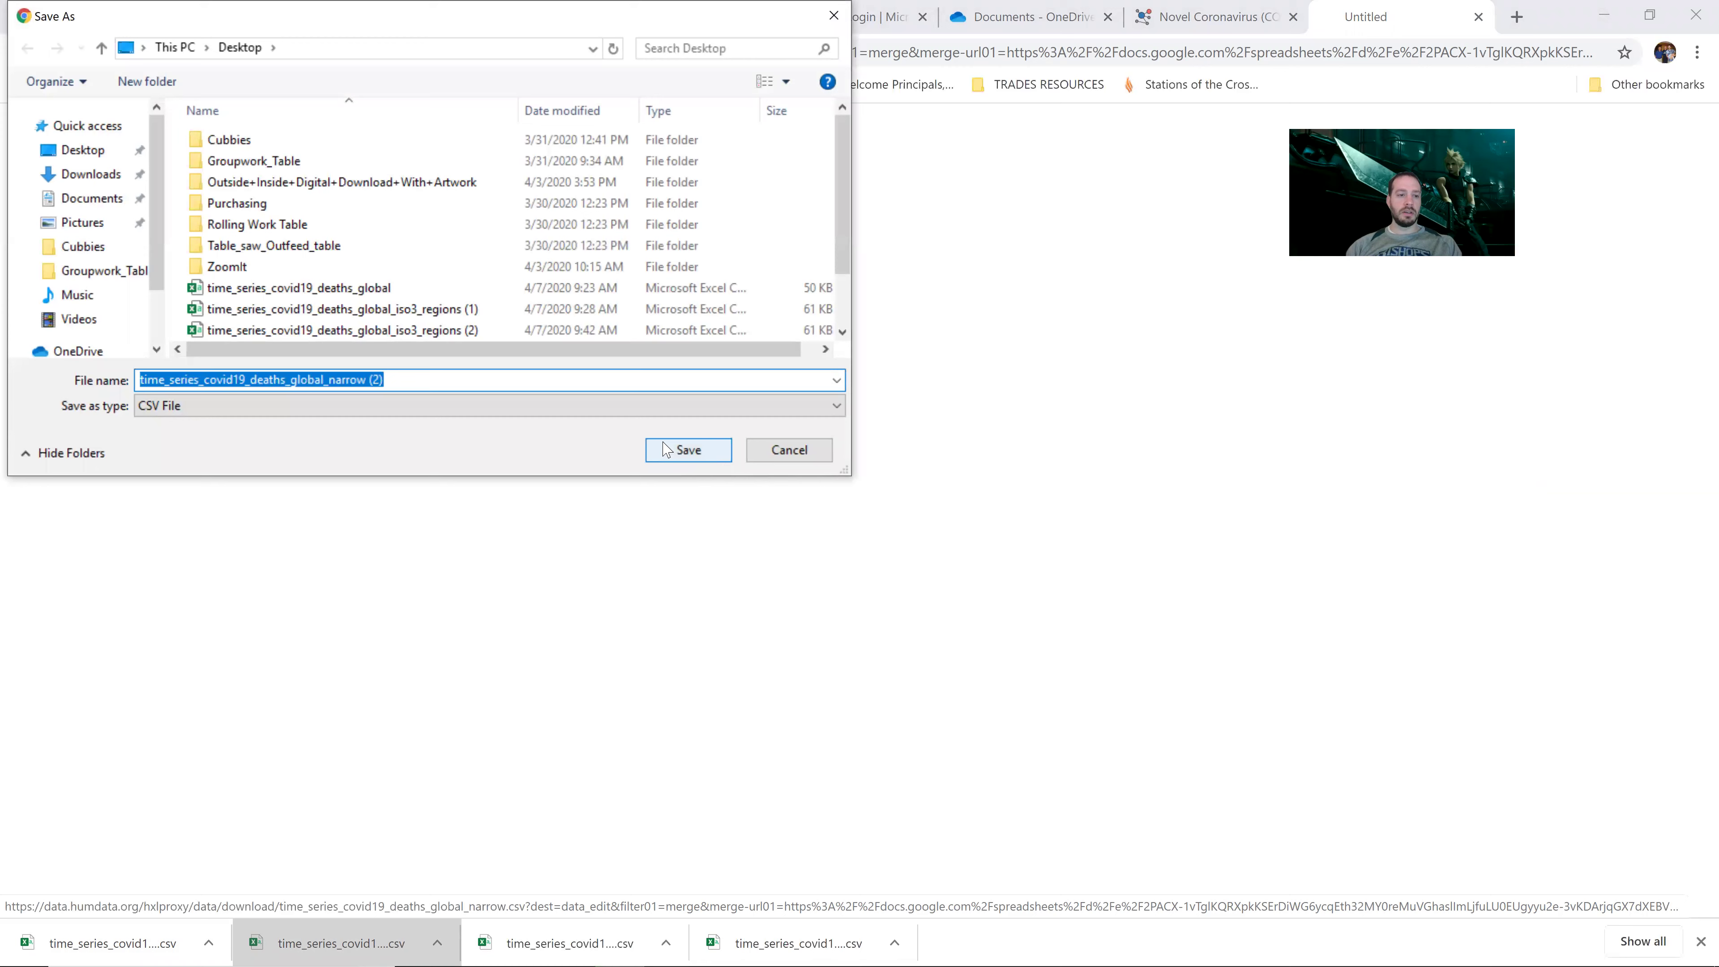
click(82, 149)
click(710, 456)
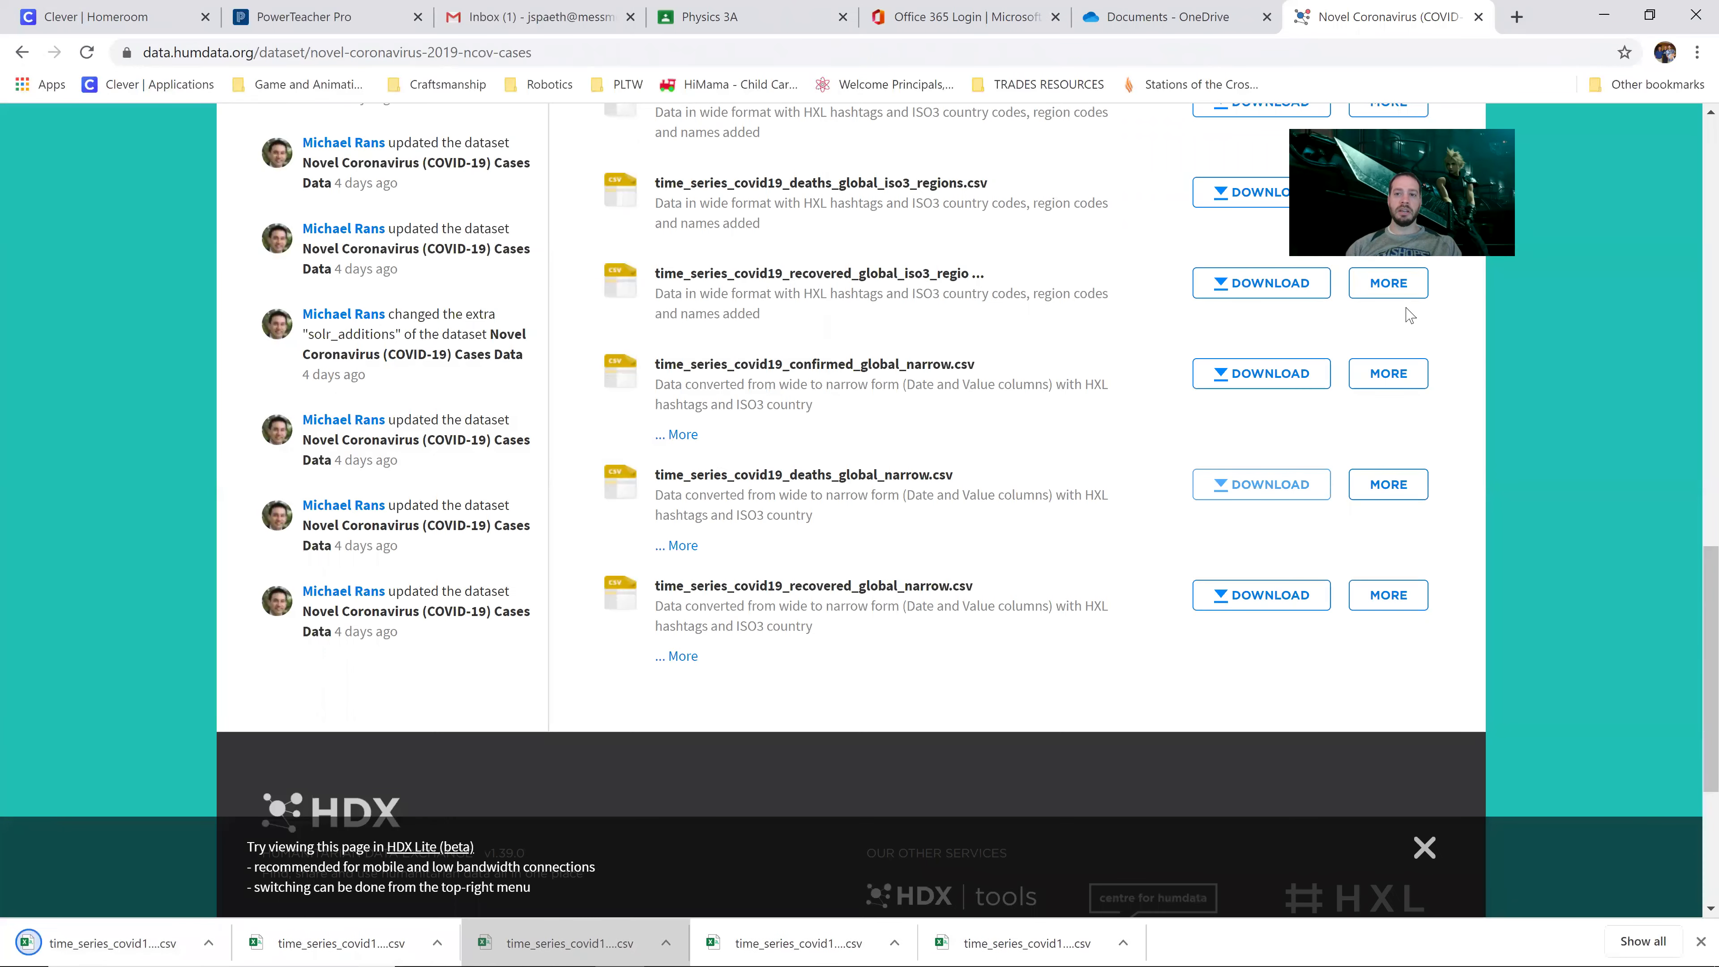
key(ctrl+shift+Tab)
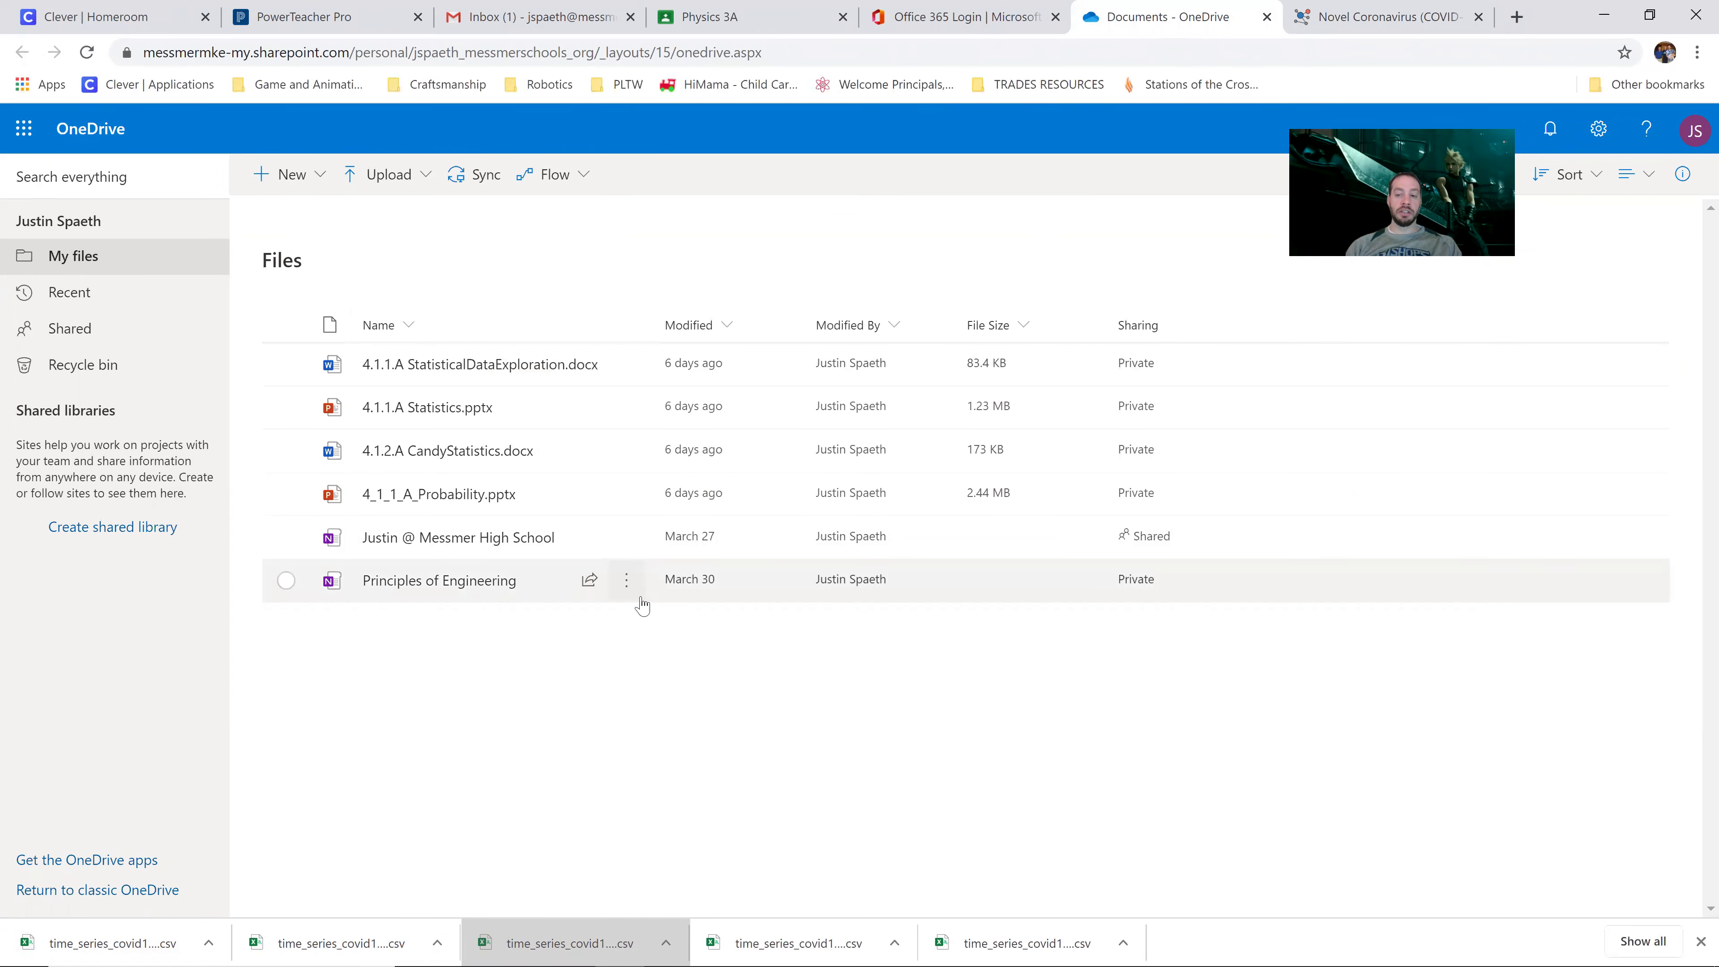
Step: Upload both deaths CSVs into OneDrive and open time_series_covid19_deaths_global_iso3_regions (2) in Excel
drag(104, 945, 443, 802)
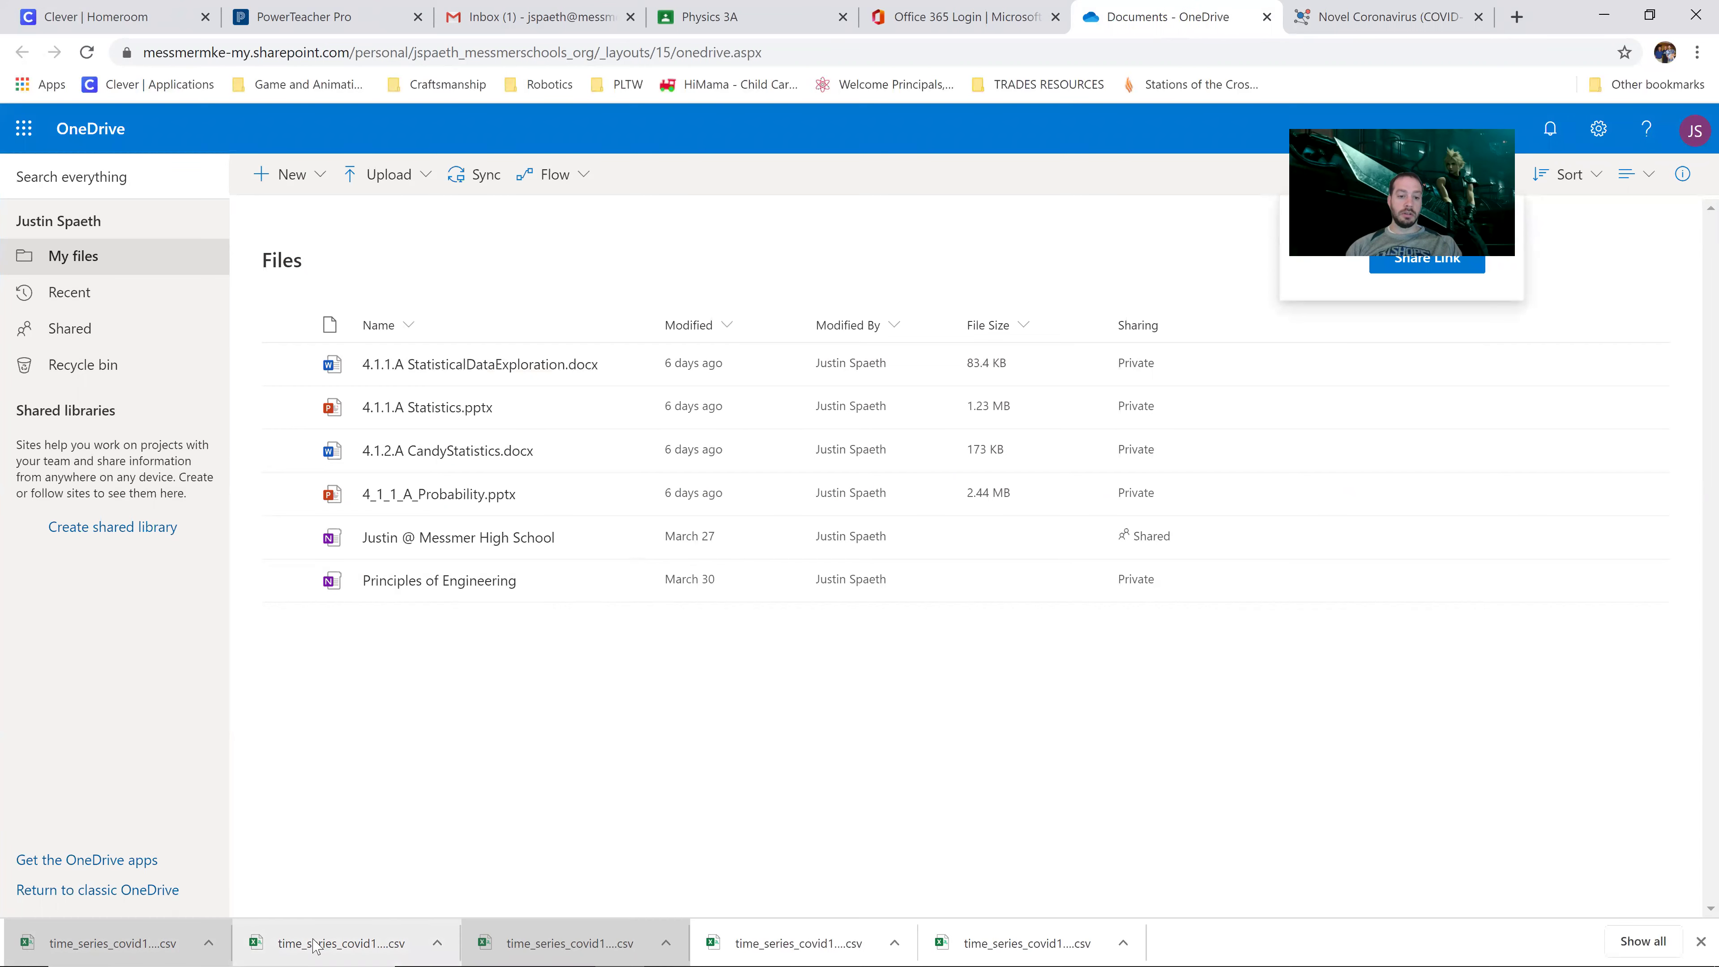
drag(311, 946, 476, 724)
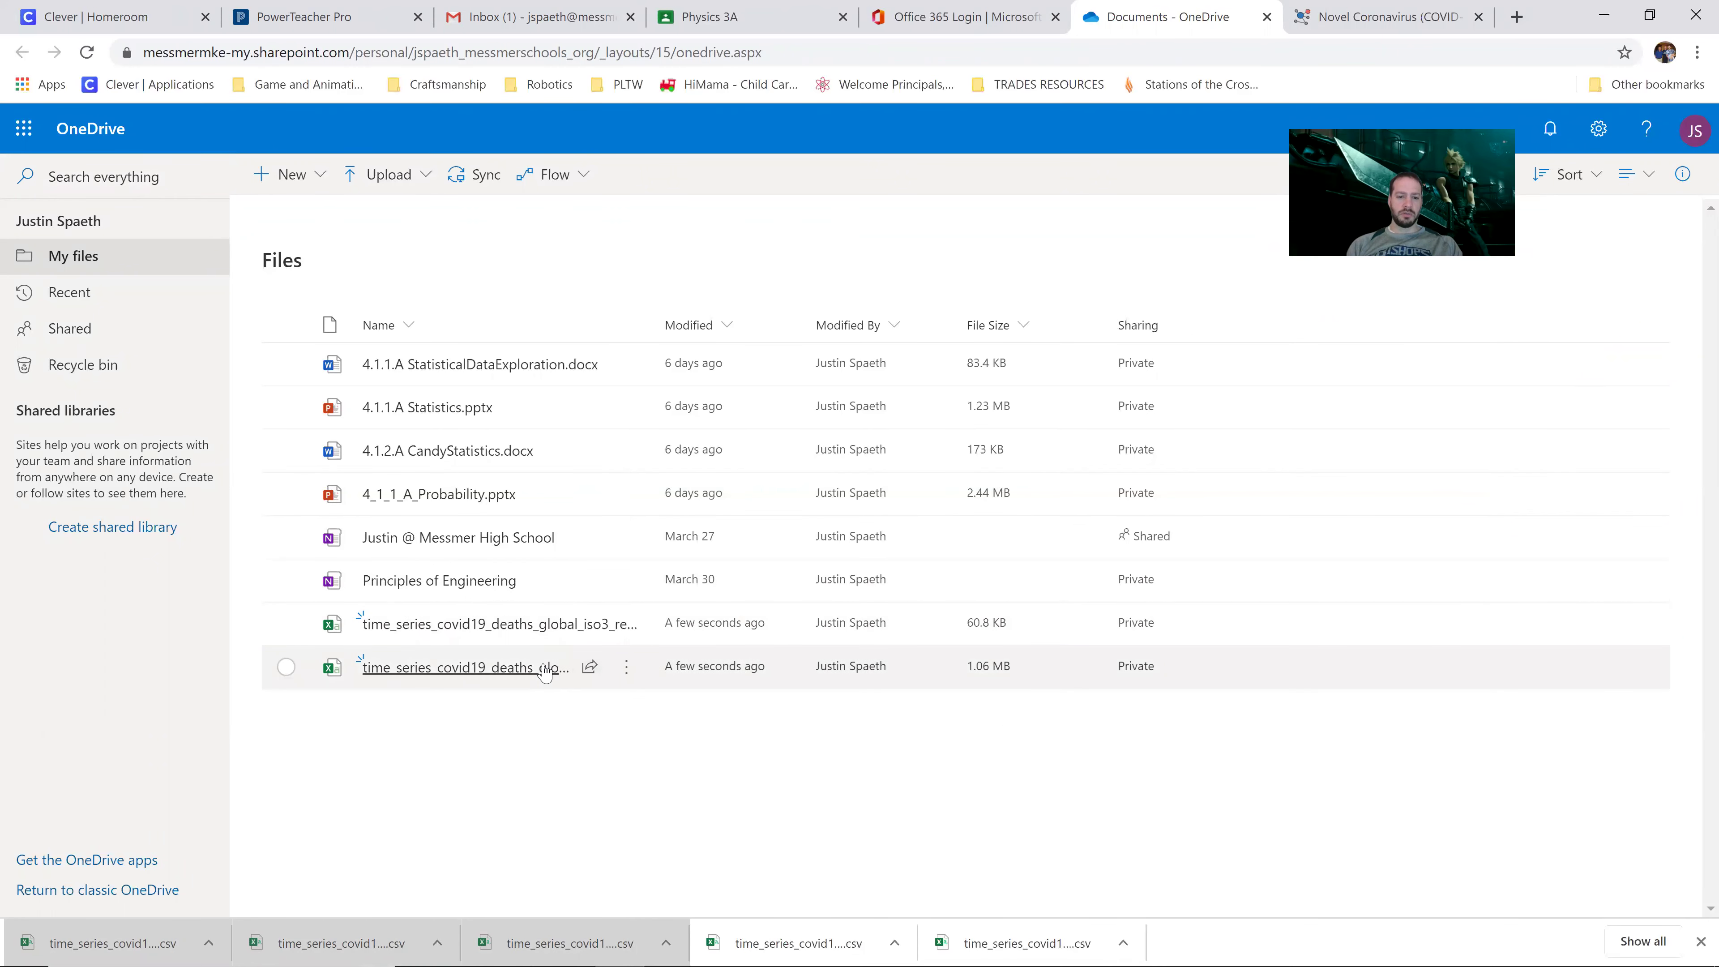
mouse_move(551, 634)
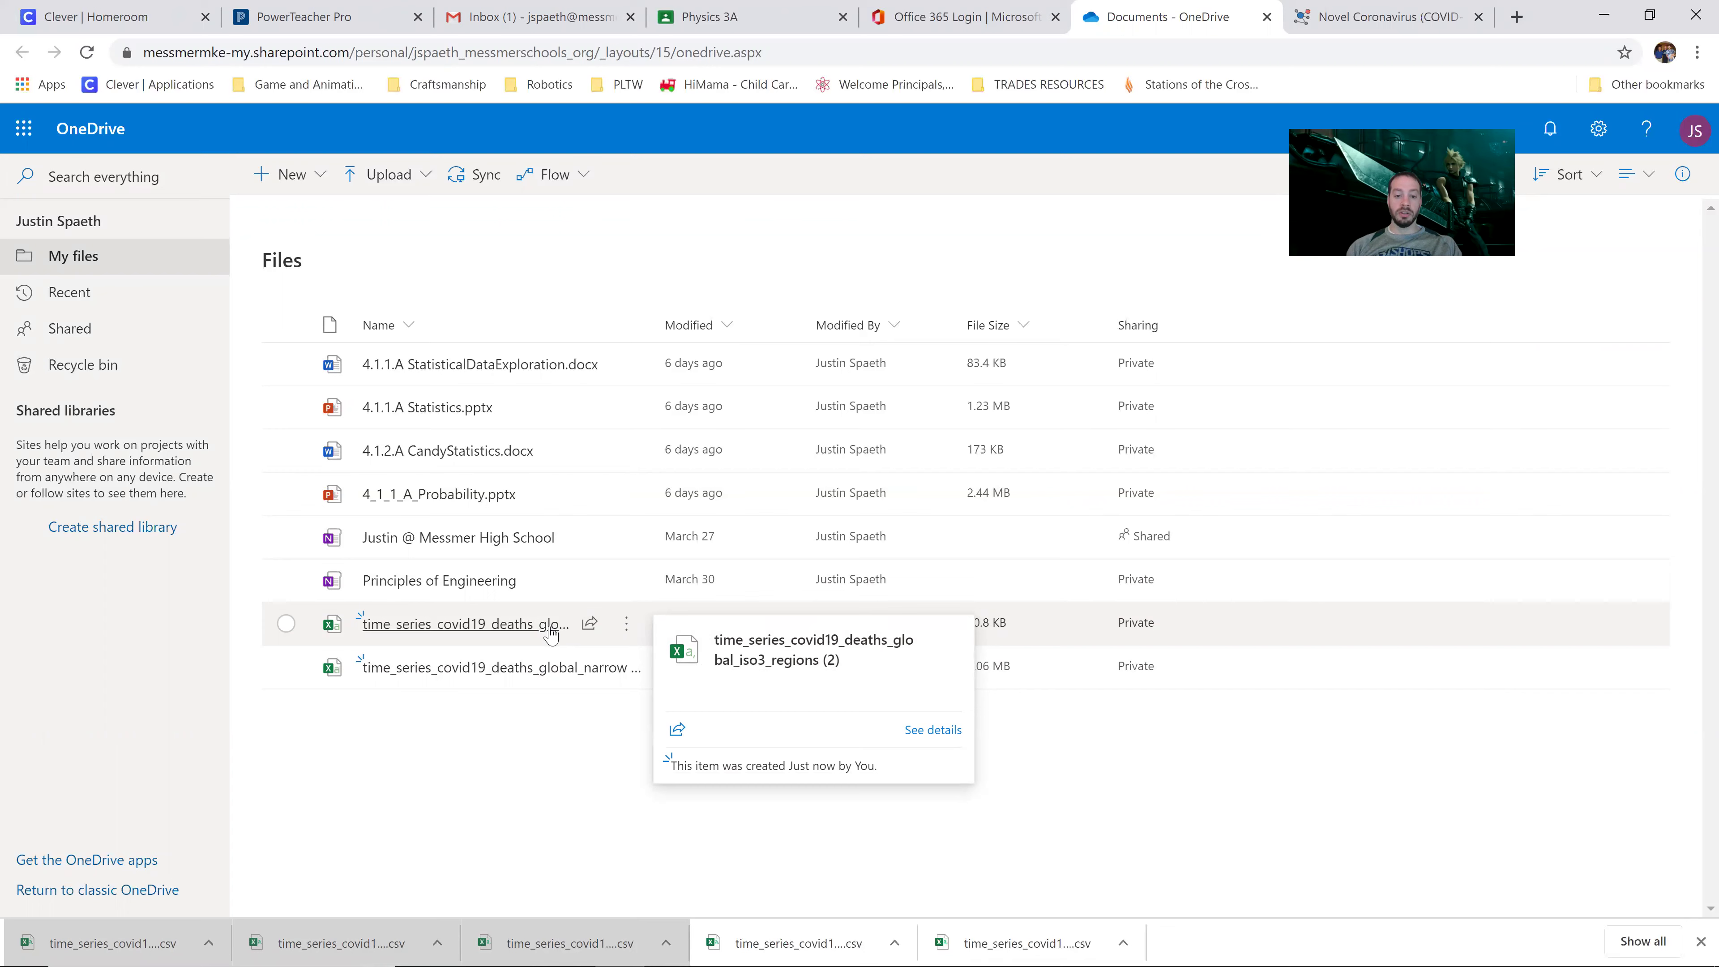
click(551, 630)
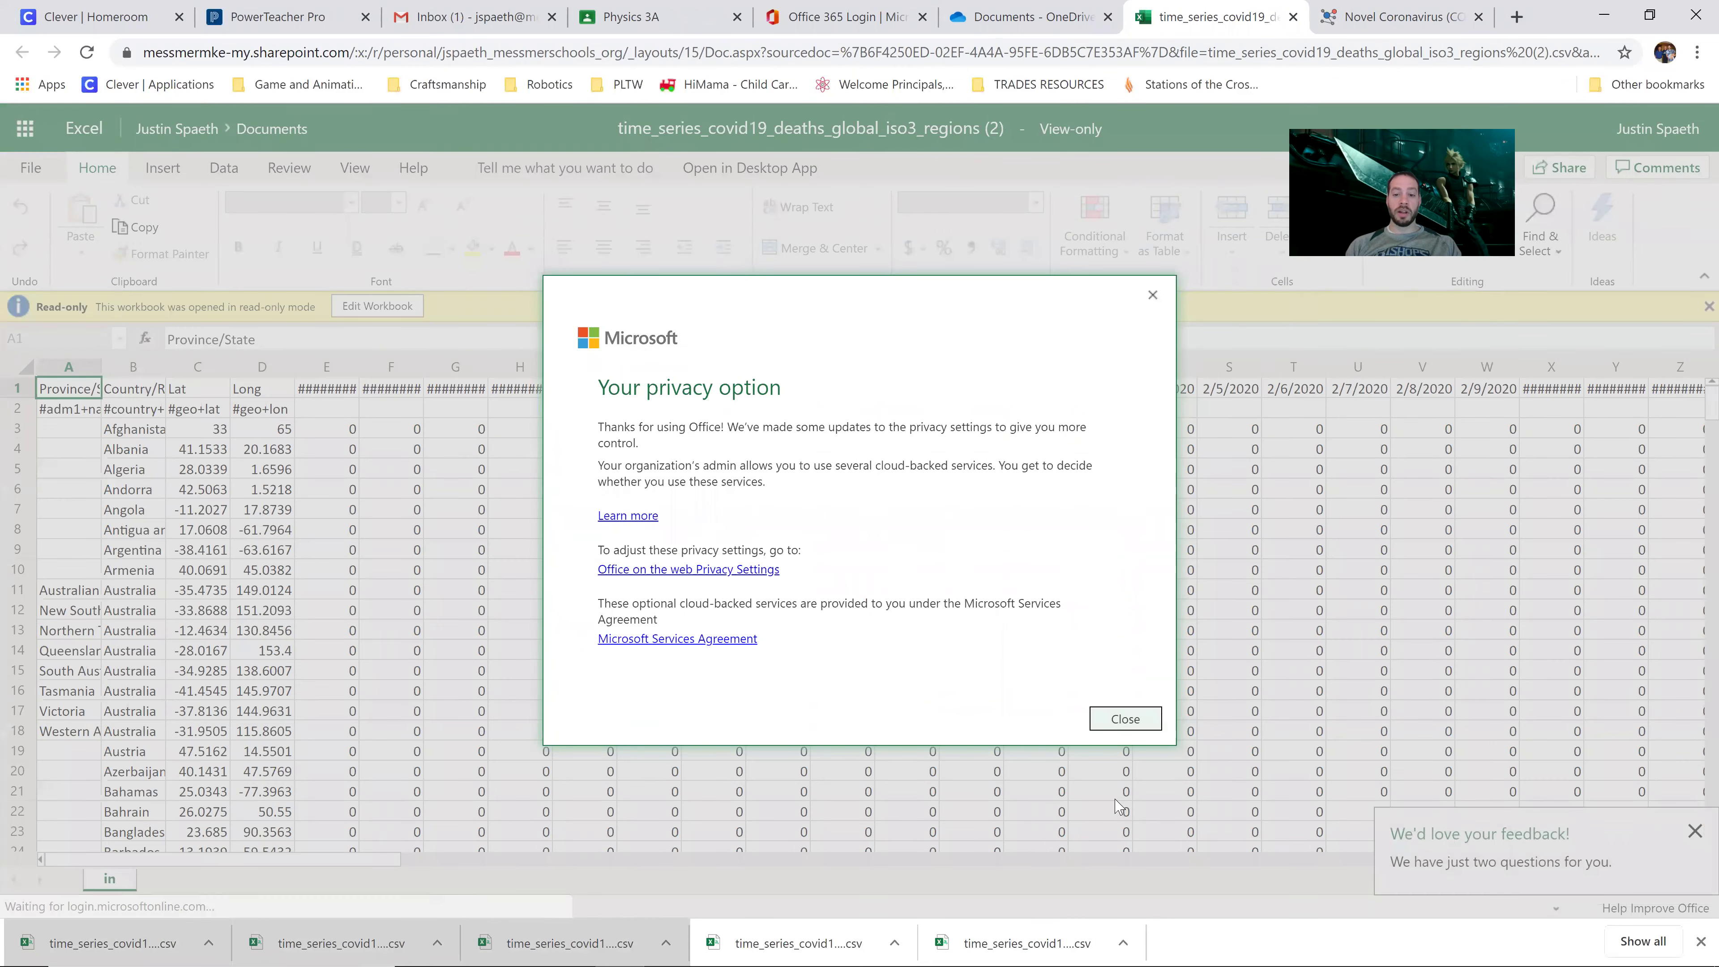
Step: Dismiss the privacy and feedback pop-ups and convert the CSV into an editable workbook
click(1125, 719)
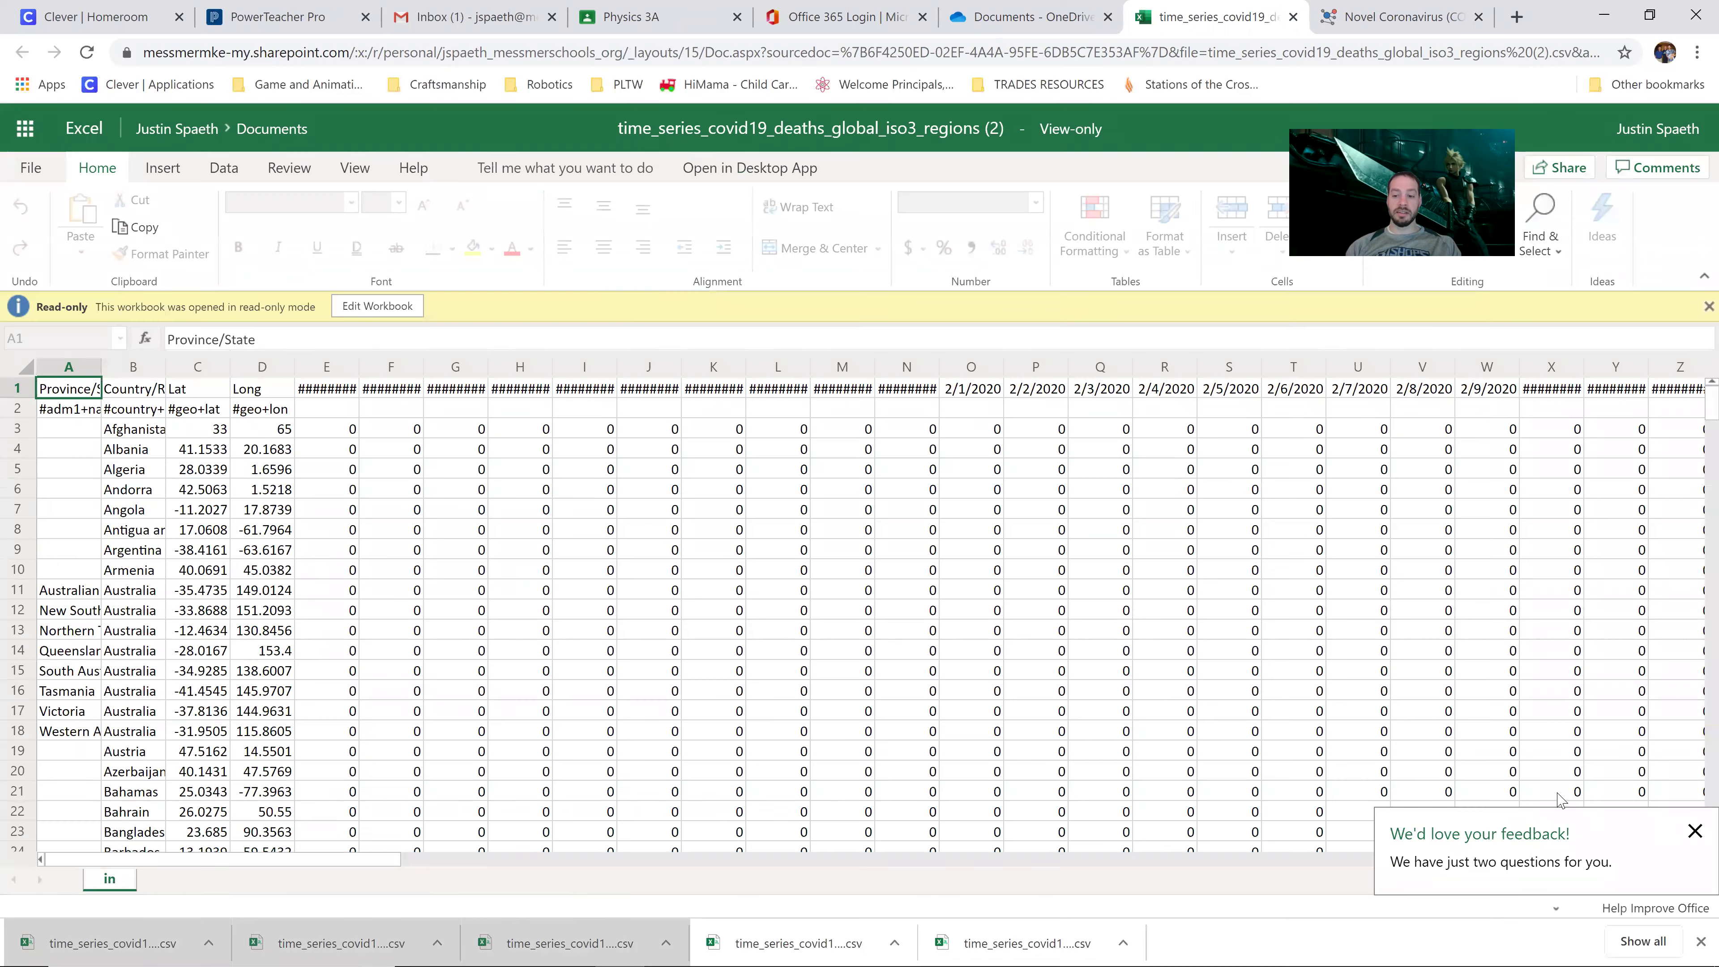
click(1694, 831)
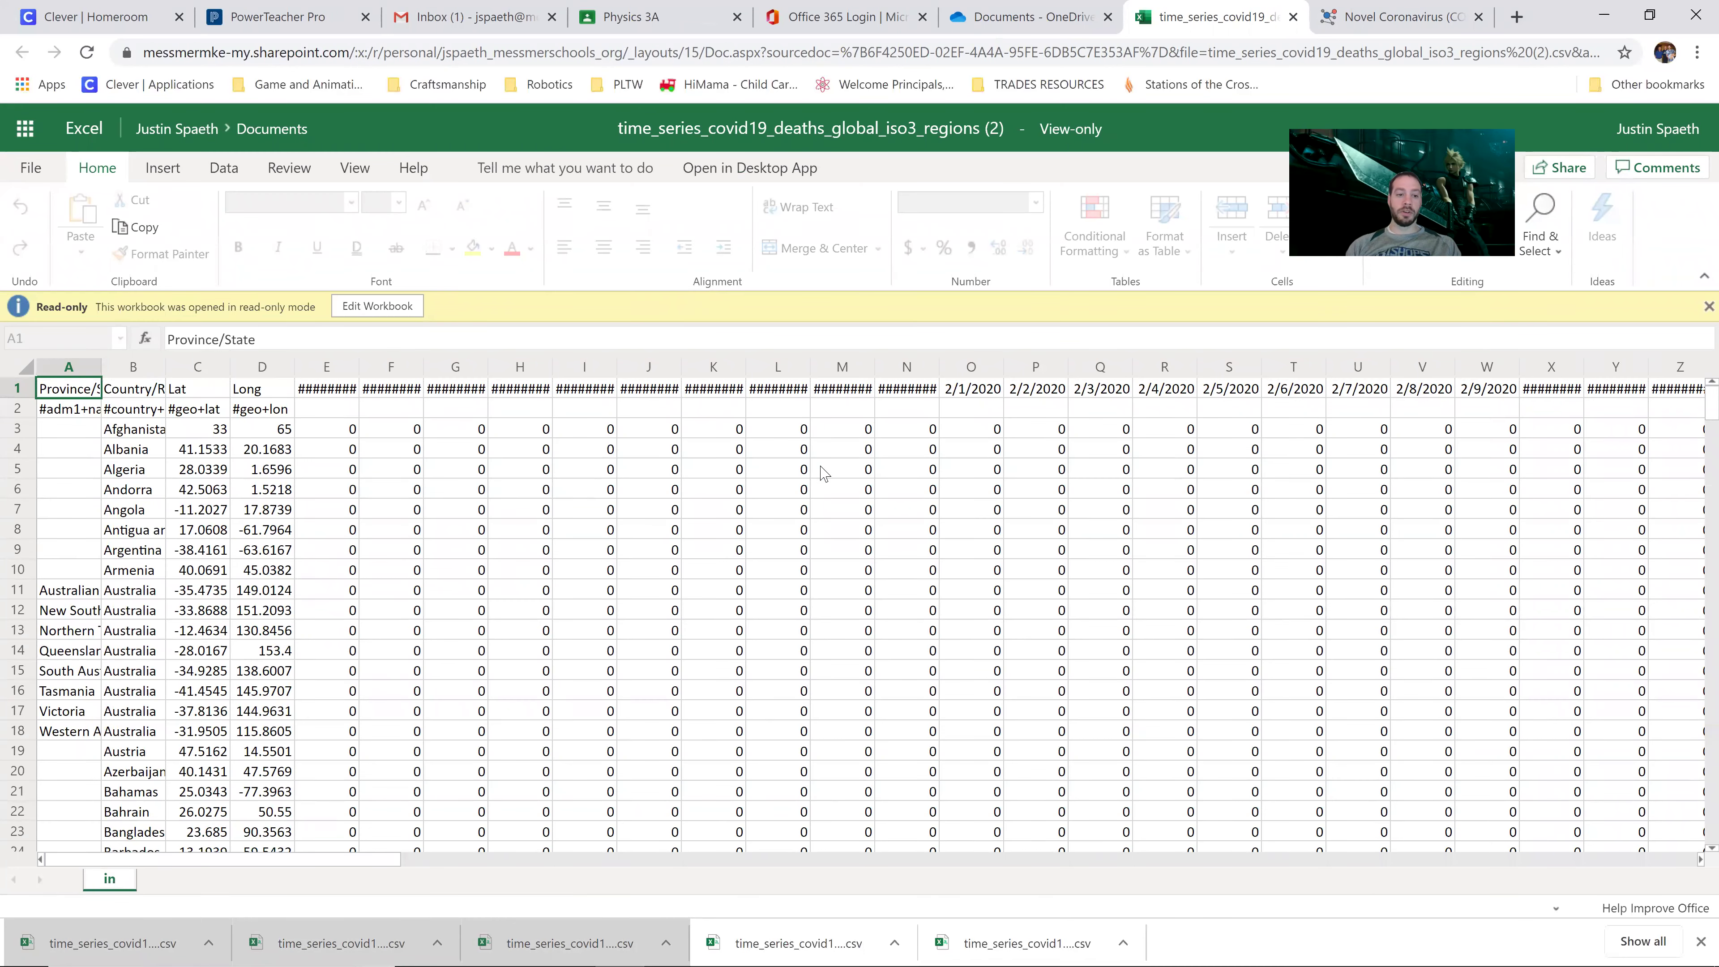
click(378, 307)
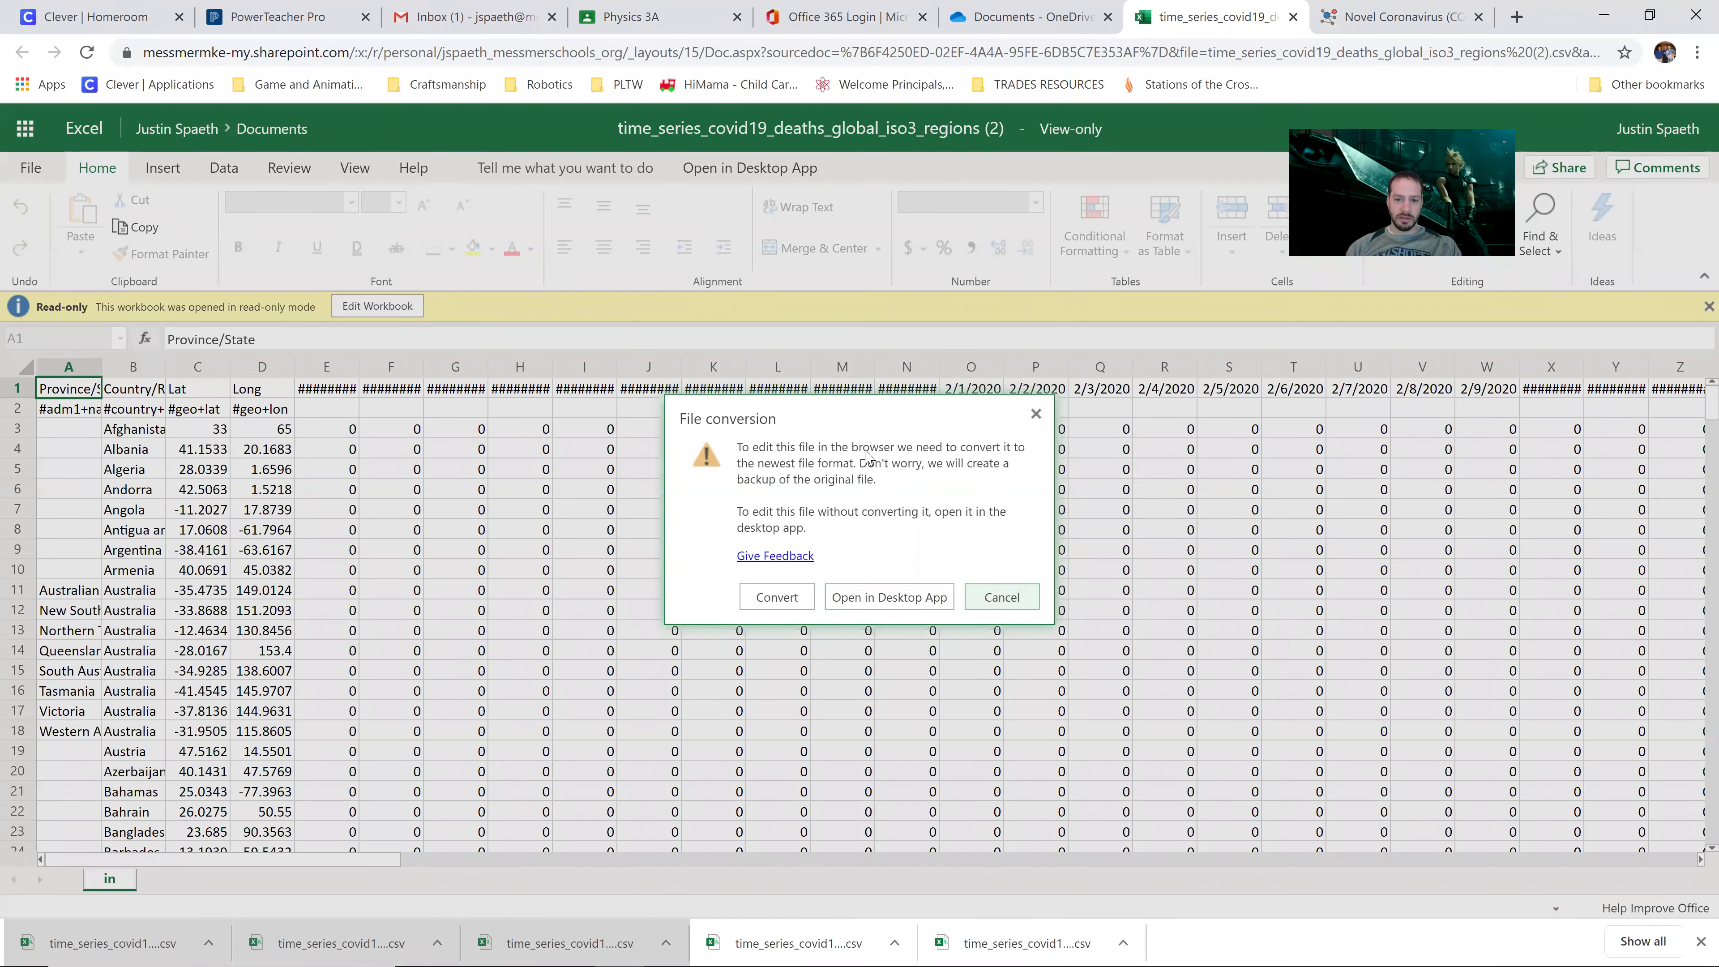
click(785, 597)
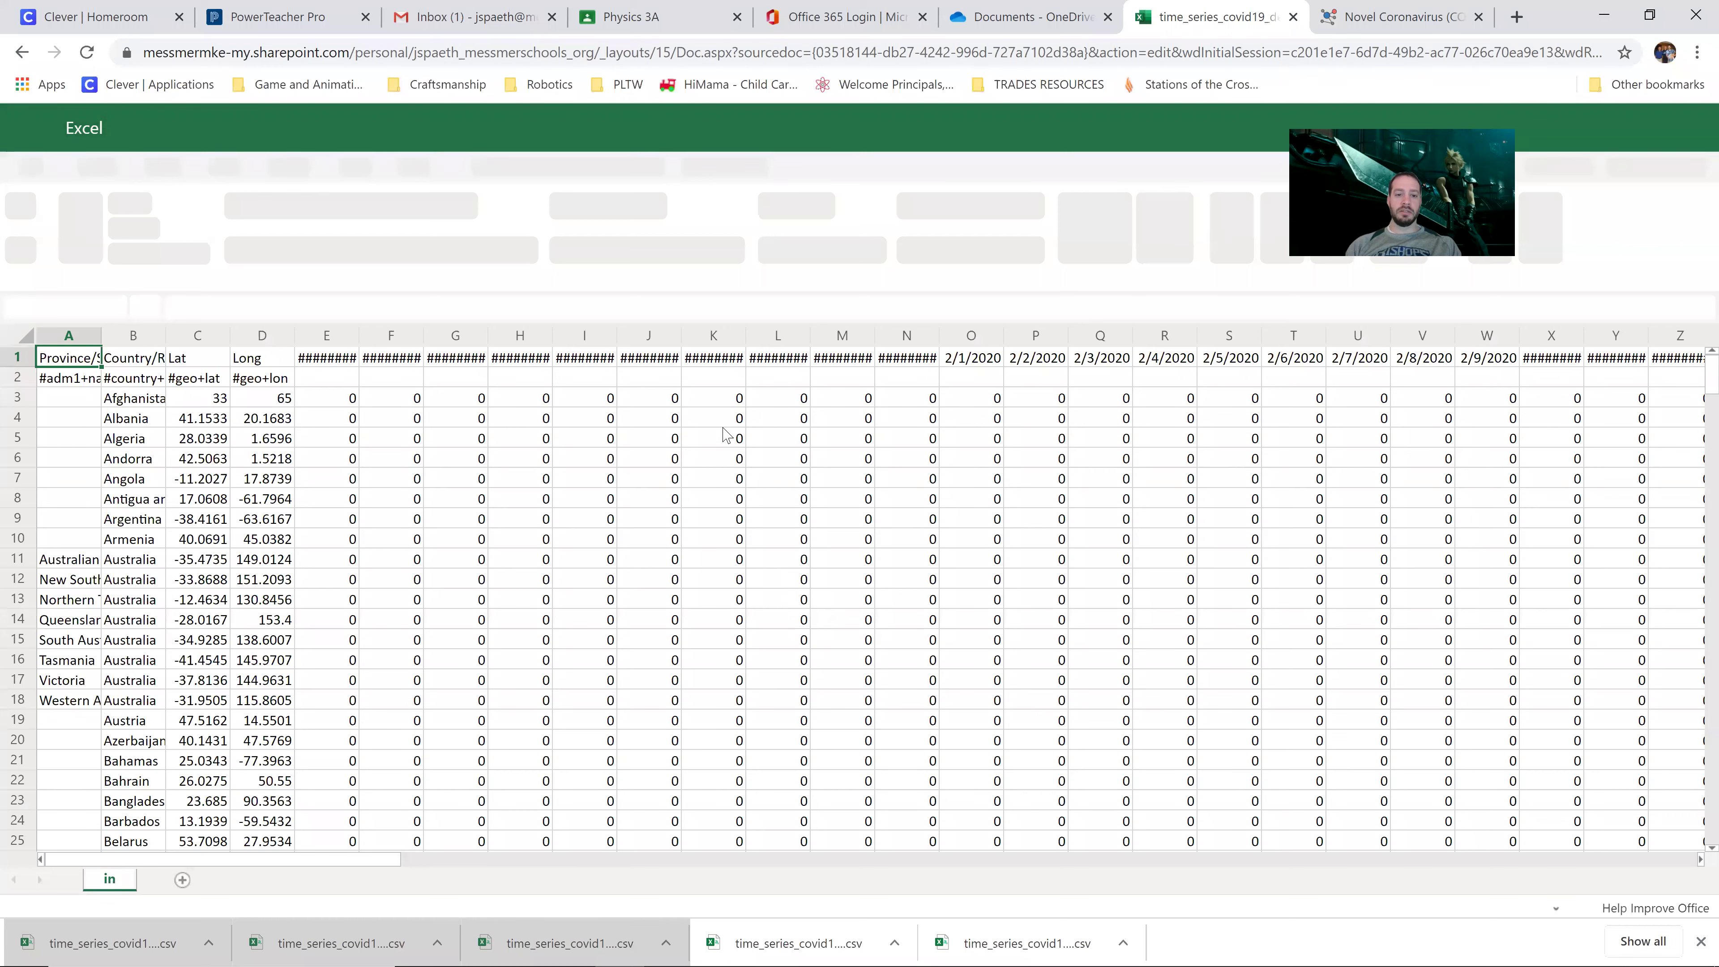
Step: Browse the deaths data and select the entire sheet
click(704, 449)
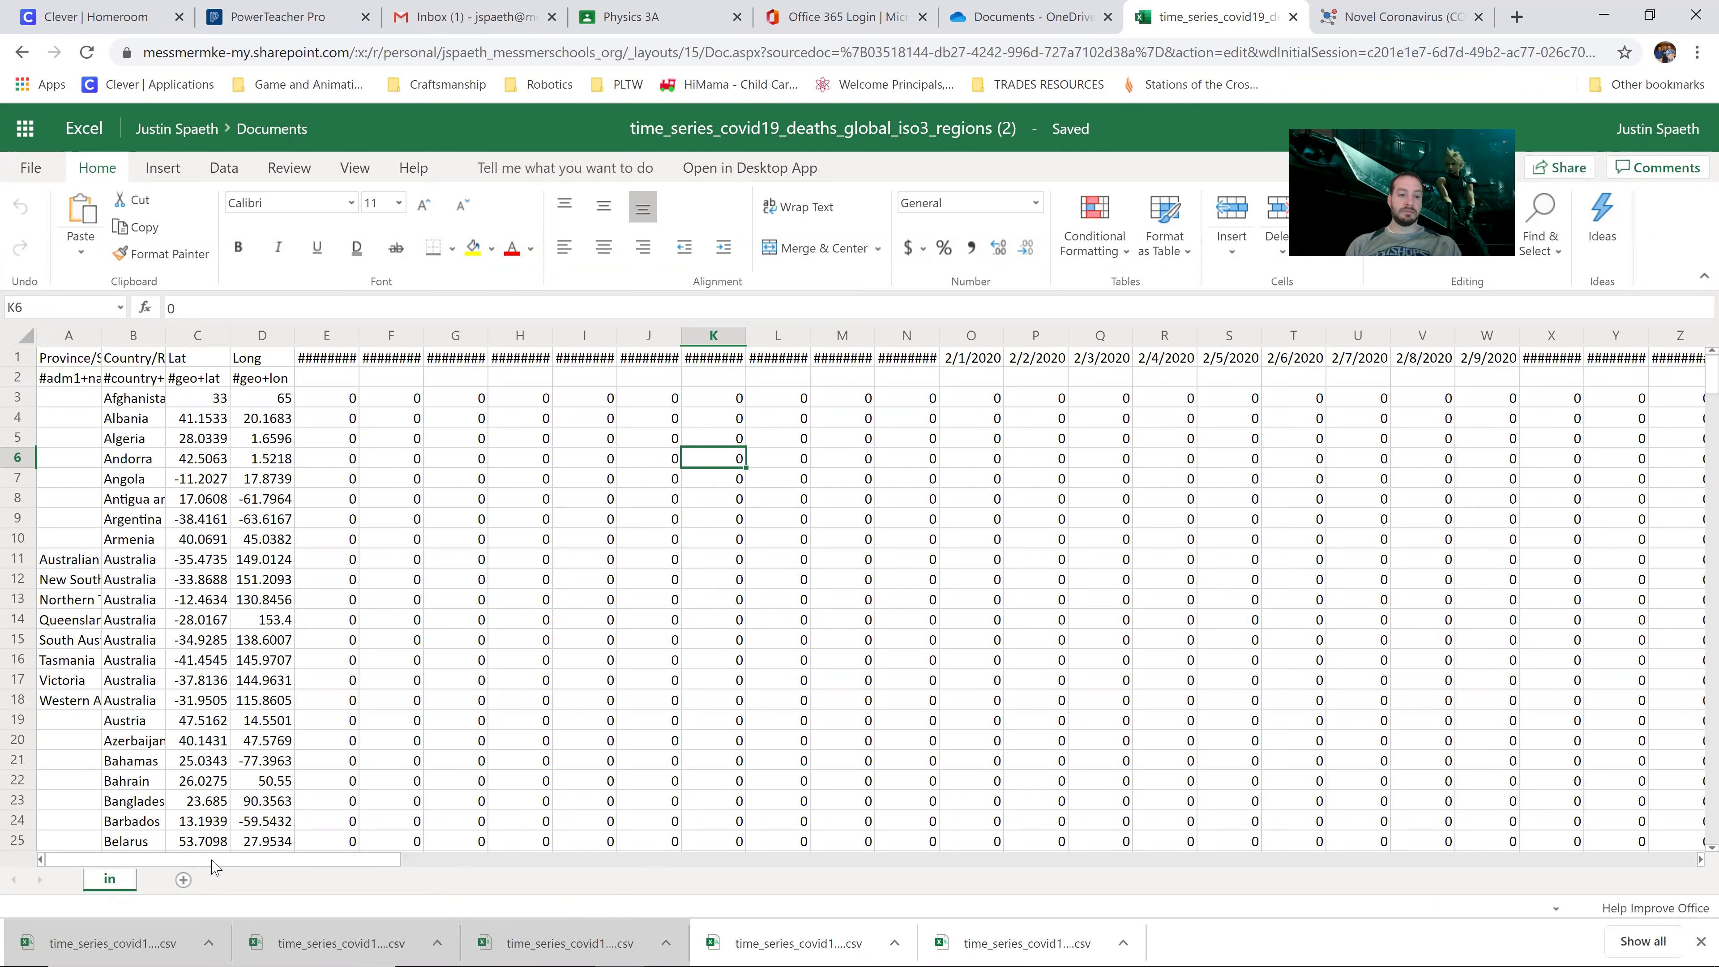
drag(213, 861, 216, 861)
click(406, 478)
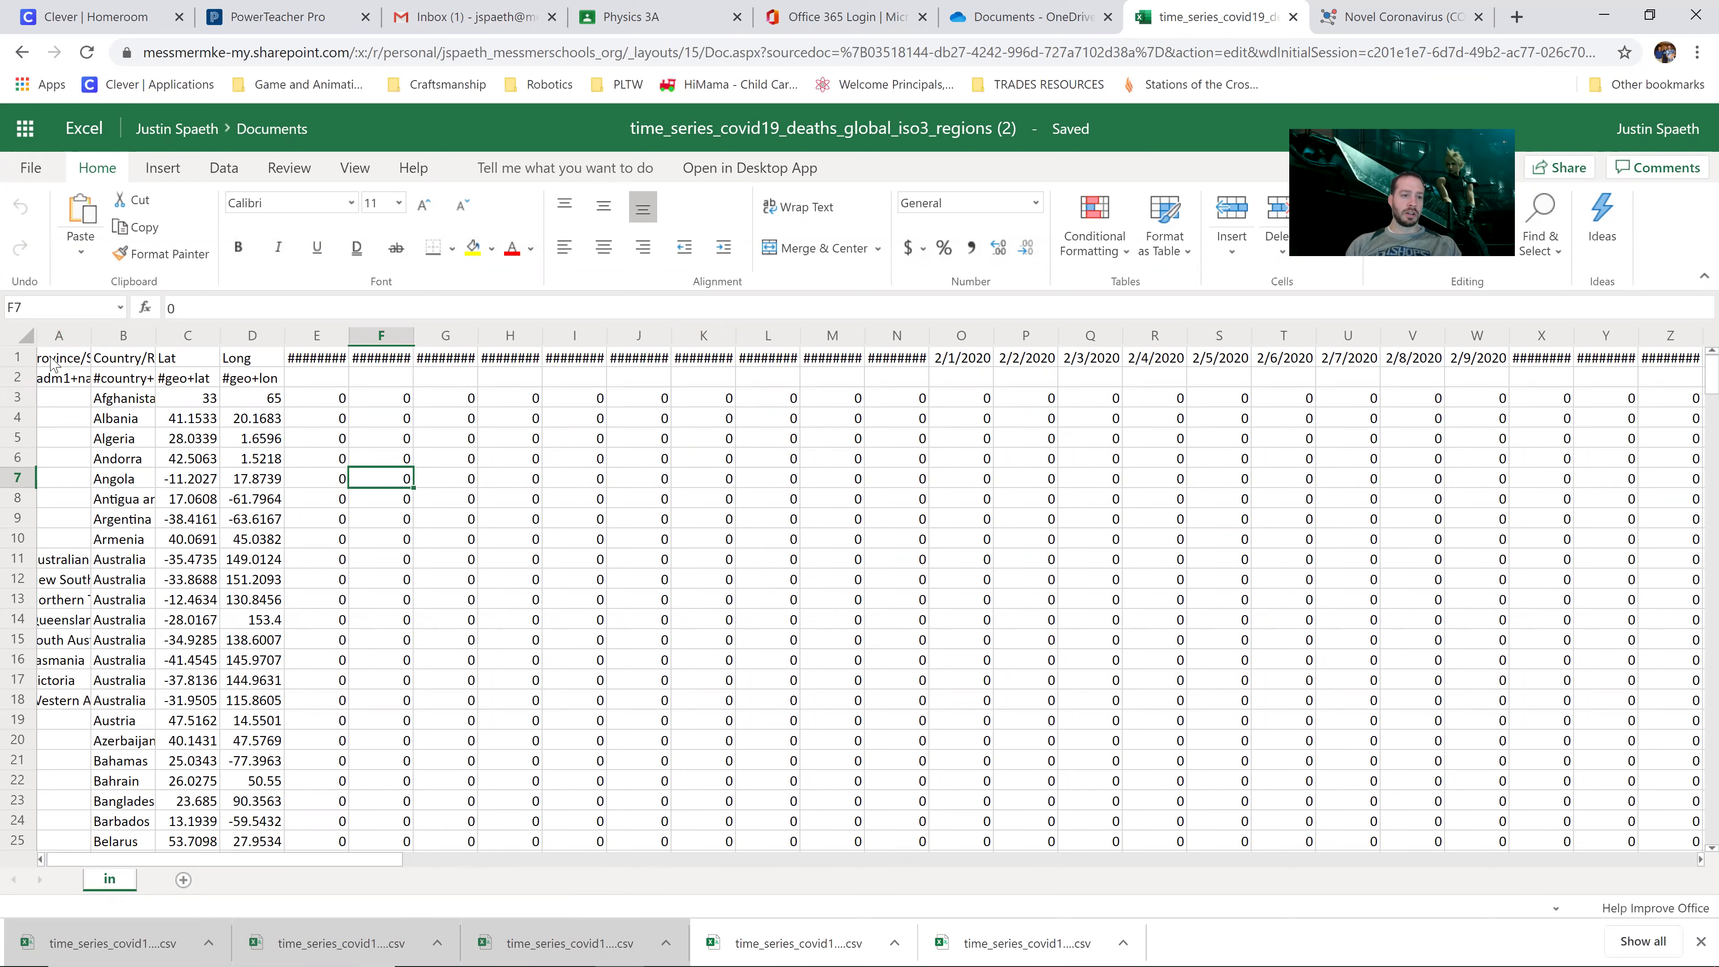
click(27, 337)
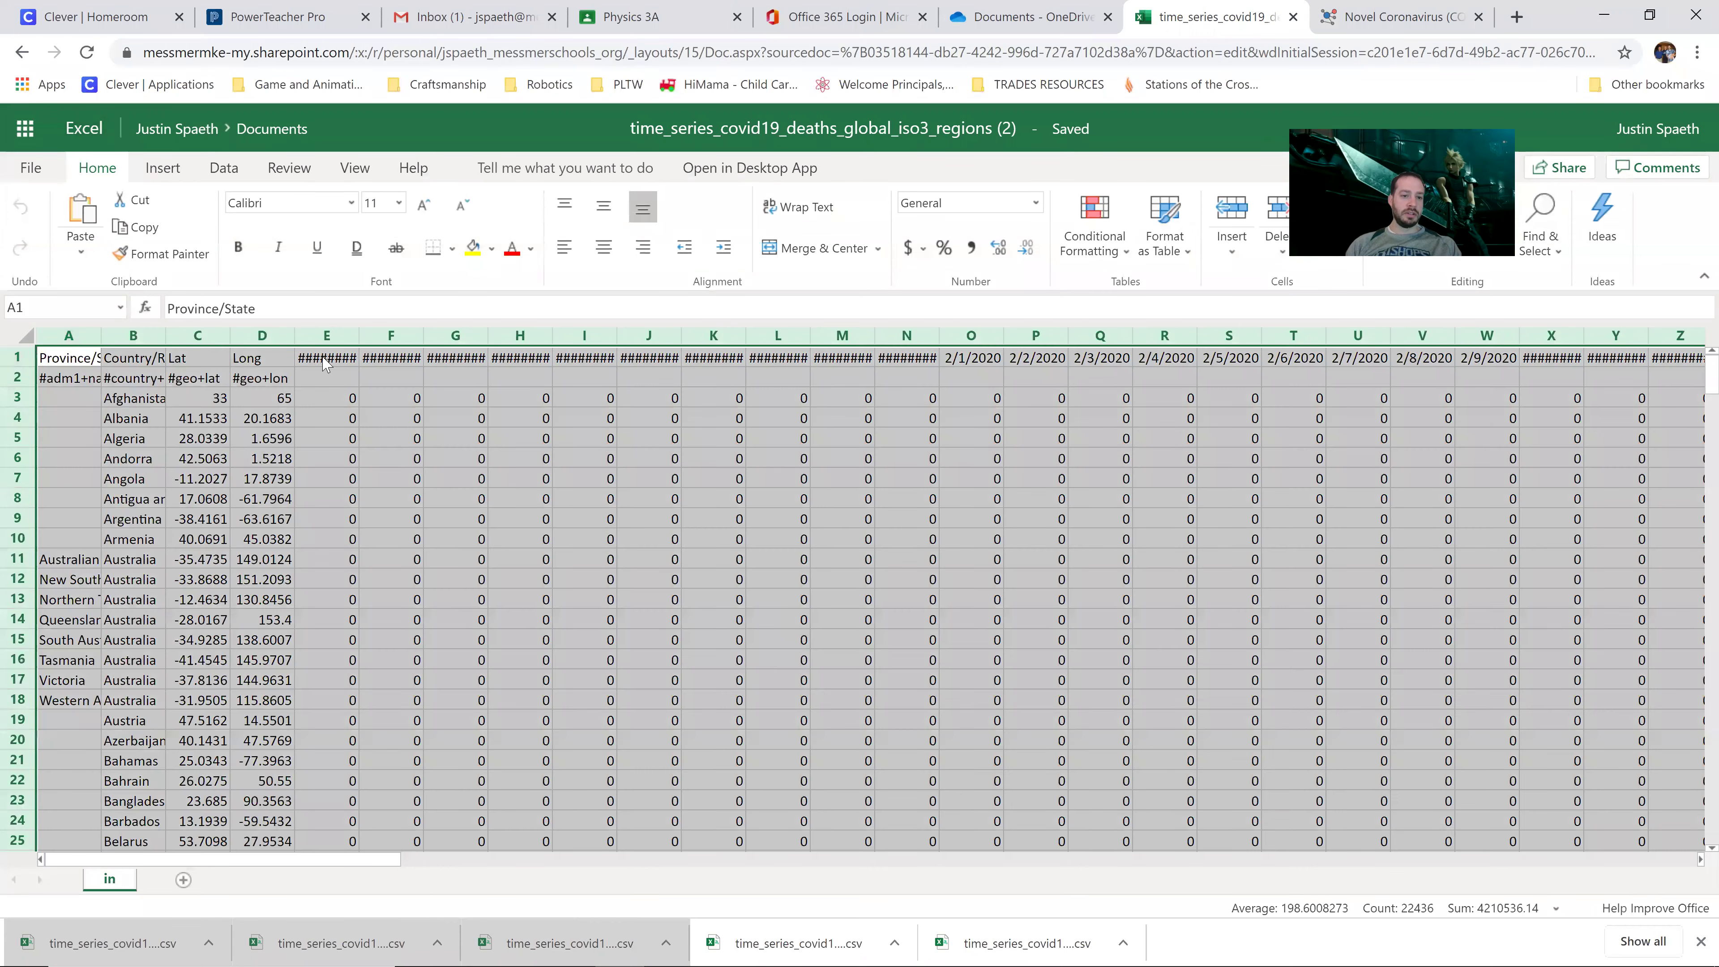
Step: AutoFit all columns, then compare Algeria's consecutive daily death counts in BK5 and BL5
double_click(359, 336)
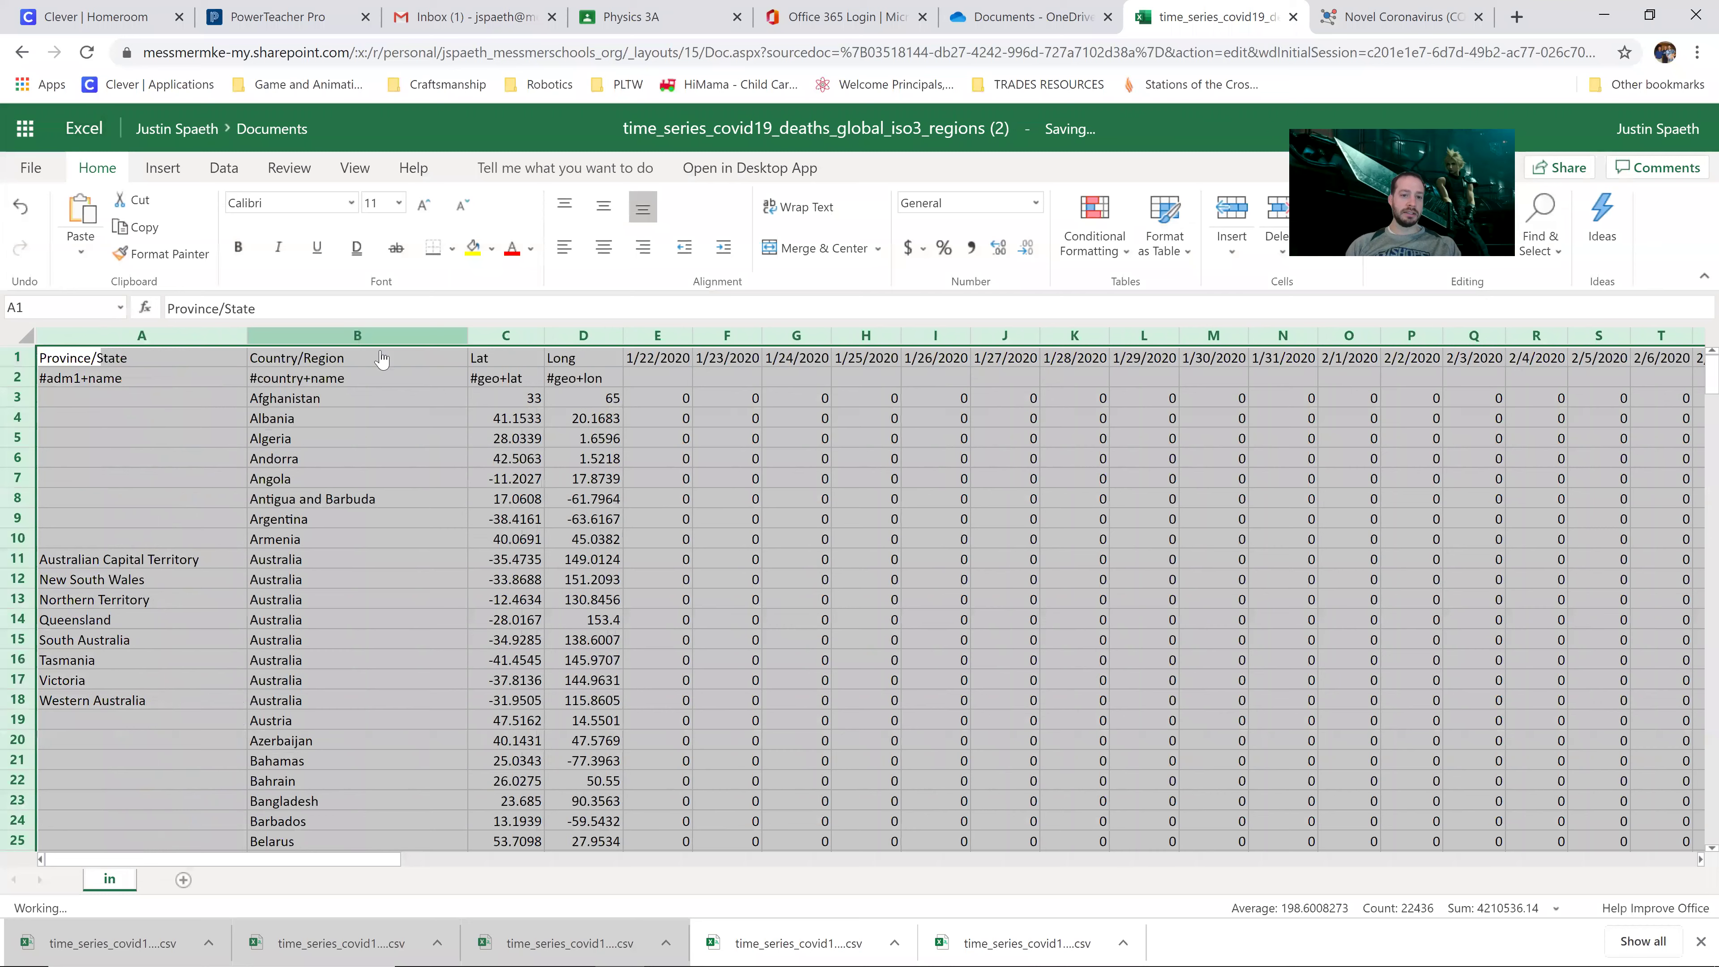
click(832, 518)
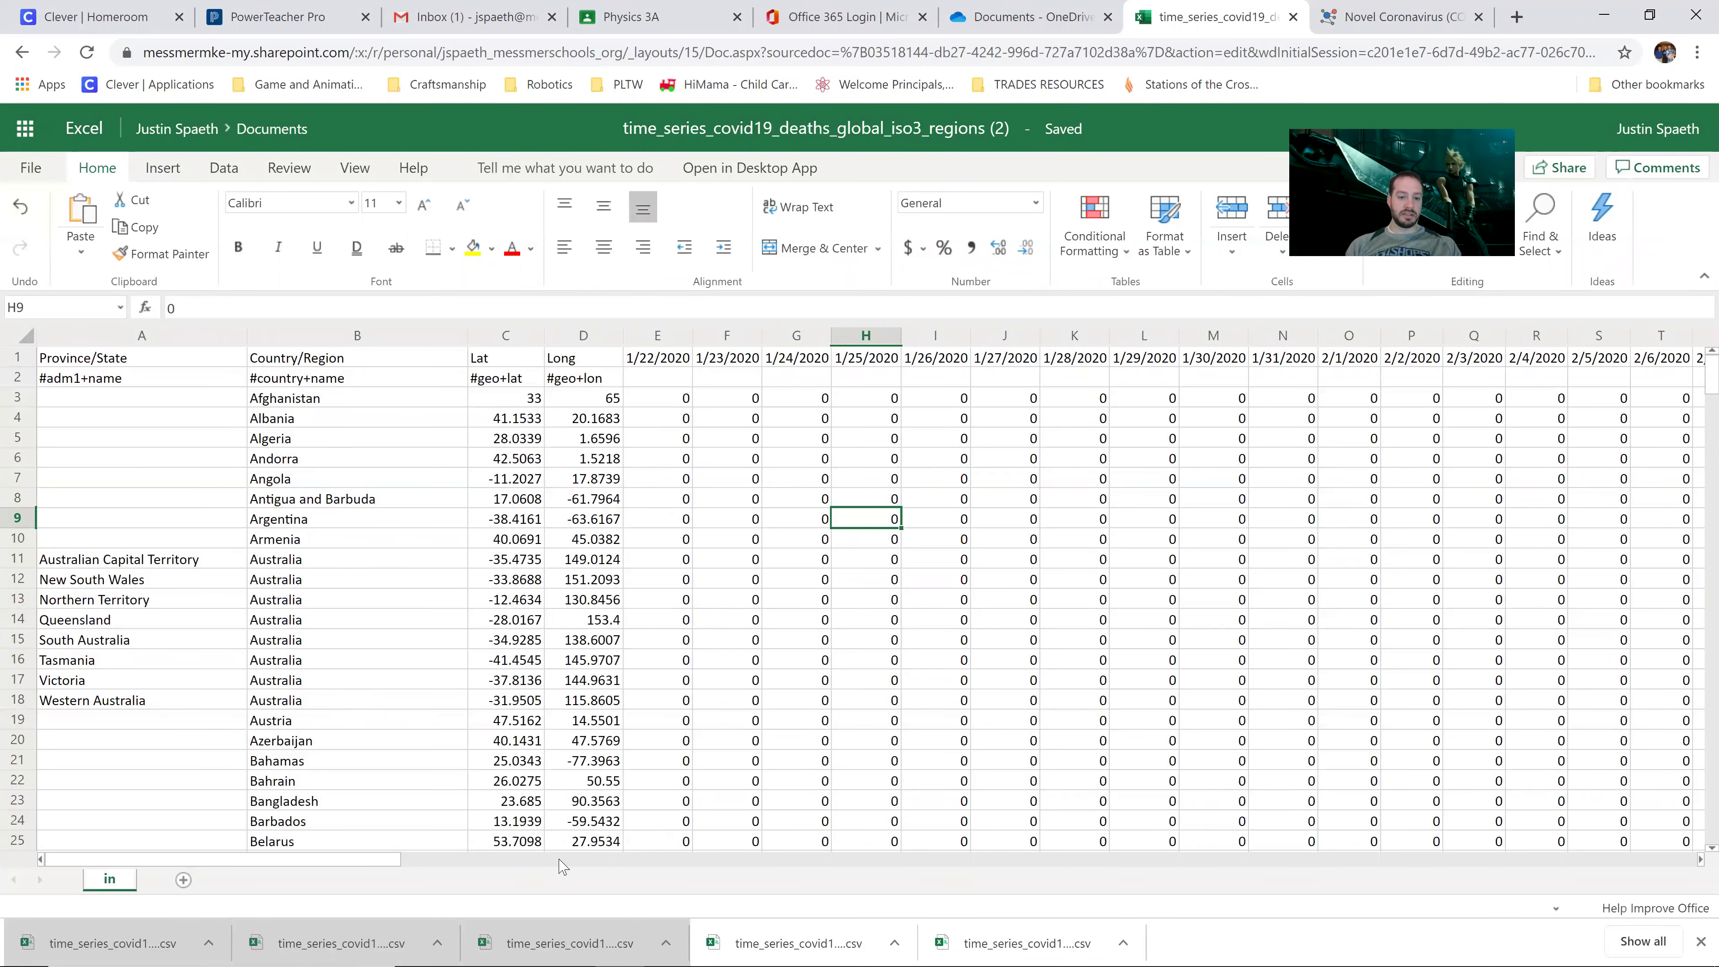
drag(365, 859, 1082, 779)
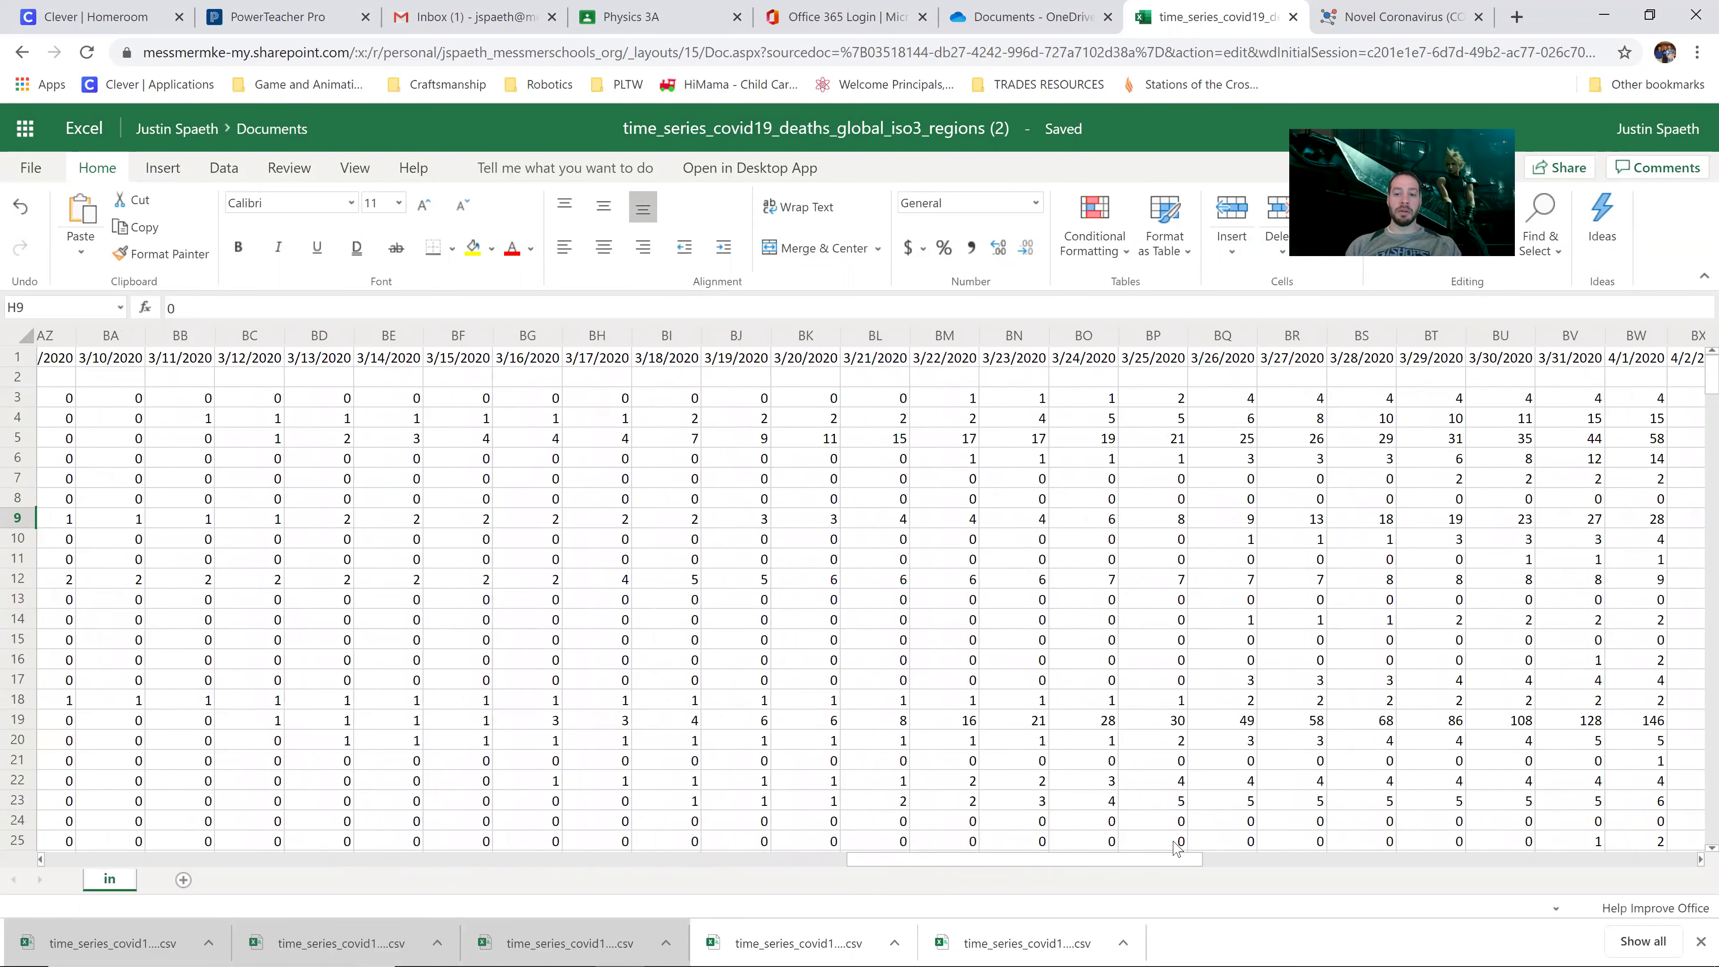
click(819, 446)
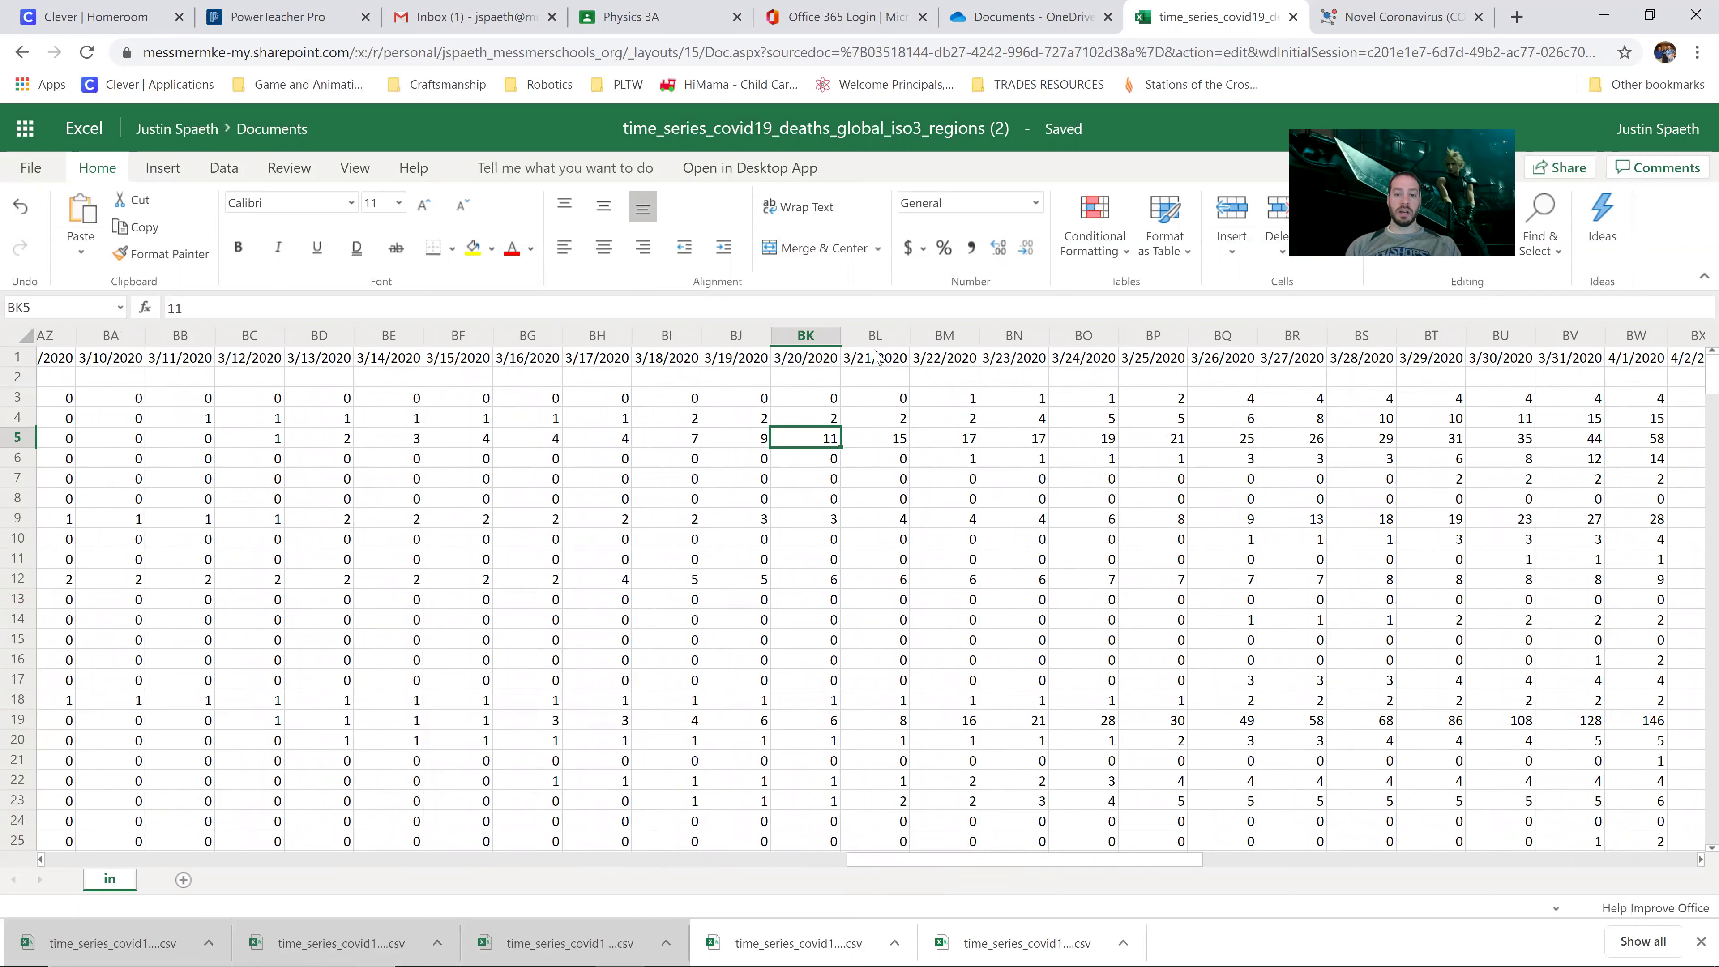
click(873, 438)
click(823, 439)
click(859, 438)
click(796, 446)
click(857, 444)
Step: Check the 4/6/2020 column CB and select its counts CB3:CB10
drag(1069, 865, 1336, 860)
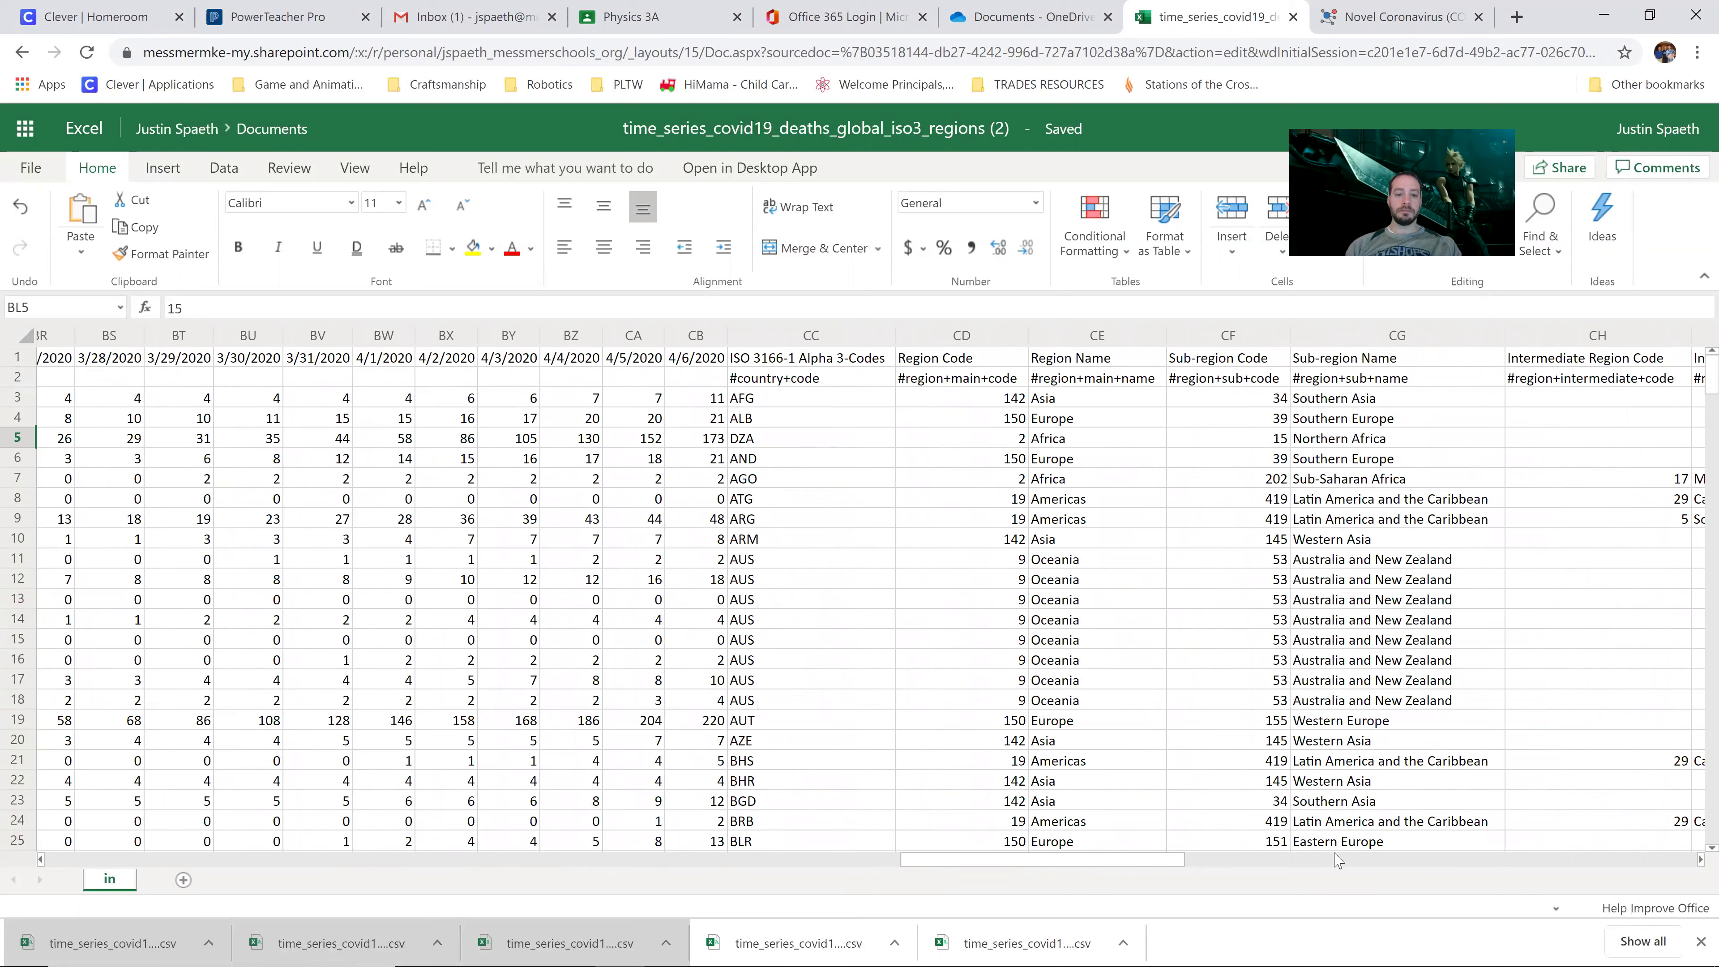
click(709, 406)
click(689, 363)
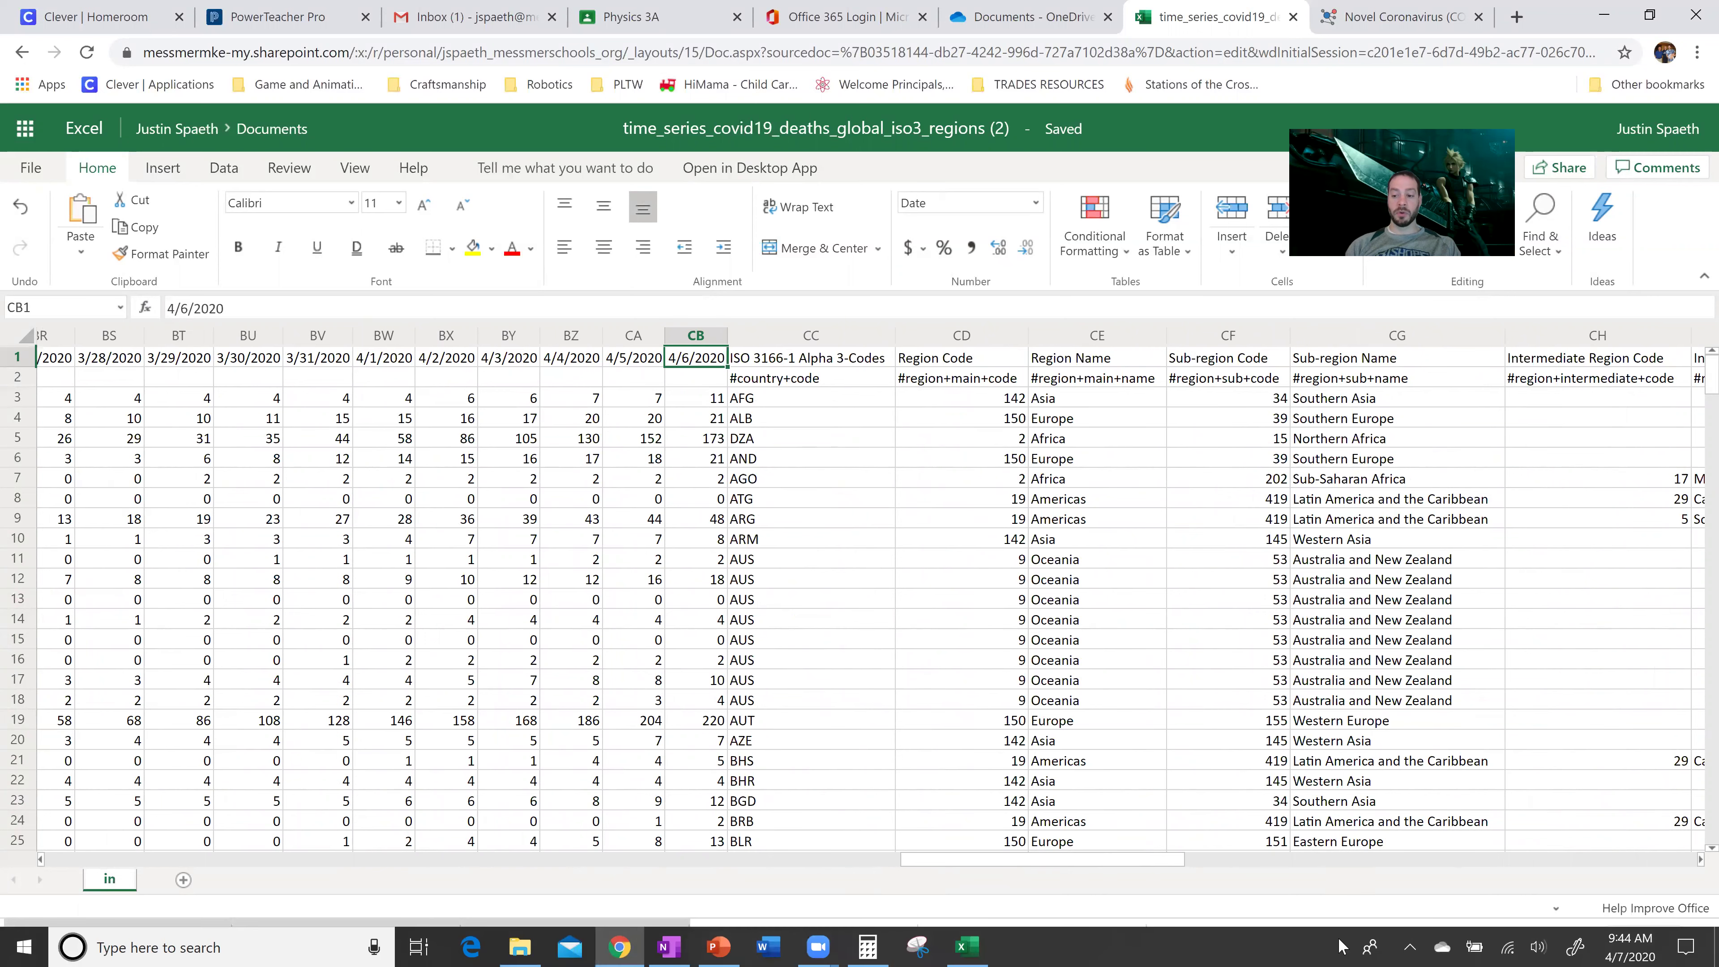
click(698, 405)
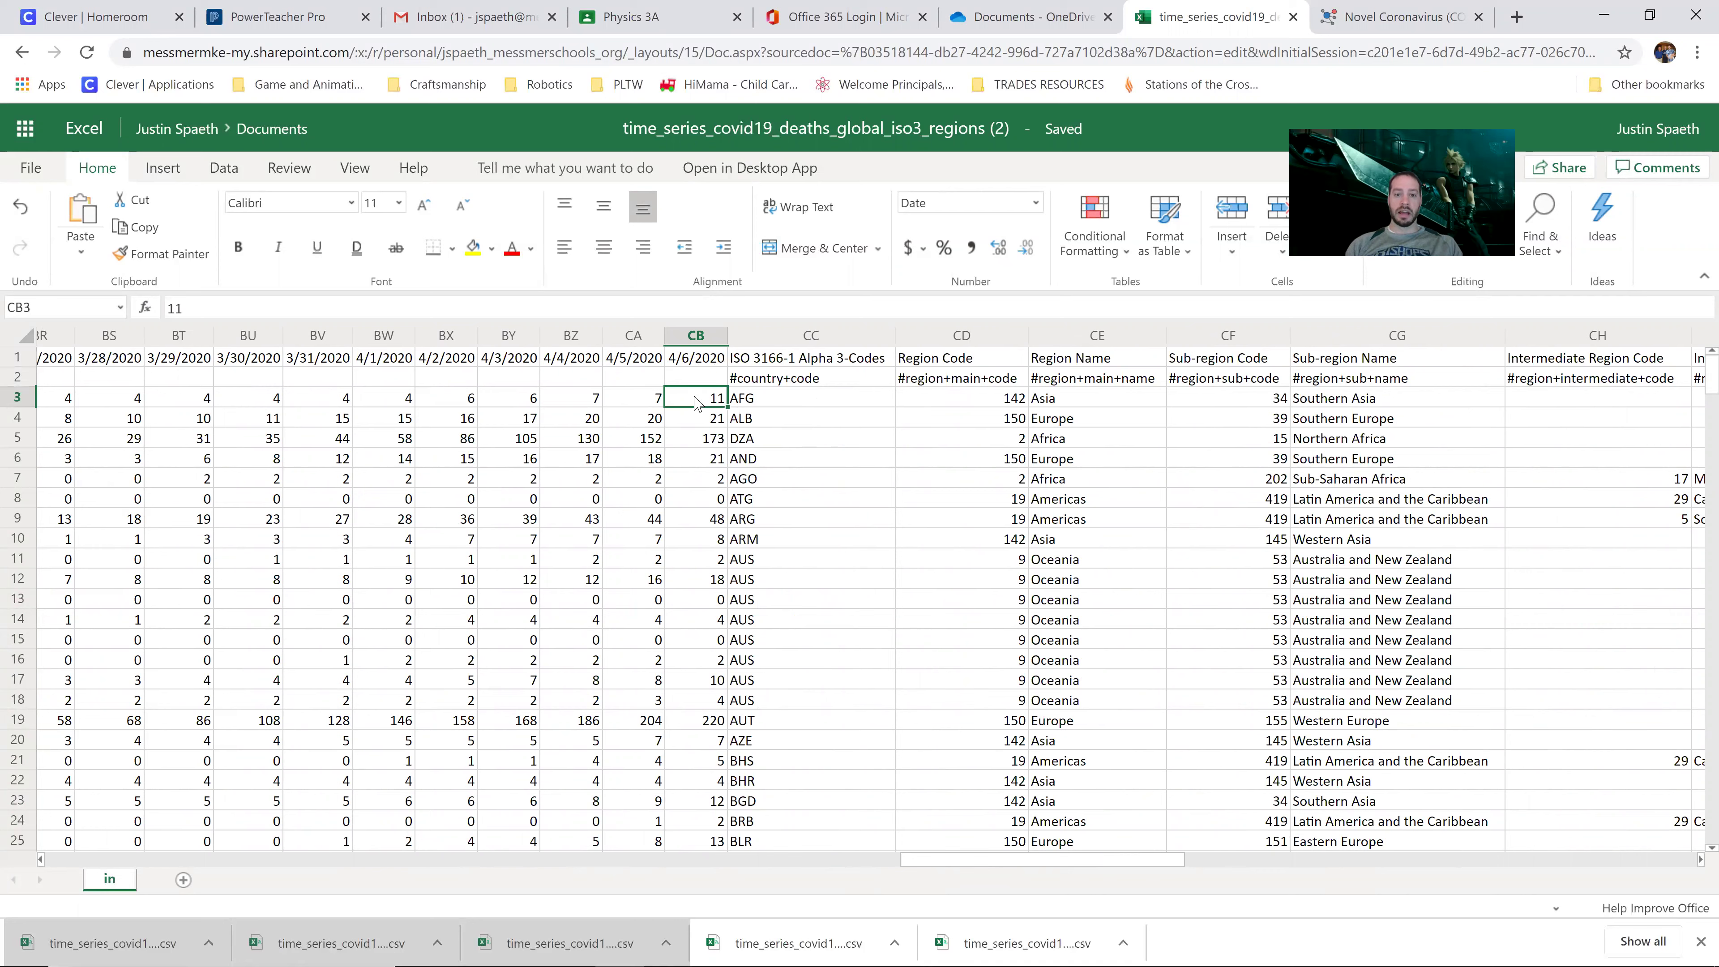
click(703, 374)
click(704, 362)
click(703, 396)
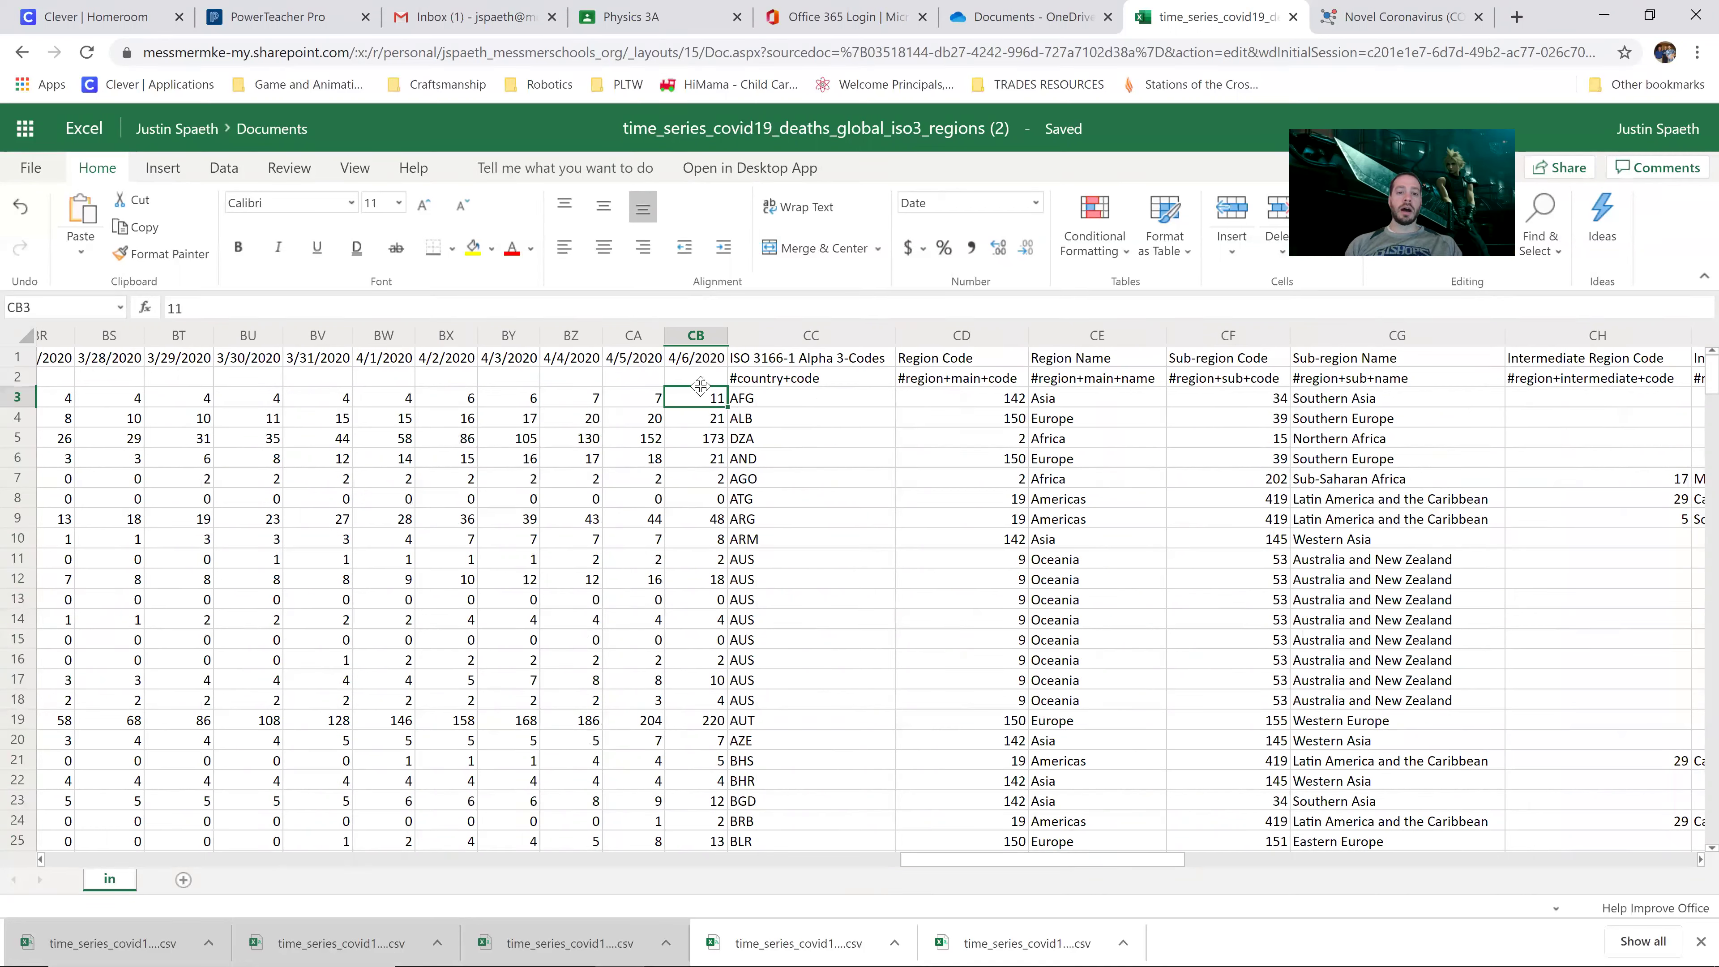
click(703, 362)
drag(702, 401, 705, 530)
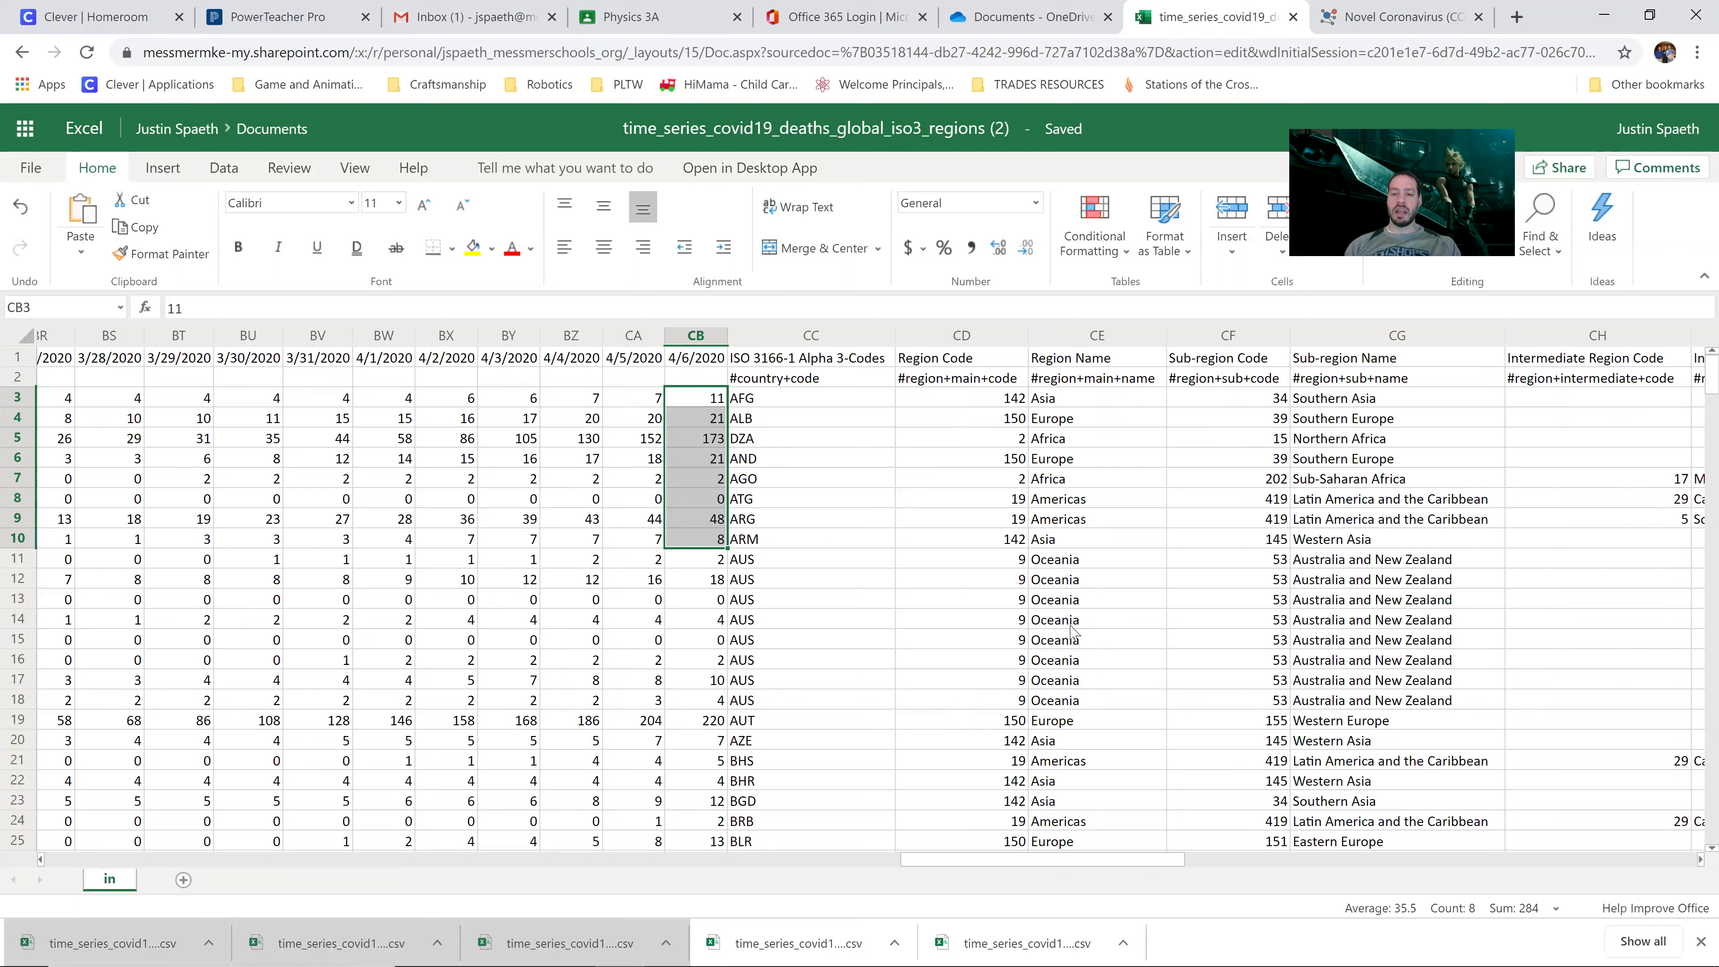
Step: Inspect the ISO3 code and region columns (AUS, Oceania, Americas), then select all the data
click(1070, 559)
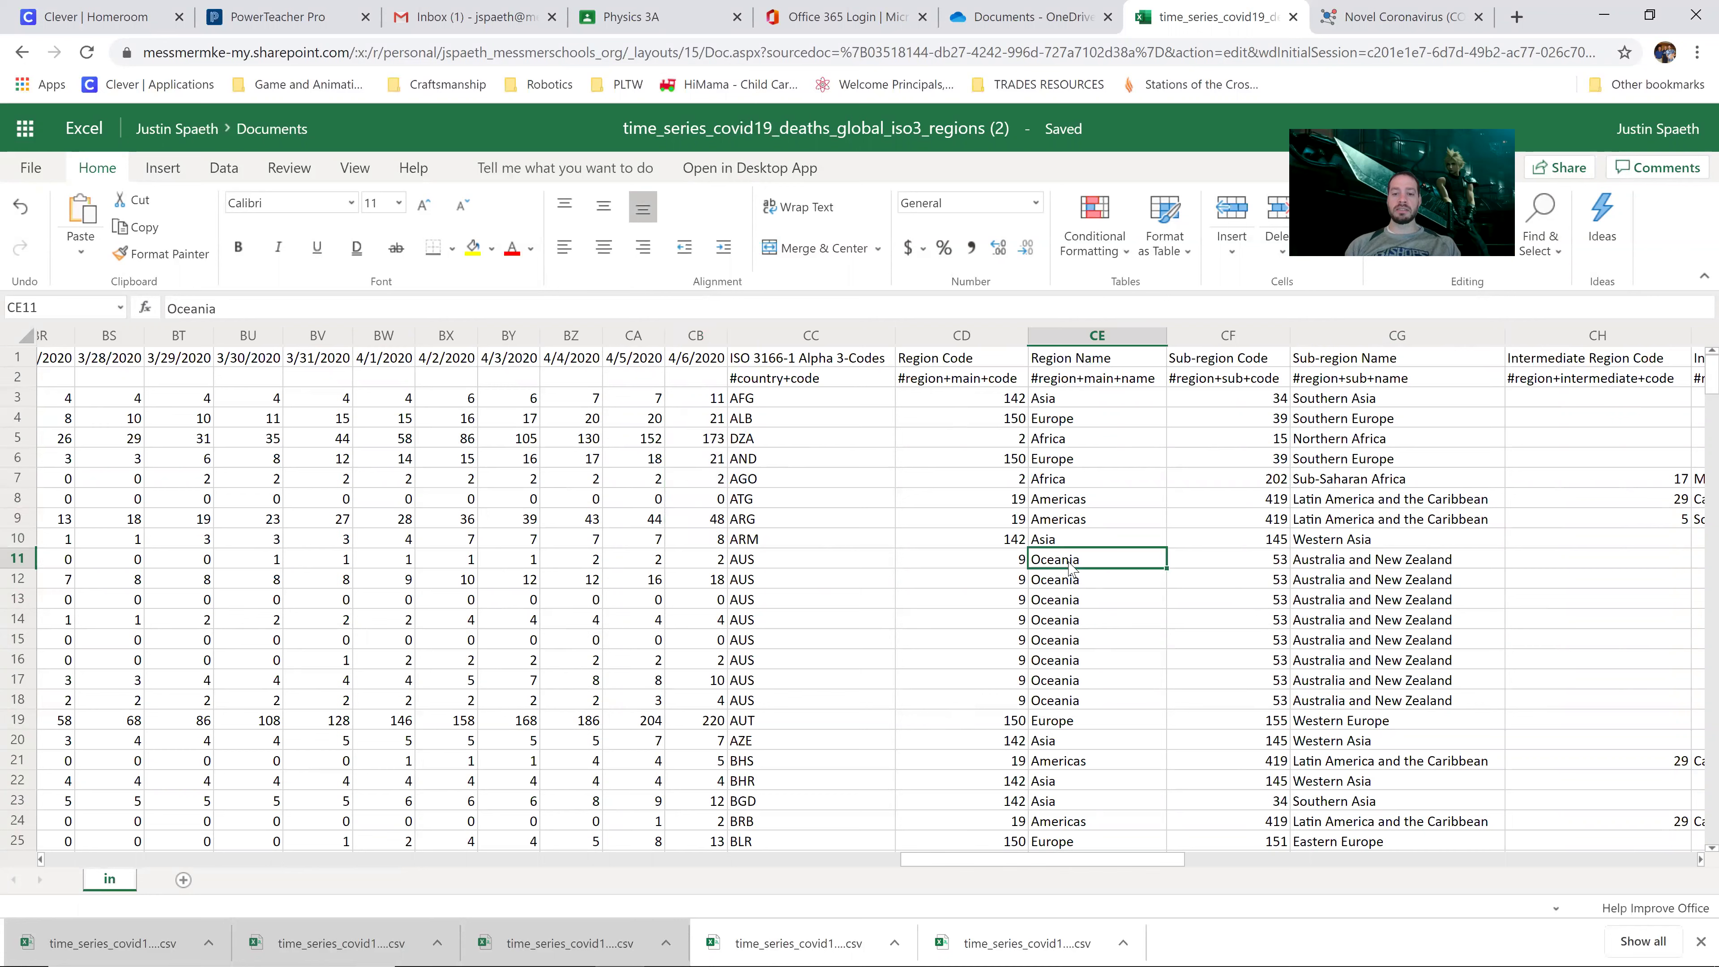
click(1076, 639)
click(849, 592)
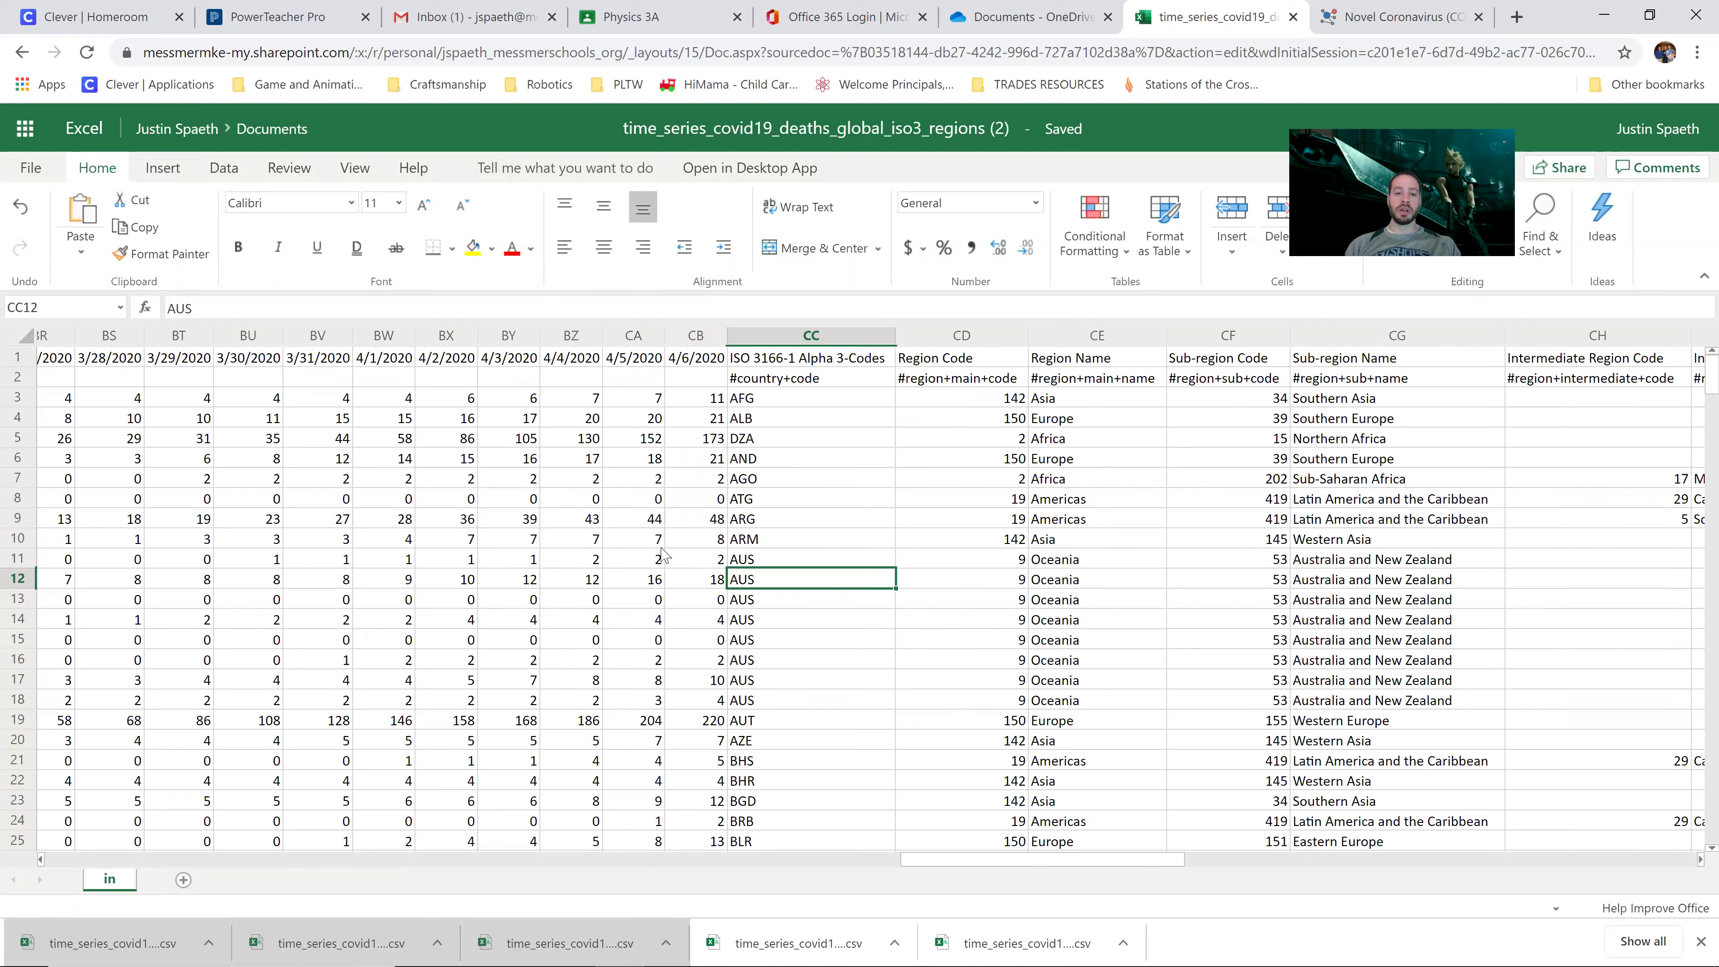
click(1112, 498)
click(593, 682)
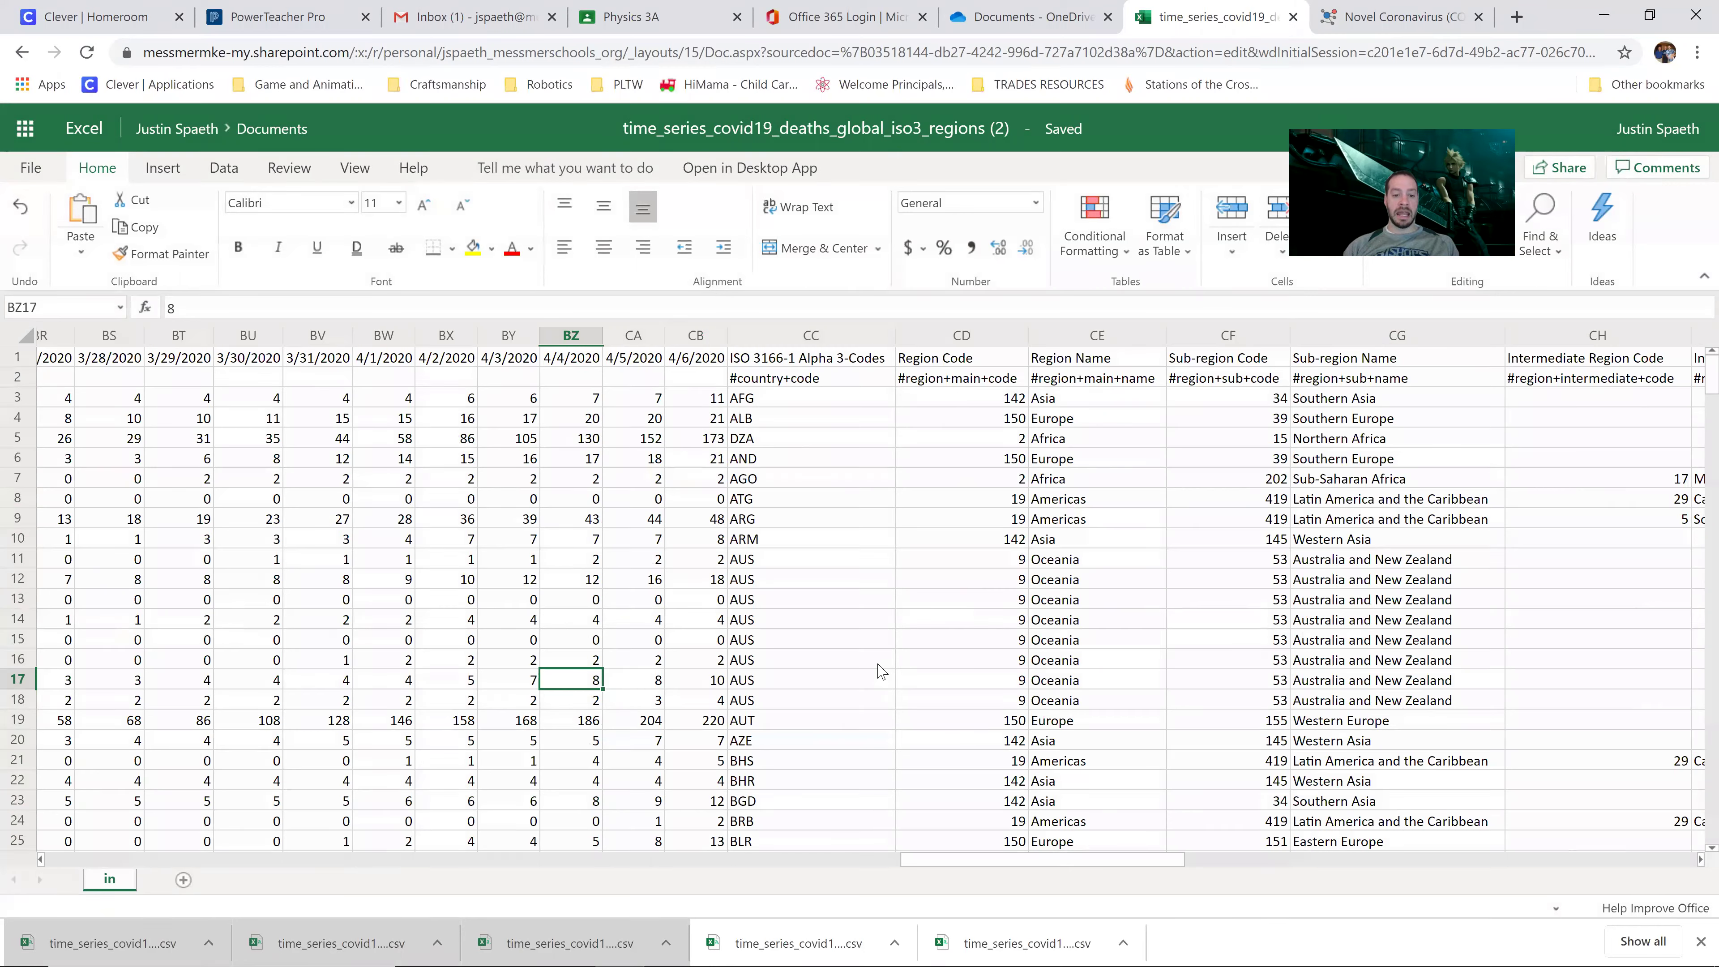
key(ctrl+a)
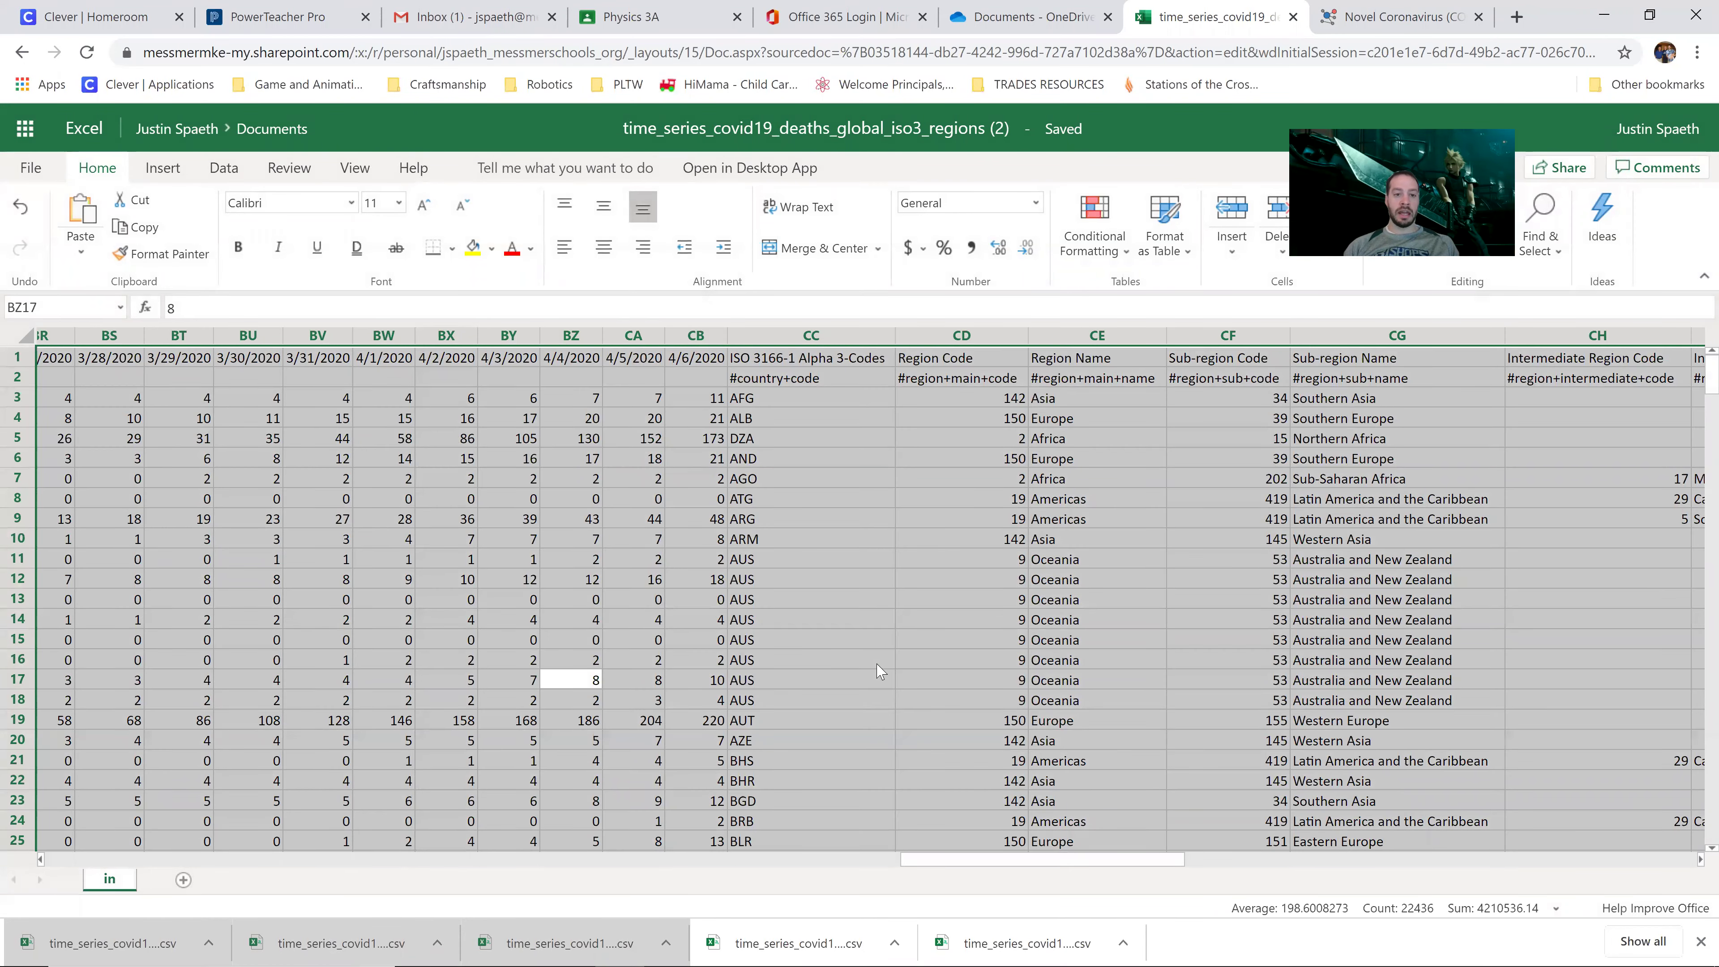
Step: Insert a PivotTable from the whole deaths data onto a new worksheet
click(164, 168)
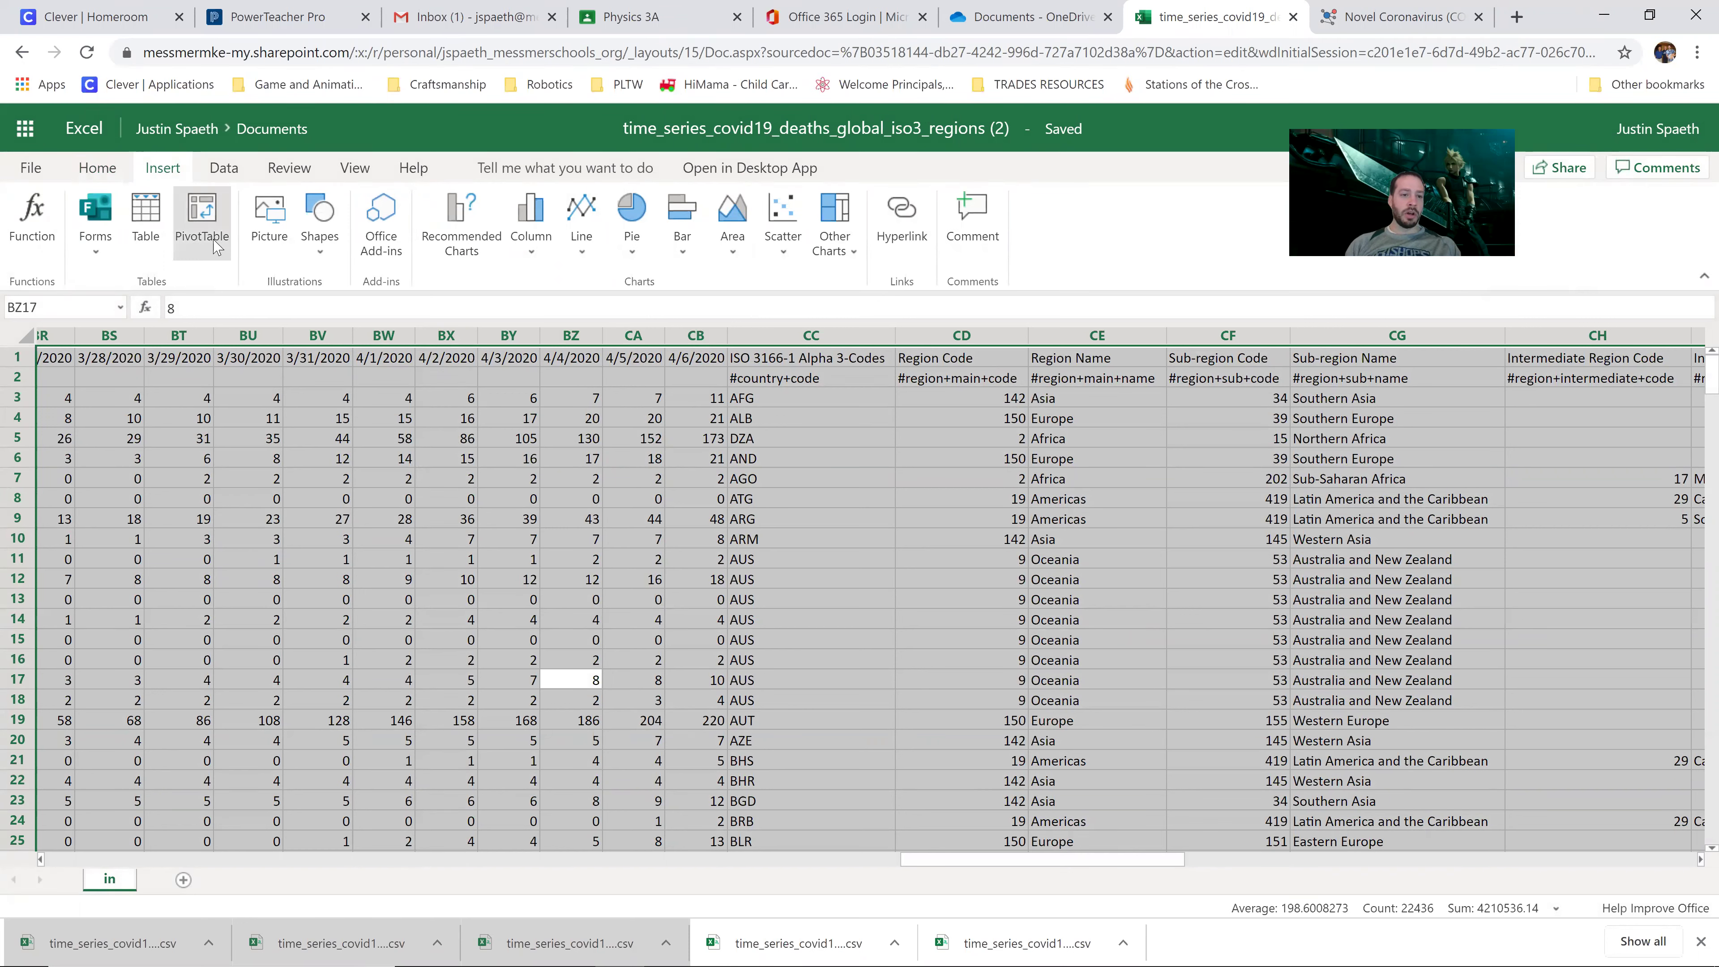
click(207, 213)
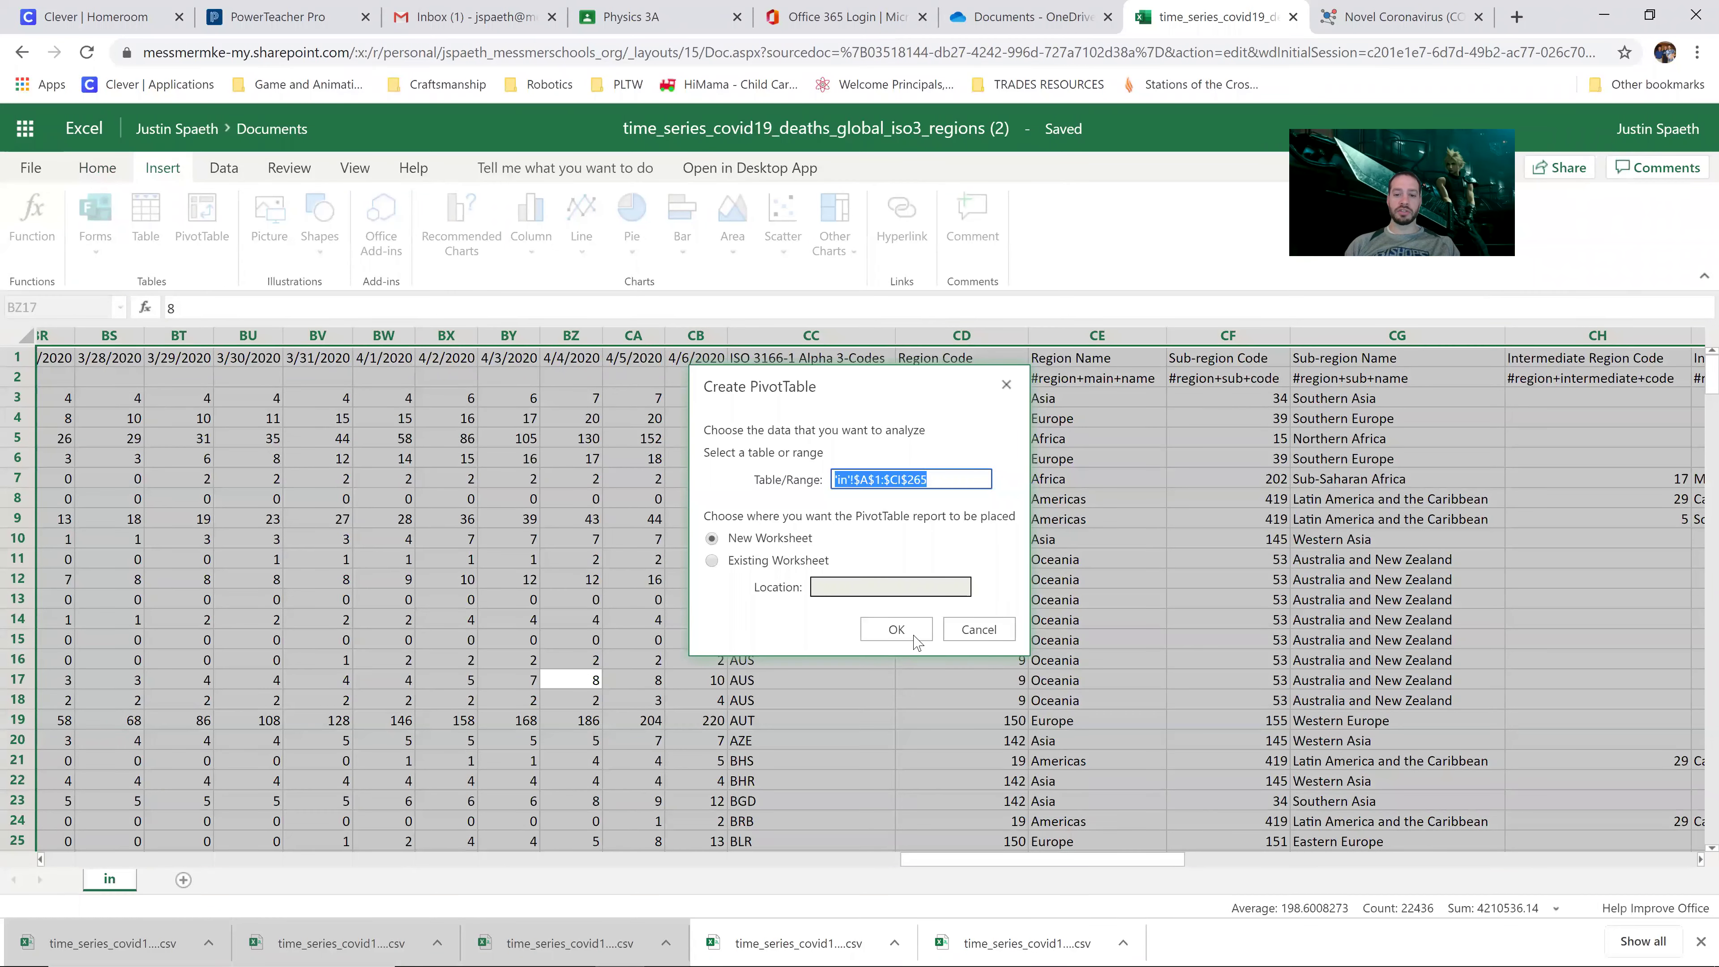
click(878, 625)
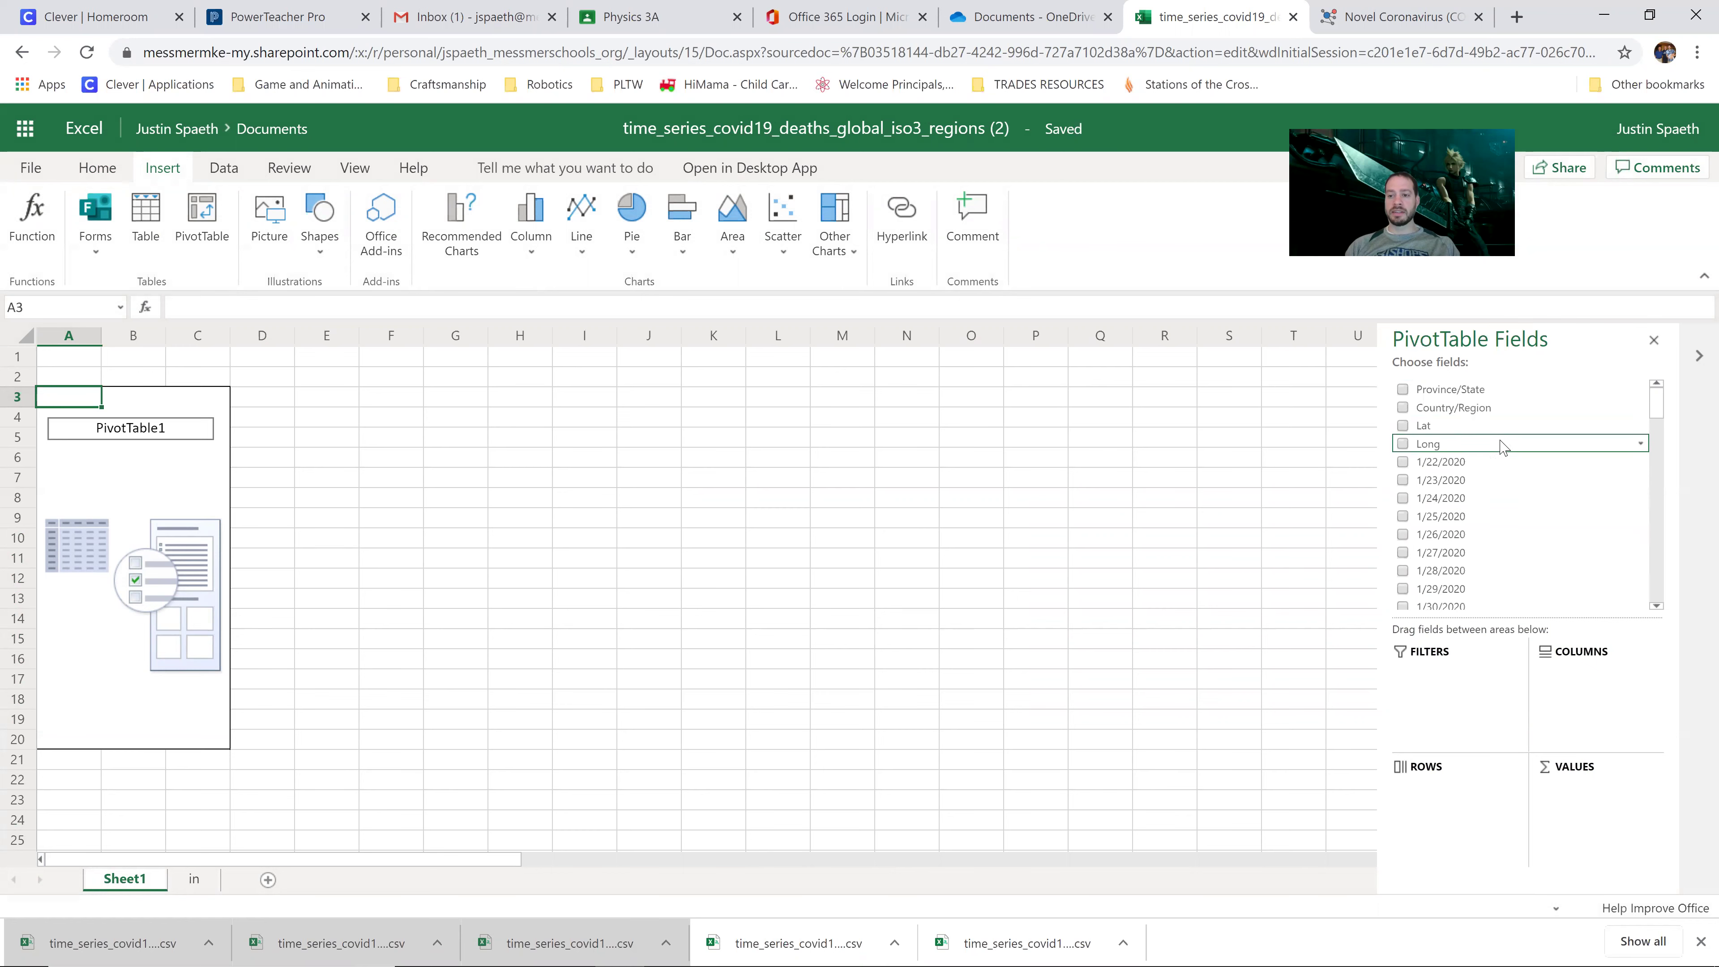
Step: Build the PivotTable with Region Name as rows and the sum of 4/6/2020 deaths
click(1661, 470)
drag(1661, 470, 1661, 593)
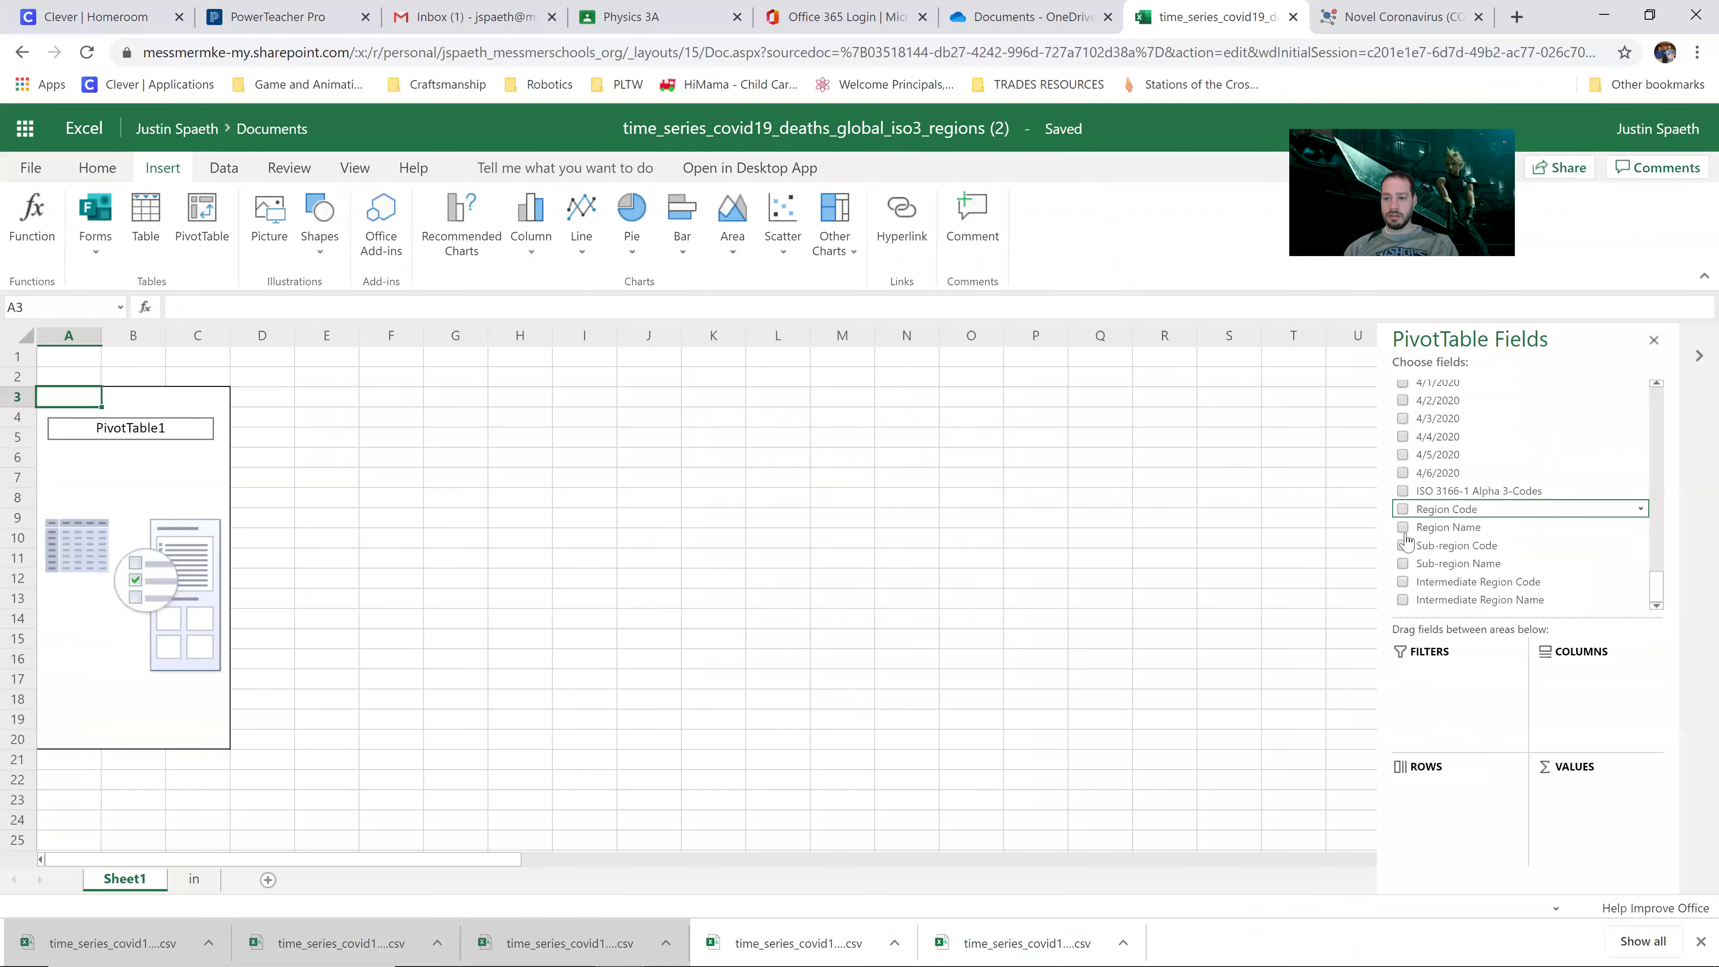
click(1315, 513)
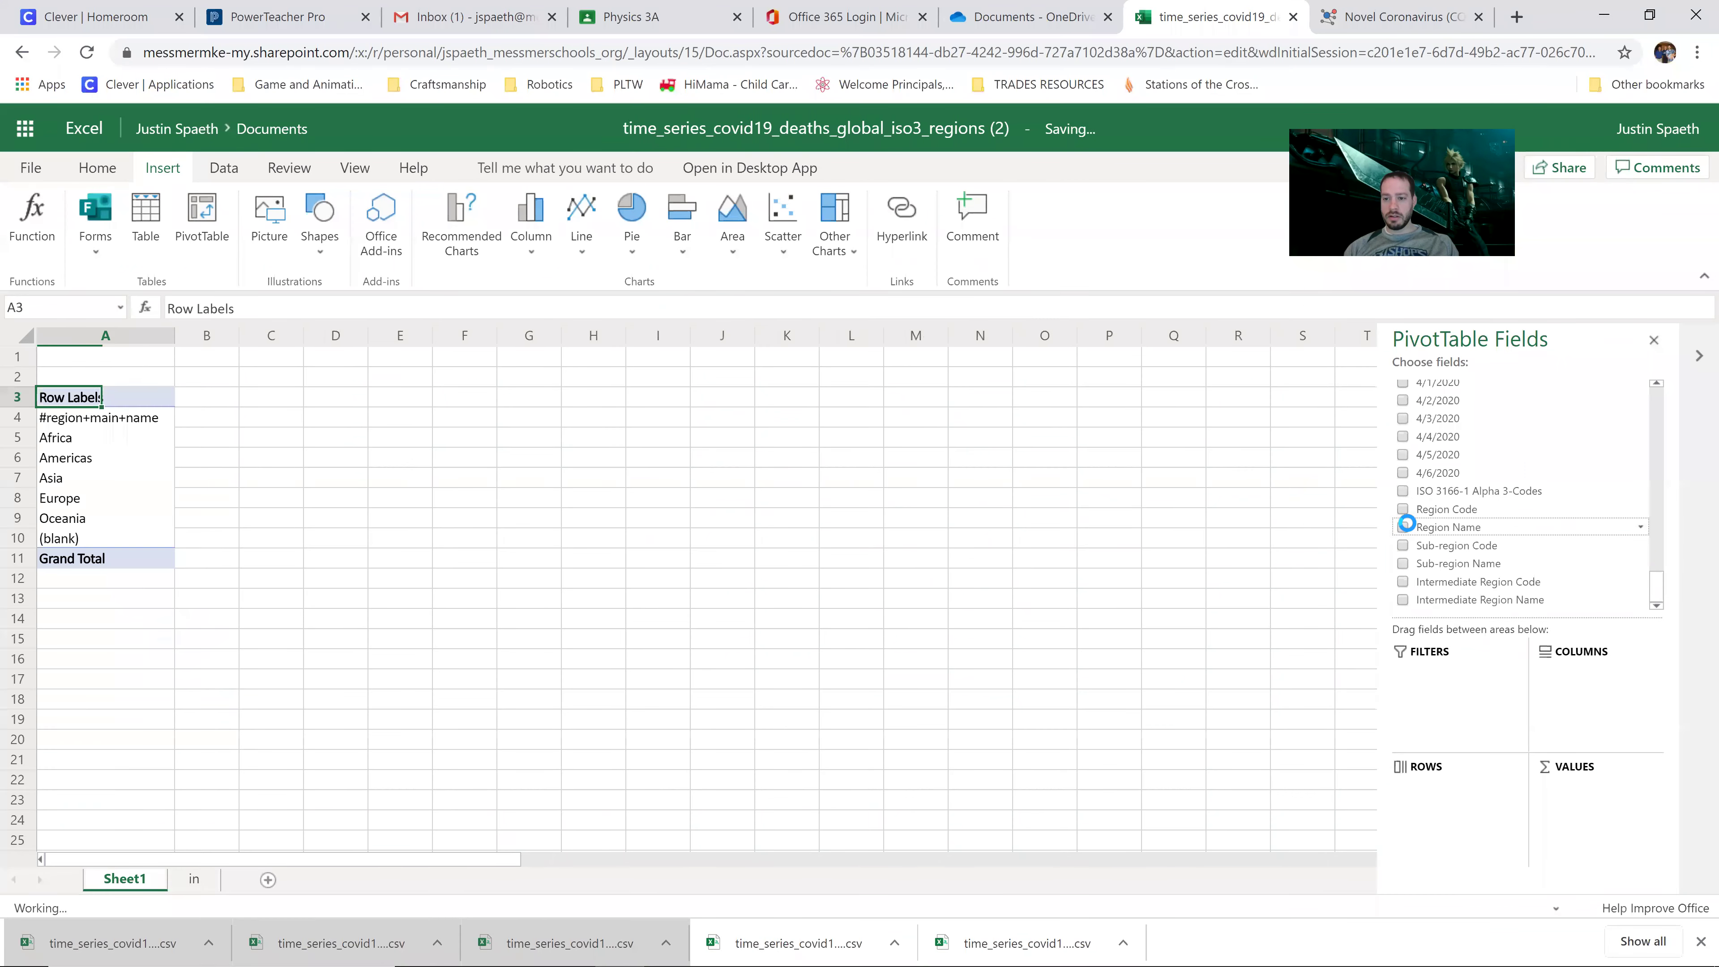
click(1402, 474)
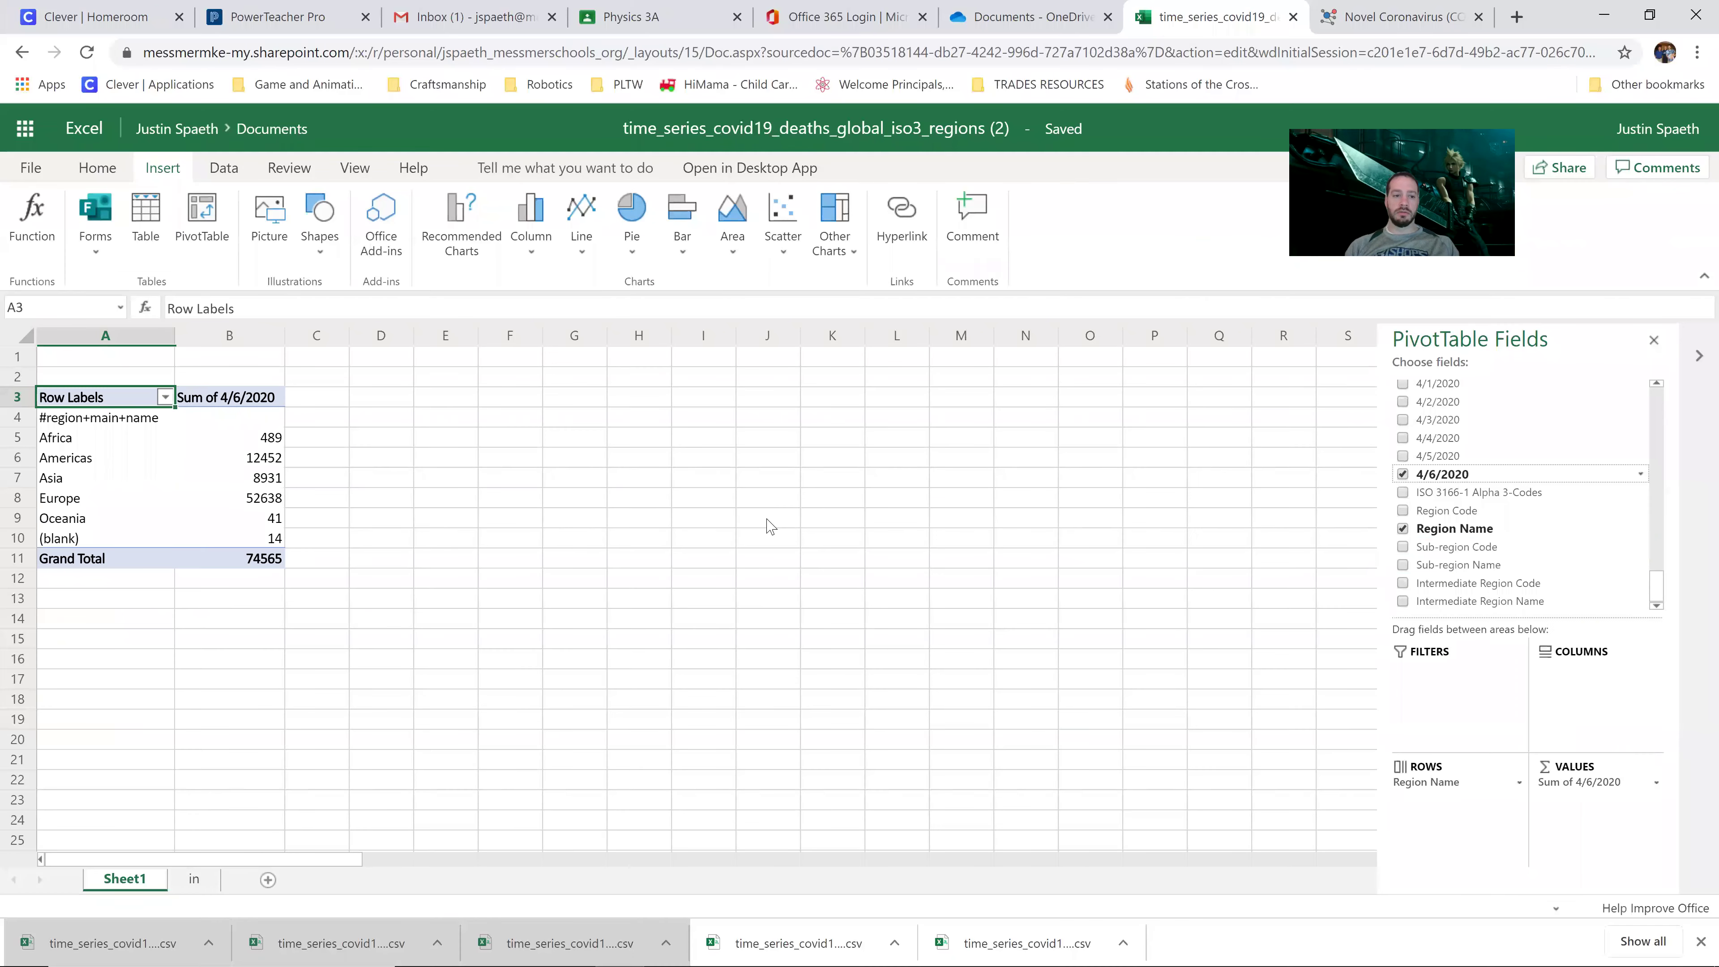
Step: Review the Europe, Asia and Africa totals, then select the entire pivot table A3:B11
click(509, 504)
click(152, 512)
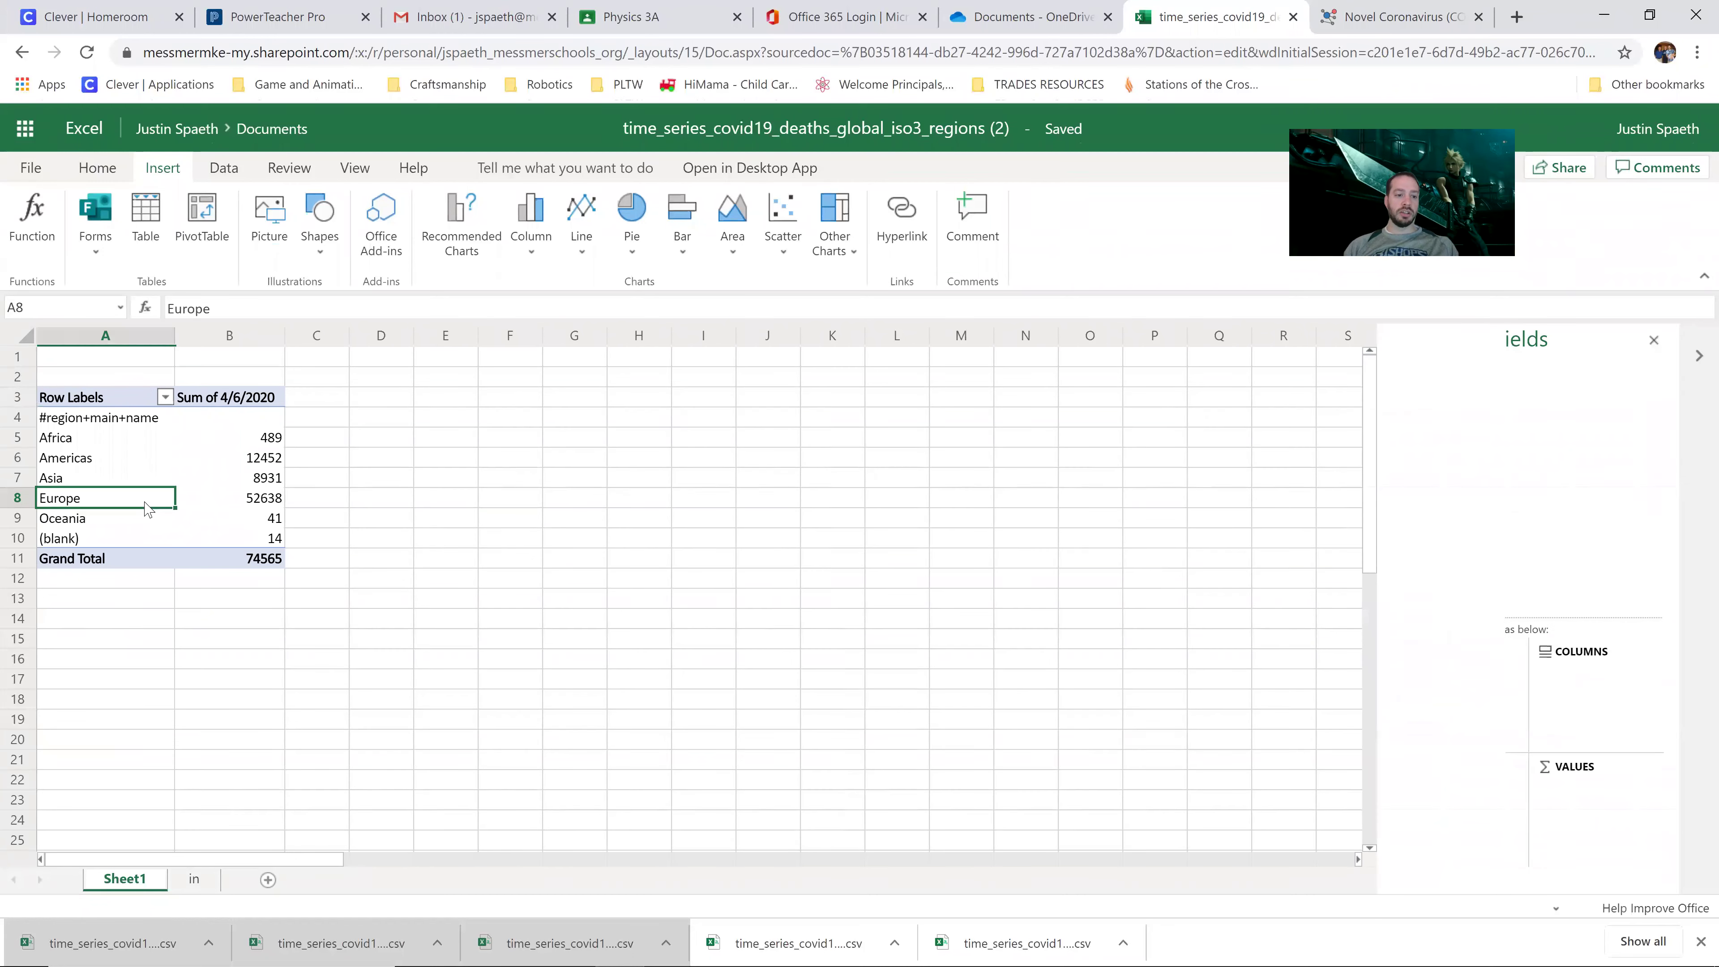
click(215, 505)
click(220, 461)
click(220, 479)
click(107, 479)
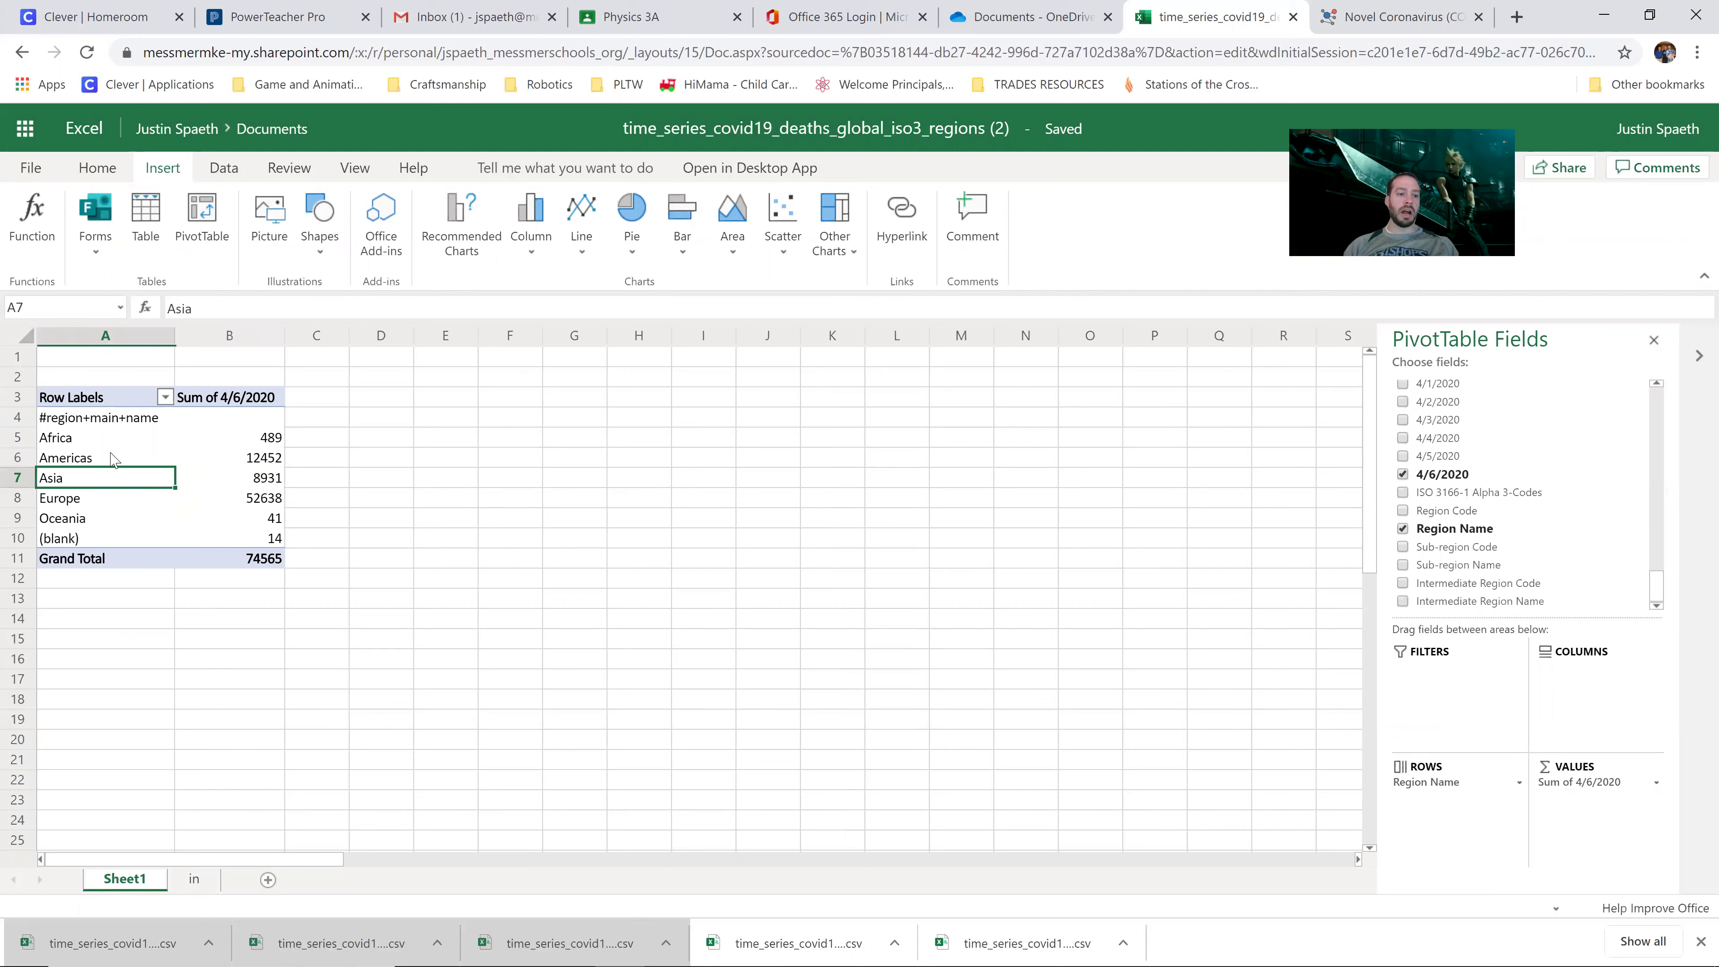
click(115, 460)
click(115, 444)
click(234, 443)
click(237, 478)
click(228, 518)
click(140, 482)
click(353, 483)
click(140, 491)
key(ctrl+a)
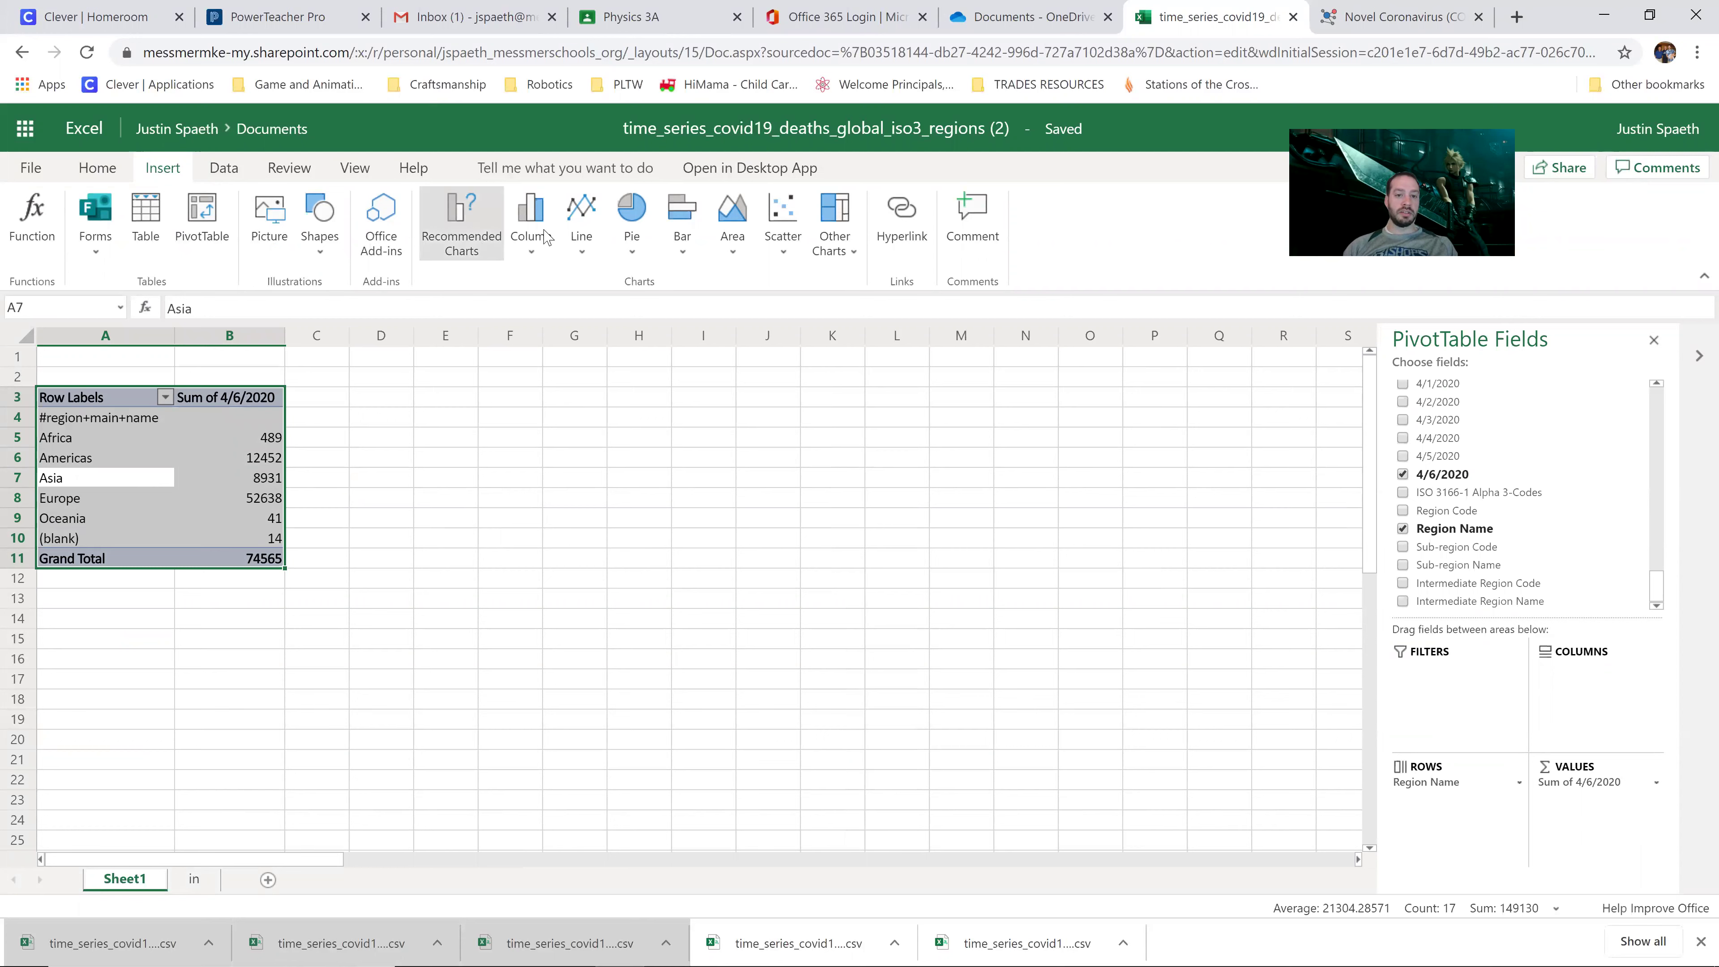
Step: Insert a 2-D pie chart of the pivot data and move it up beside the table
click(632, 210)
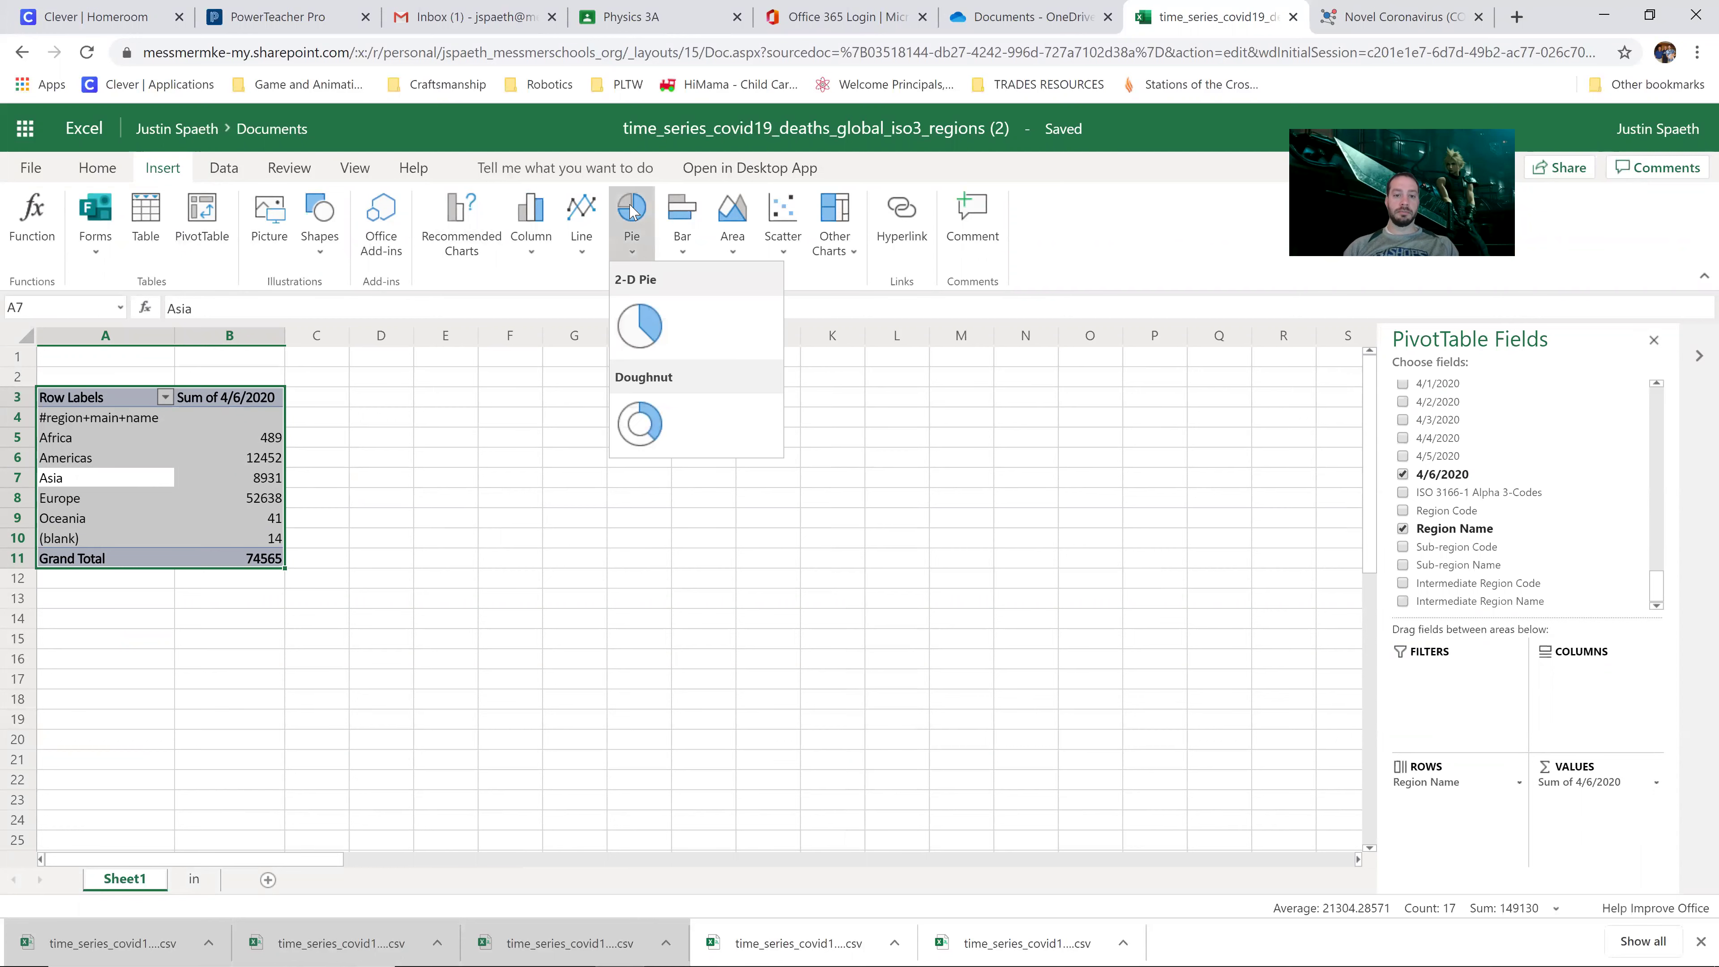
click(640, 342)
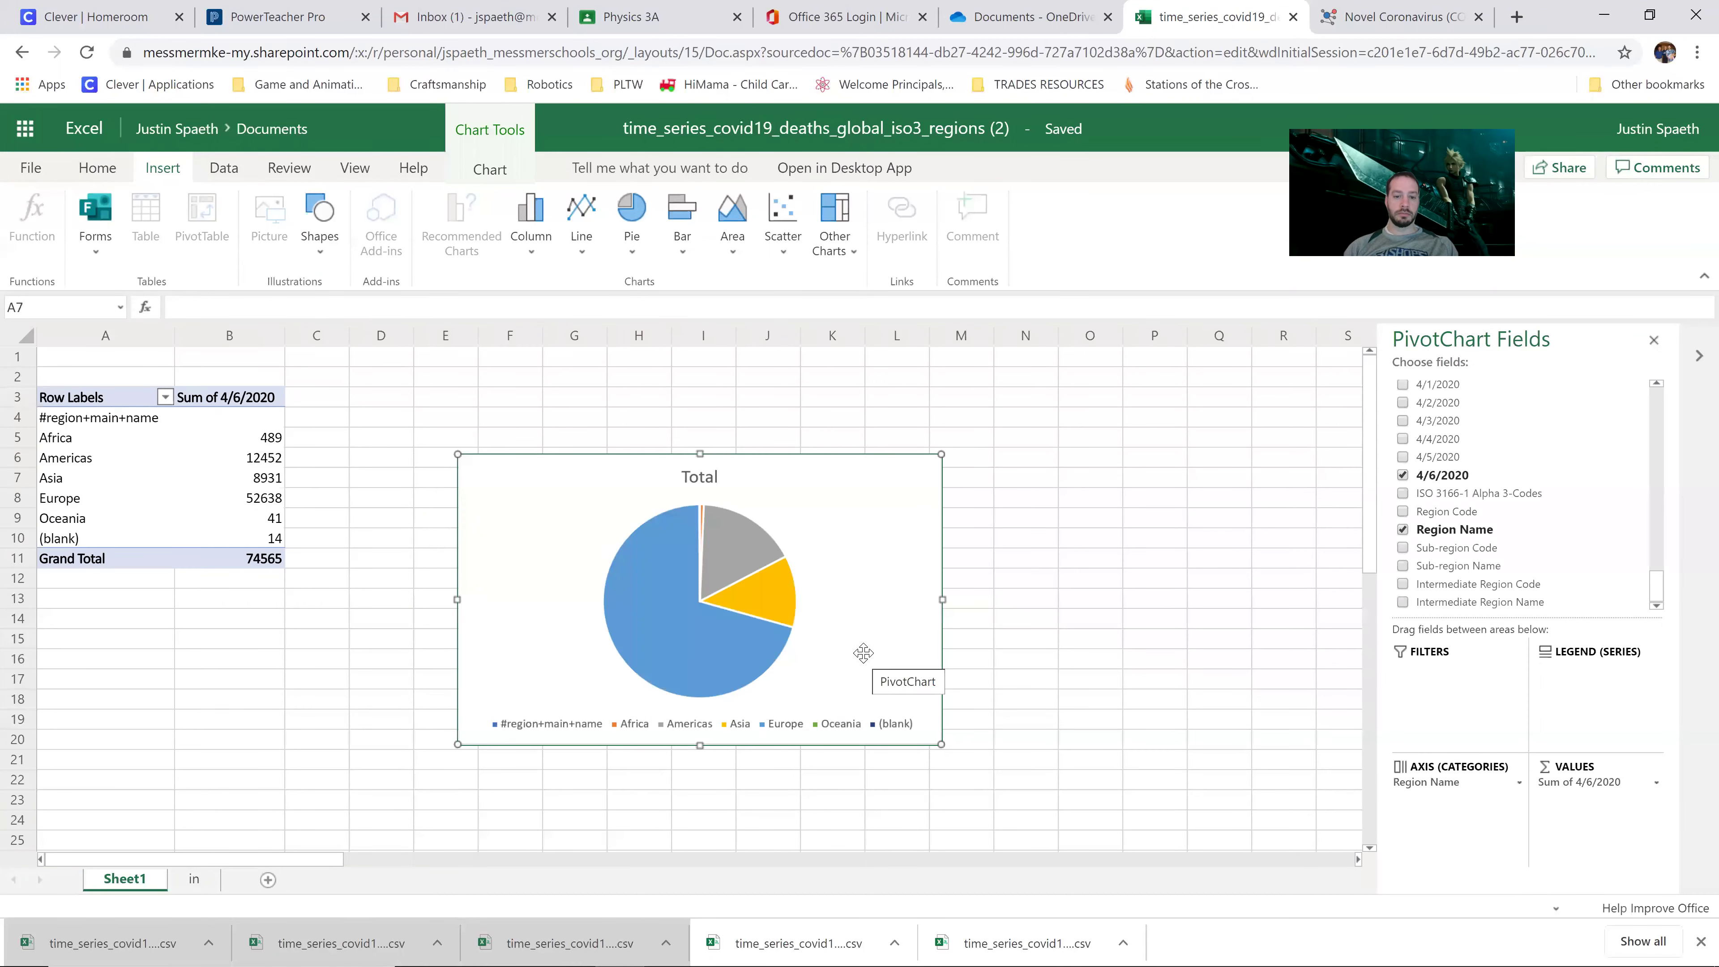
drag(863, 645, 866, 606)
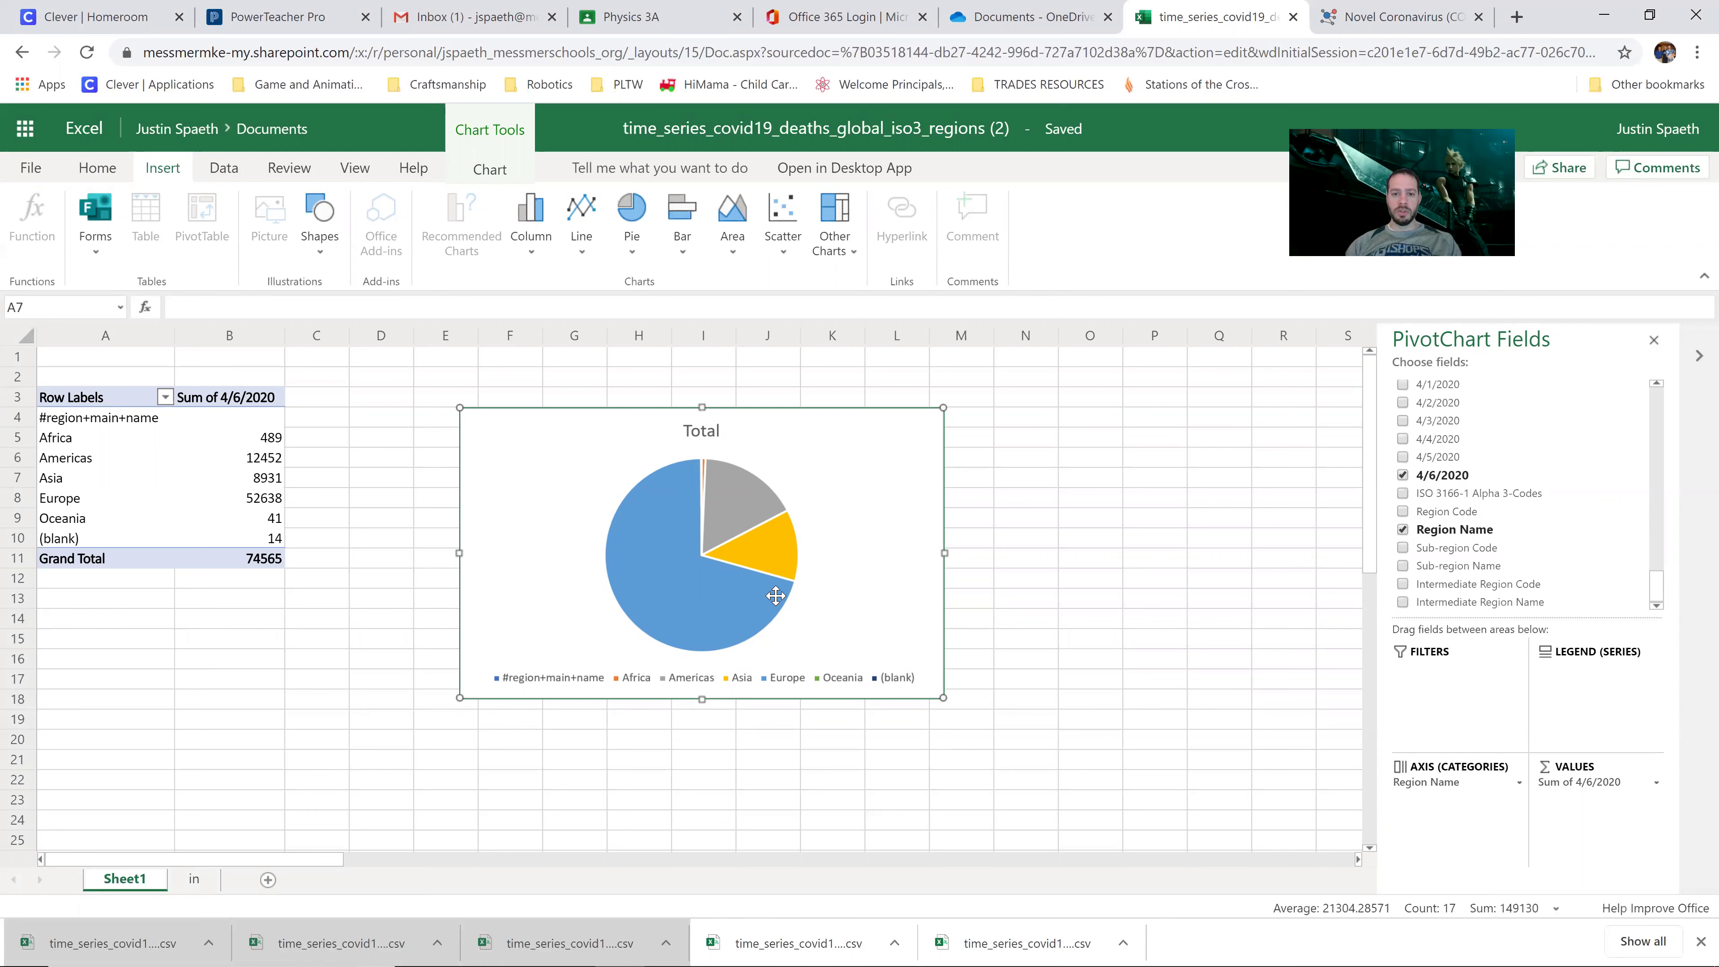
Step: Reposition the pie chart further left and up
right_click(833, 540)
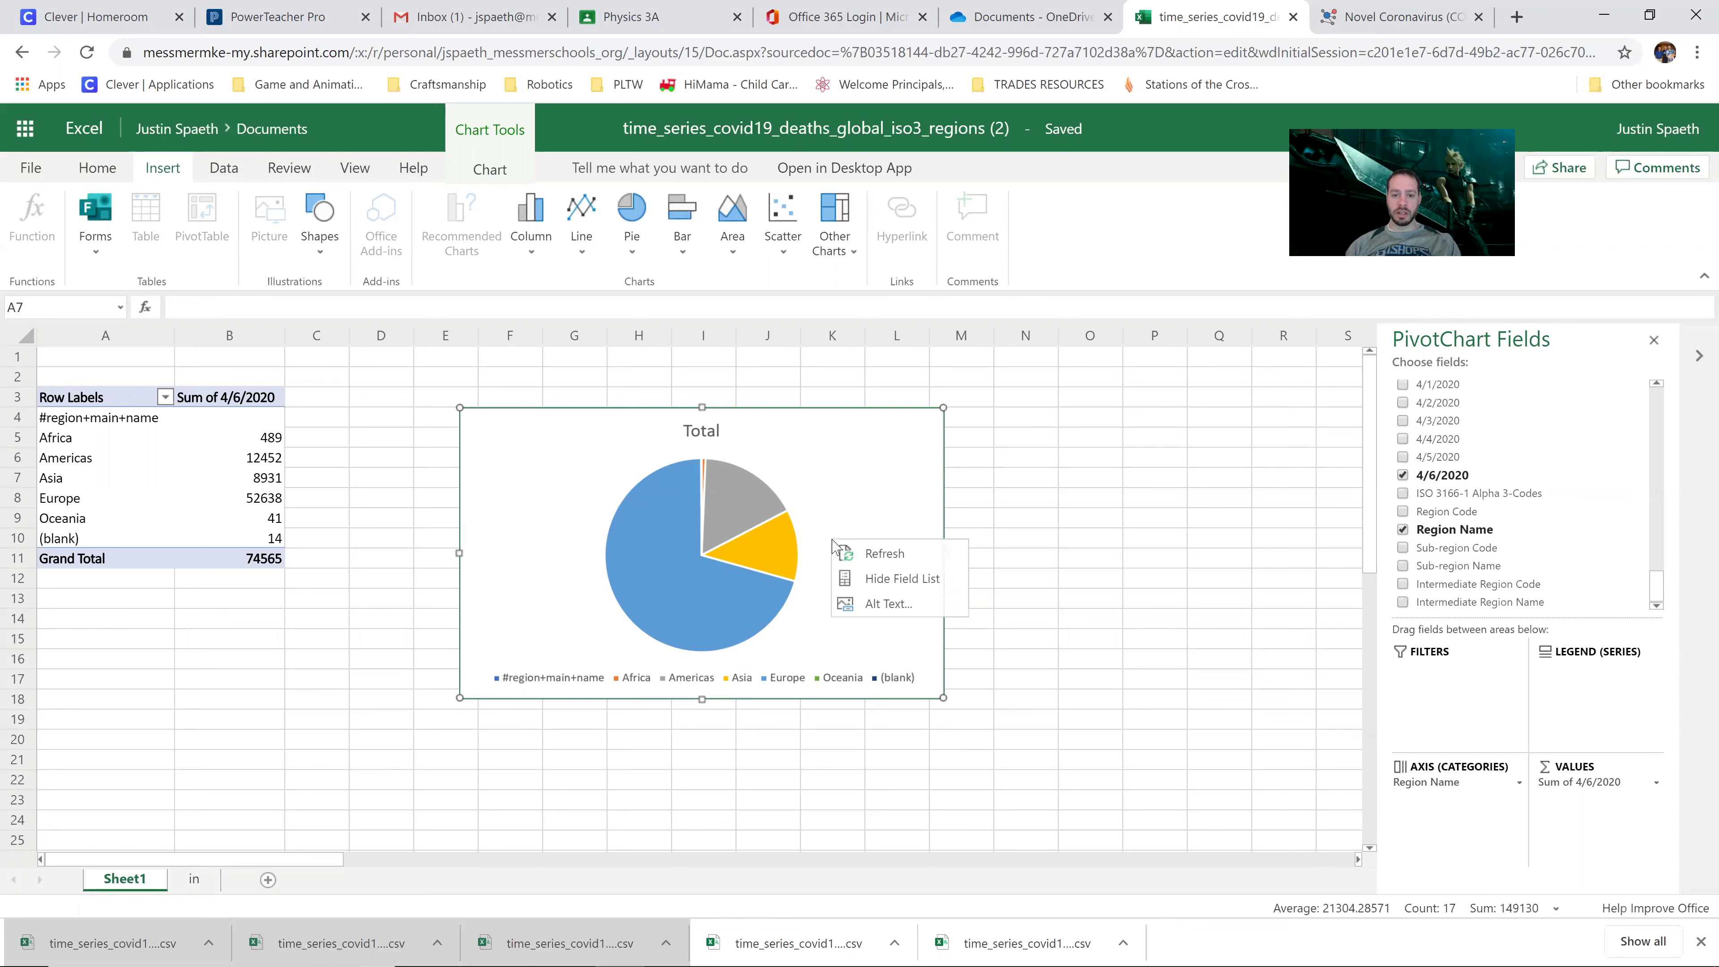
click(883, 652)
right_click(693, 586)
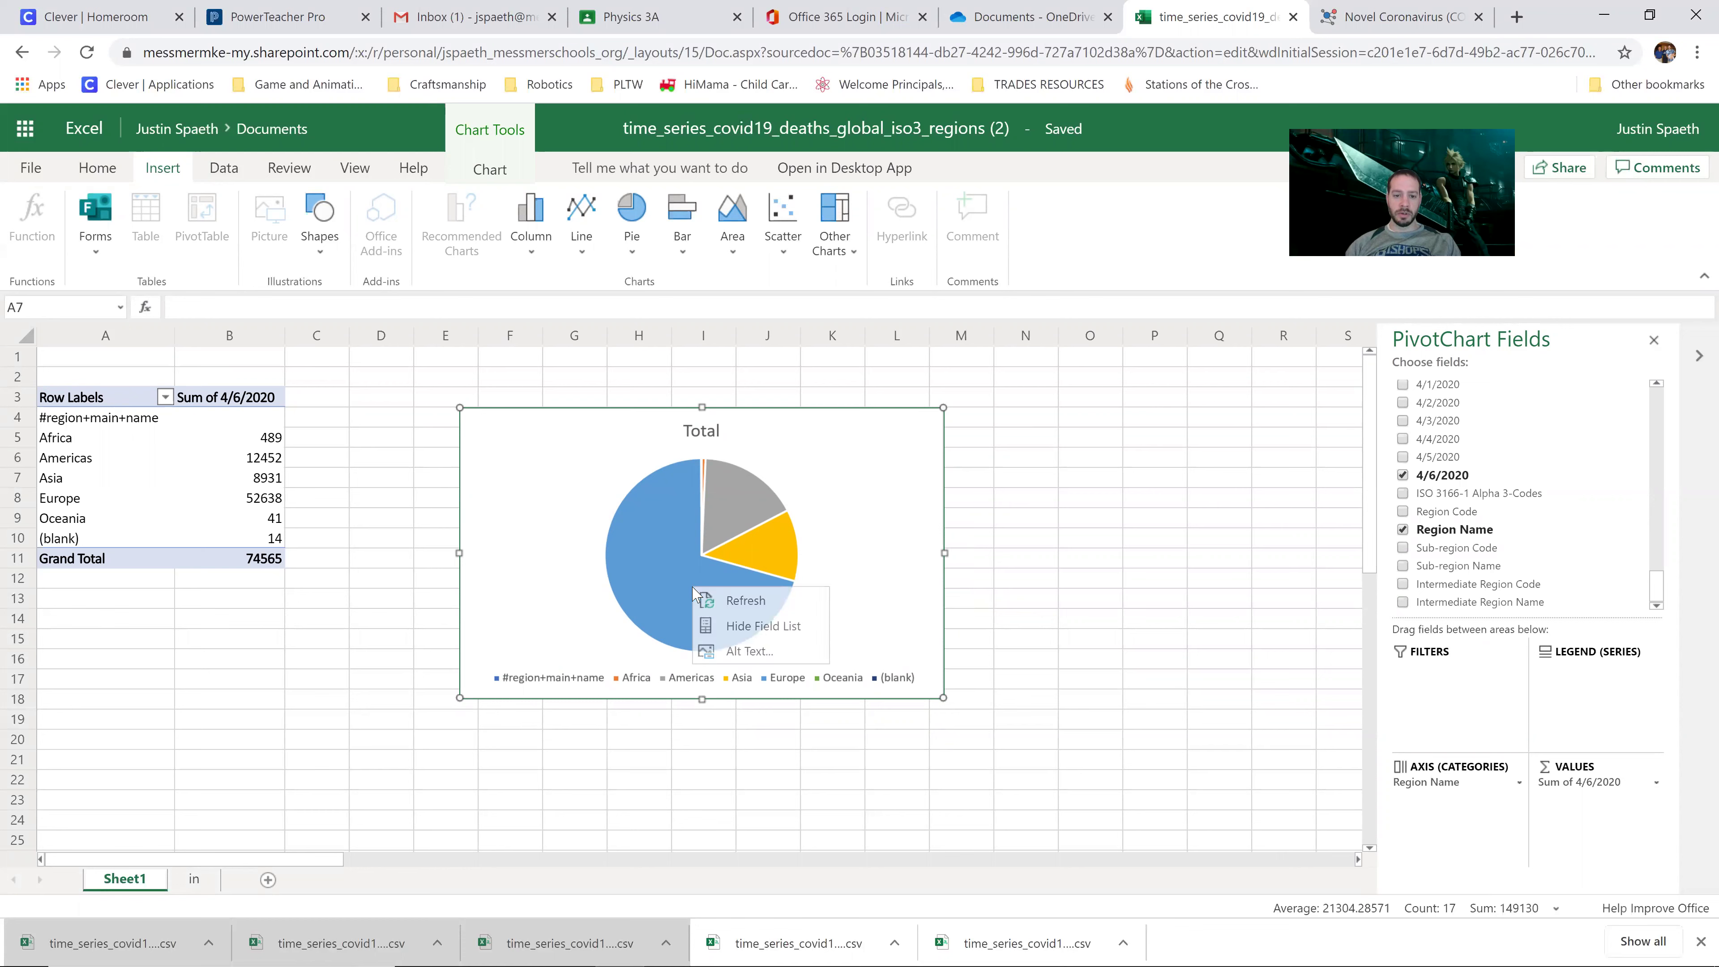
key(Escape)
click(1120, 461)
click(707, 577)
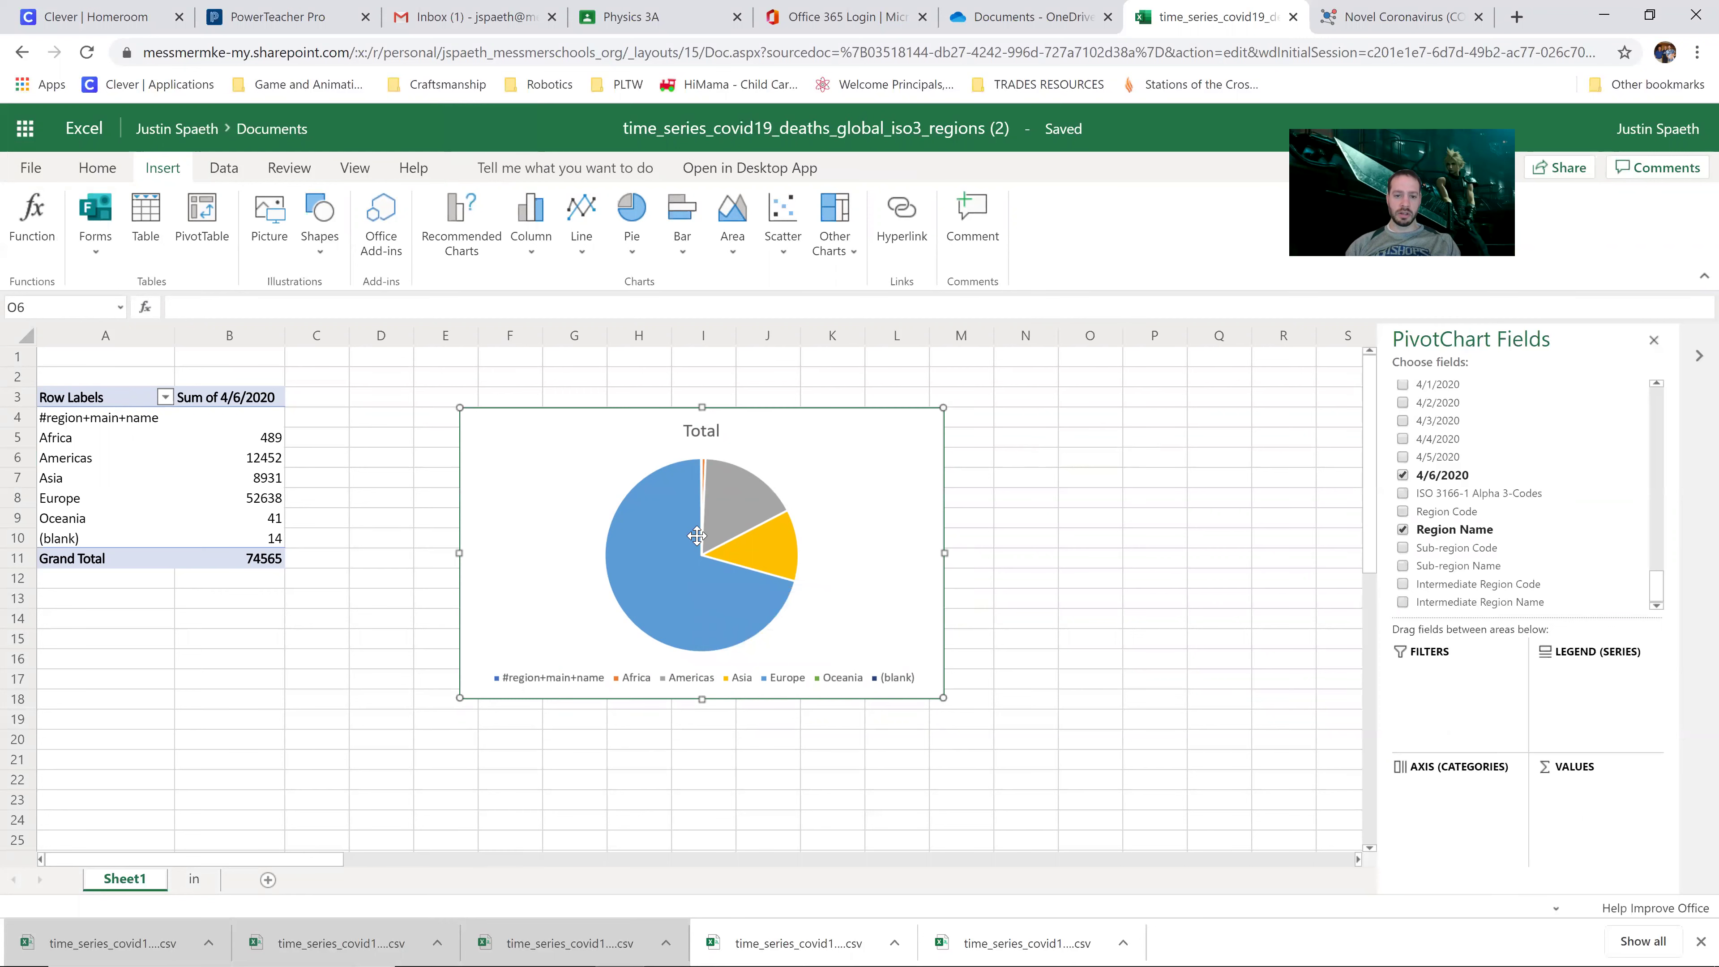
right_click(708, 577)
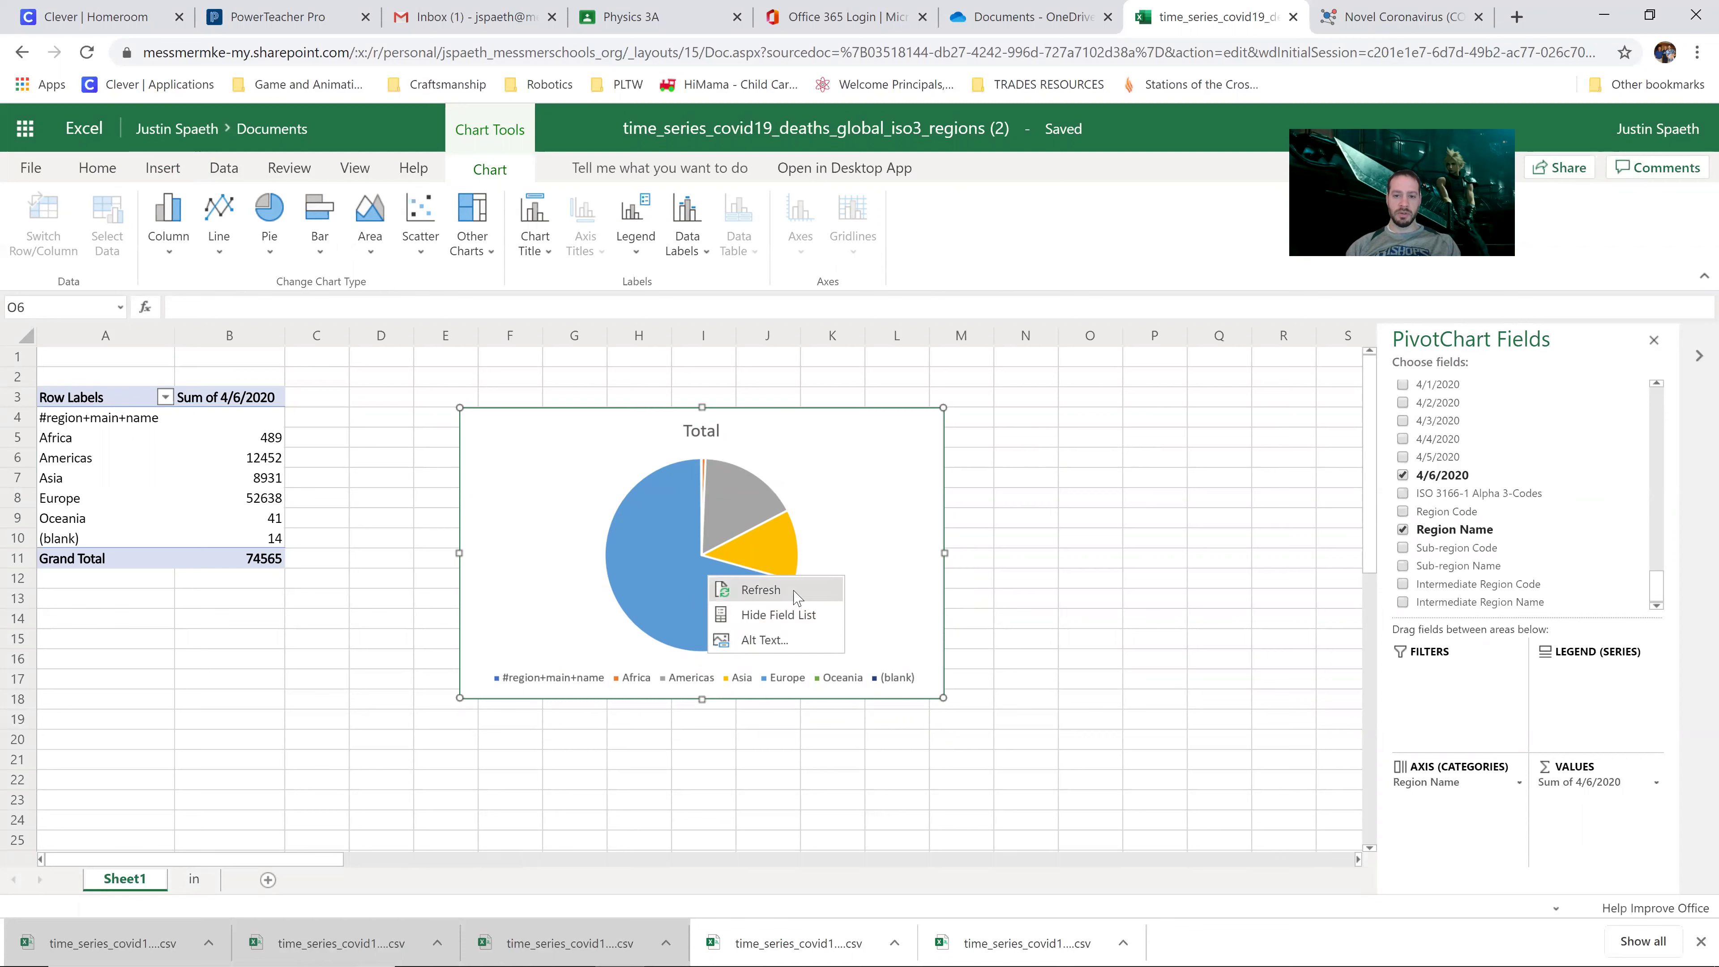
click(878, 449)
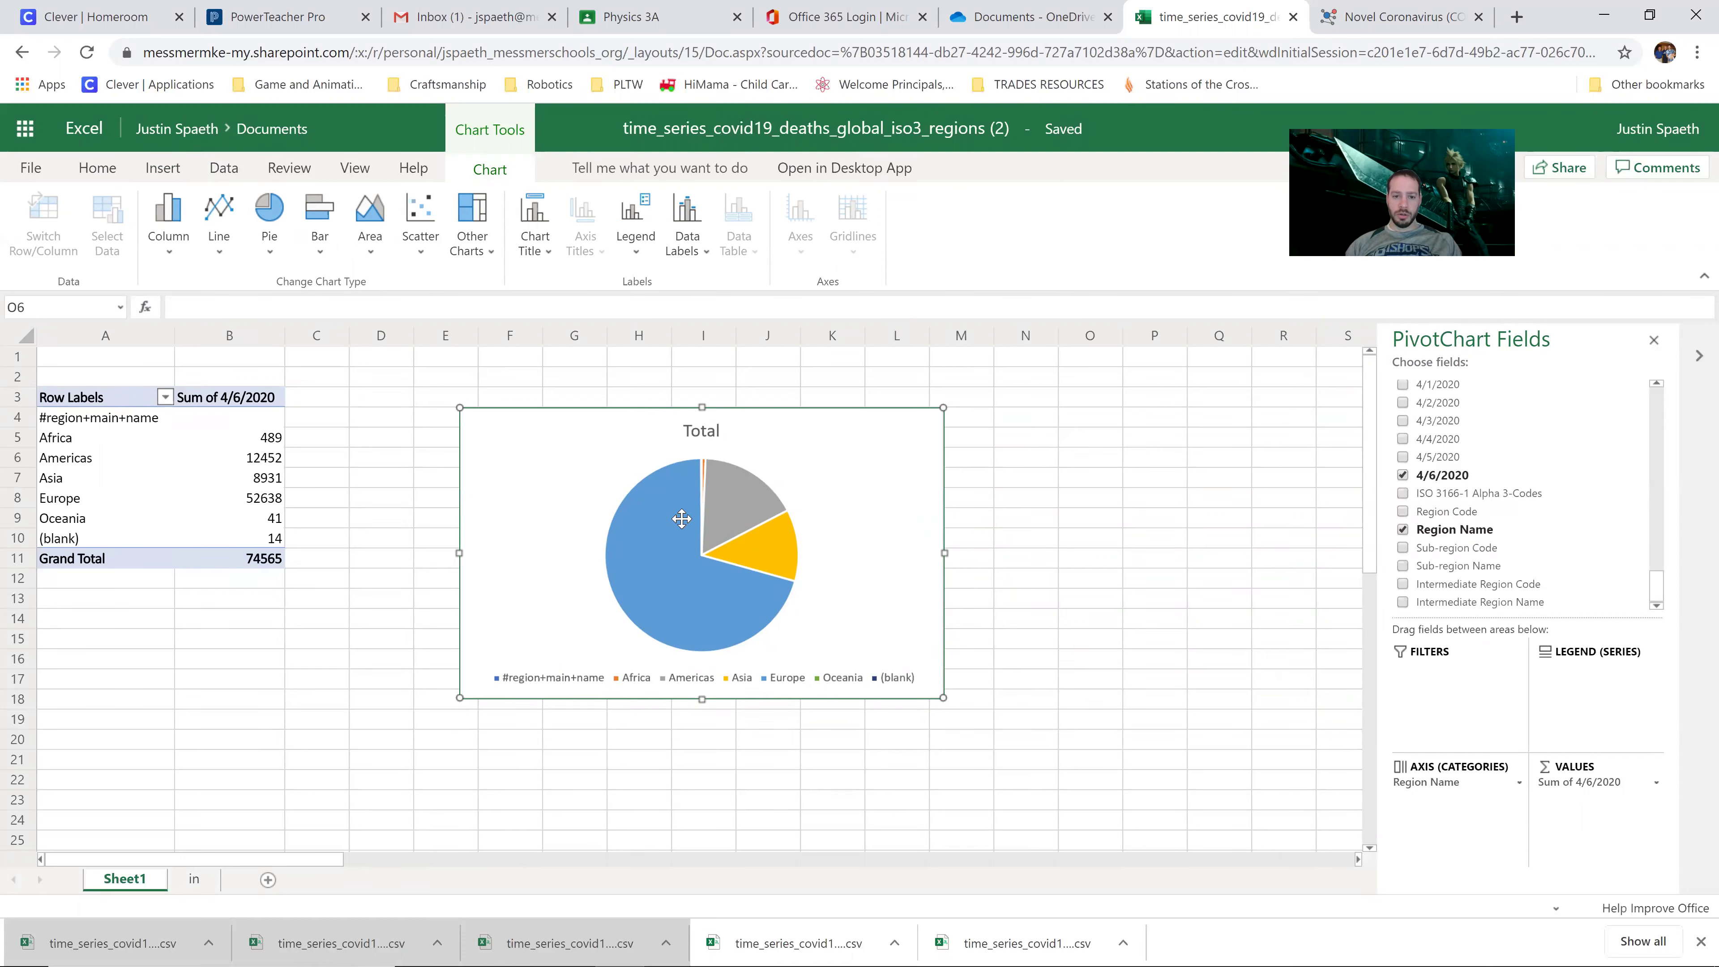
drag(682, 518, 612, 501)
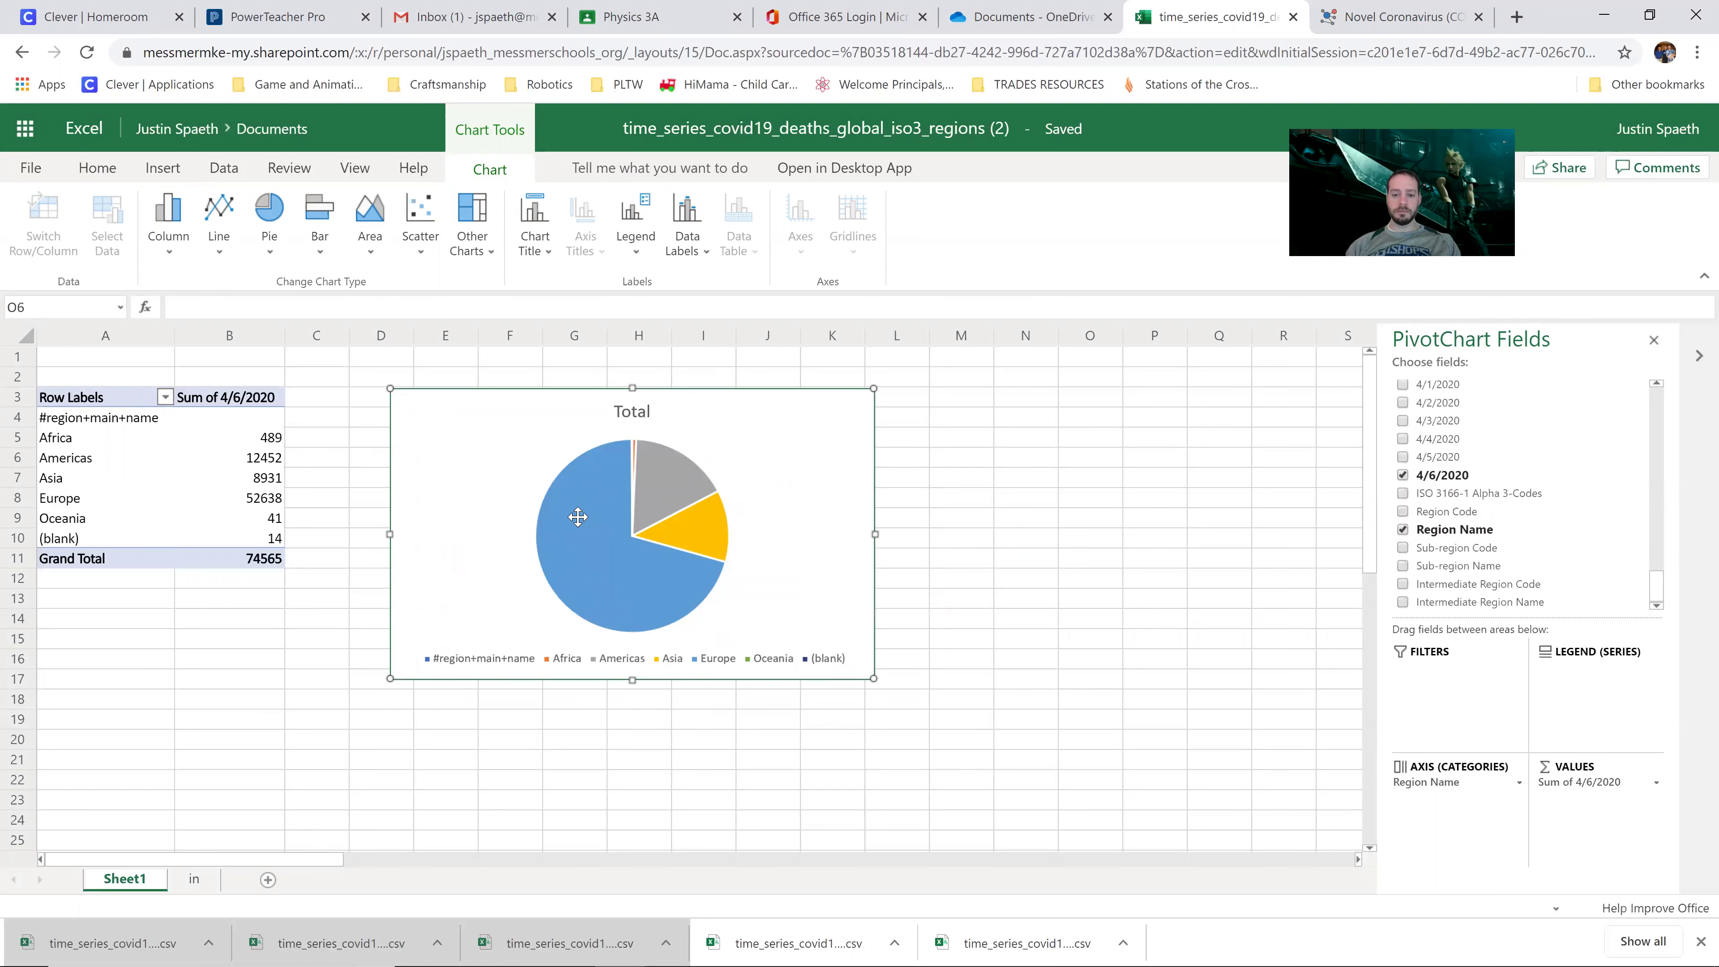
Step: Enlarge the pie chart by its corner handle, leaving its Alt Text unchanged
right_click(593, 546)
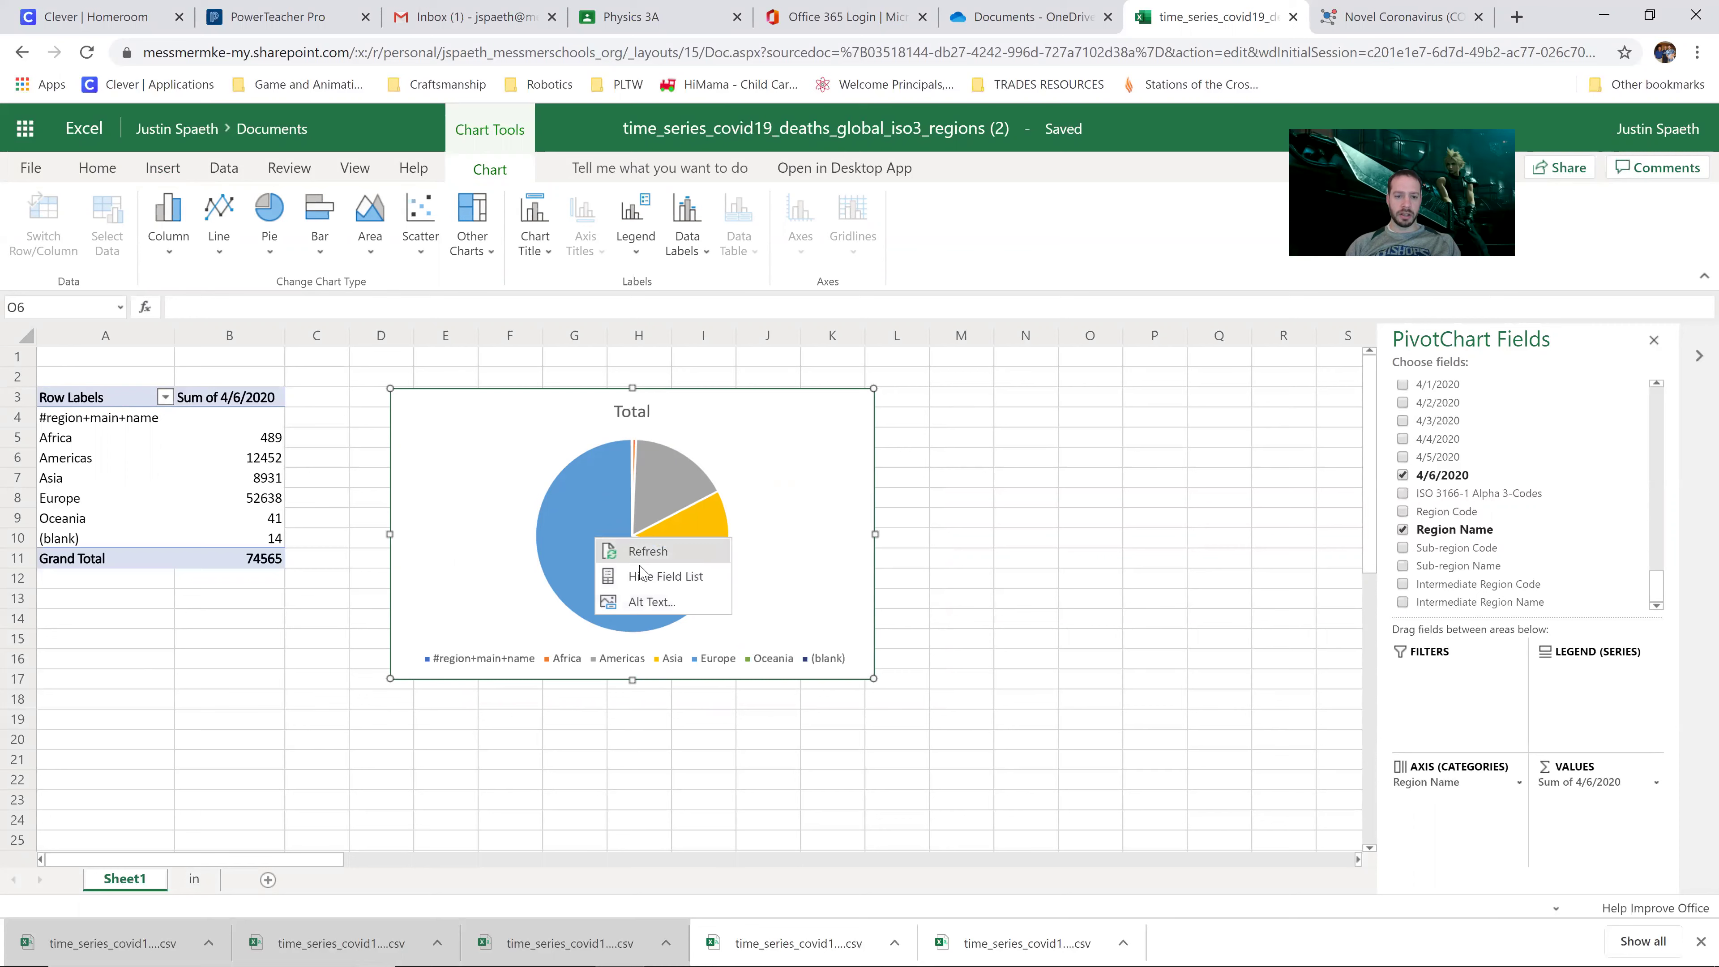
click(672, 603)
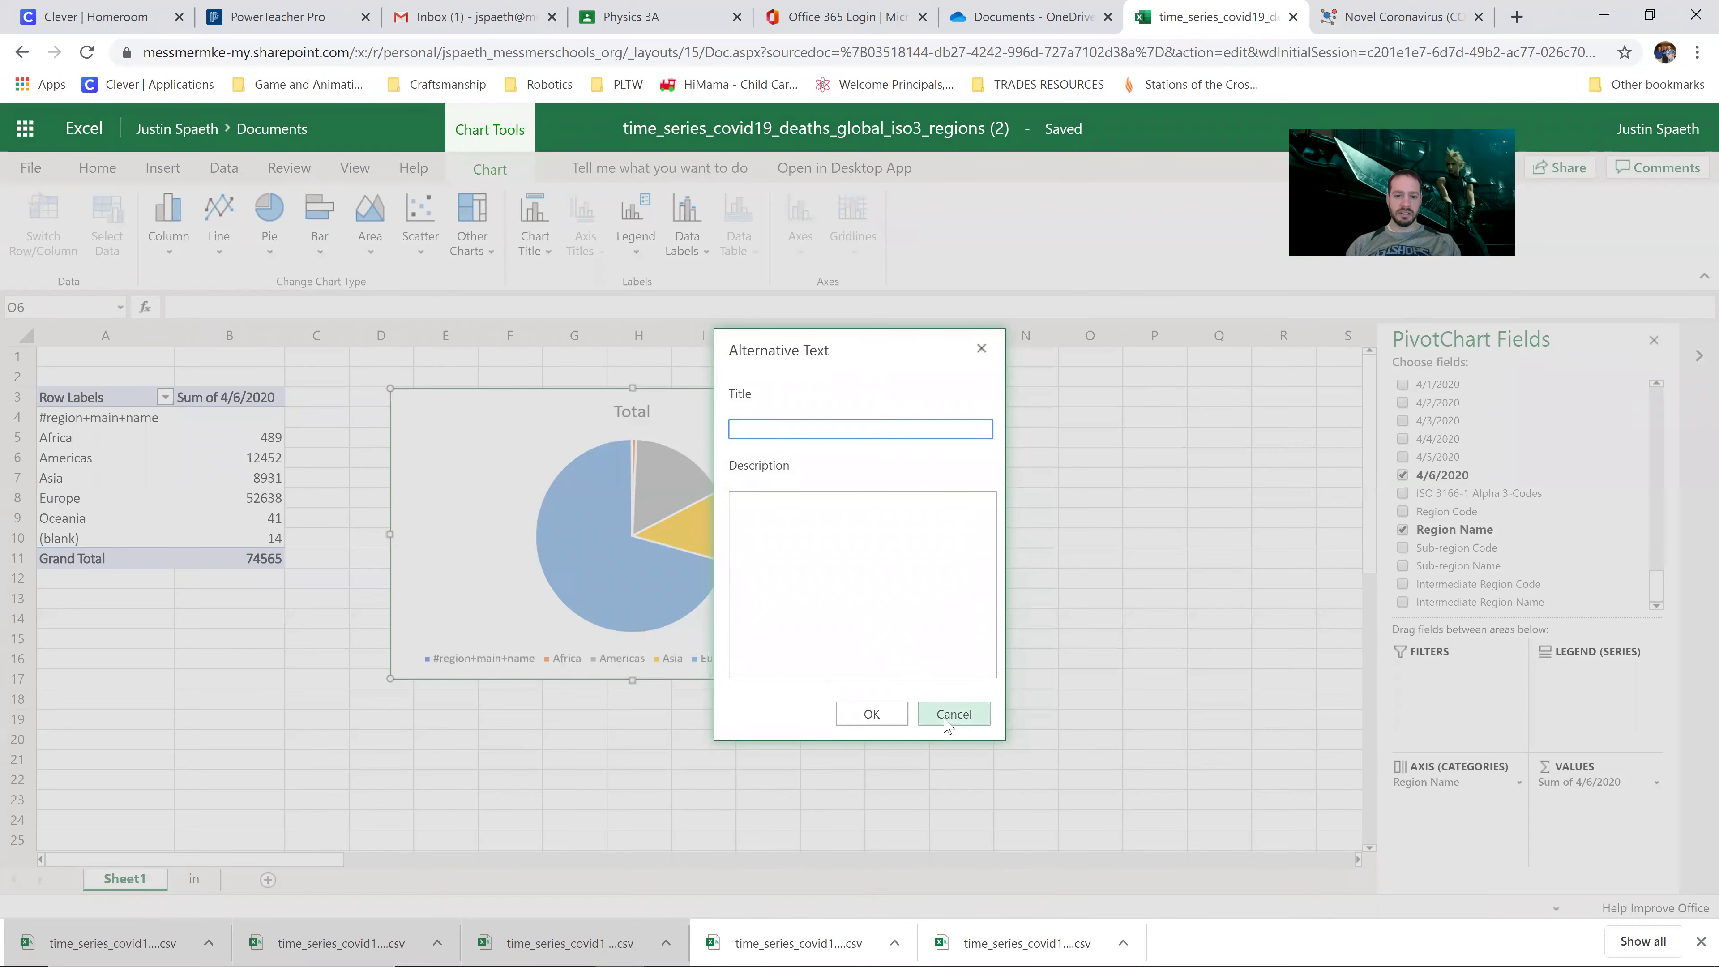
click(947, 719)
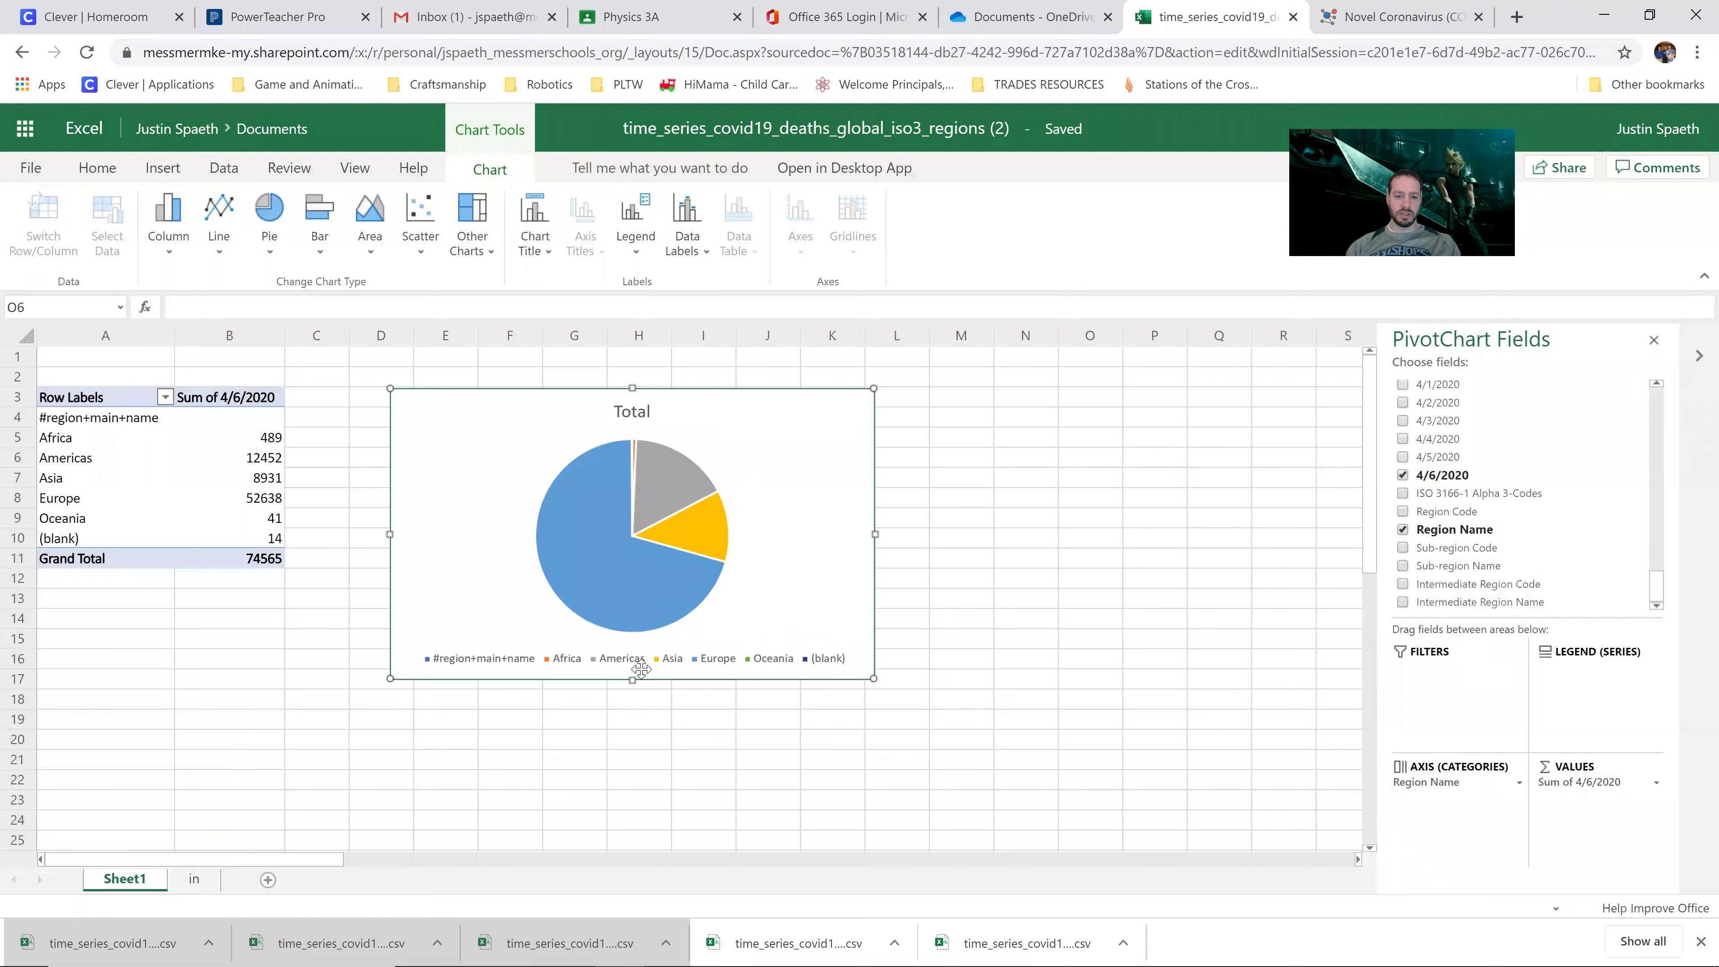
drag(874, 680, 1042, 781)
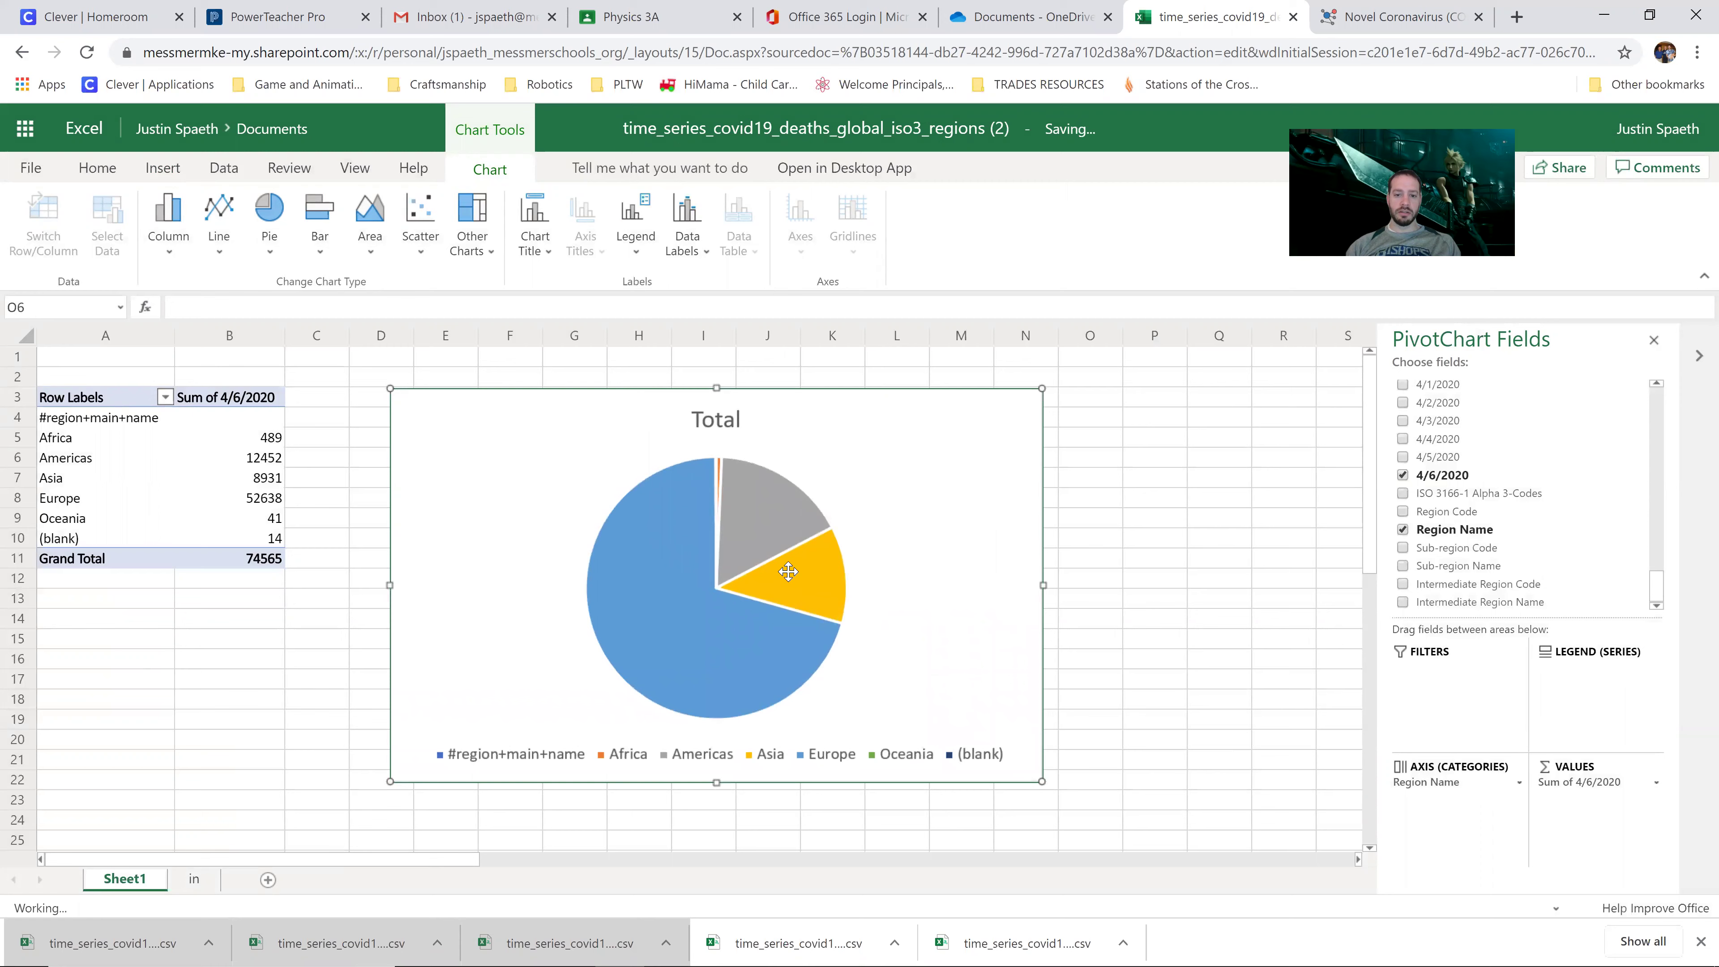
Step: Refresh the pie PivotChart and move it right, clear of the pivot table
right_click(750, 515)
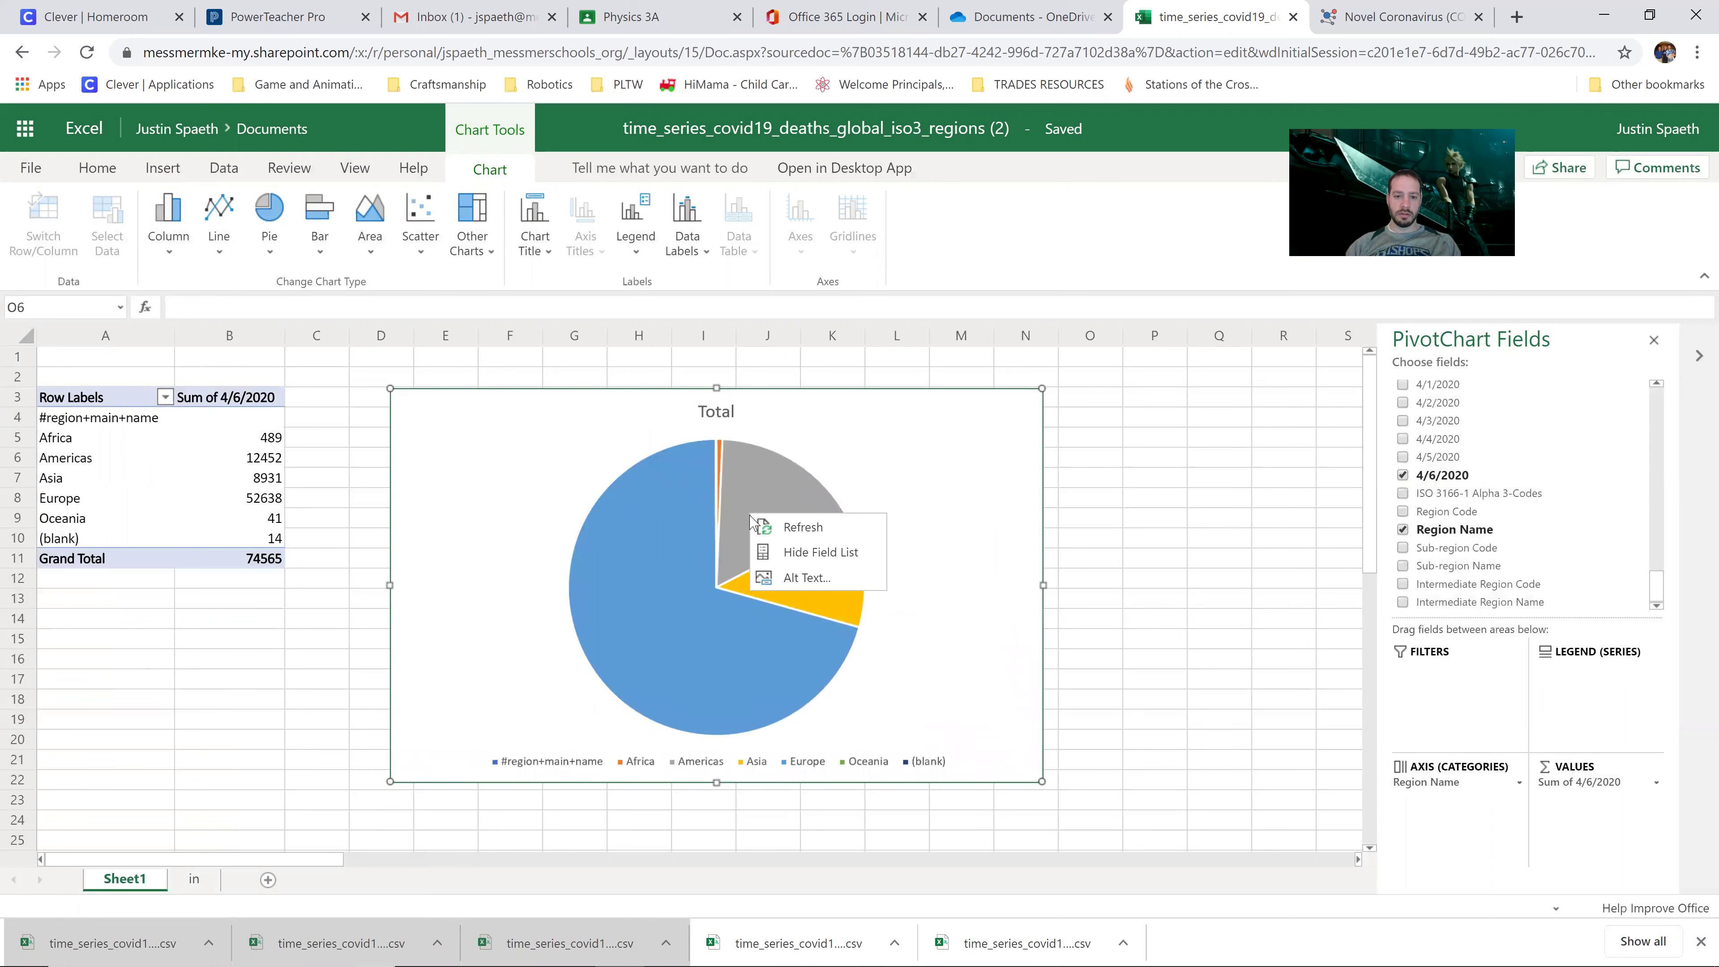
click(775, 526)
click(1154, 445)
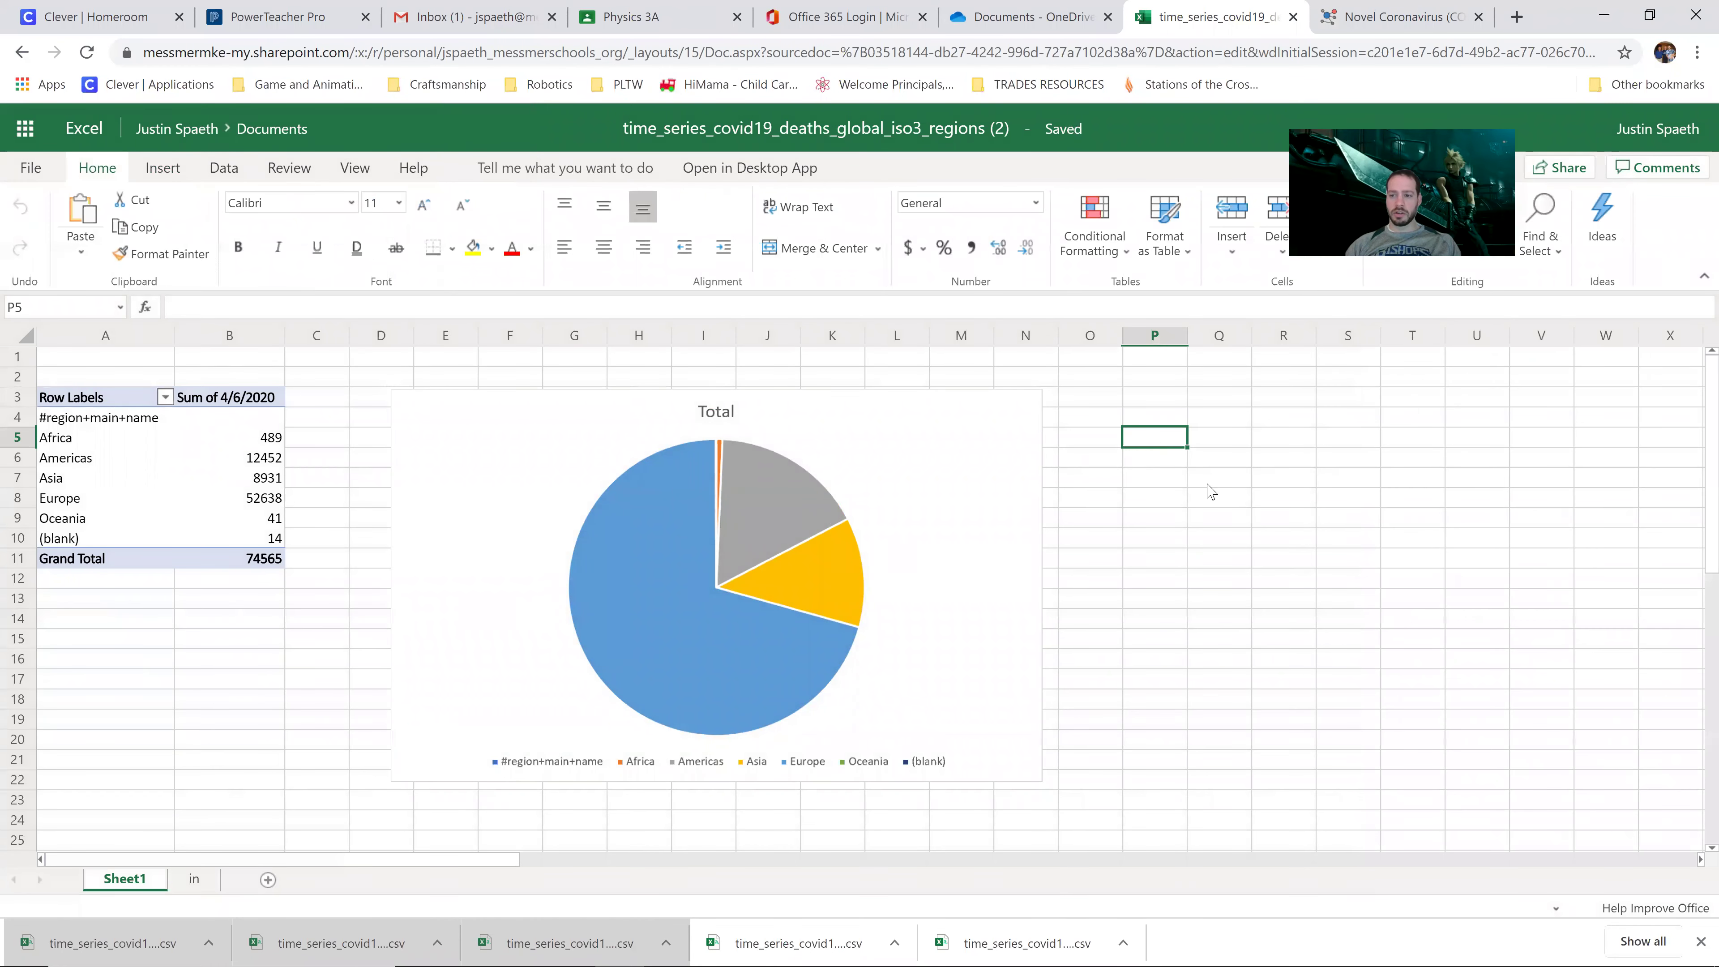
click(1369, 504)
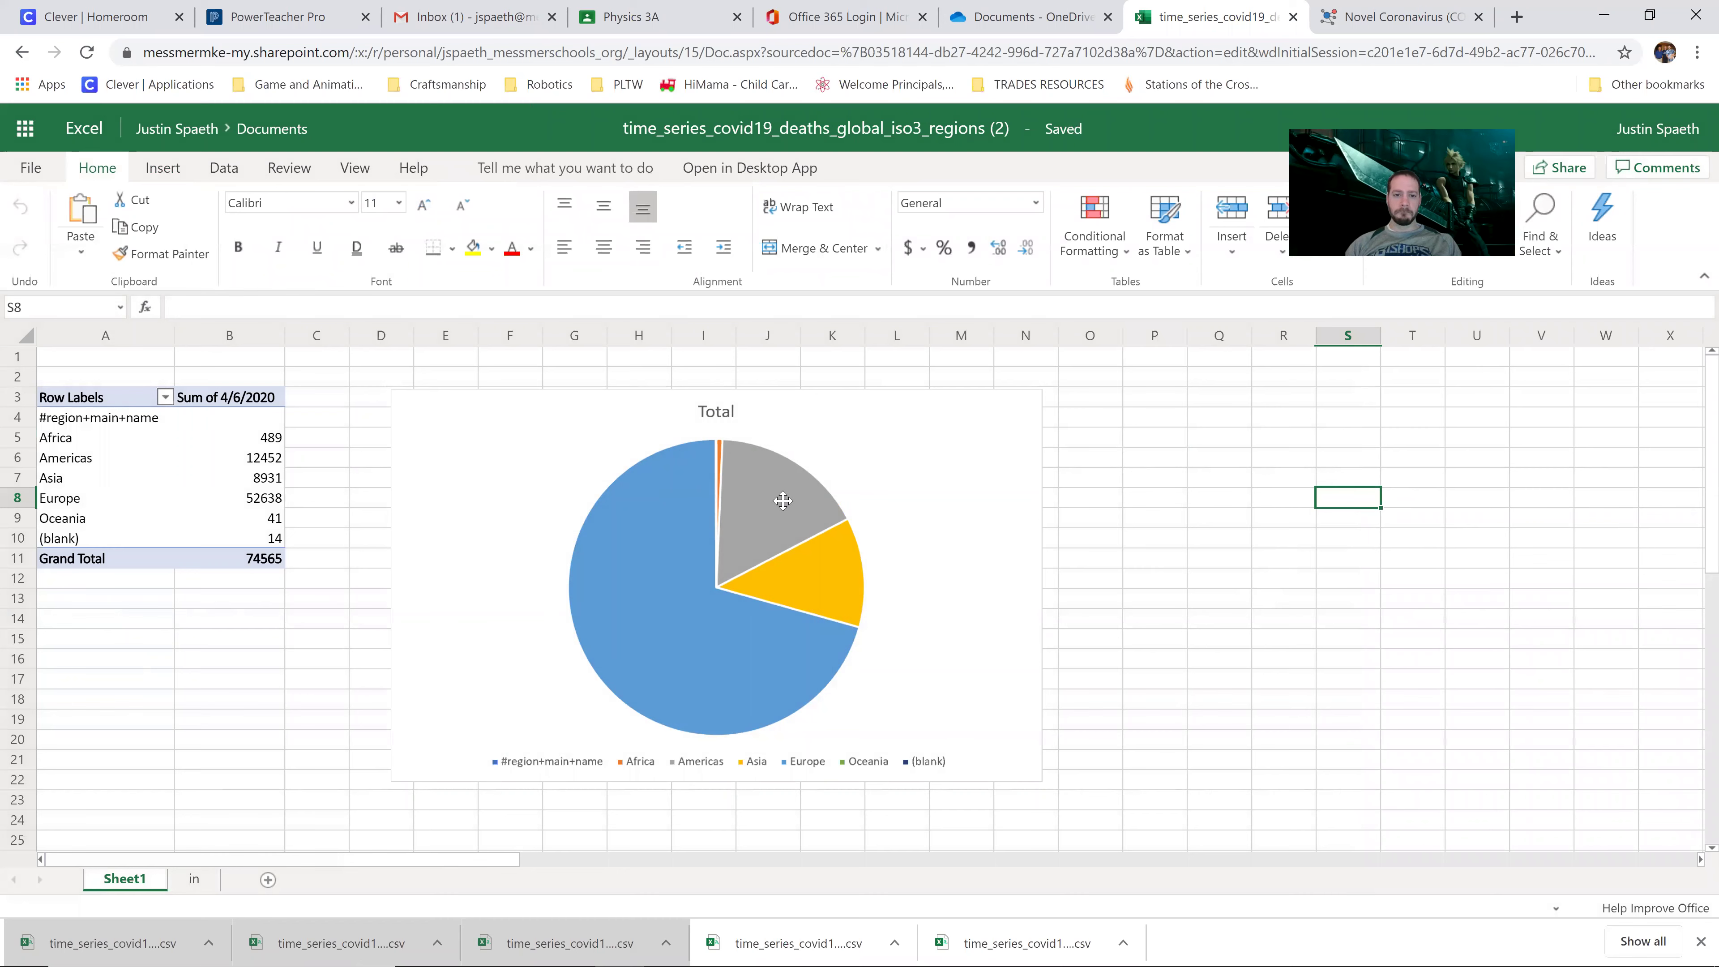
click(785, 469)
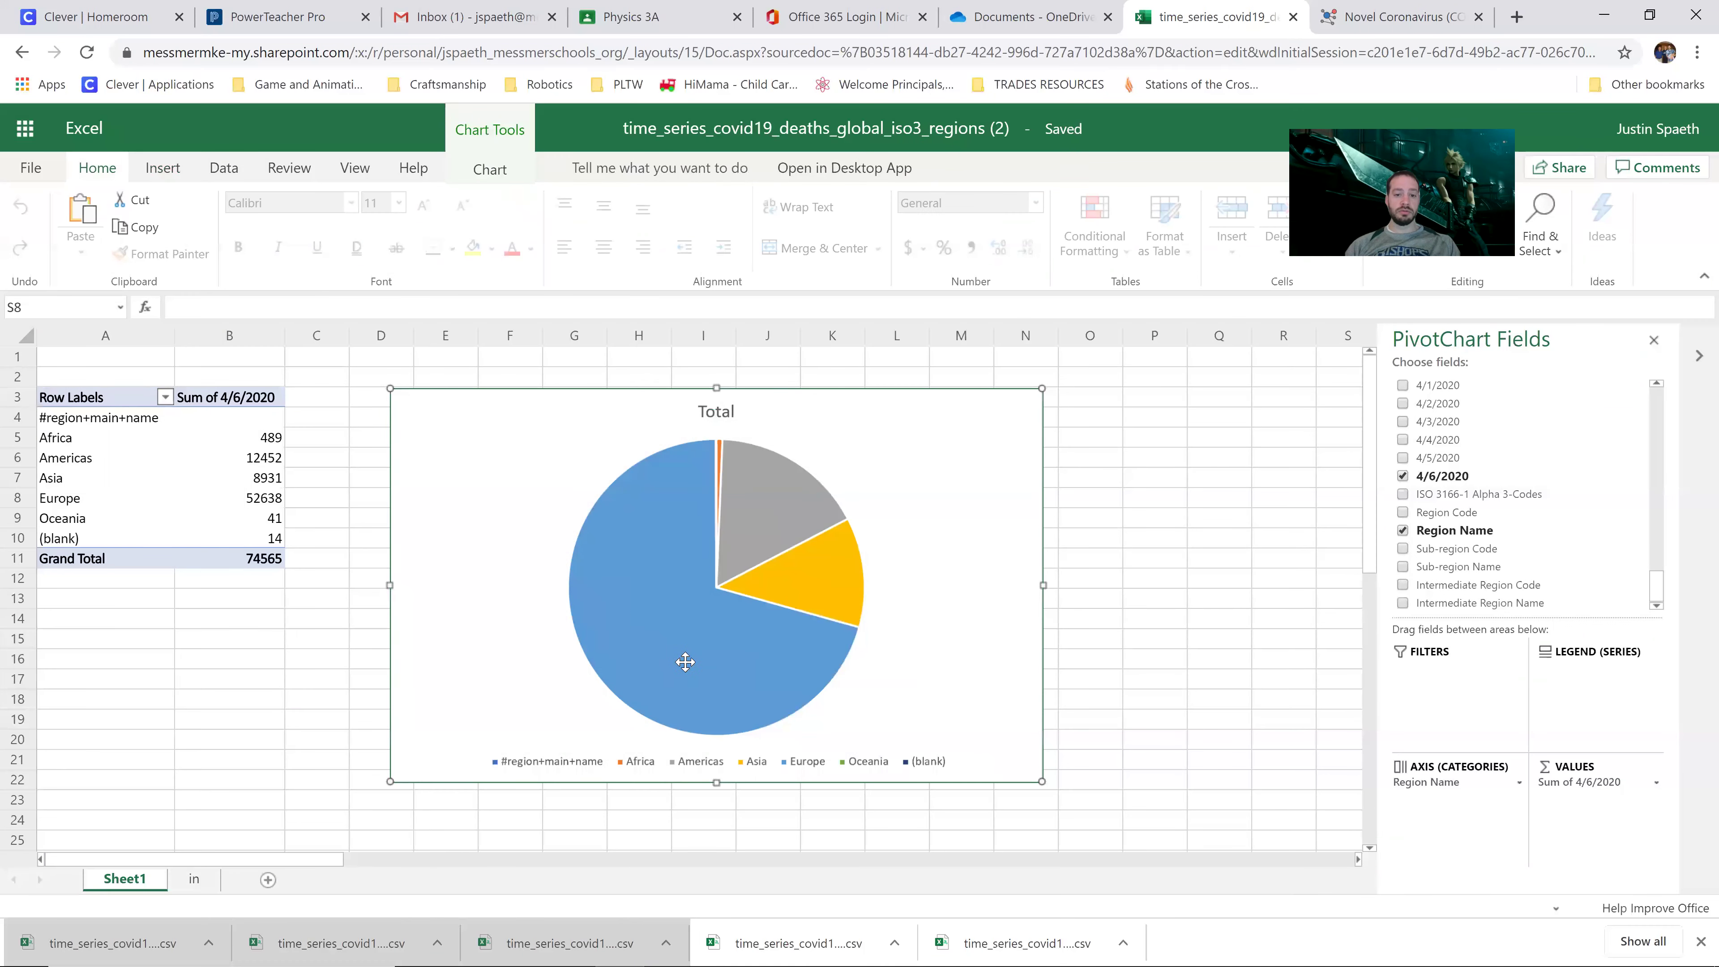
drag(676, 421, 771, 408)
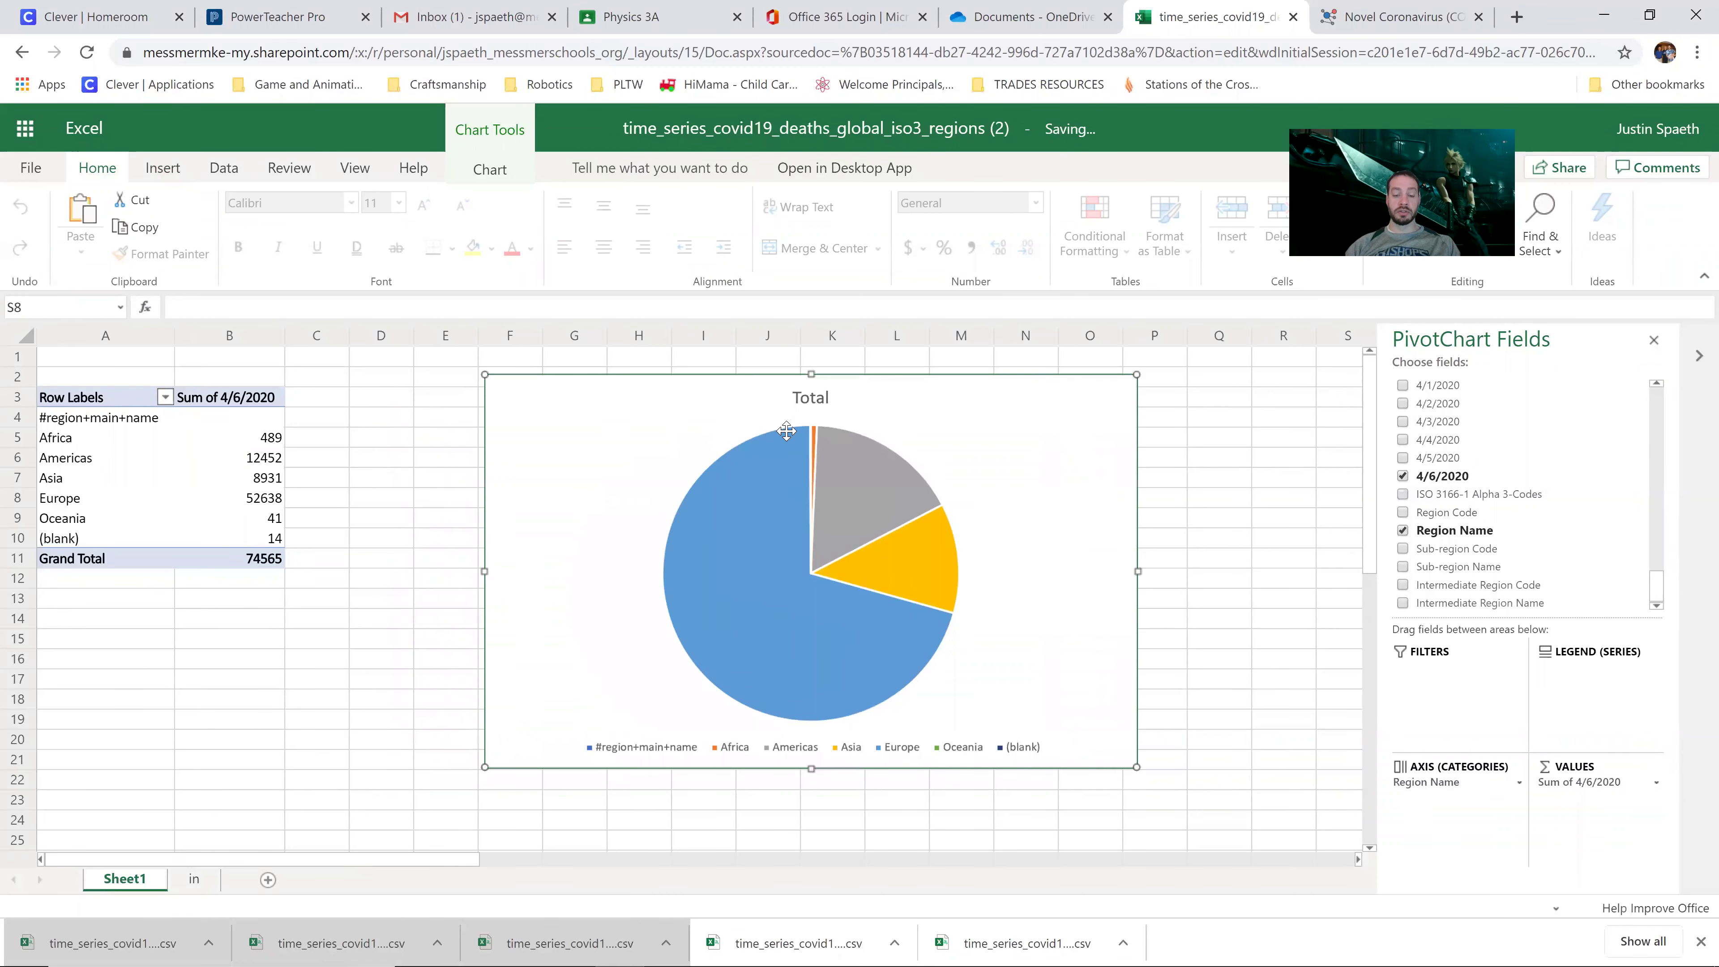
right_click(831, 533)
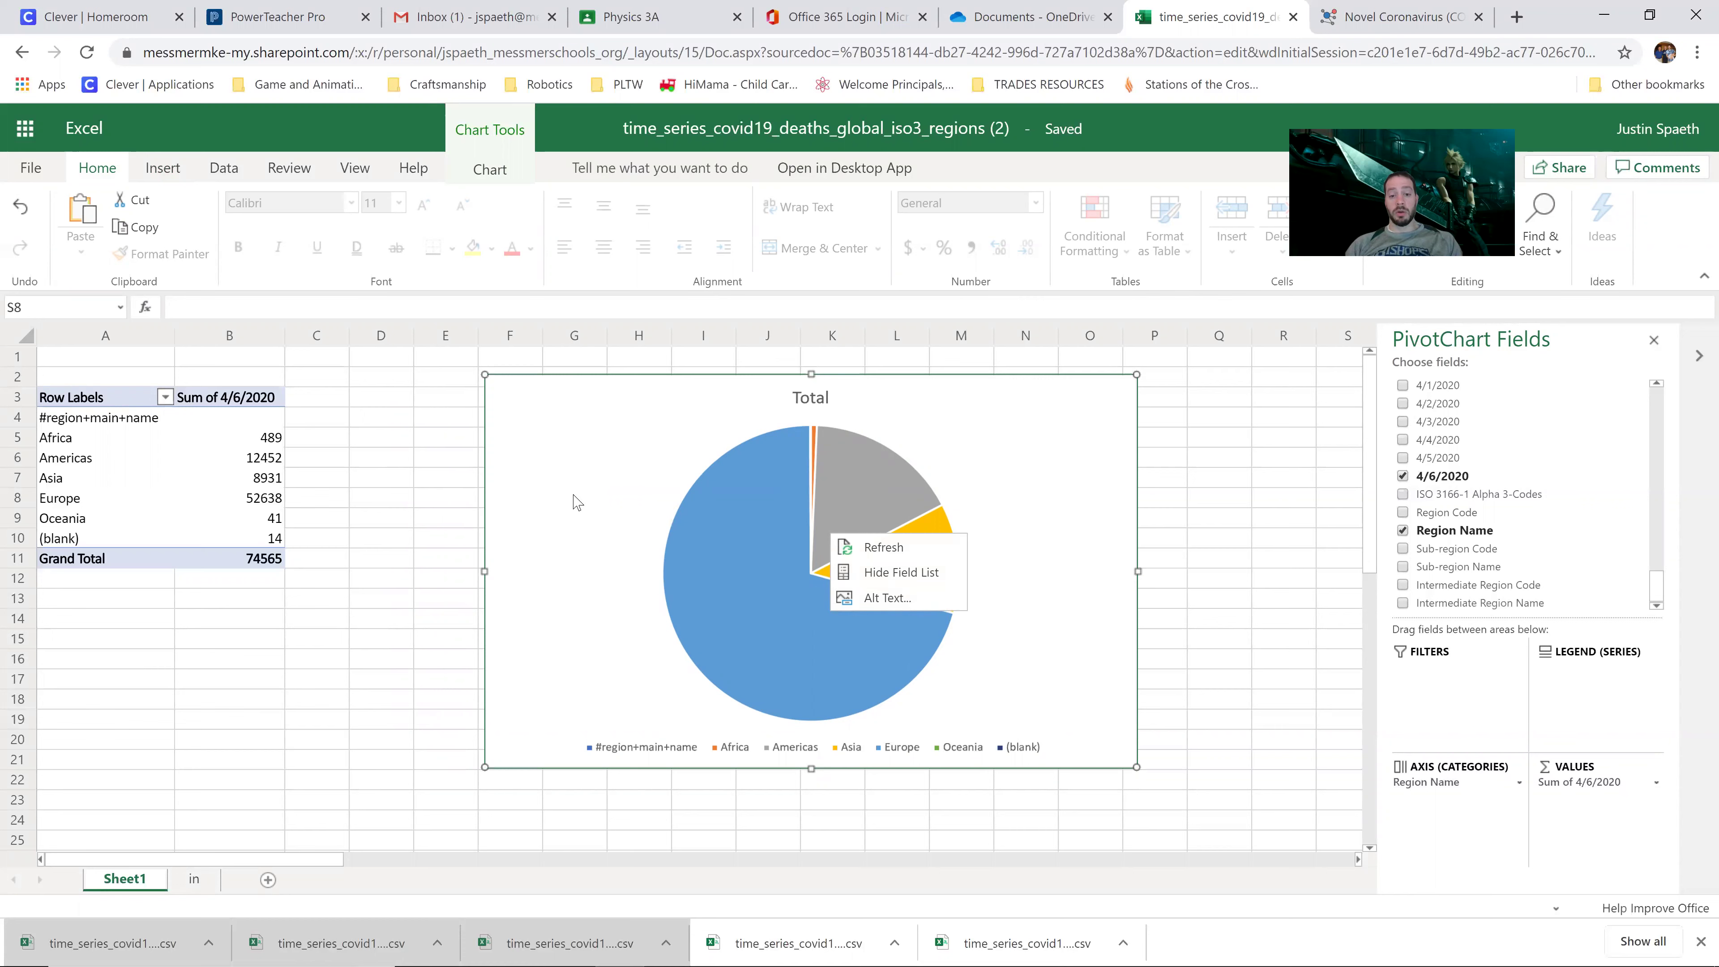
key(Escape)
click(319, 440)
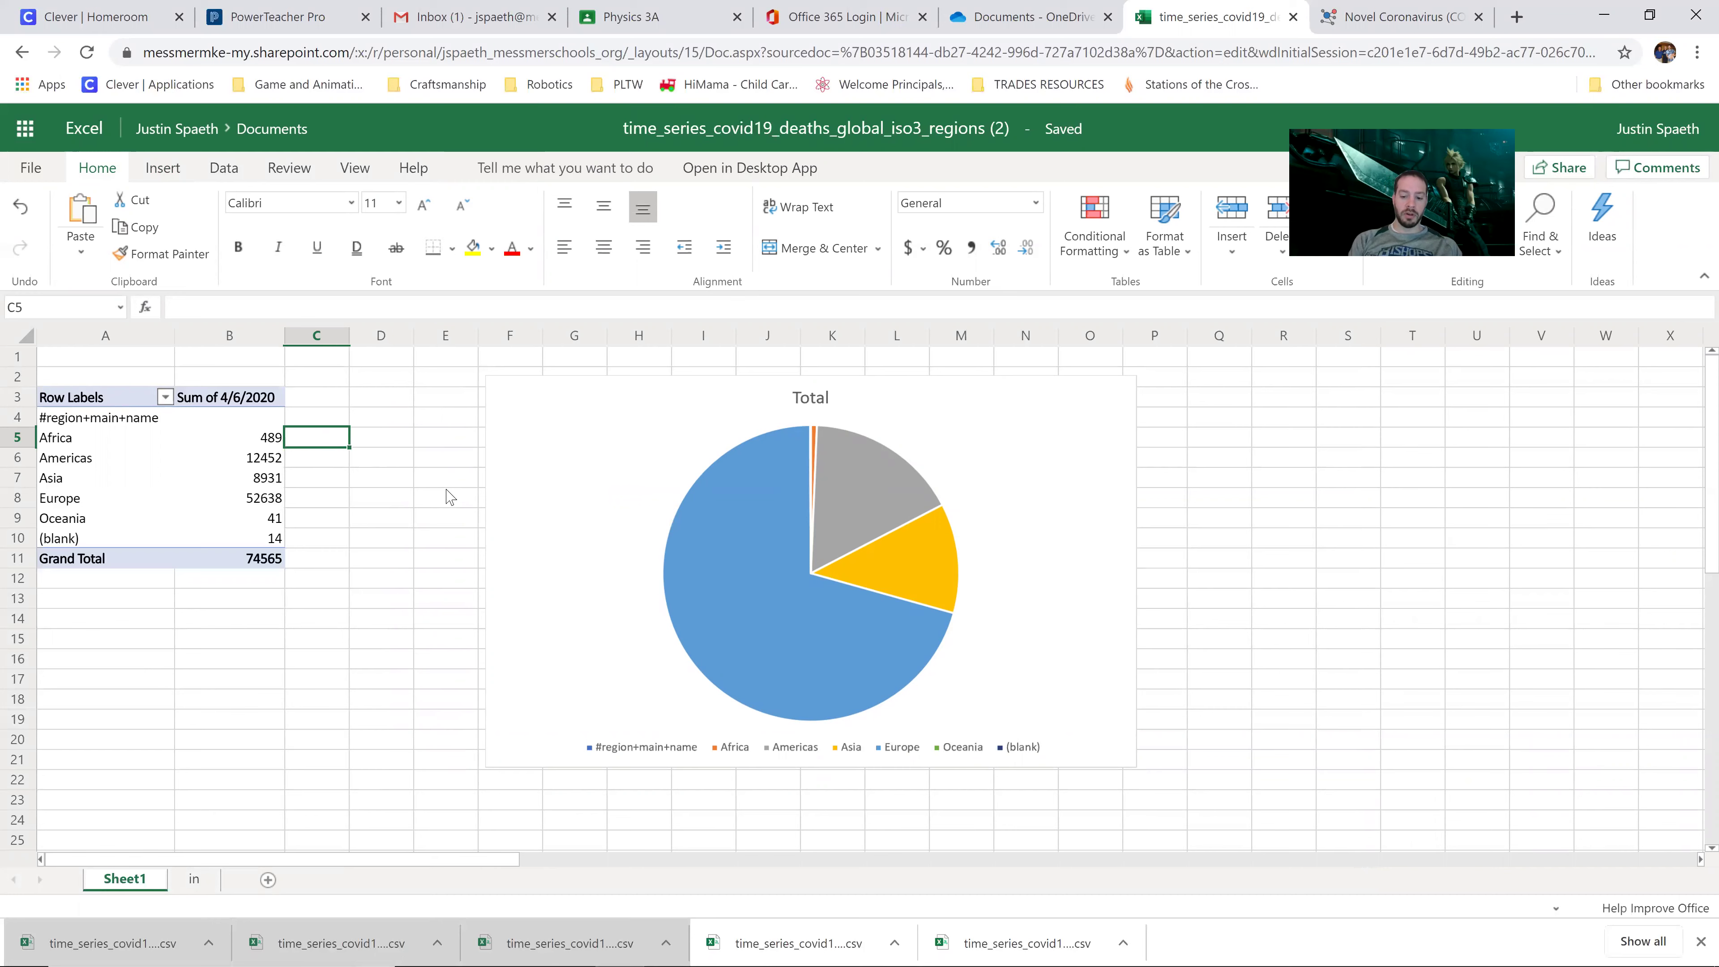
Step: Enter Africa's share formula =B5/B11 in C5 and format it as a percentage
click(86, 445)
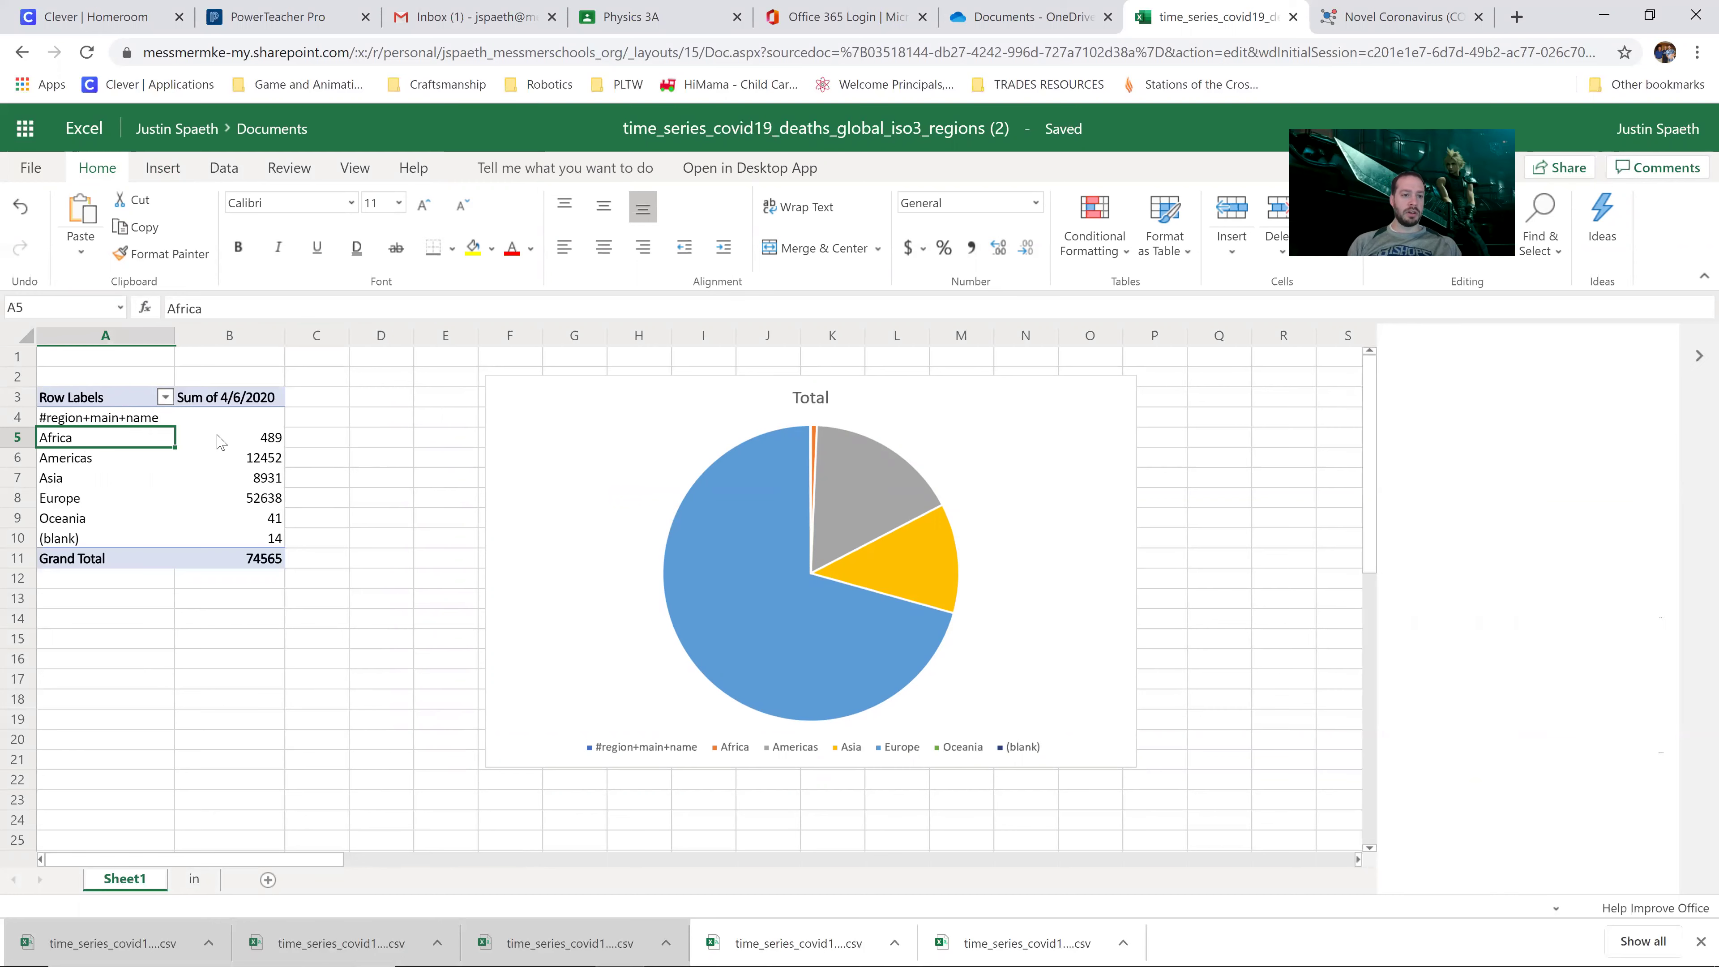
click(342, 445)
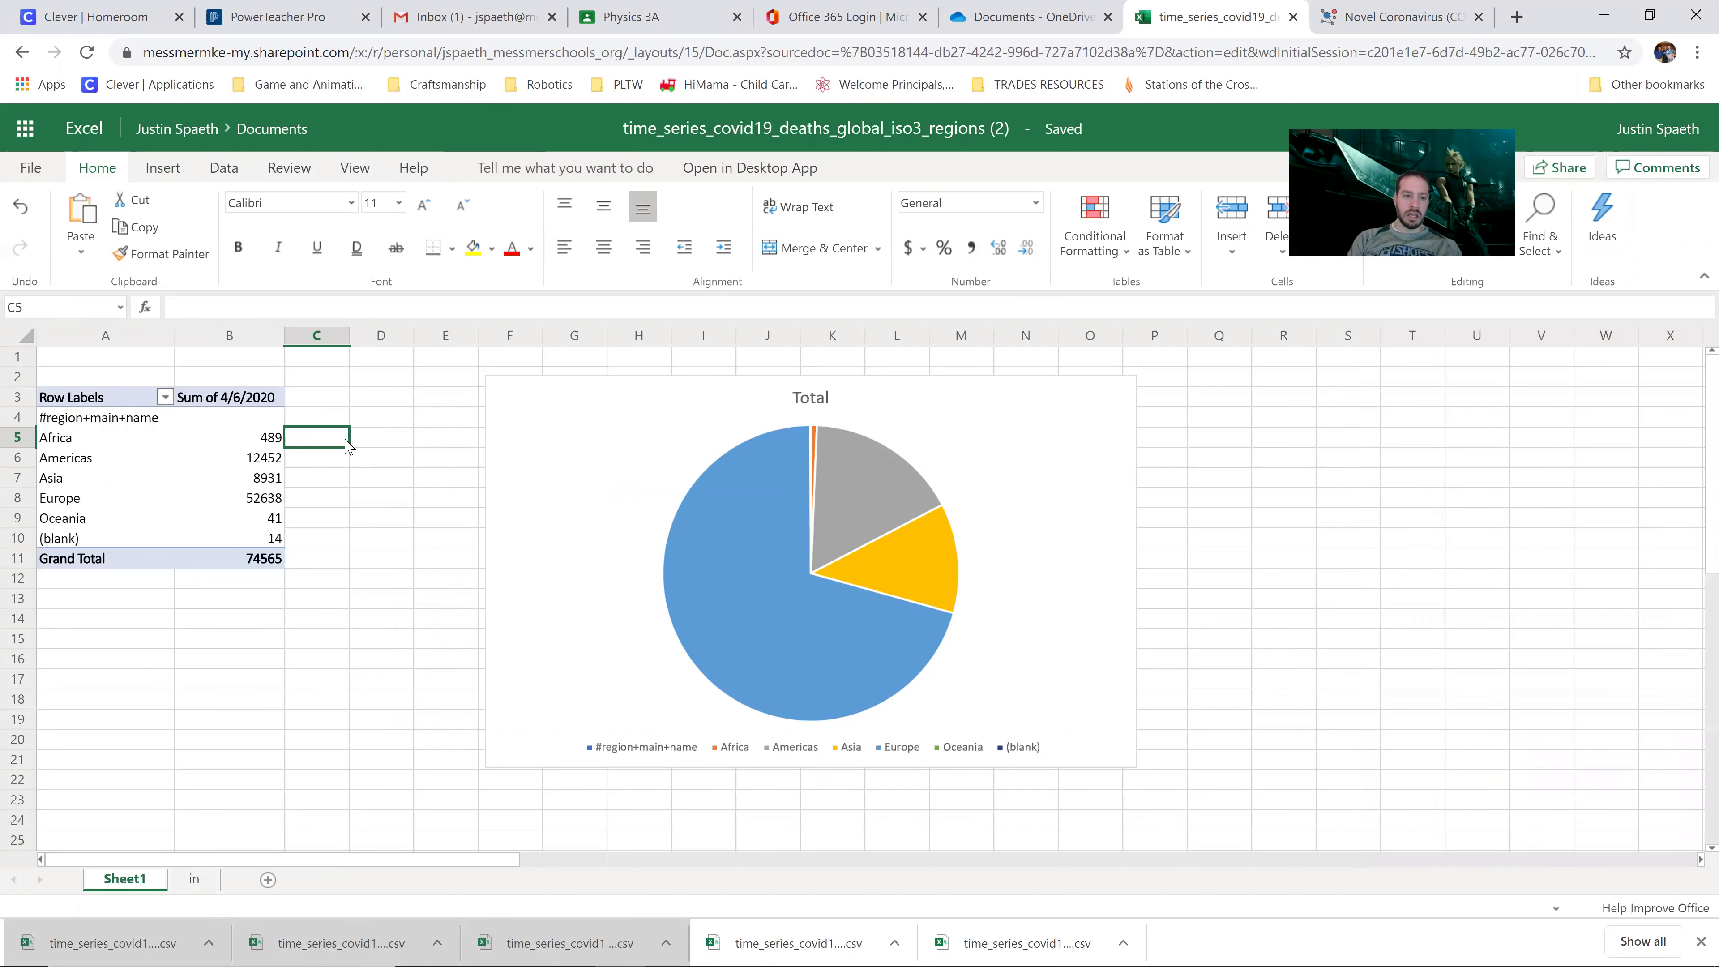
text(=)
click(257, 438)
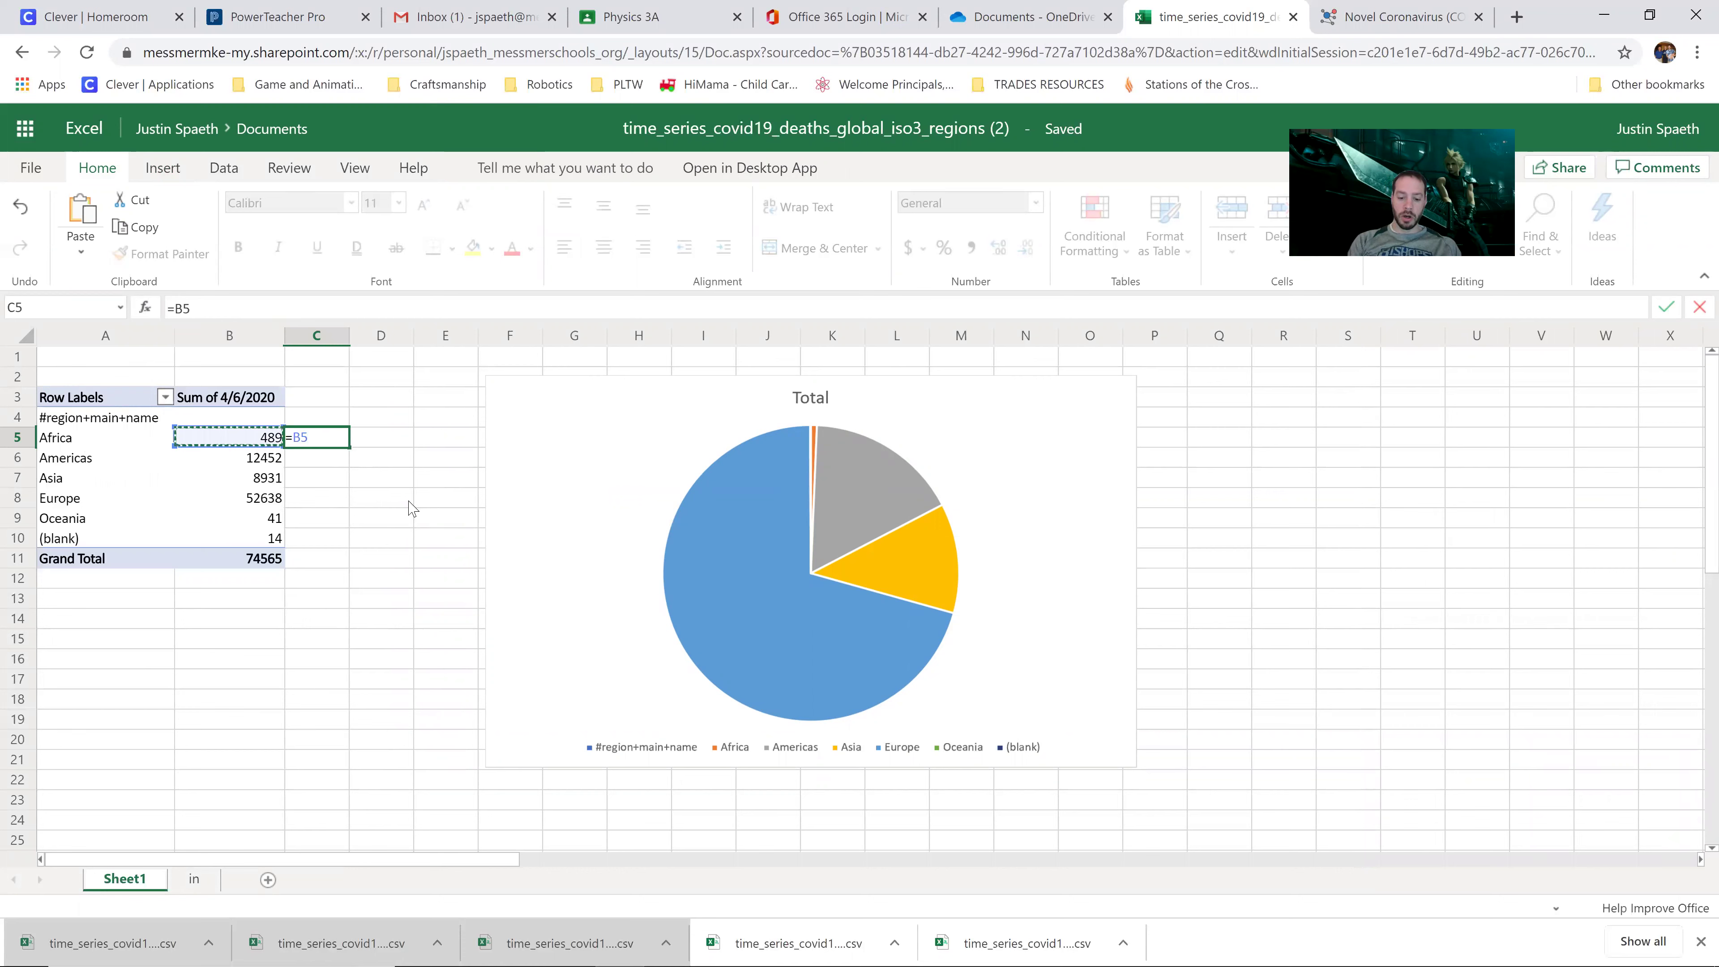
text(/)
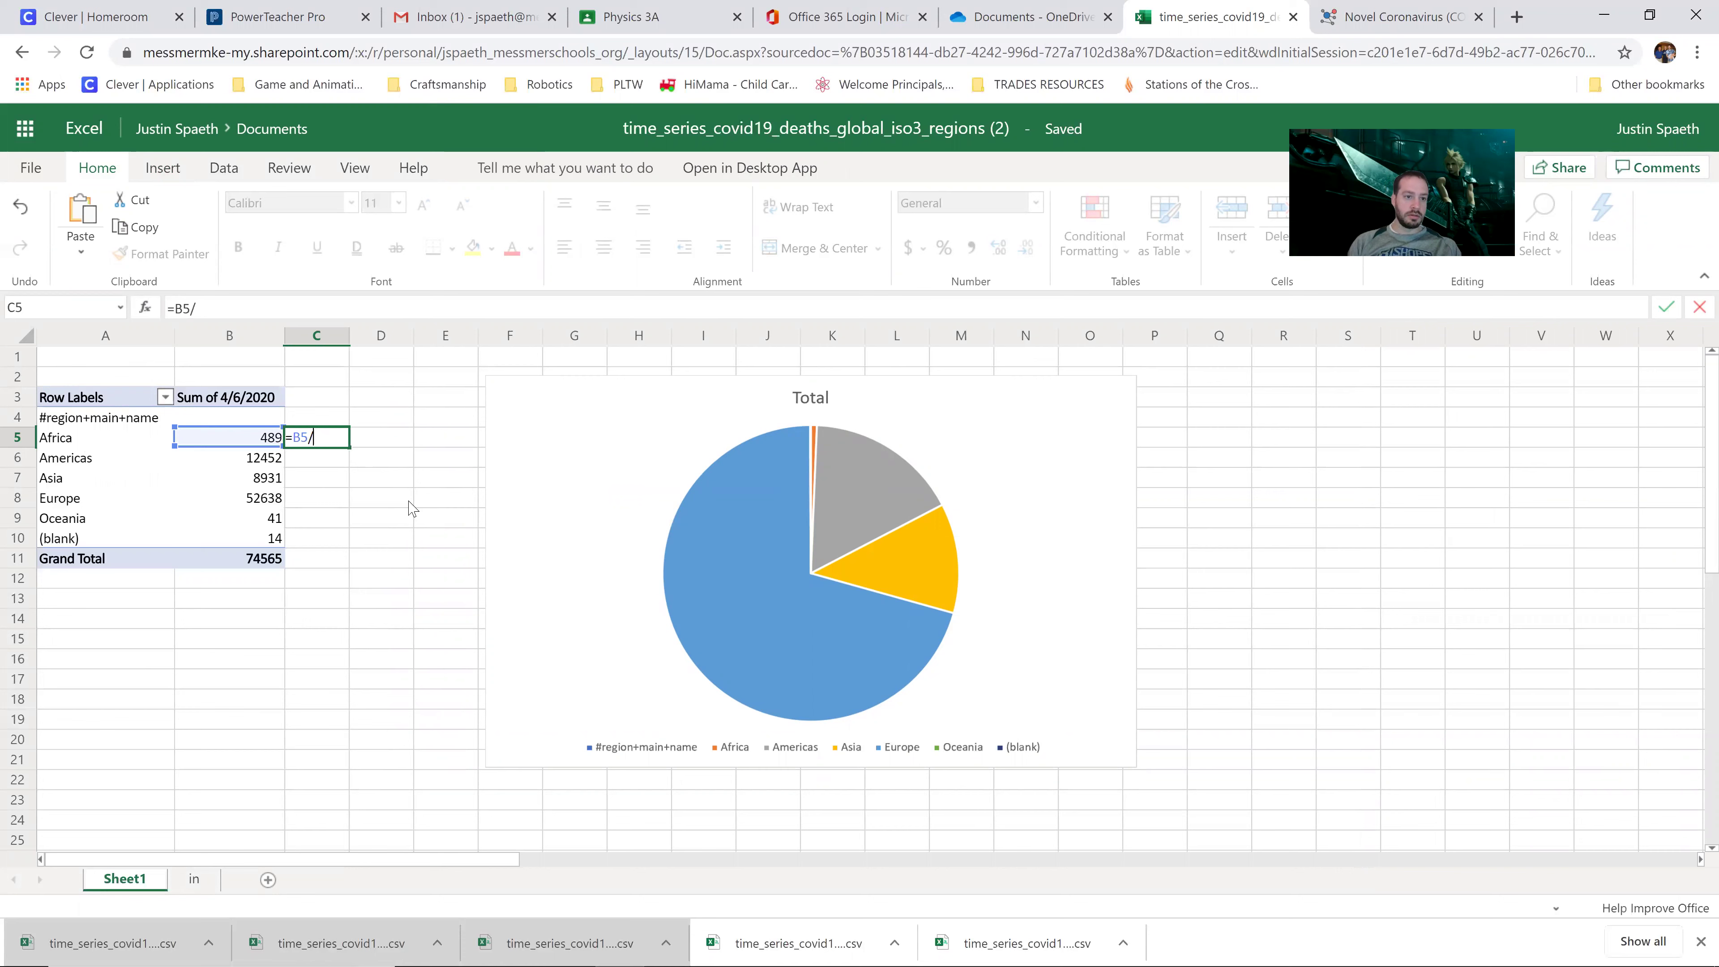
click(264, 559)
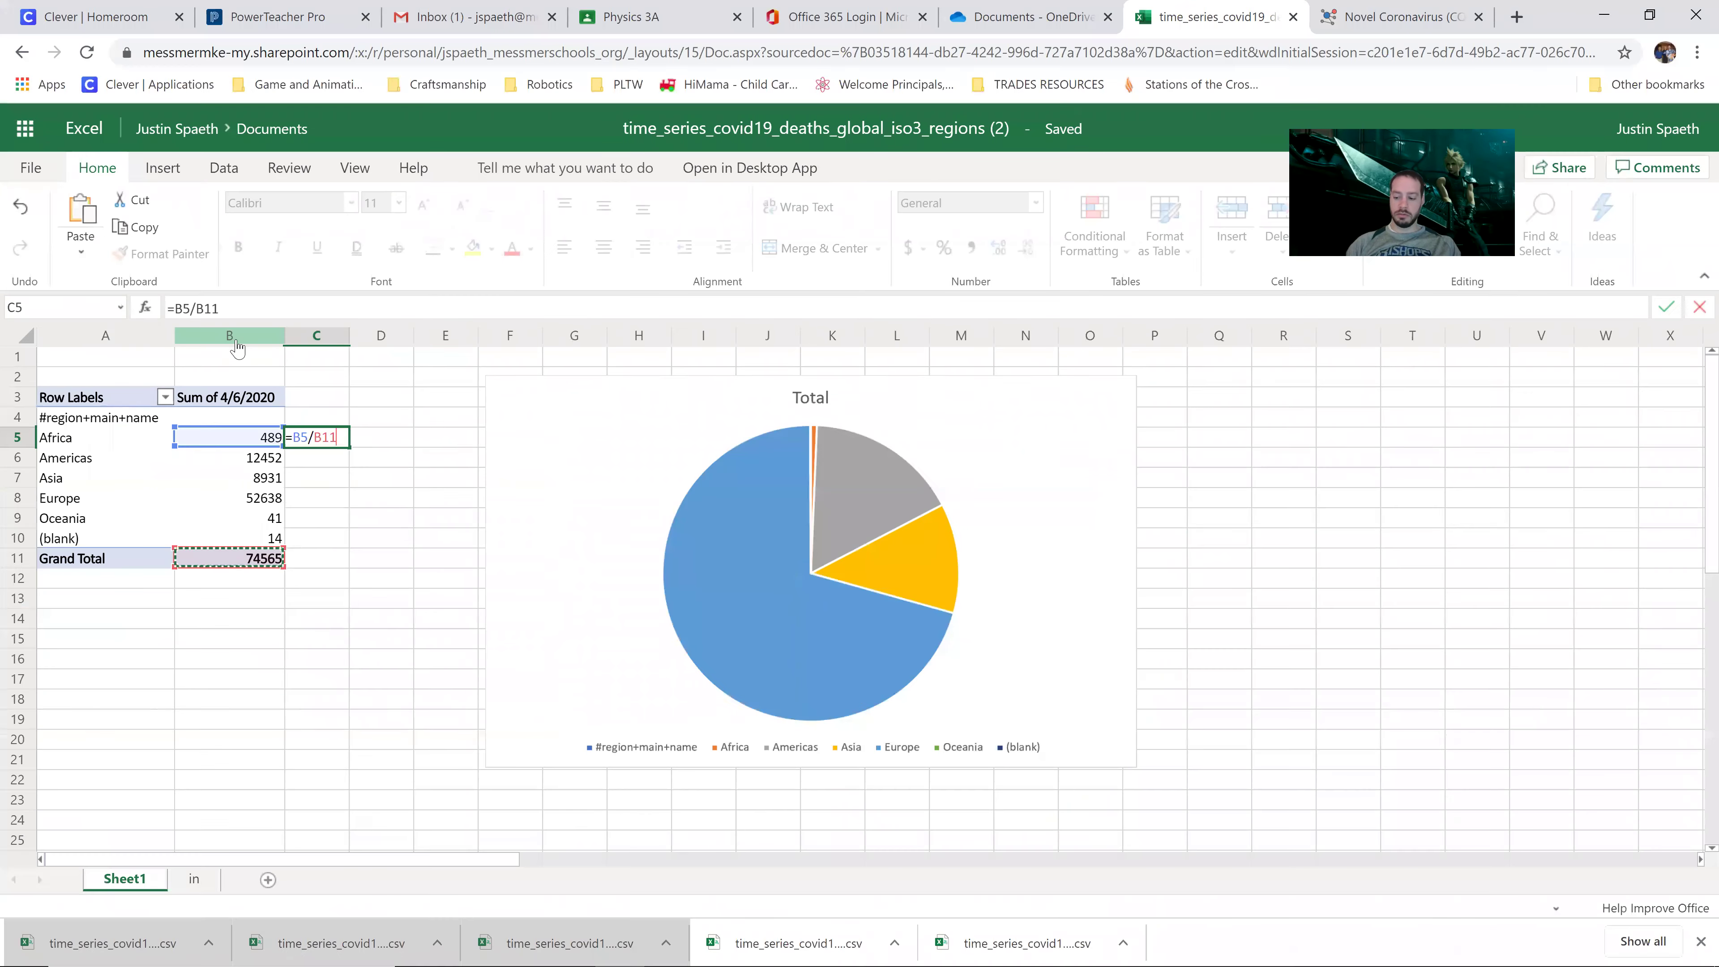
key(Return)
click(328, 443)
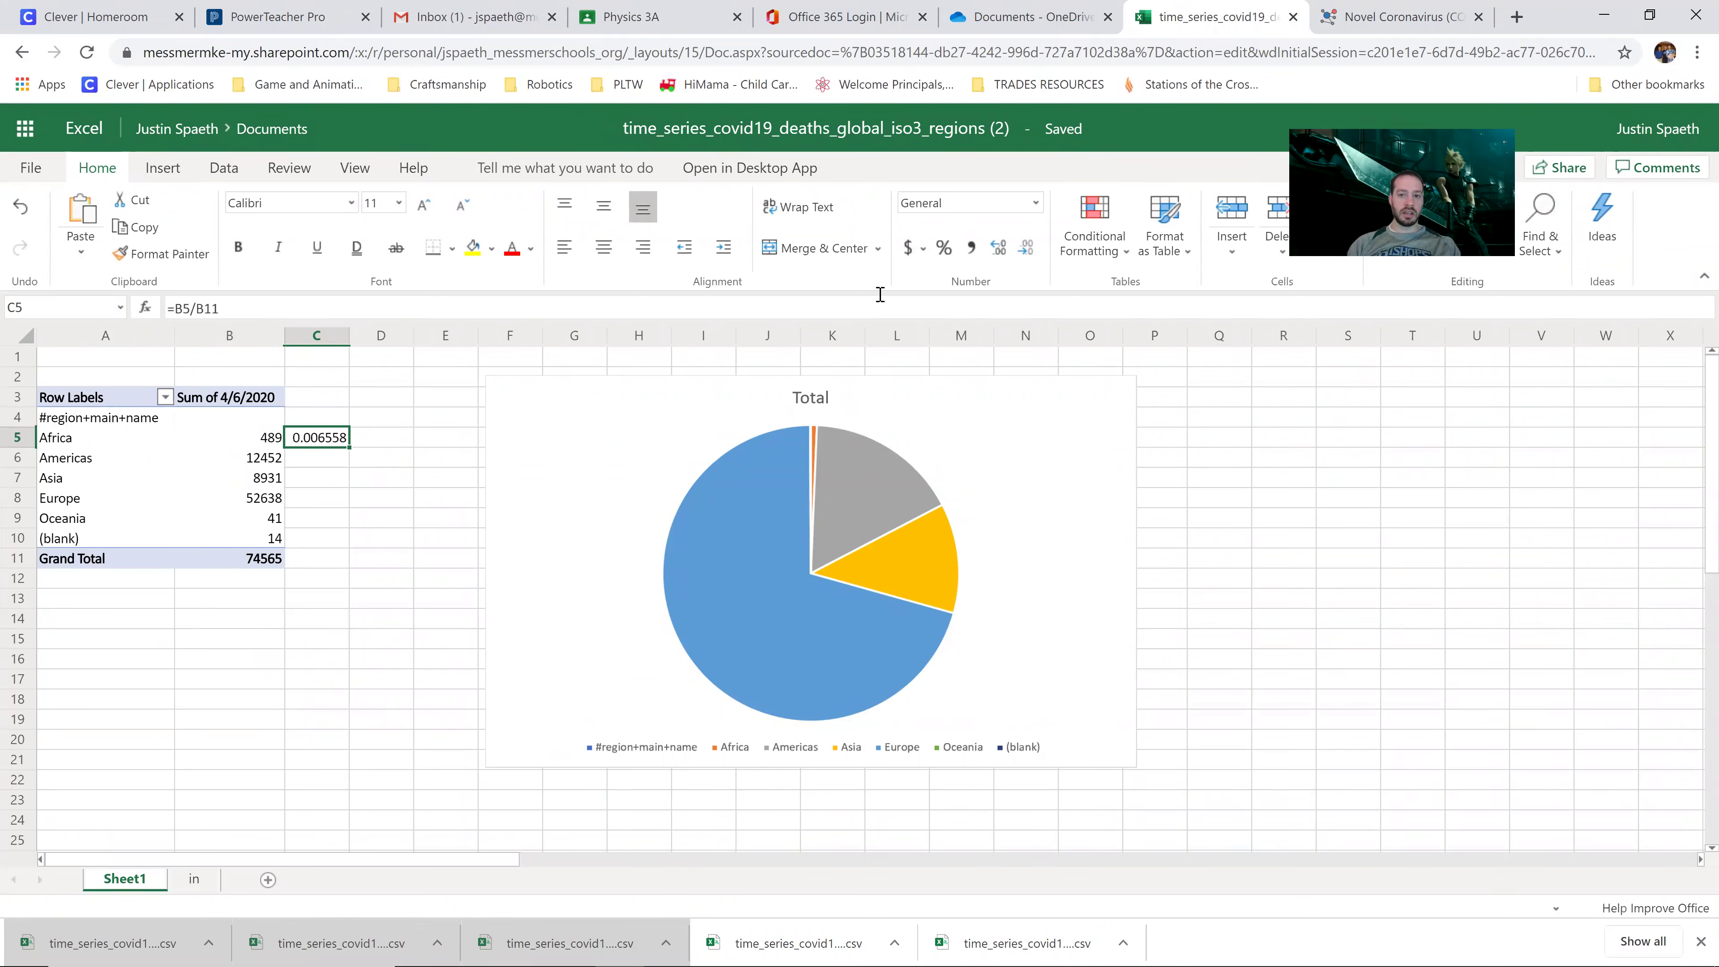
click(945, 247)
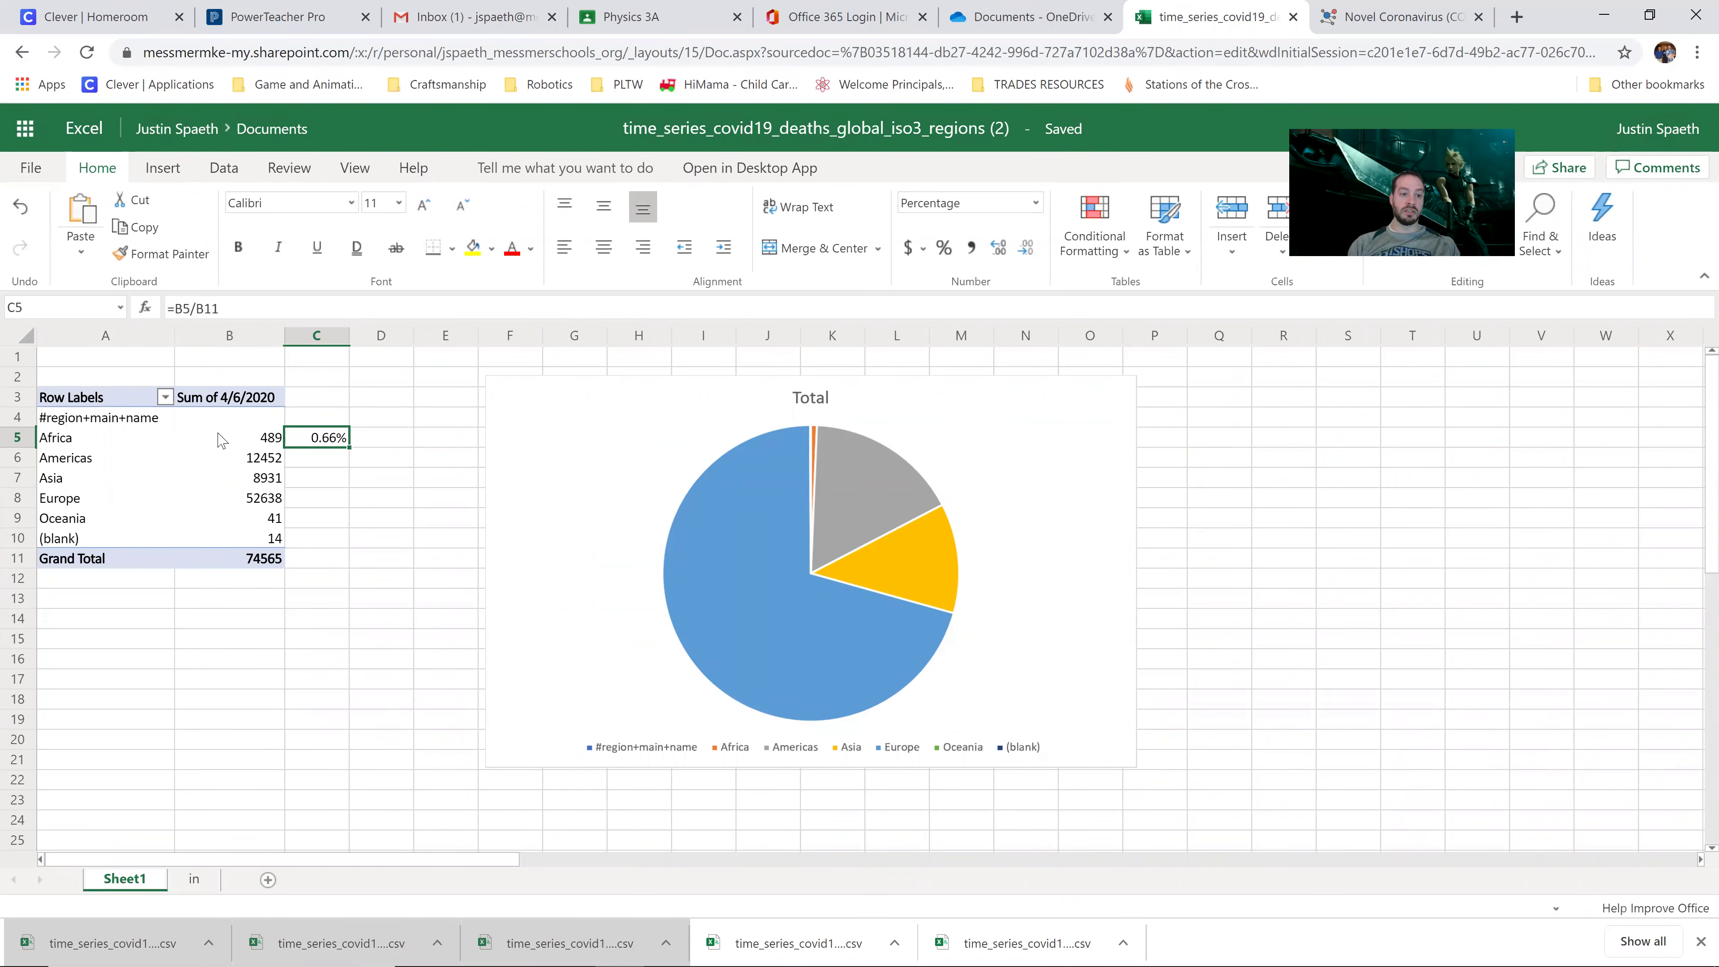
Step: Anchor the divisor as =B5/$B$11 in C5 and fill the formula down through C10
click(232, 439)
click(247, 439)
click(331, 447)
click(136, 440)
click(264, 444)
click(333, 444)
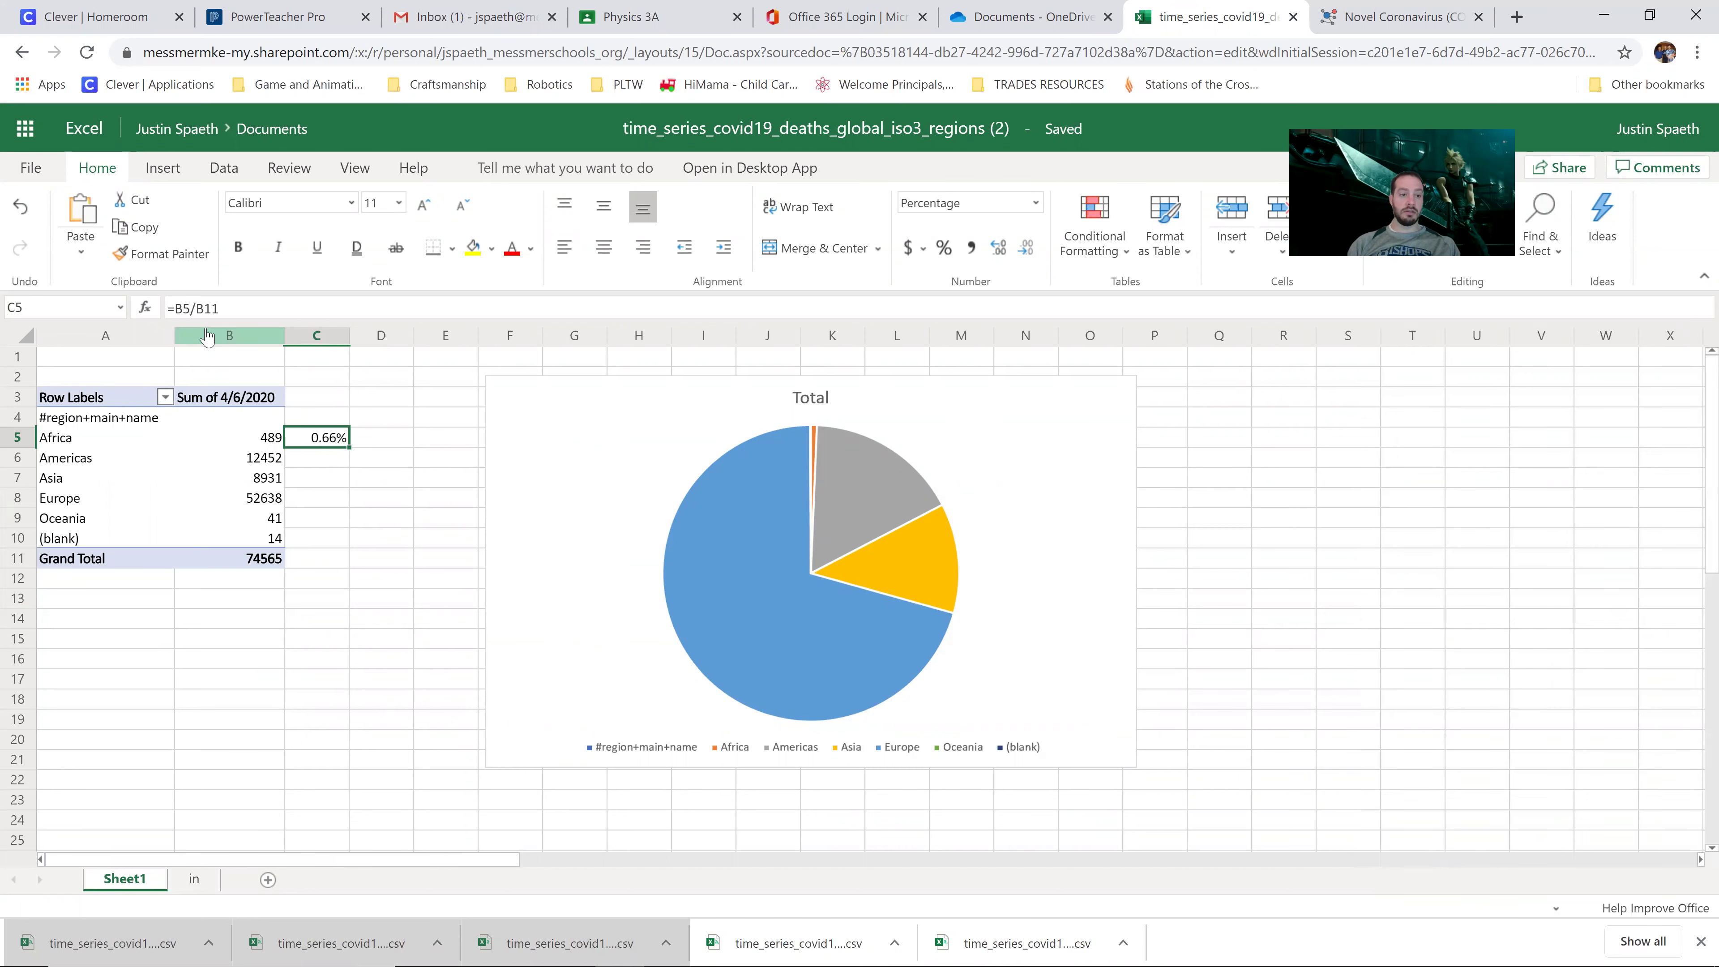
click(219, 308)
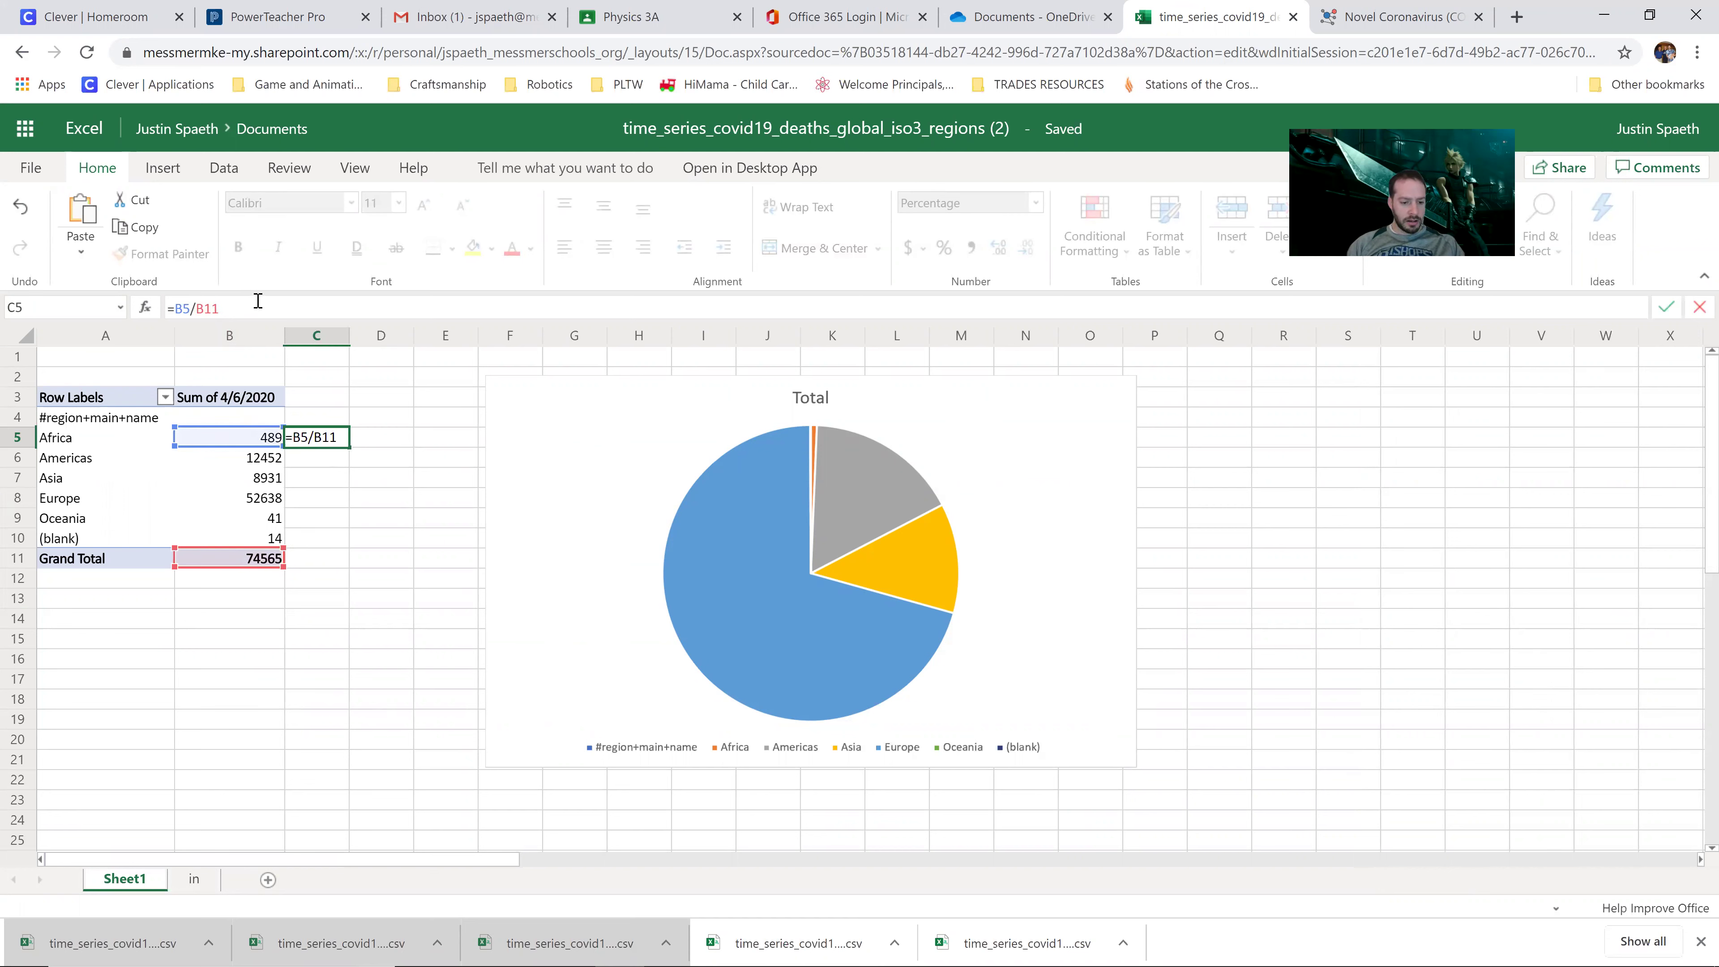
text($B)
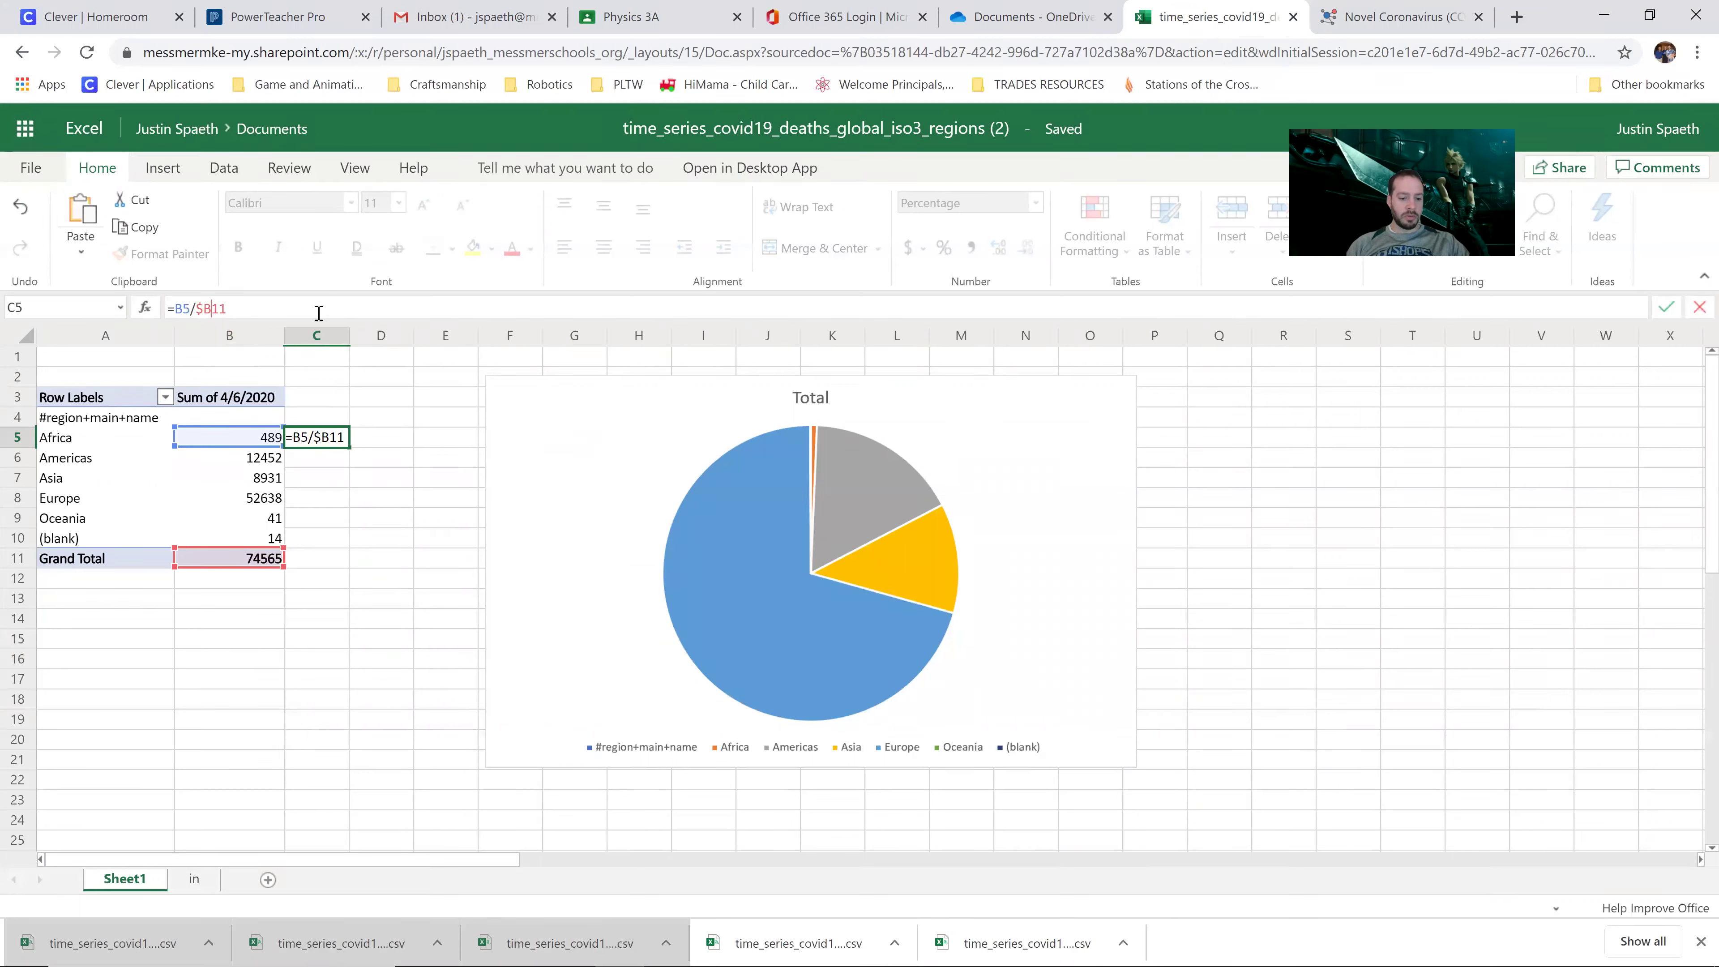
text($)
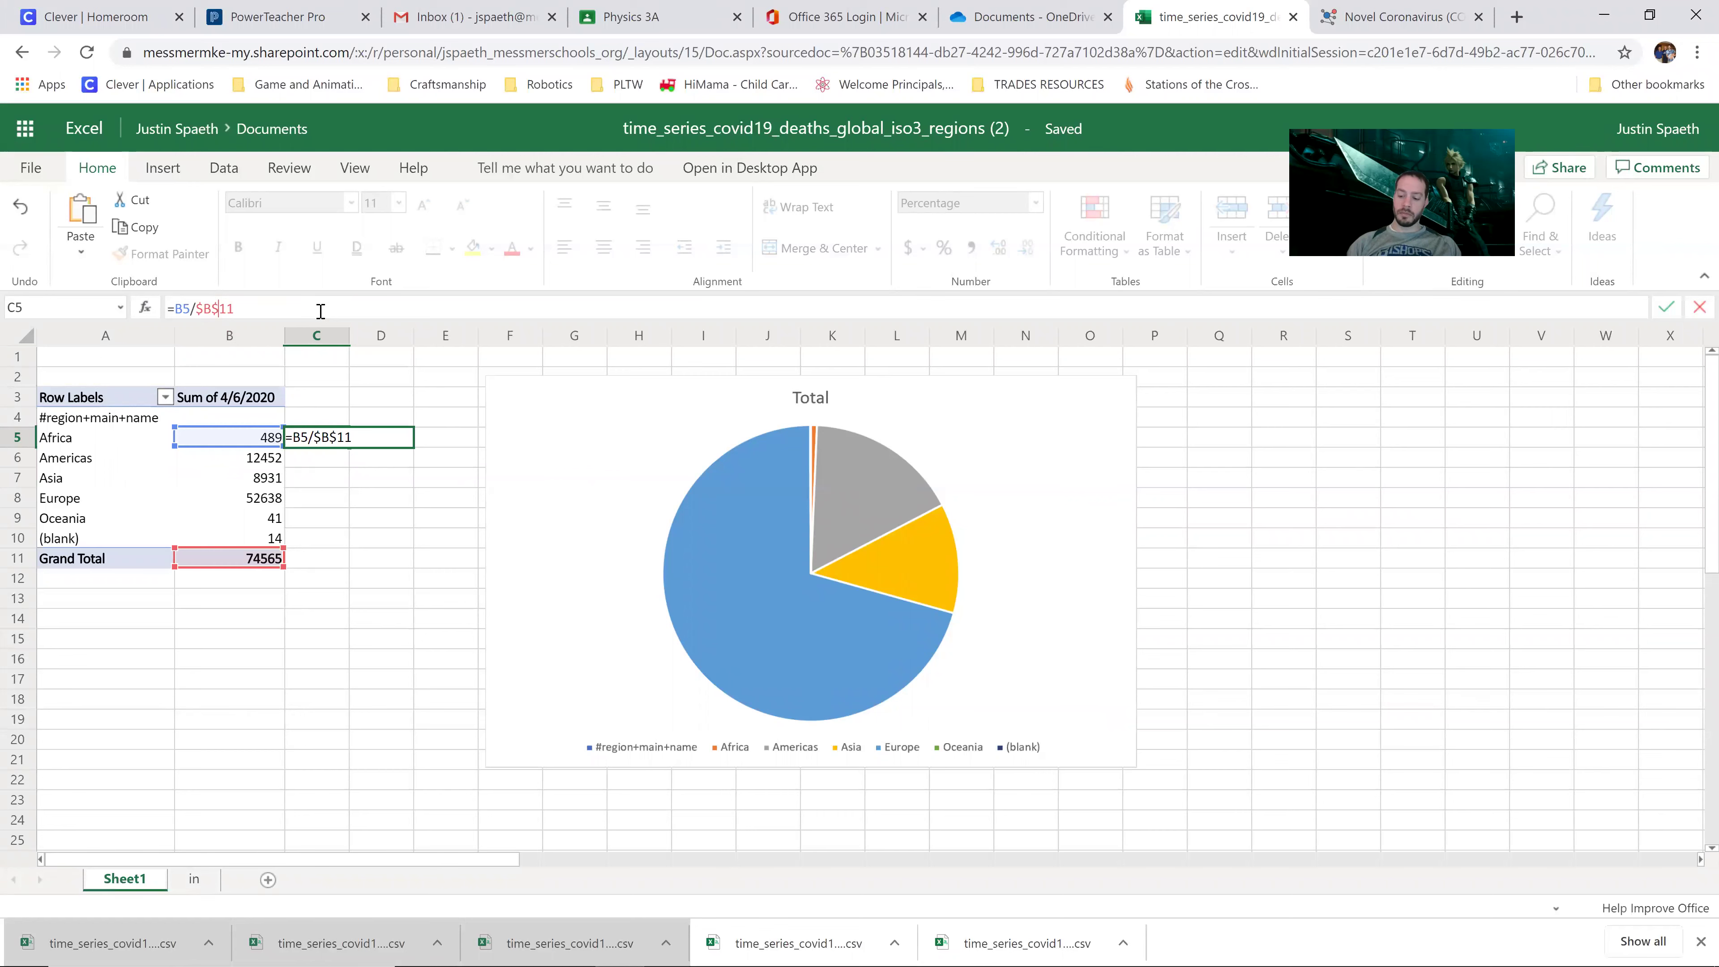
key(Return)
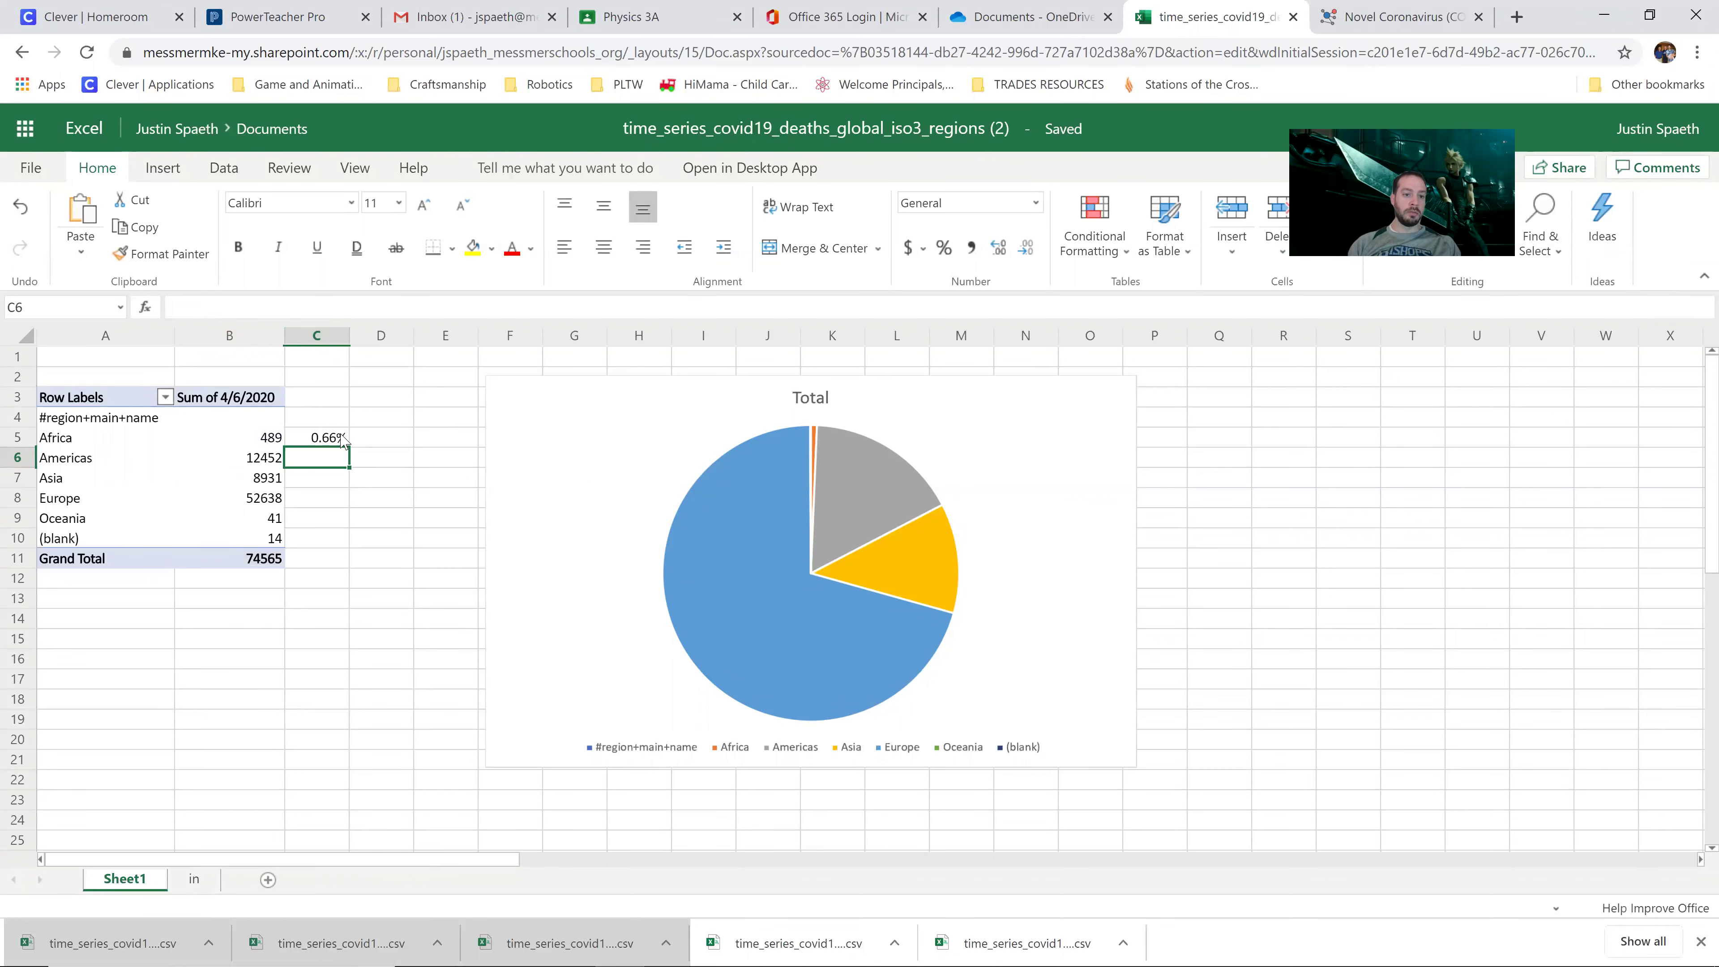
click(346, 444)
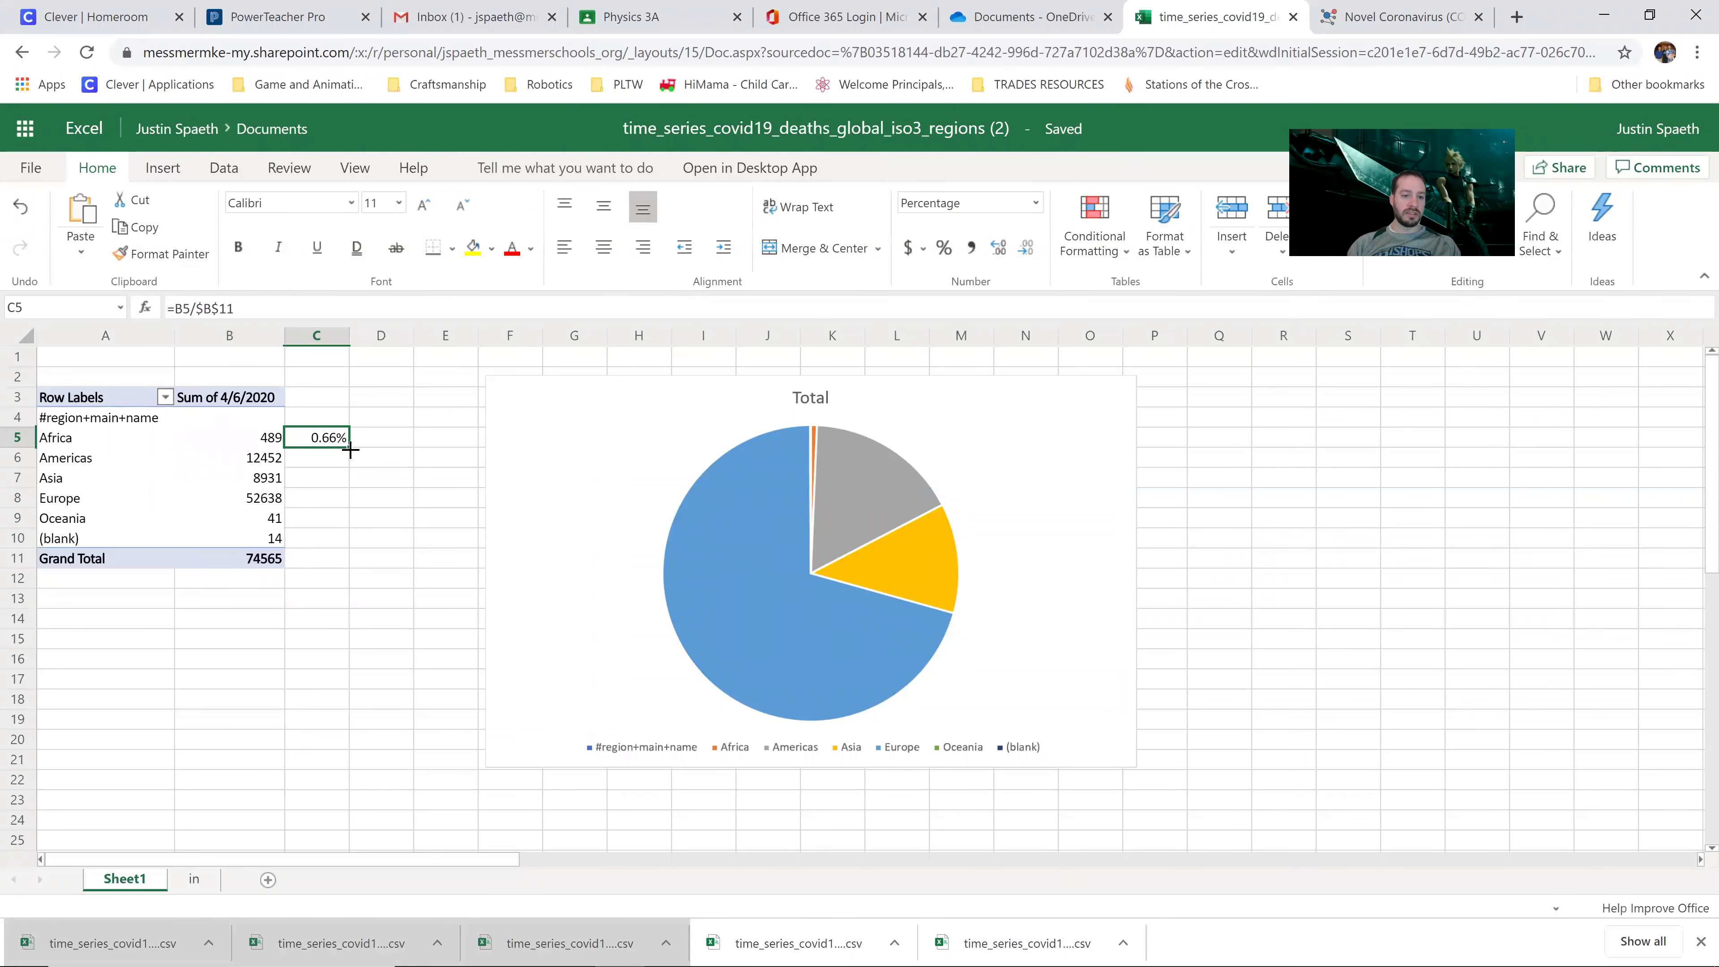
drag(350, 447, 350, 536)
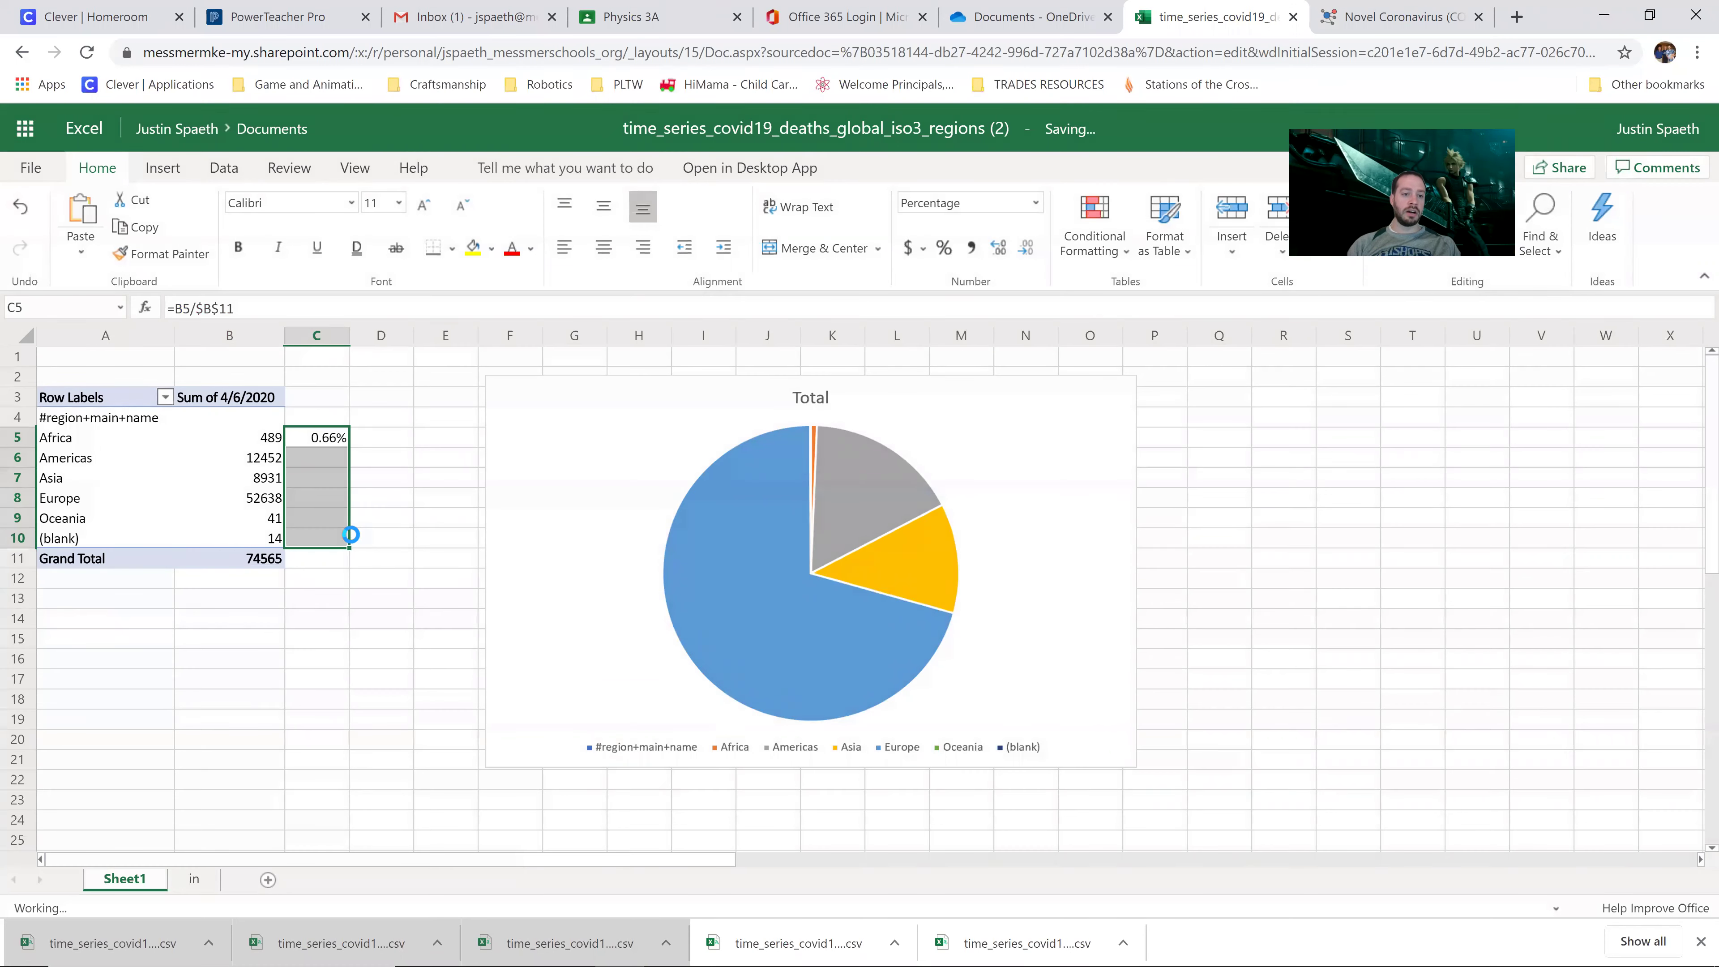
Step: Verify the copied Asia and Europe percentage formulas in C7 and C8, then select the pie chart
click(428, 501)
click(389, 505)
click(315, 505)
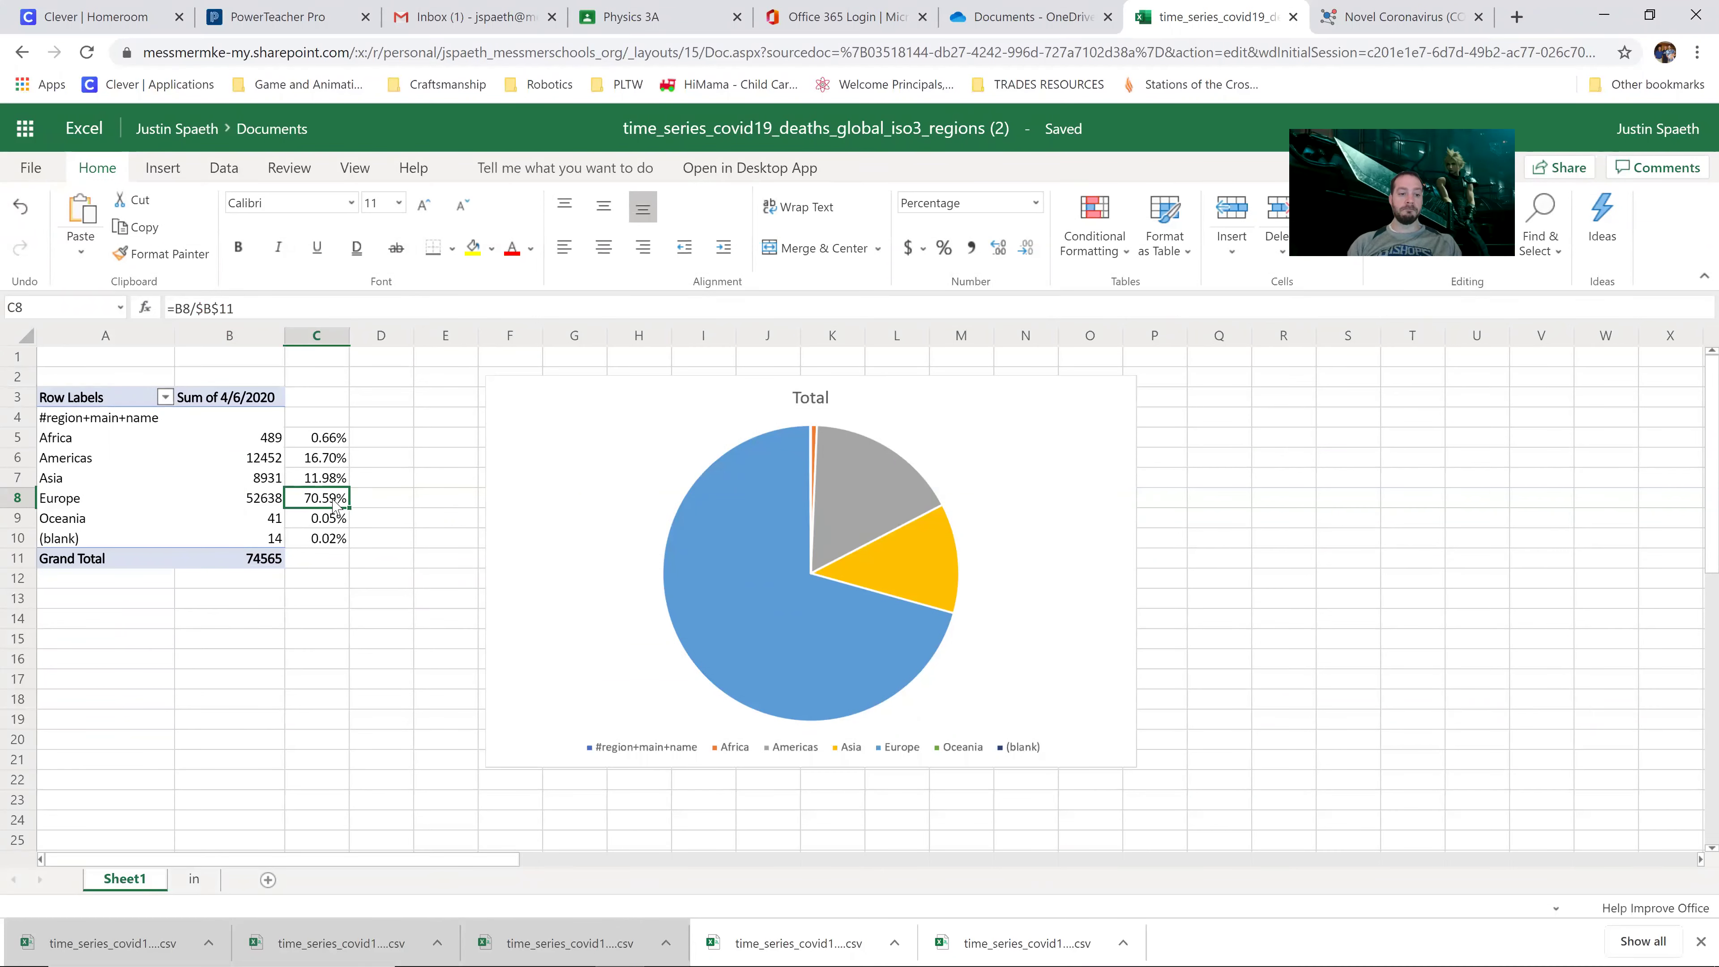
click(331, 480)
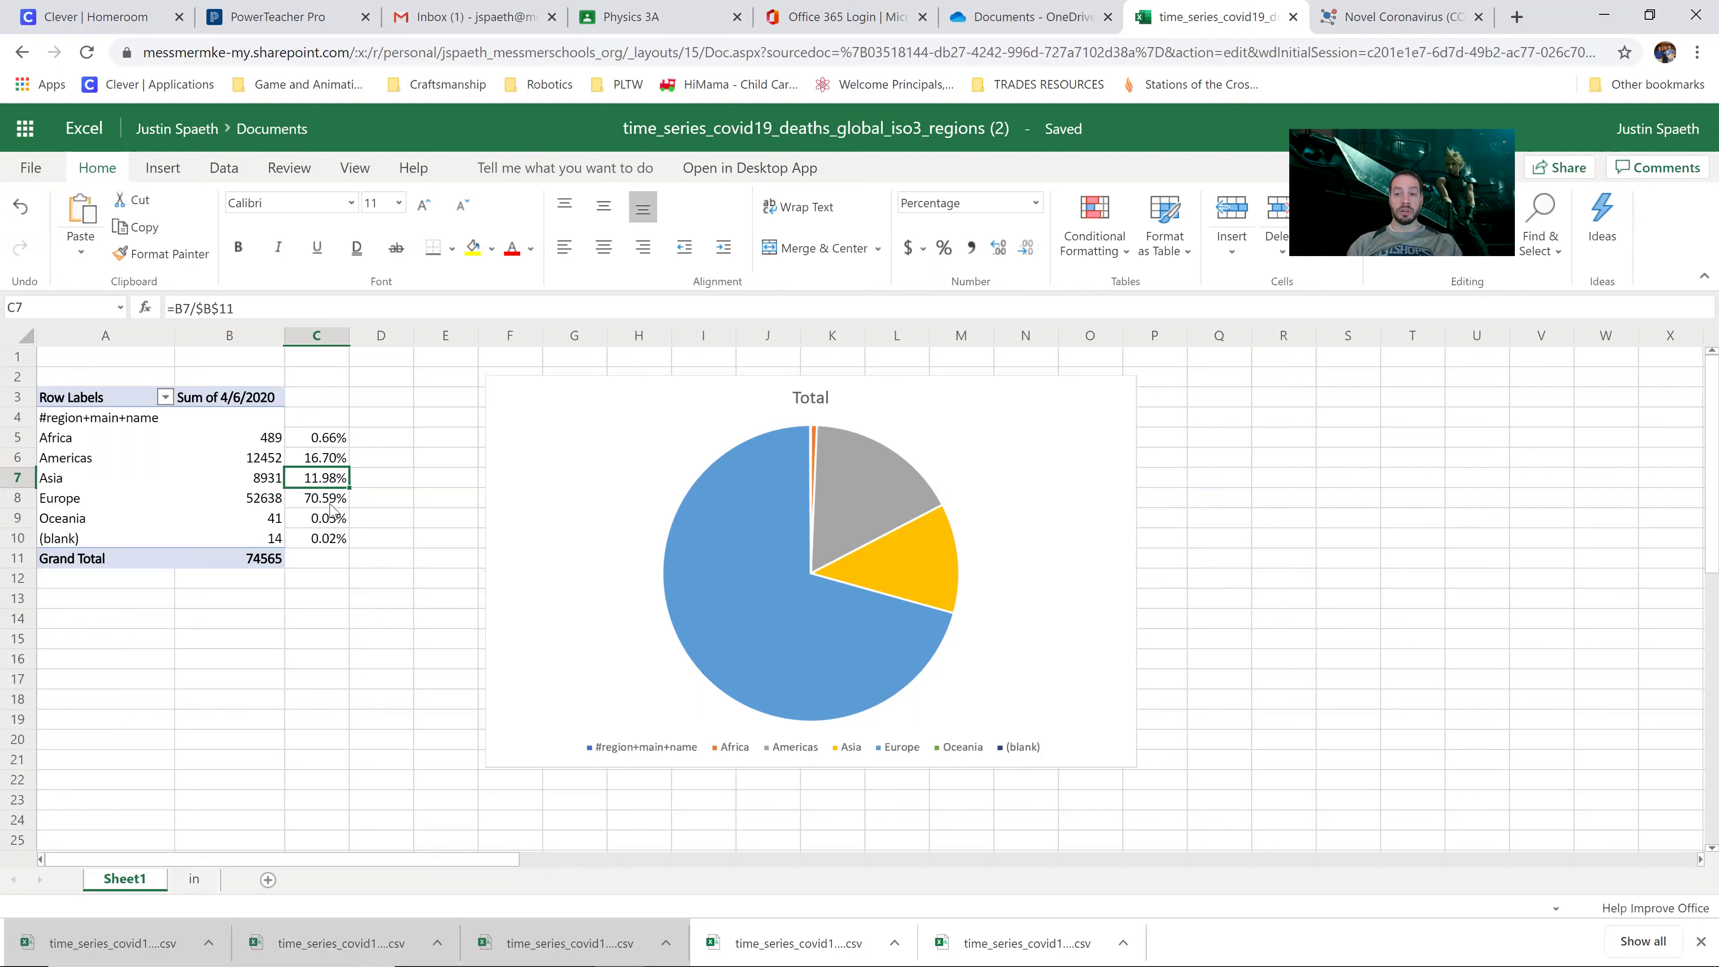
click(334, 502)
click(332, 481)
click(332, 500)
key(Up)
key(Down)
key(Up)
key(Down)
click(337, 479)
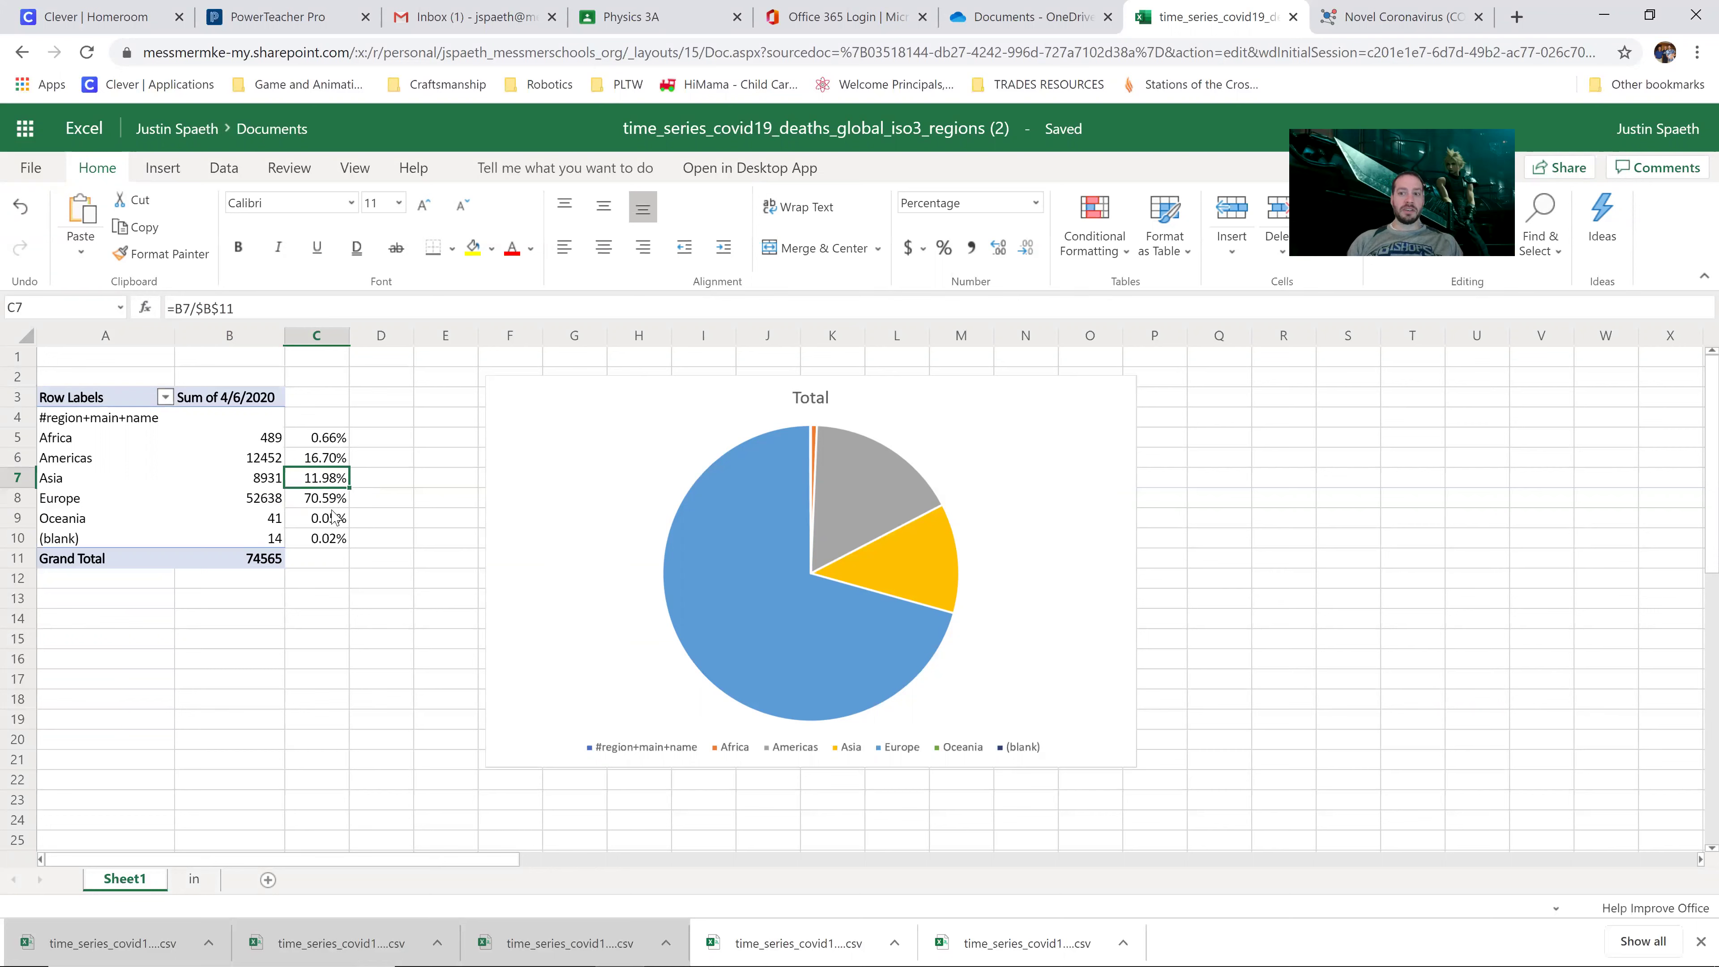
click(333, 499)
click(332, 475)
key(Down)
key(Up)
key(Down)
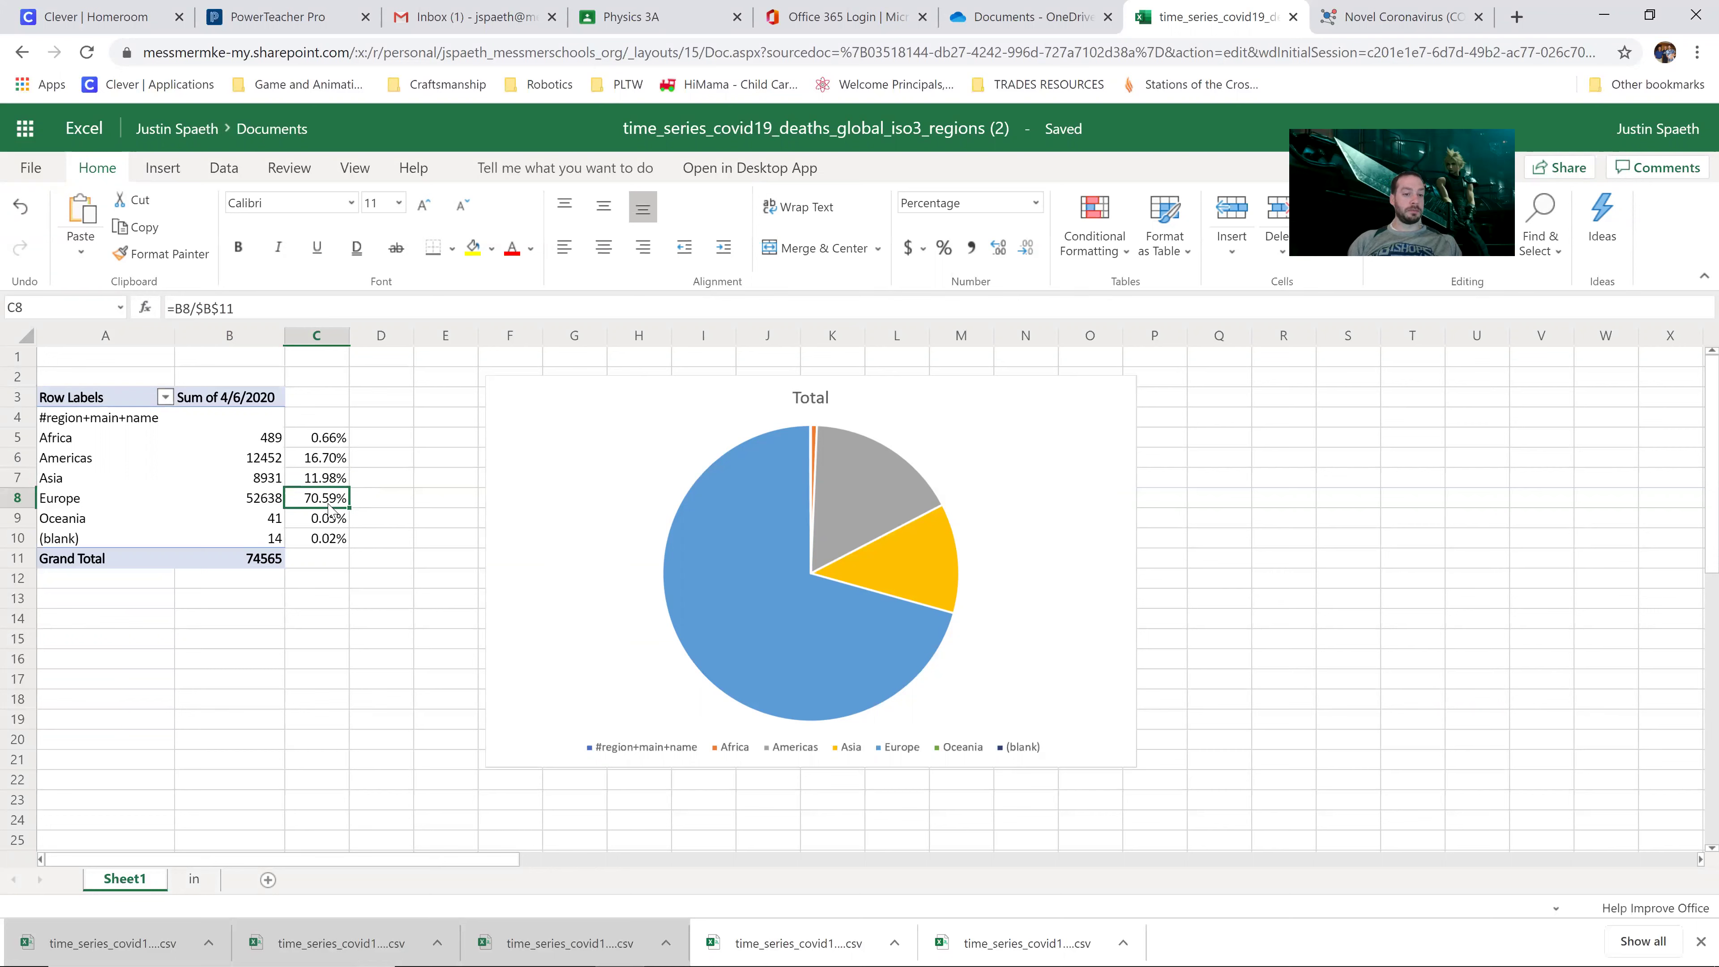
click(336, 478)
click(332, 503)
click(336, 481)
click(338, 501)
key(Up)
key(Up)
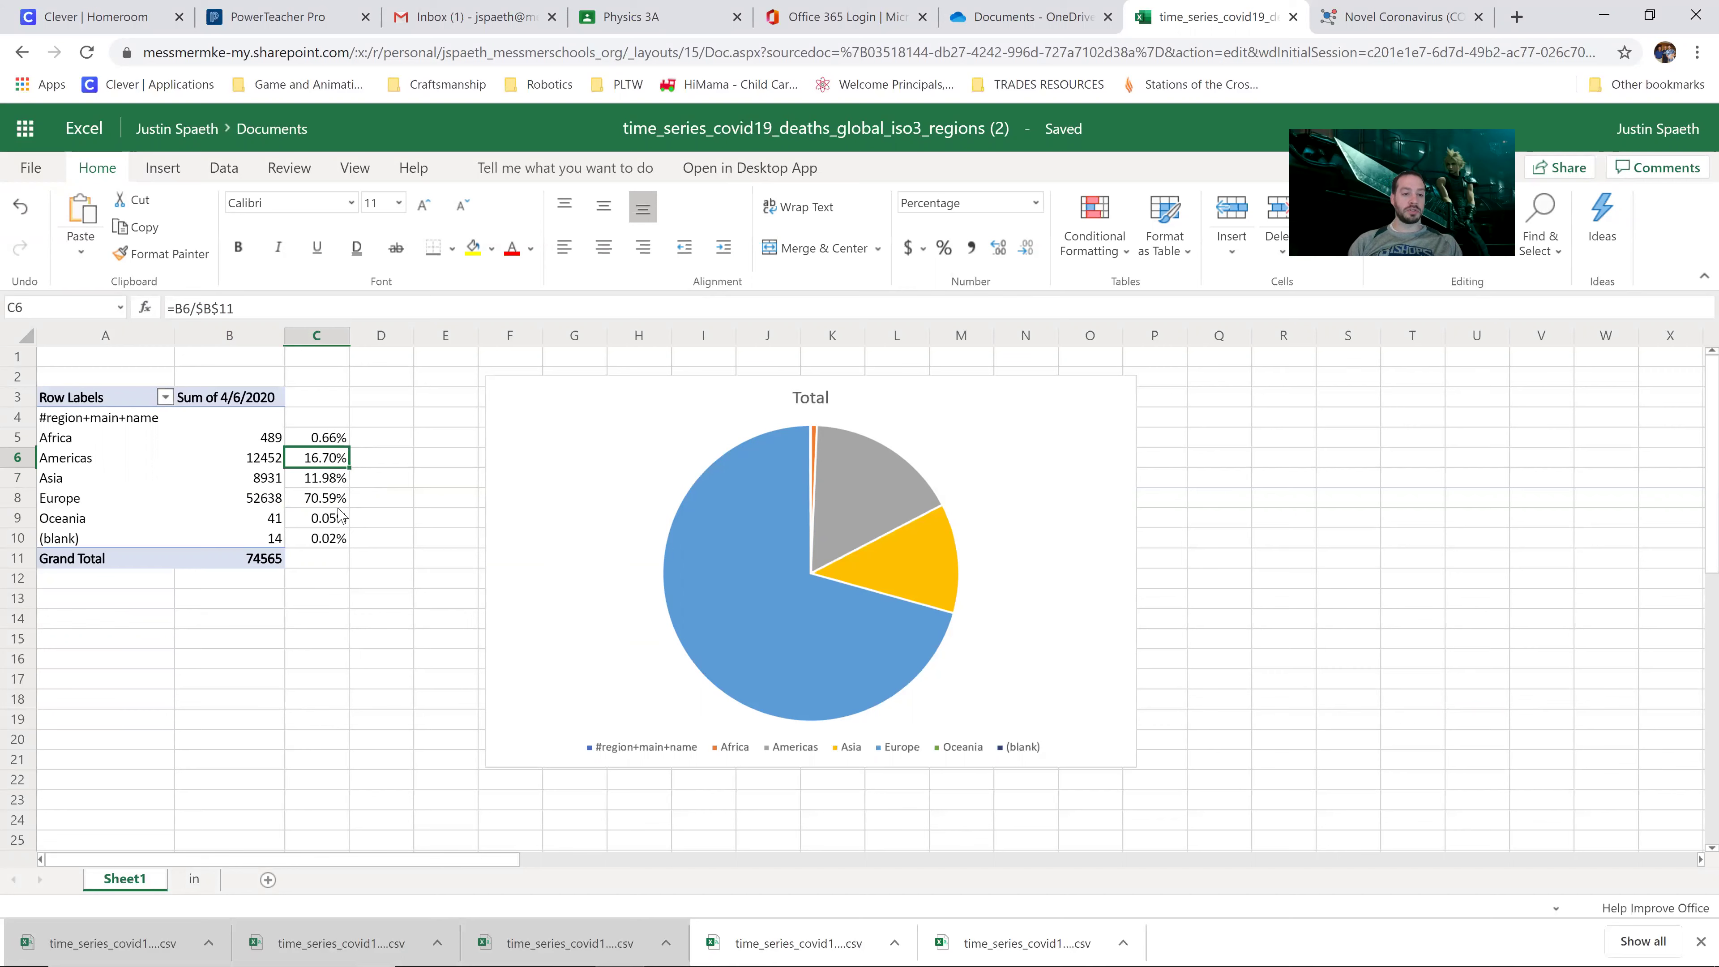
click(508, 513)
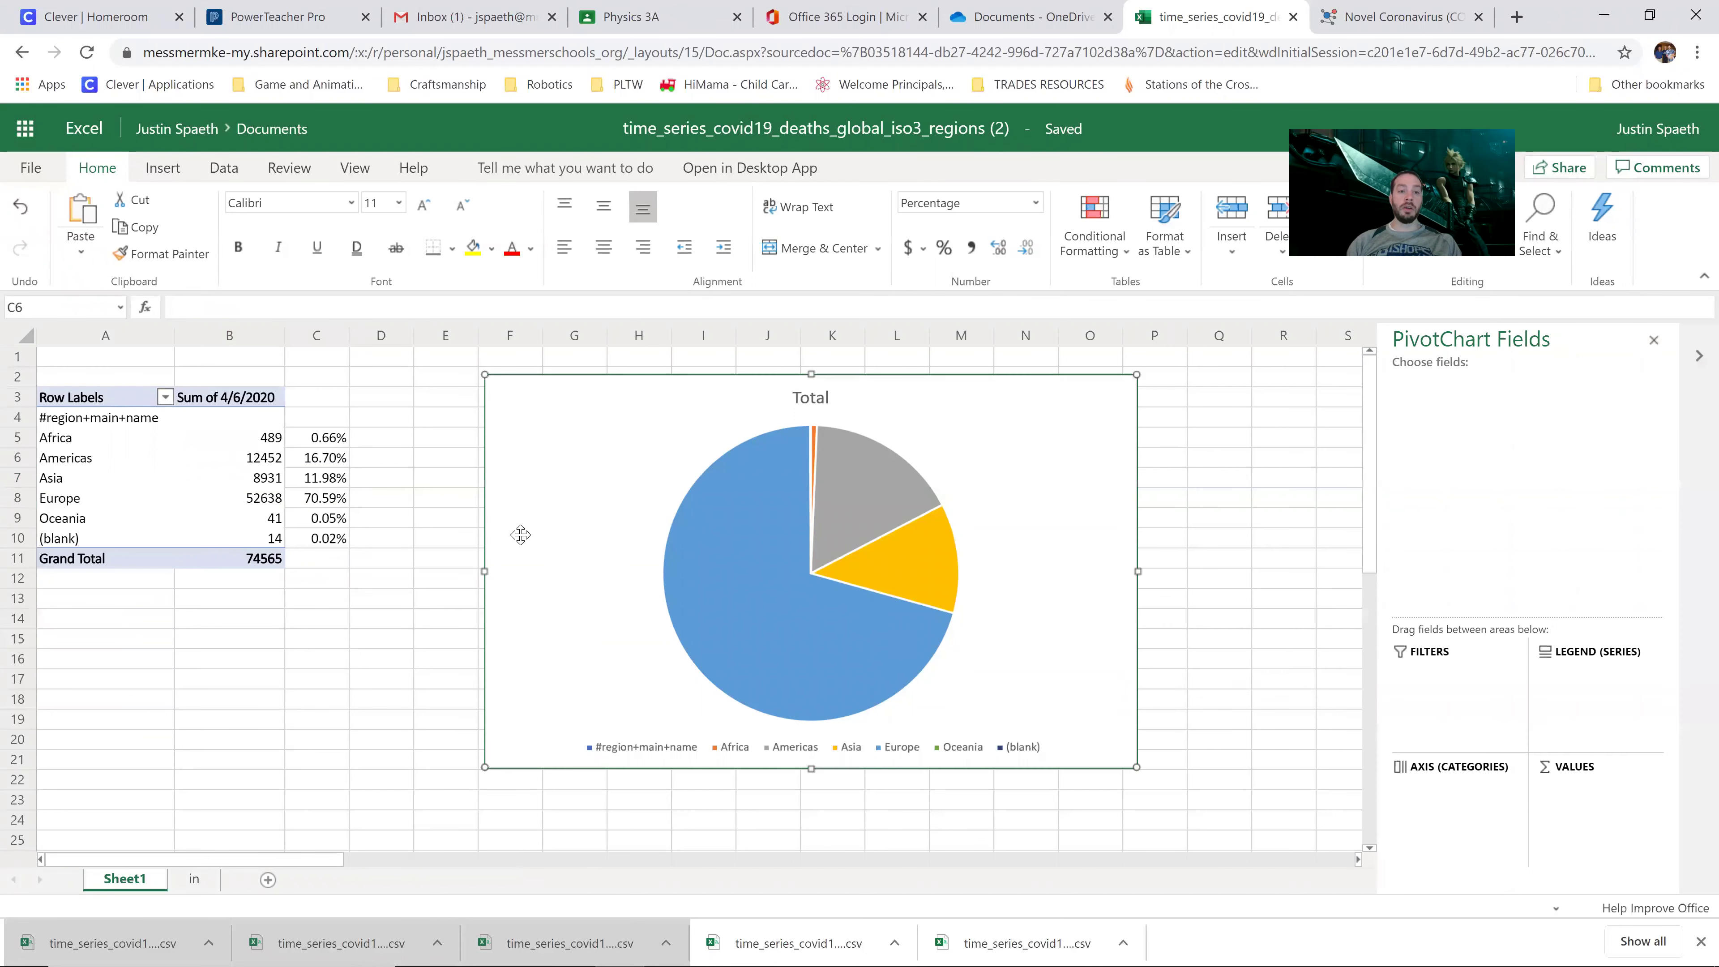
Step: Close the pivot workbook and open time_series_covid19_deaths_global_narrow (2) from OneDrive
click(1293, 16)
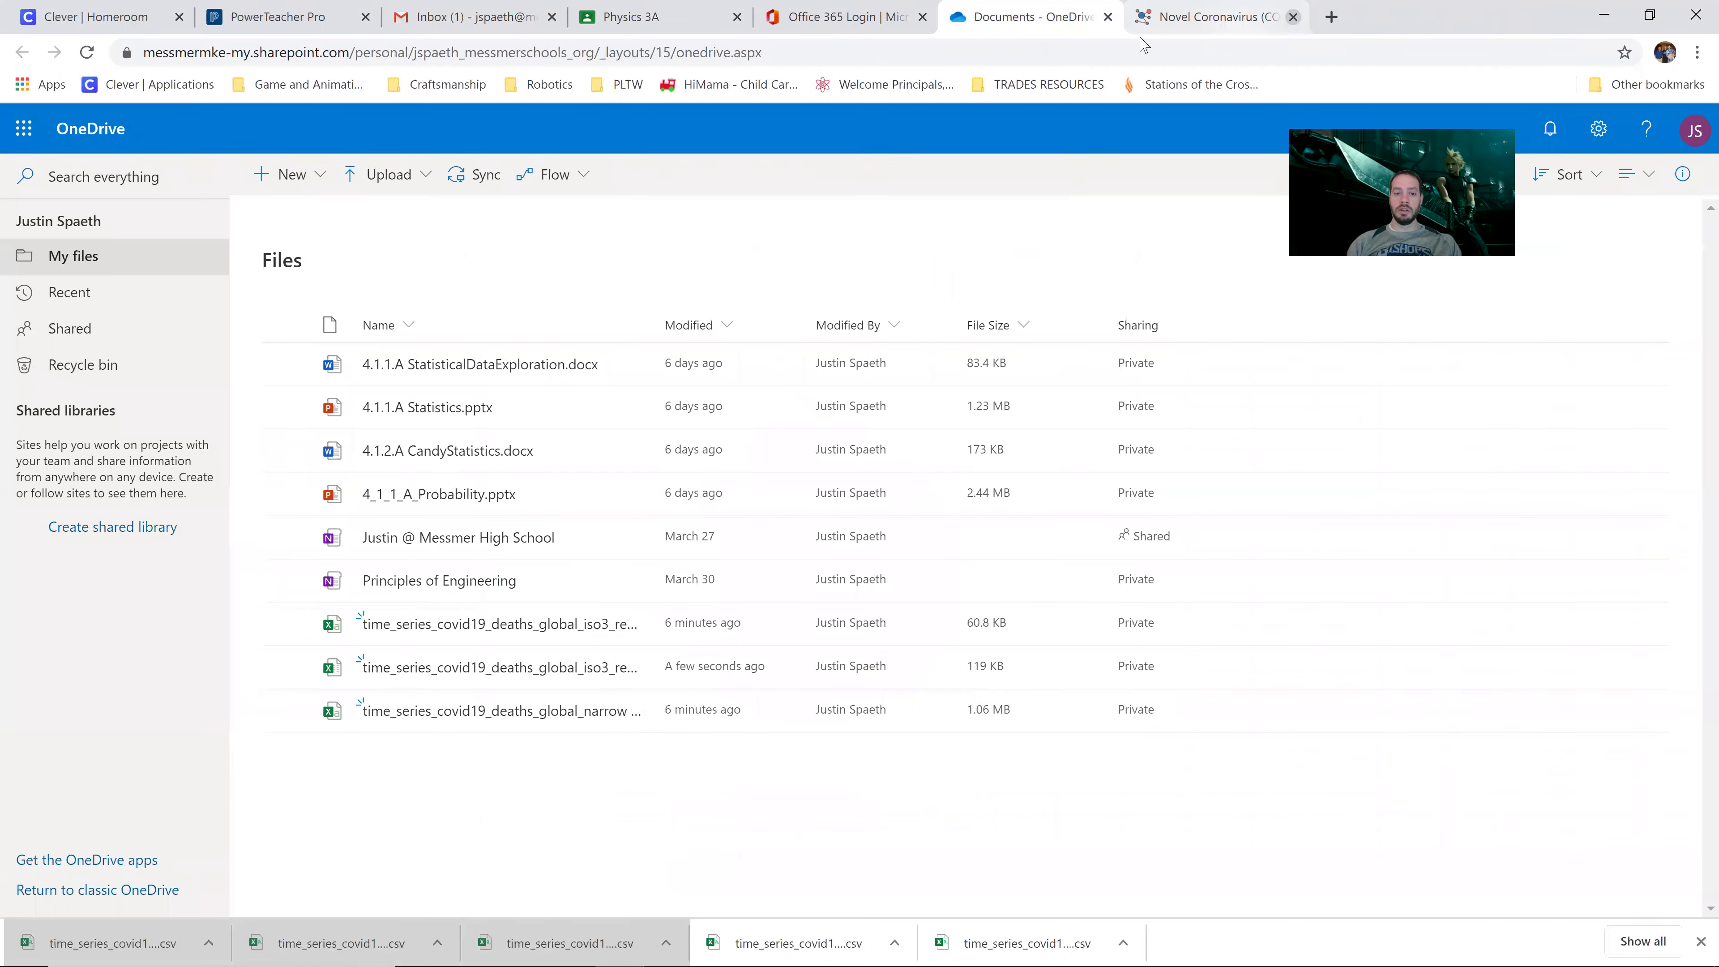
mouse_move(495, 722)
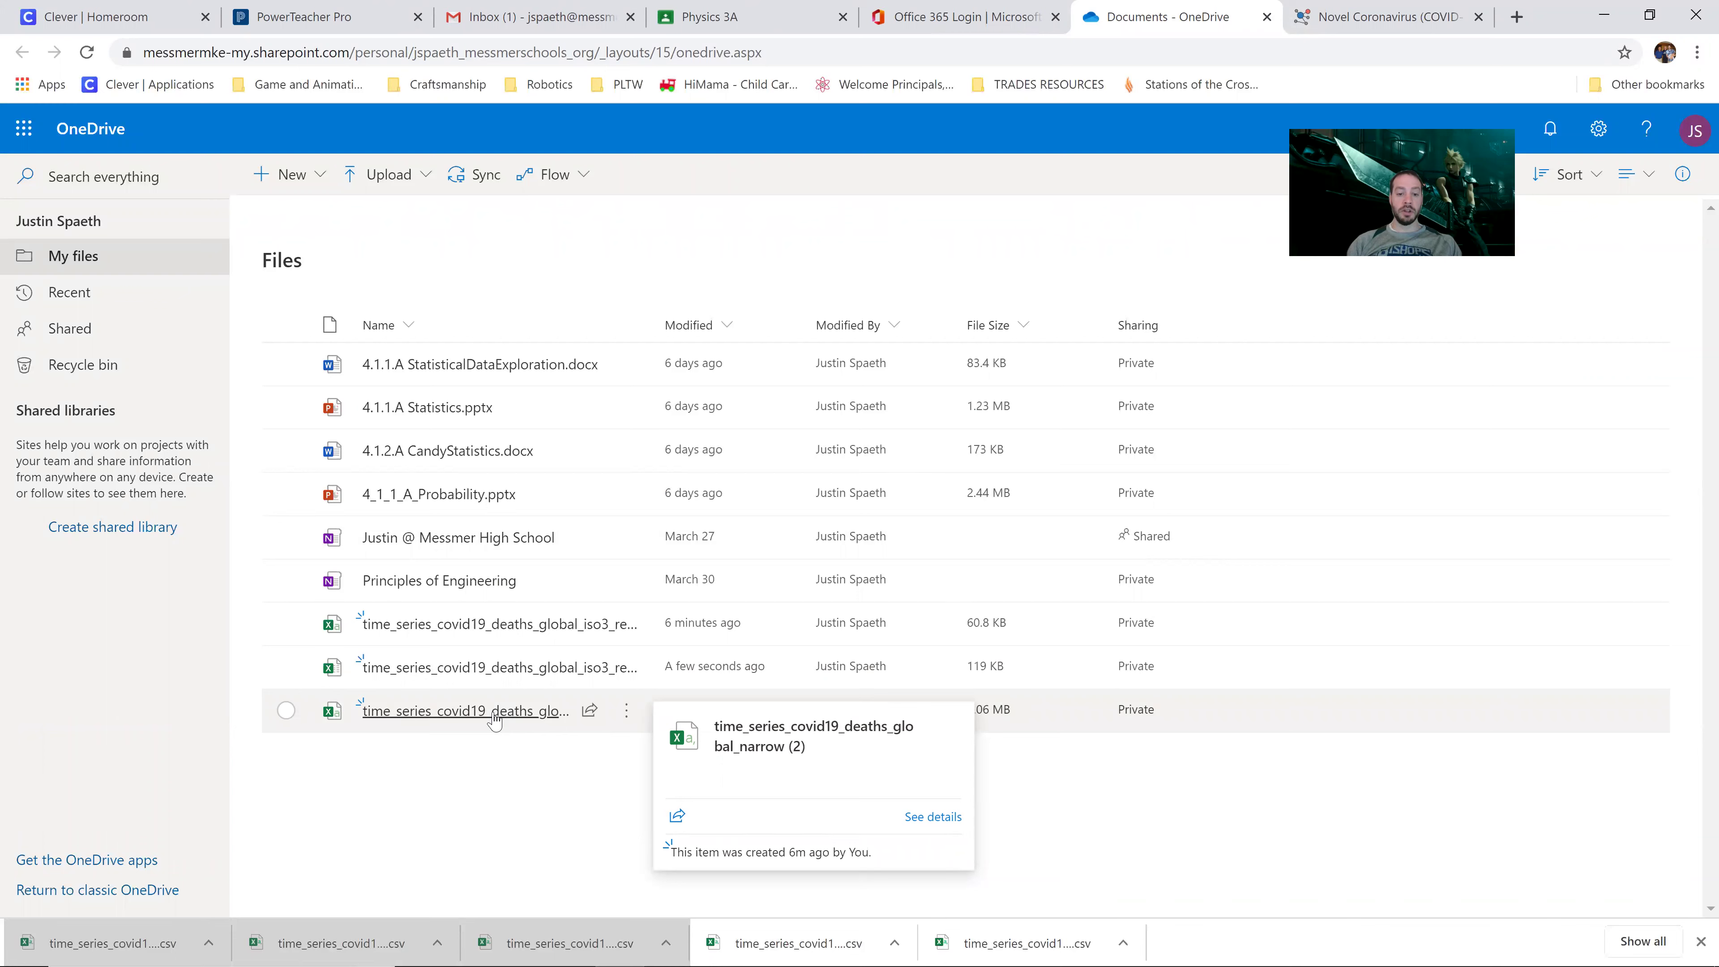
click(494, 719)
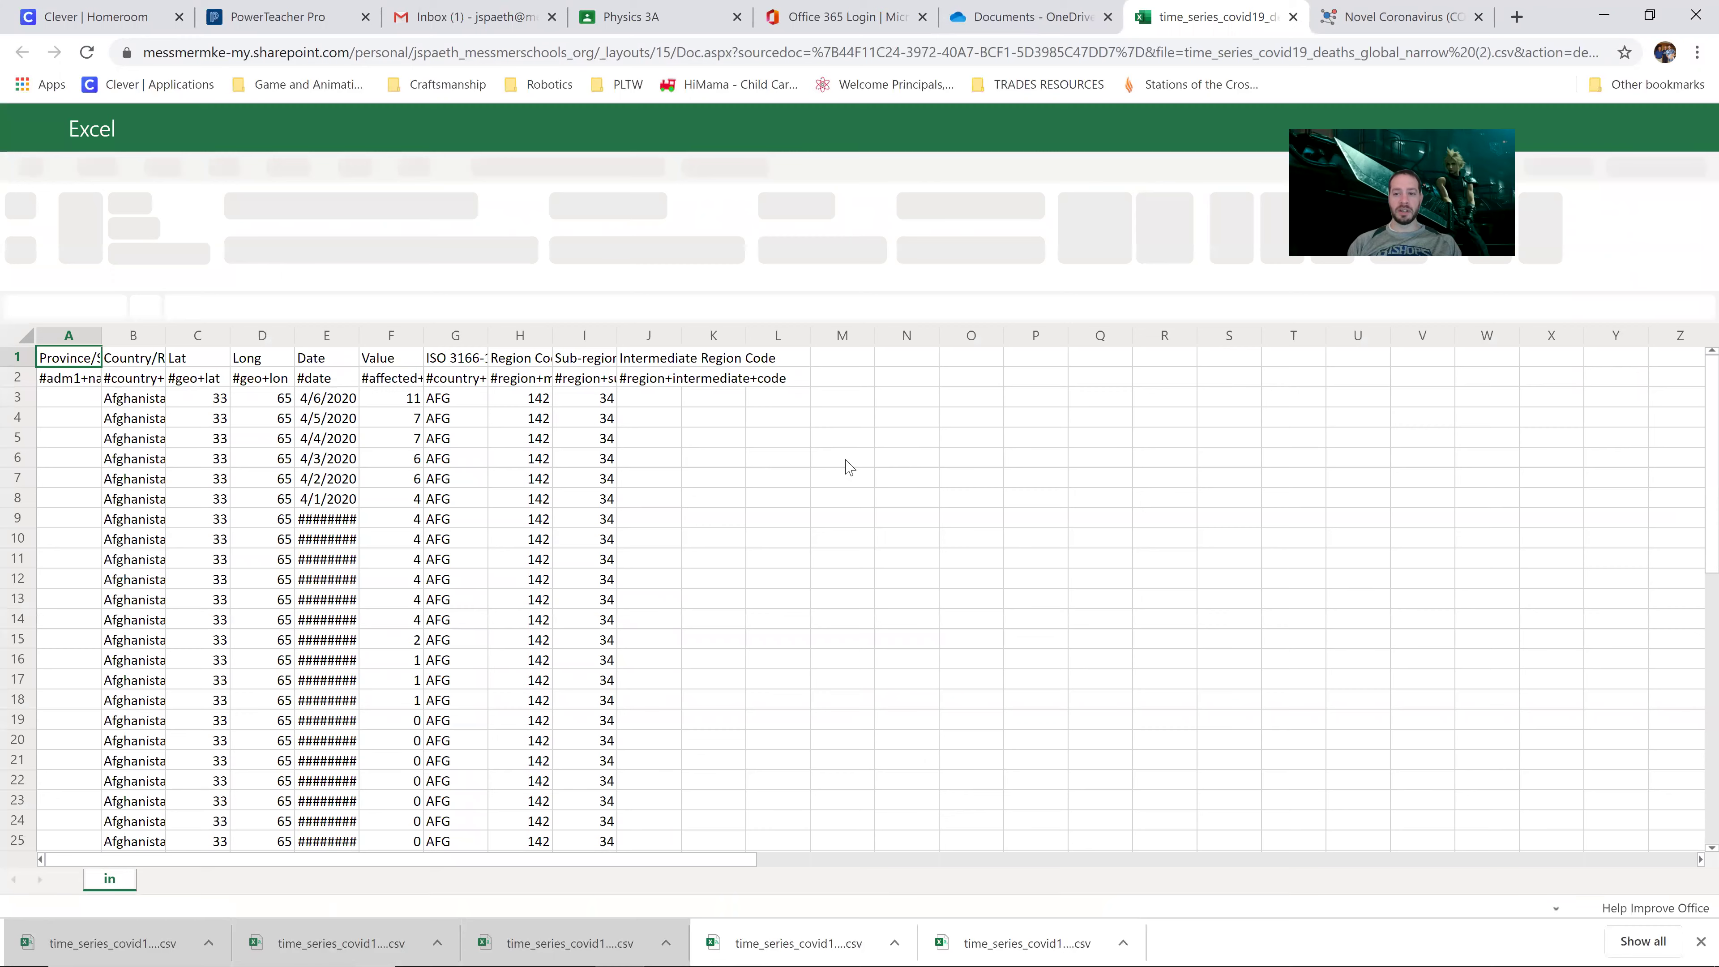
Step: Switch the file to editing, converting the CSV into an editable workbook
click(726, 474)
click(377, 306)
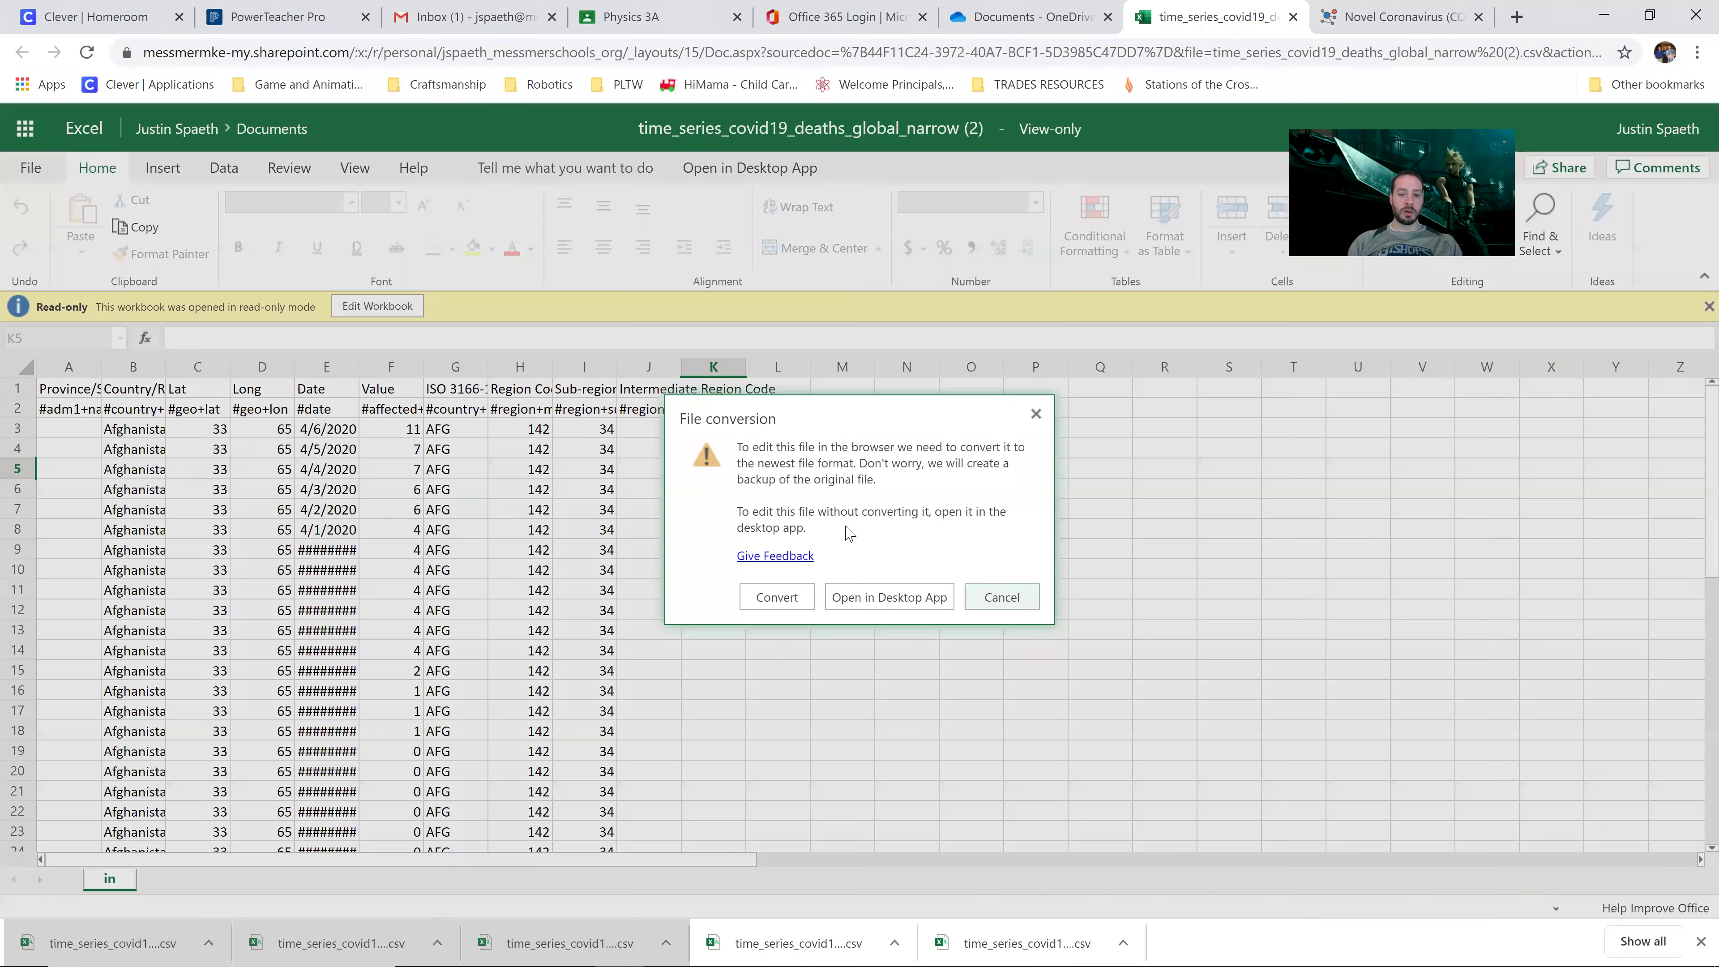
click(774, 598)
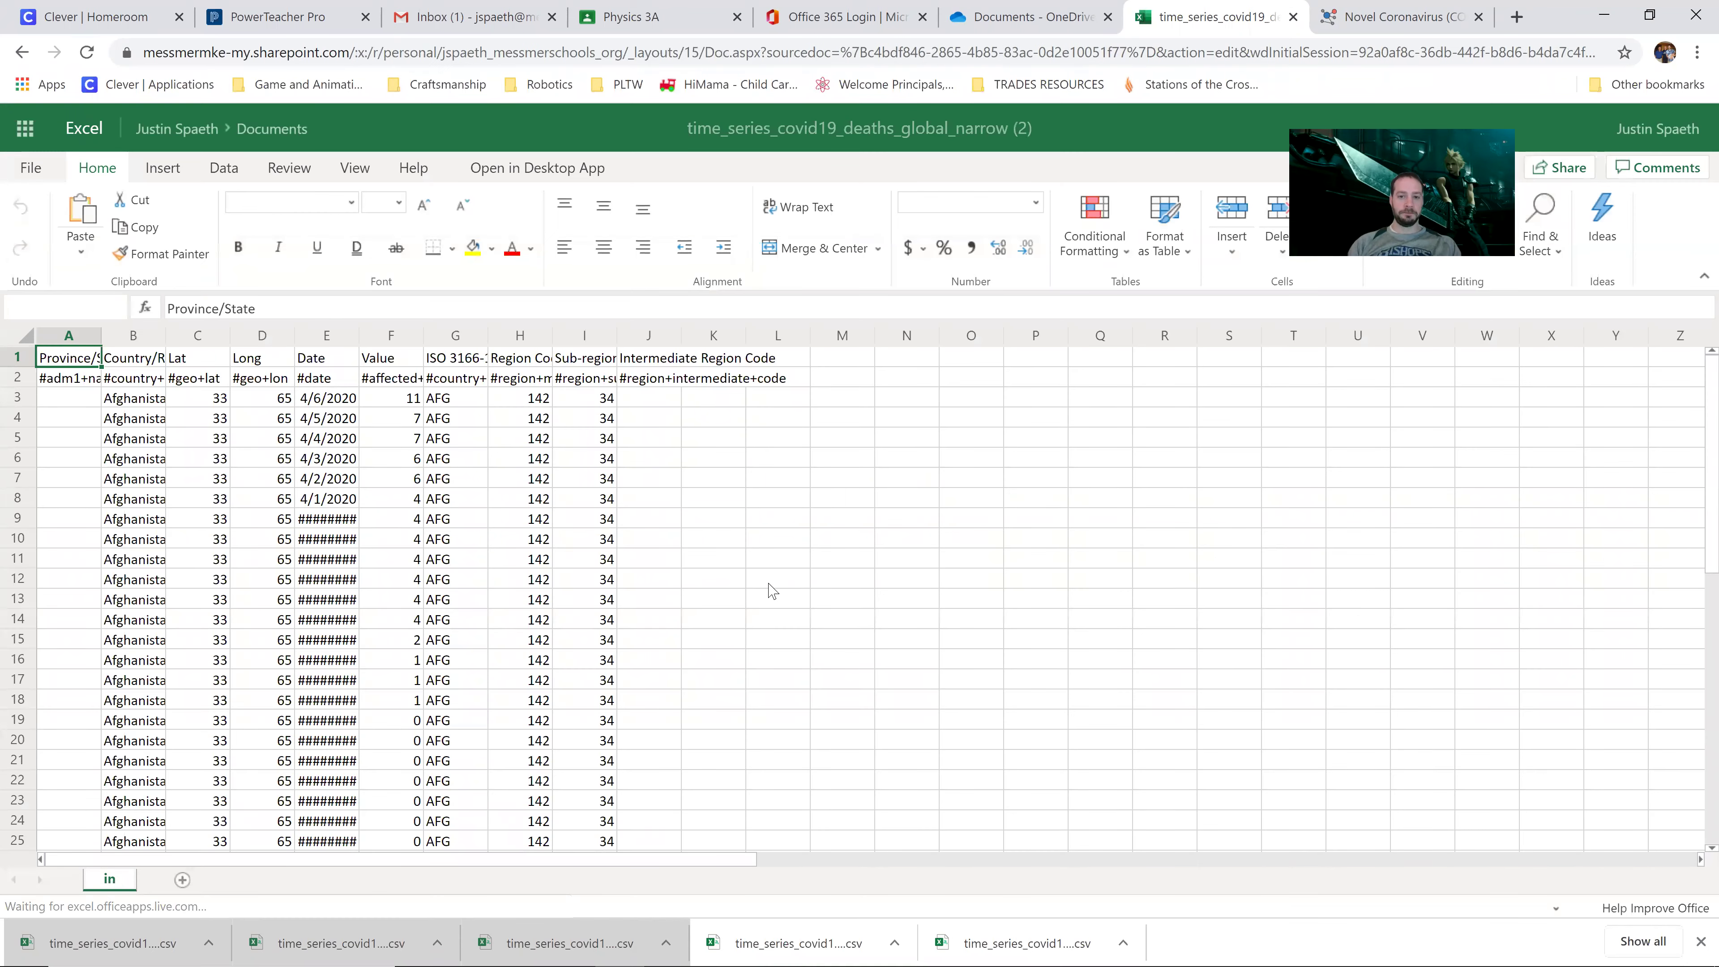
click(738, 457)
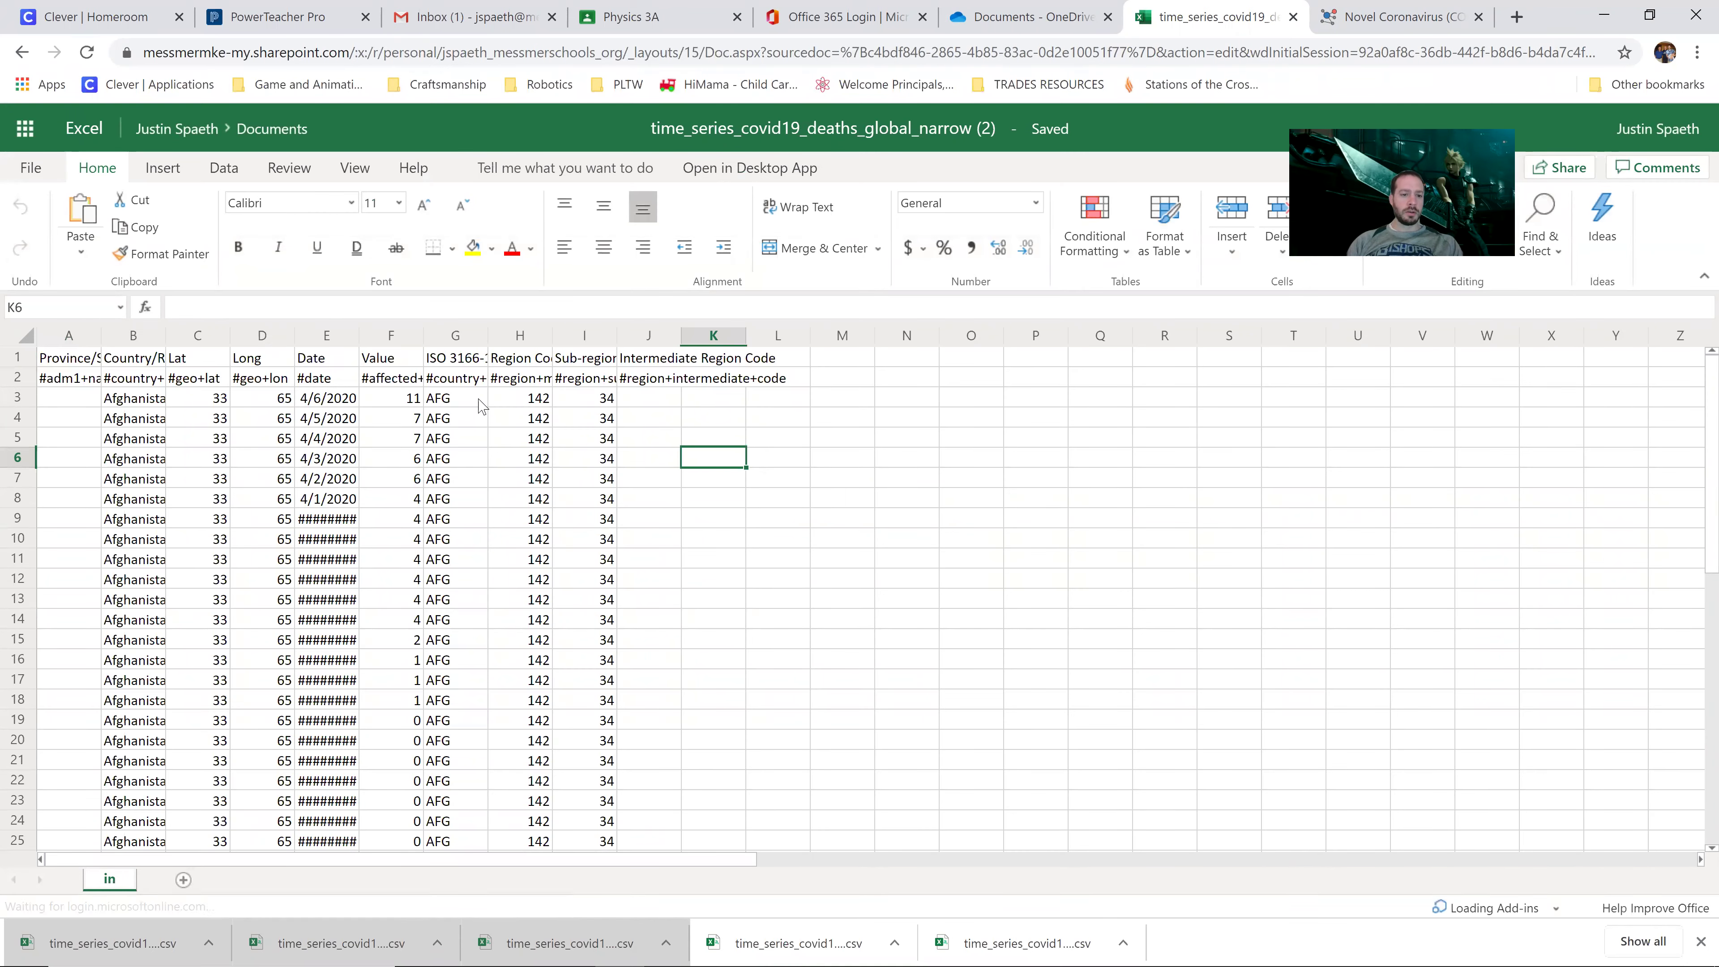
Step: AutoFit all columns so Country/Region, Date and Value headers show fully, then select row 1
click(28, 342)
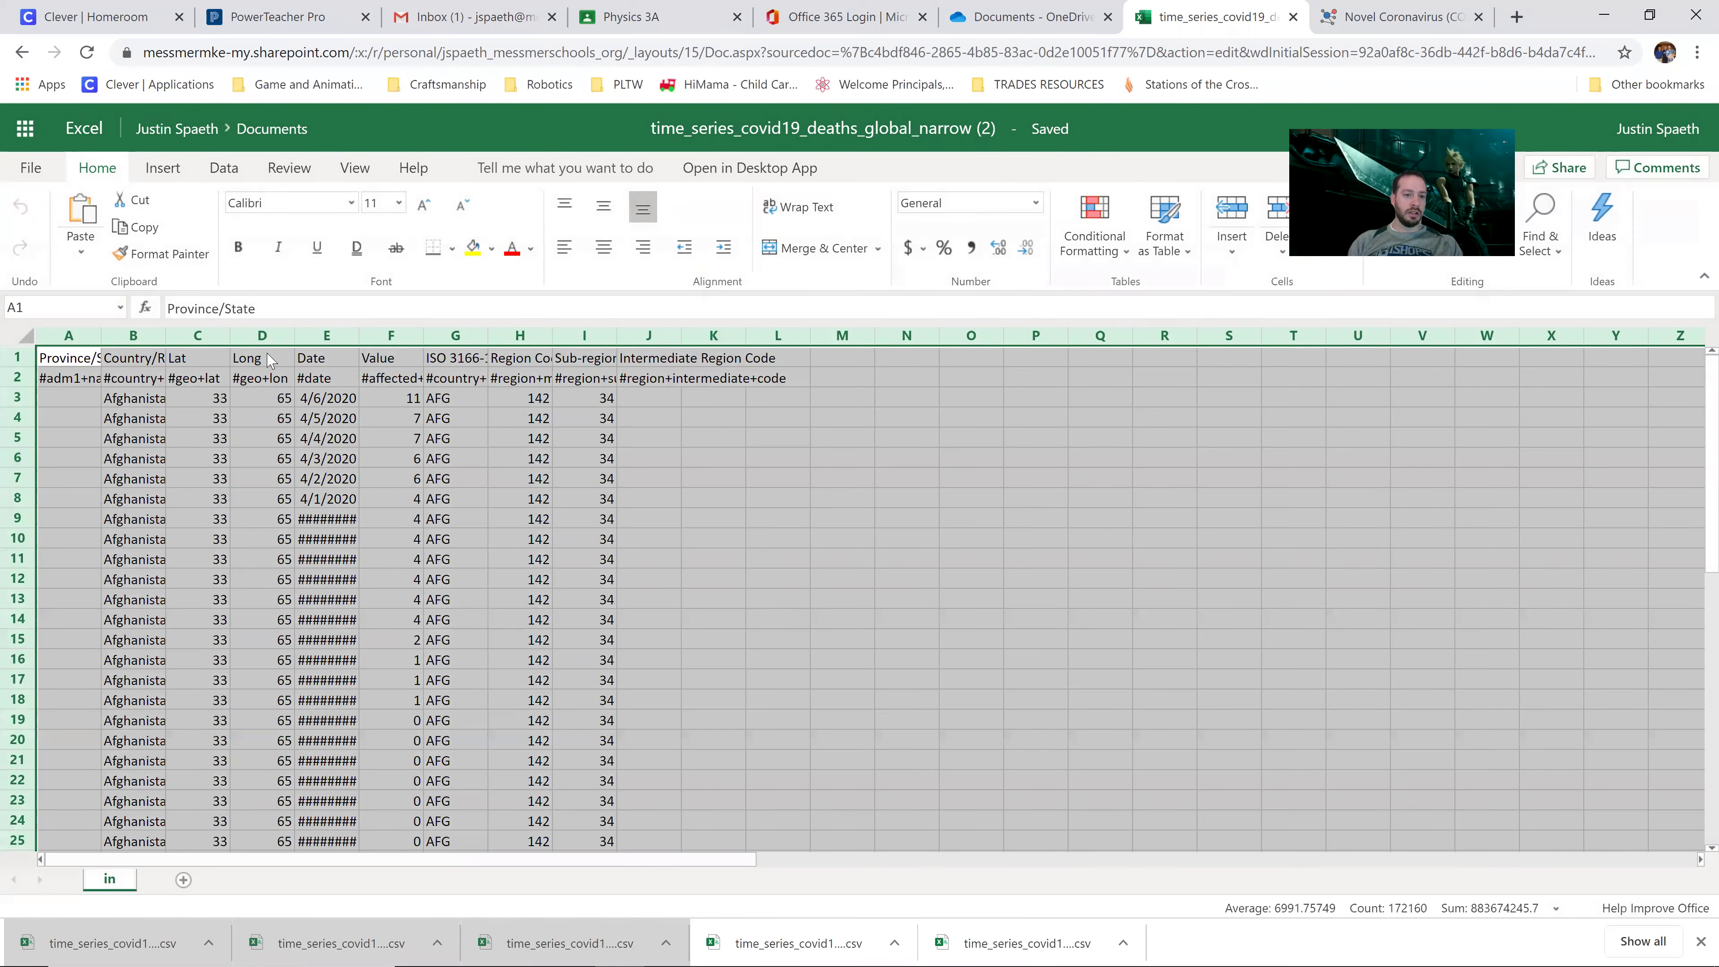
double_click(295, 337)
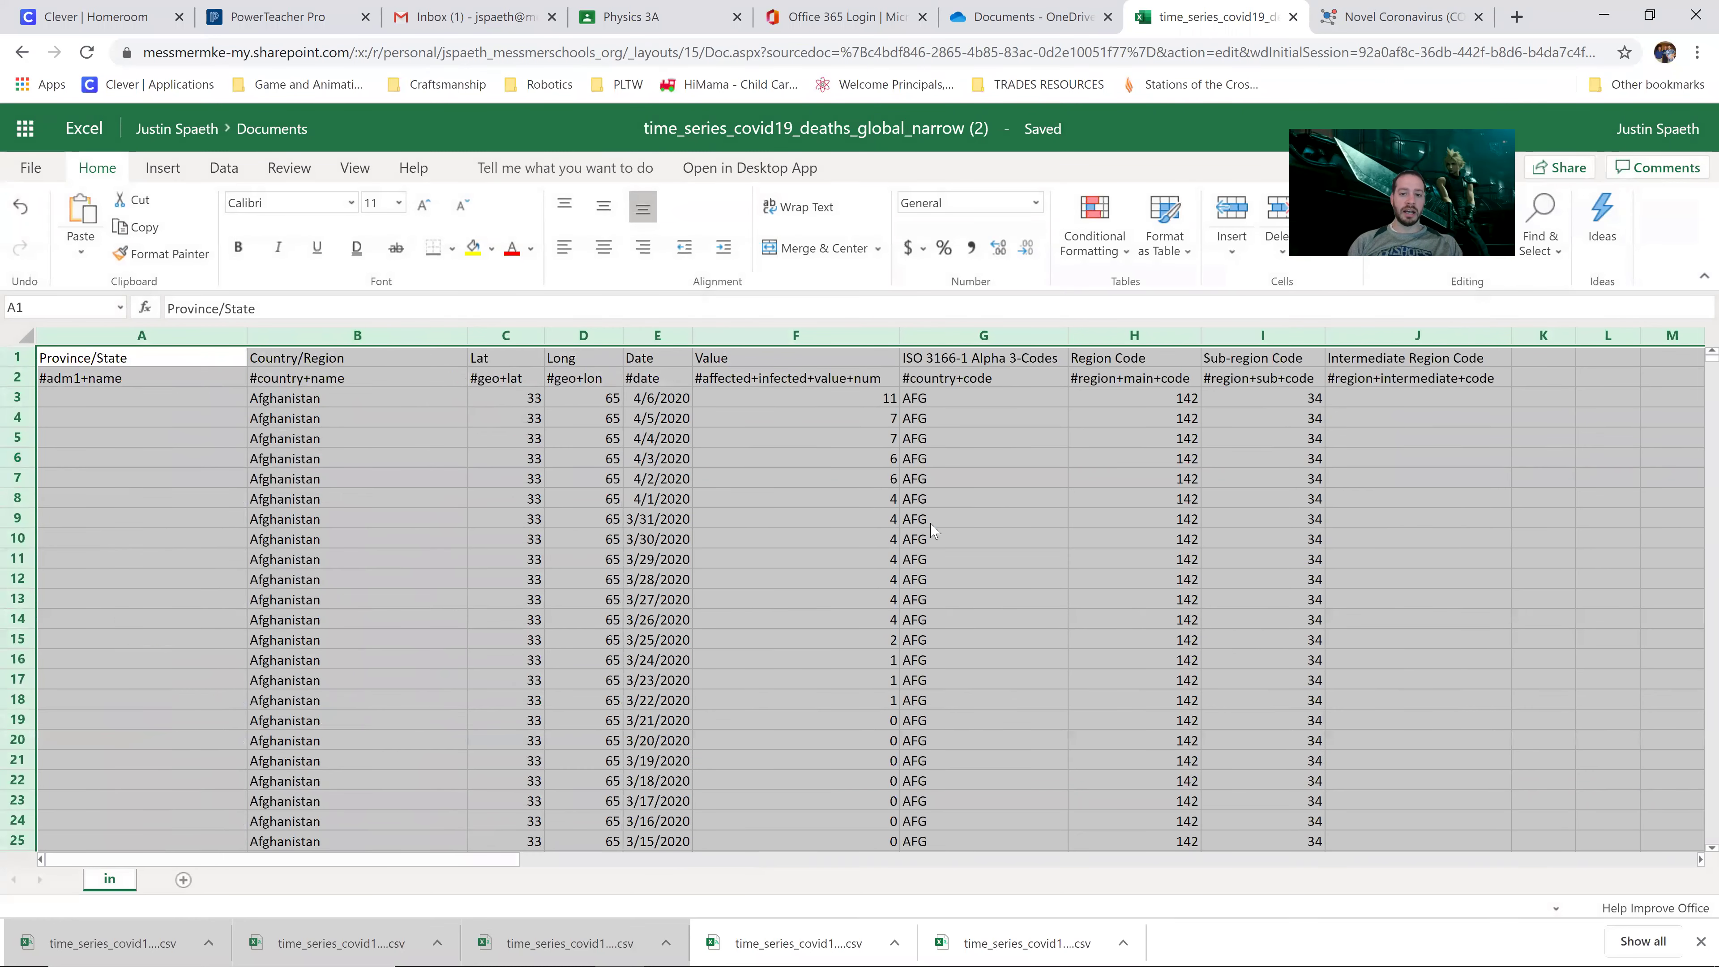
click(931, 523)
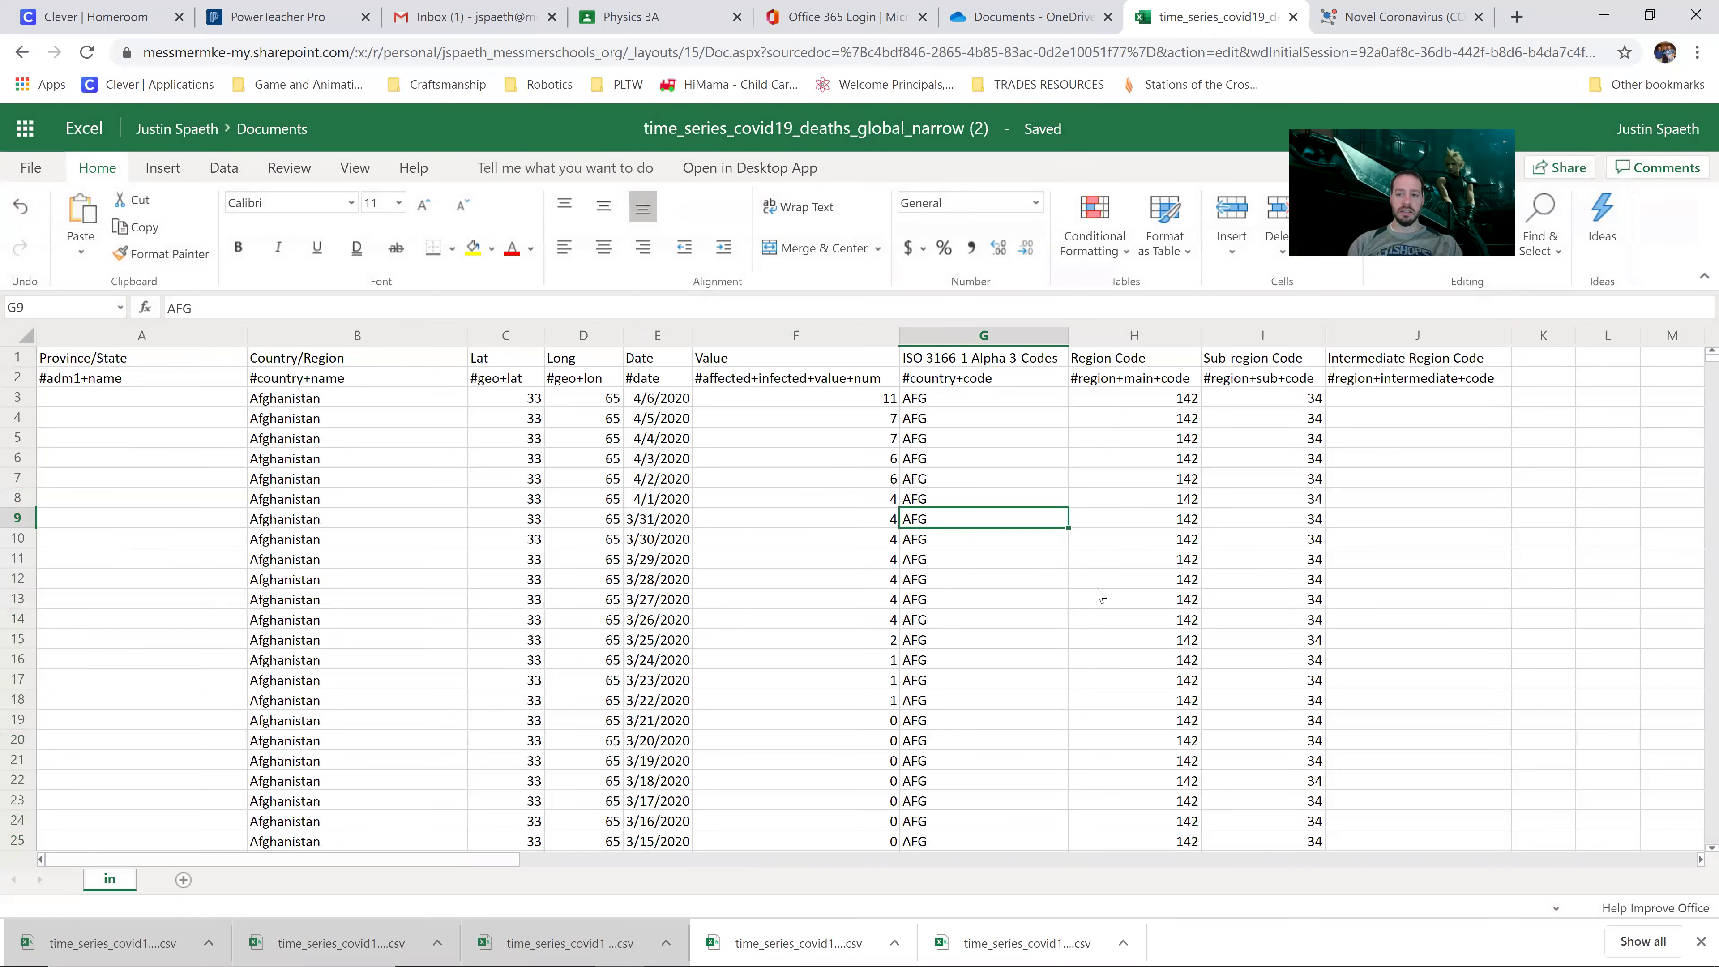
click(694, 859)
drag(536, 860, 30, 849)
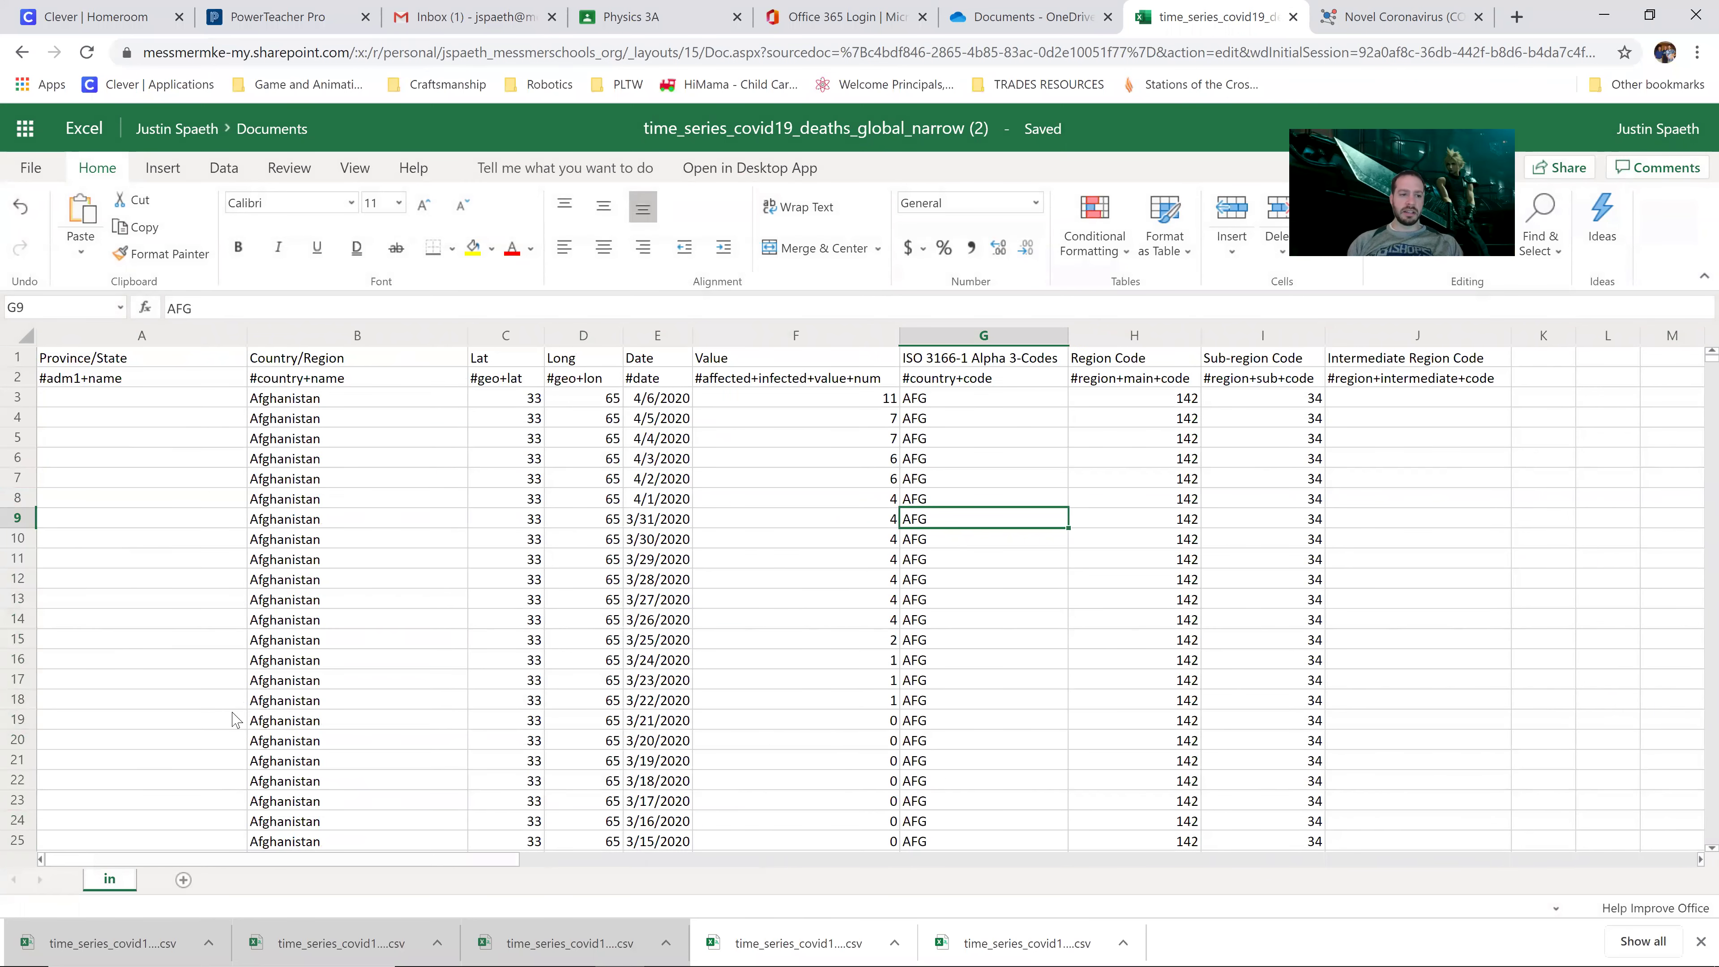
click(377, 459)
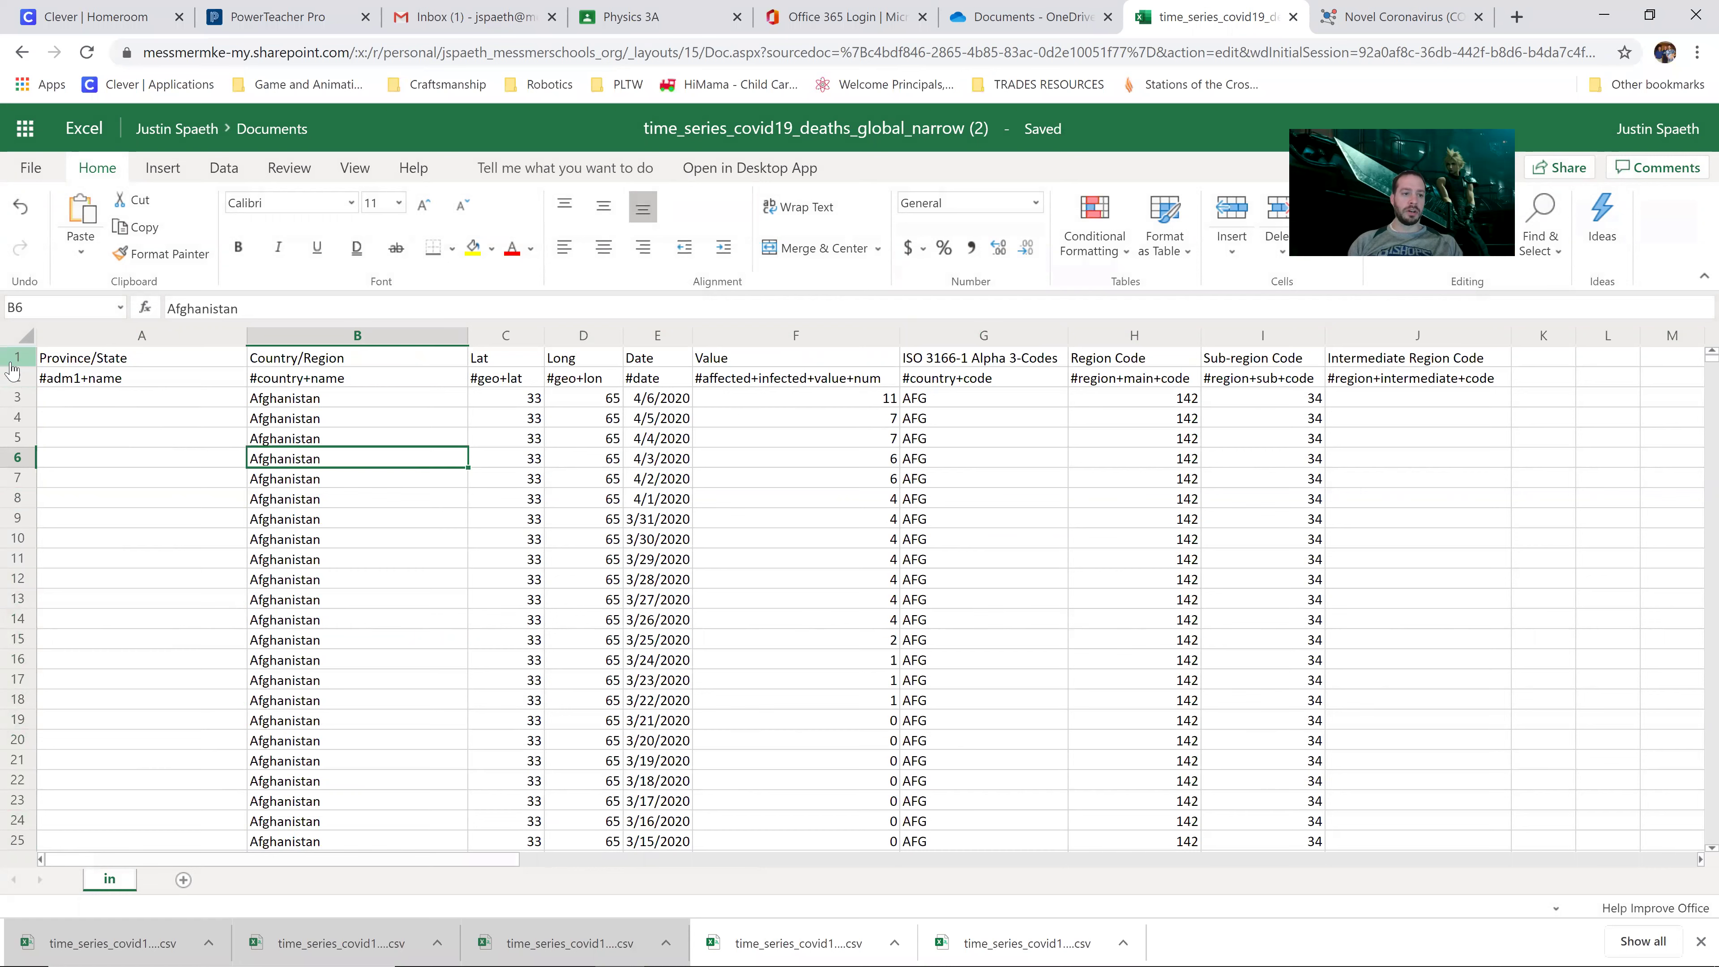
click(12, 359)
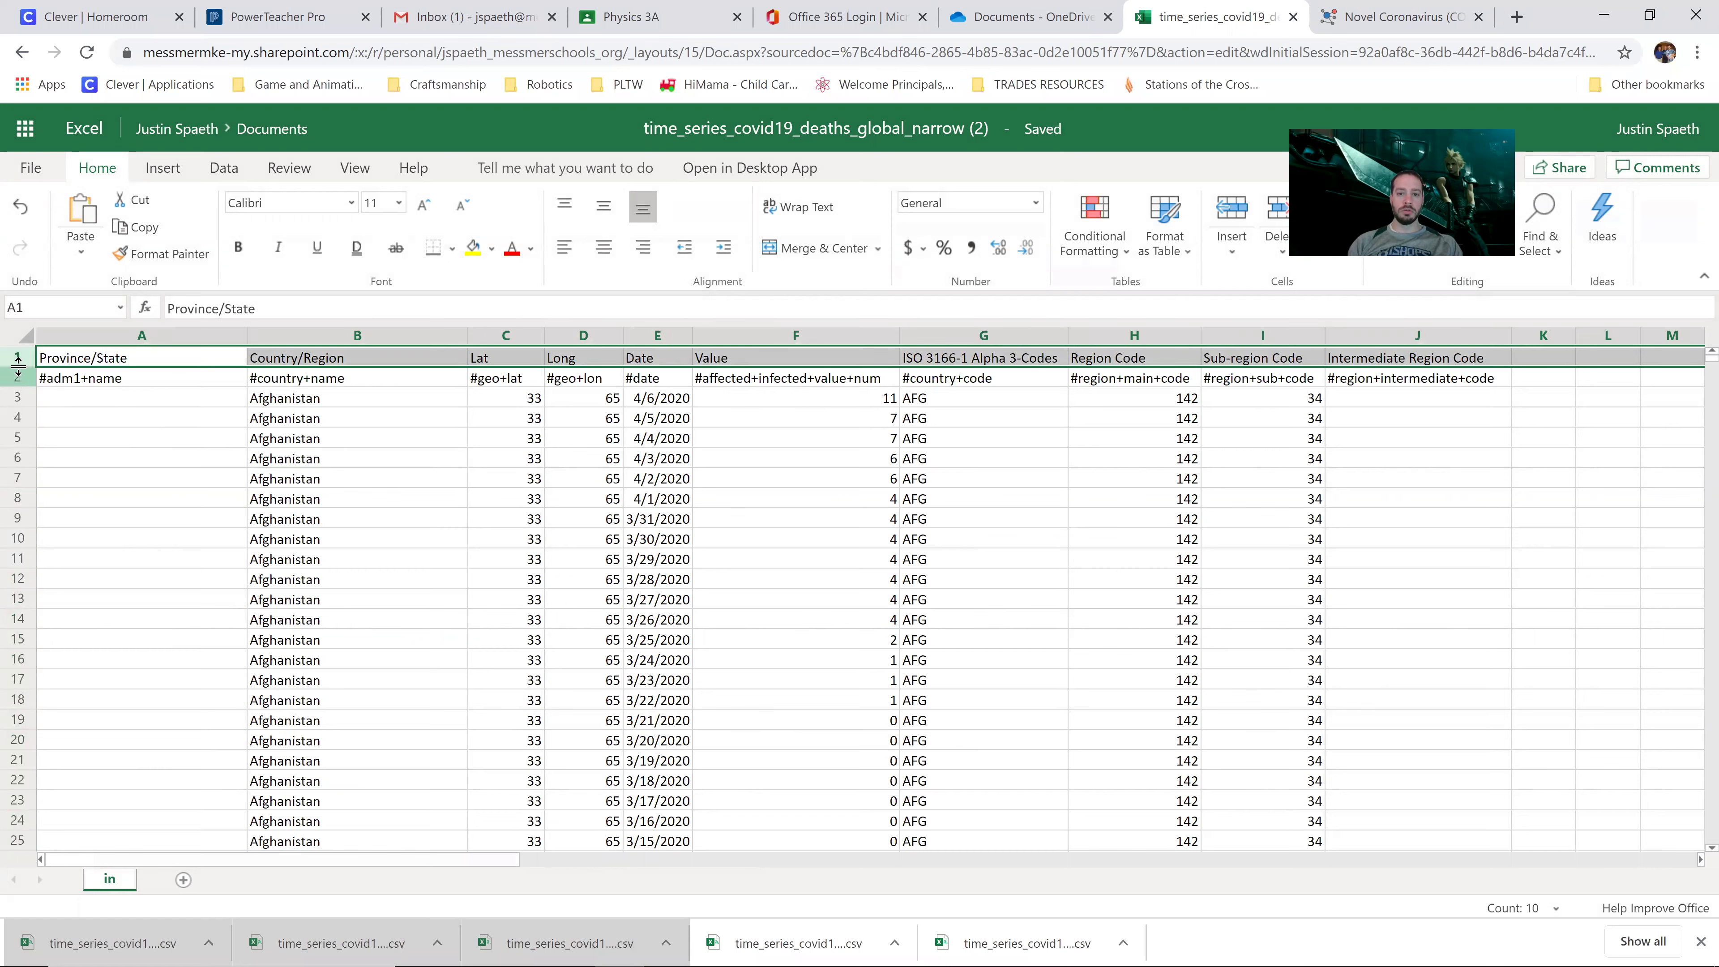
click(225, 169)
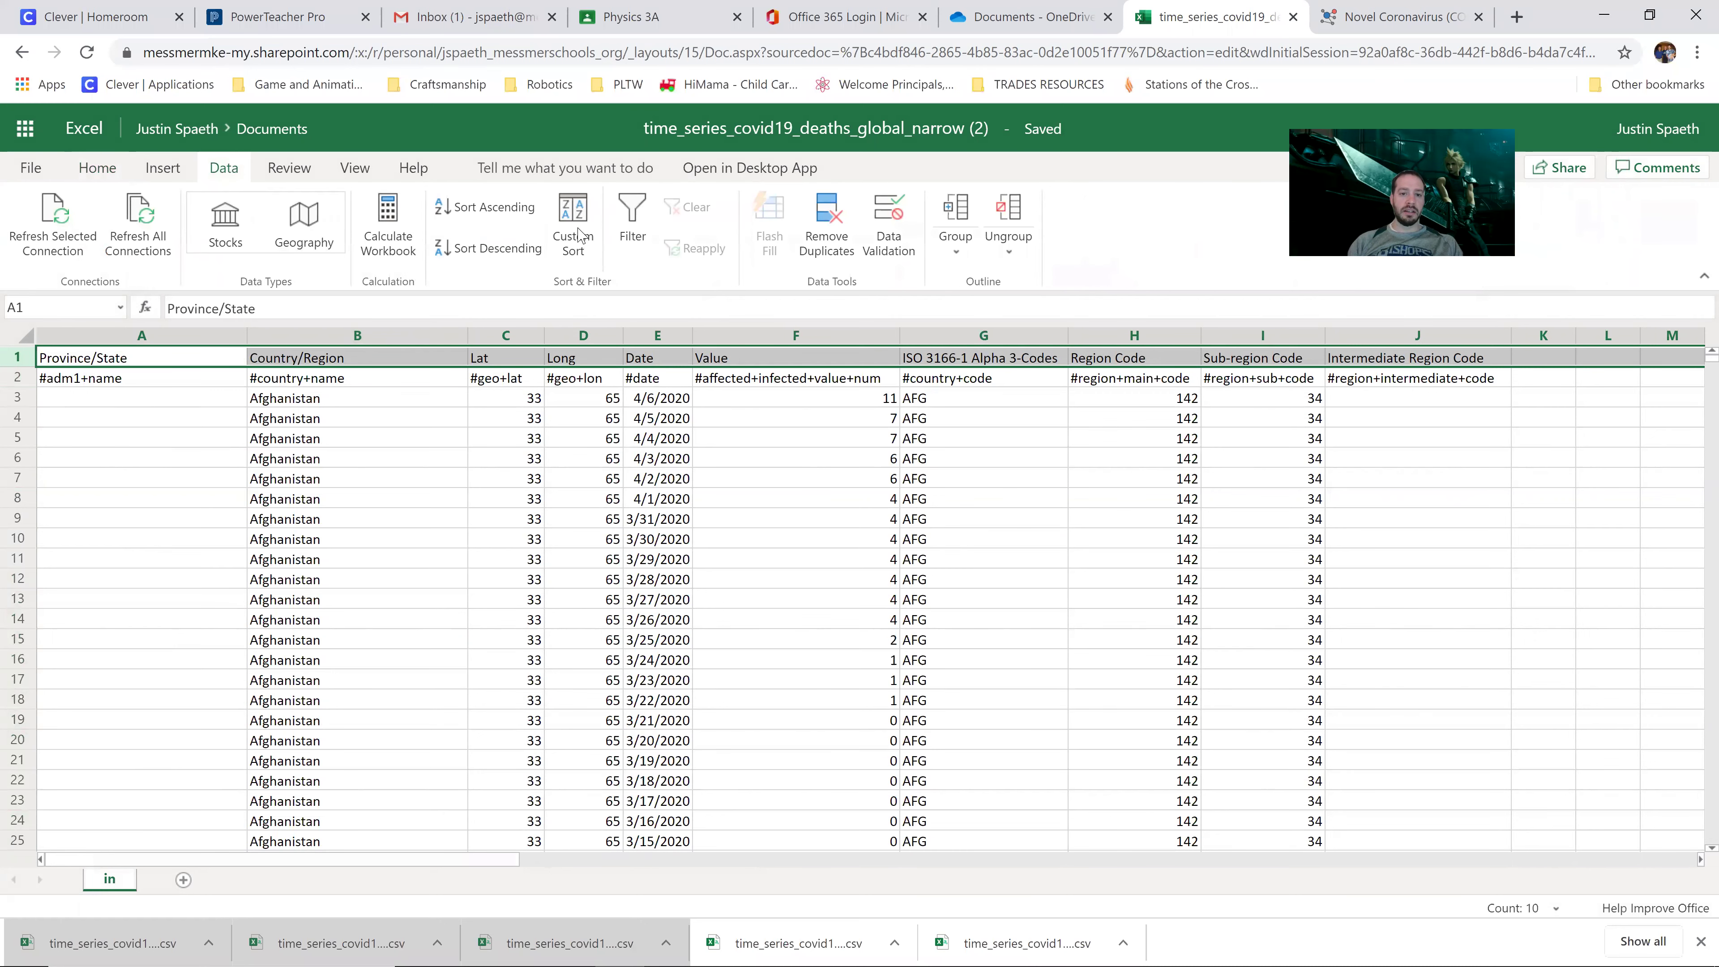
Step: Turn on filter buttons for the header row
click(633, 222)
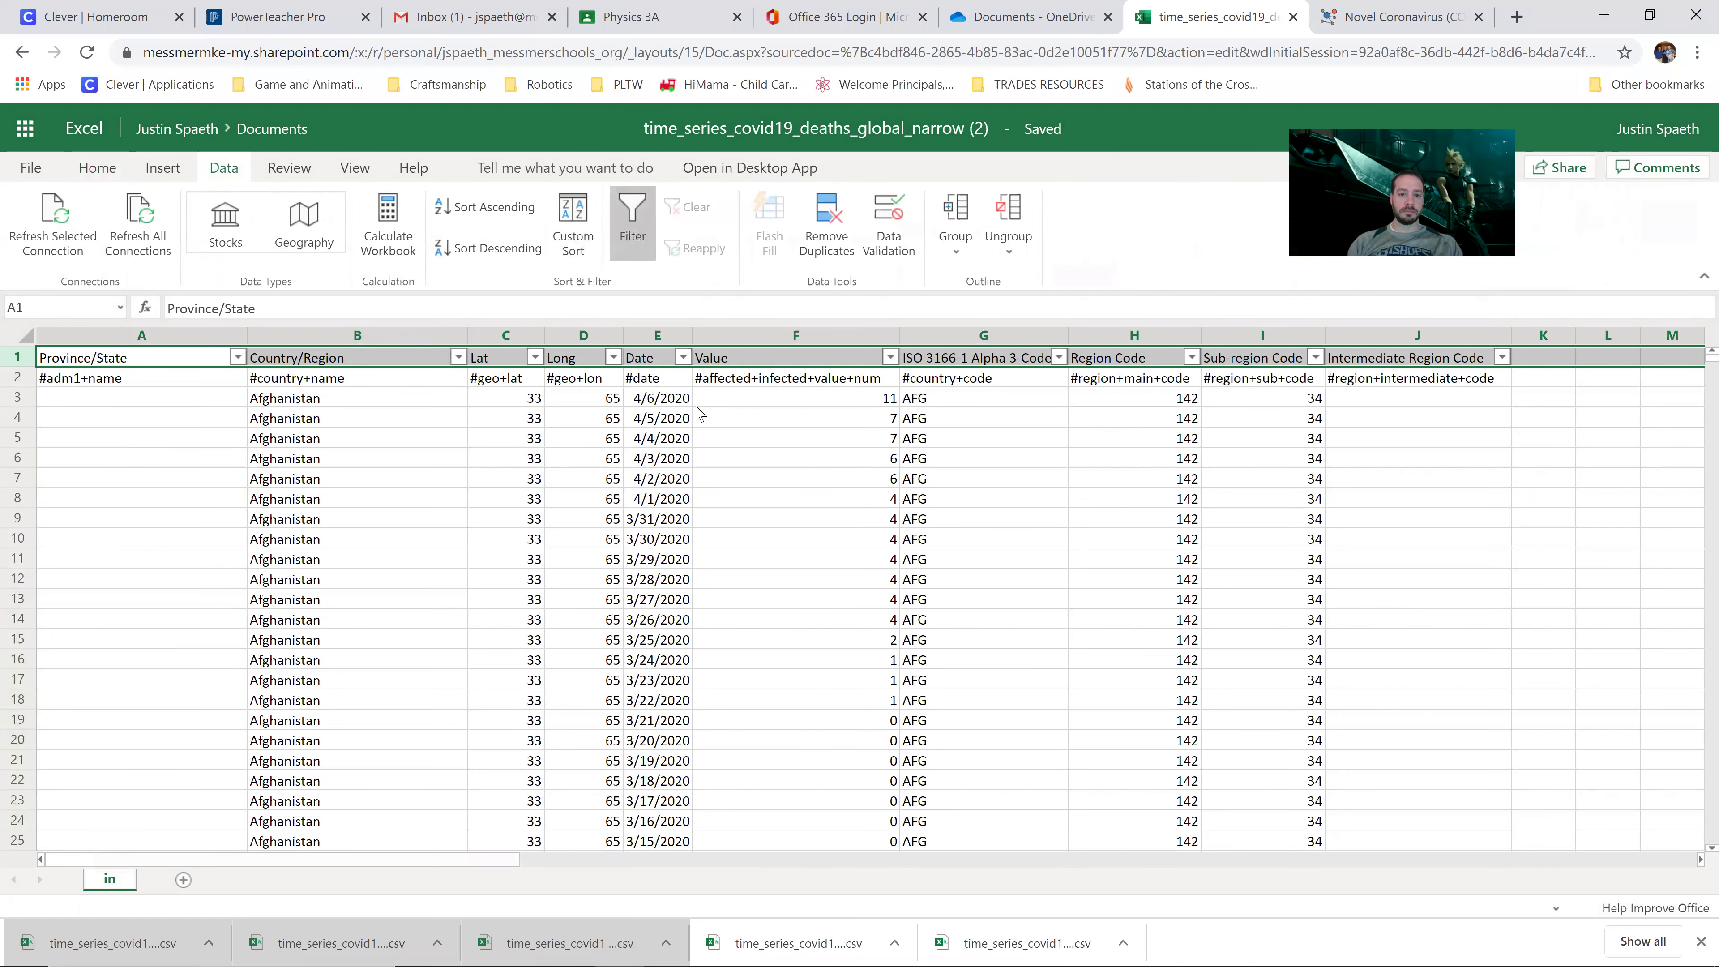
click(878, 525)
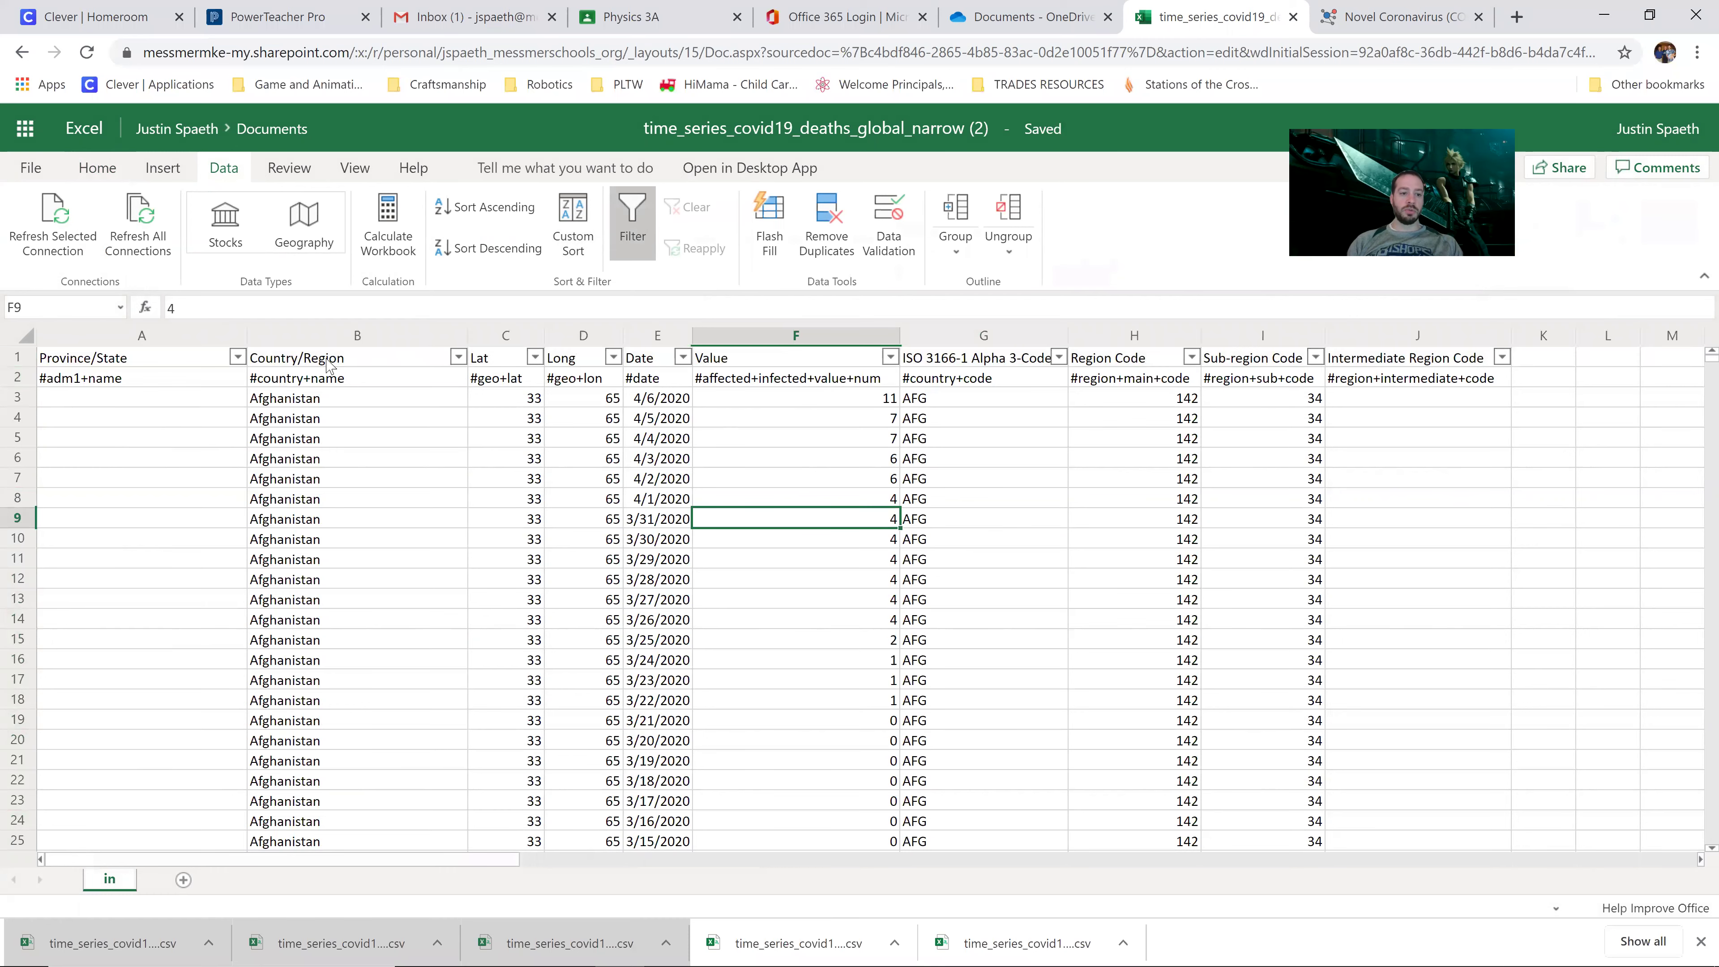
click(312, 416)
scroll(317, 723, down, 20)
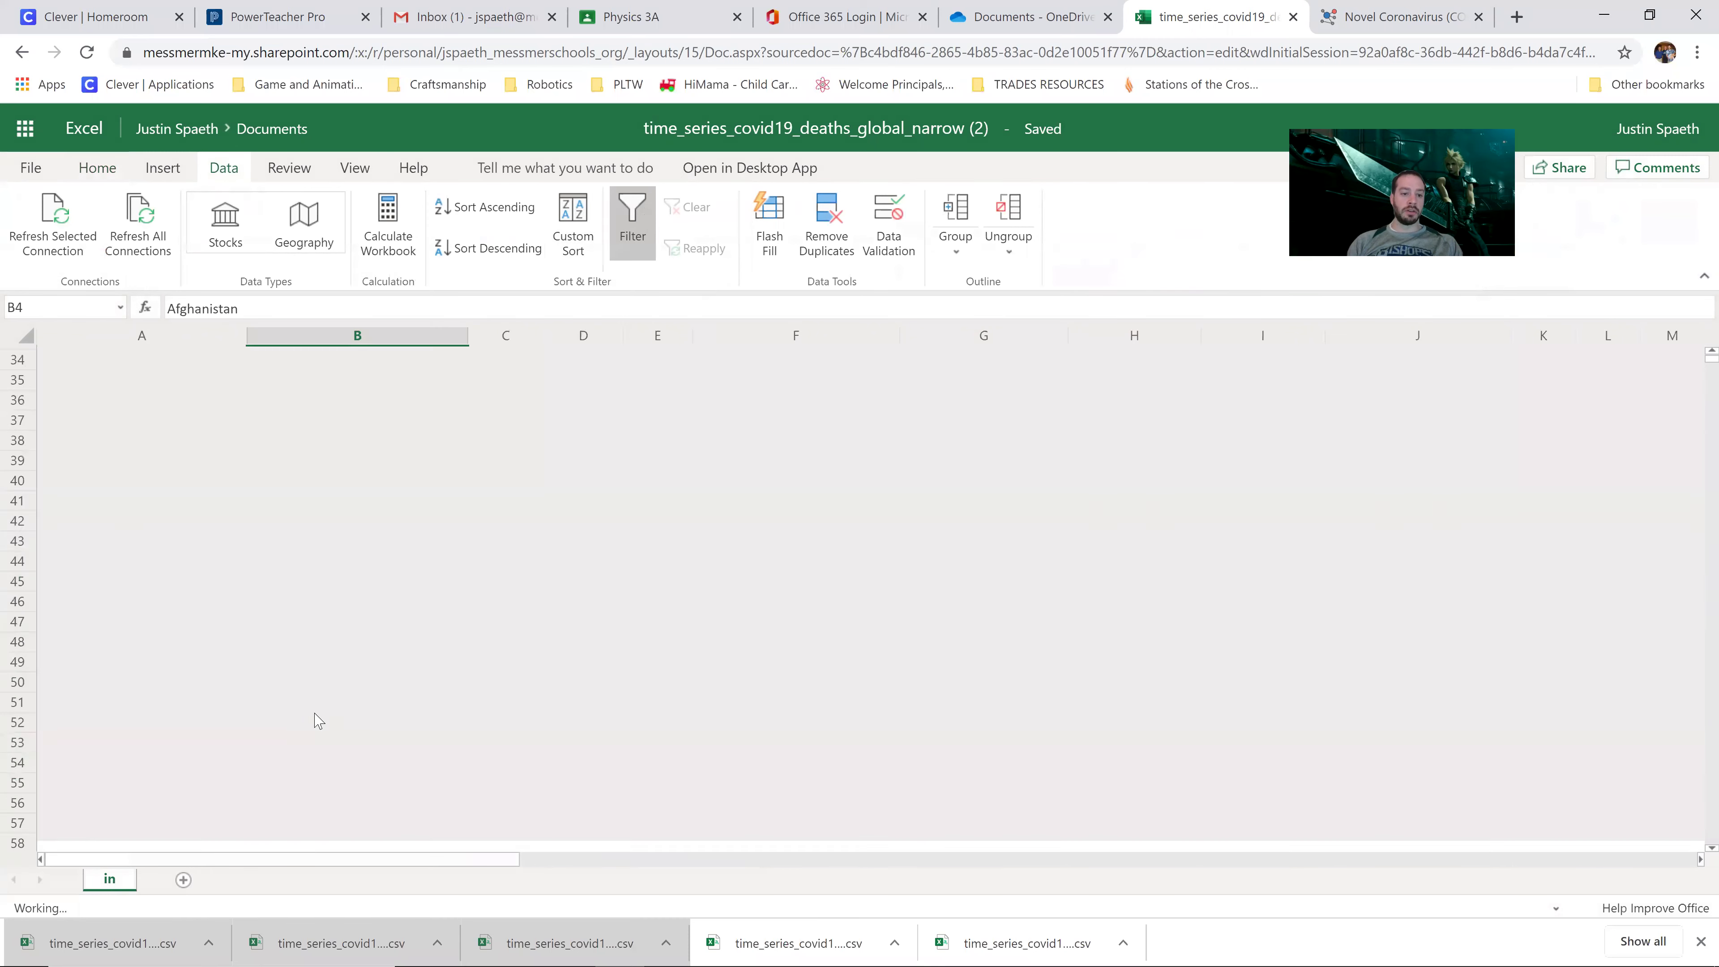
scroll(316, 723, up, 20)
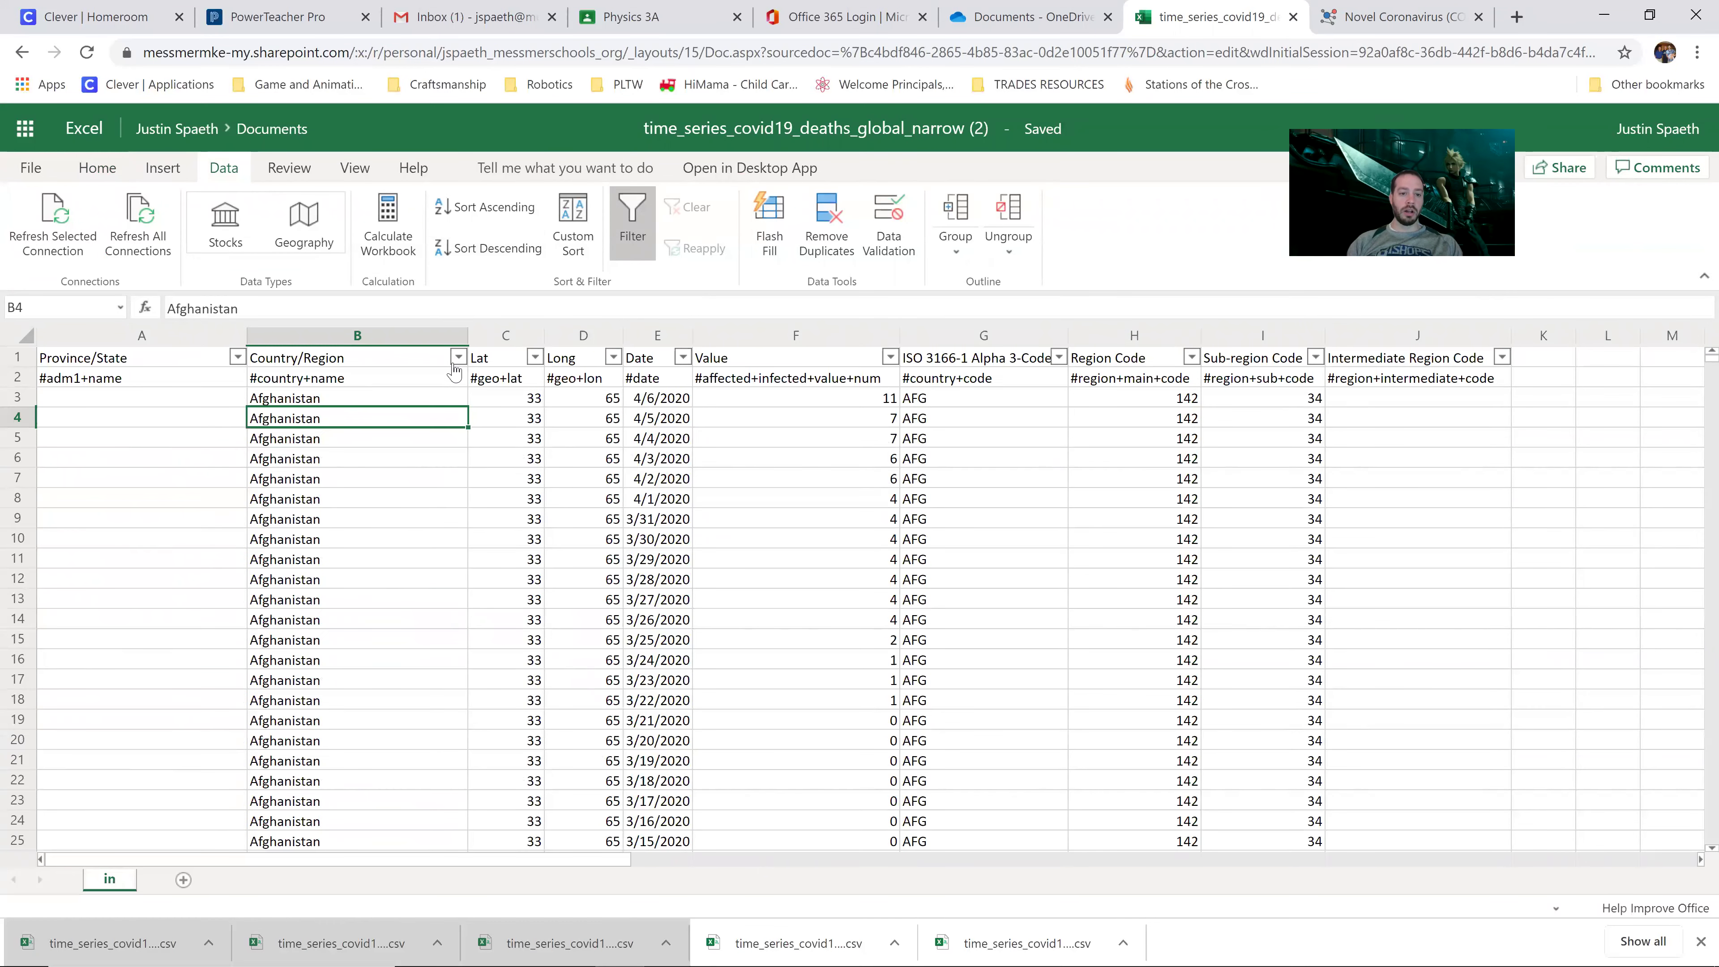
Step: Filter Country/Region to show only US rows, unticking every other country
click(458, 357)
mouse_move(474, 457)
click(459, 358)
click(459, 358)
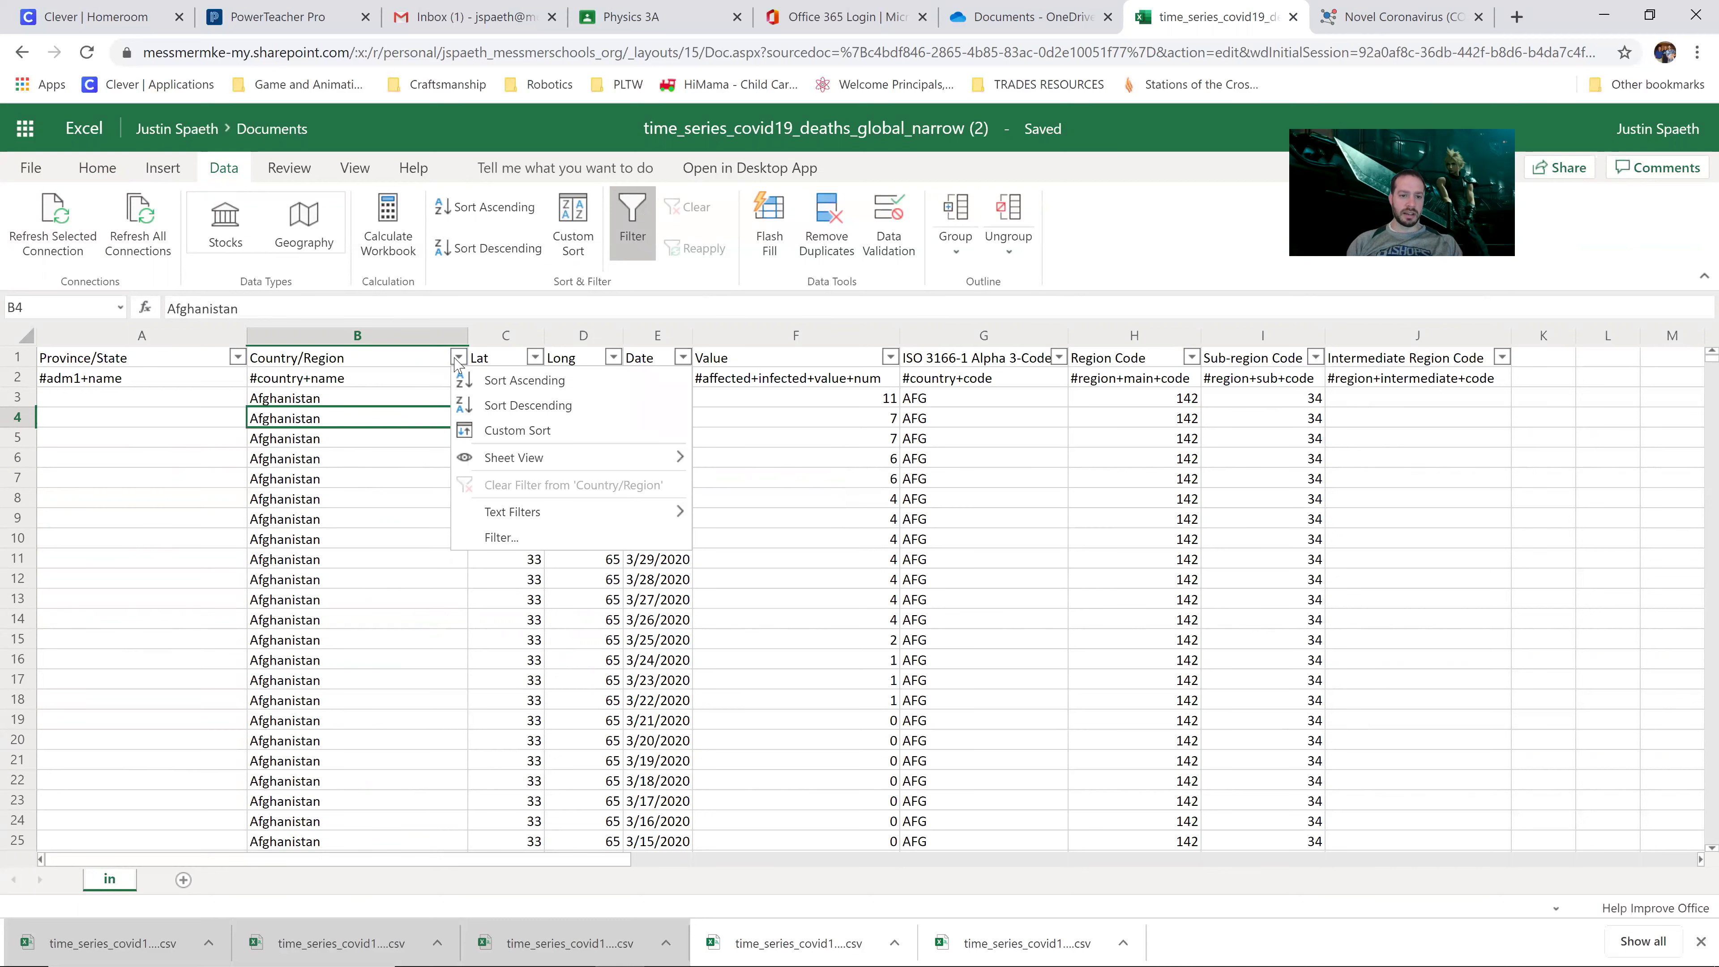
click(557, 545)
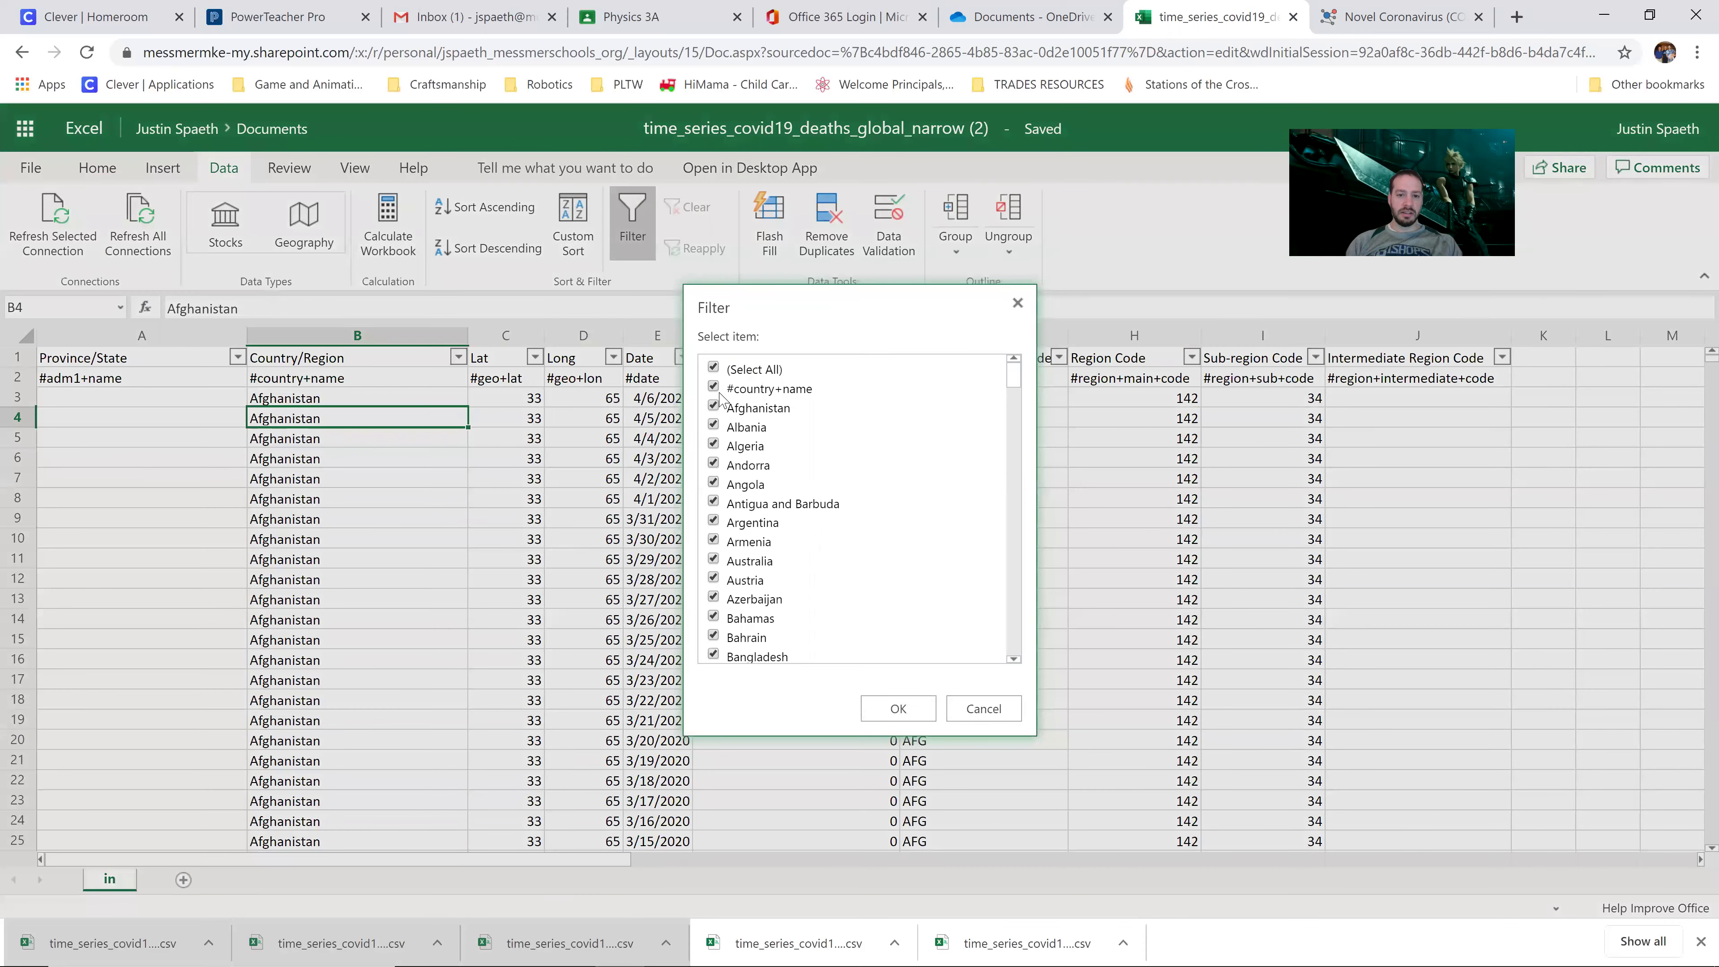
click(713, 369)
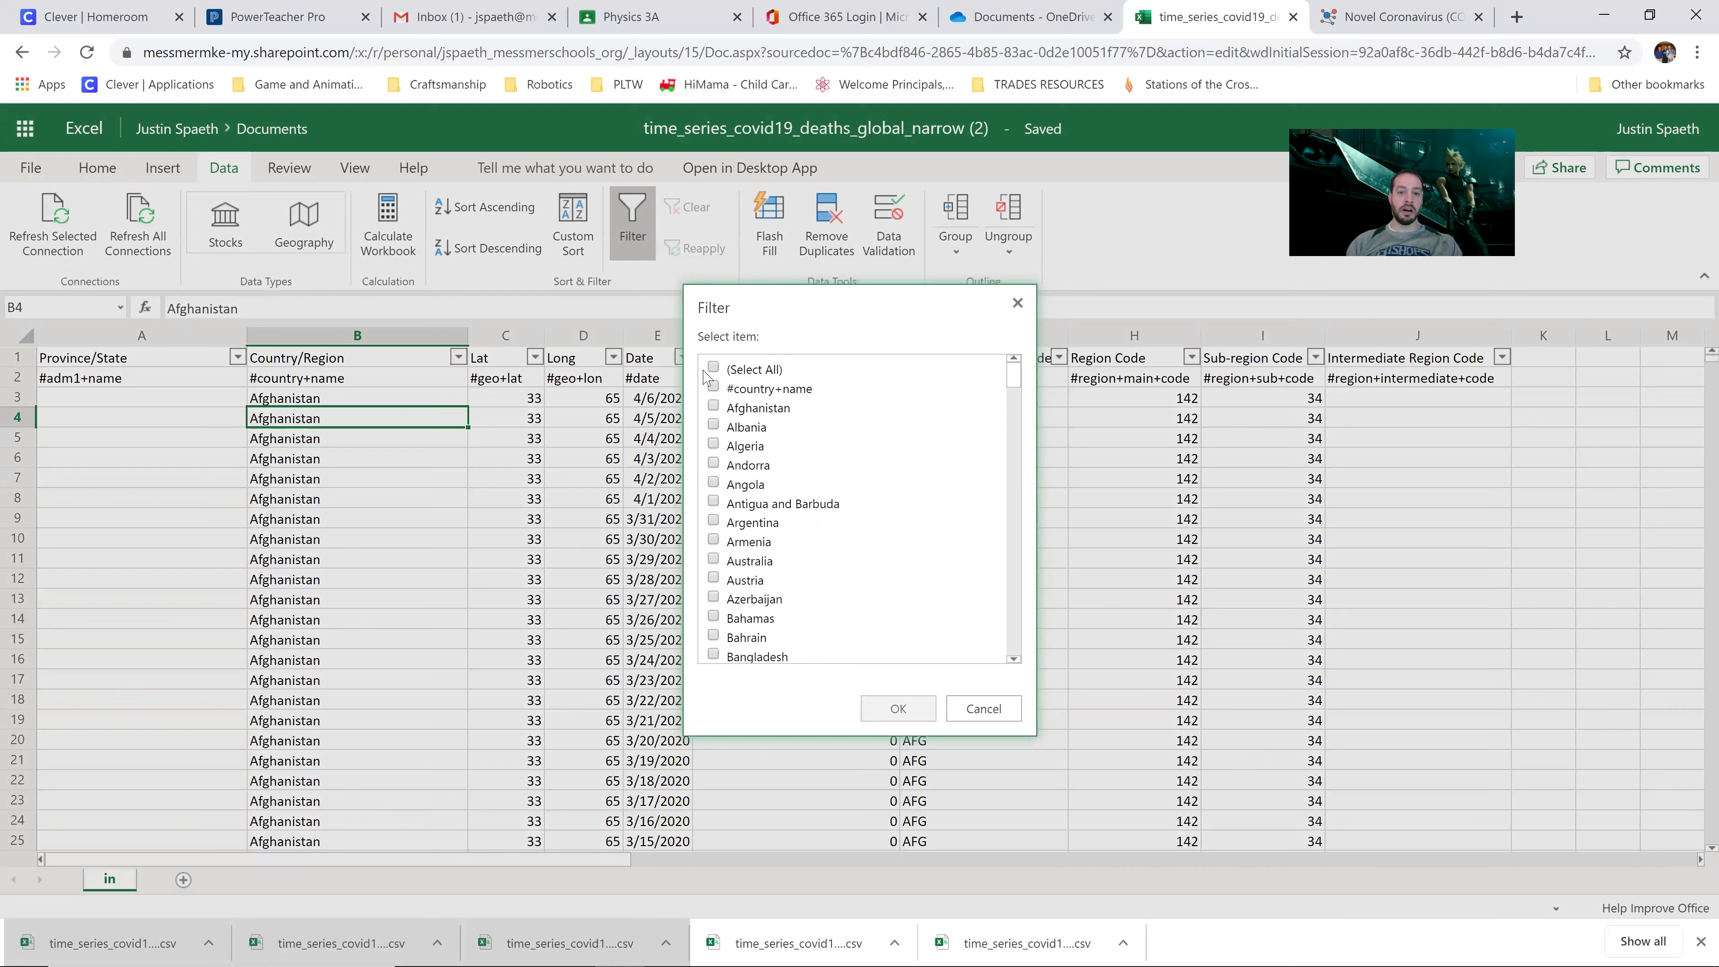
drag(1014, 388, 1020, 633)
scroll(790, 643, down, 2)
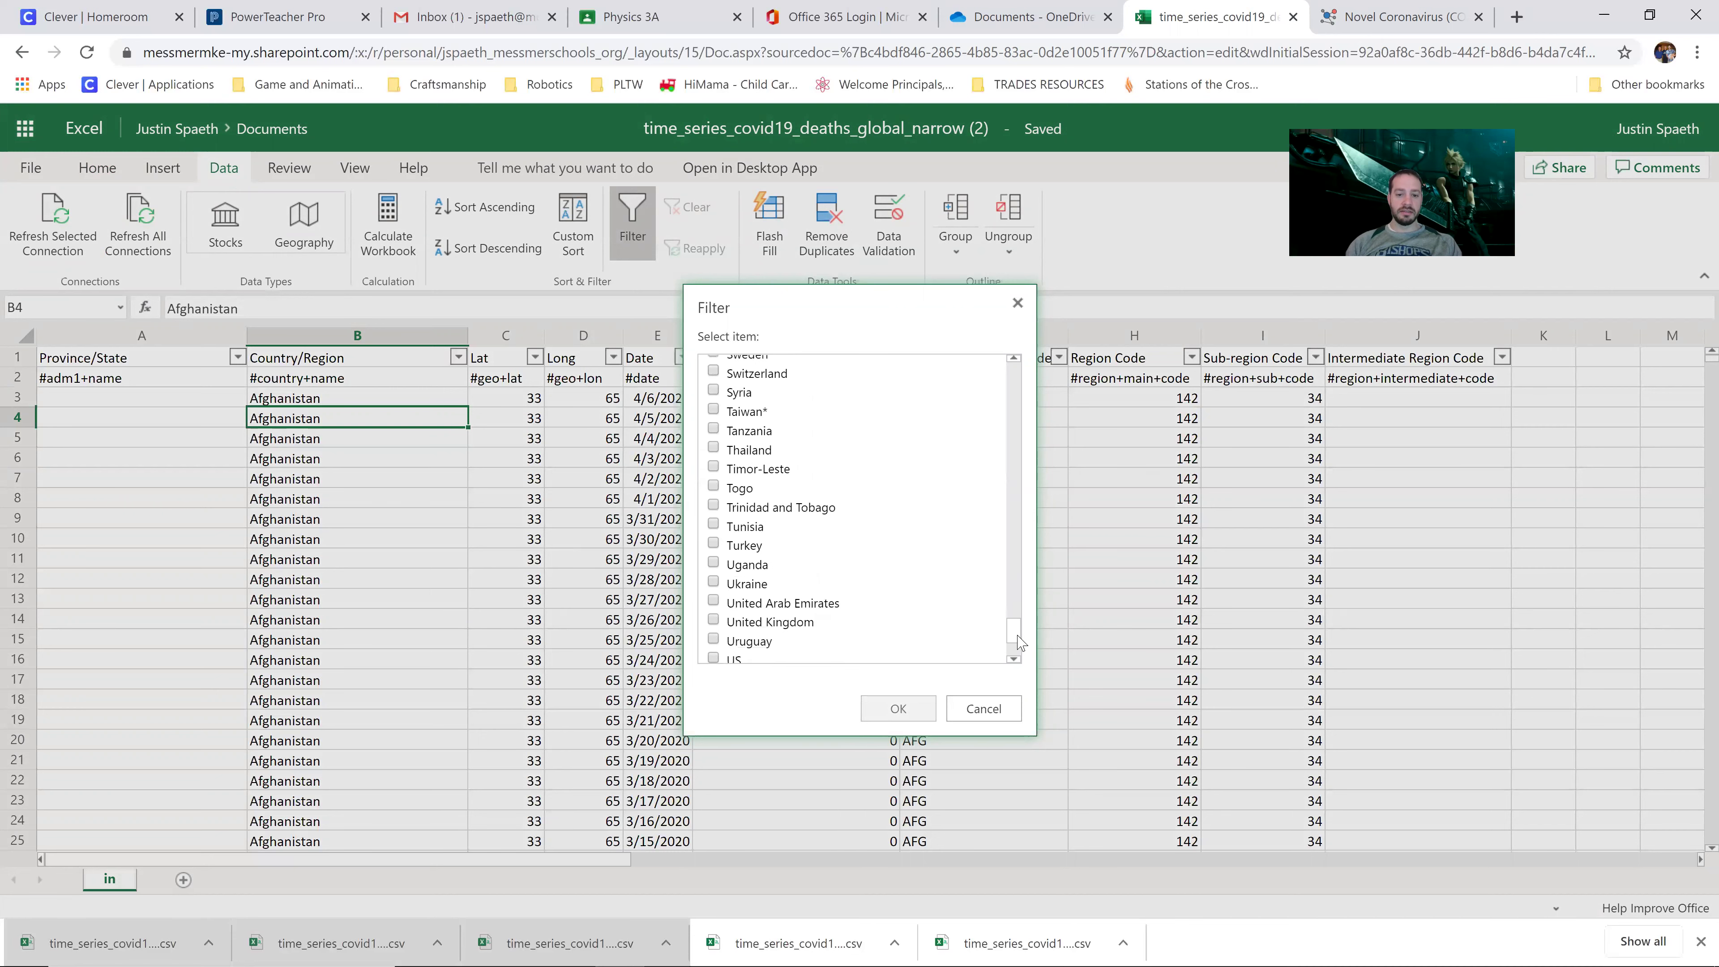
click(714, 600)
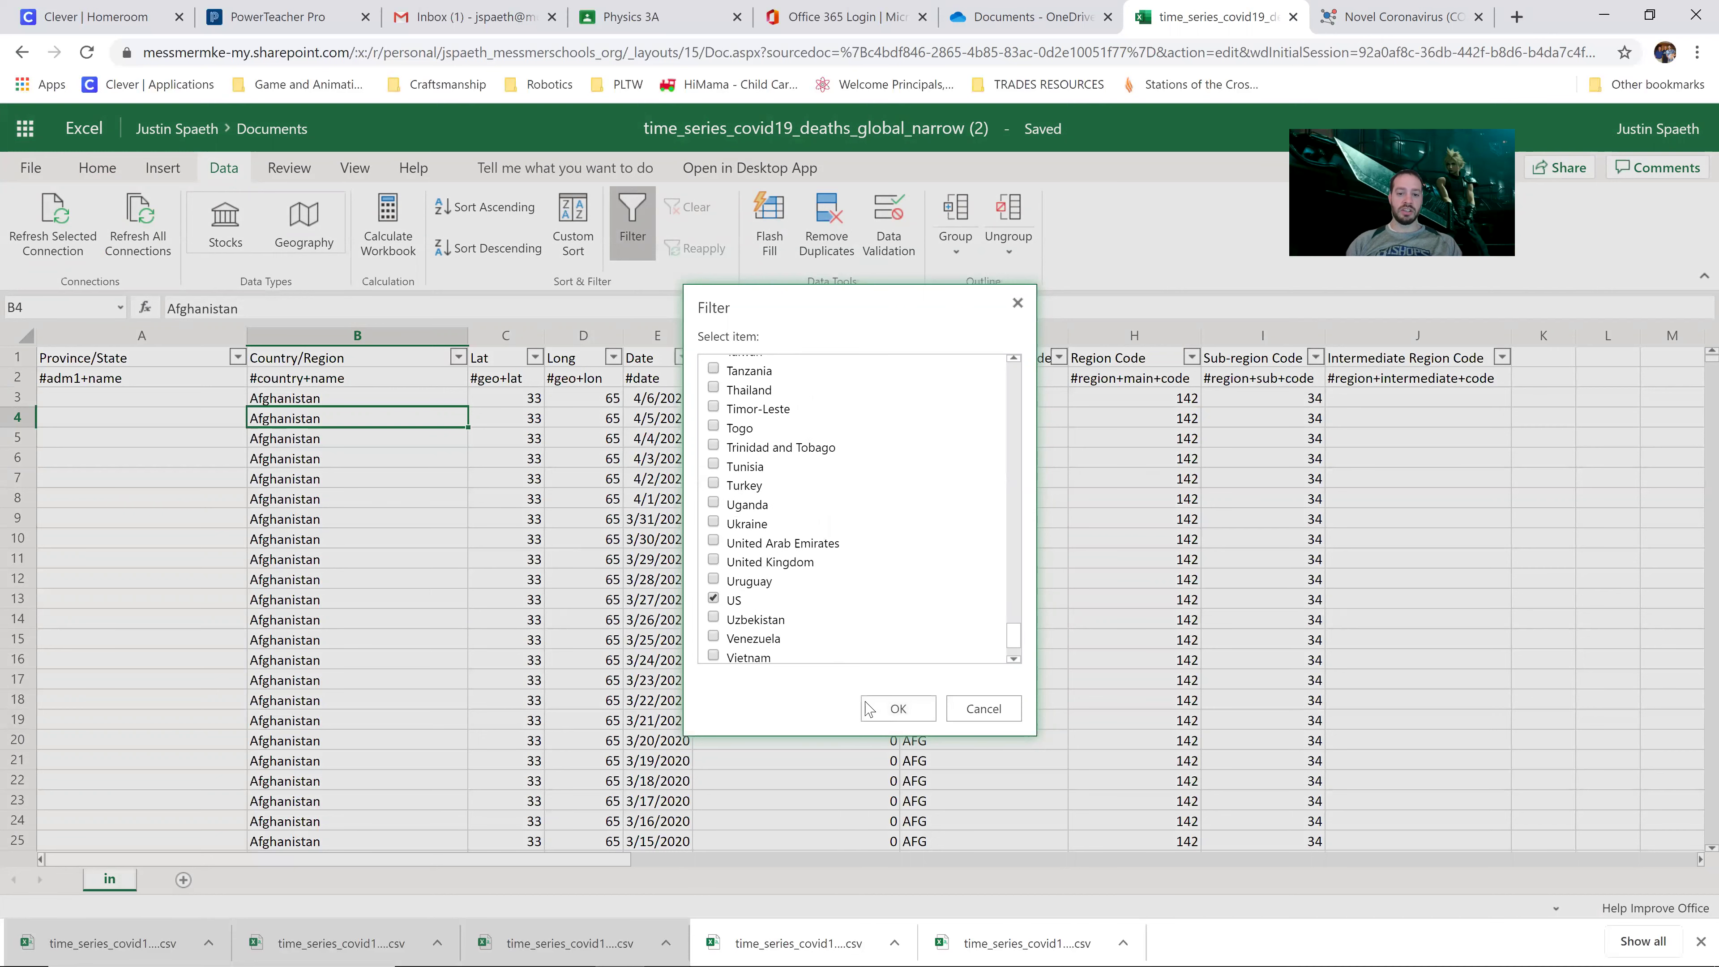
click(880, 709)
click(775, 466)
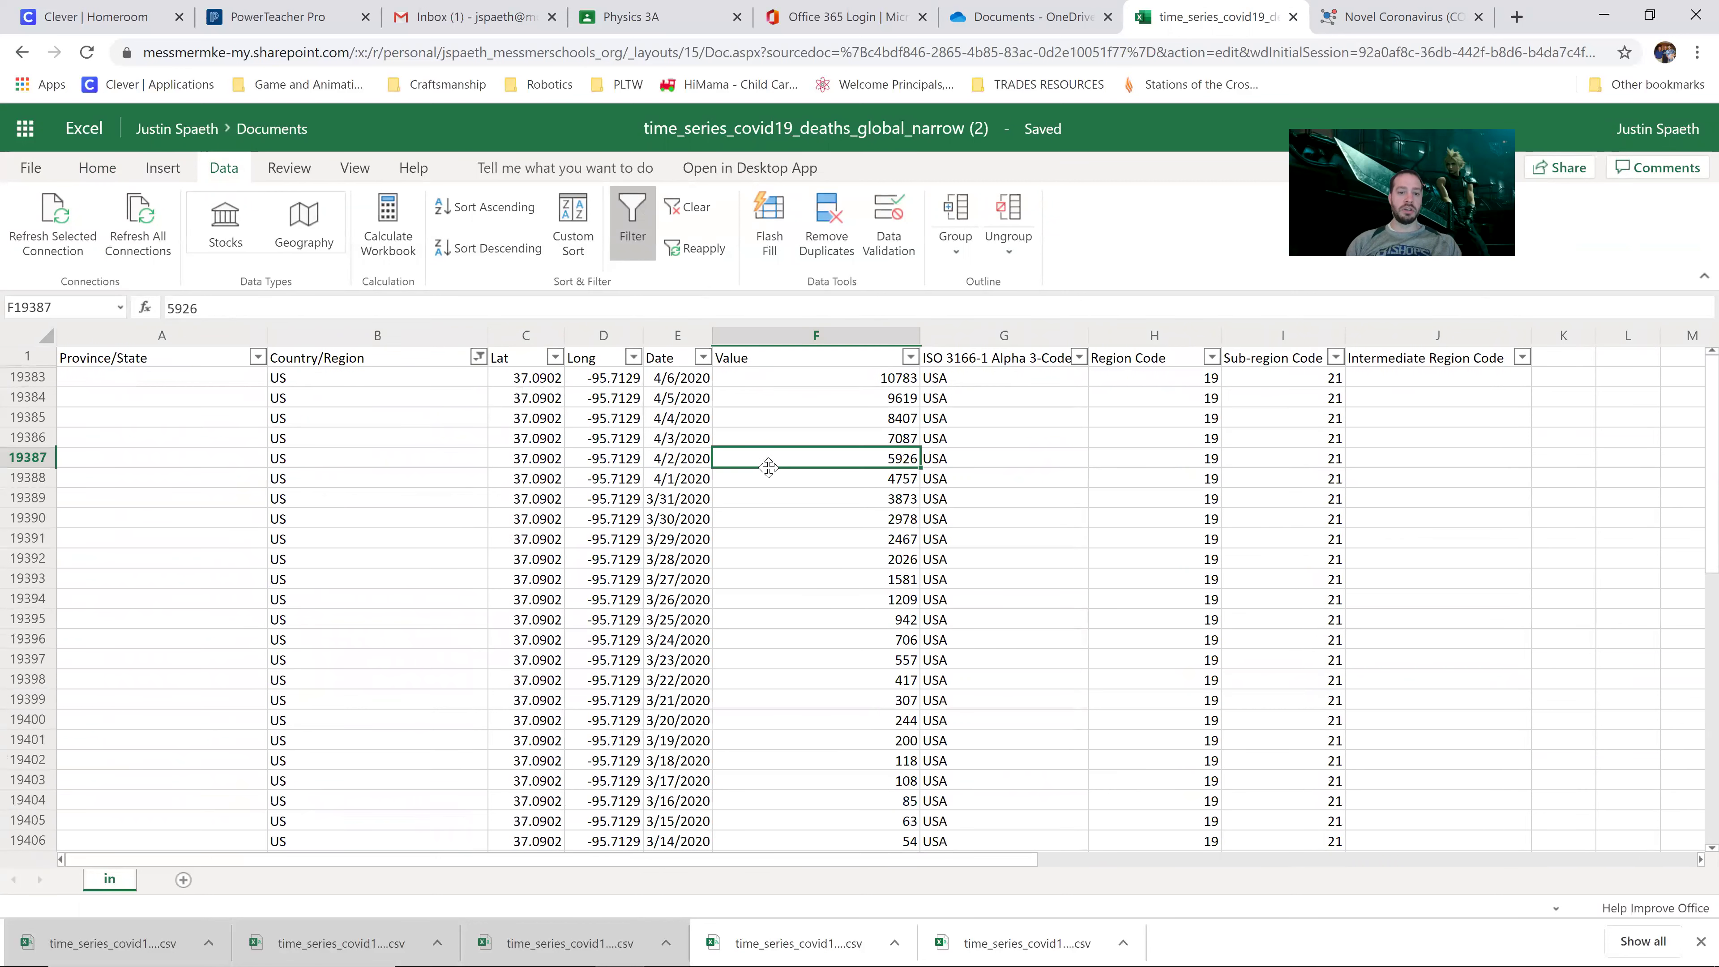
click(800, 504)
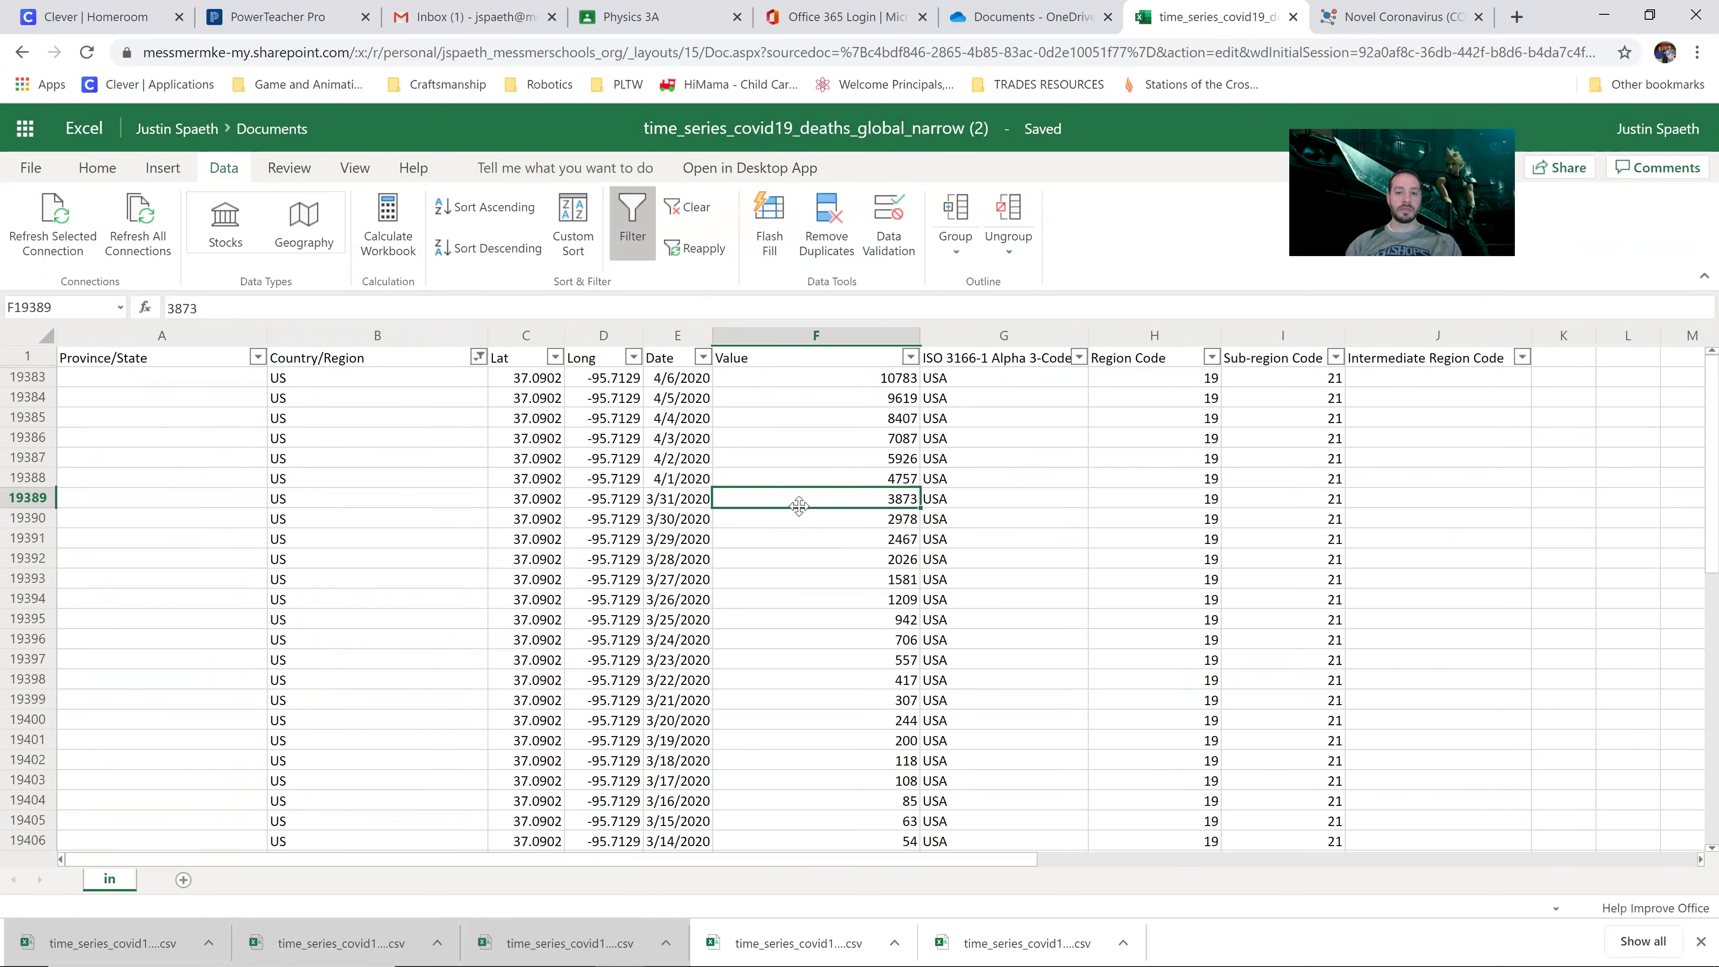
click(728, 378)
click(691, 381)
click(747, 383)
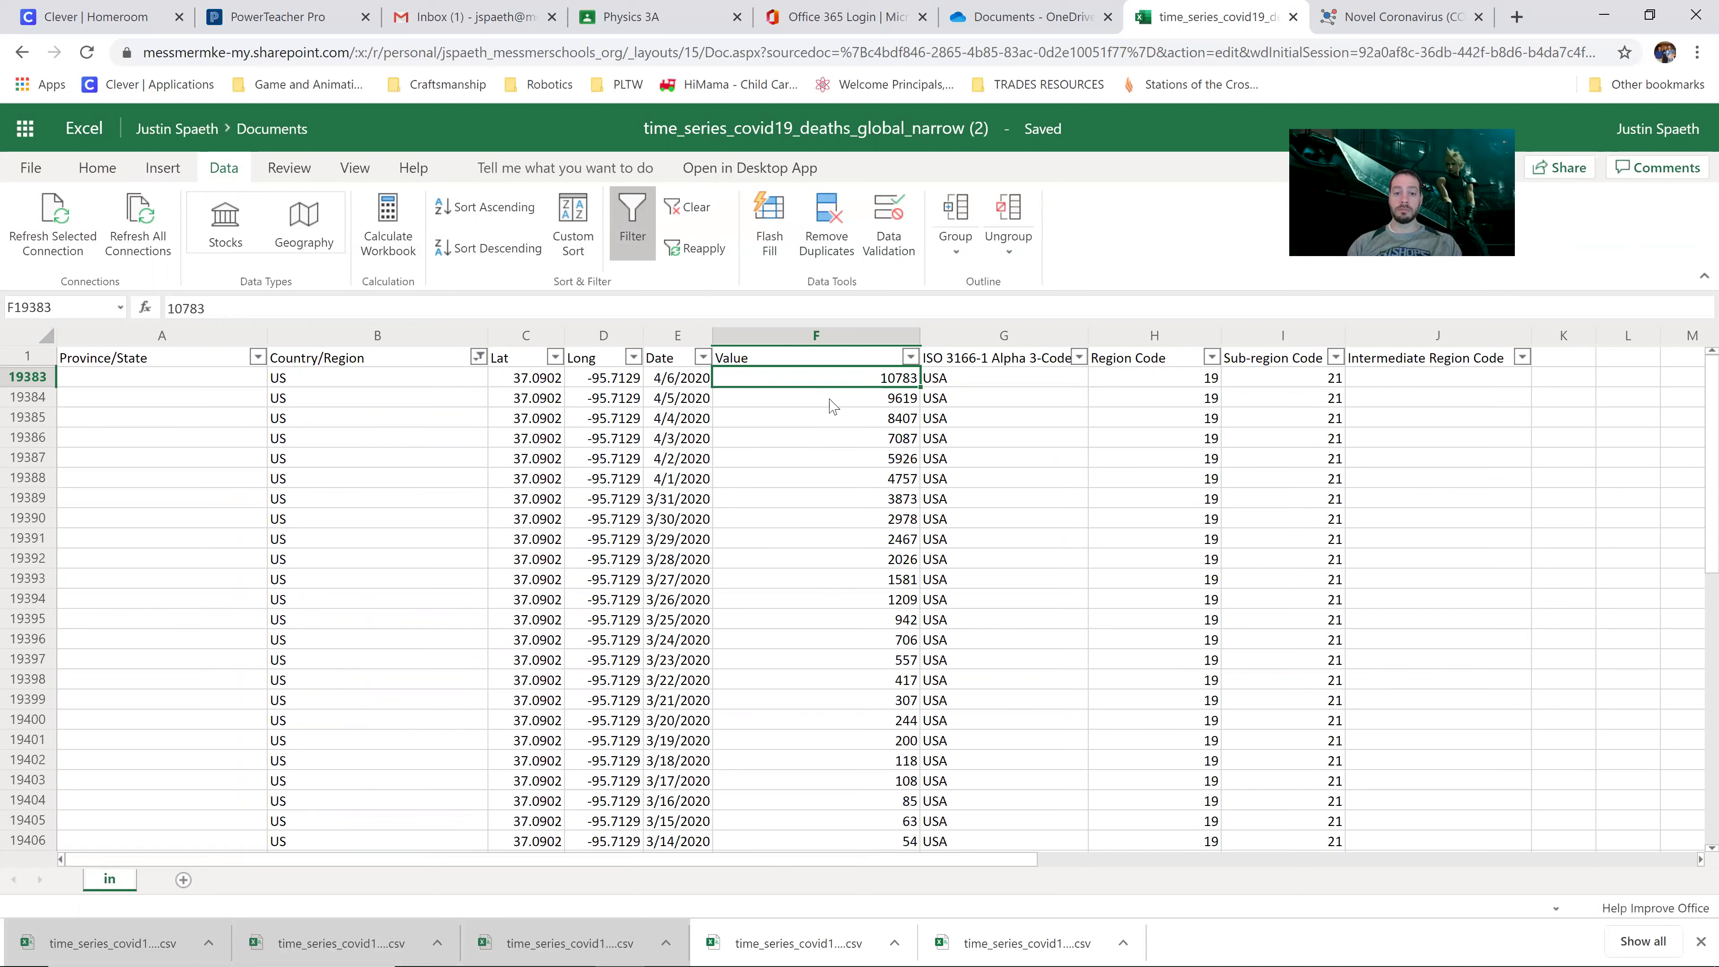
click(832, 406)
click(831, 420)
click(833, 405)
click(831, 383)
click(832, 401)
click(841, 420)
click(842, 403)
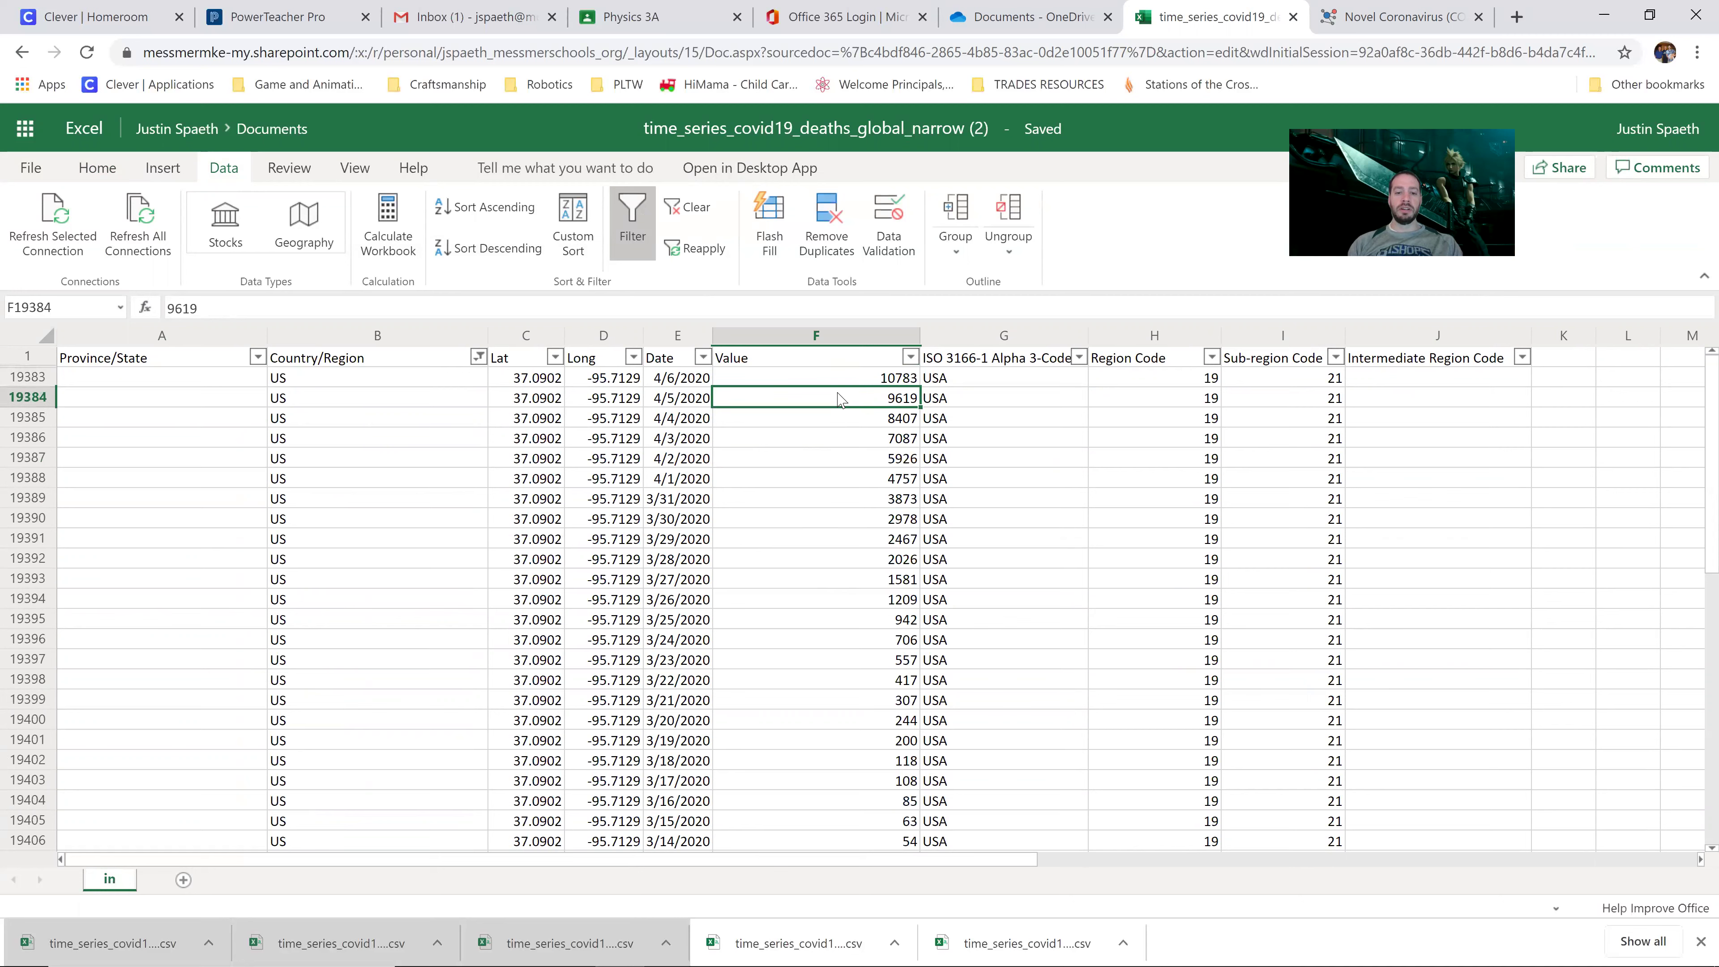
click(846, 383)
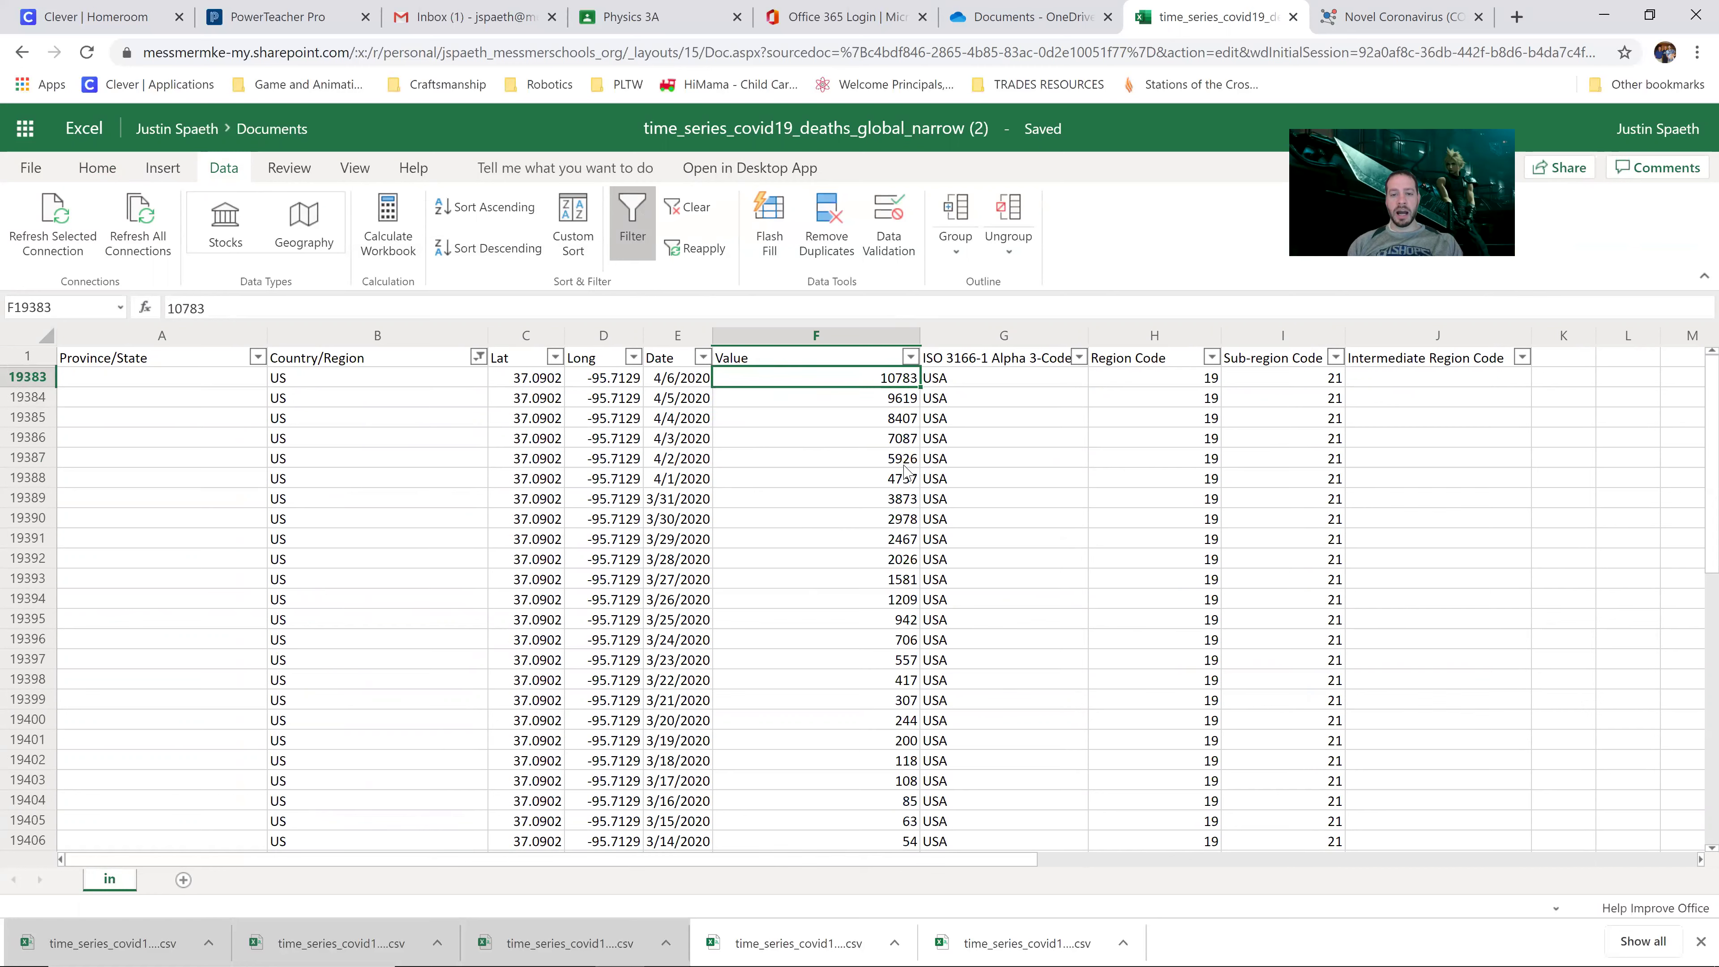
click(964, 343)
Step: Insert two blank columns right after the Value column
right_click(964, 342)
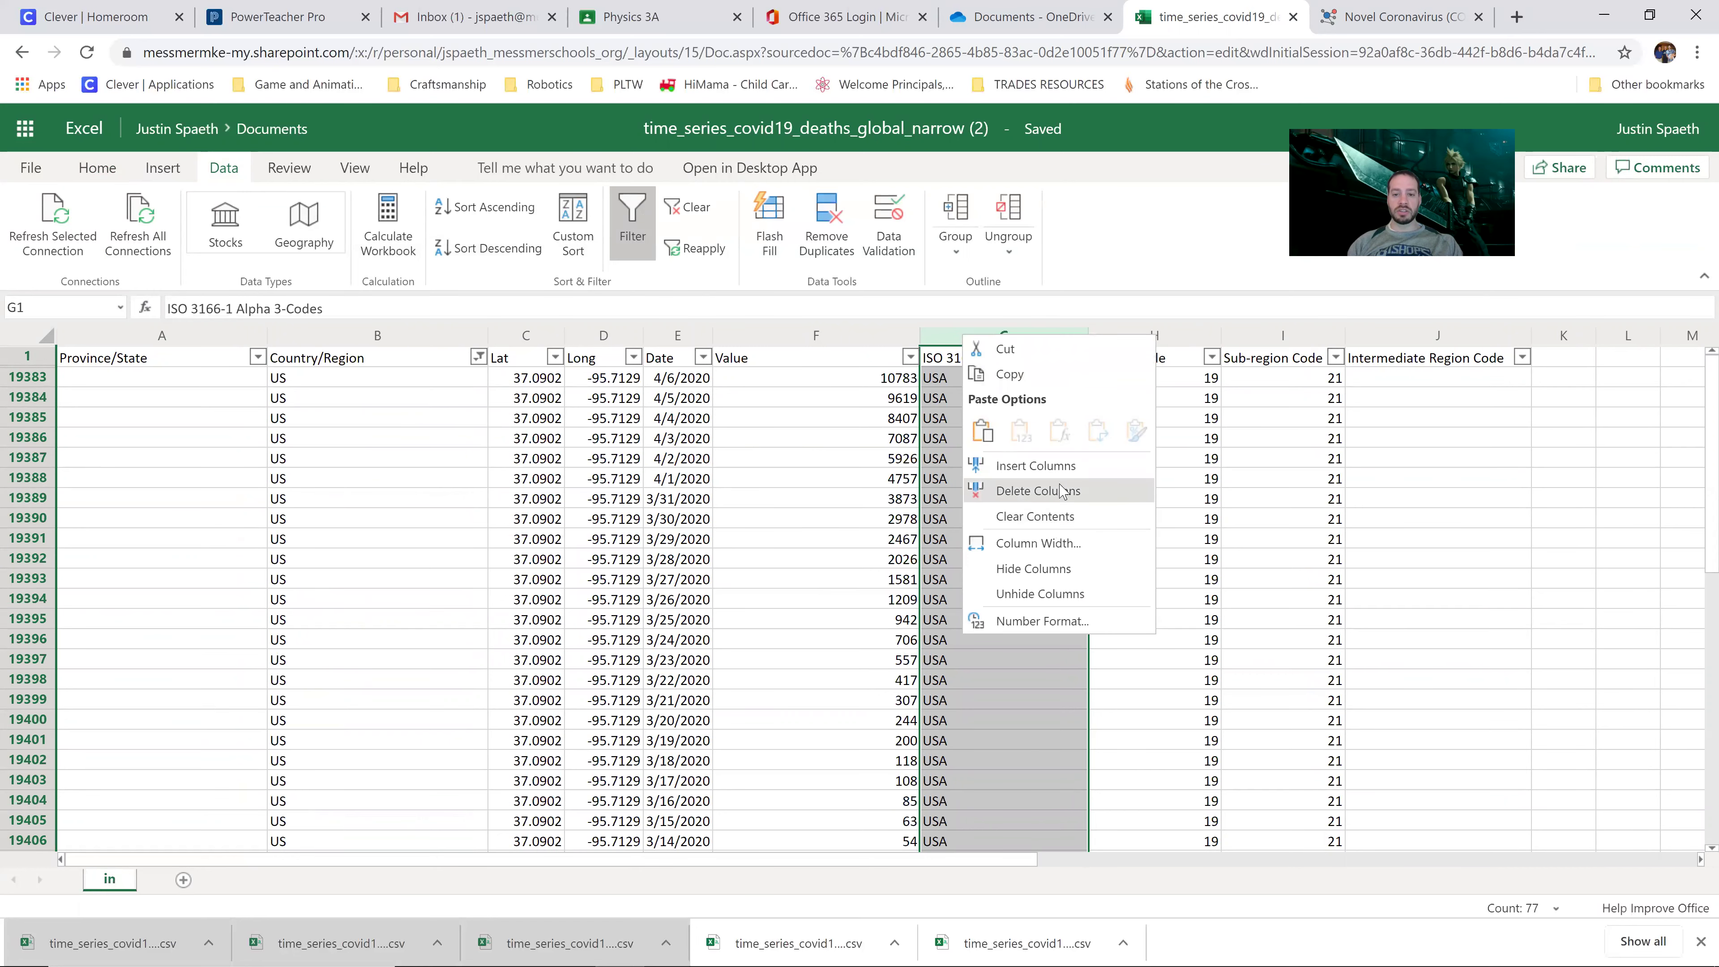
click(1064, 467)
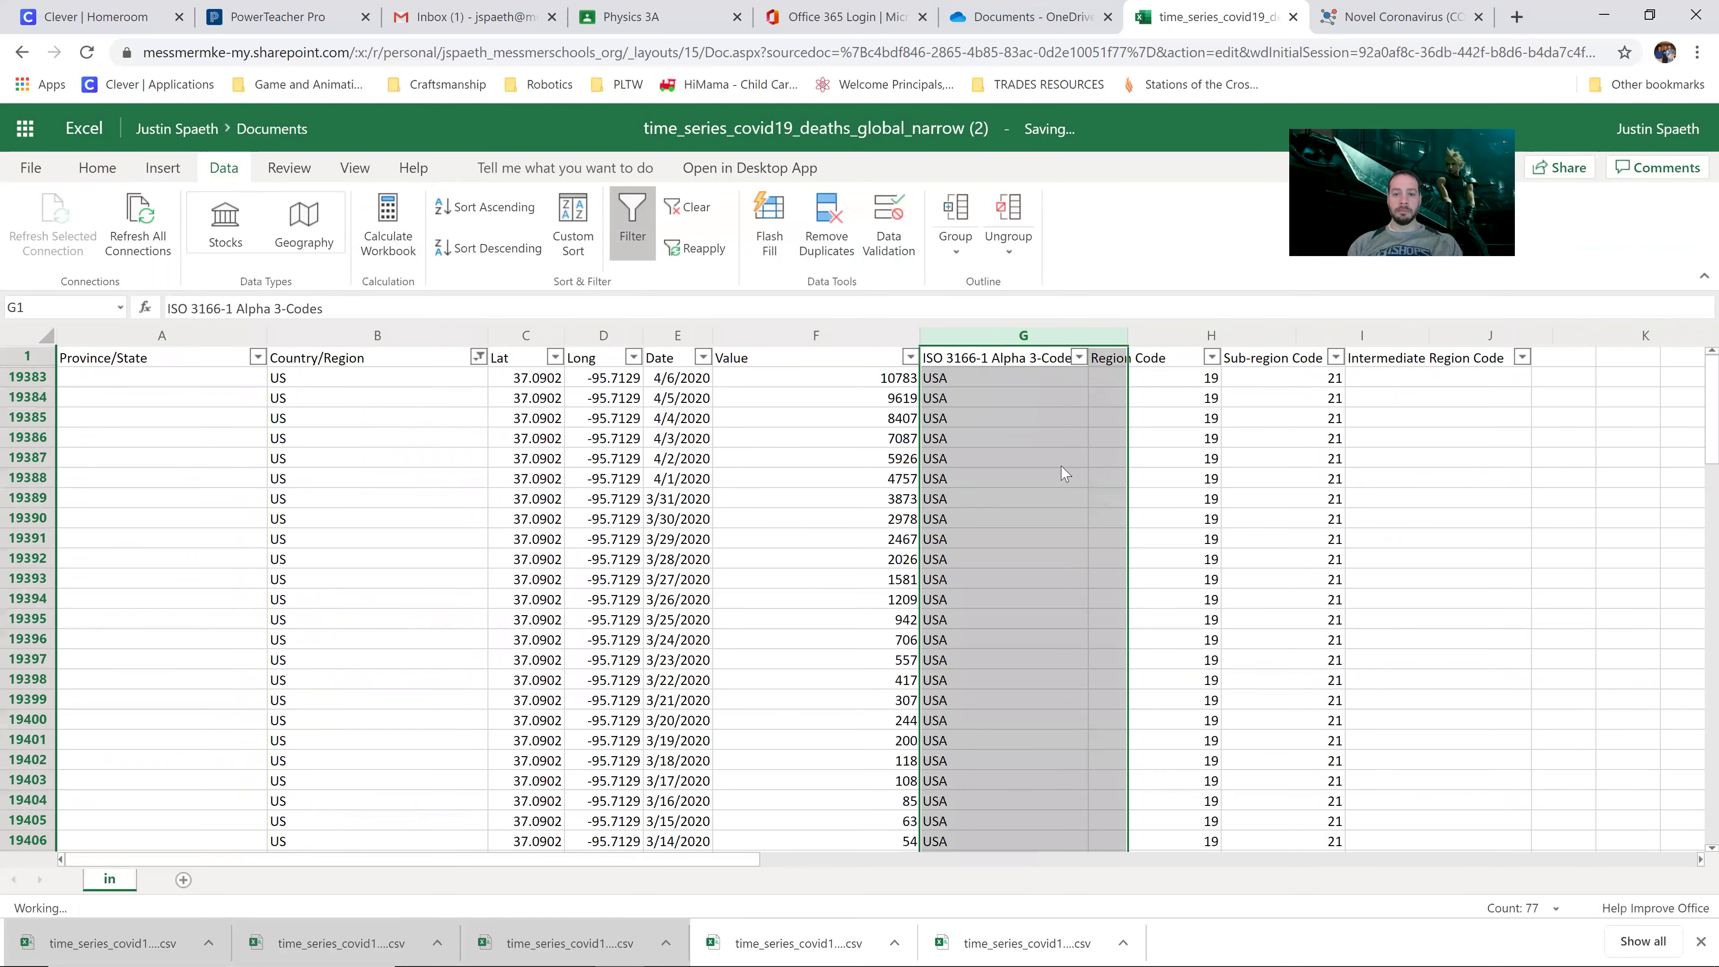
right_click(1057, 342)
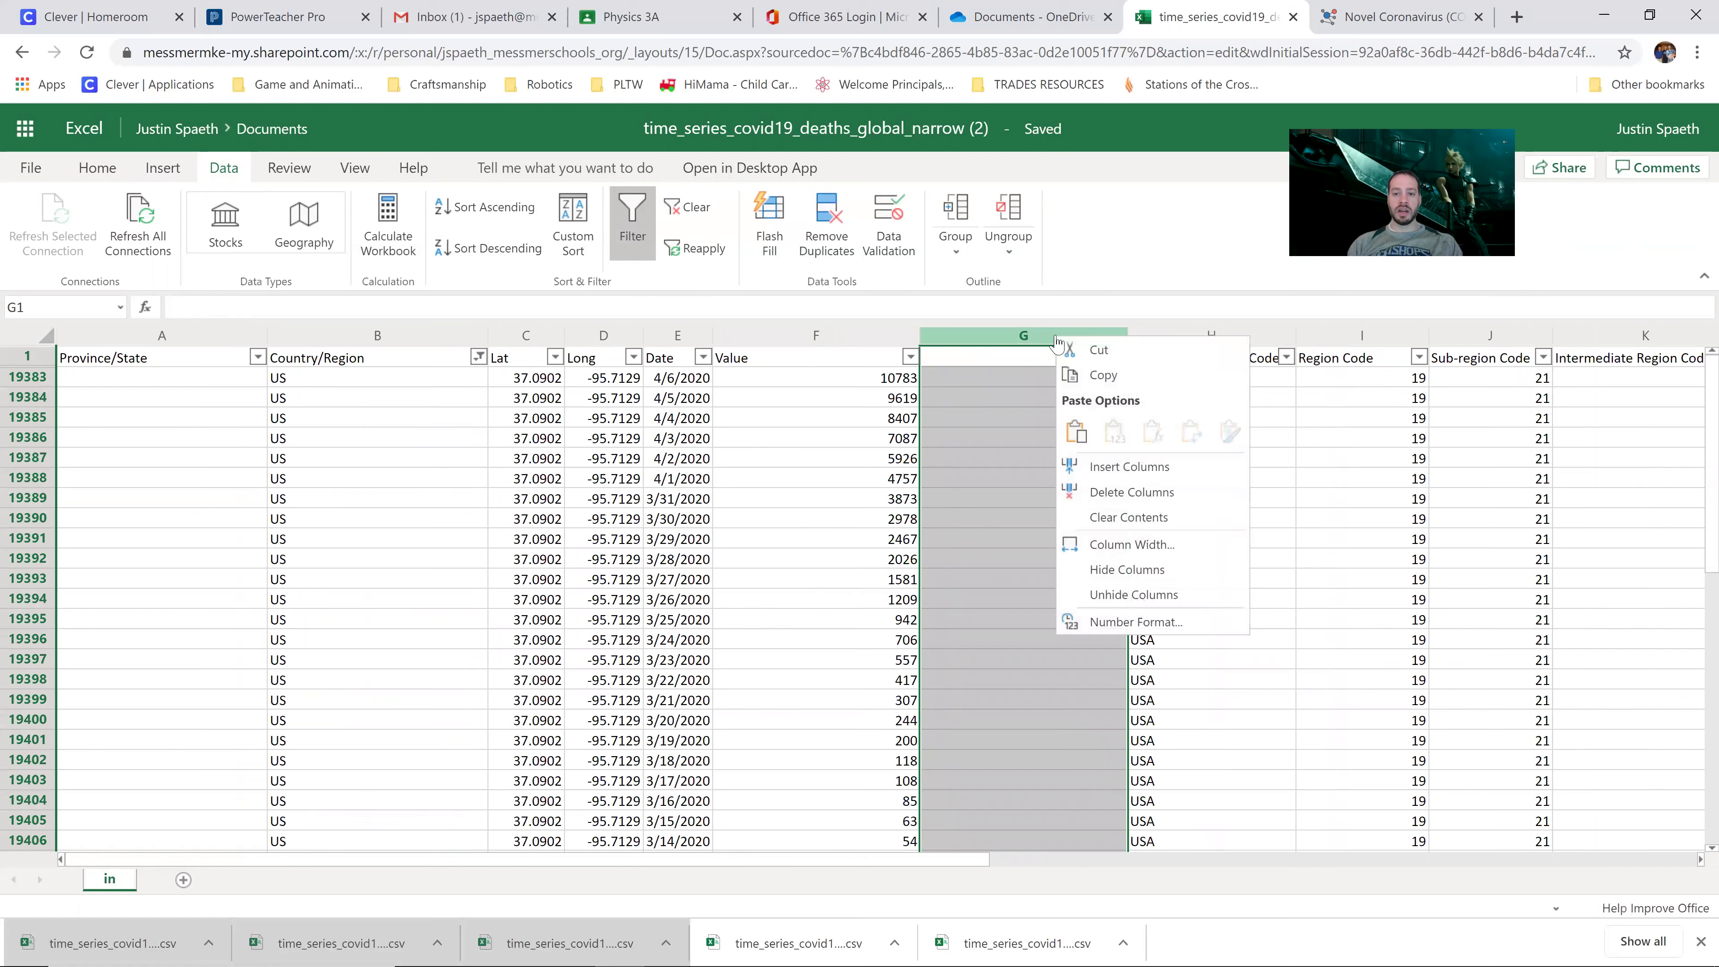
click(1114, 467)
click(1105, 478)
Step: Head the new columns '% difference' in G1 and 'New Deaths' in H1
click(1052, 362)
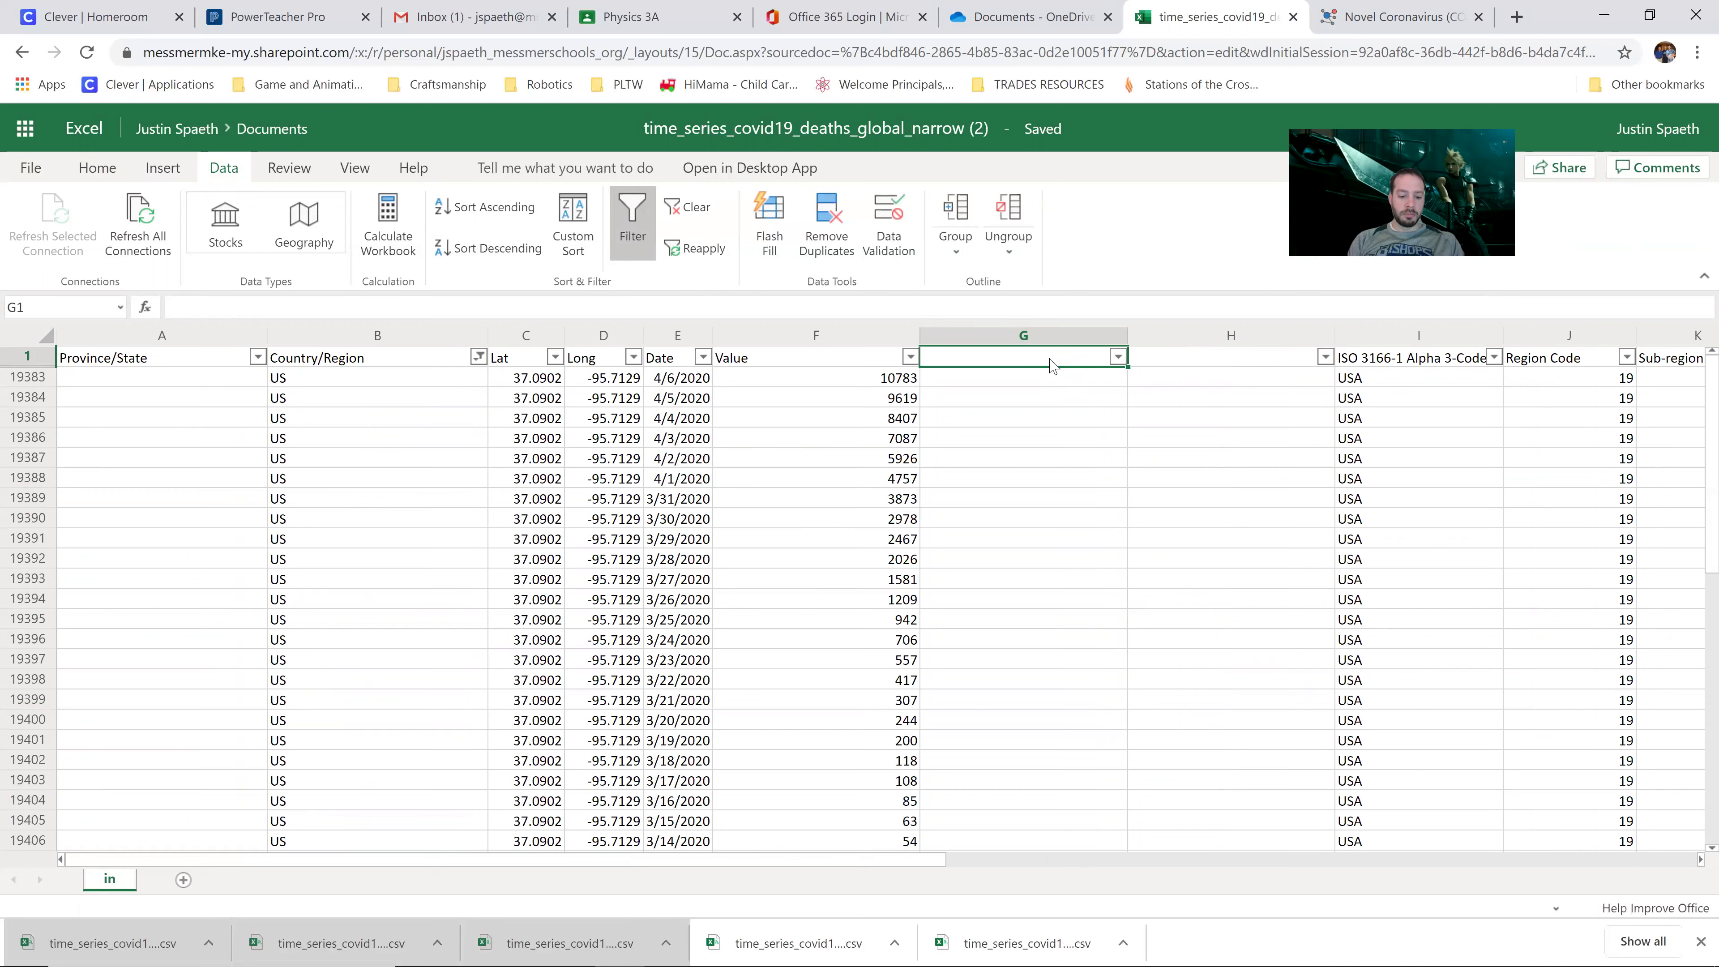
text(% differen)
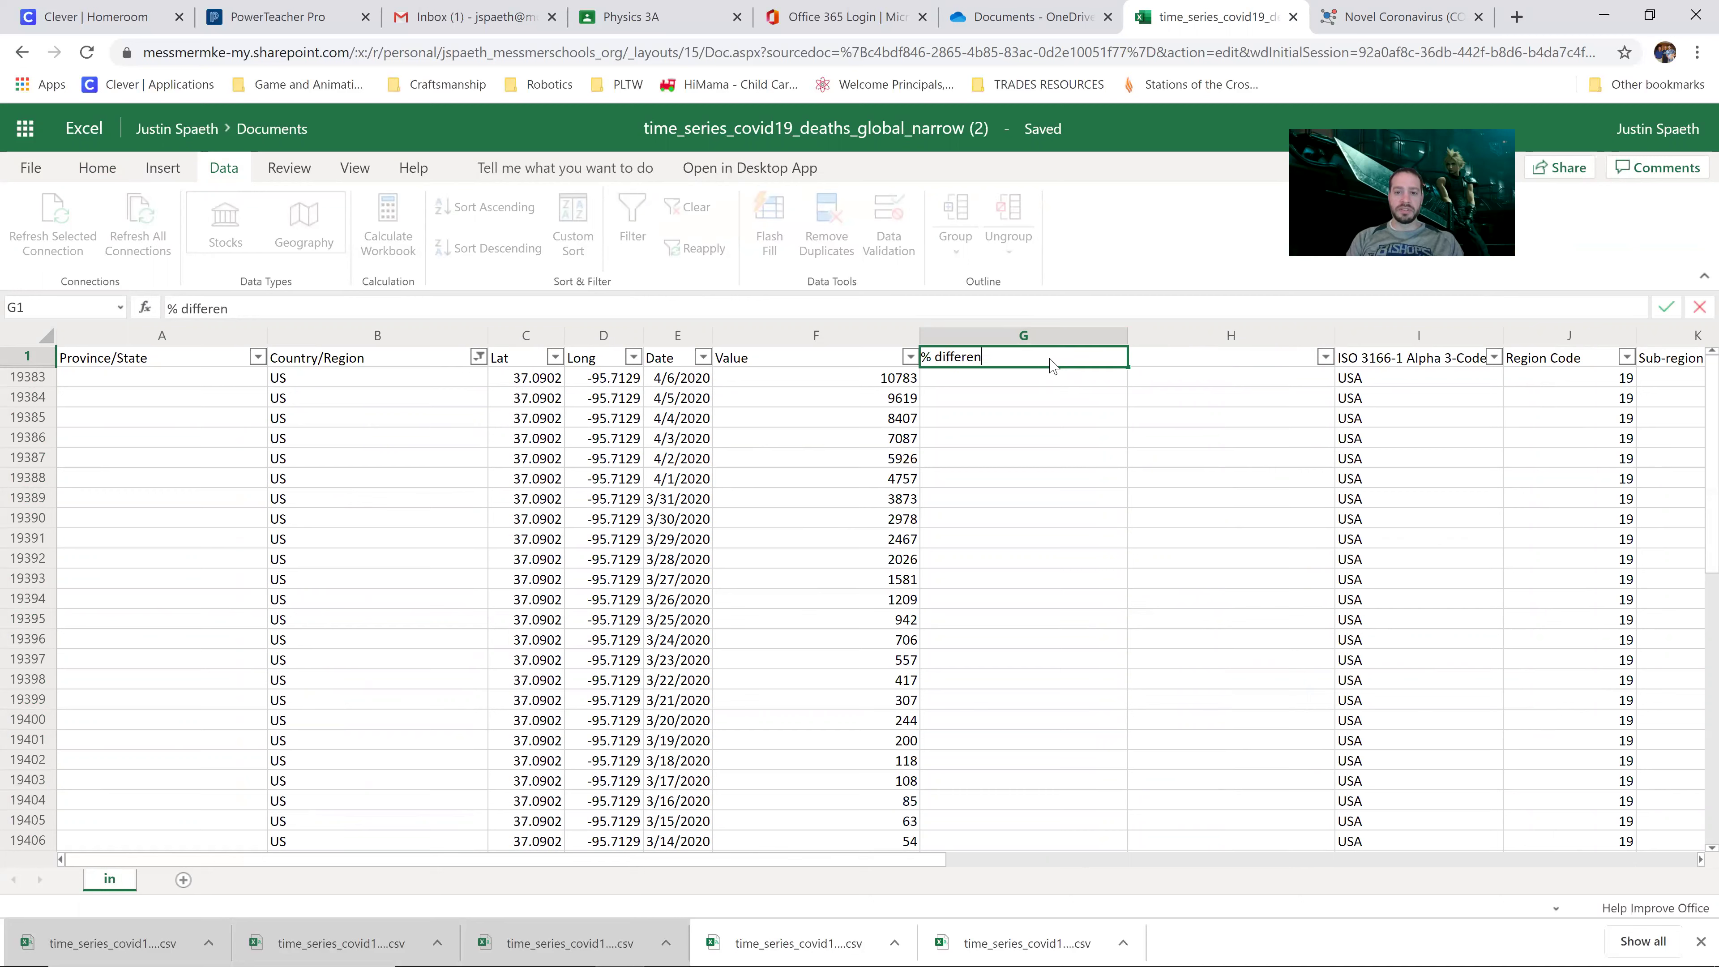
key(Return)
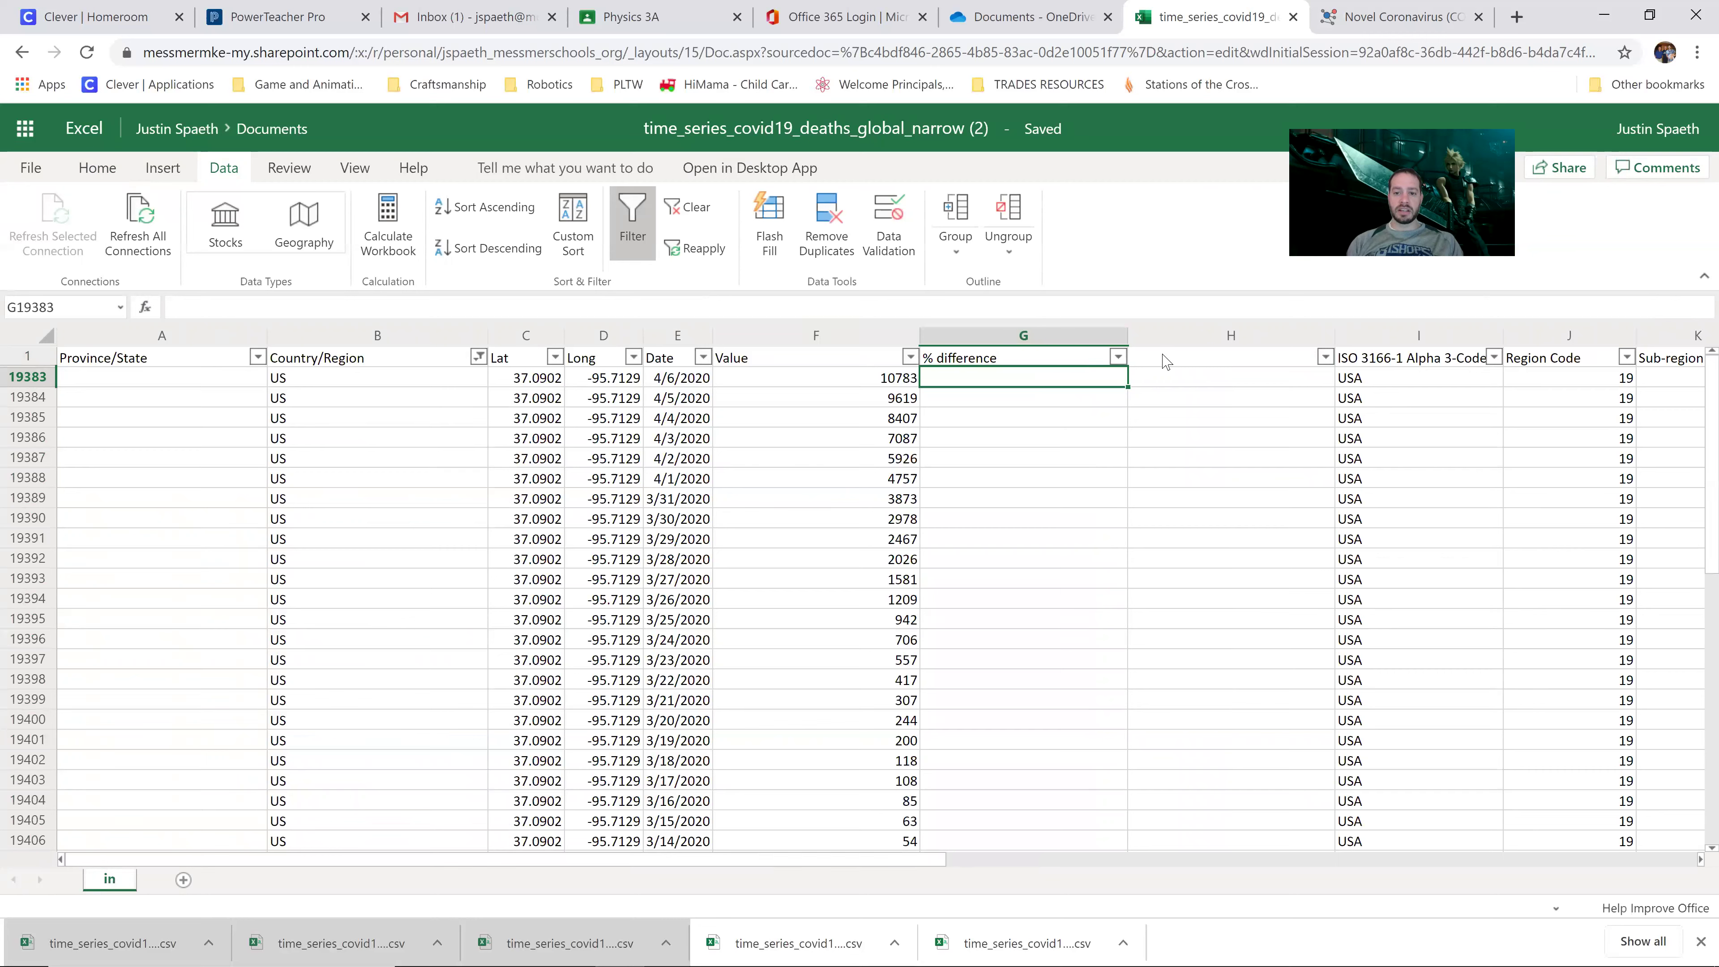
click(1168, 362)
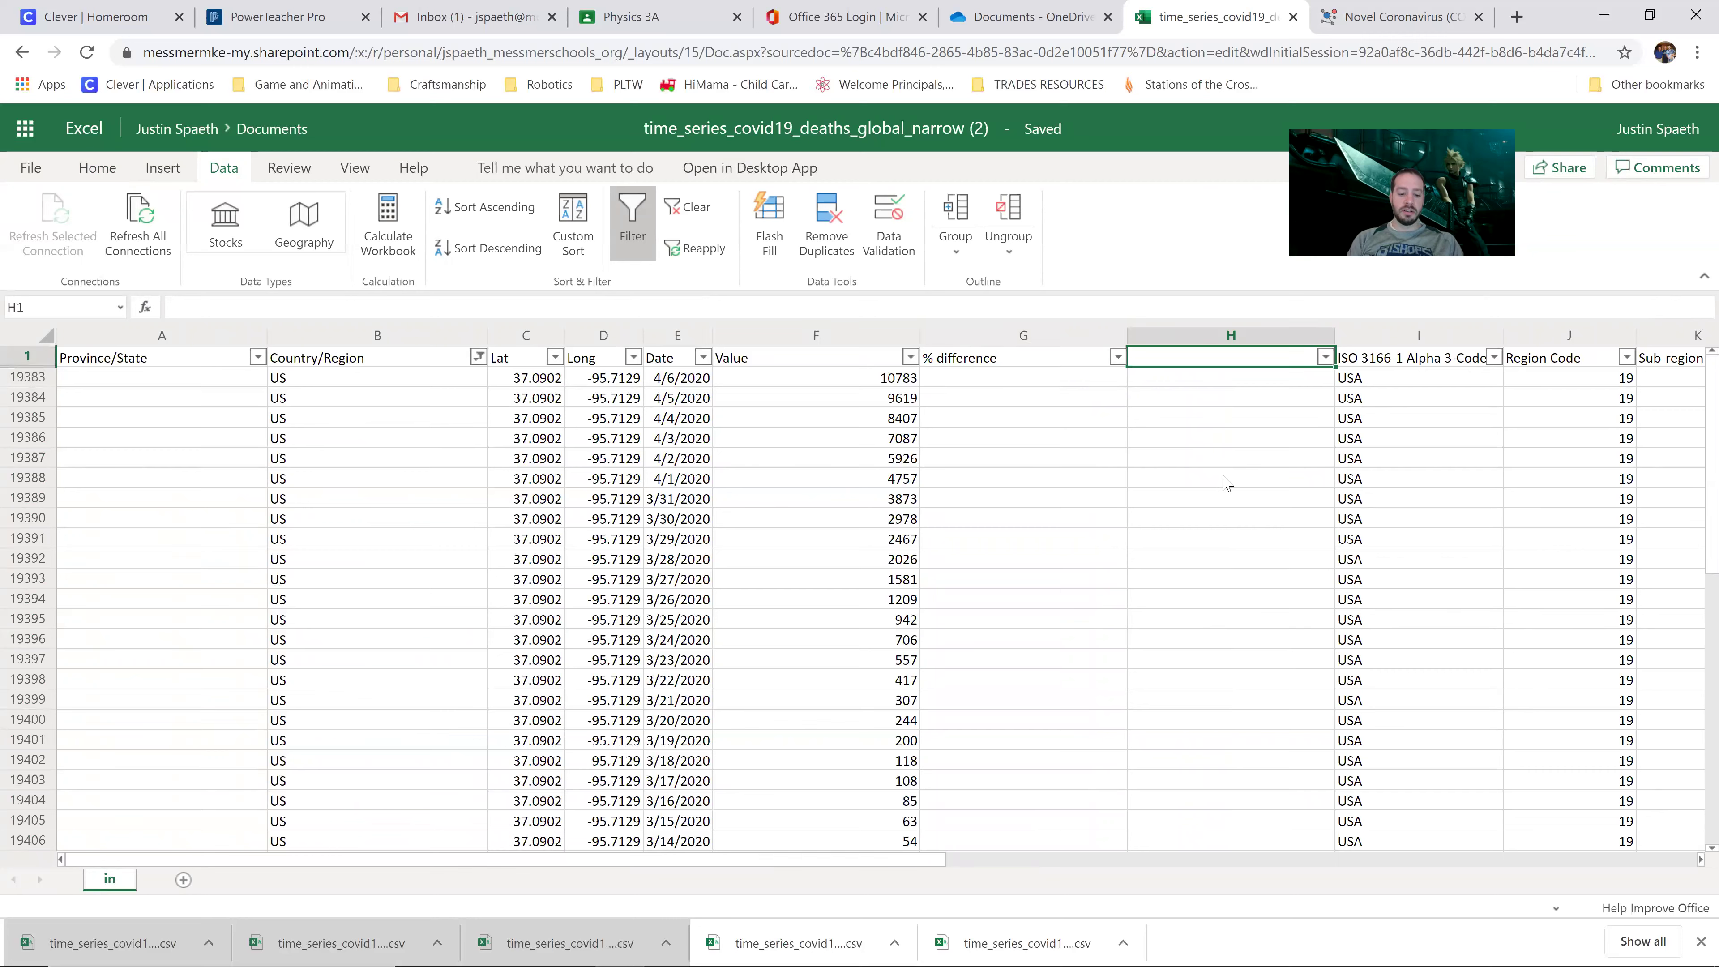
text(New)
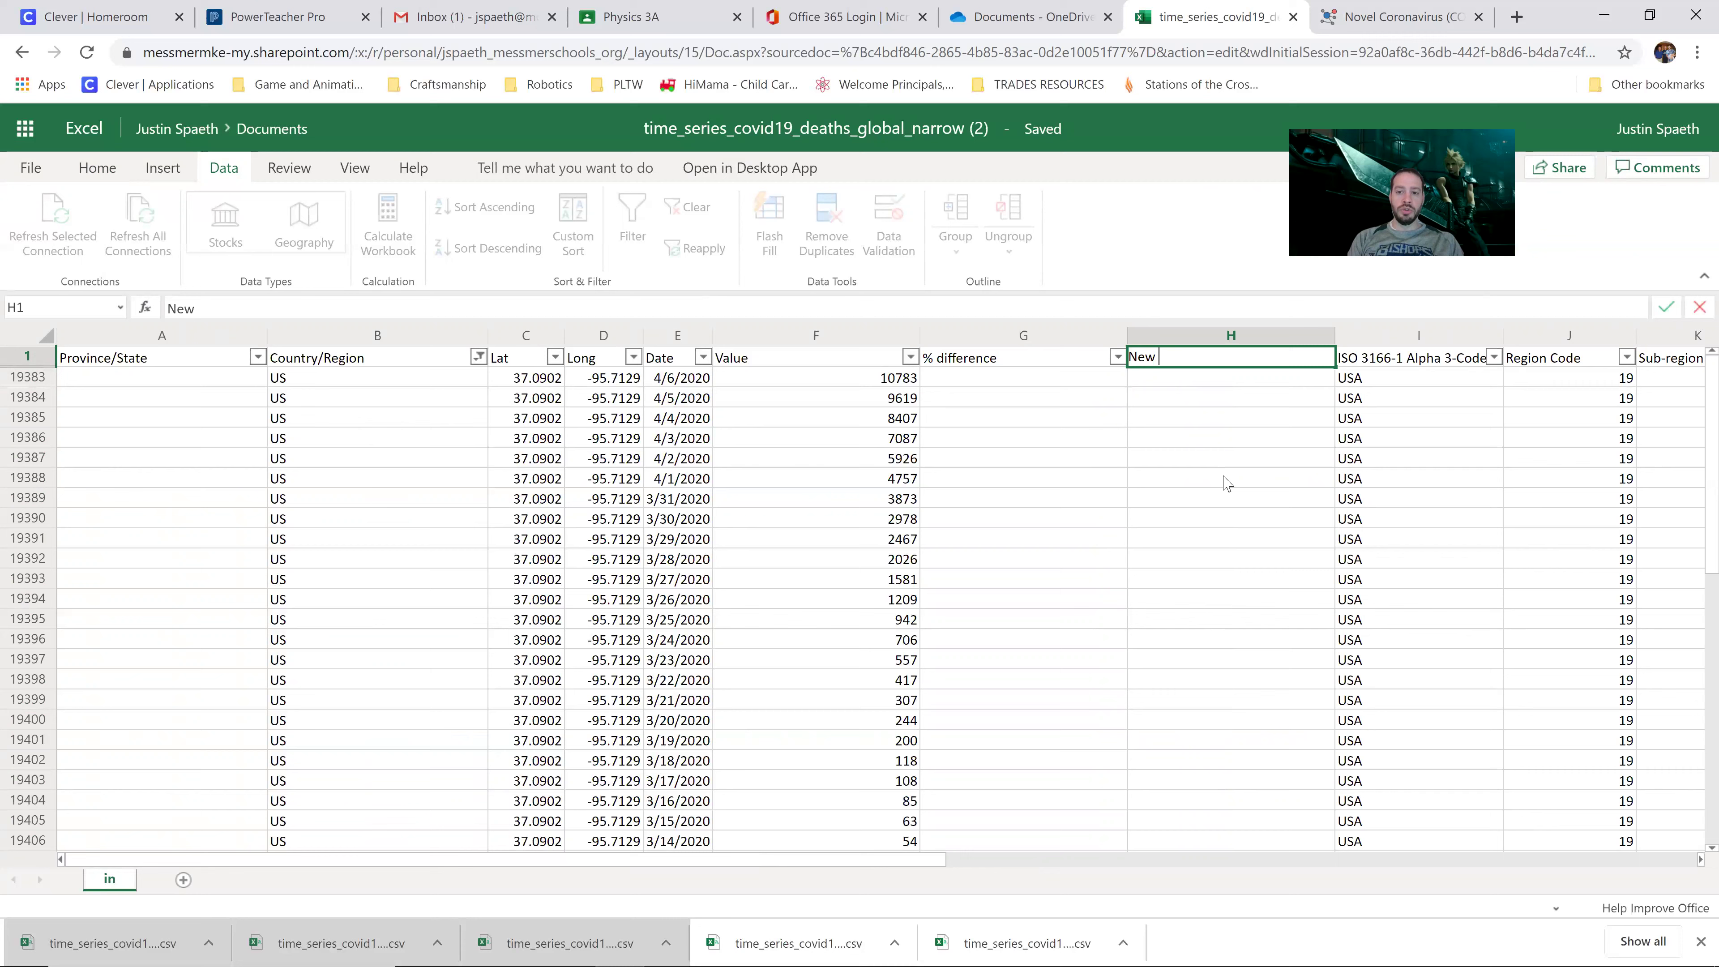
text( Deaths)
key(Return)
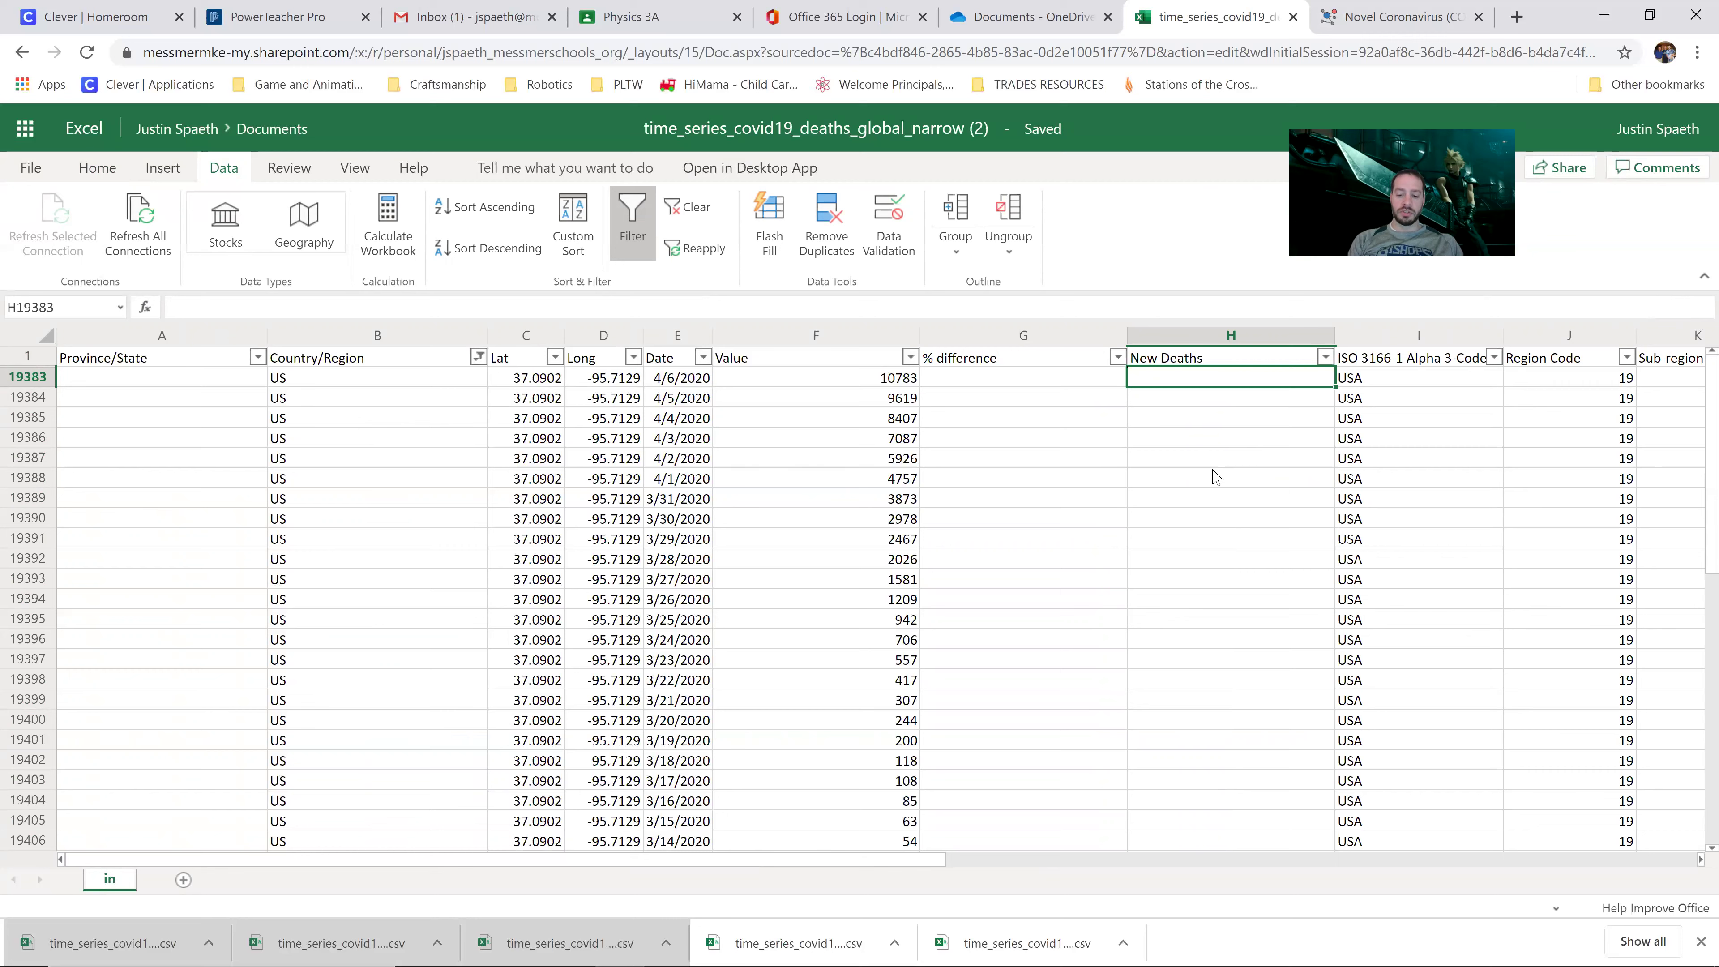
click(1034, 386)
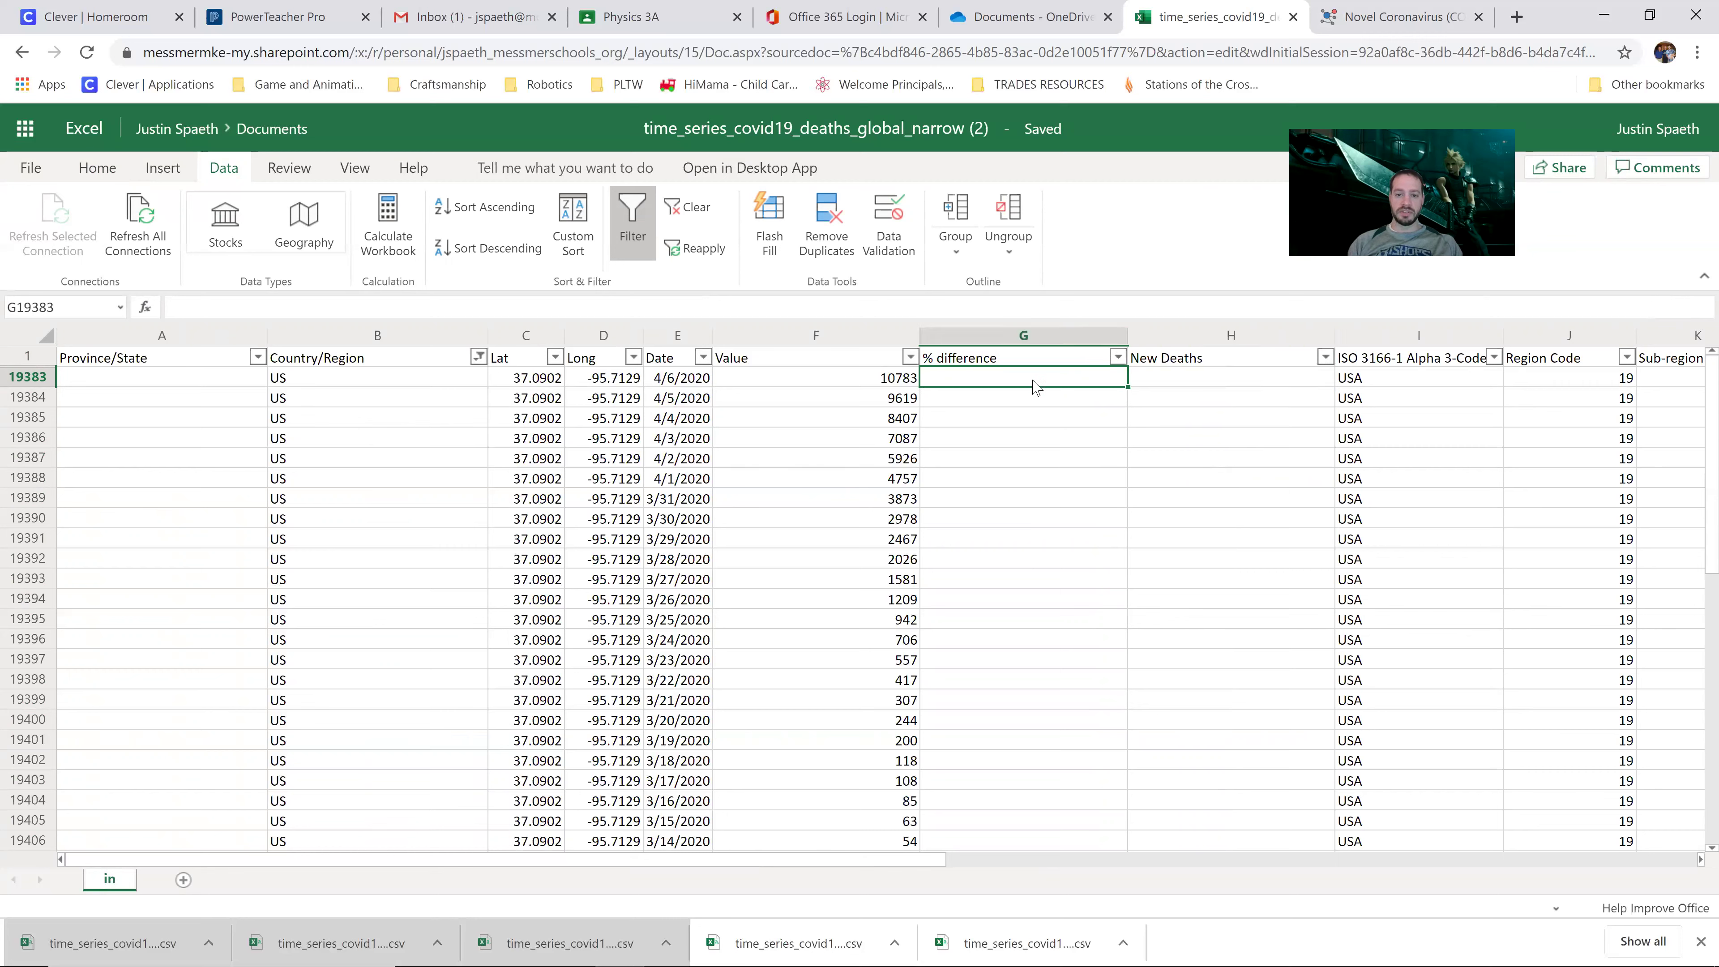
Step: Enter =(F19383-F19384)/F19384 in G19383, giving 0.1210105 for 4/6/2020
text(=()
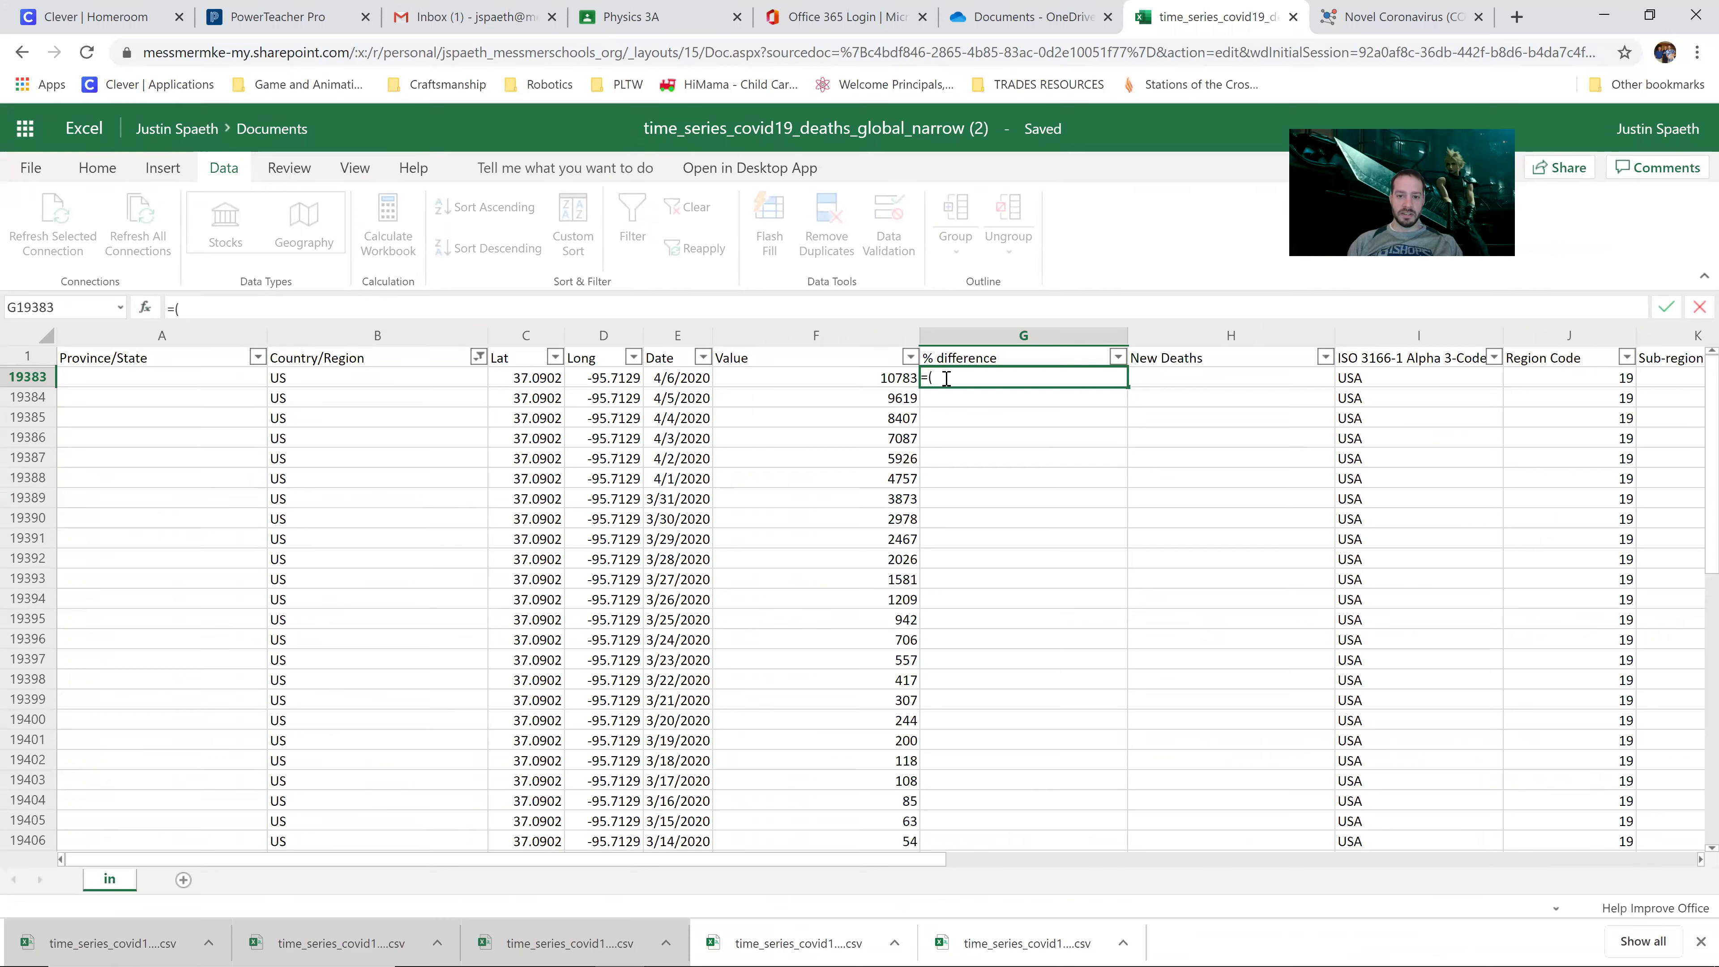
click(901, 382)
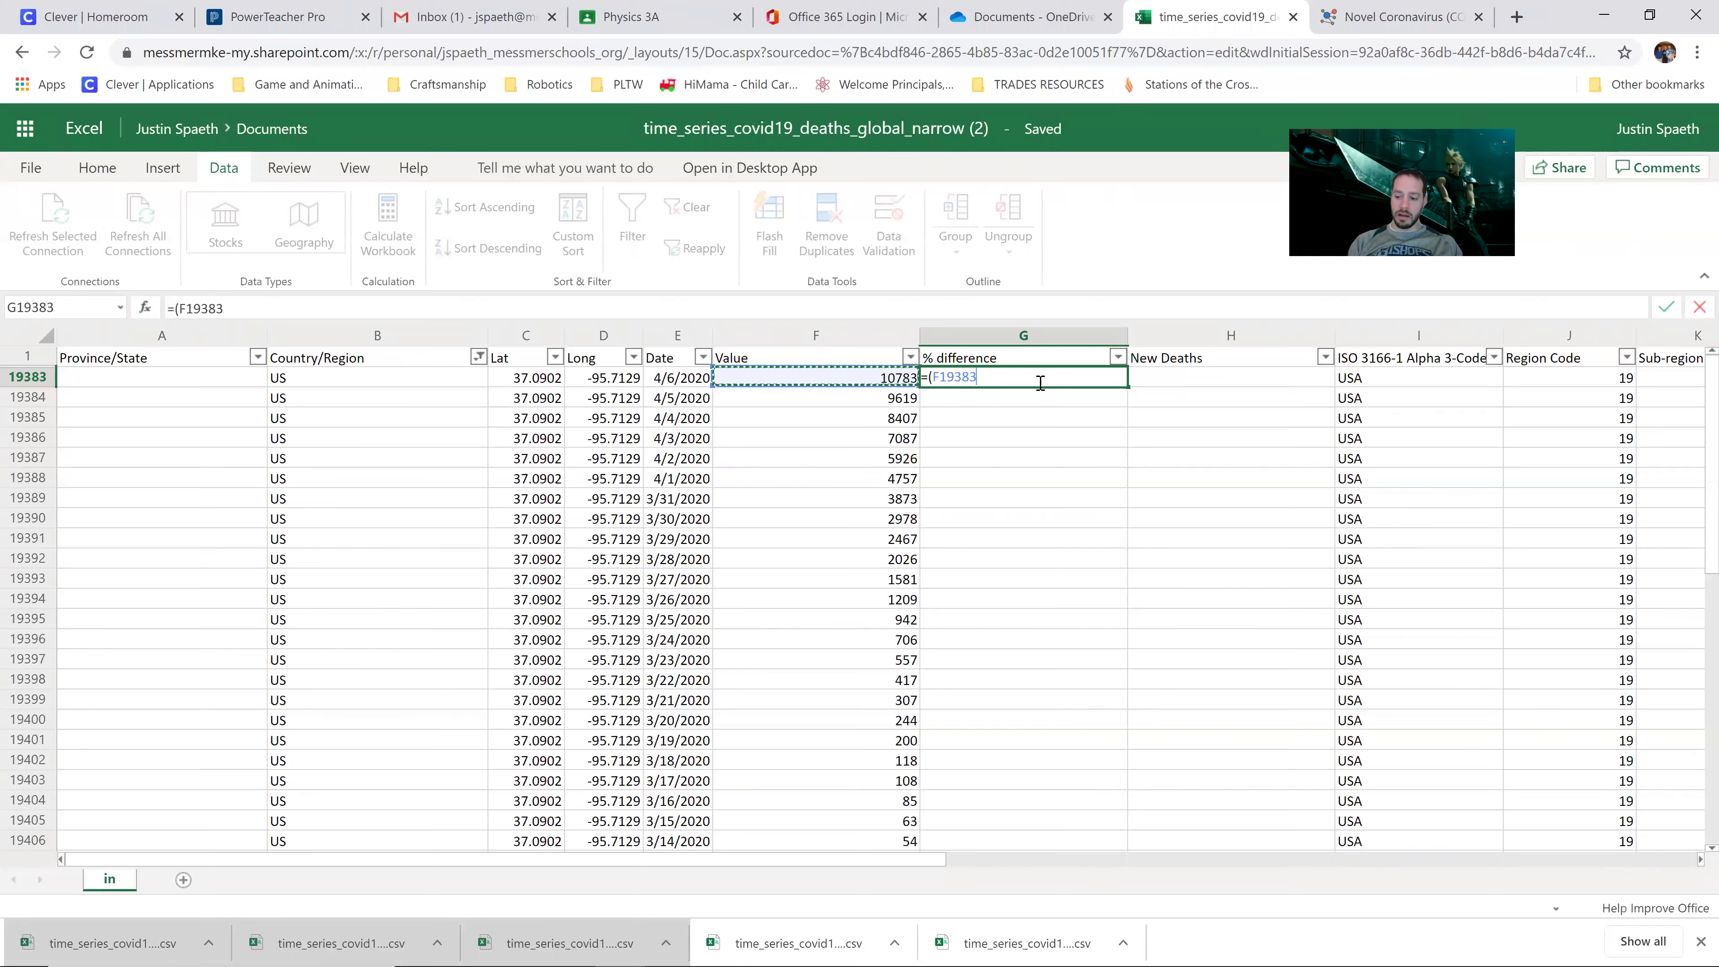
text(-)
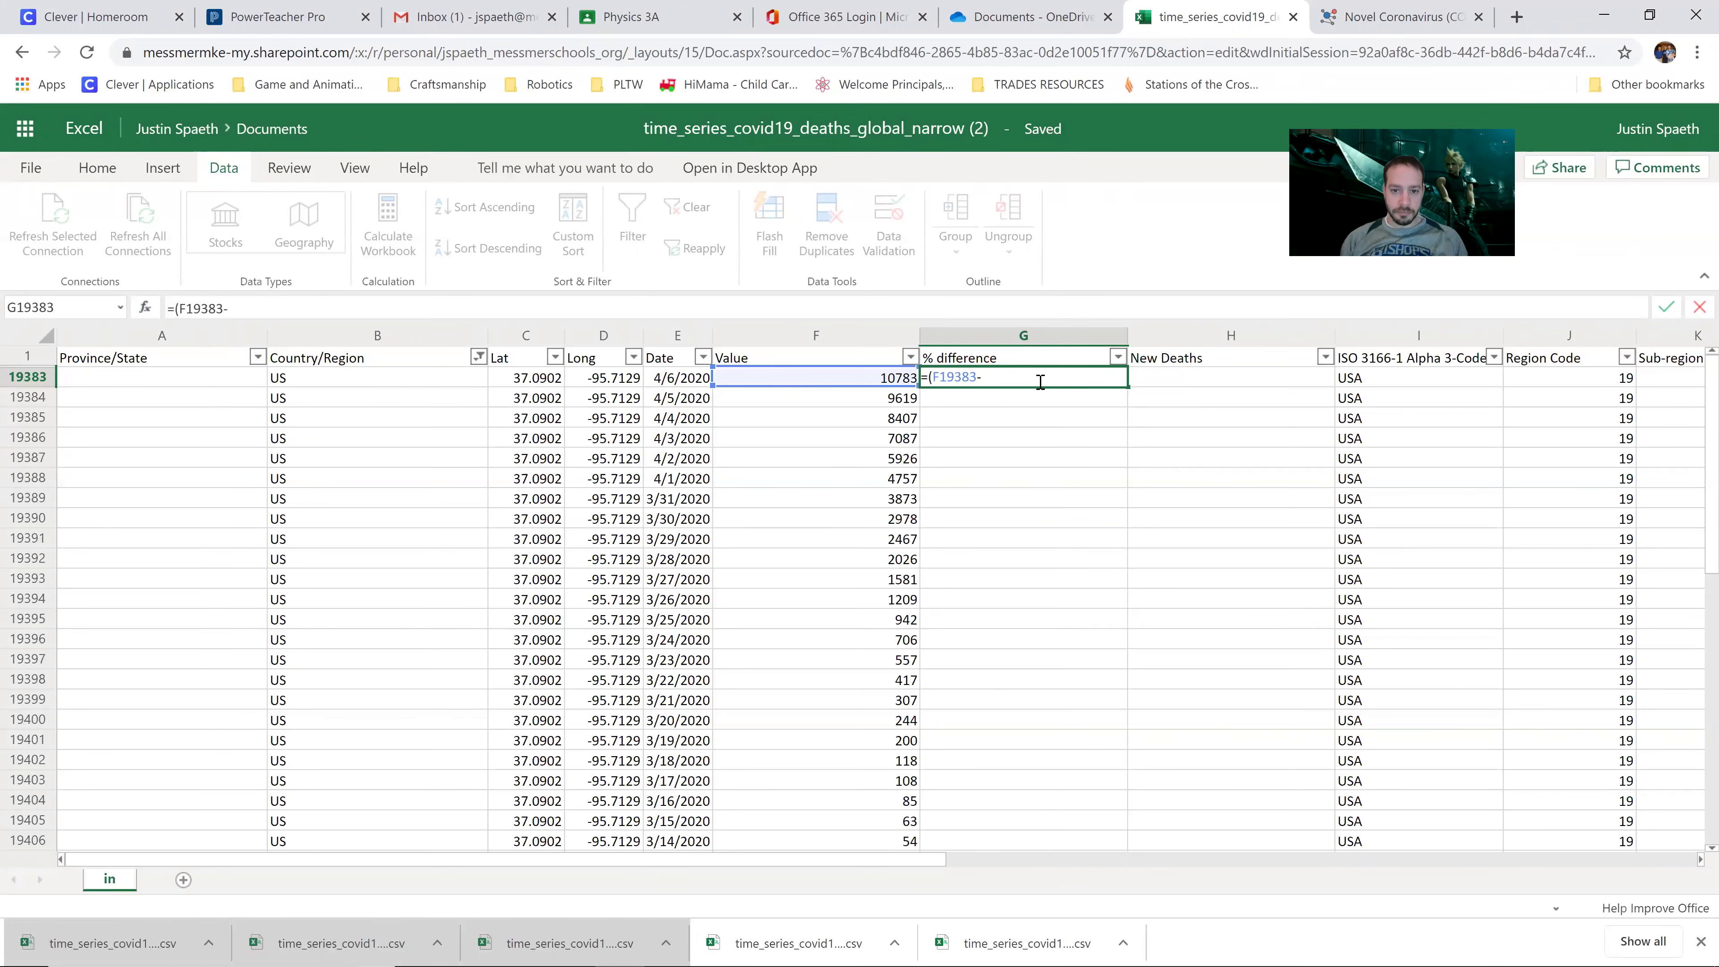
click(915, 401)
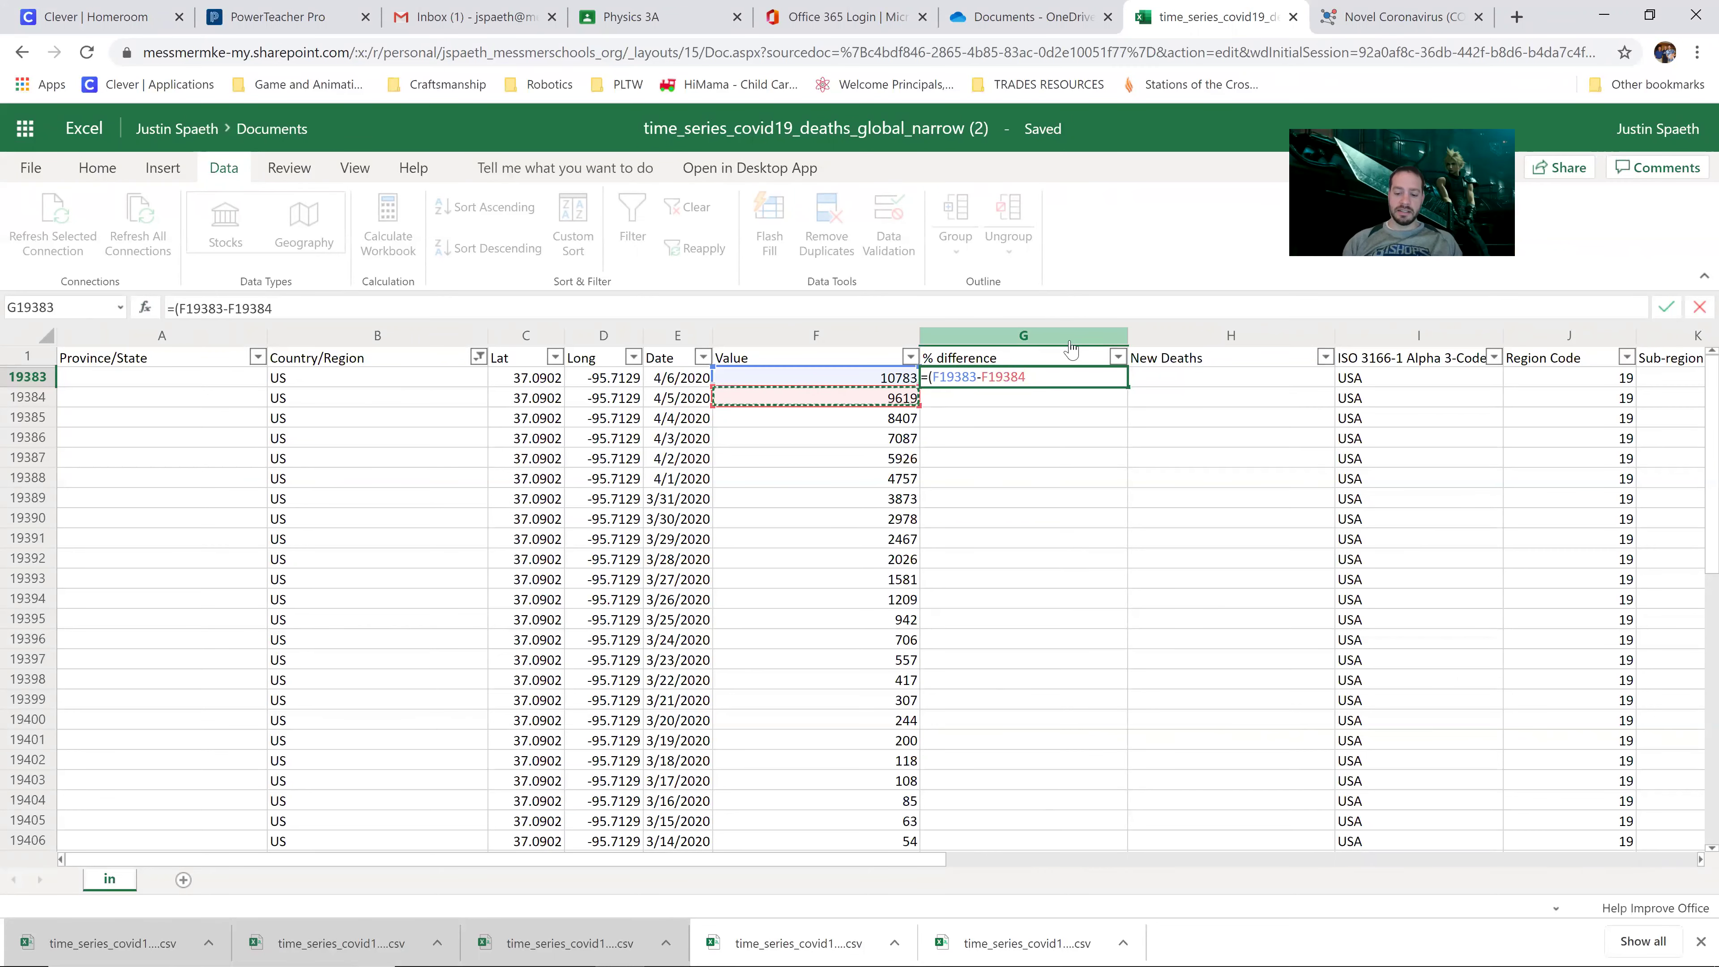
text())
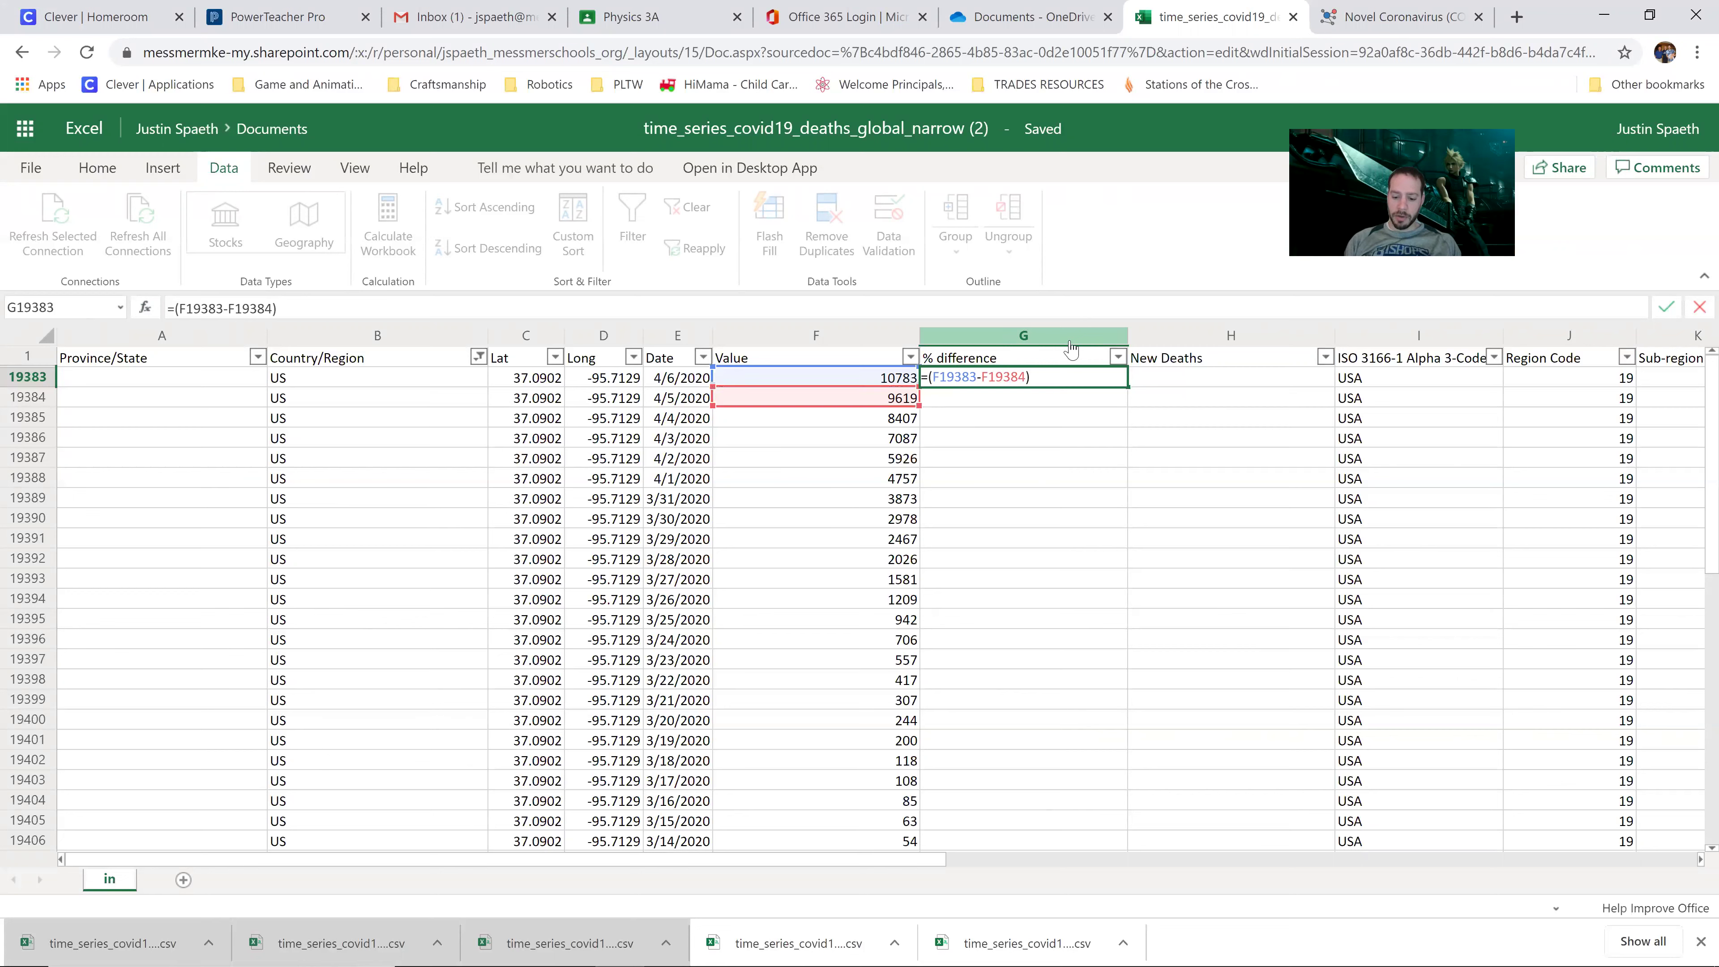
text(/)
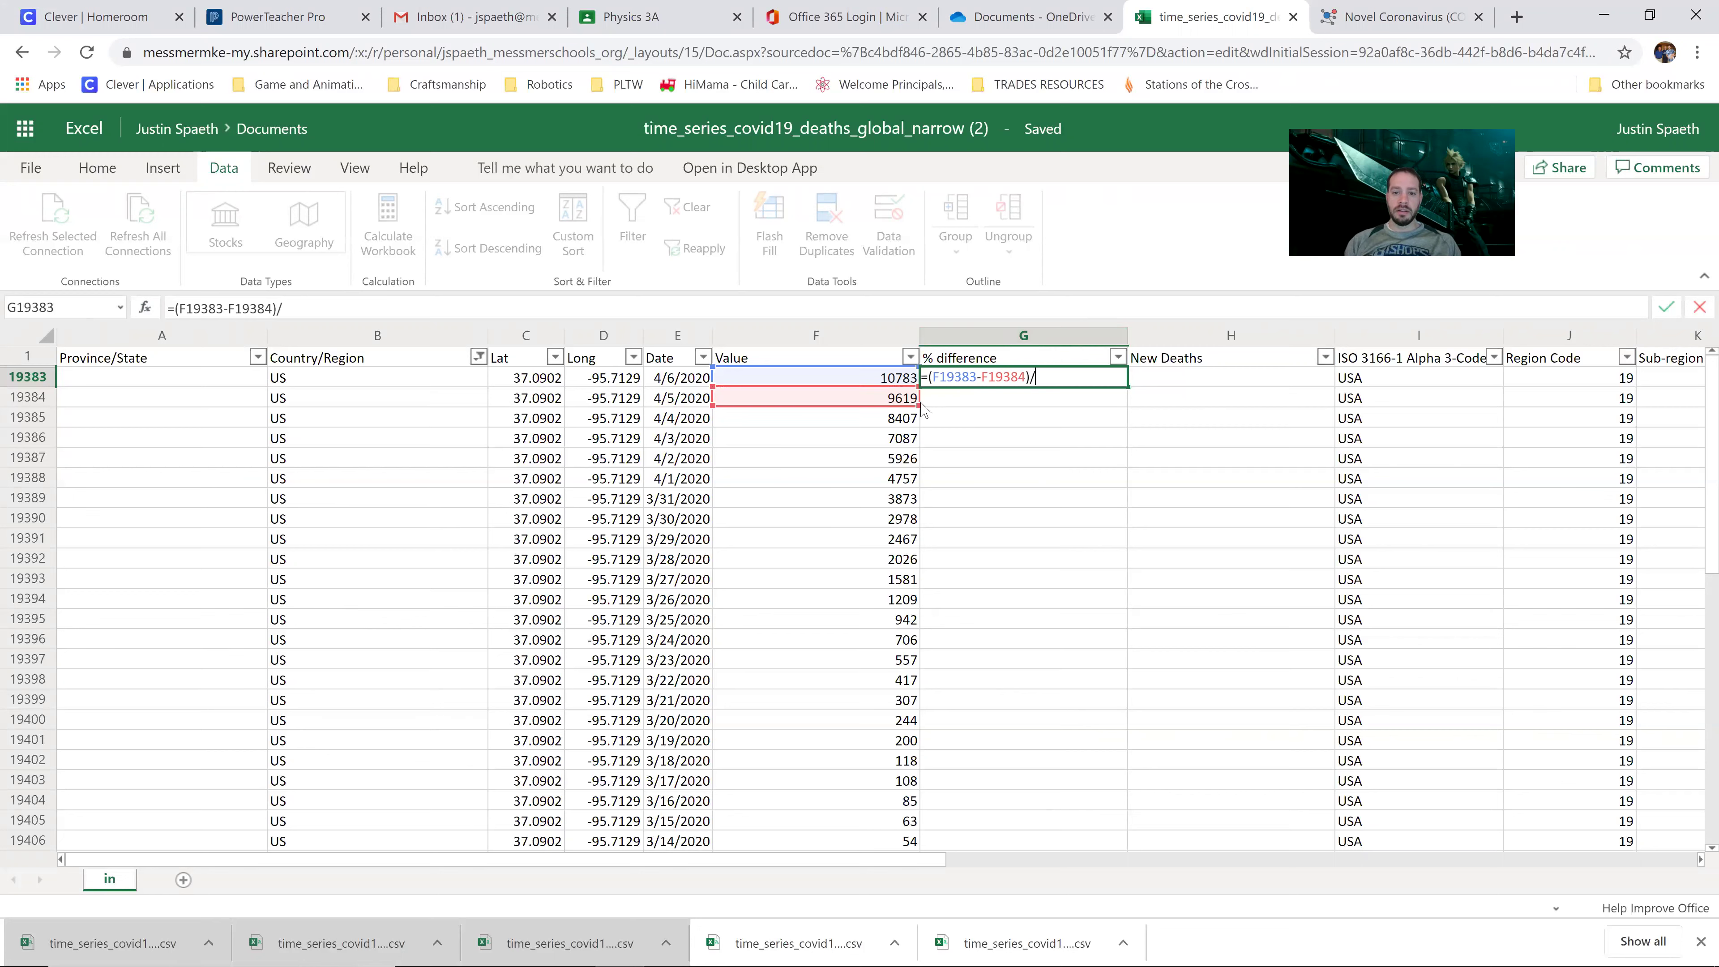
click(902, 400)
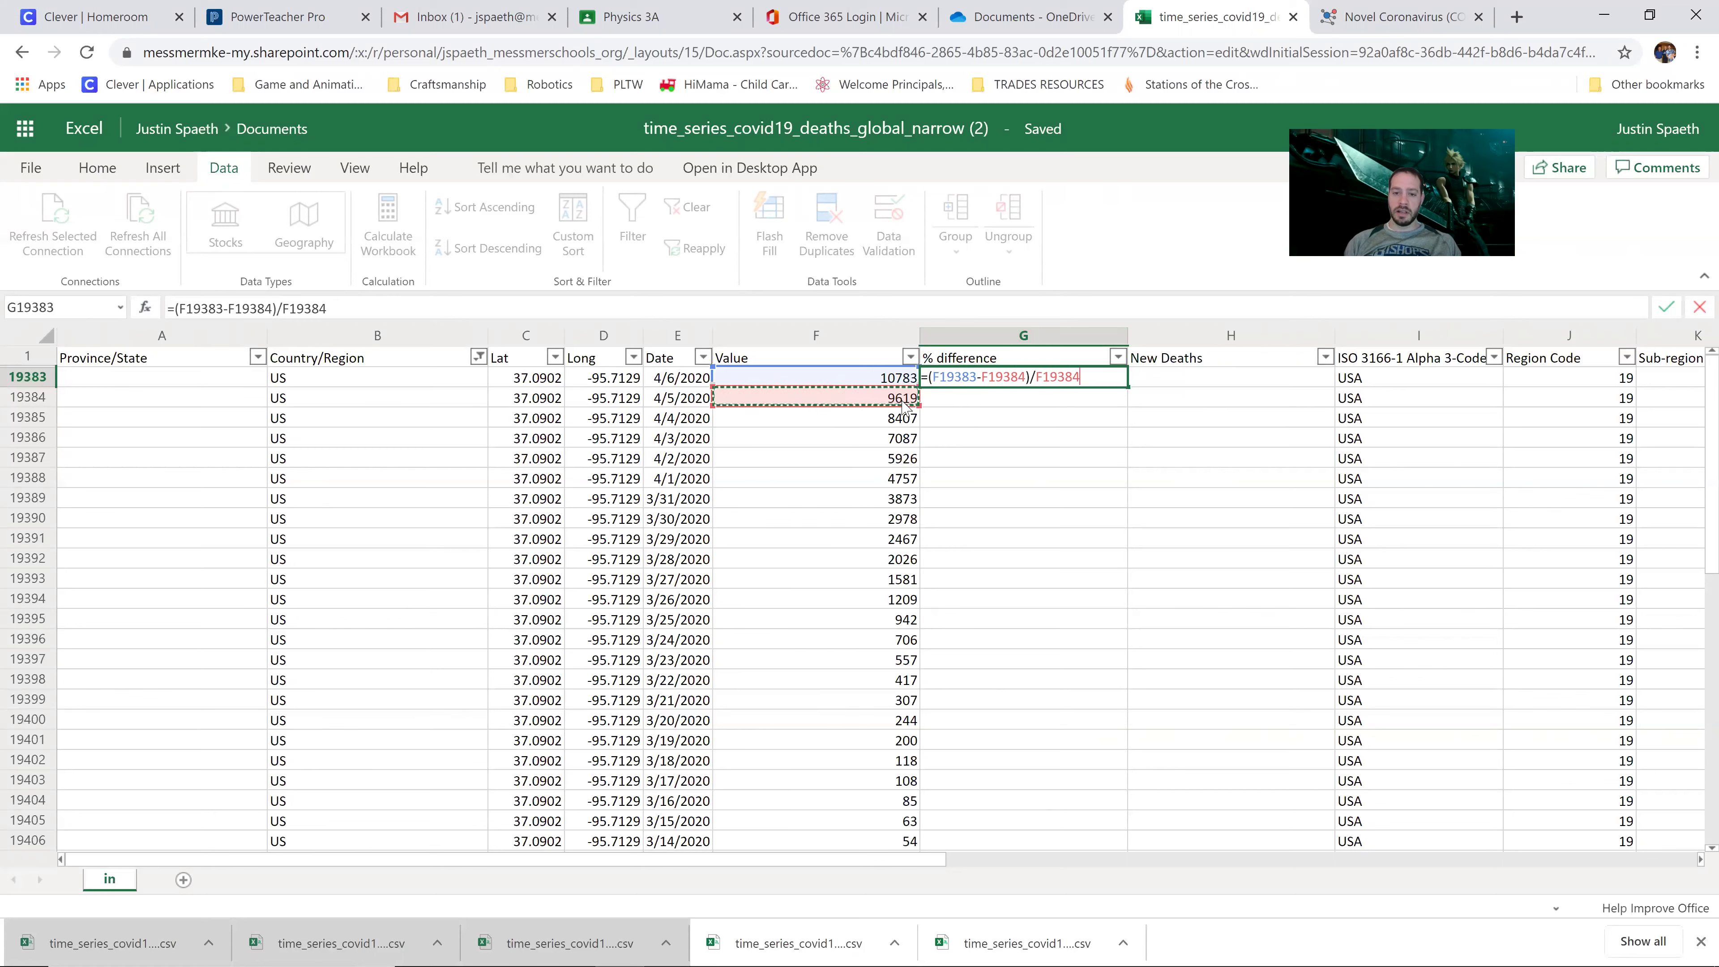
key(Return)
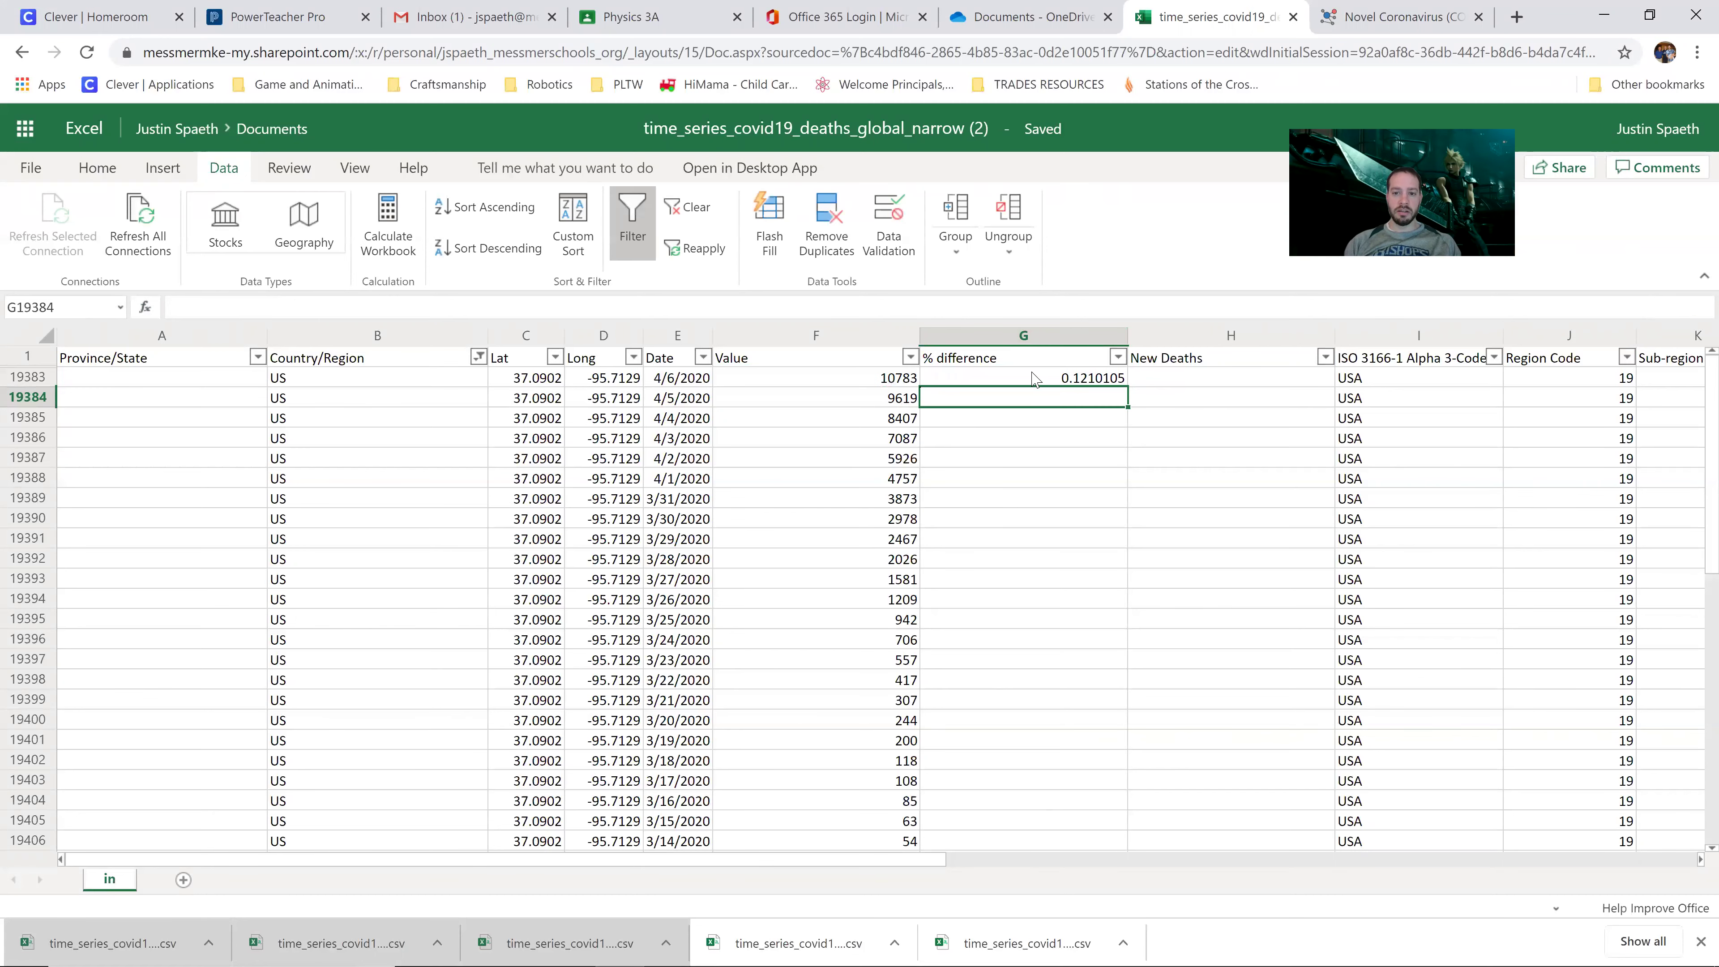
click(1042, 380)
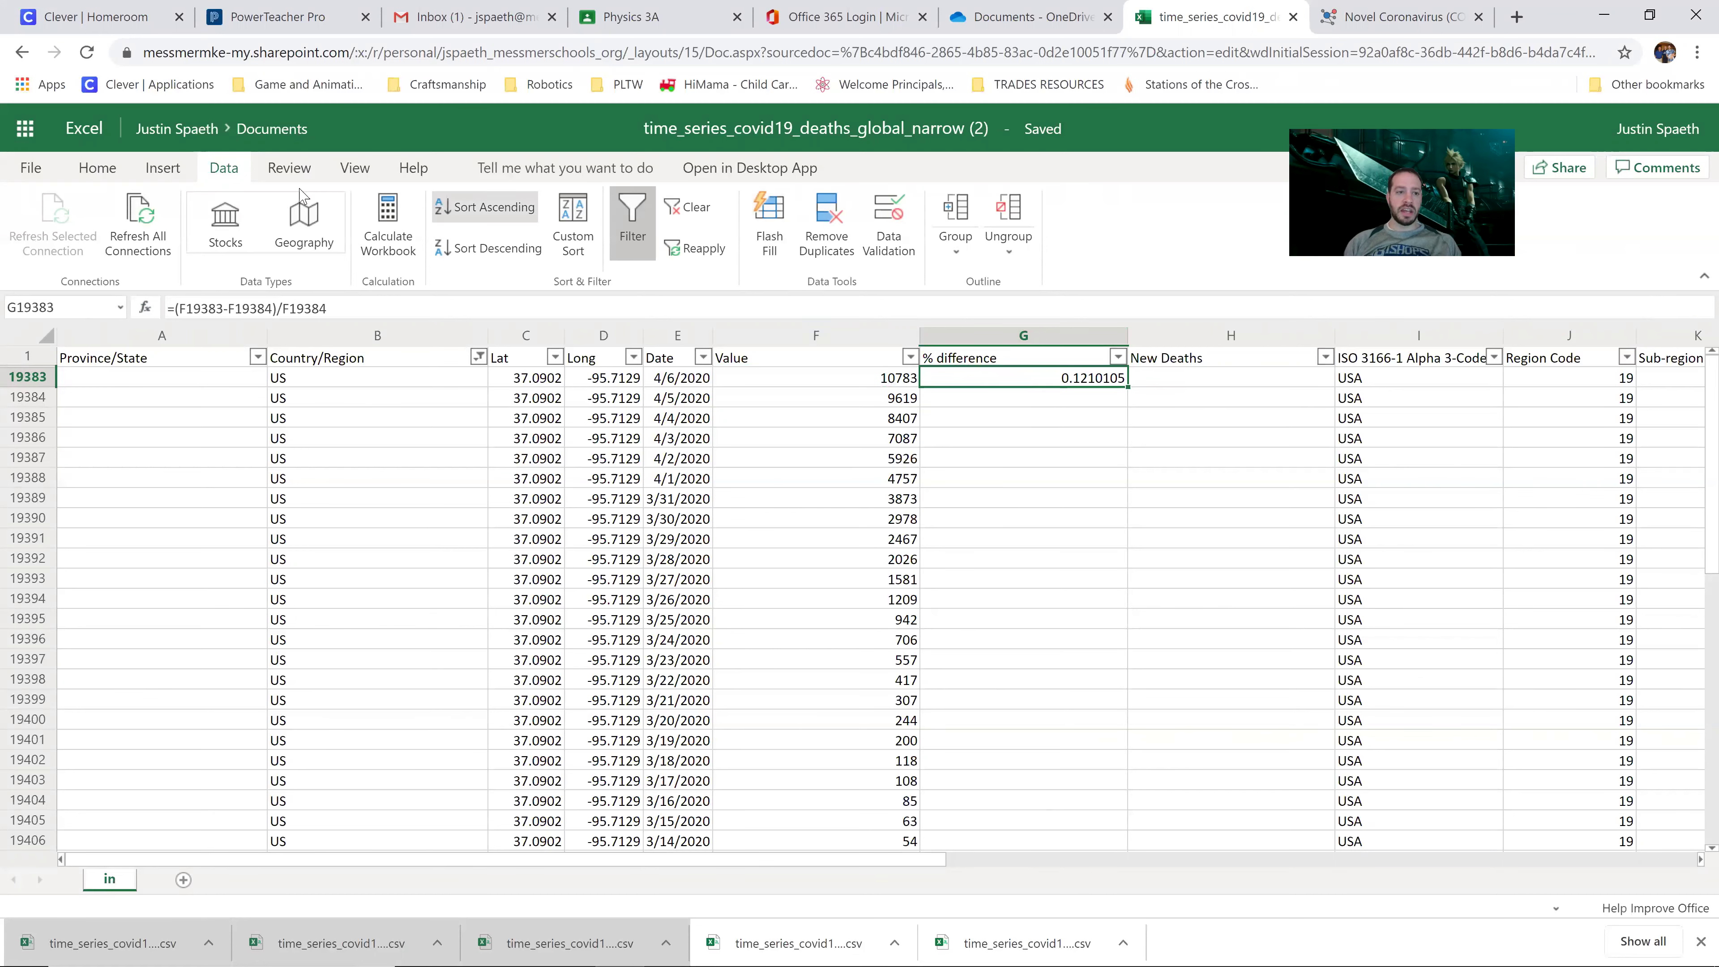
click(98, 168)
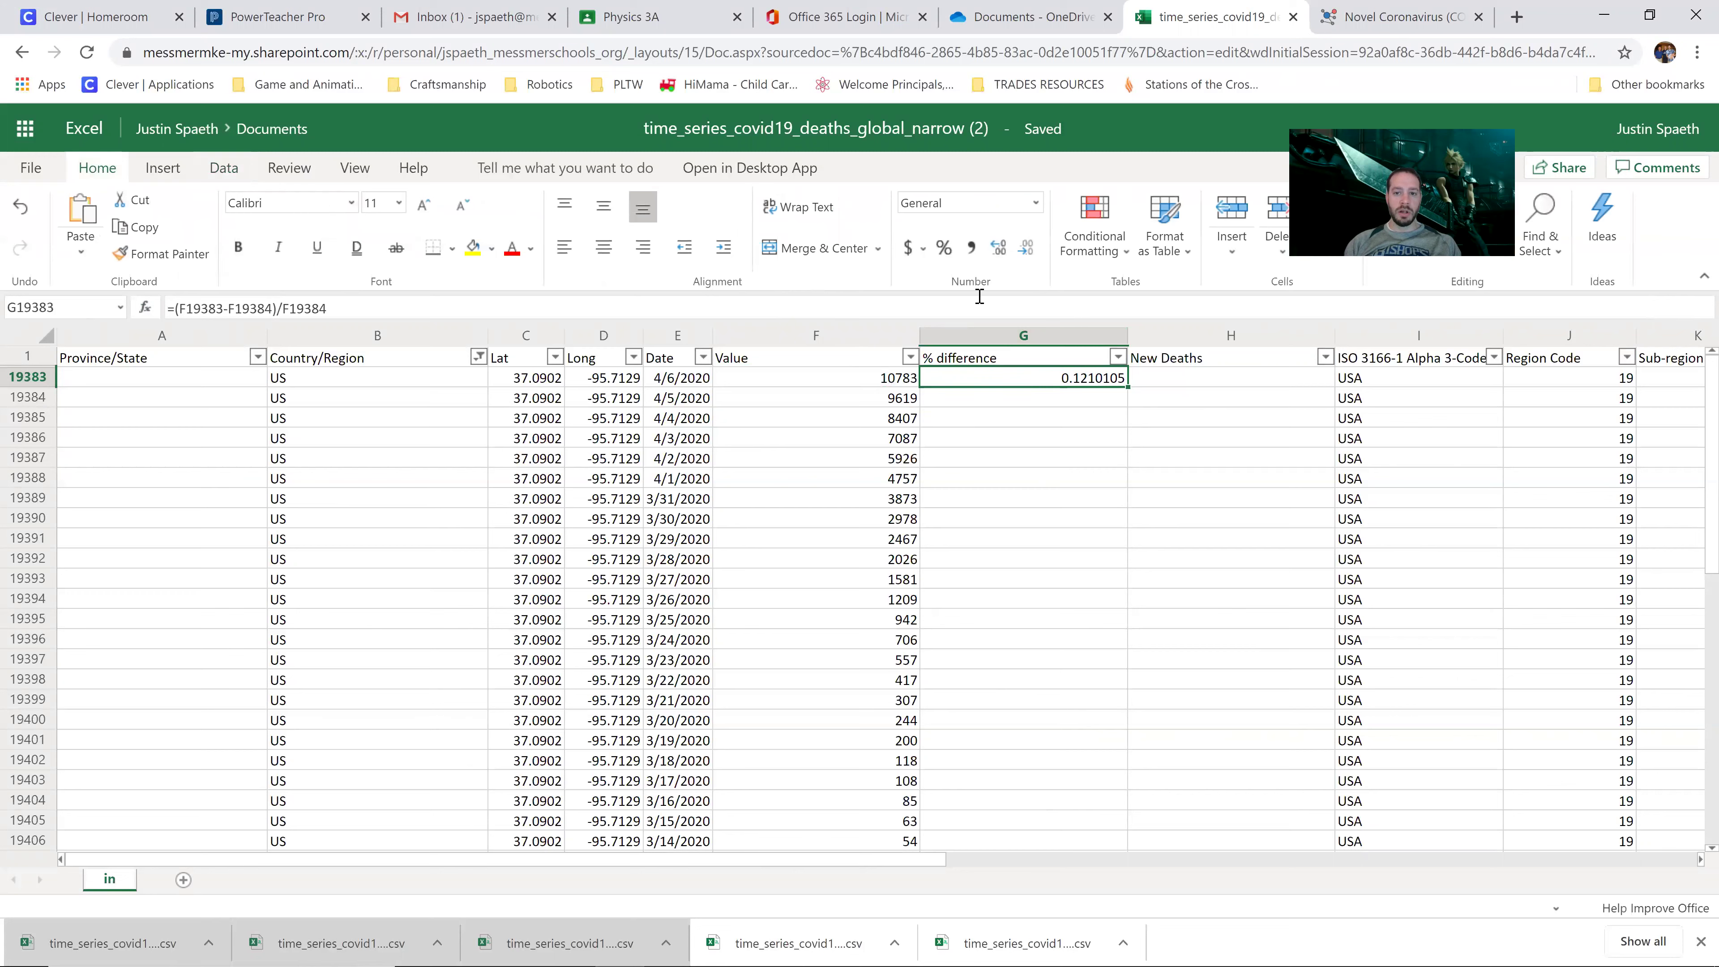
Step: Apply Percent Style to G19383 and fill the % difference formula down column G
click(944, 248)
click(1091, 406)
click(1094, 380)
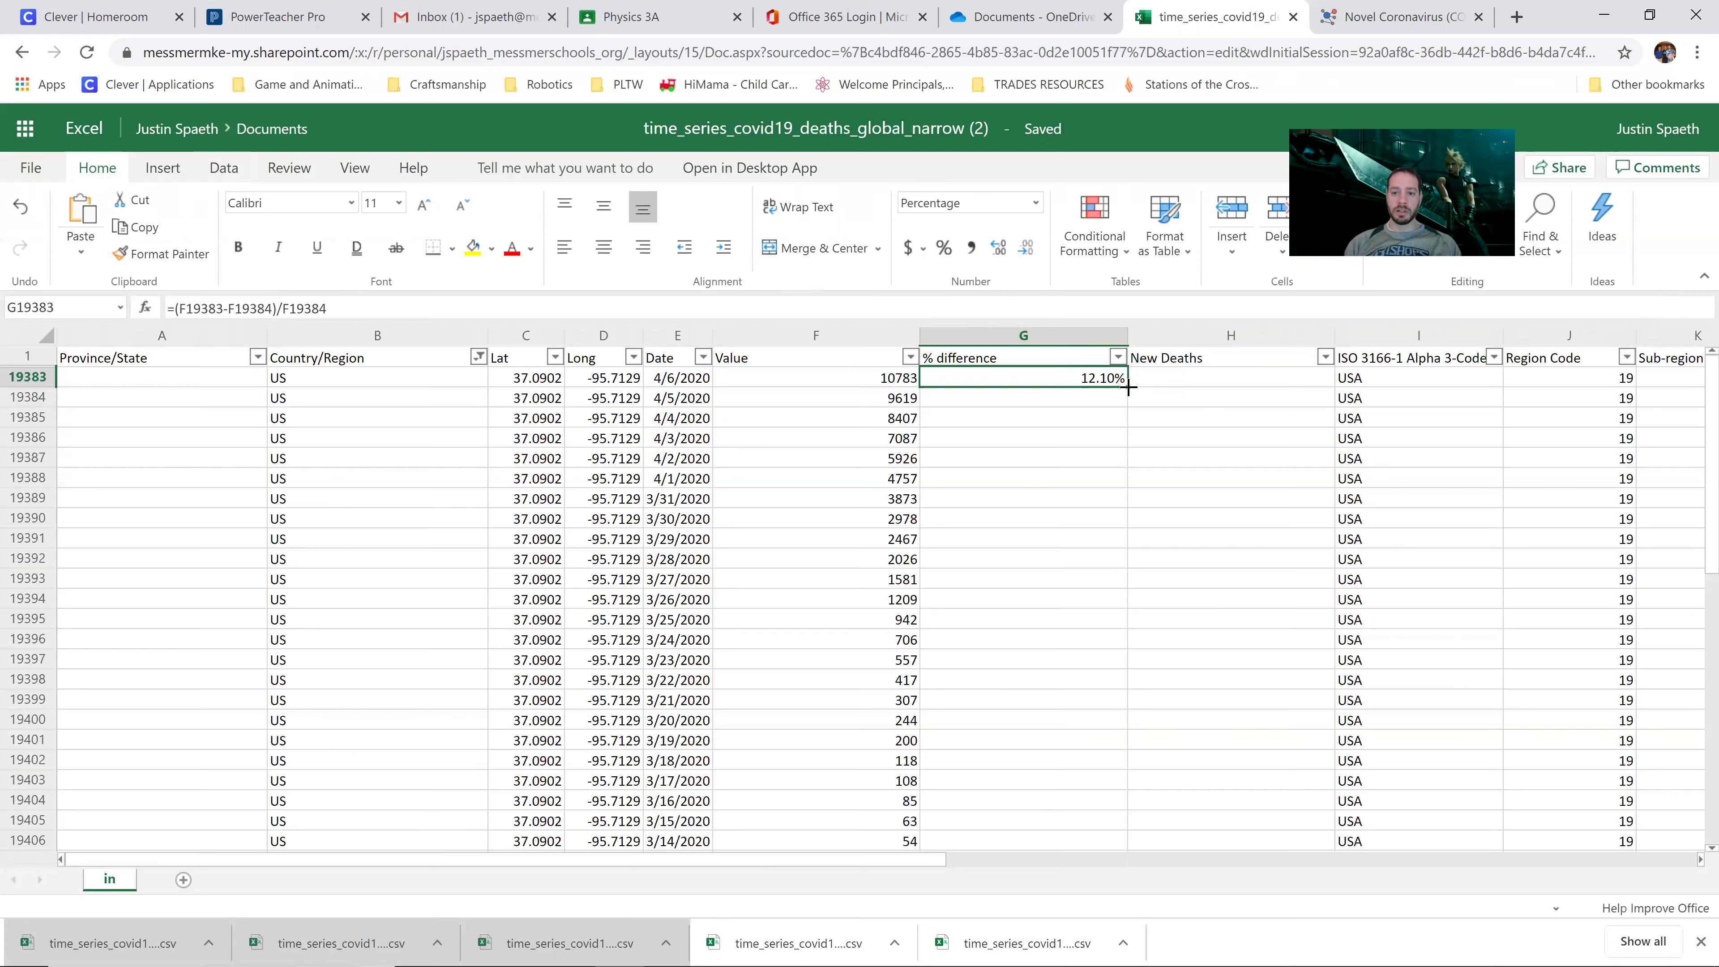
drag(1128, 386, 1151, 383)
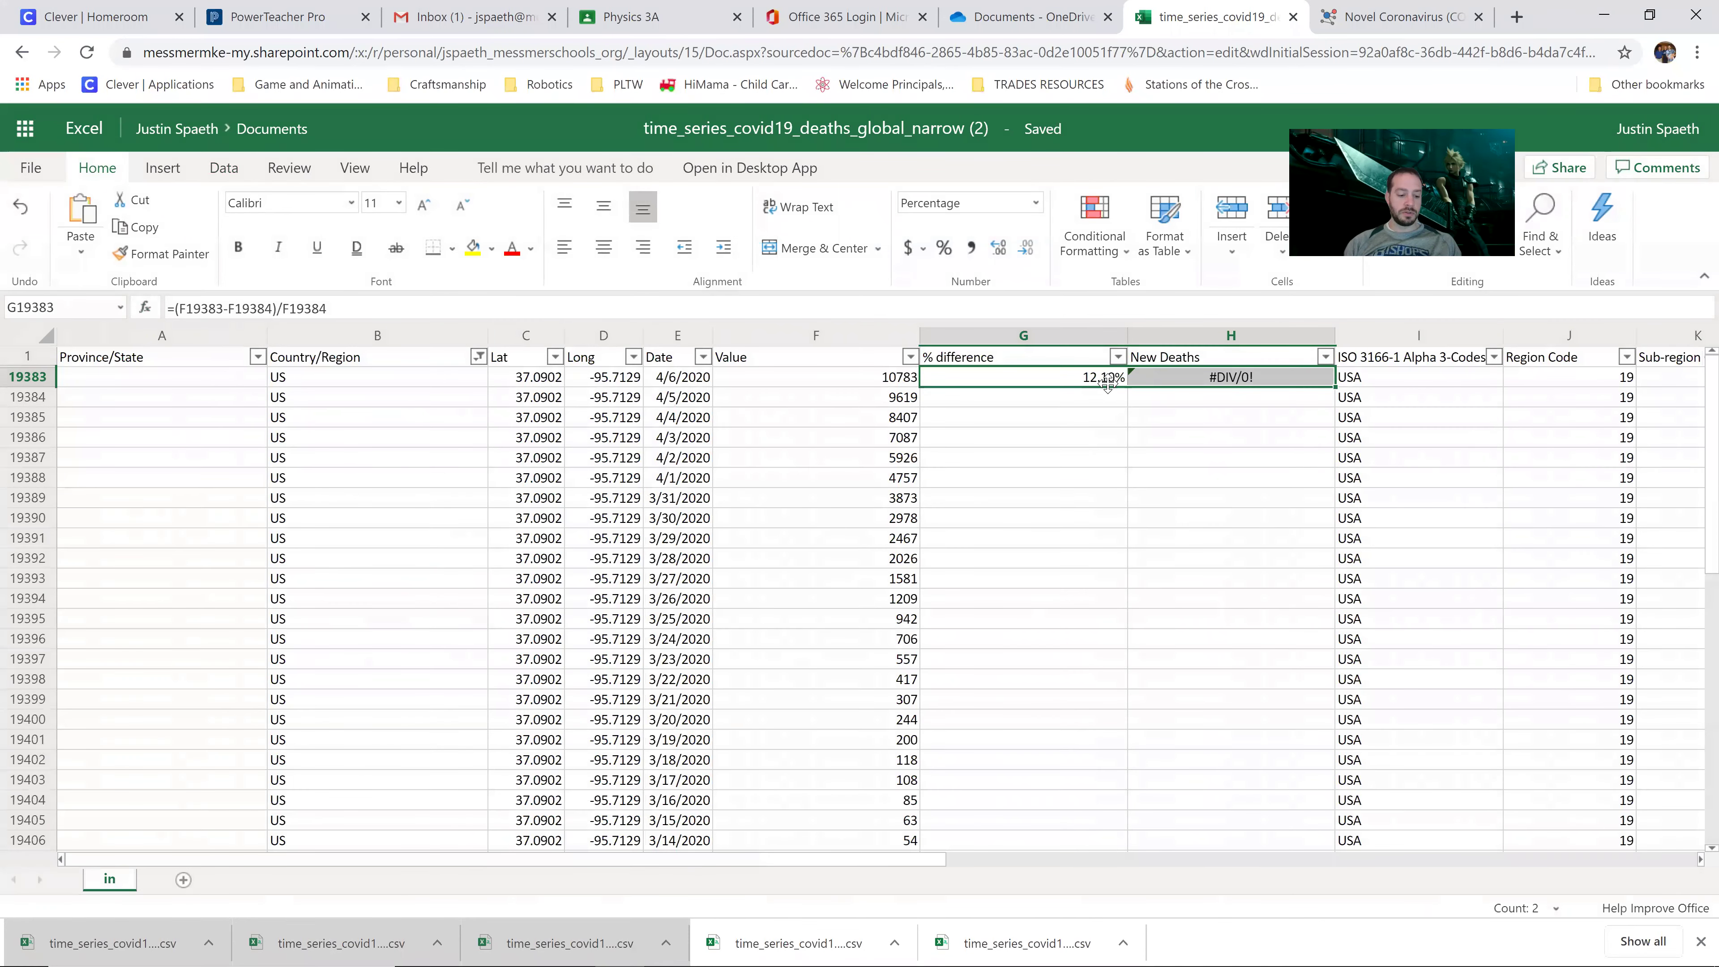
key(ctrl+z)
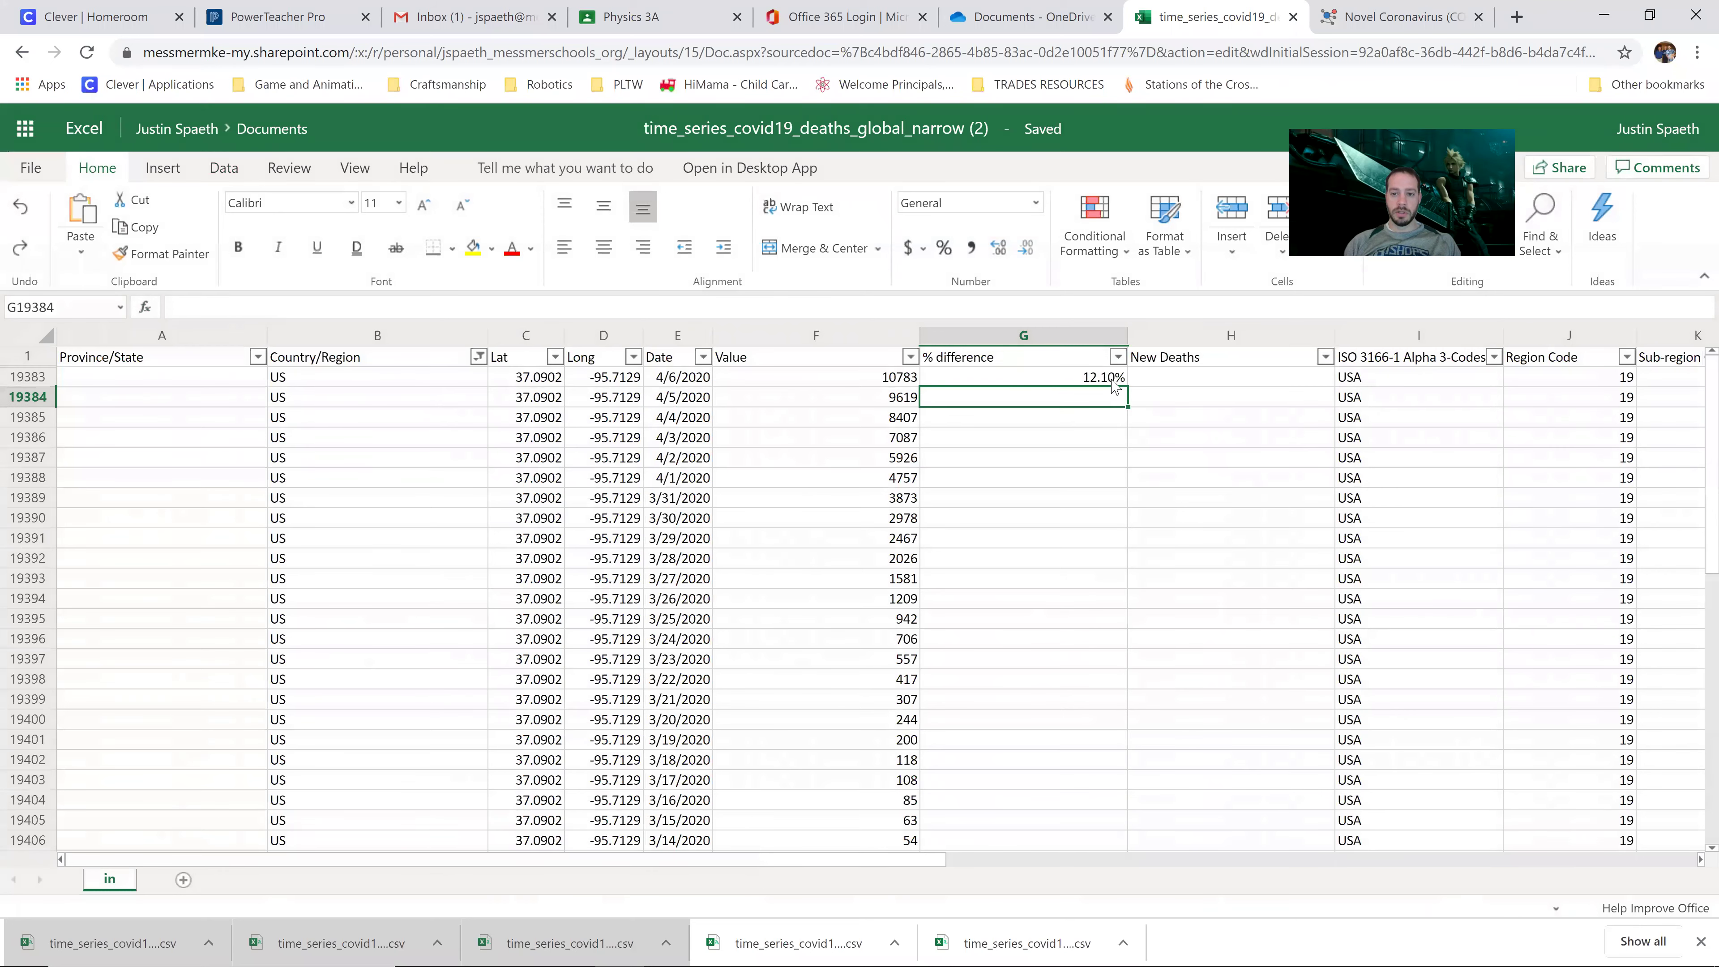
double_click(1125, 384)
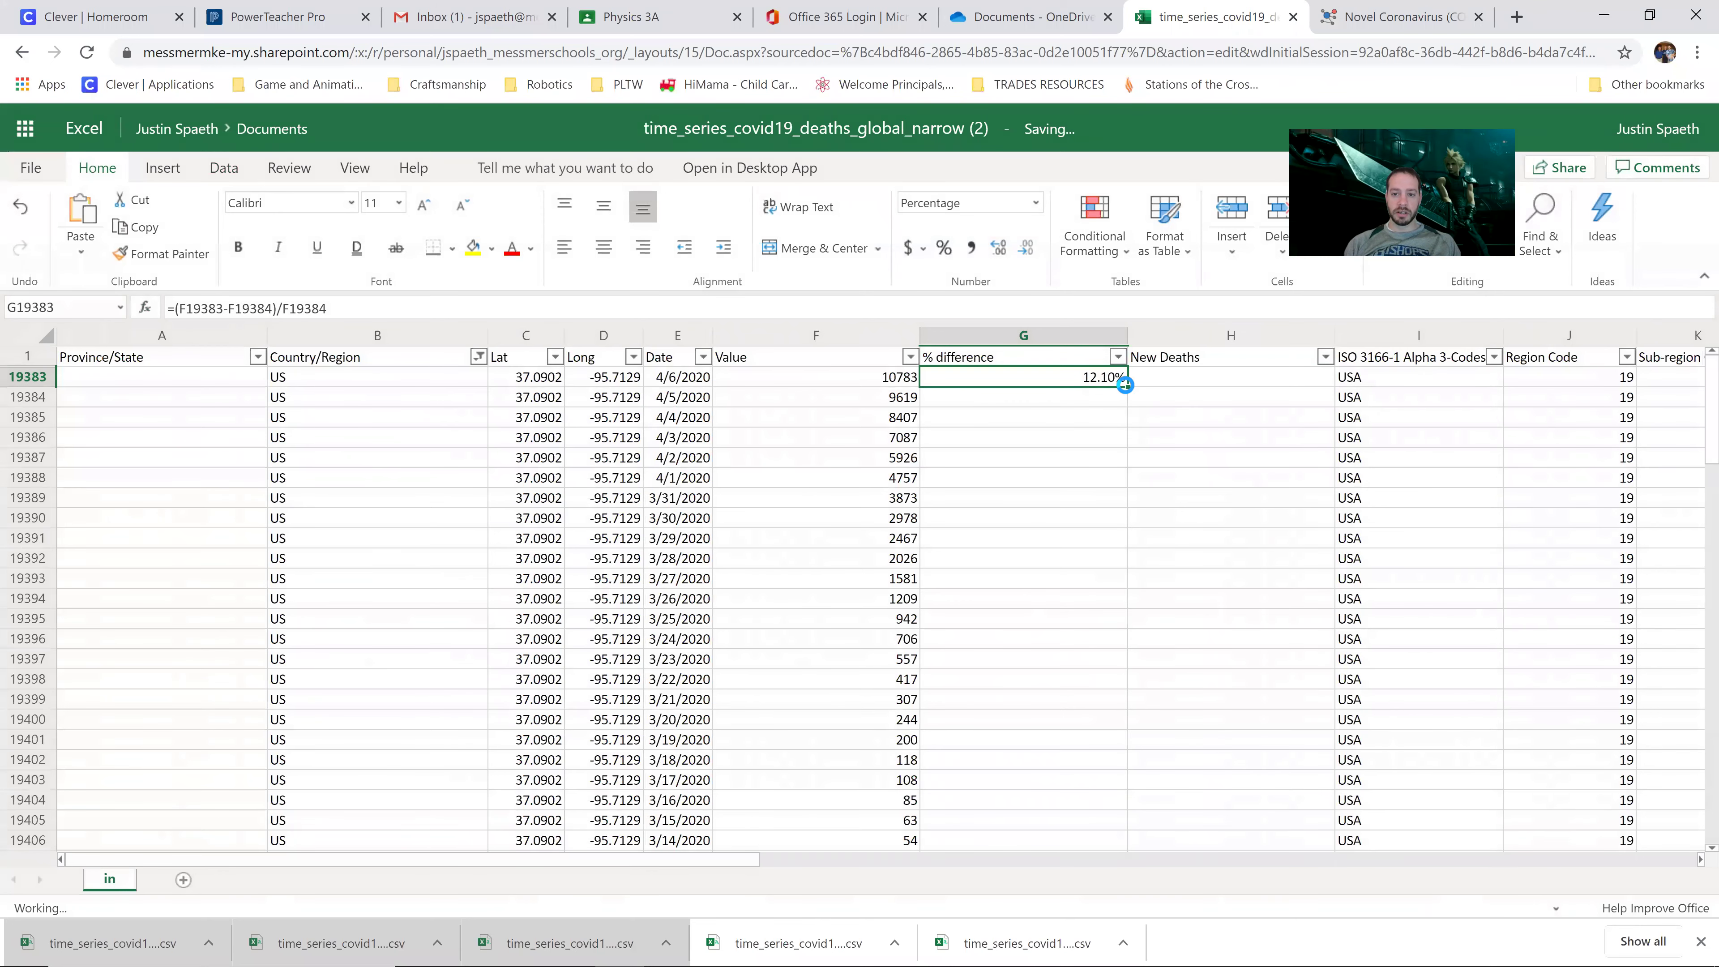
Step: Spot-check the filled % difference formulas against the Values for late-March dates
click(1076, 399)
scroll(1072, 494, down, 2)
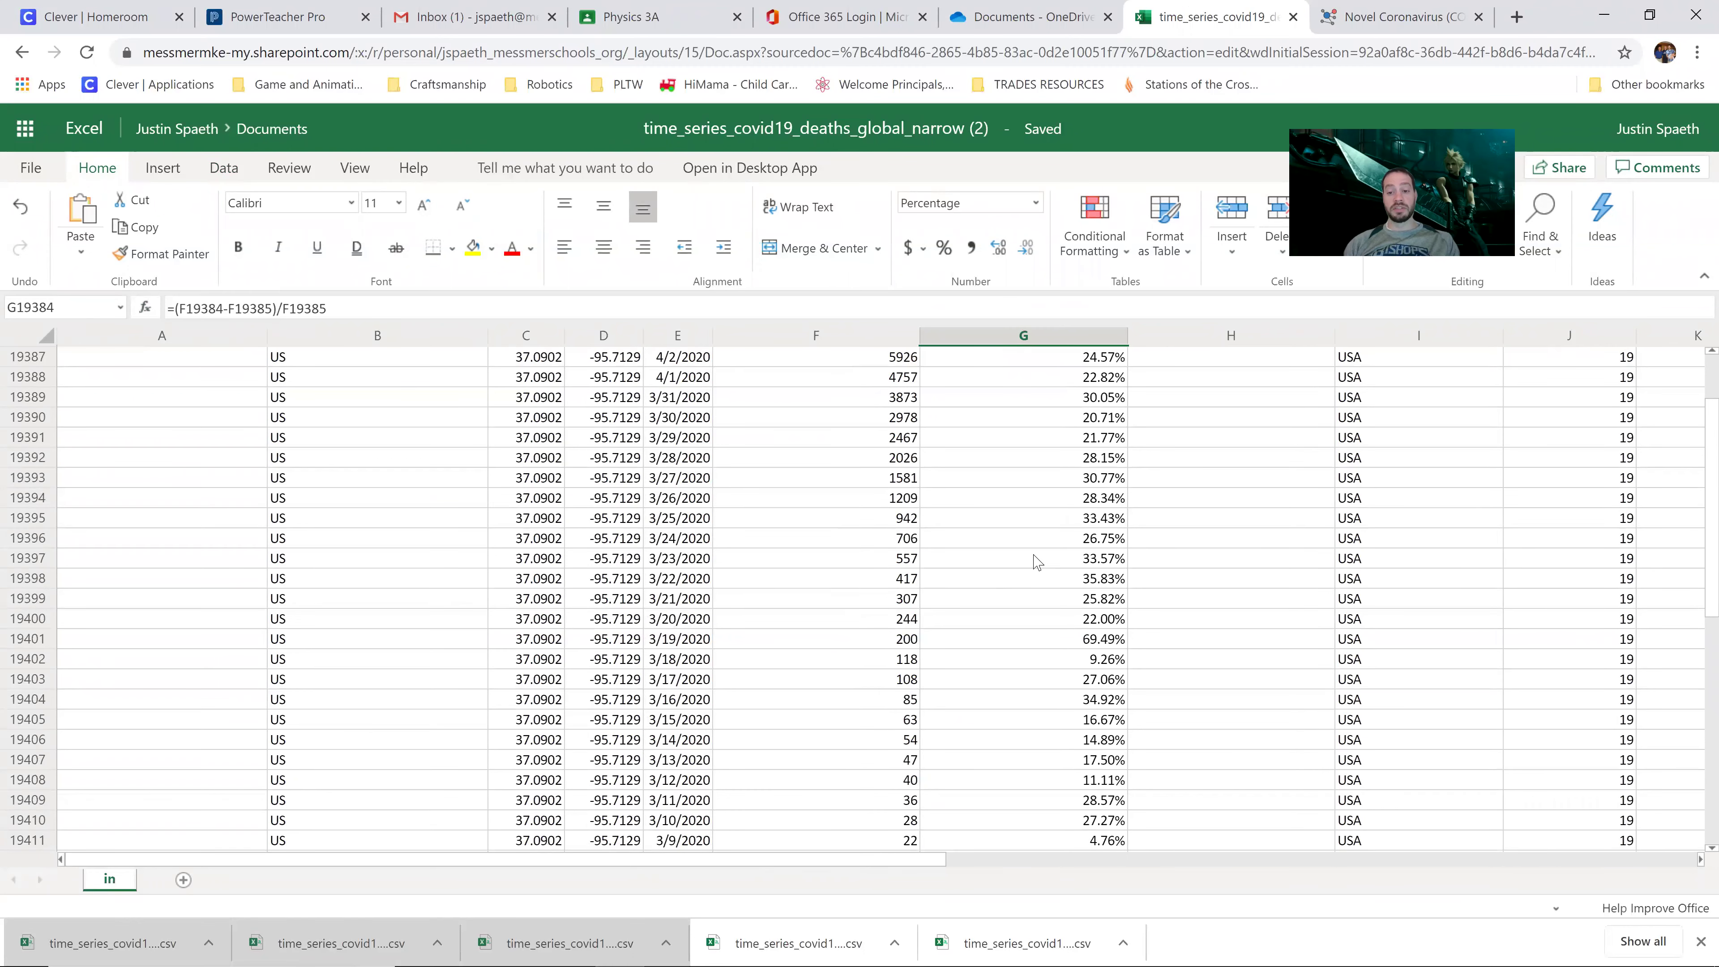
scroll(1037, 562, up, 2)
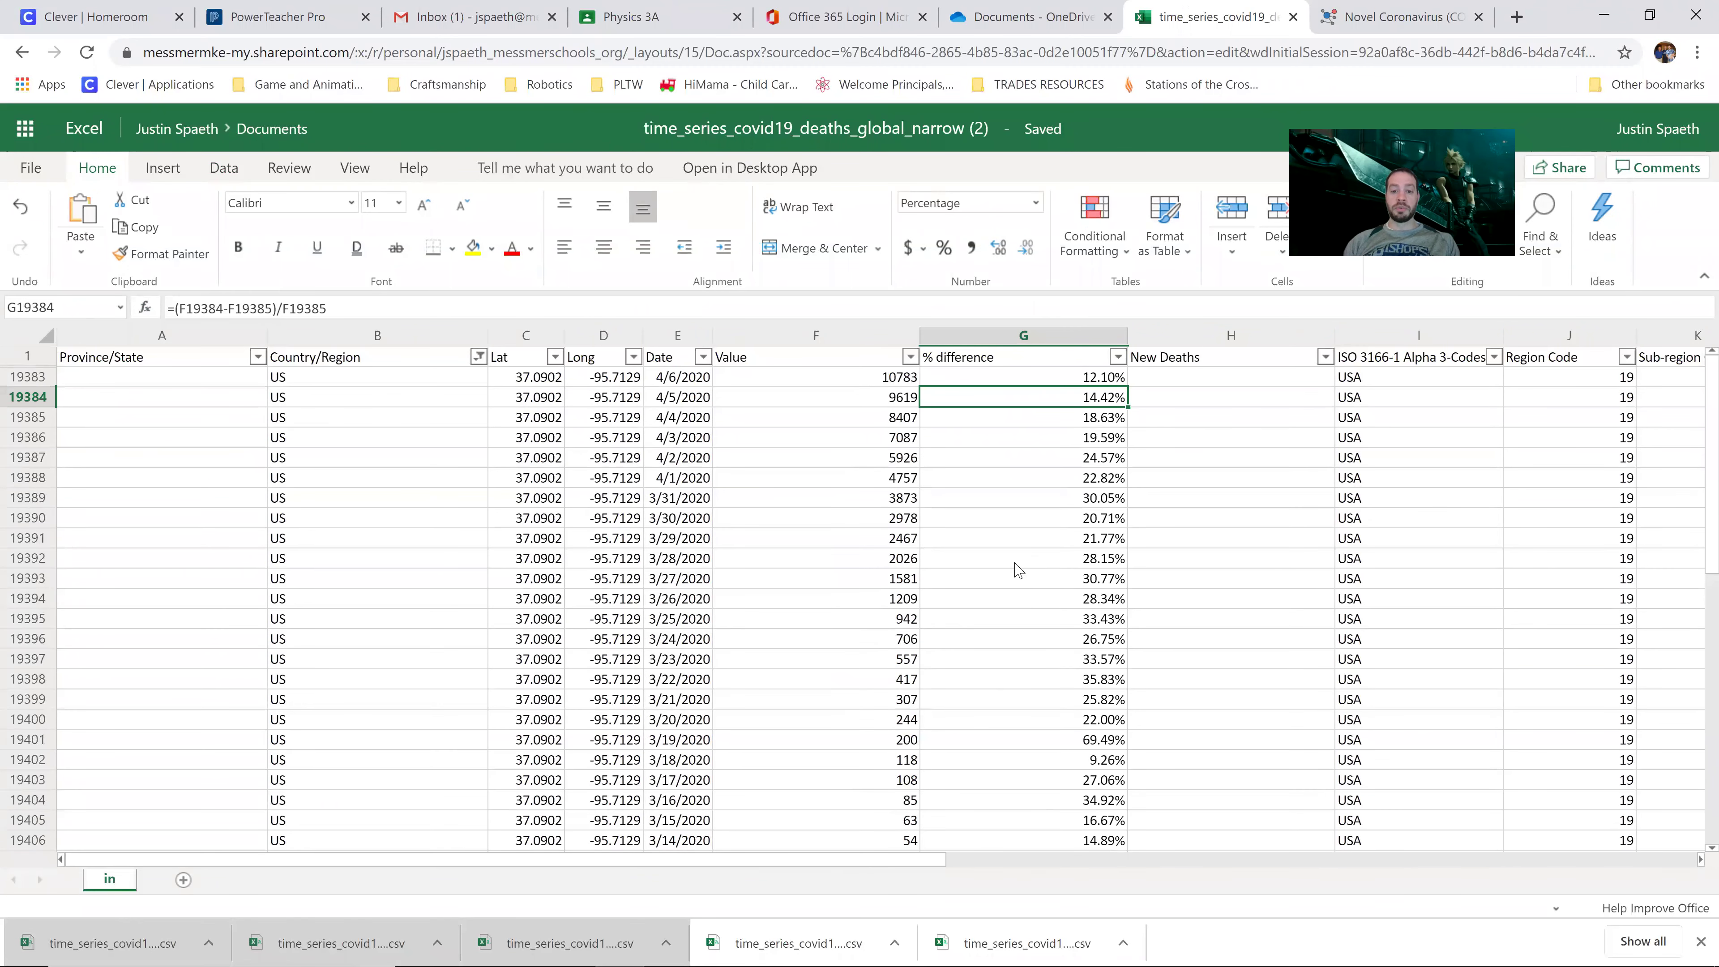
click(1021, 562)
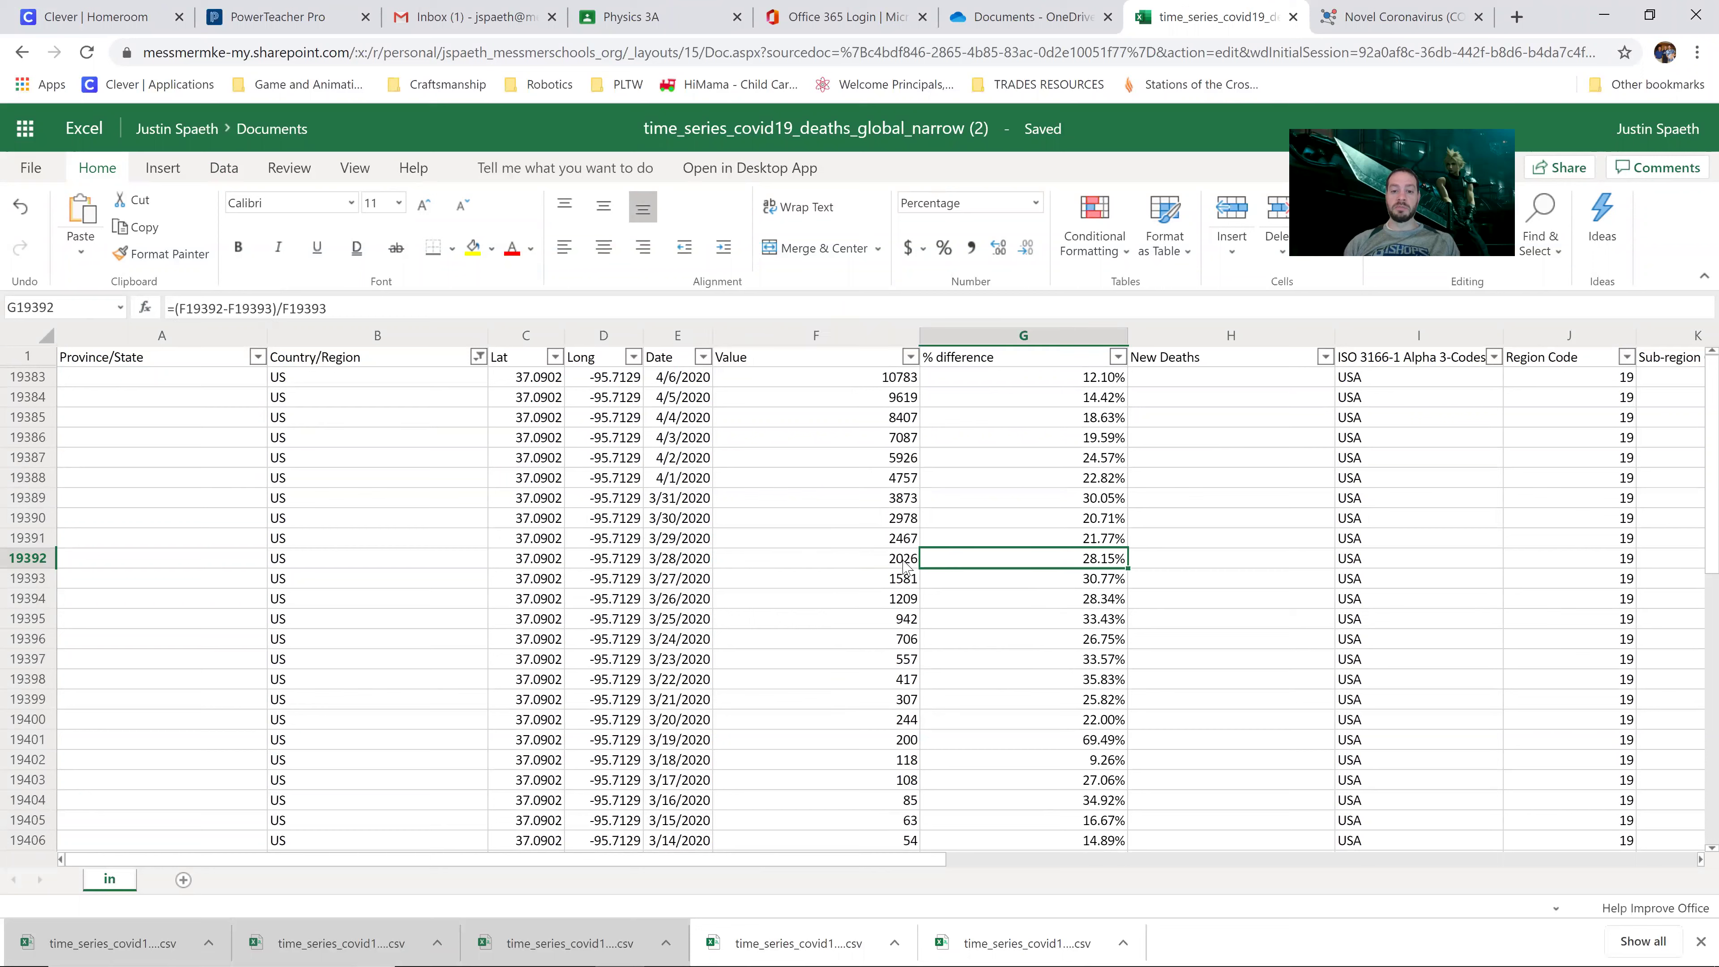
key(Left)
key(Up)
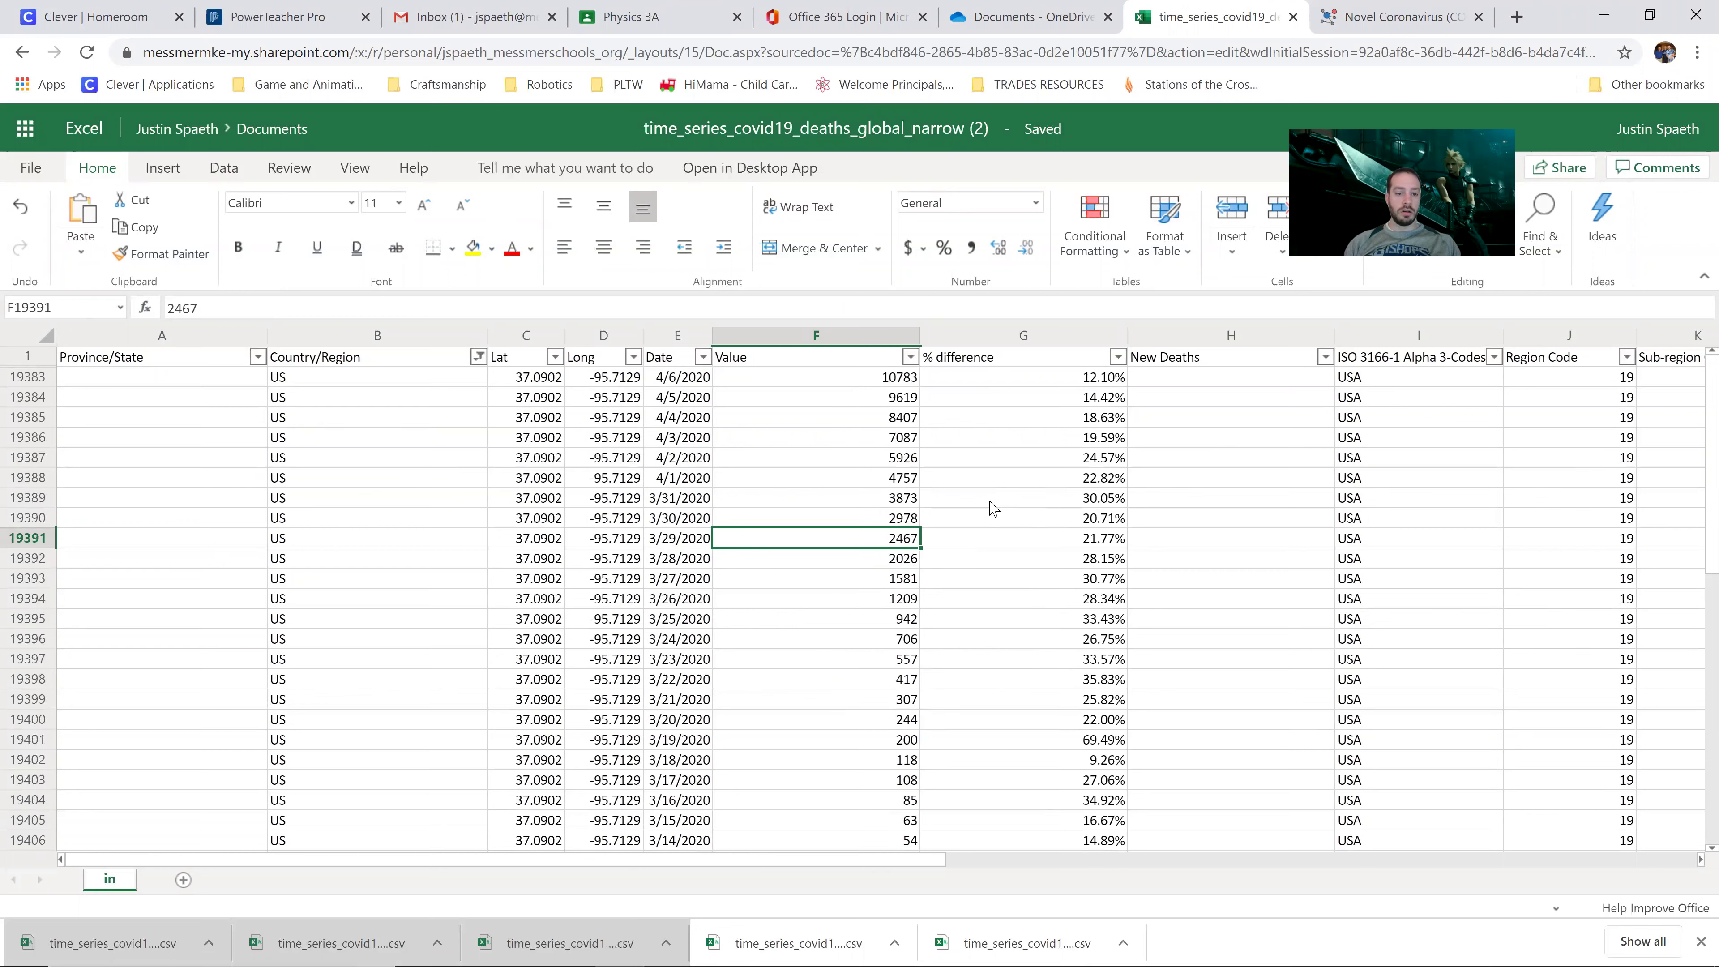
click(990, 503)
key(Left)
key(Left)
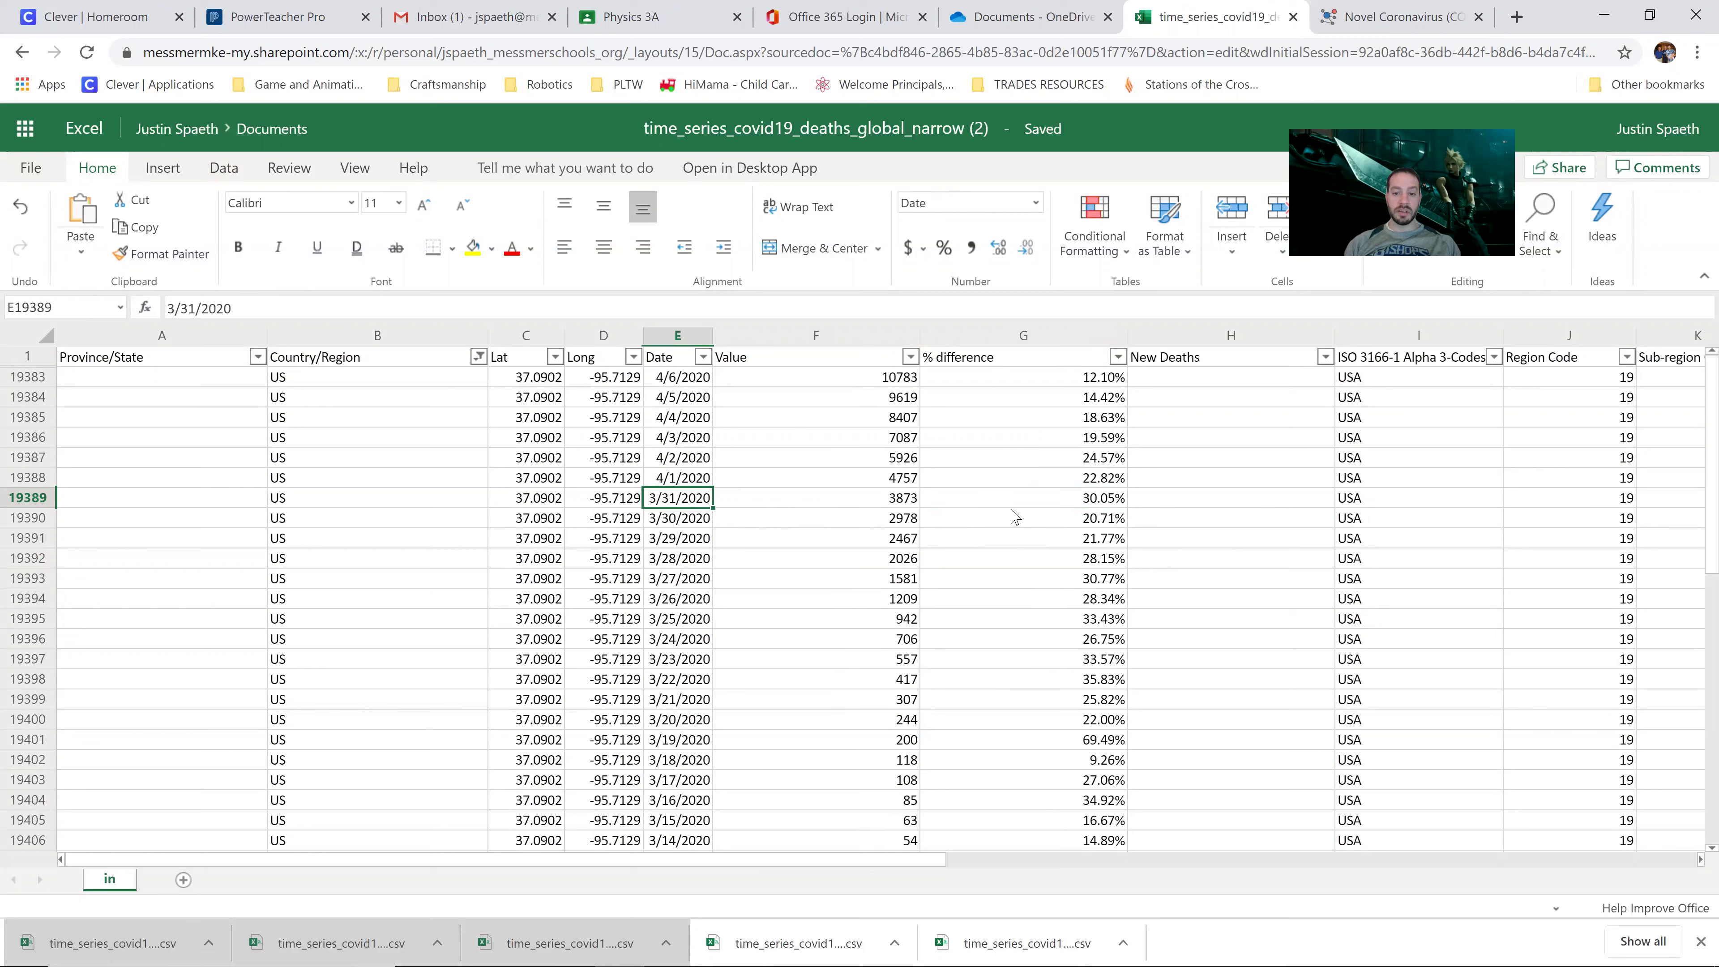
click(1020, 502)
click(910, 523)
click(928, 499)
click(910, 518)
click(933, 493)
click(906, 502)
click(950, 497)
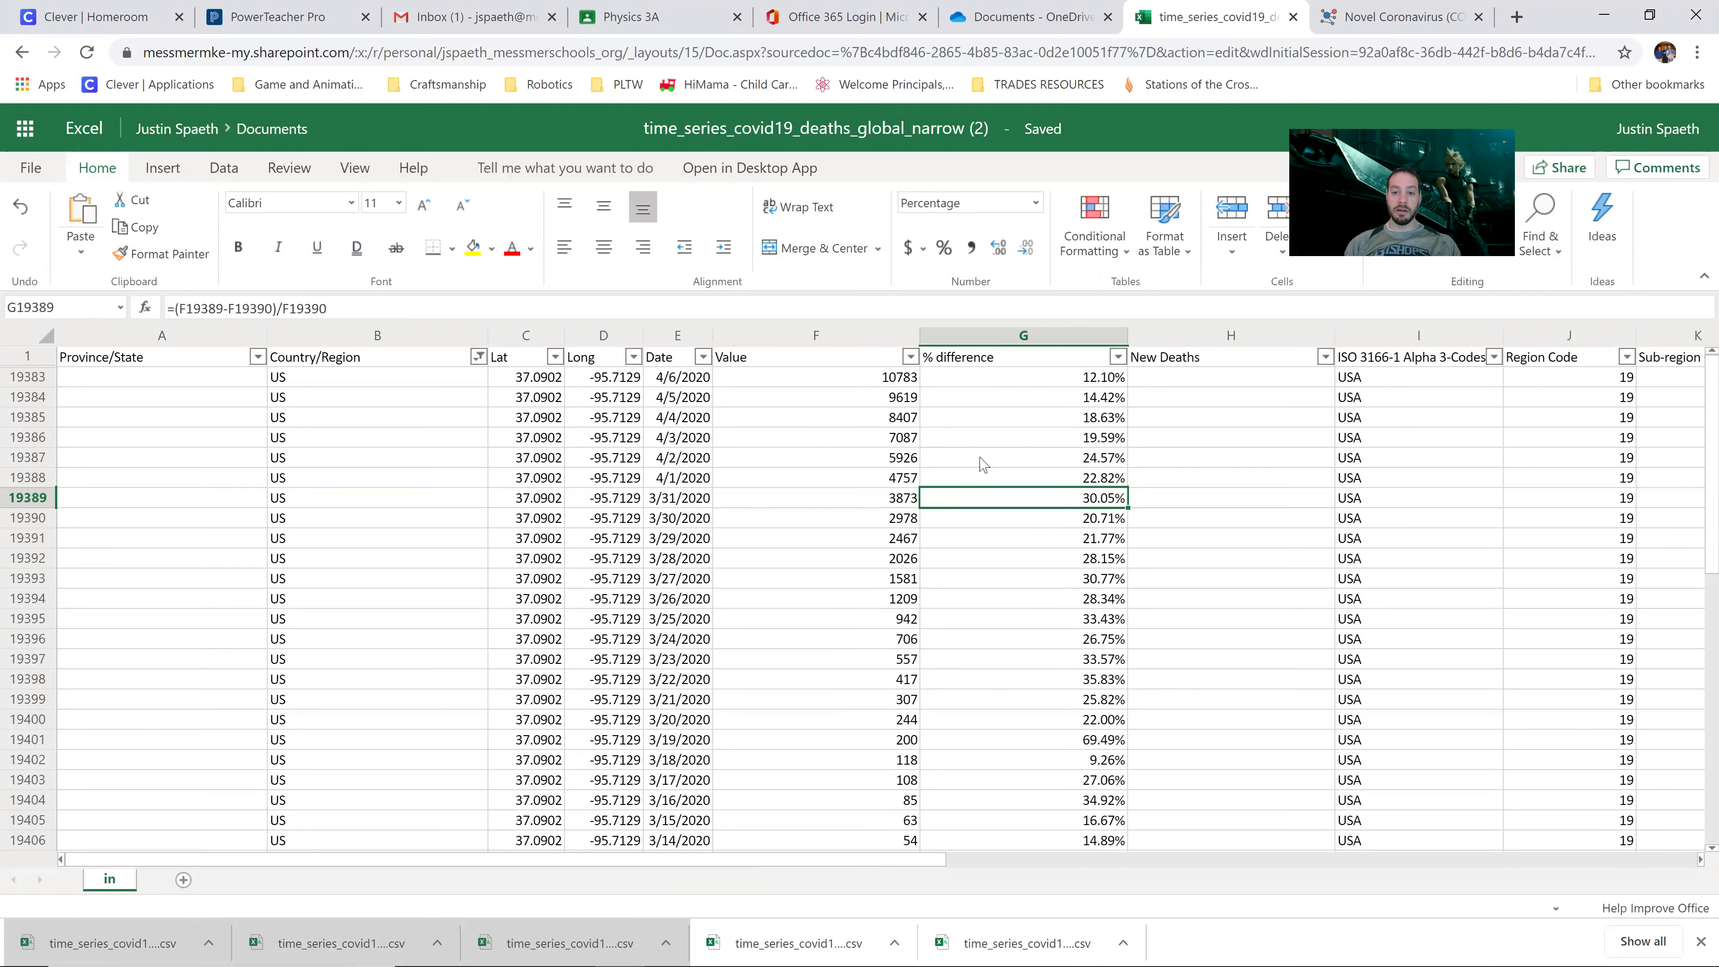
click(1003, 381)
drag(1035, 501, 1048, 387)
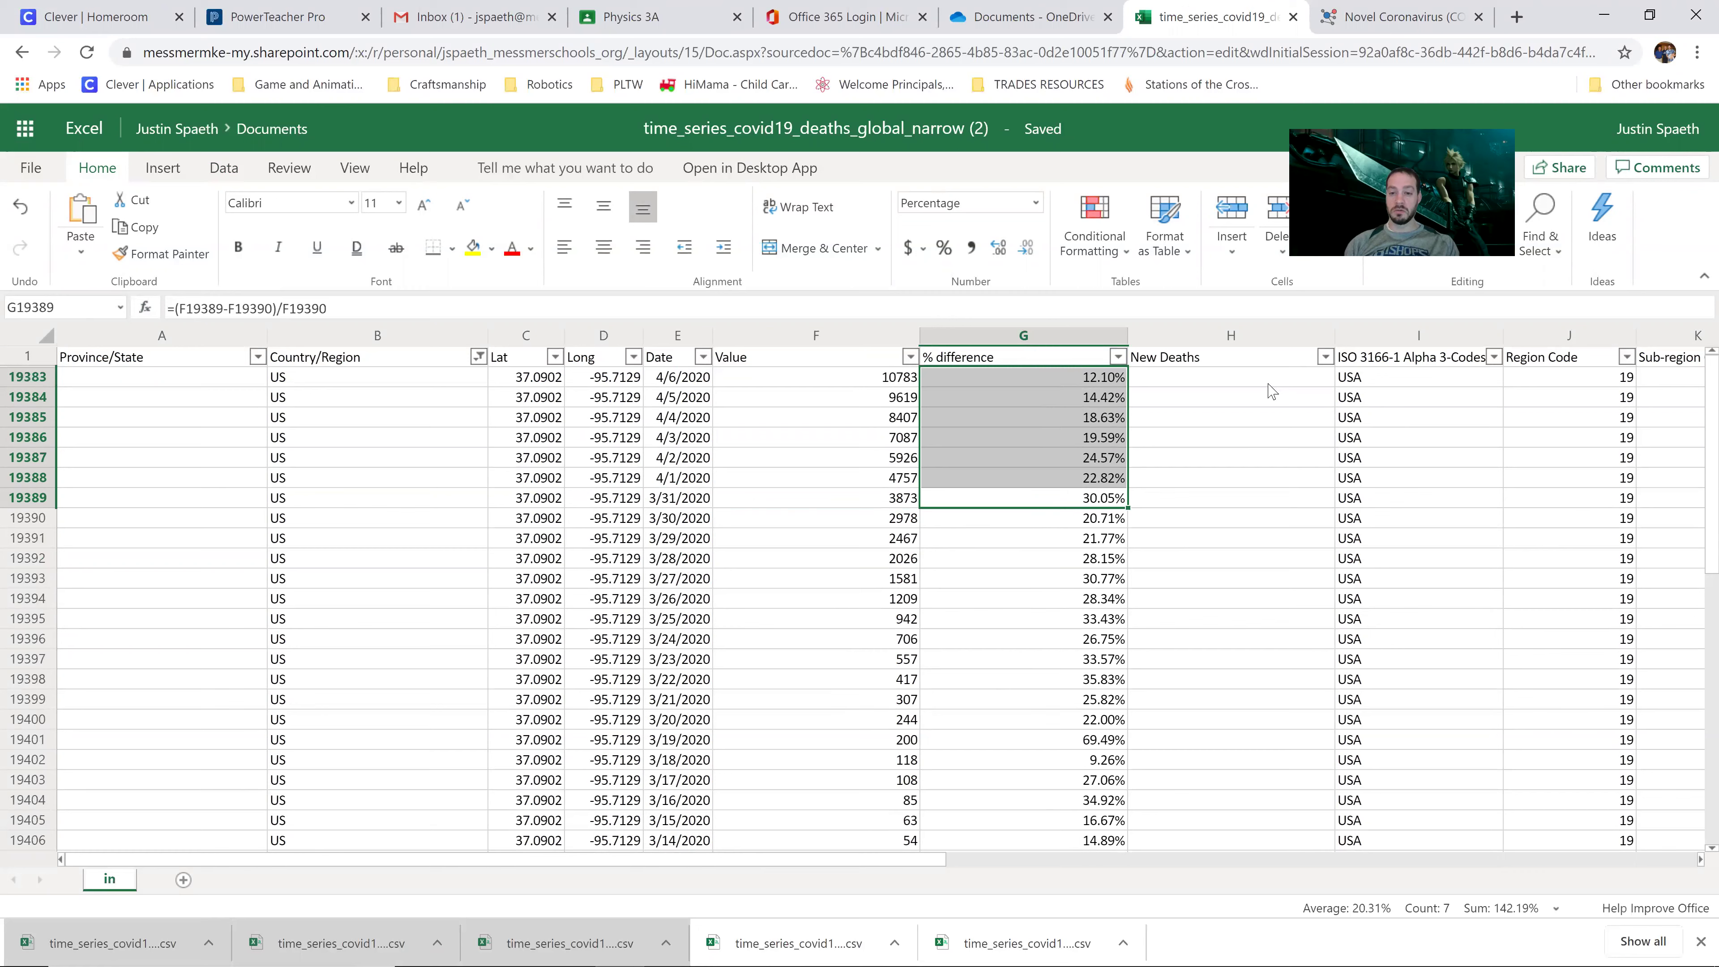
click(1238, 379)
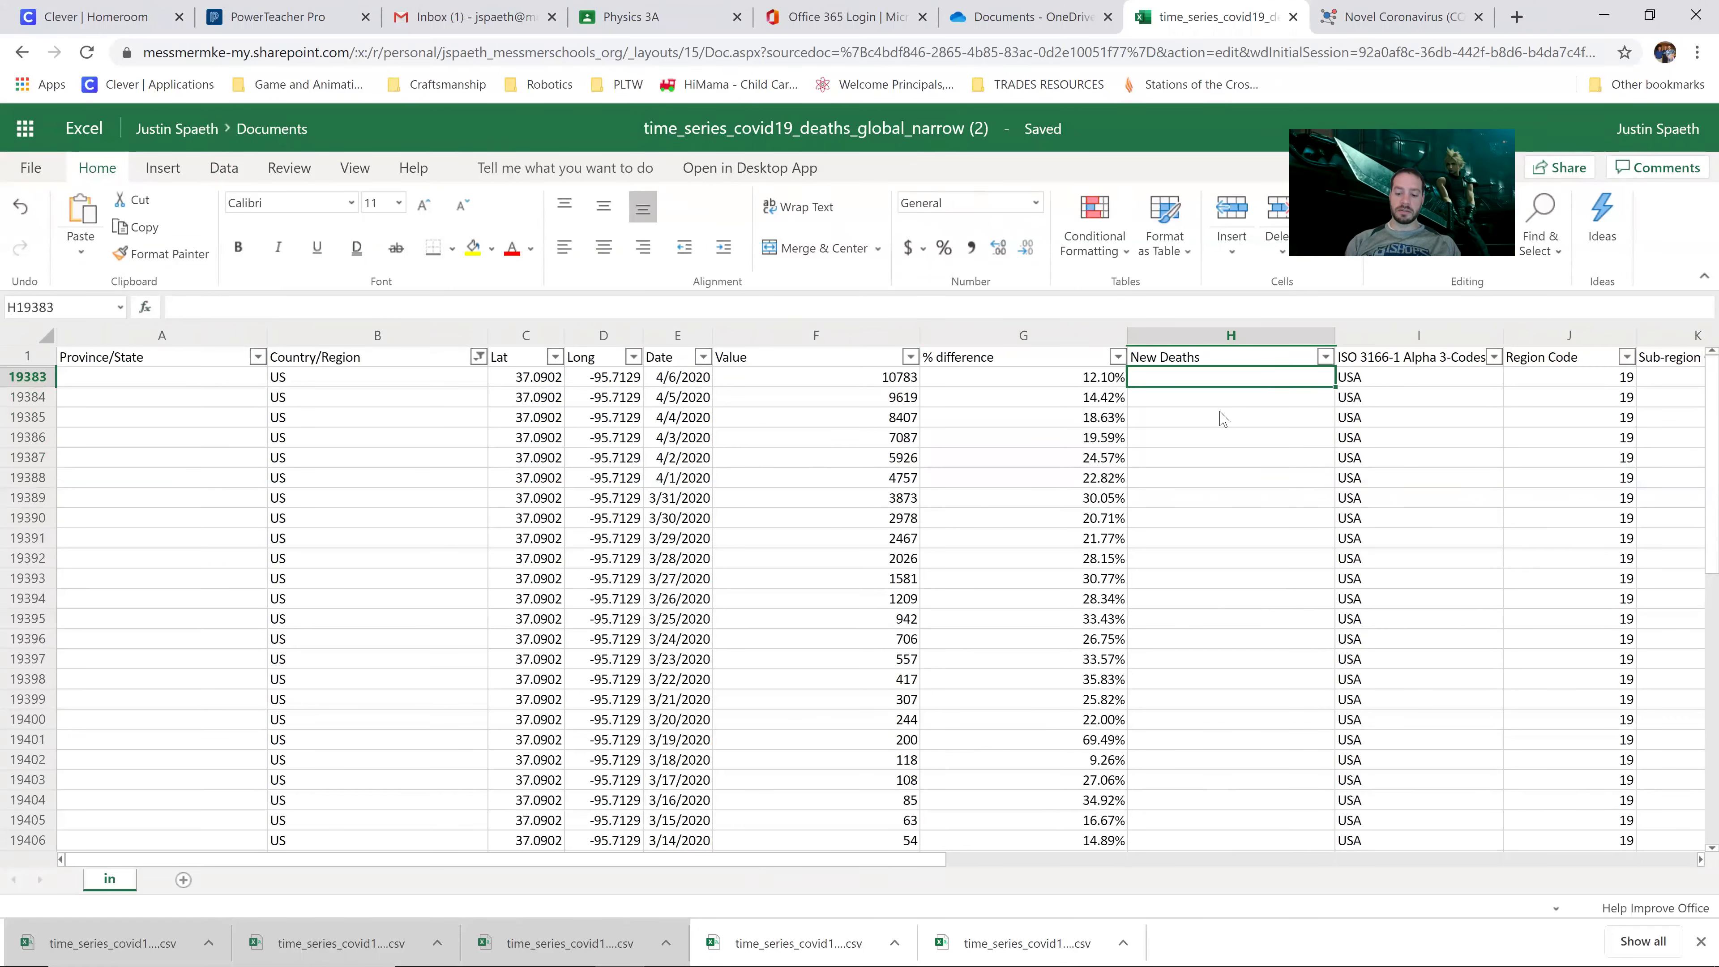
Step: Enter =F19383-F19384 in H19383, giving 1164, and fill it down column H
text(=)
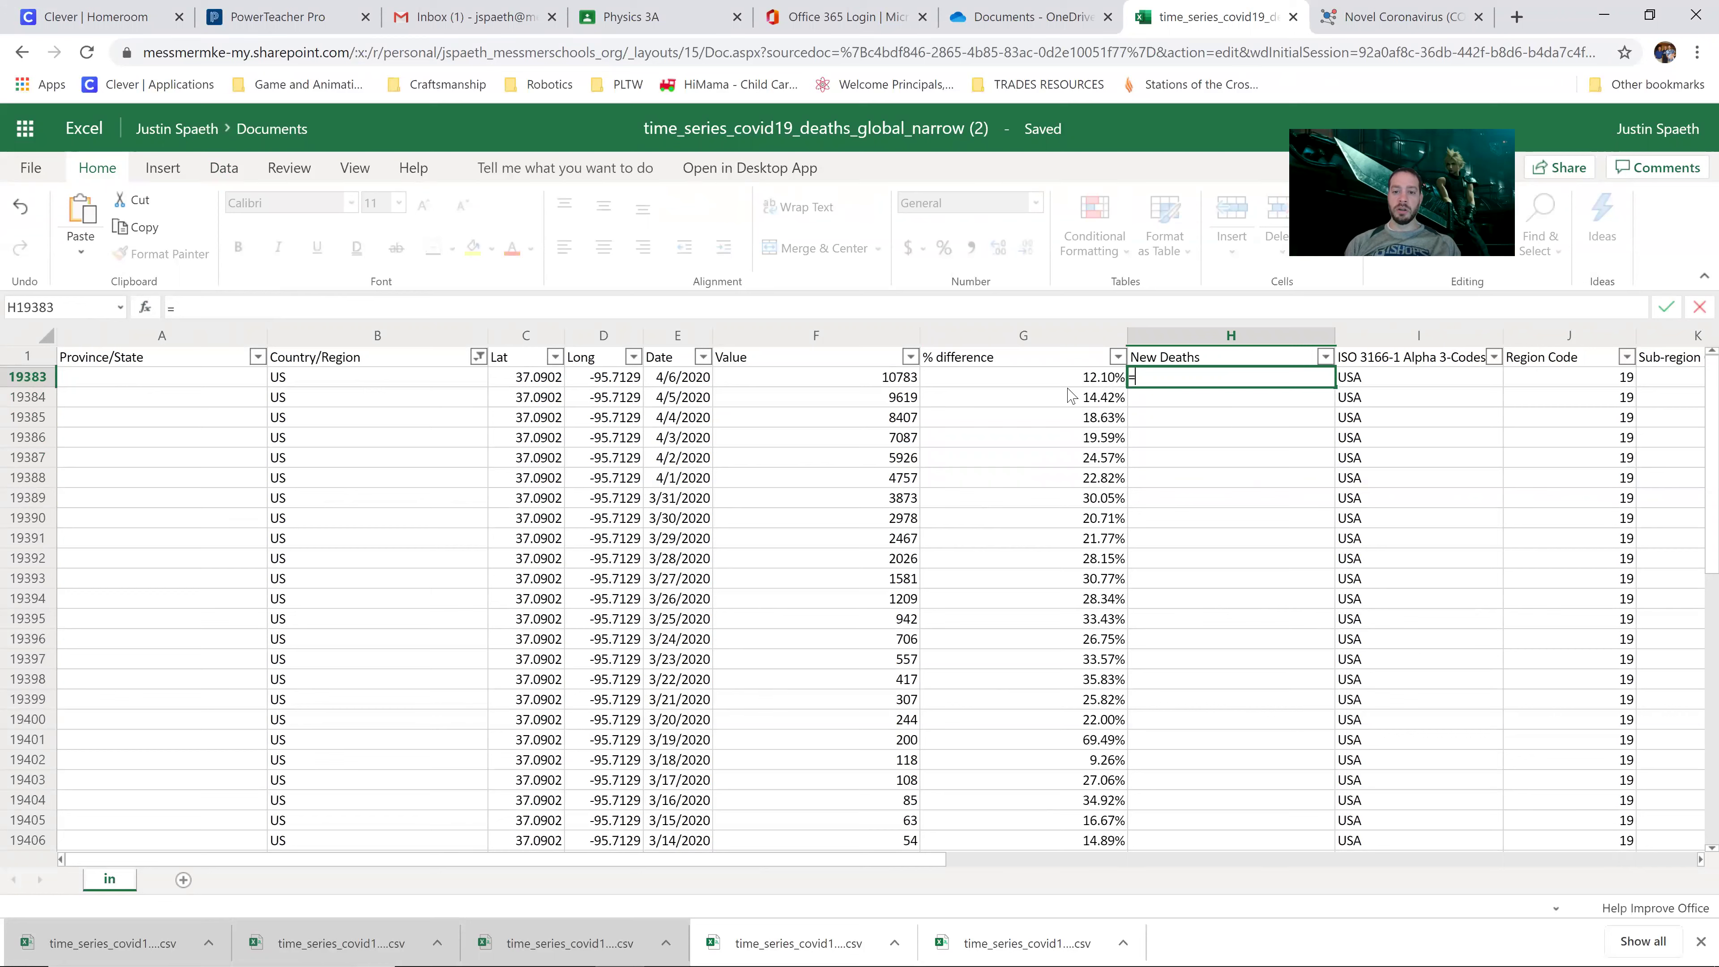
click(880, 382)
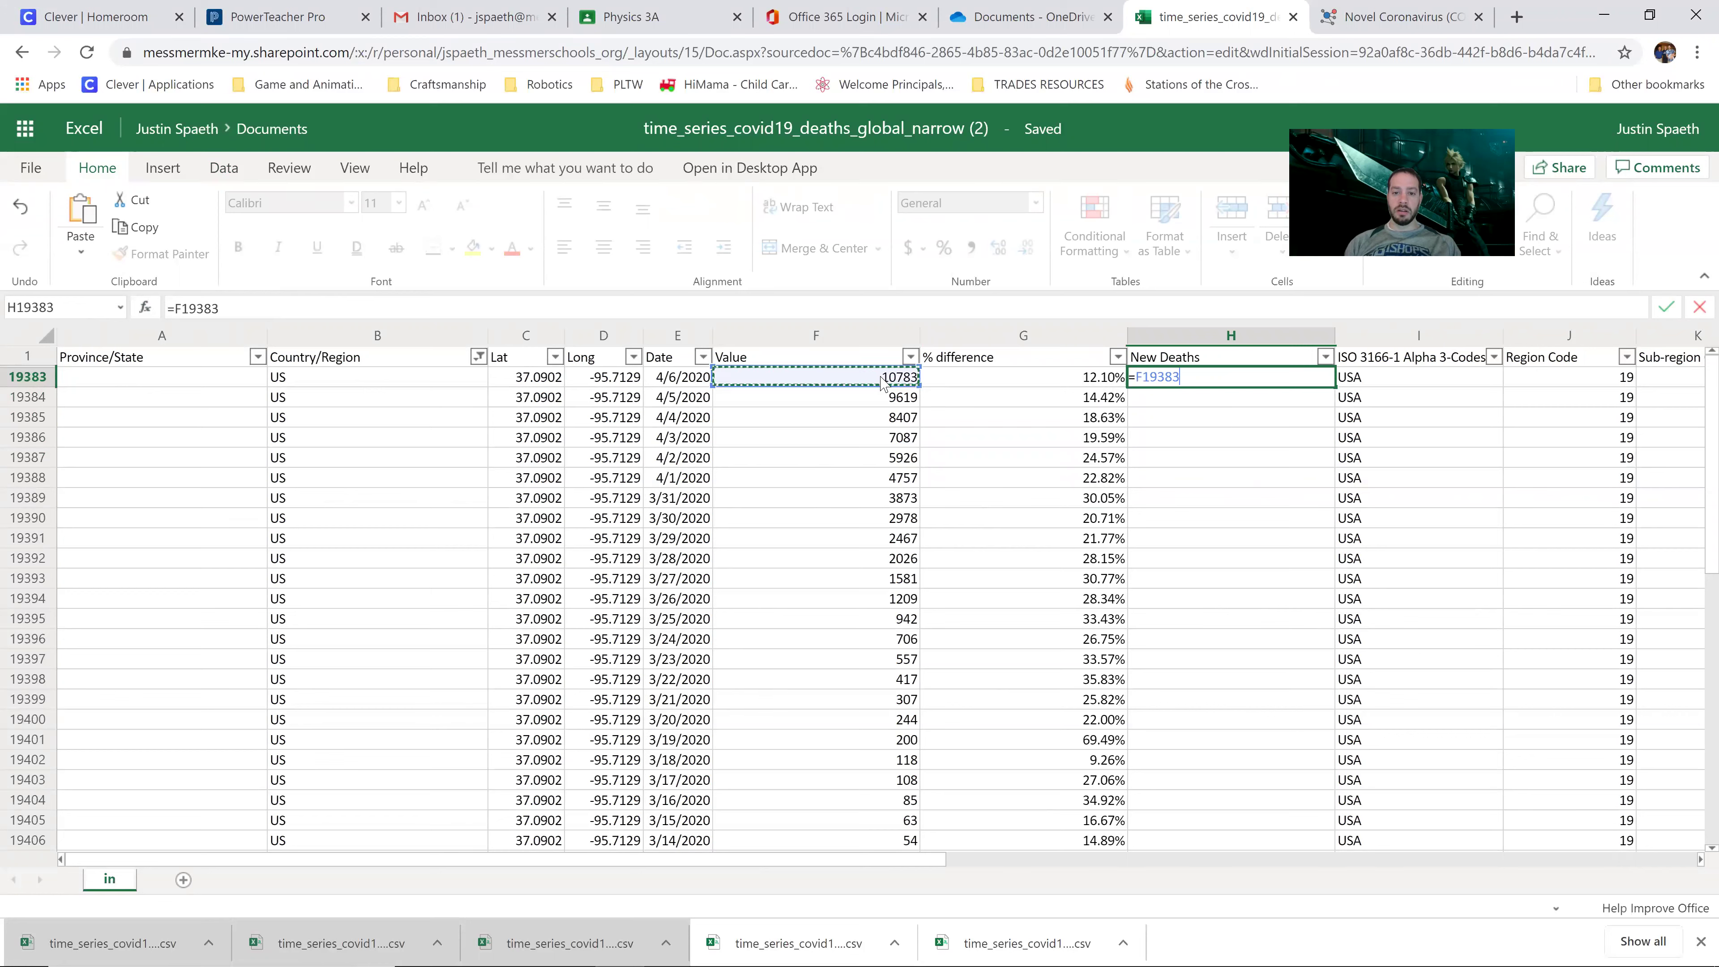
text(-)
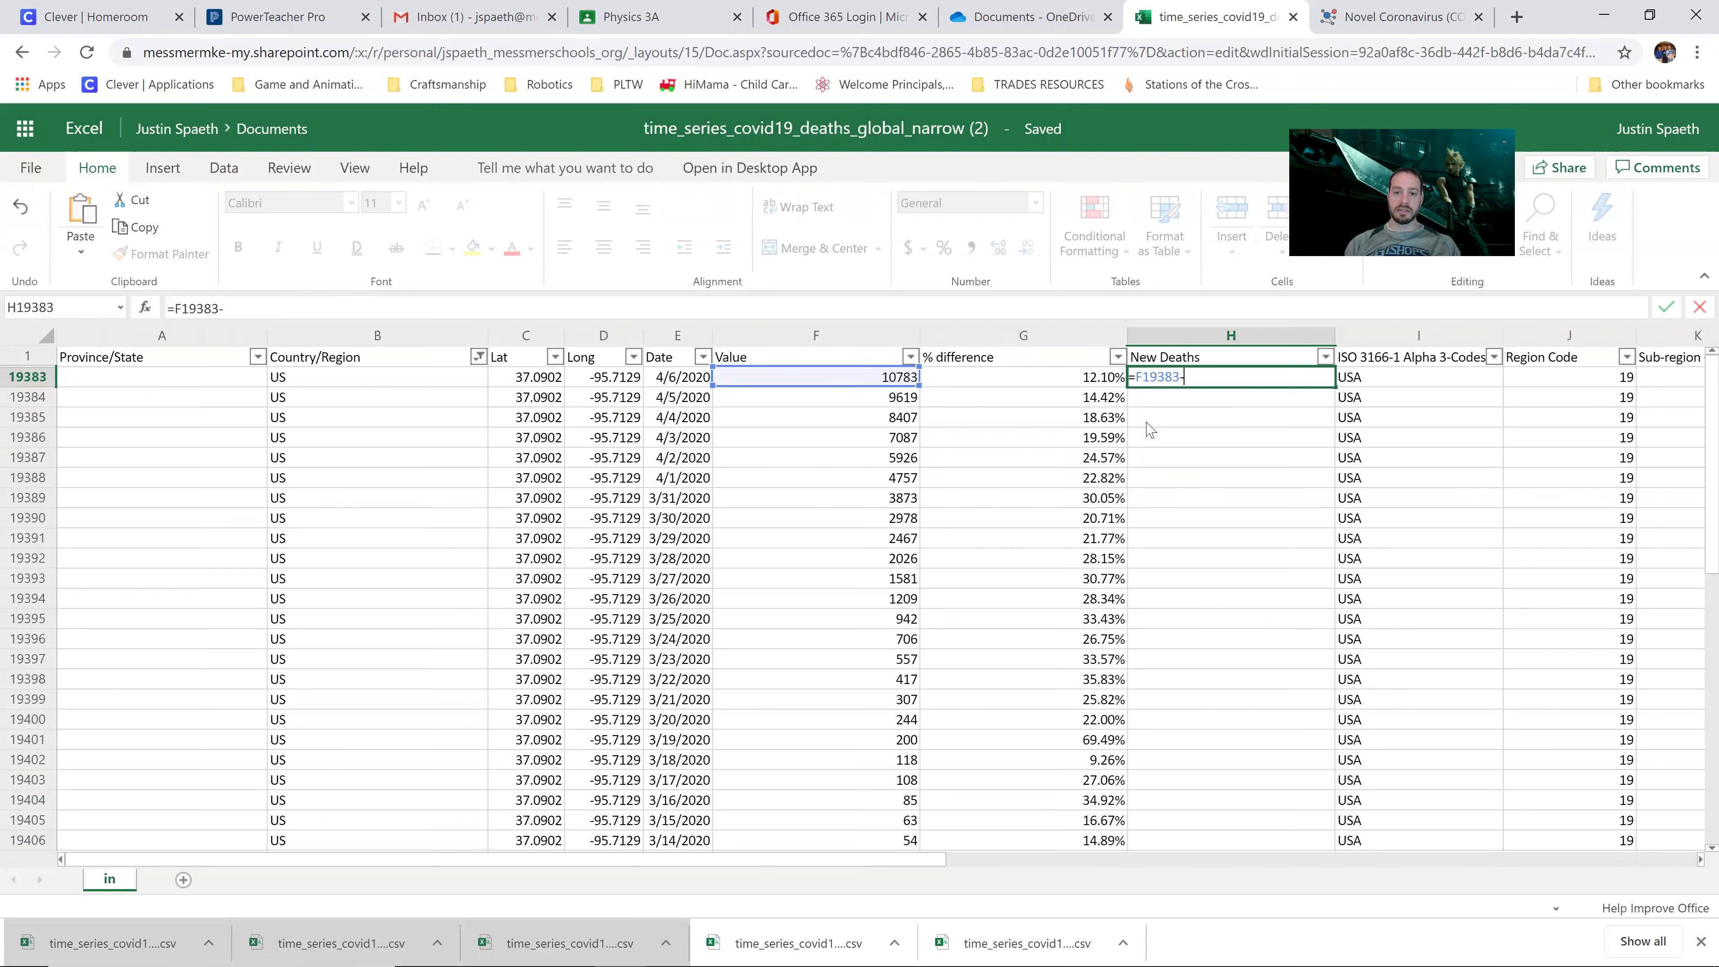
click(890, 398)
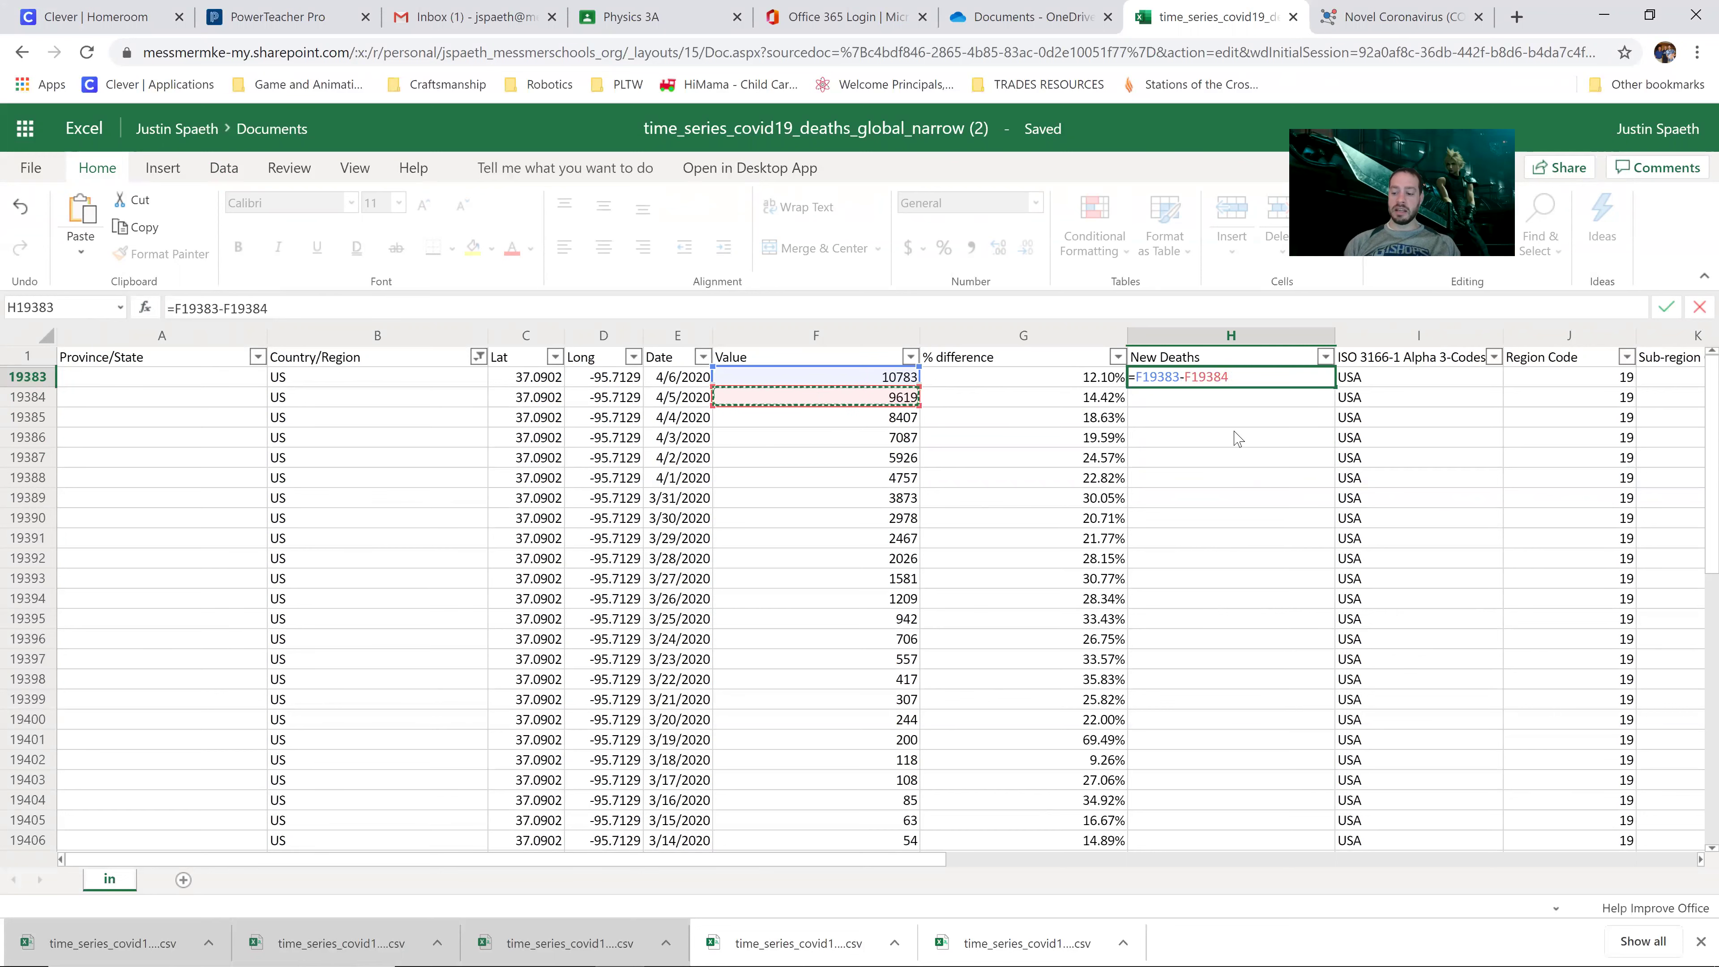
key(Return)
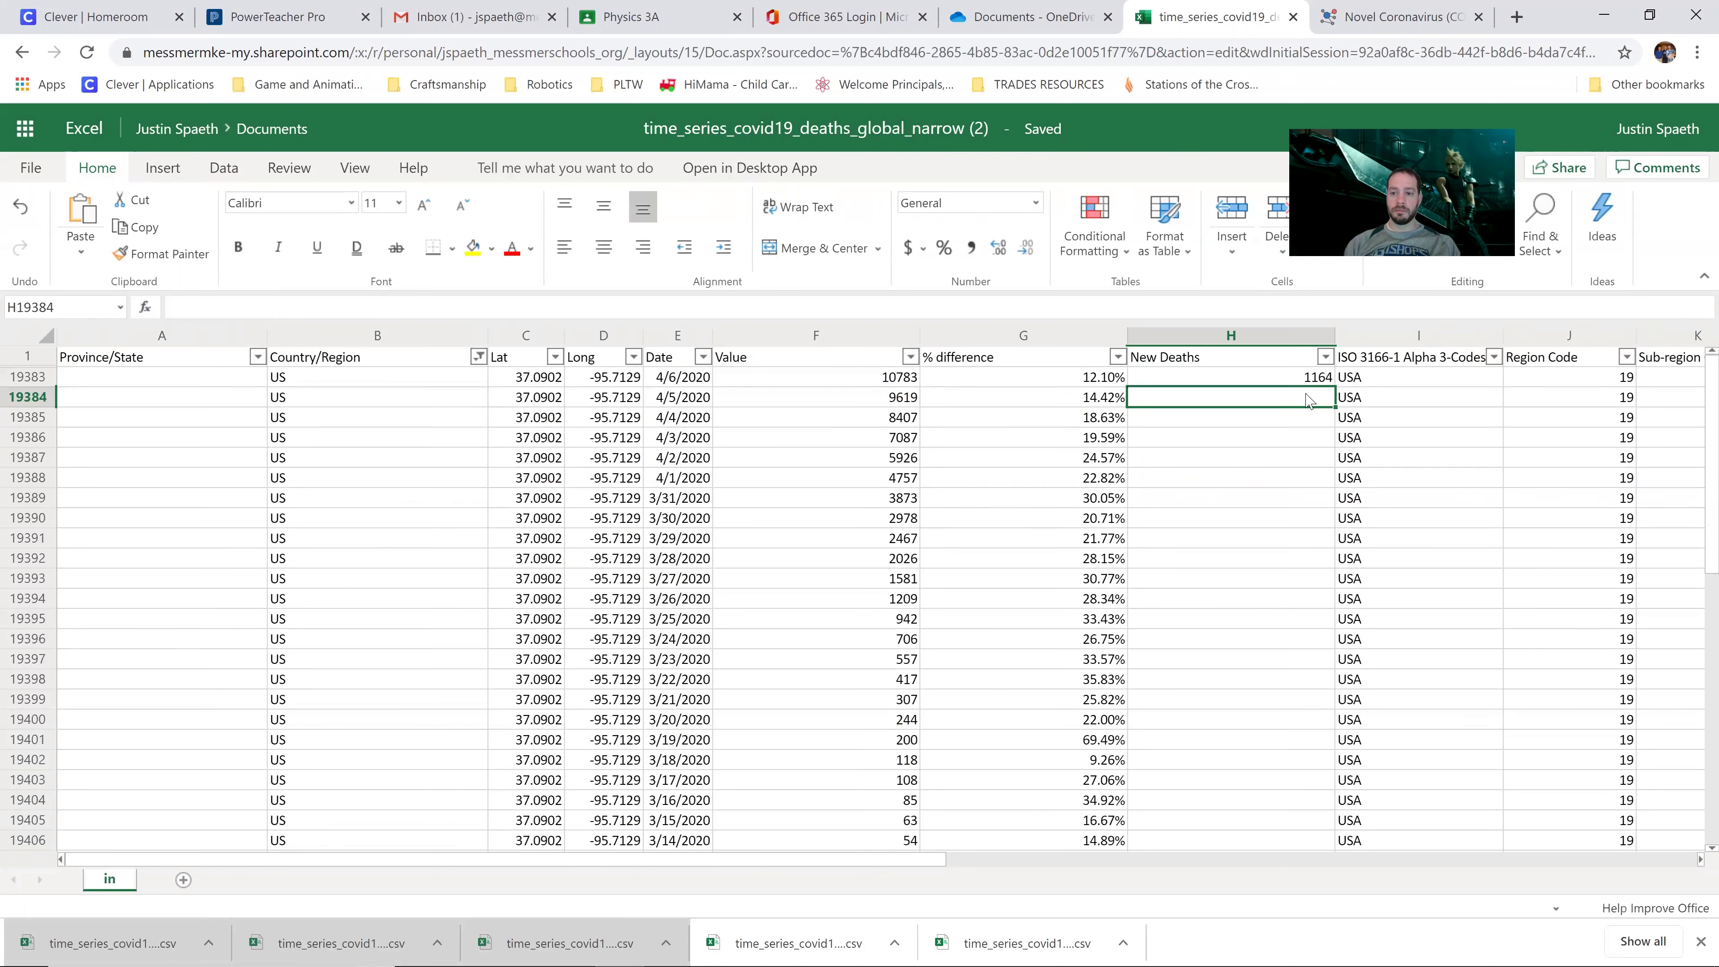
click(1319, 381)
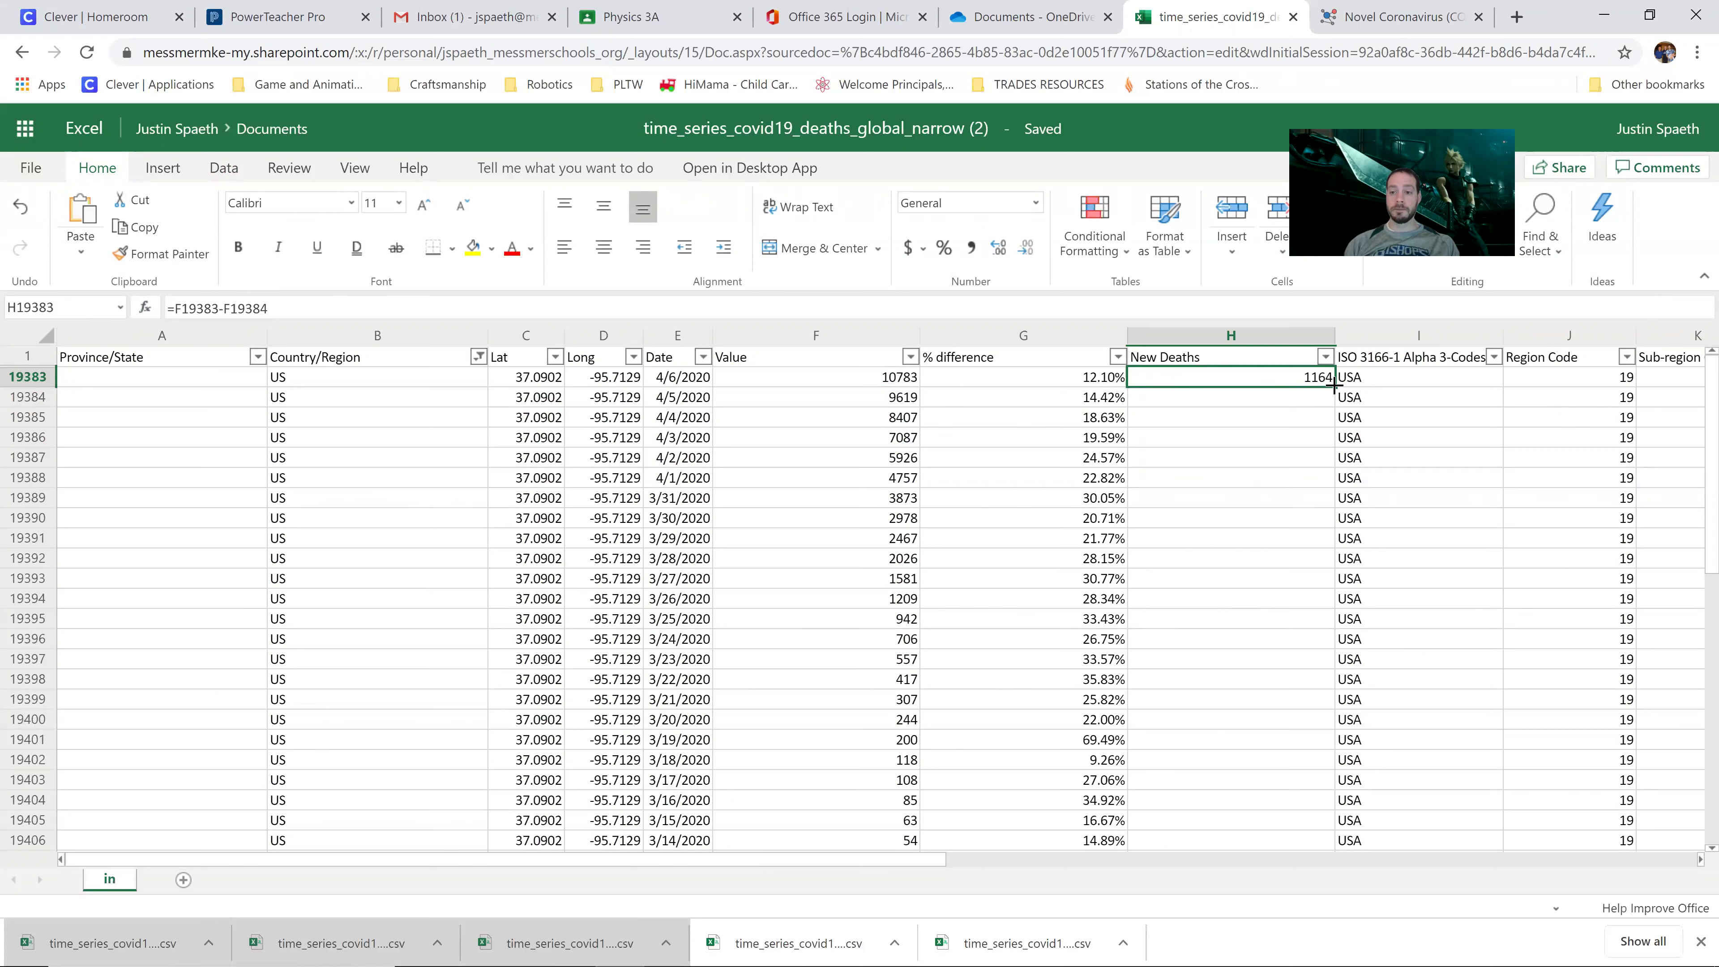
double_click(1334, 386)
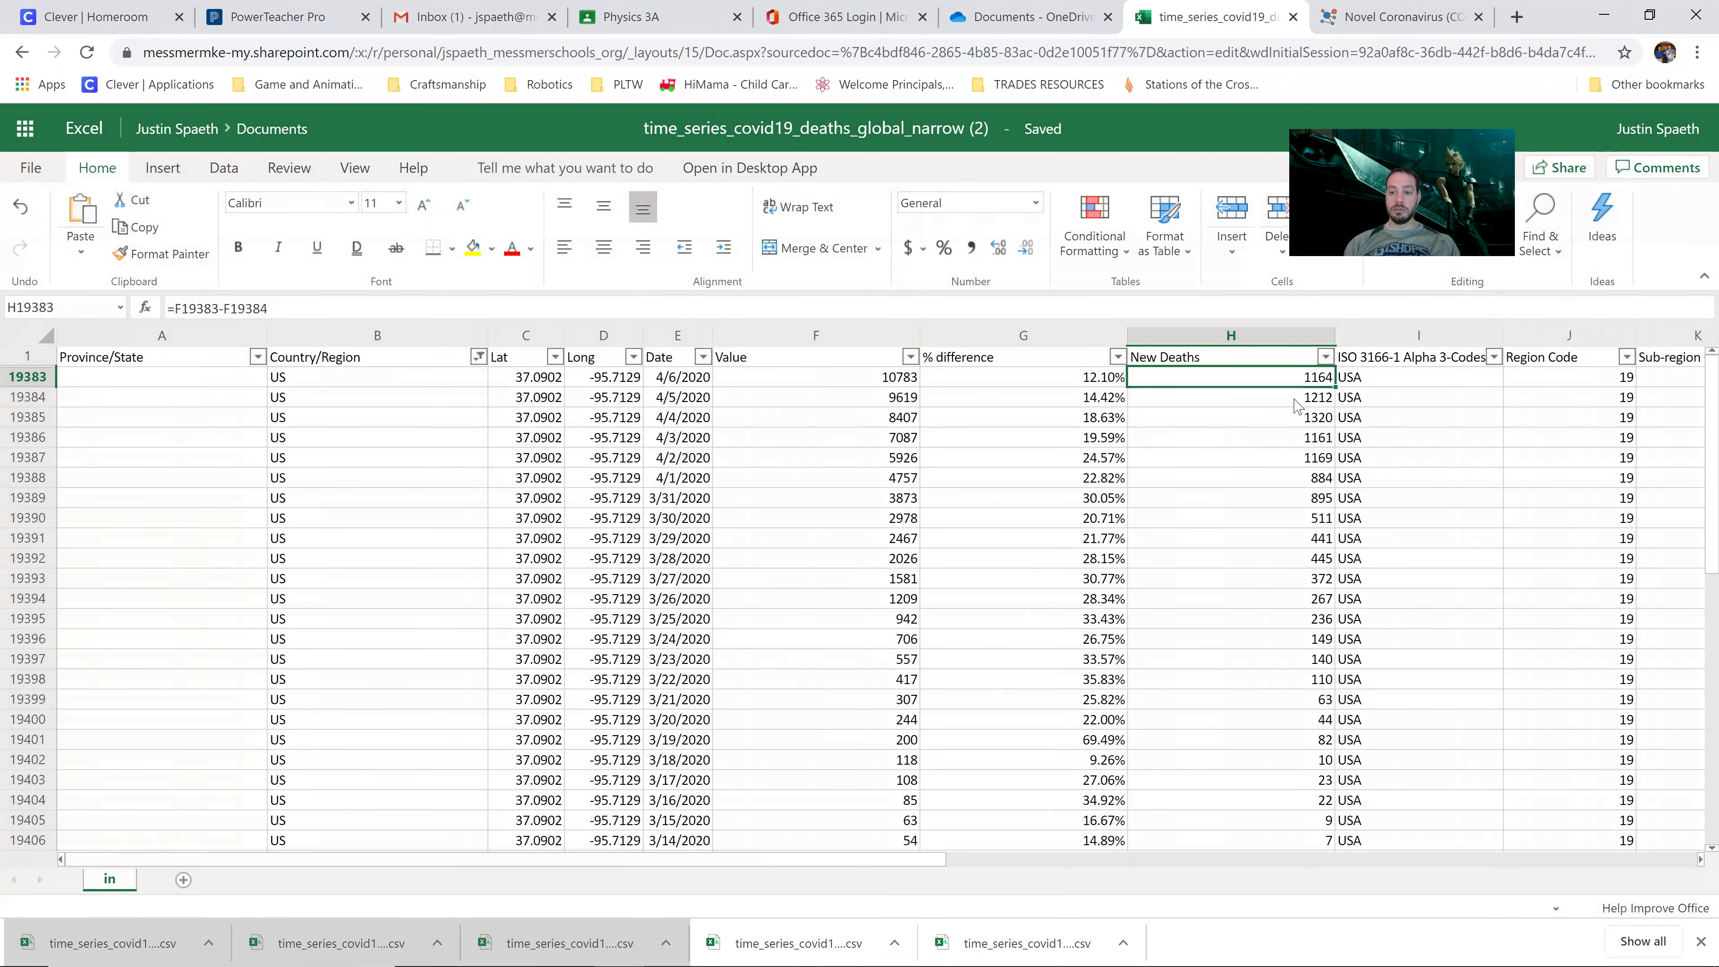
Step: Delete the #DIV/0! % difference results in G19420:G19458
scroll(1284, 644, down, 10)
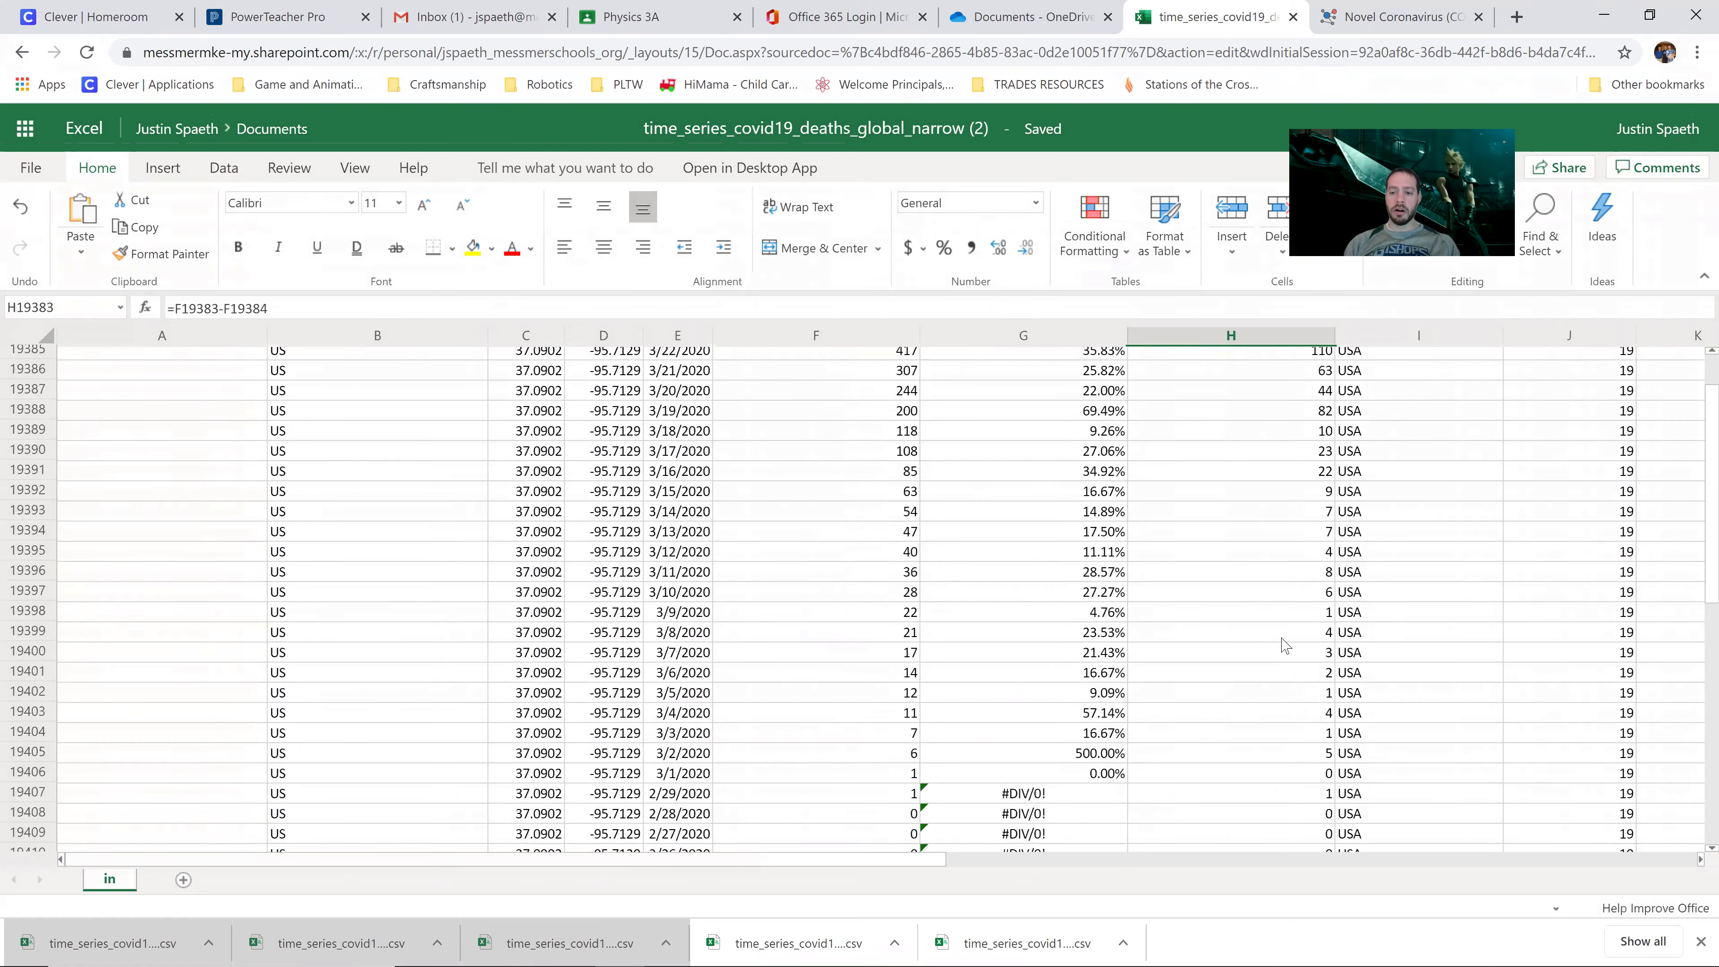
scroll(1284, 645, up, 10)
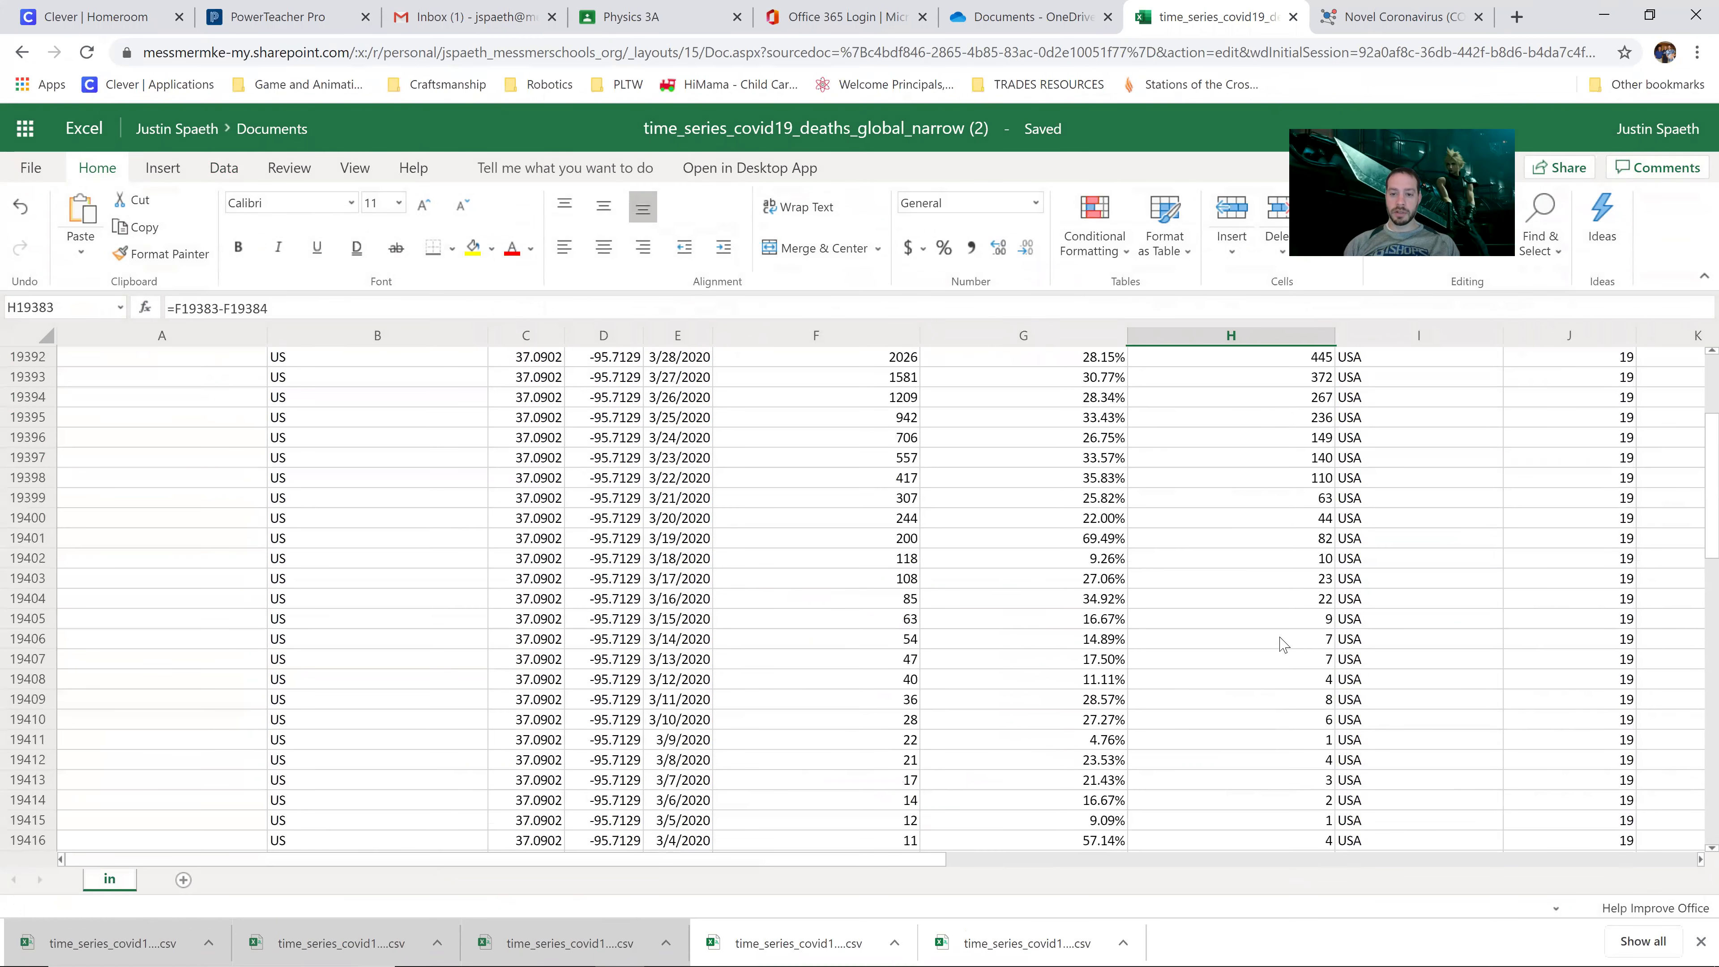
scroll(1283, 644, down, 10)
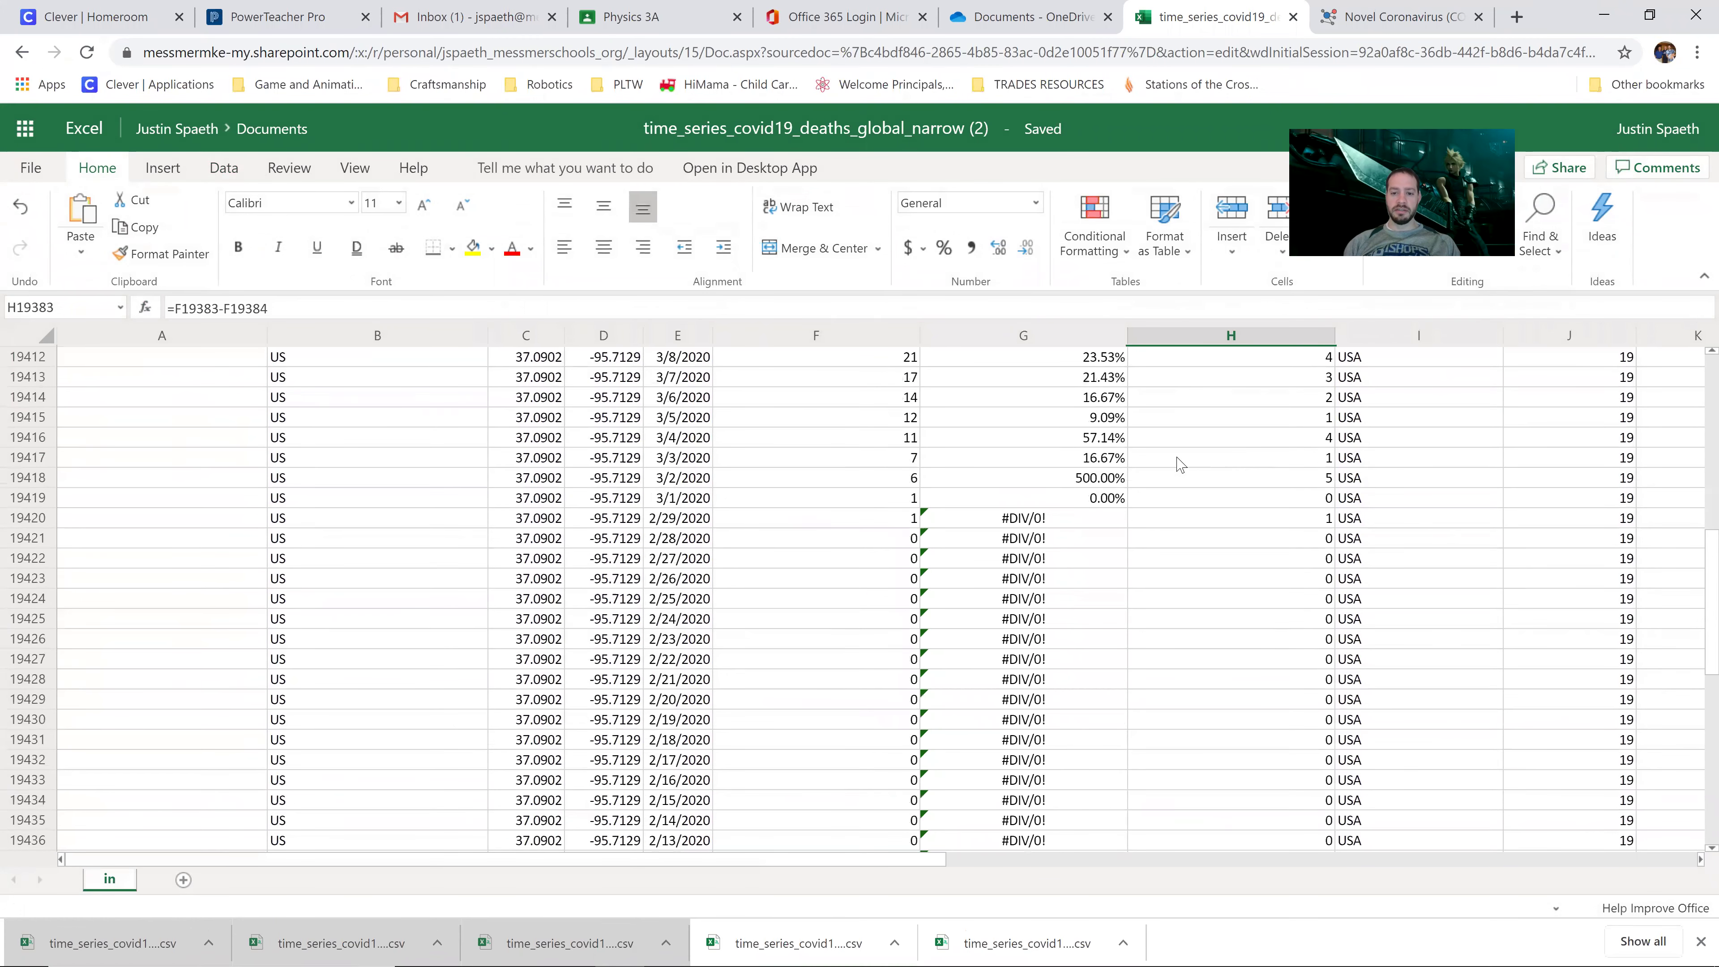
click(1026, 527)
click(1170, 522)
key(Left)
click(906, 526)
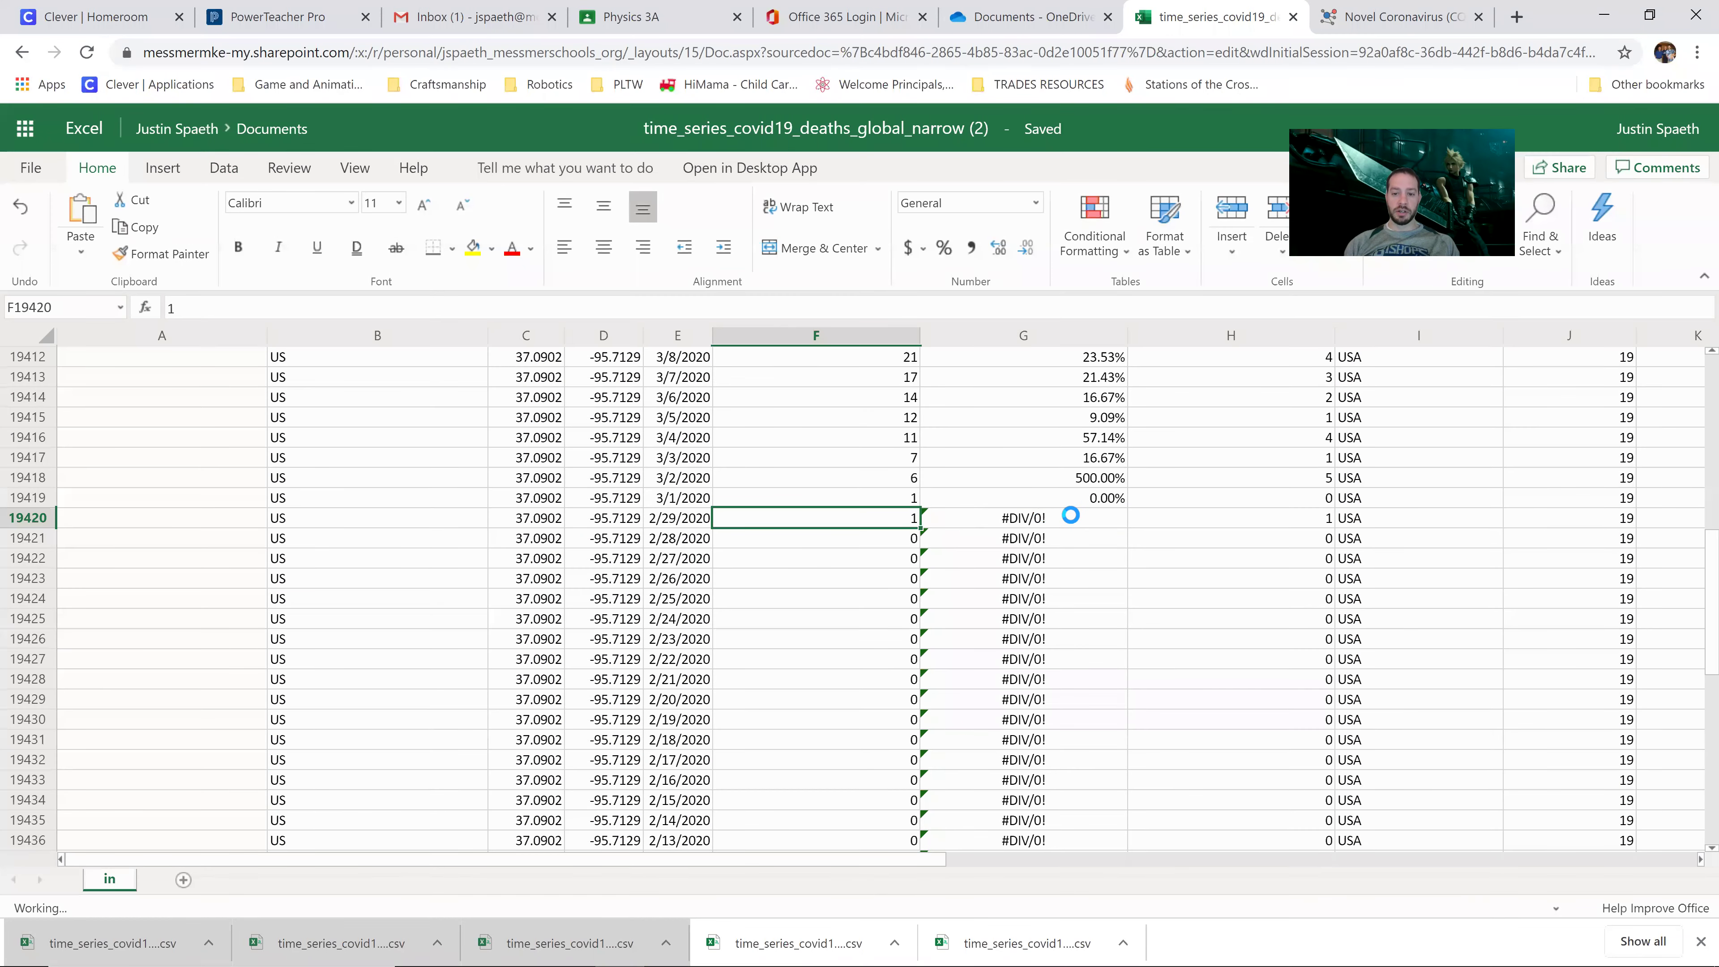
click(1080, 525)
drag(1081, 524, 1086, 644)
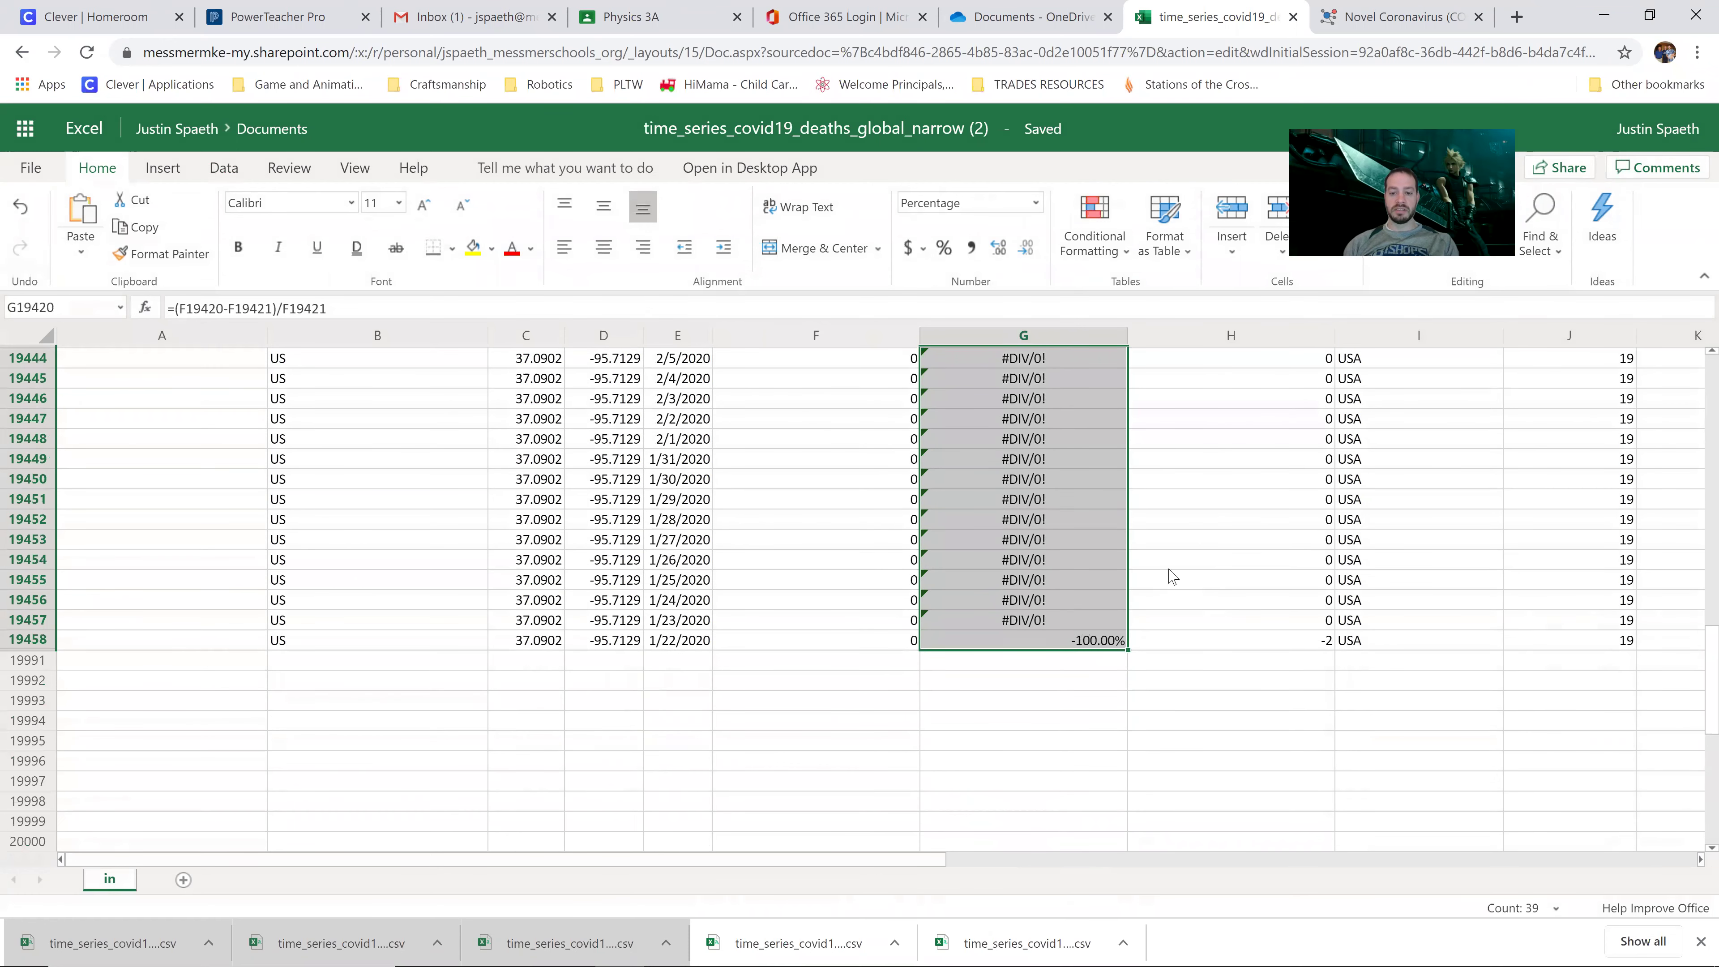
key(Delete)
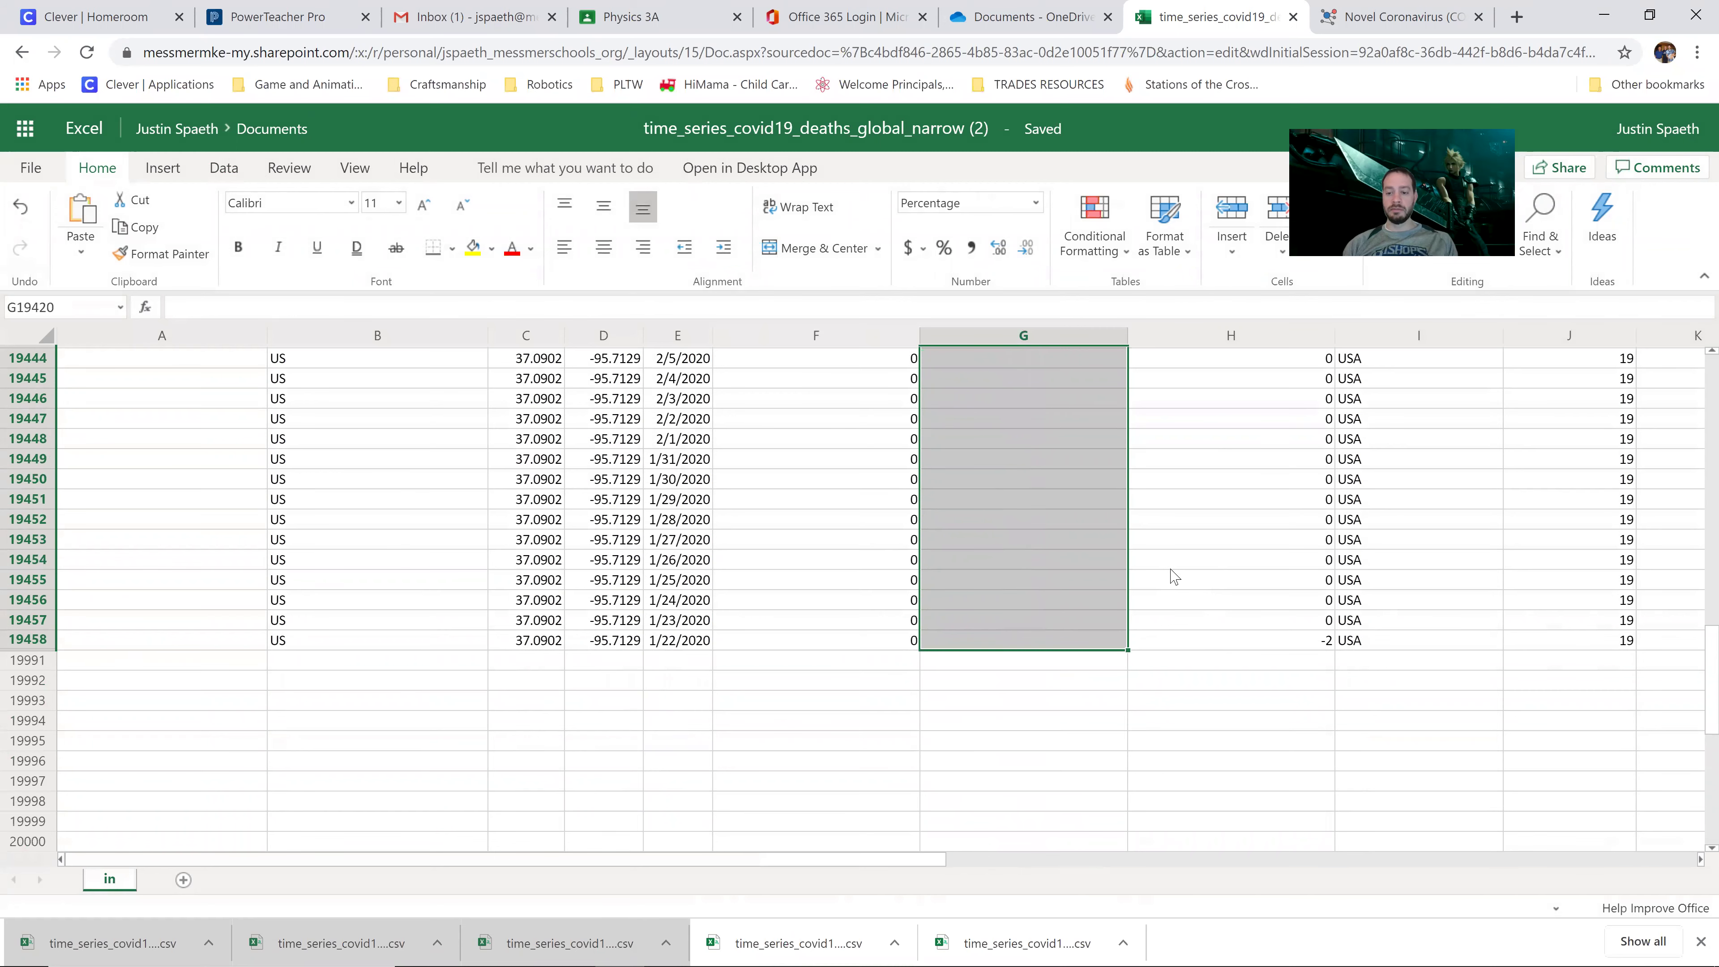
Step: Clear the final -2 New Deaths value in H19458 for 1/22/2020
click(1222, 641)
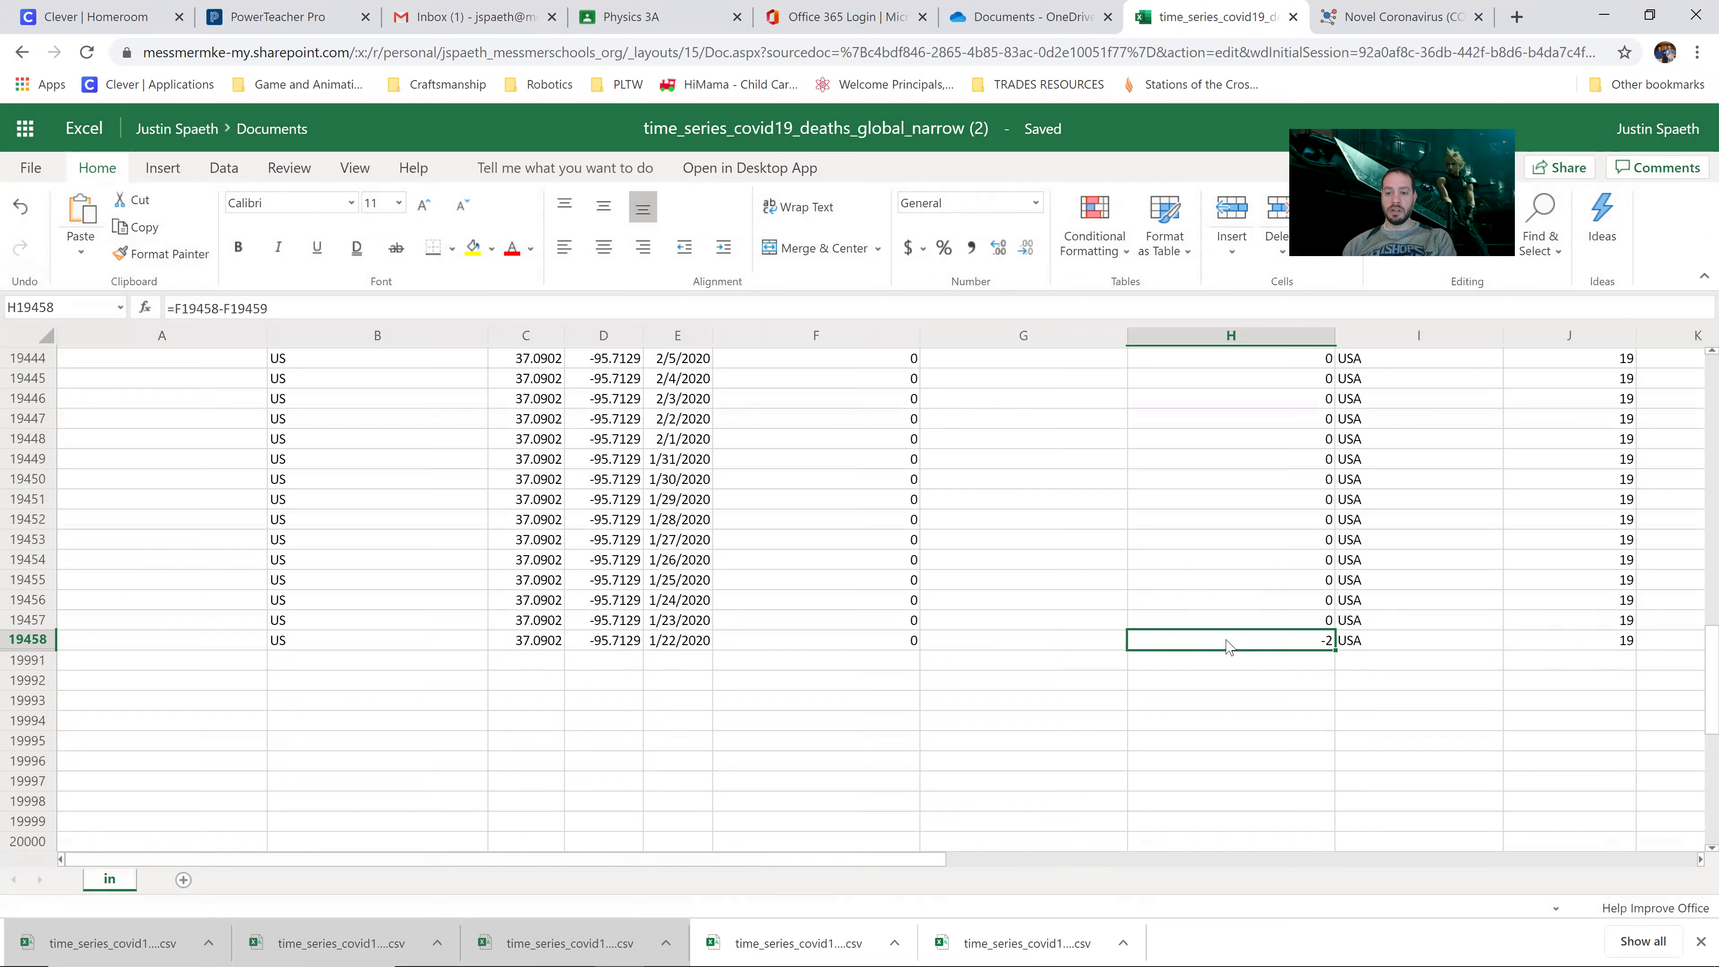
key(Delete)
scroll(1228, 647, up, 10)
scroll(1228, 646, up, 15)
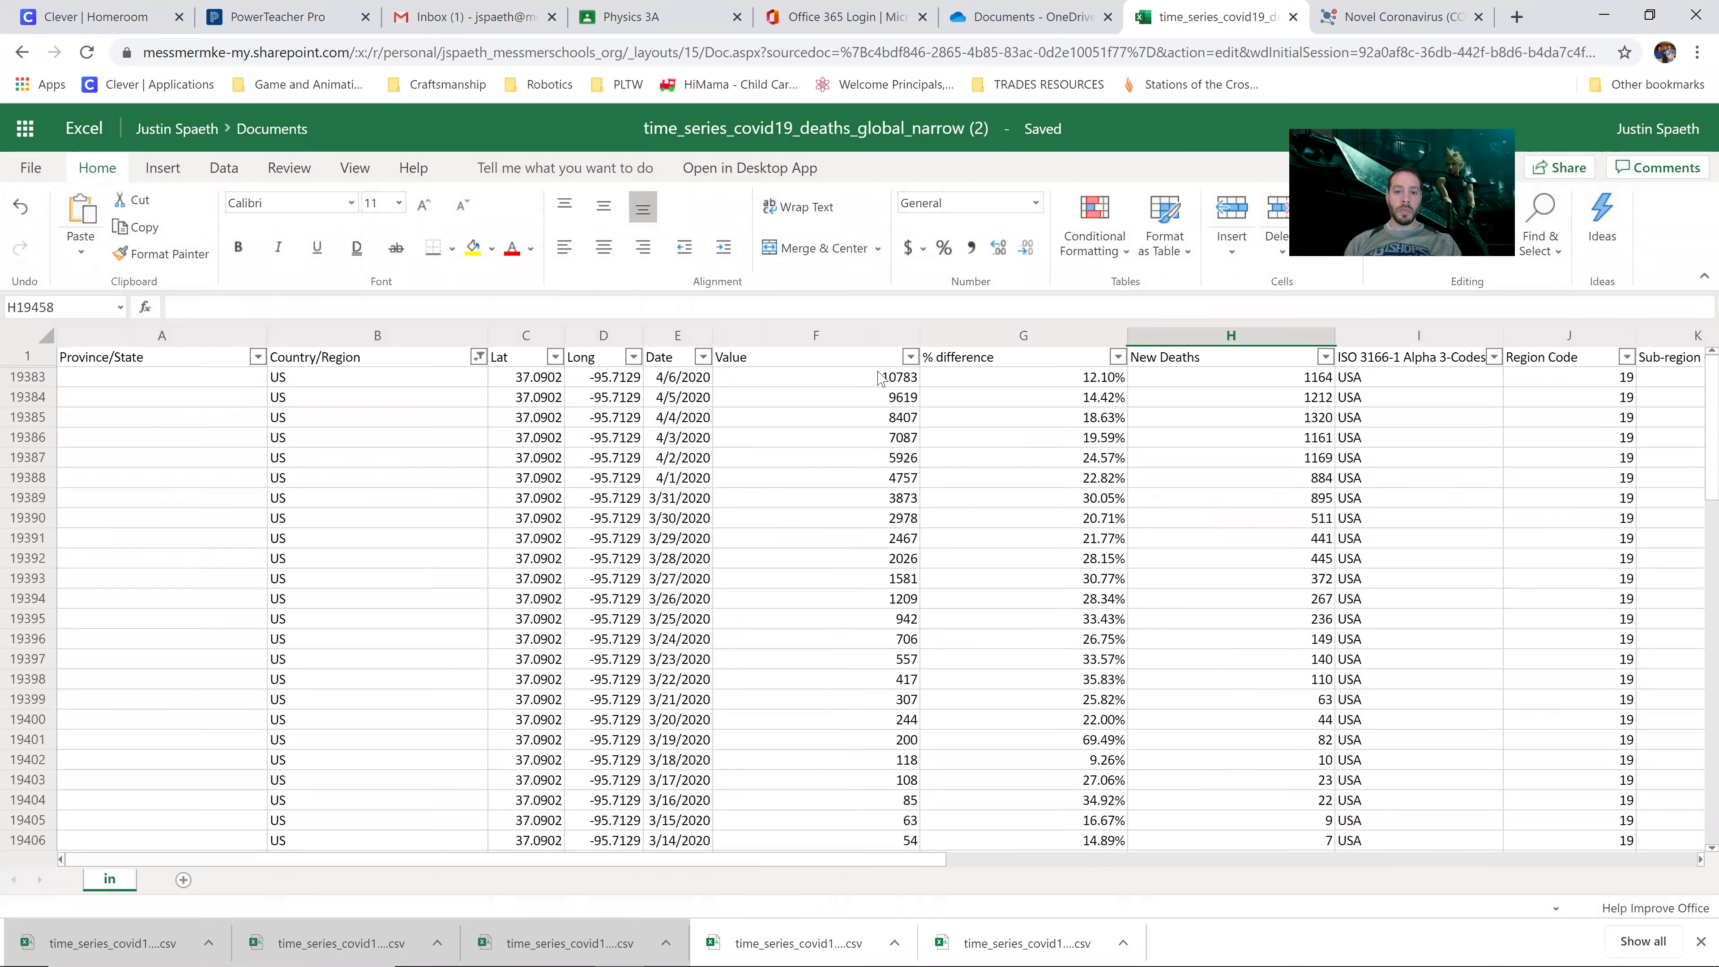
Step: Select columns E through H (Date, Value, % difference, New Deaths) and copy them
click(672, 338)
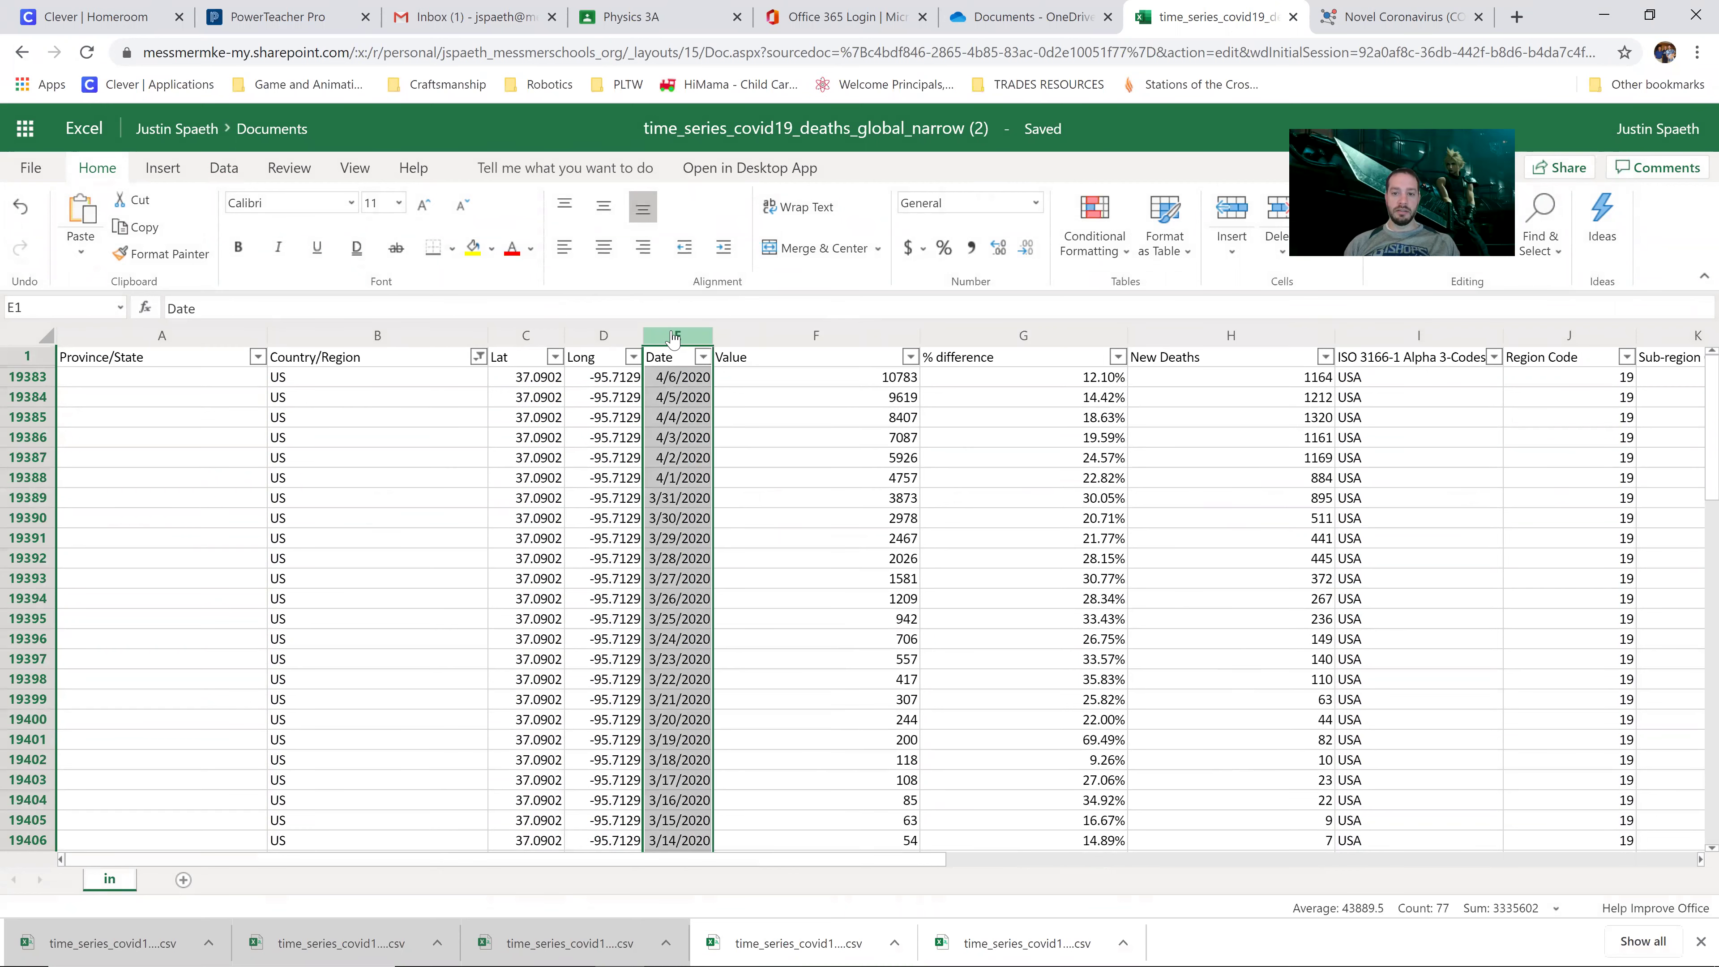
key(ctrl)
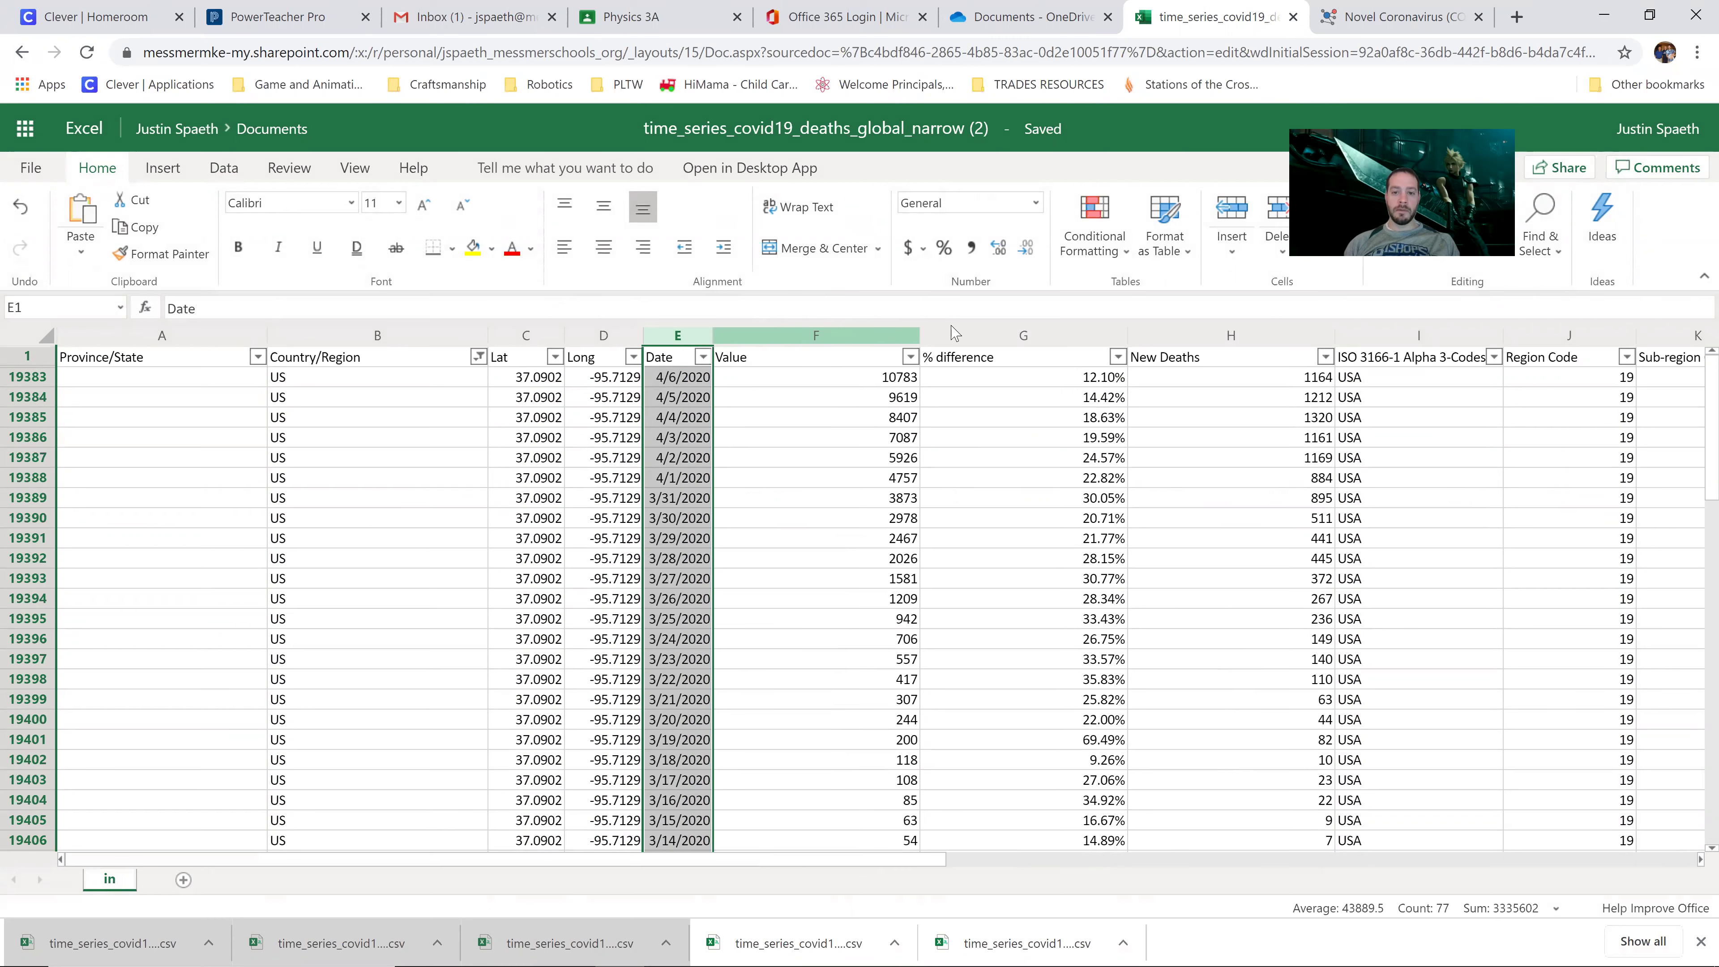
click(896, 337)
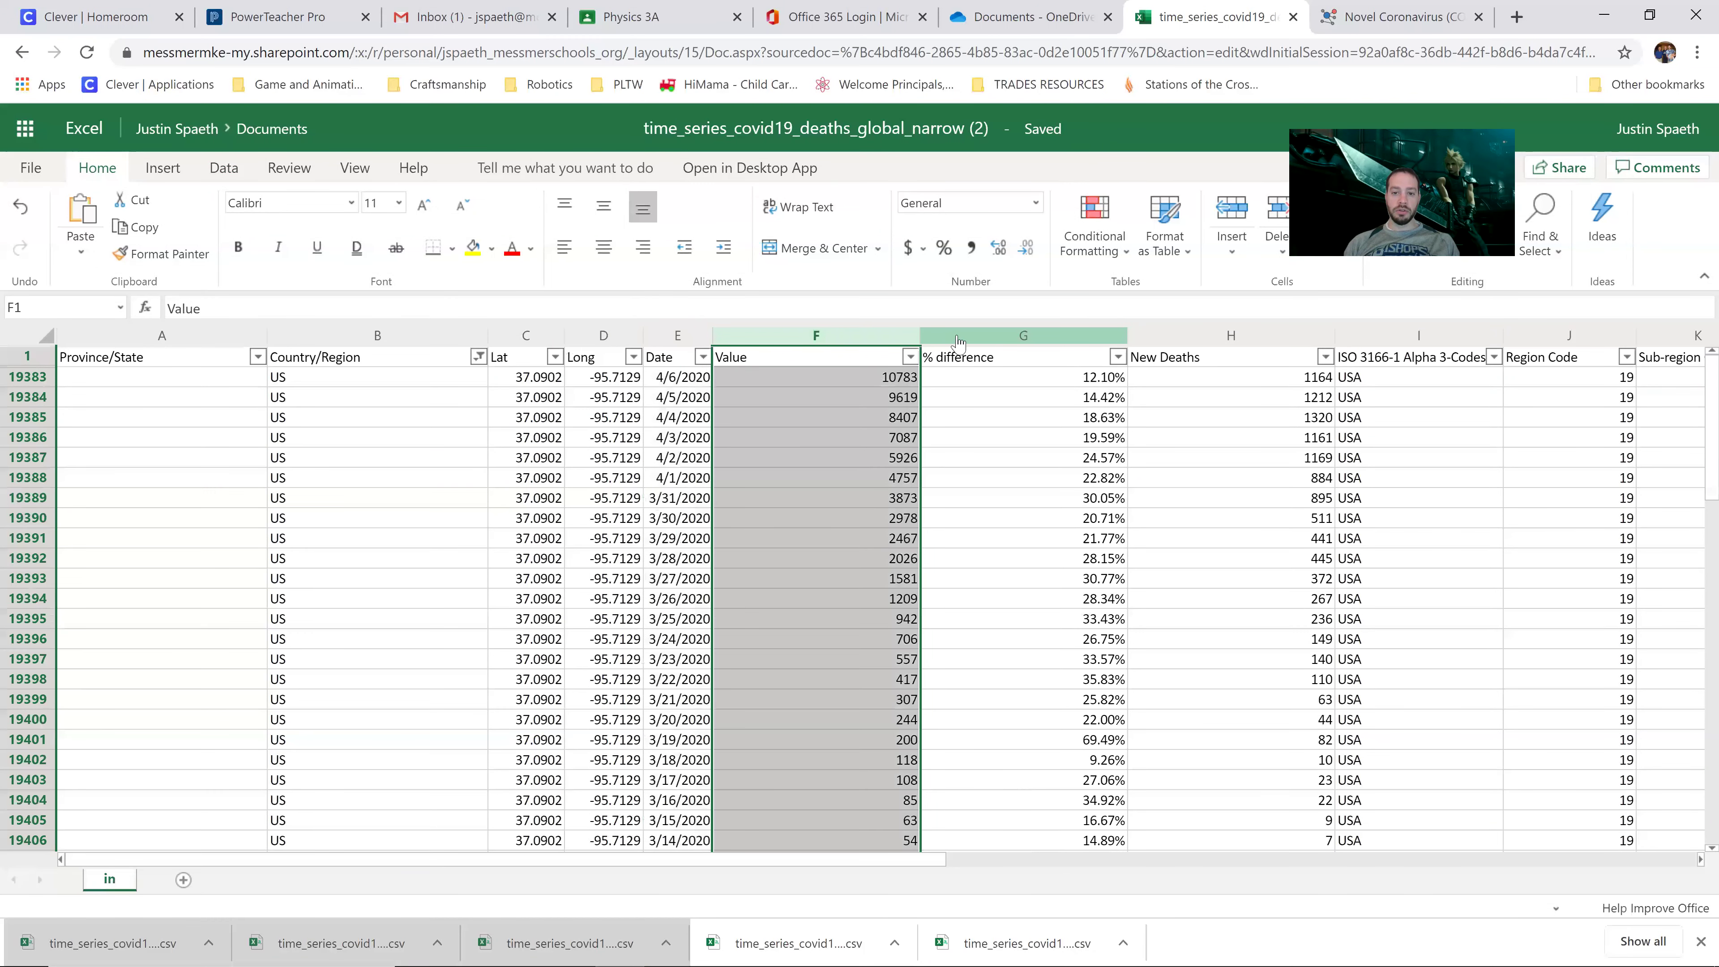
click(982, 338)
click(1190, 338)
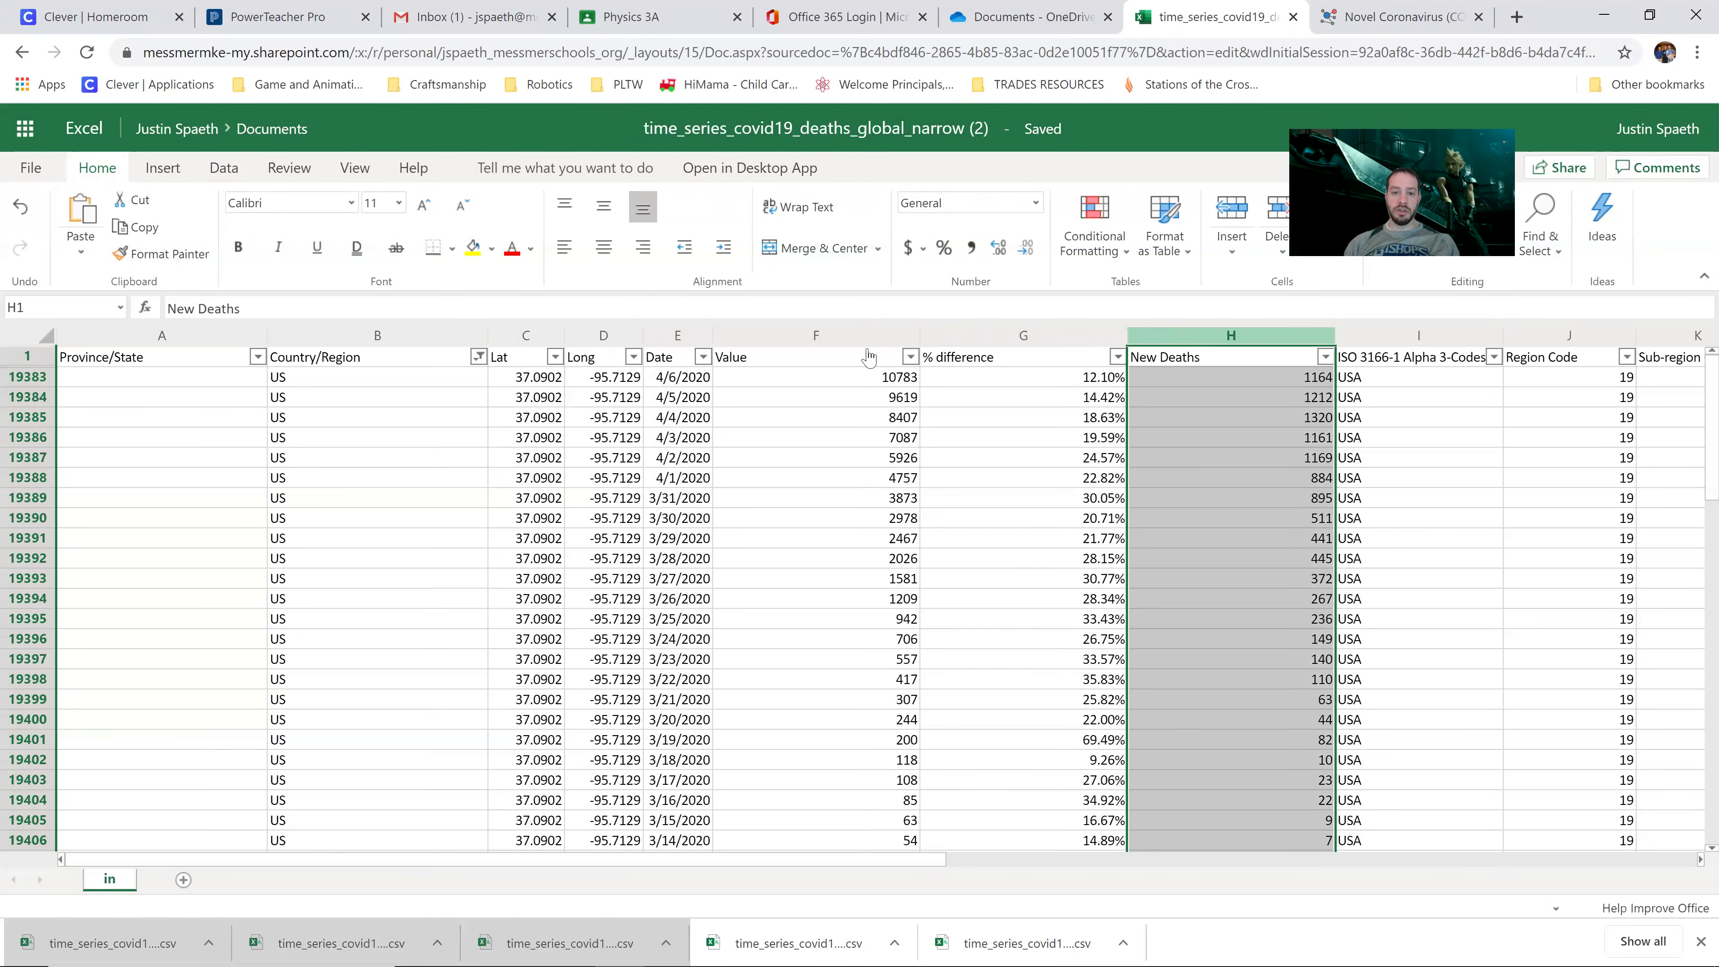
drag(680, 337, 1218, 339)
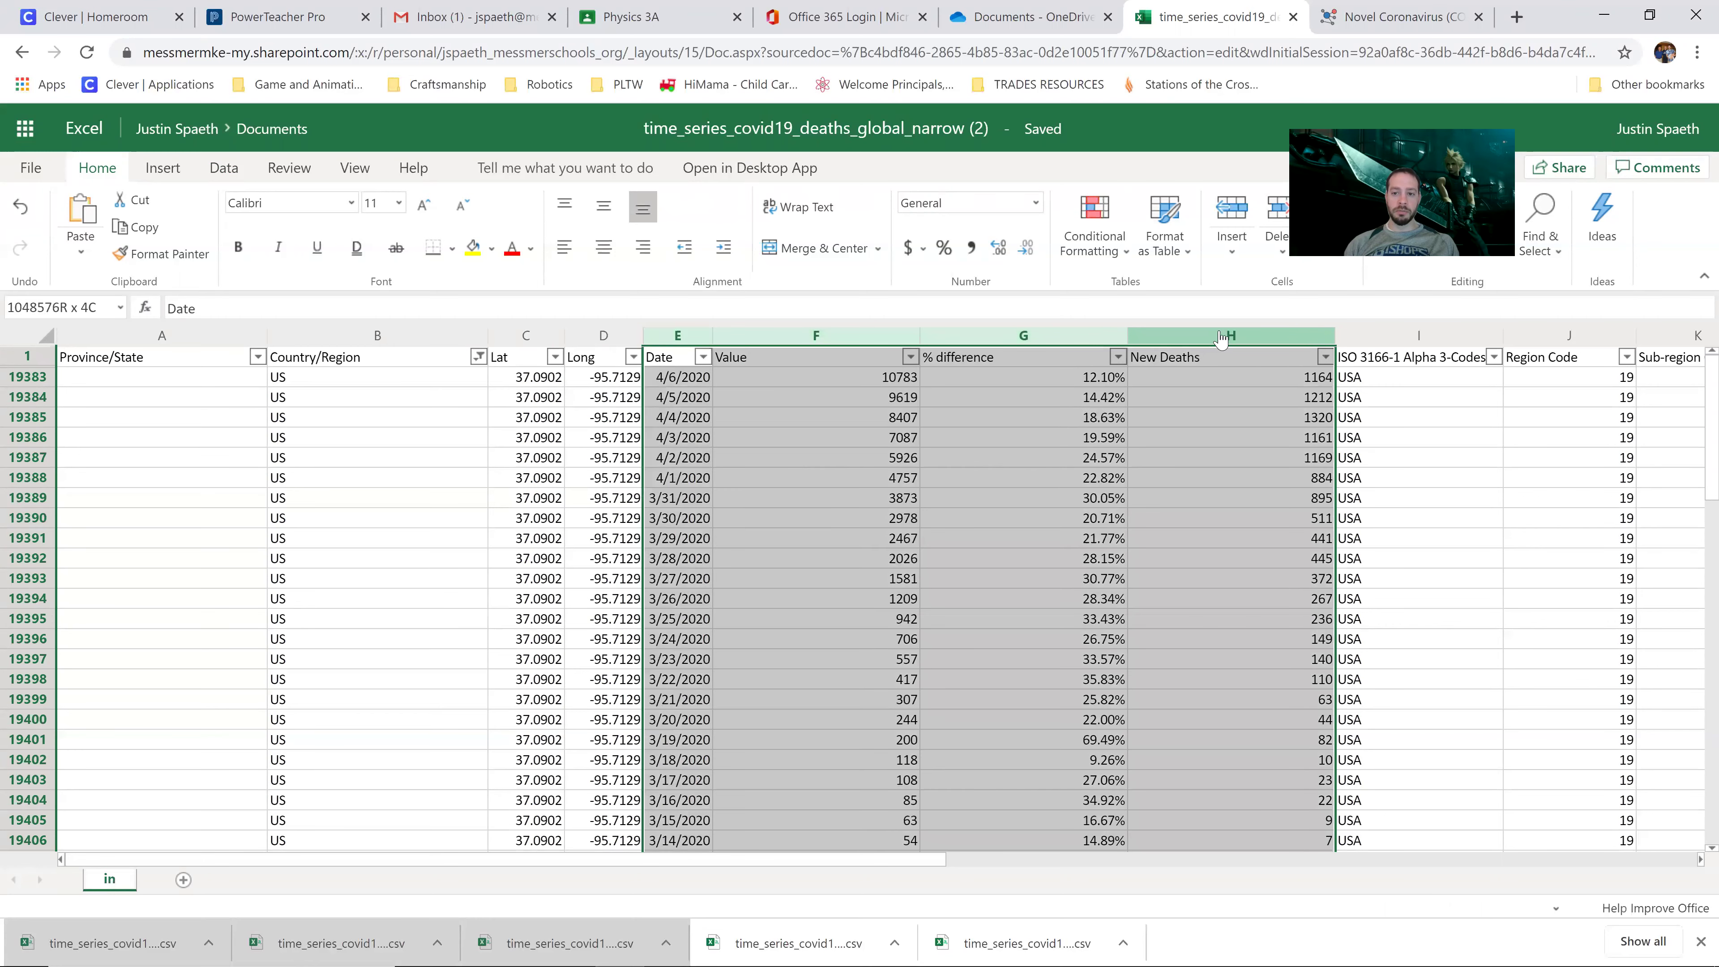
click(799, 463)
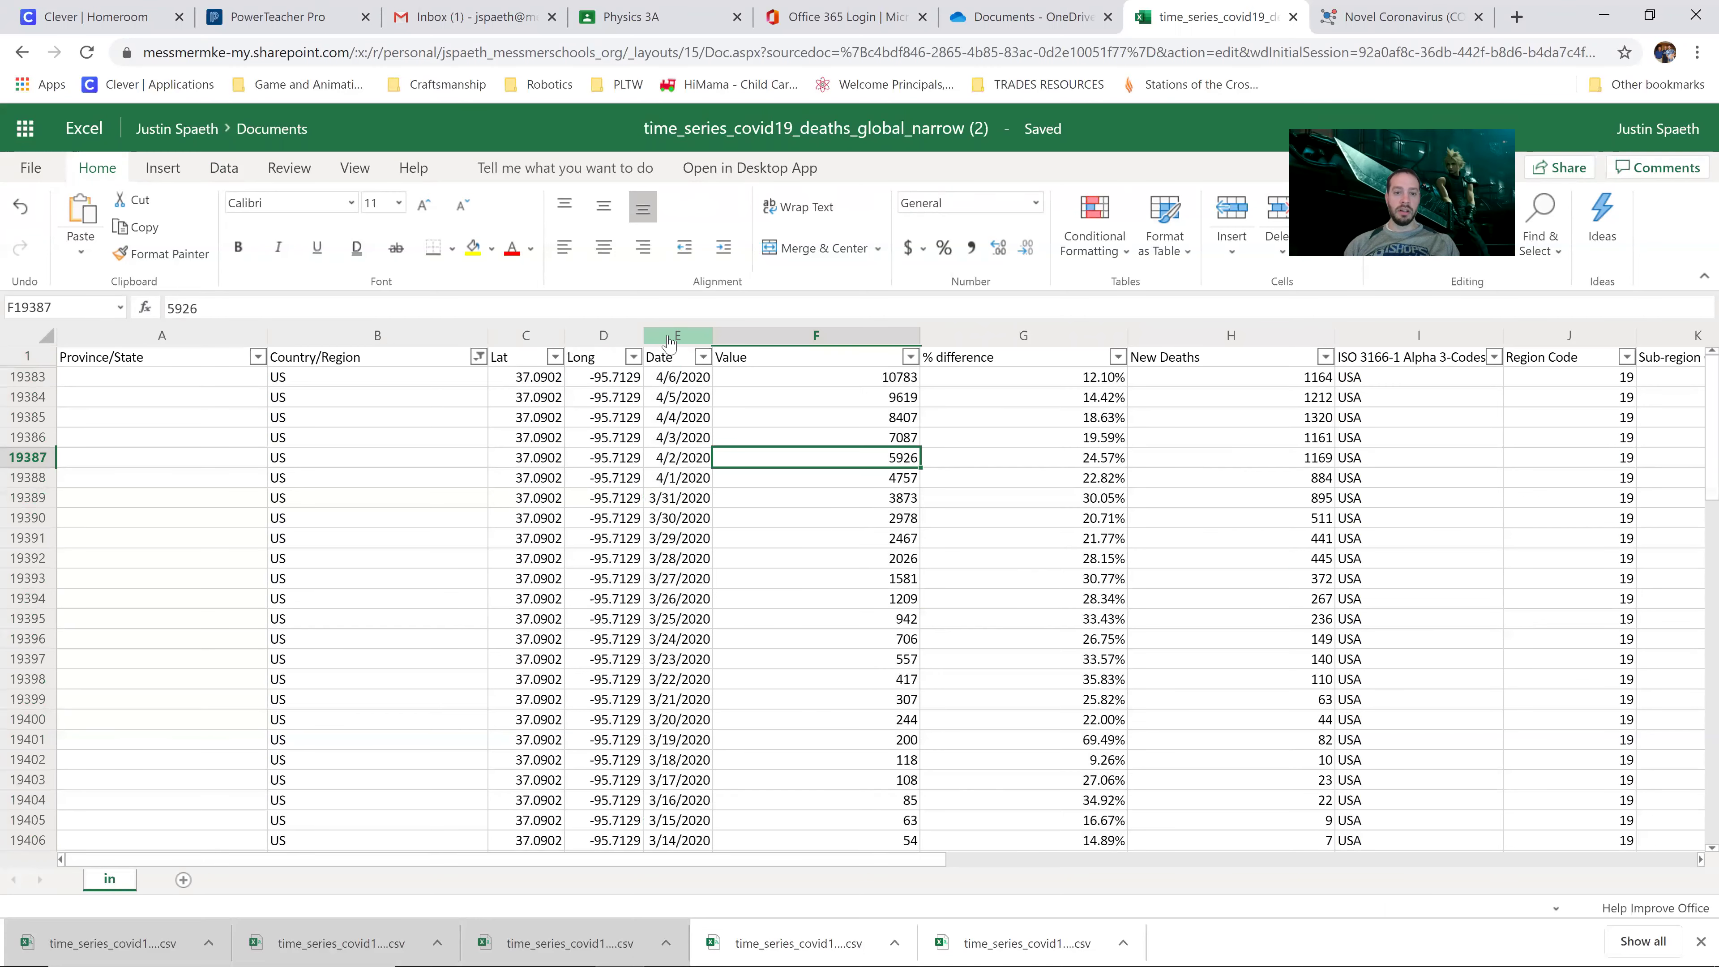
drag(669, 339, 1189, 339)
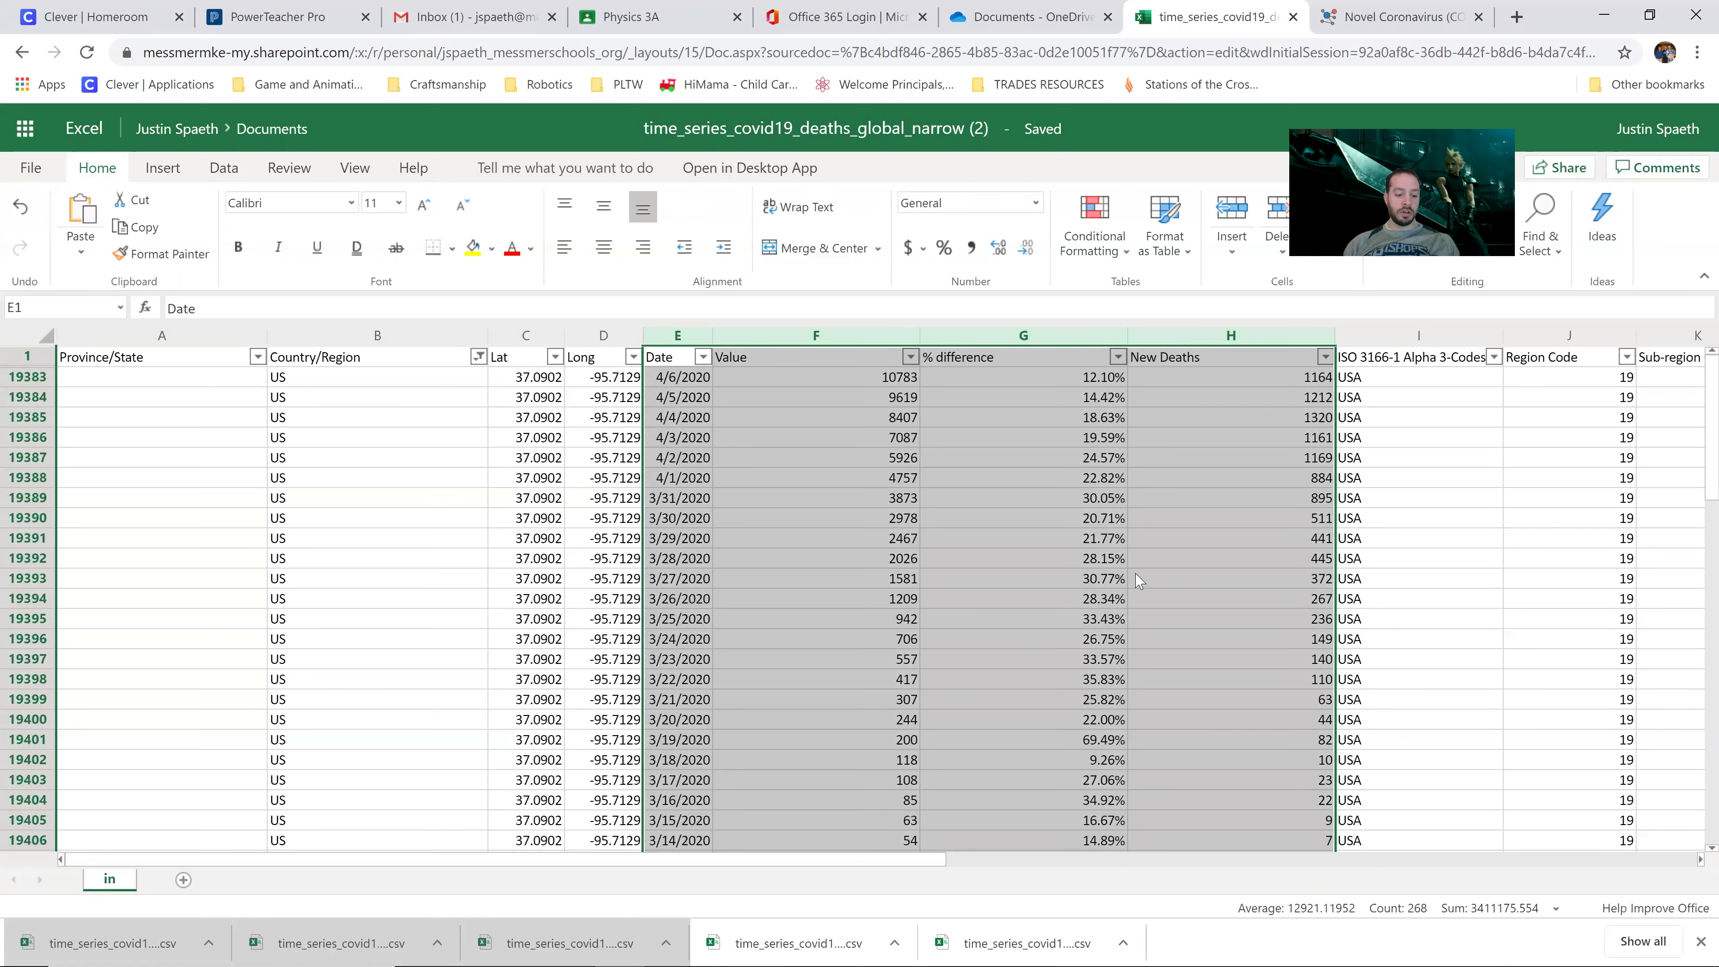
key(ctrl+c)
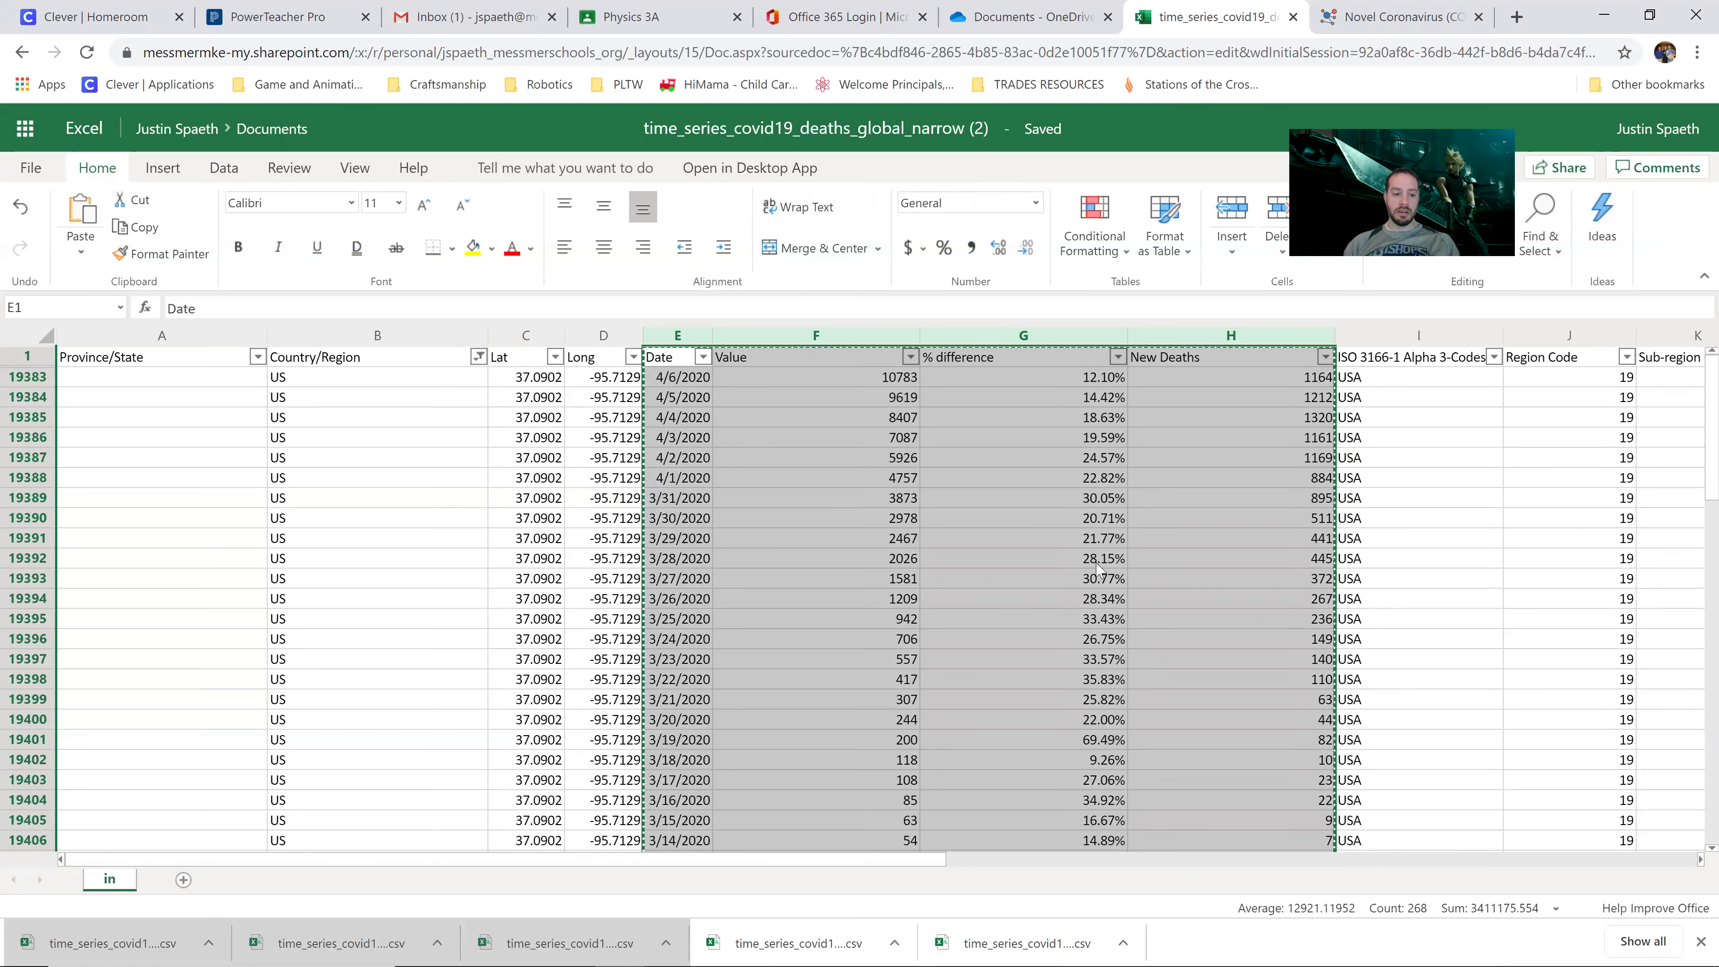
Step: Add a new sheet and paste the Date, Value, % difference and New Deaths columns into it
click(184, 880)
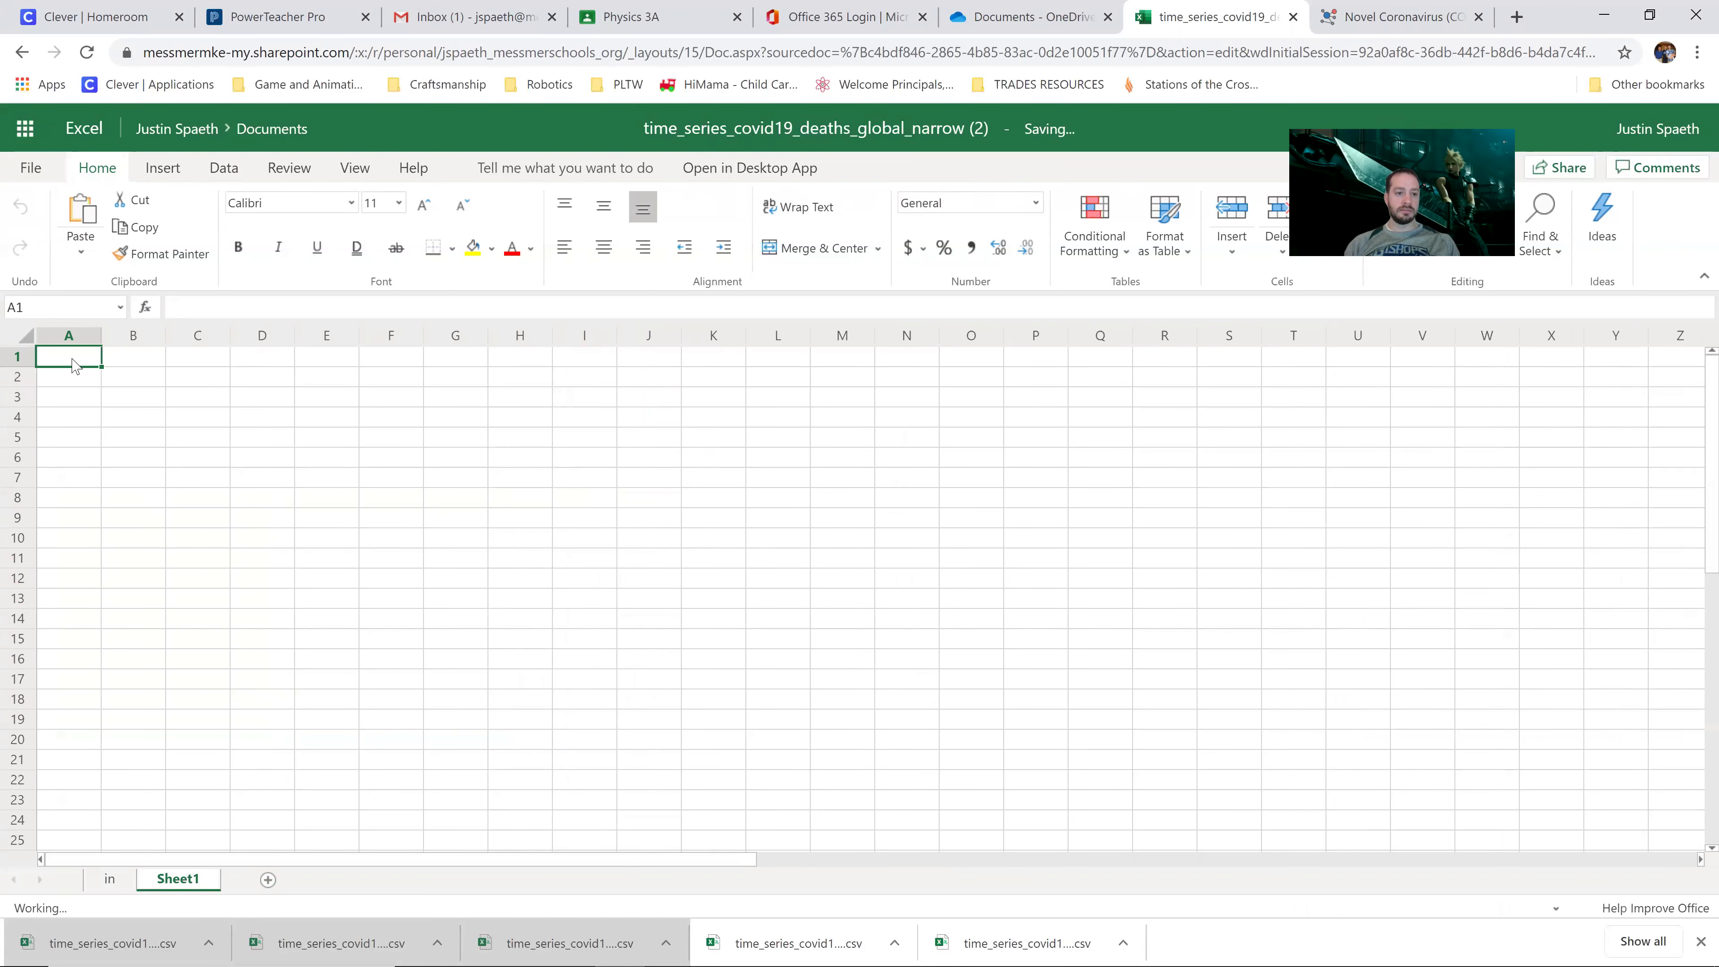
key(ctrl+v)
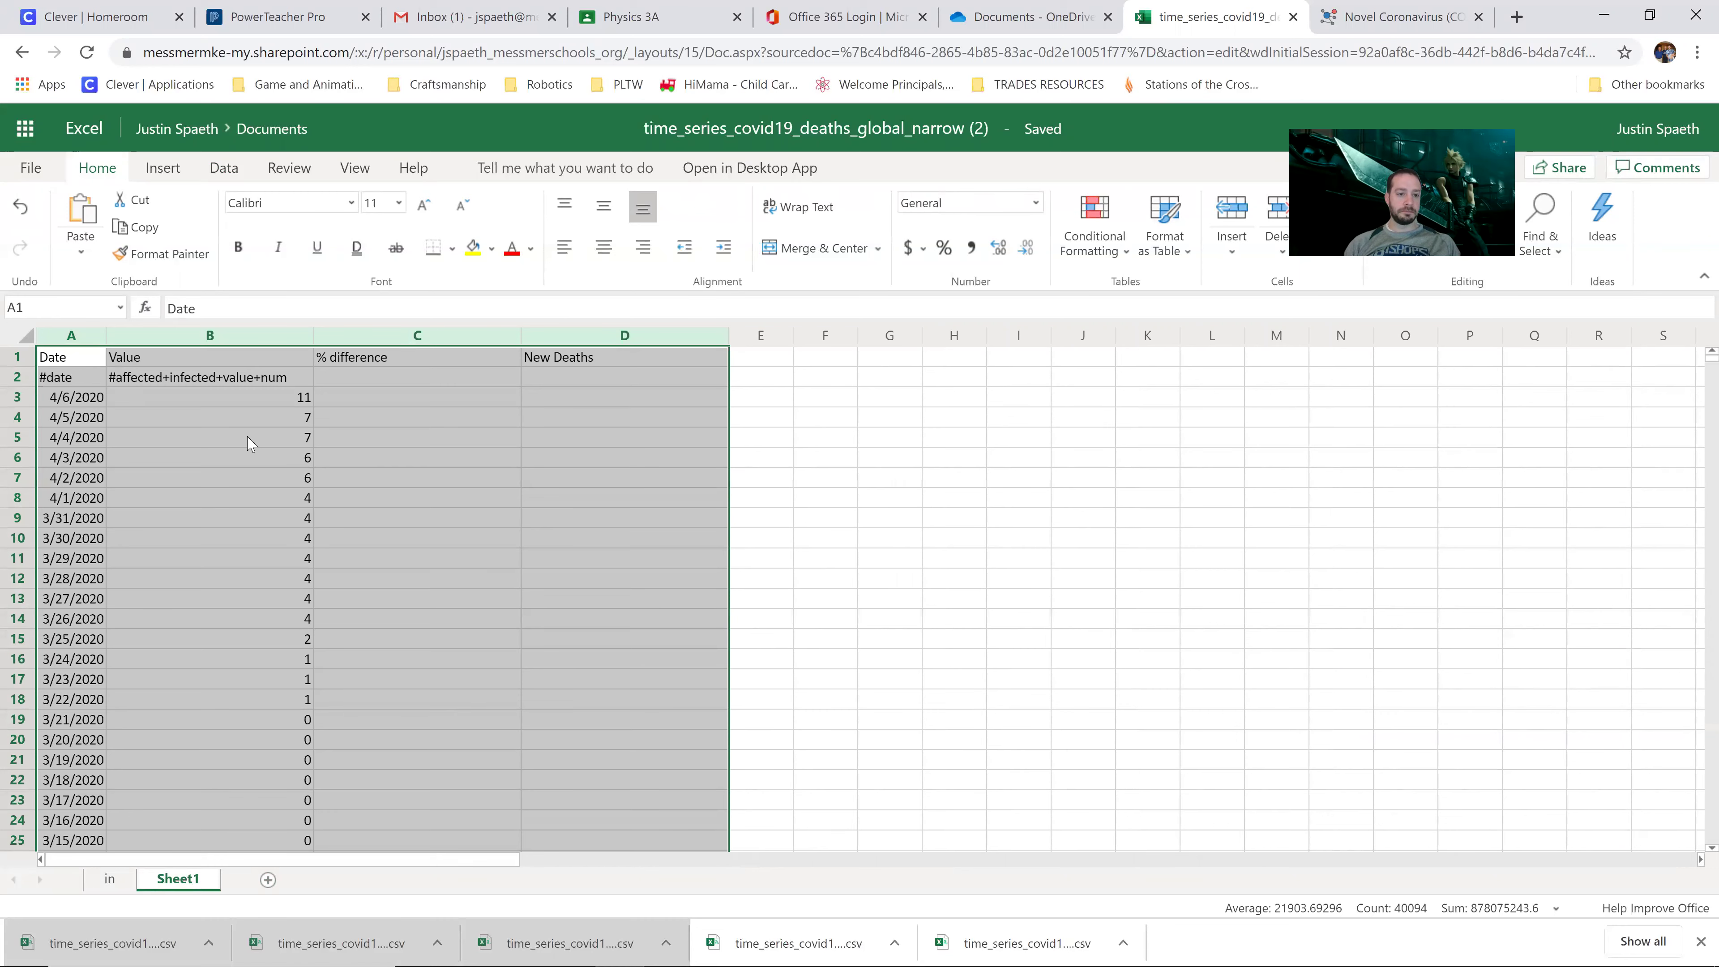
click(254, 439)
scroll(253, 439, down, 20)
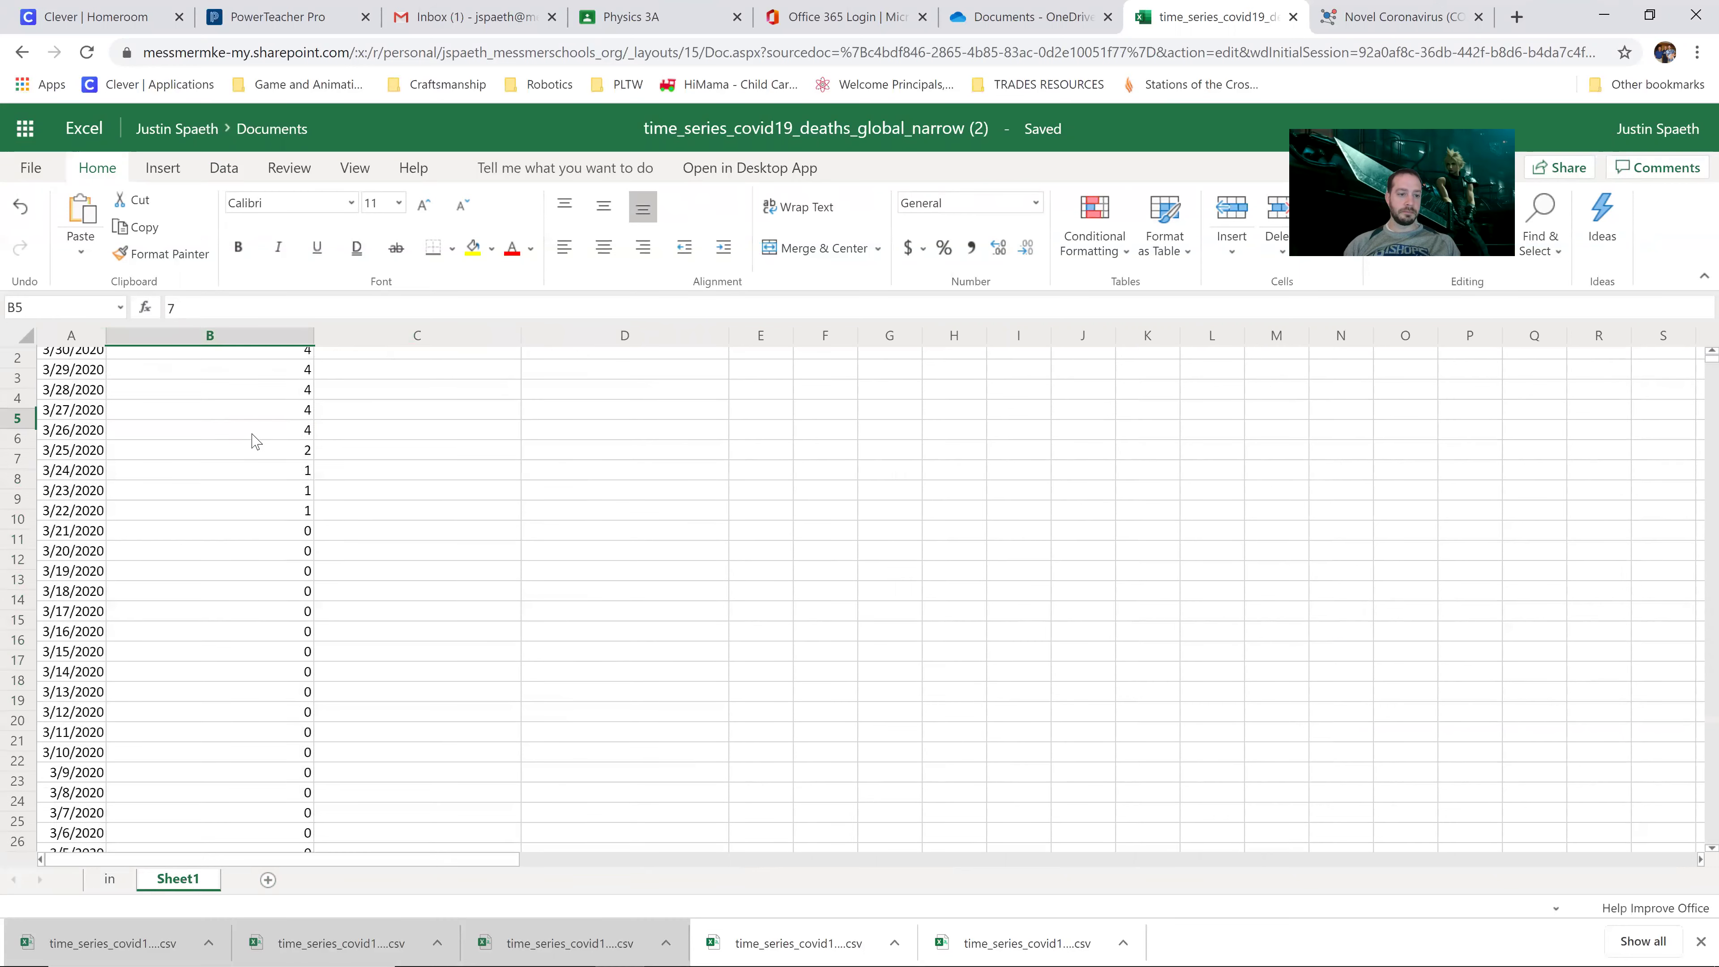
scroll(250, 439, down, 16)
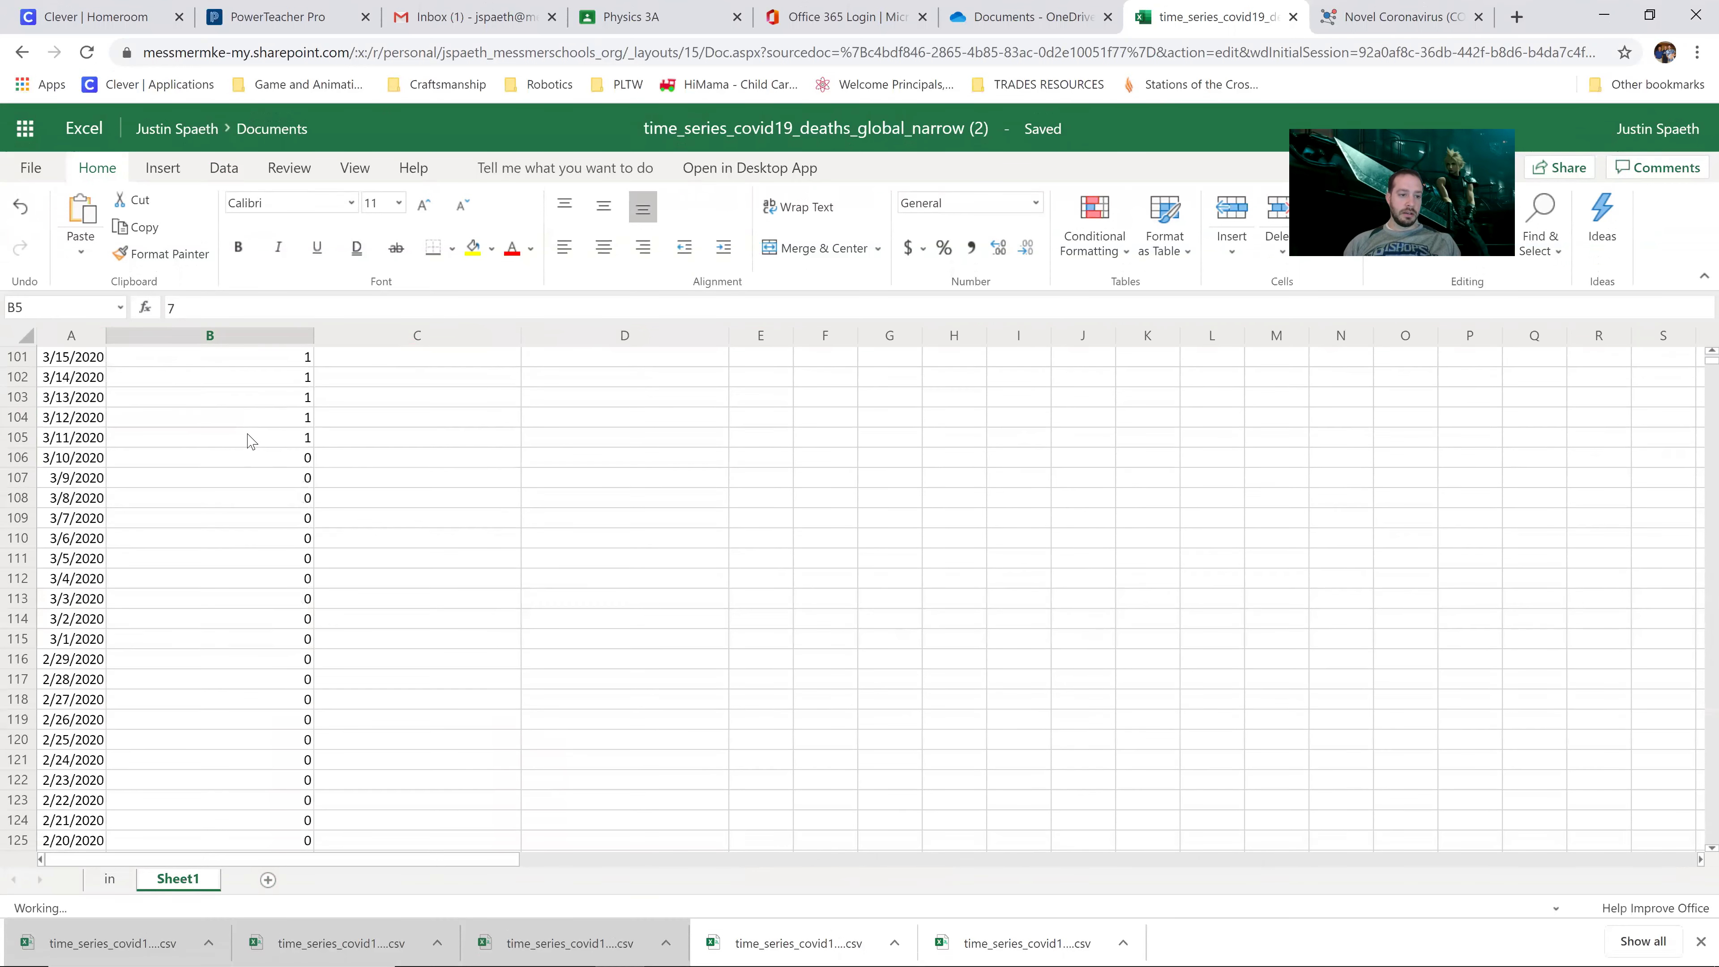
scroll(246, 440, up, 20)
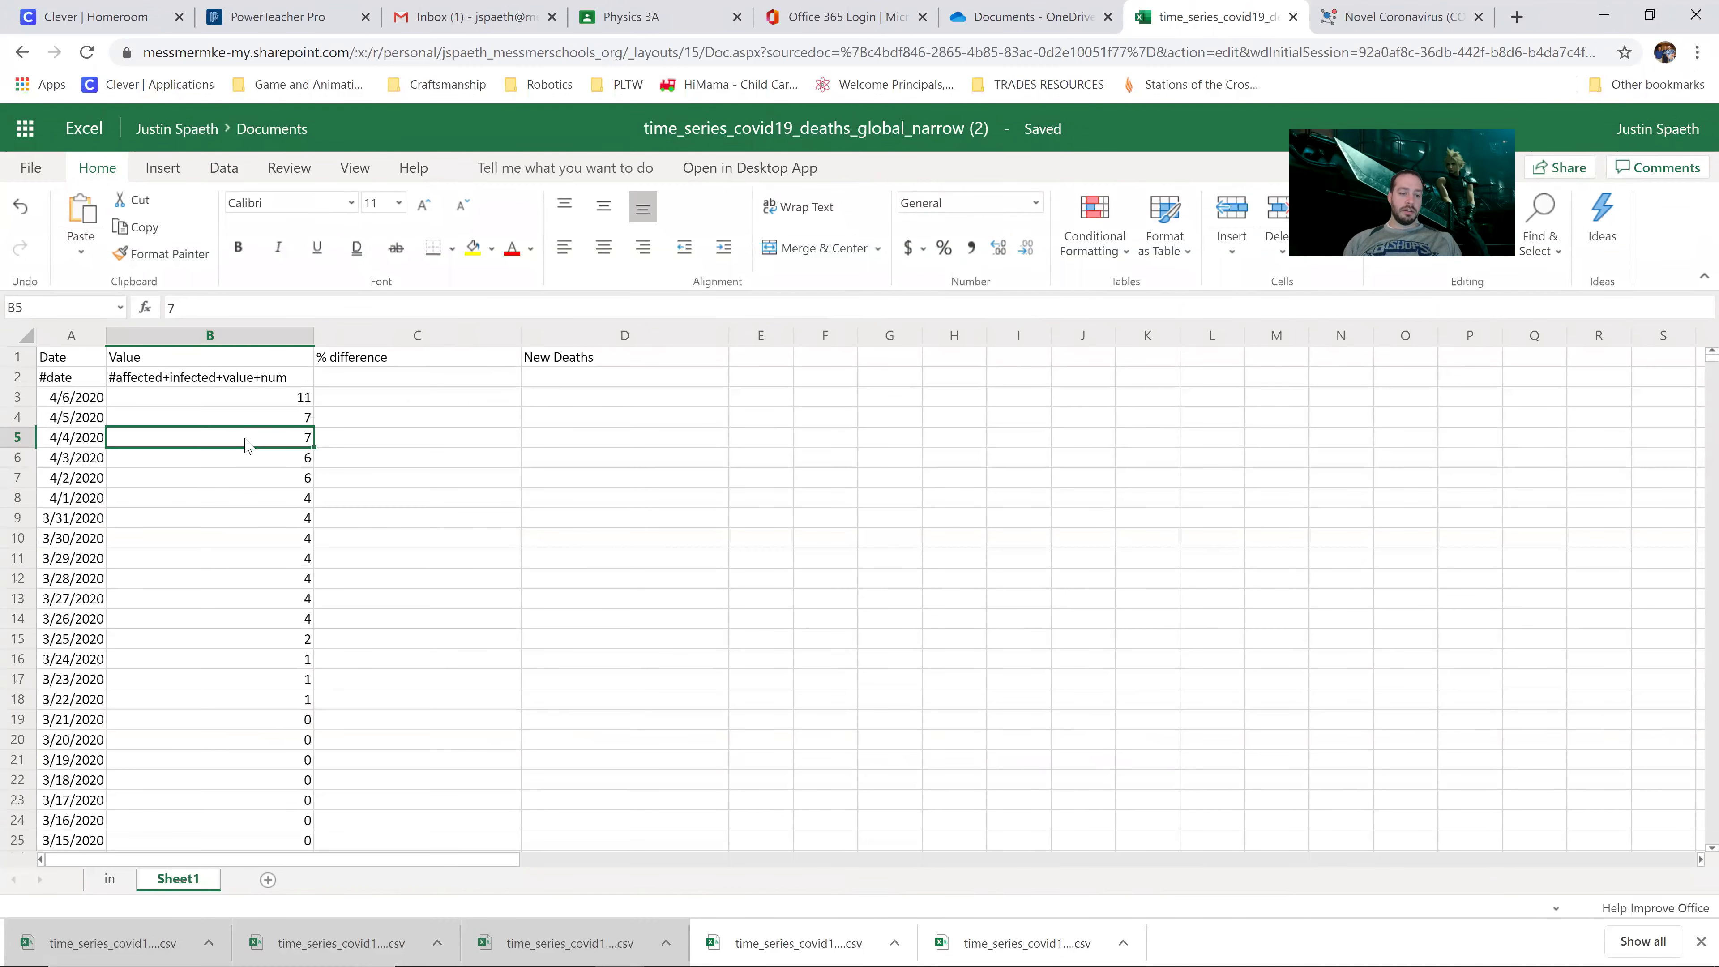
Step: Back on the 'in' sheet, copy the US Date-to-New Deaths data again for Sheet1
click(108, 880)
click(940, 408)
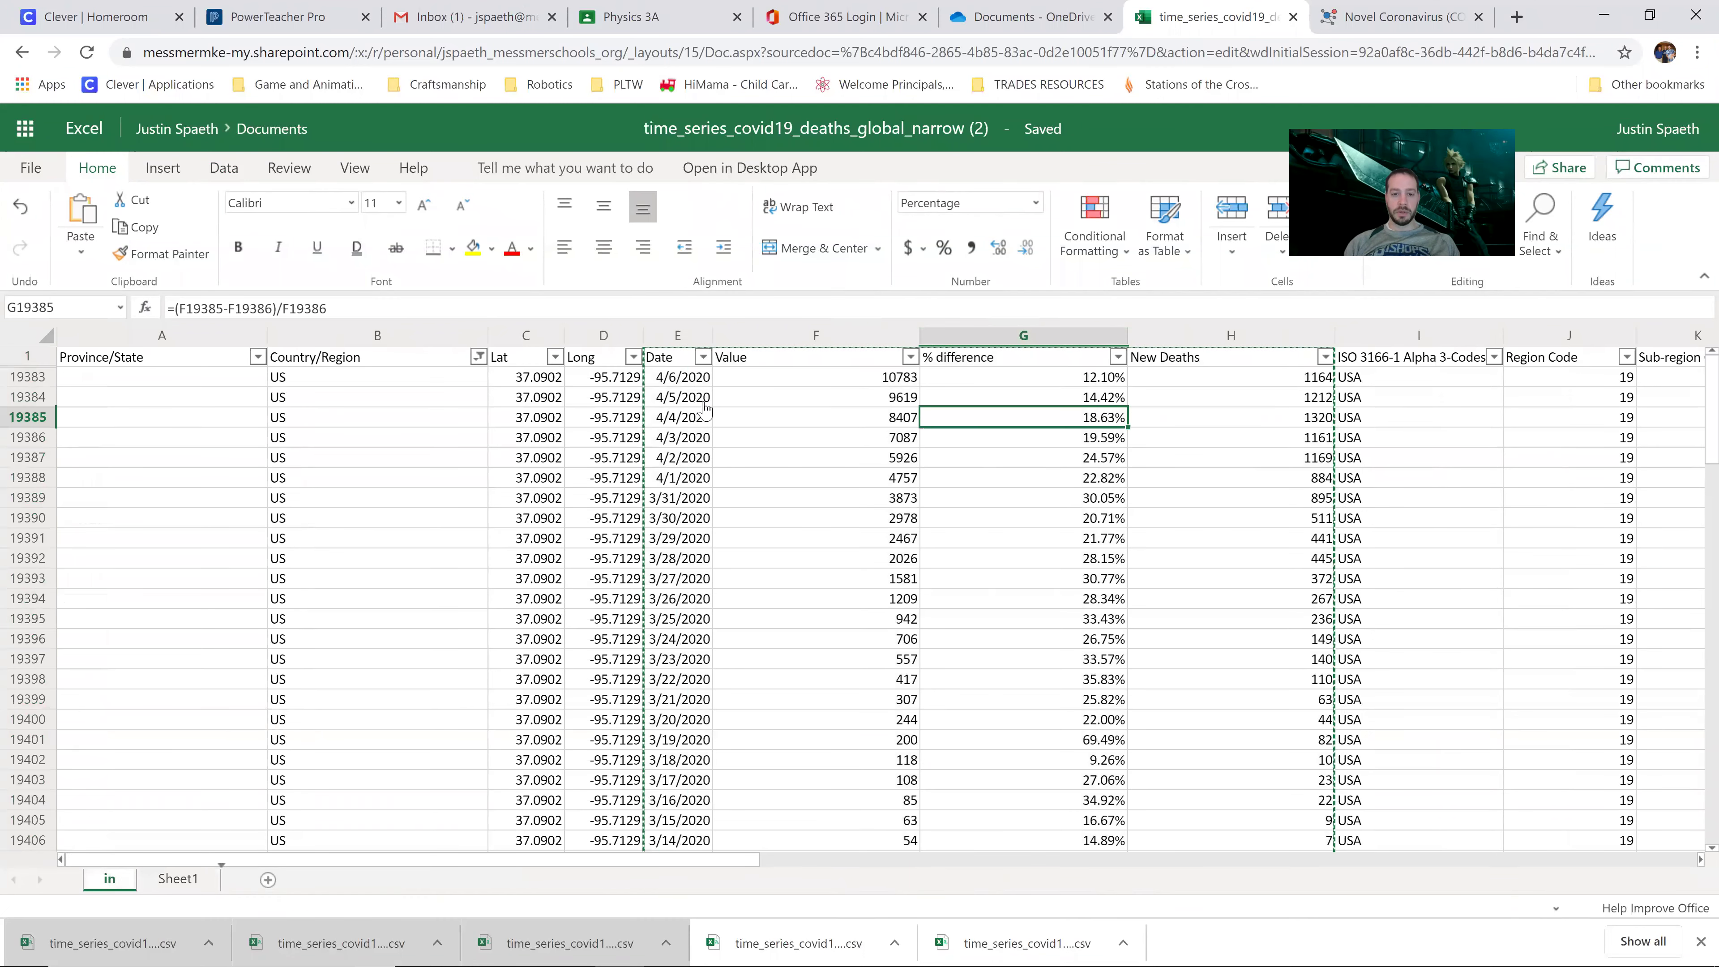
click(693, 379)
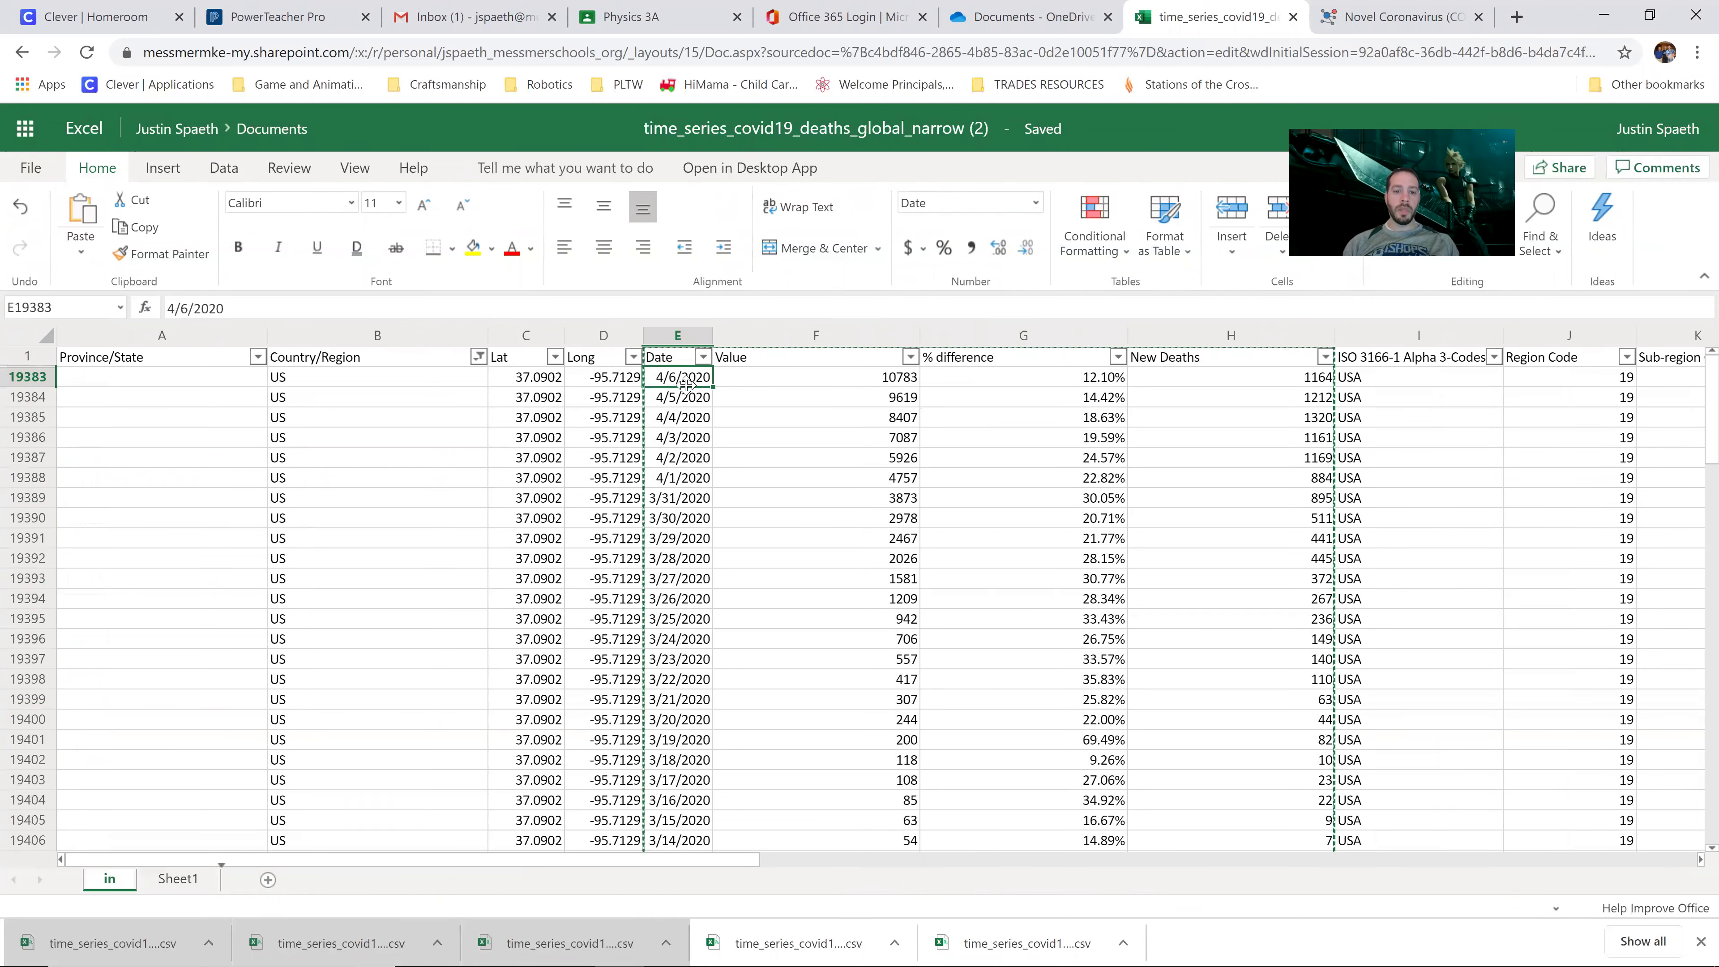
drag(693, 373, 1270, 683)
click(815, 457)
key(ctrl+c)
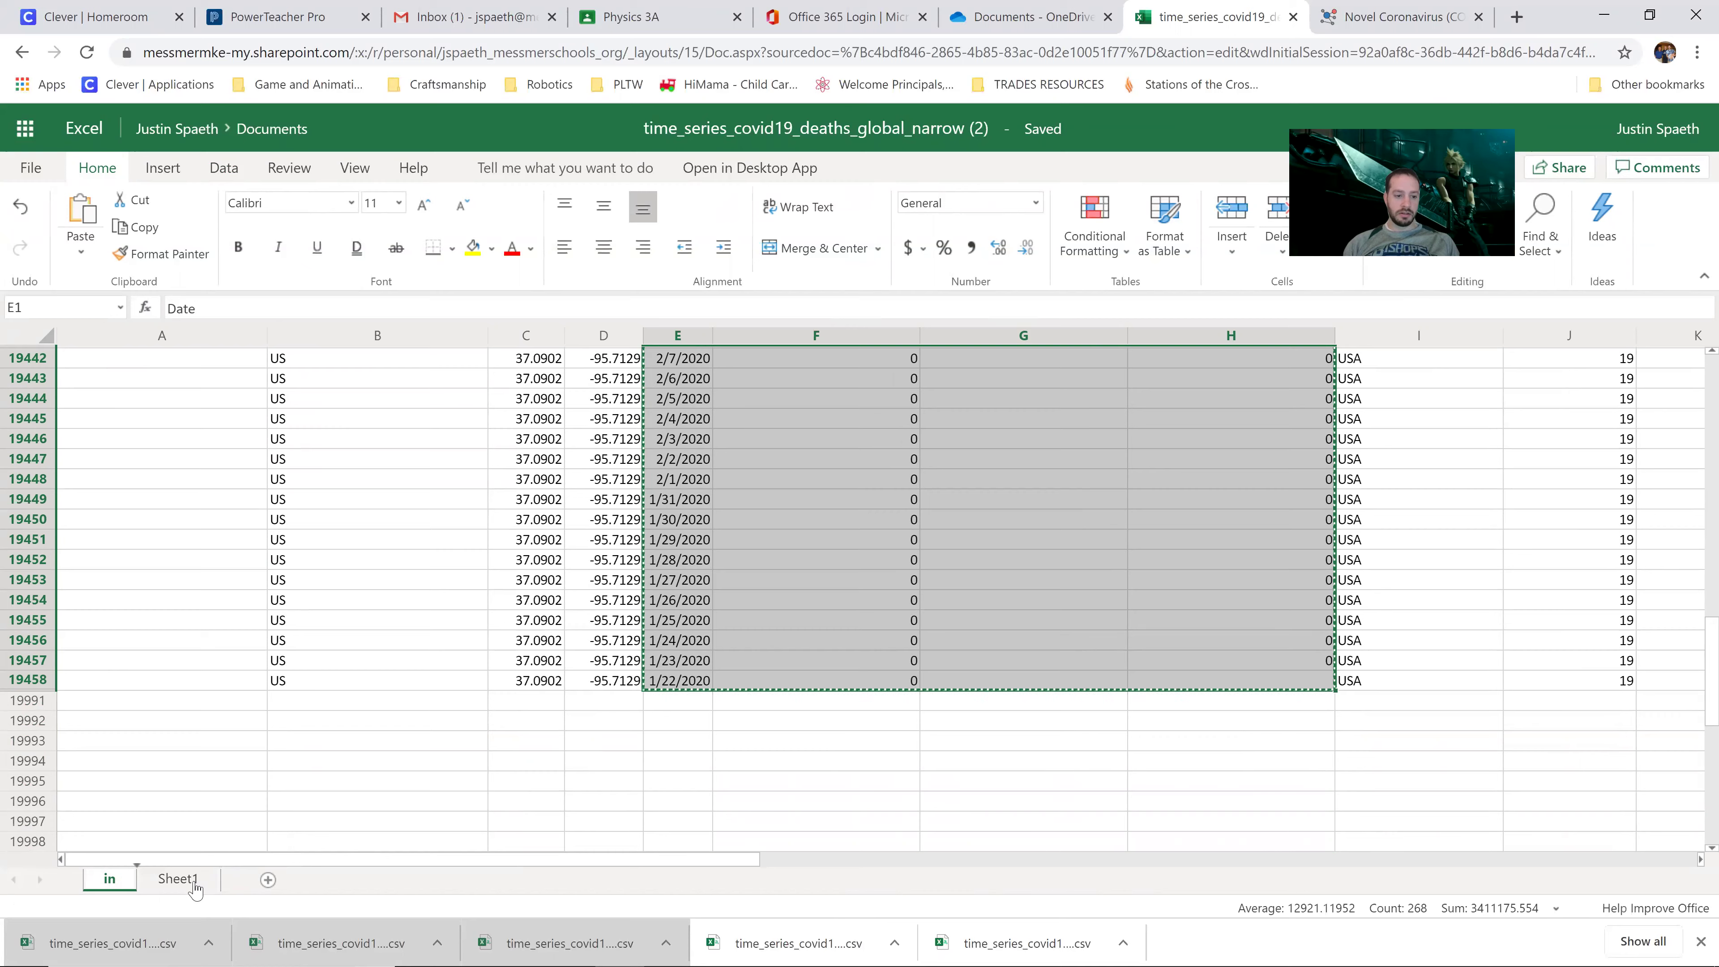
click(196, 881)
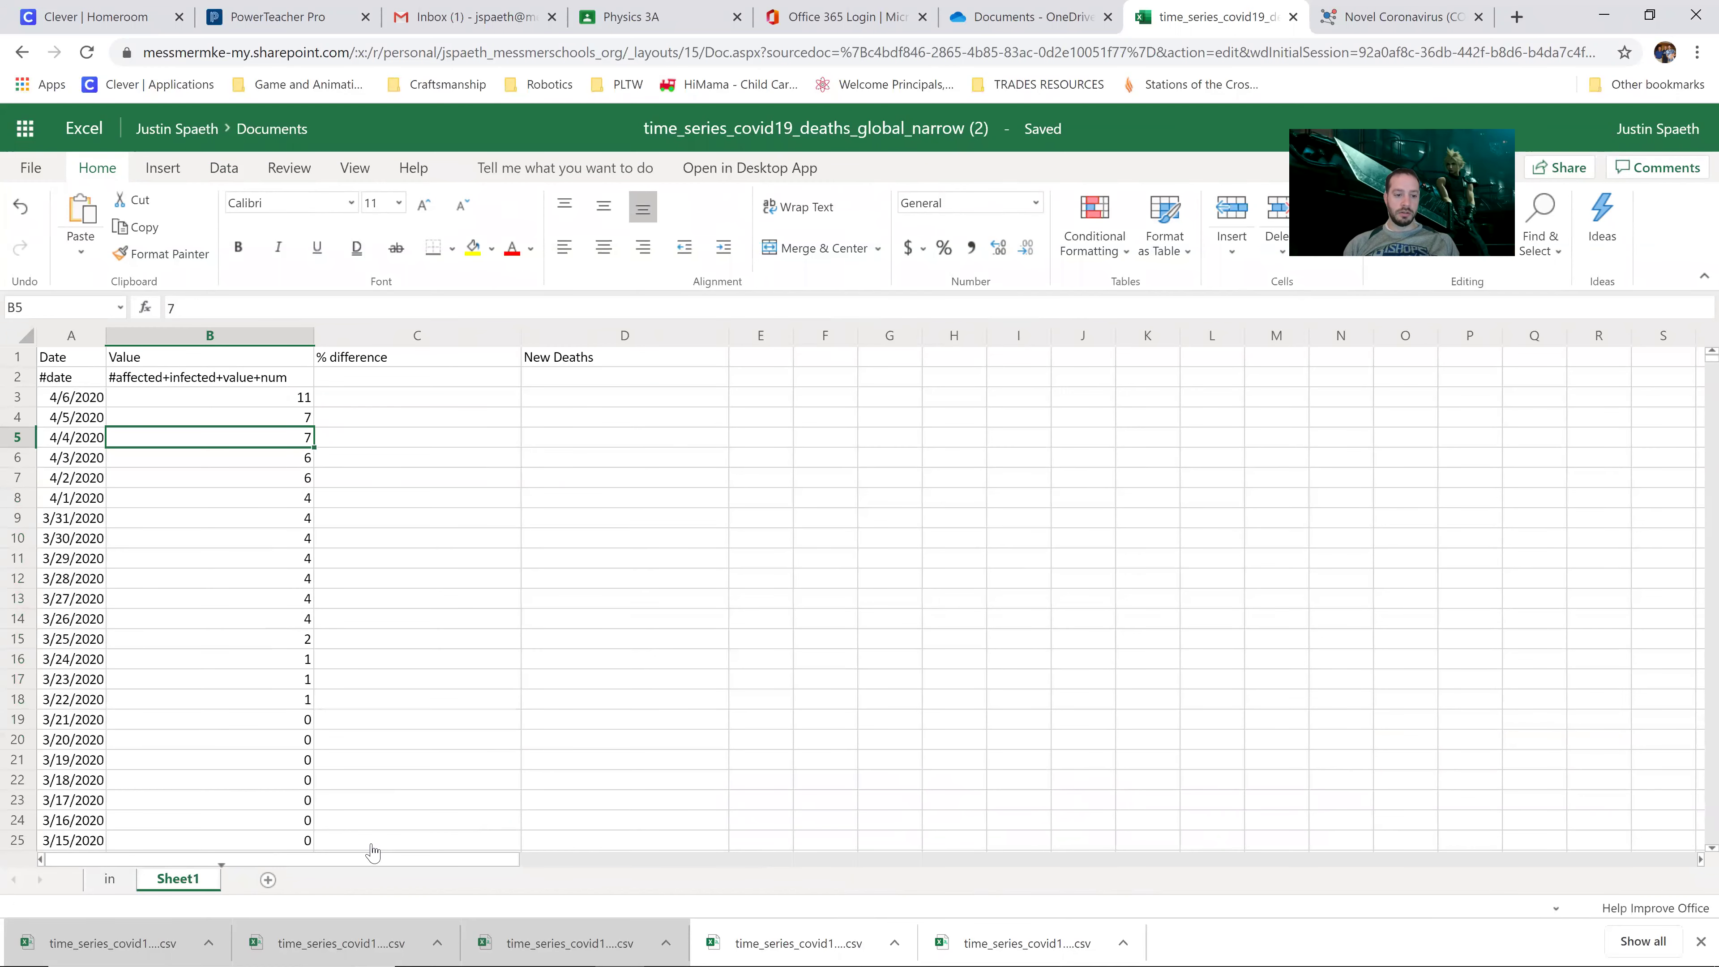
Step: Delete Sheet1 and paste the copied US data into a fresh new sheet
right_click(197, 882)
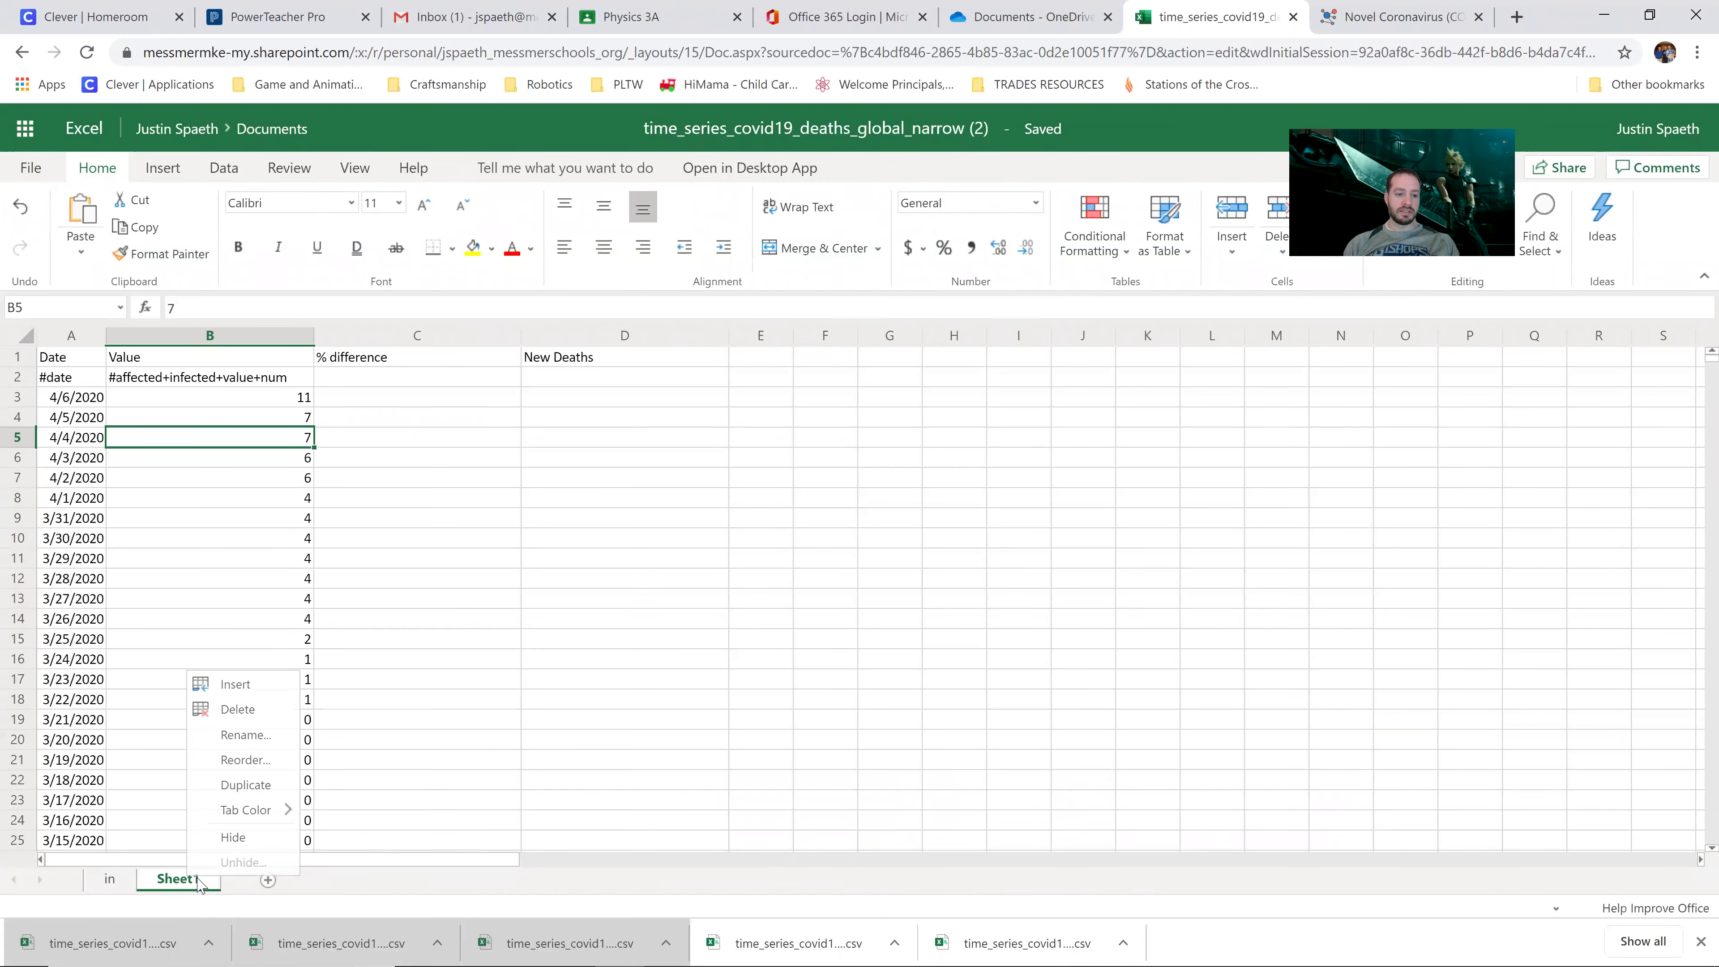
click(245, 711)
click(900, 580)
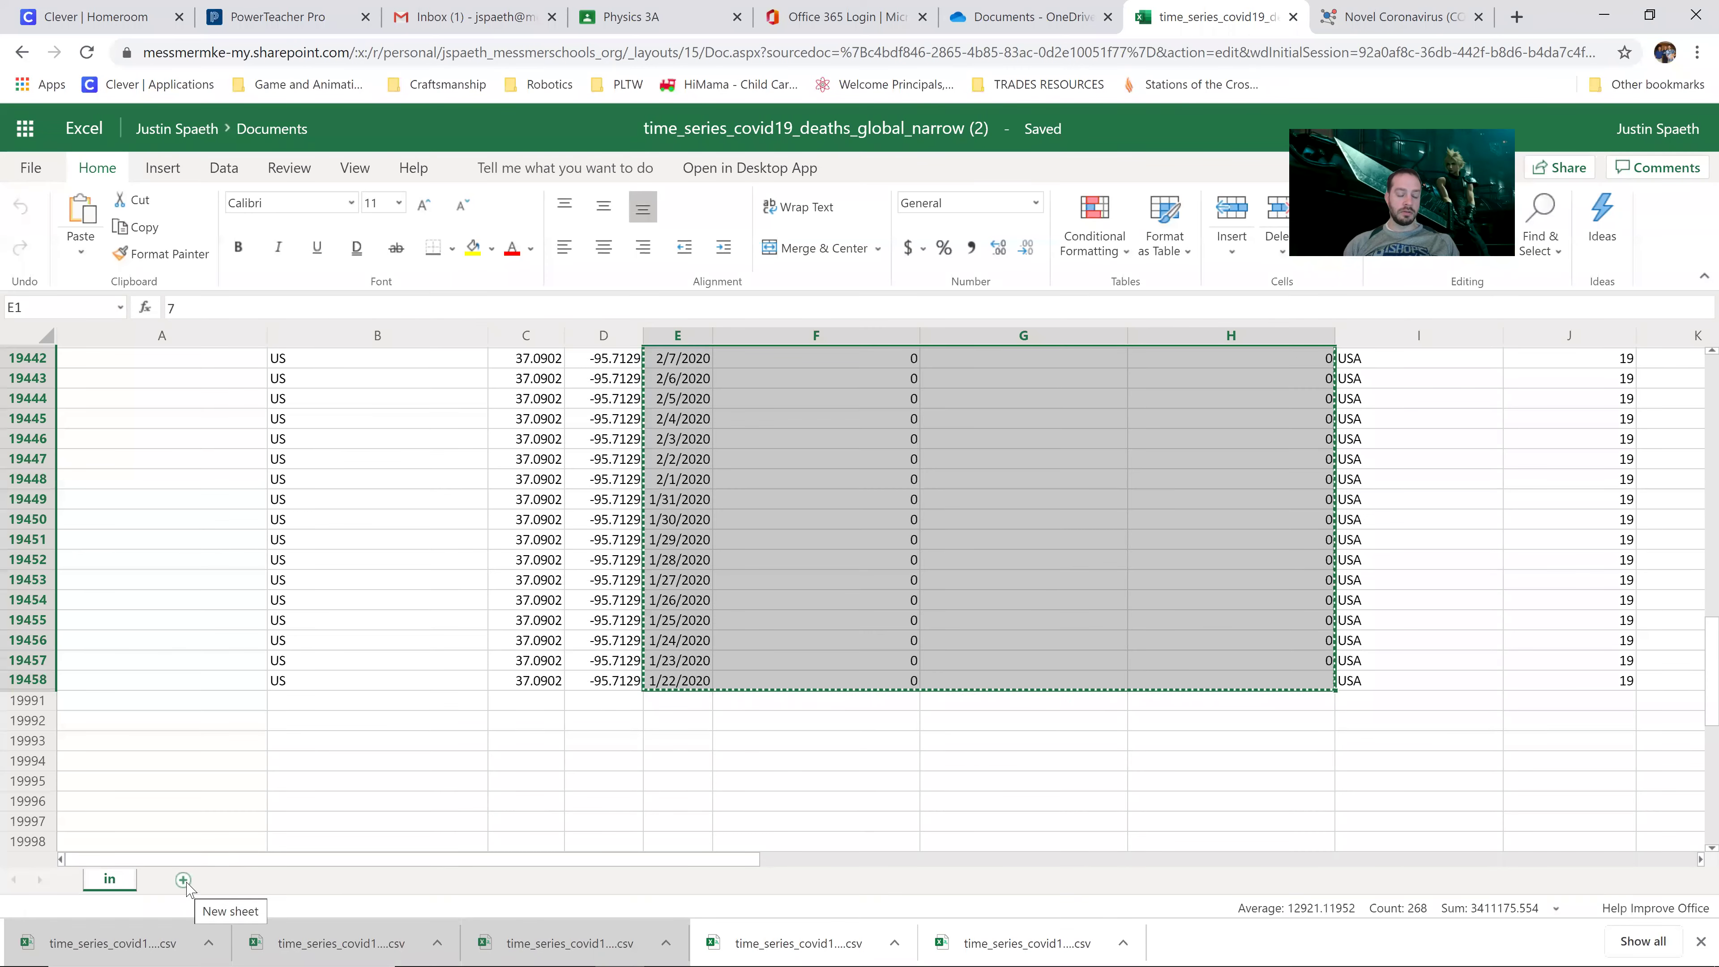
click(184, 880)
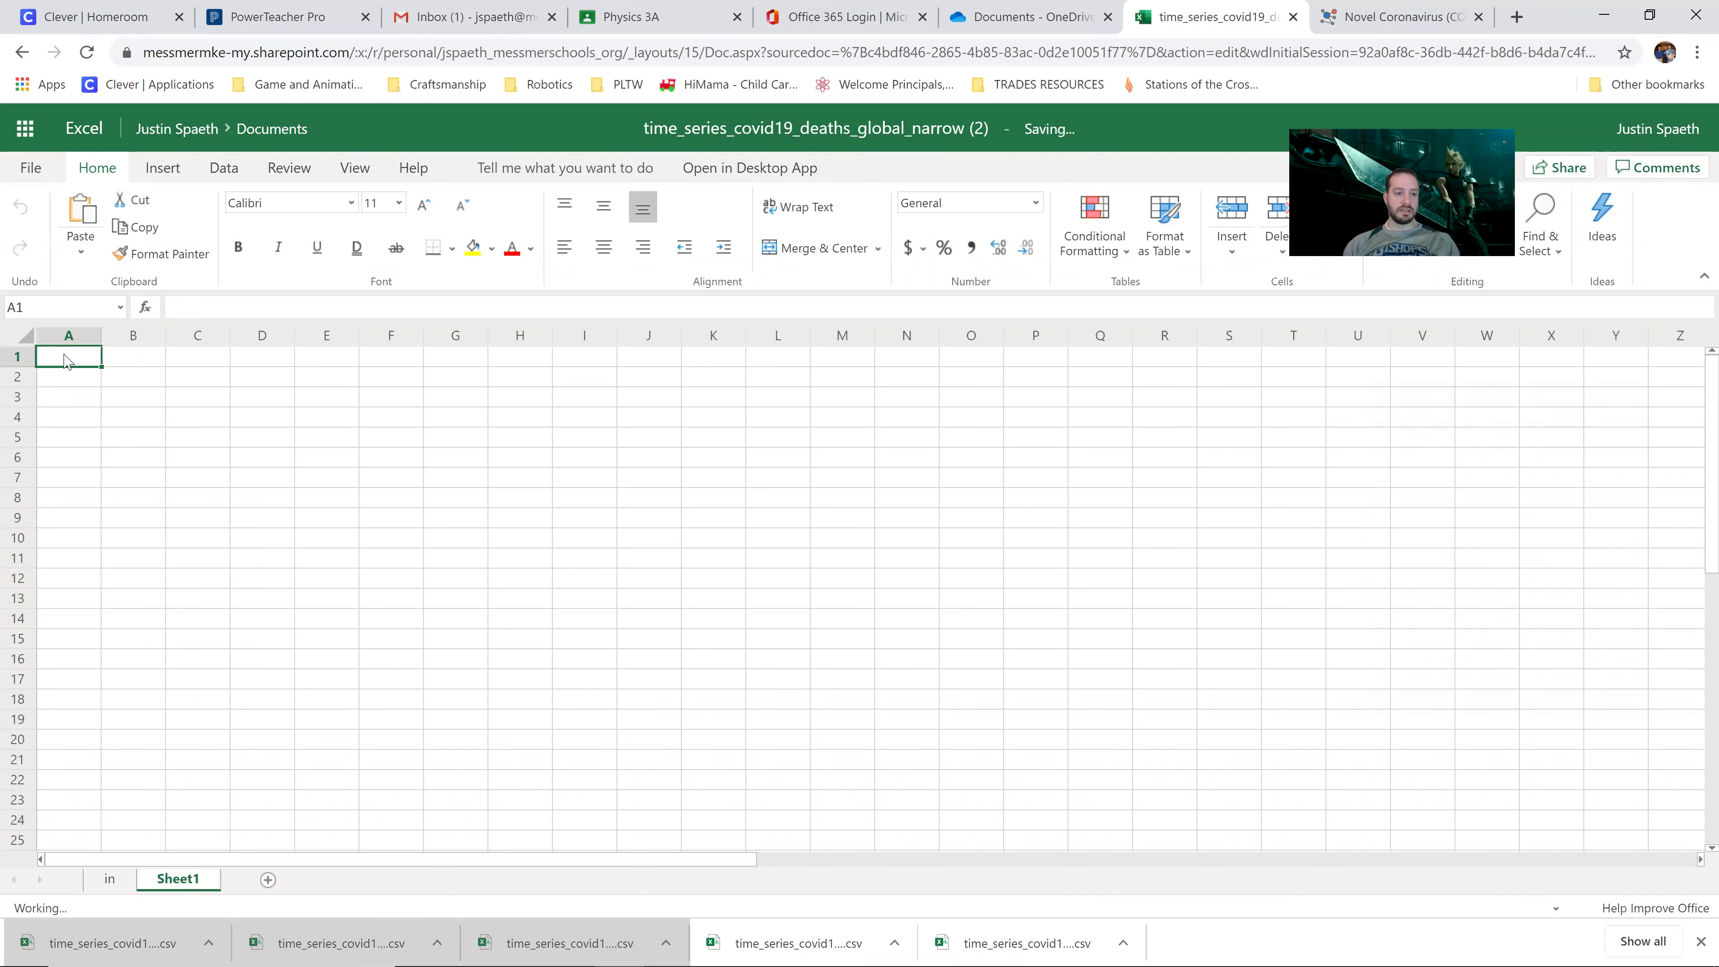
key(ctrl+v)
click(86, 420)
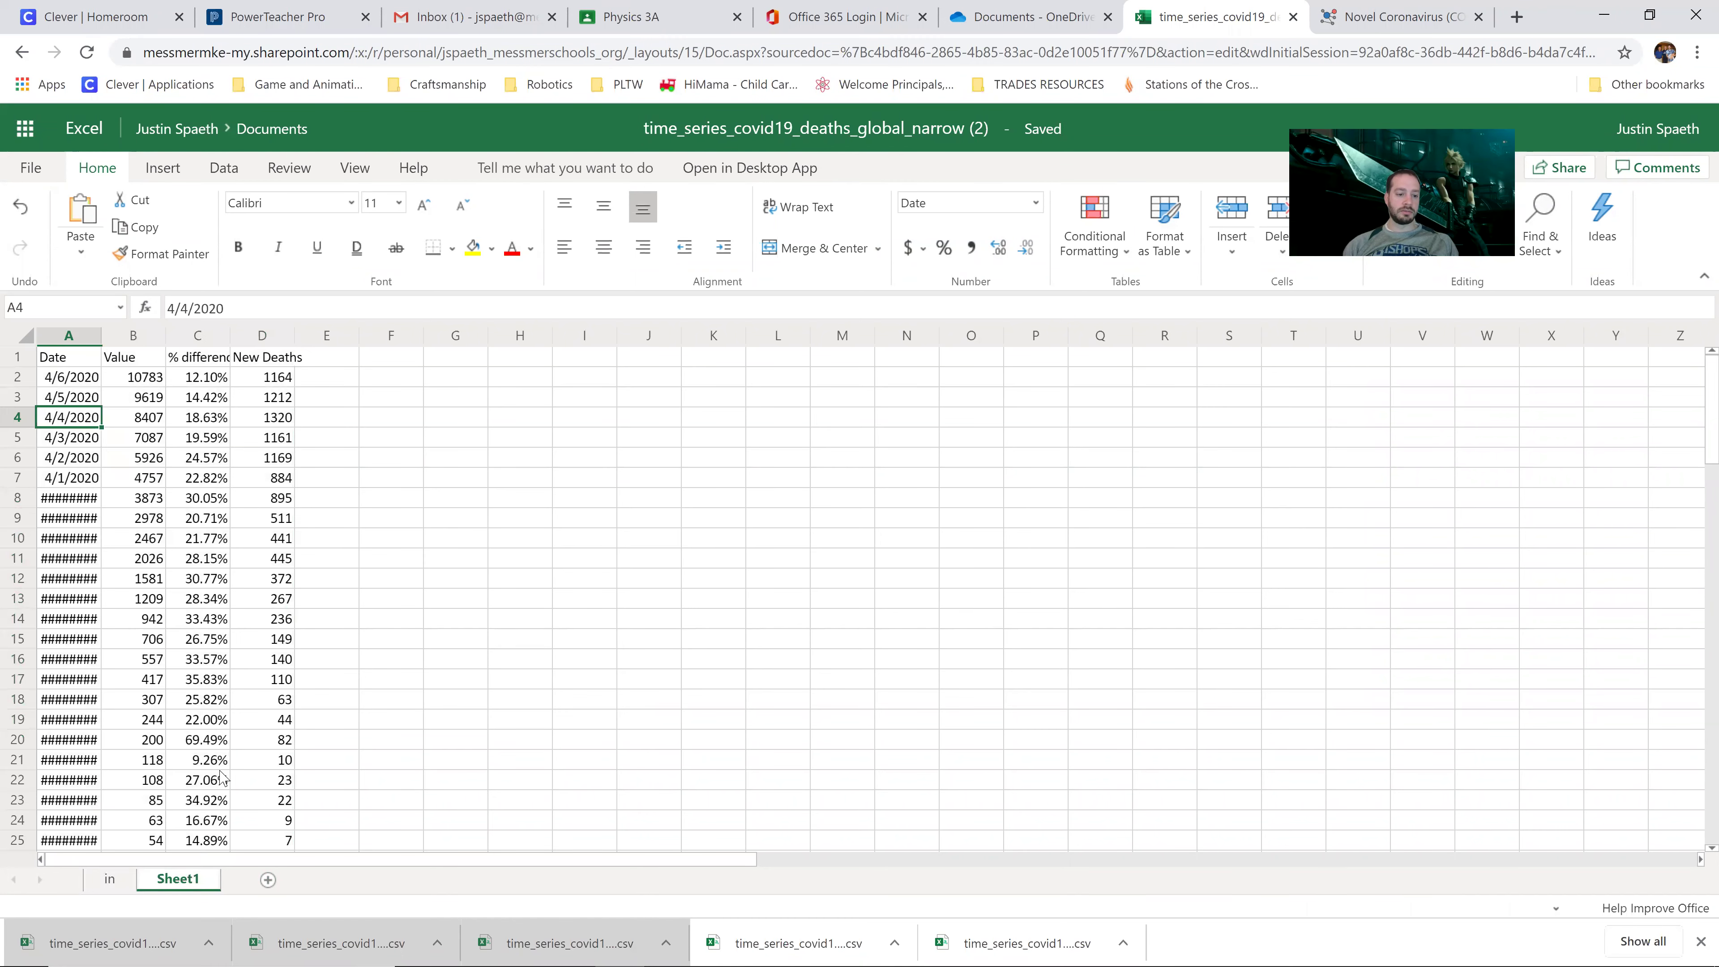
Step: Reselect the US Date through New Deaths range E1:H19405 on the 'in' sheet
key(ctrl+Page_Up)
click(959, 601)
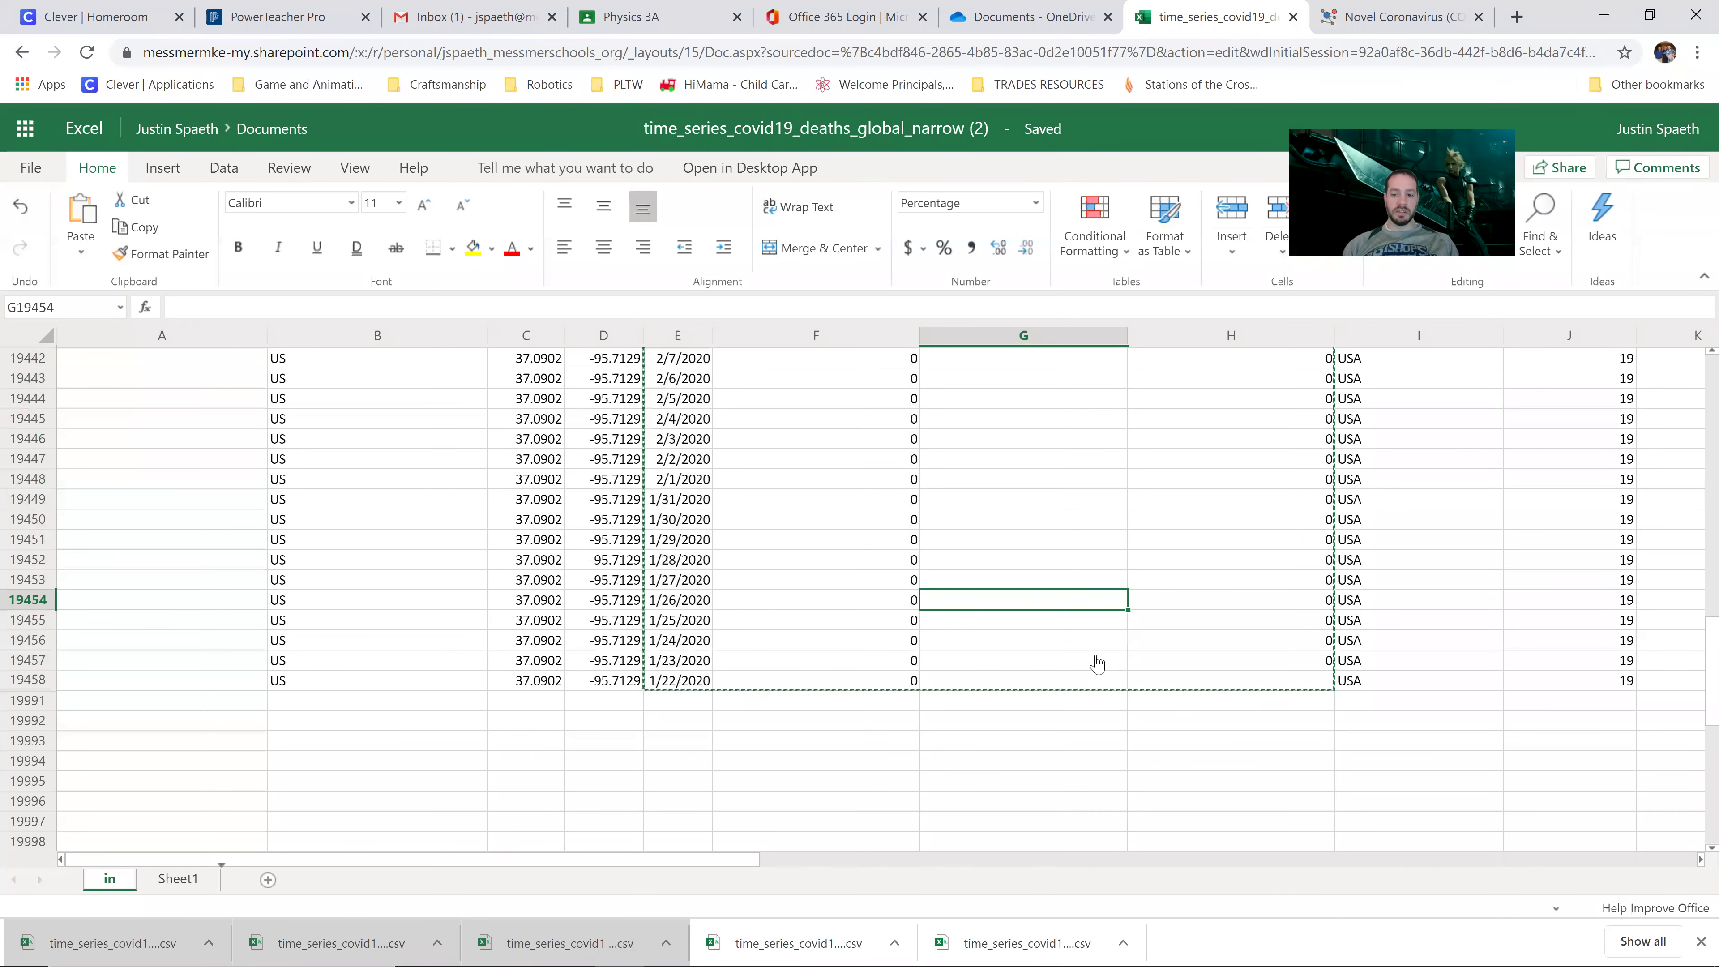
scroll(955, 516, up, 10)
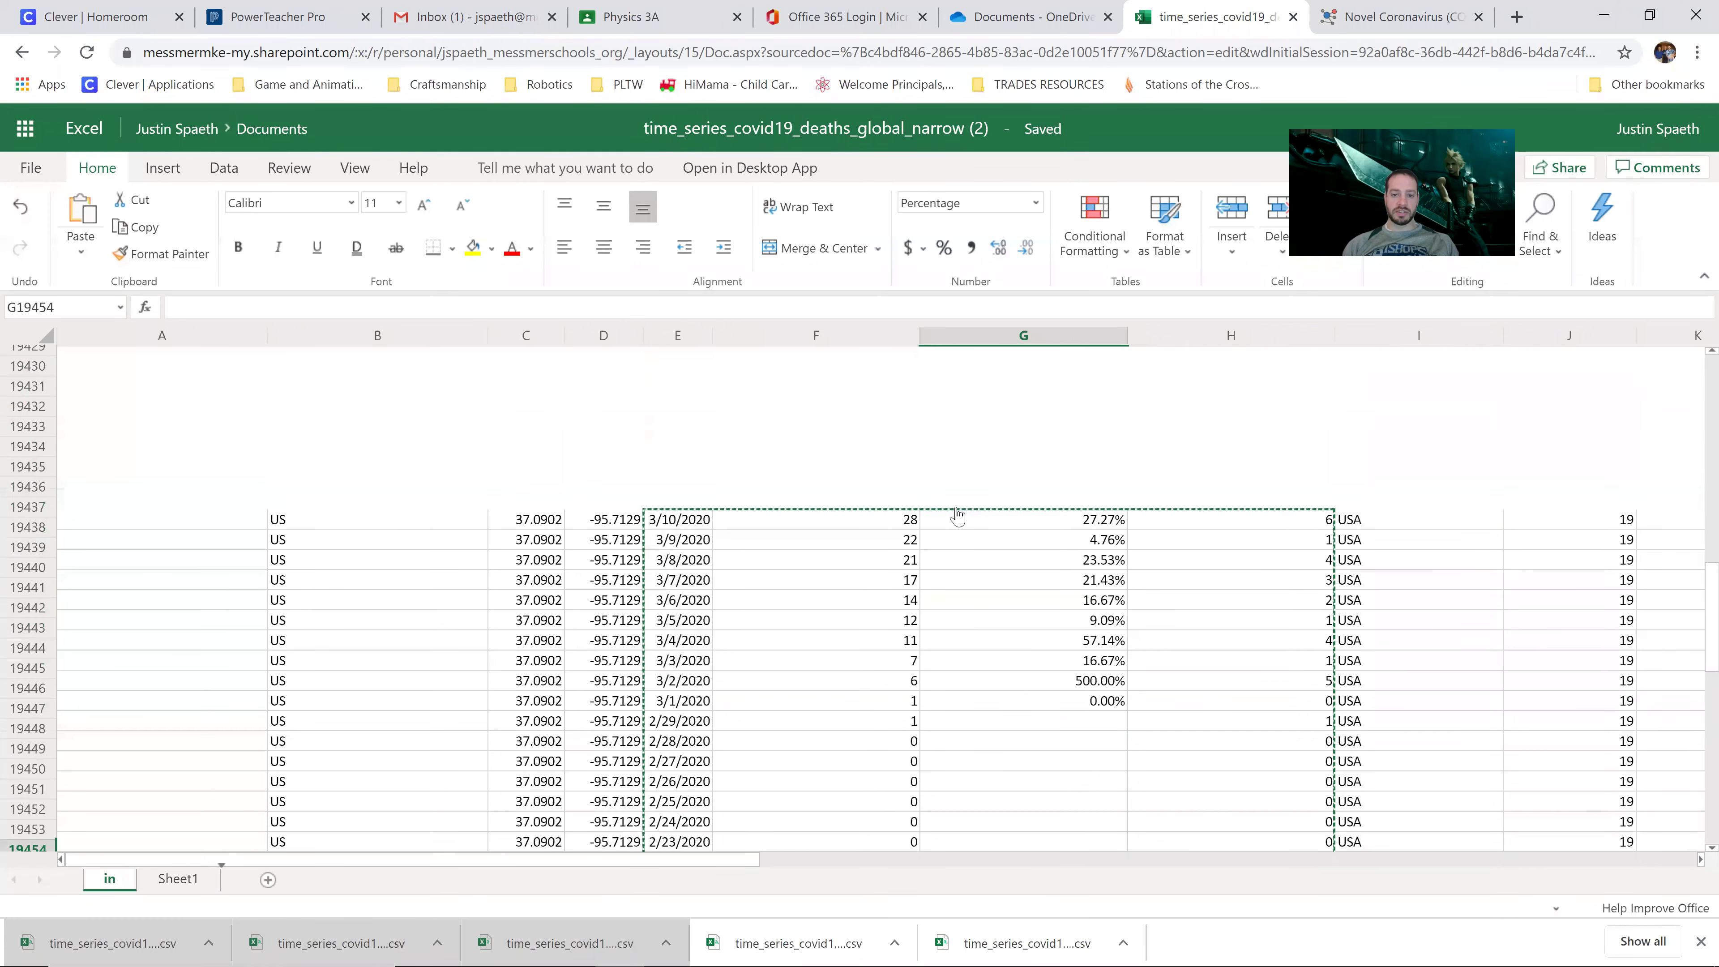
click(680, 417)
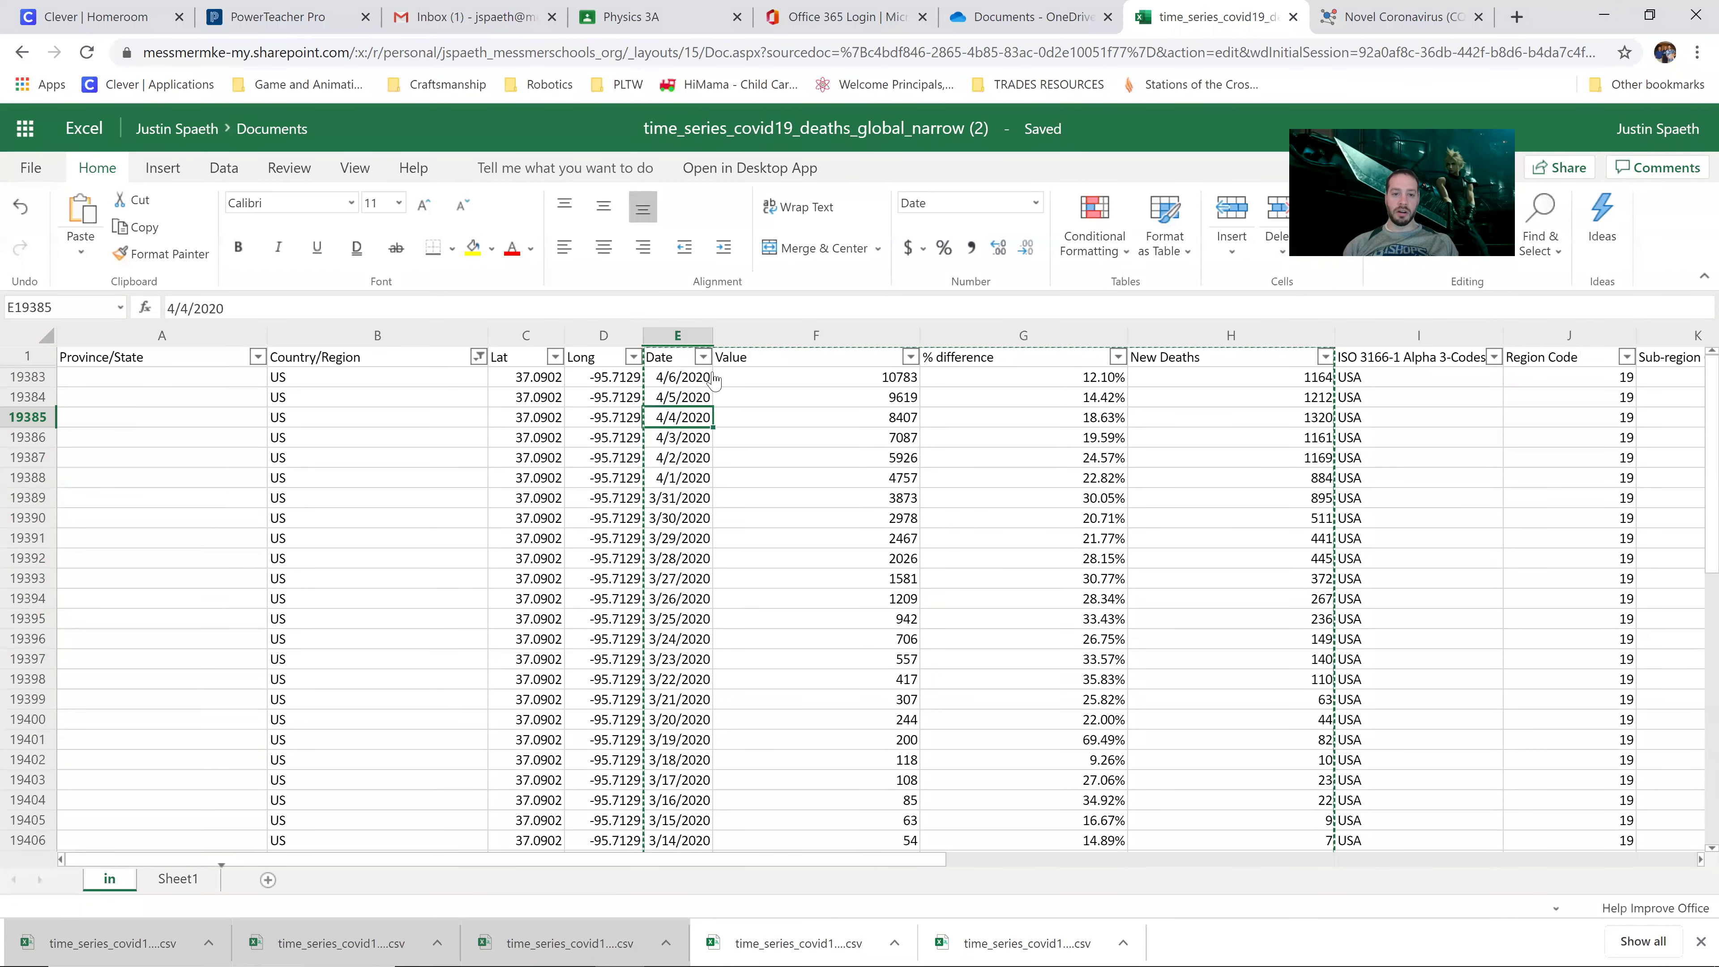
mouse_move(670, 363)
mouse_down()
mouse_move(1143, 529)
mouse_move(1252, 633)
mouse_move(1251, 914)
mouse_move(1251, 687)
mouse_up()
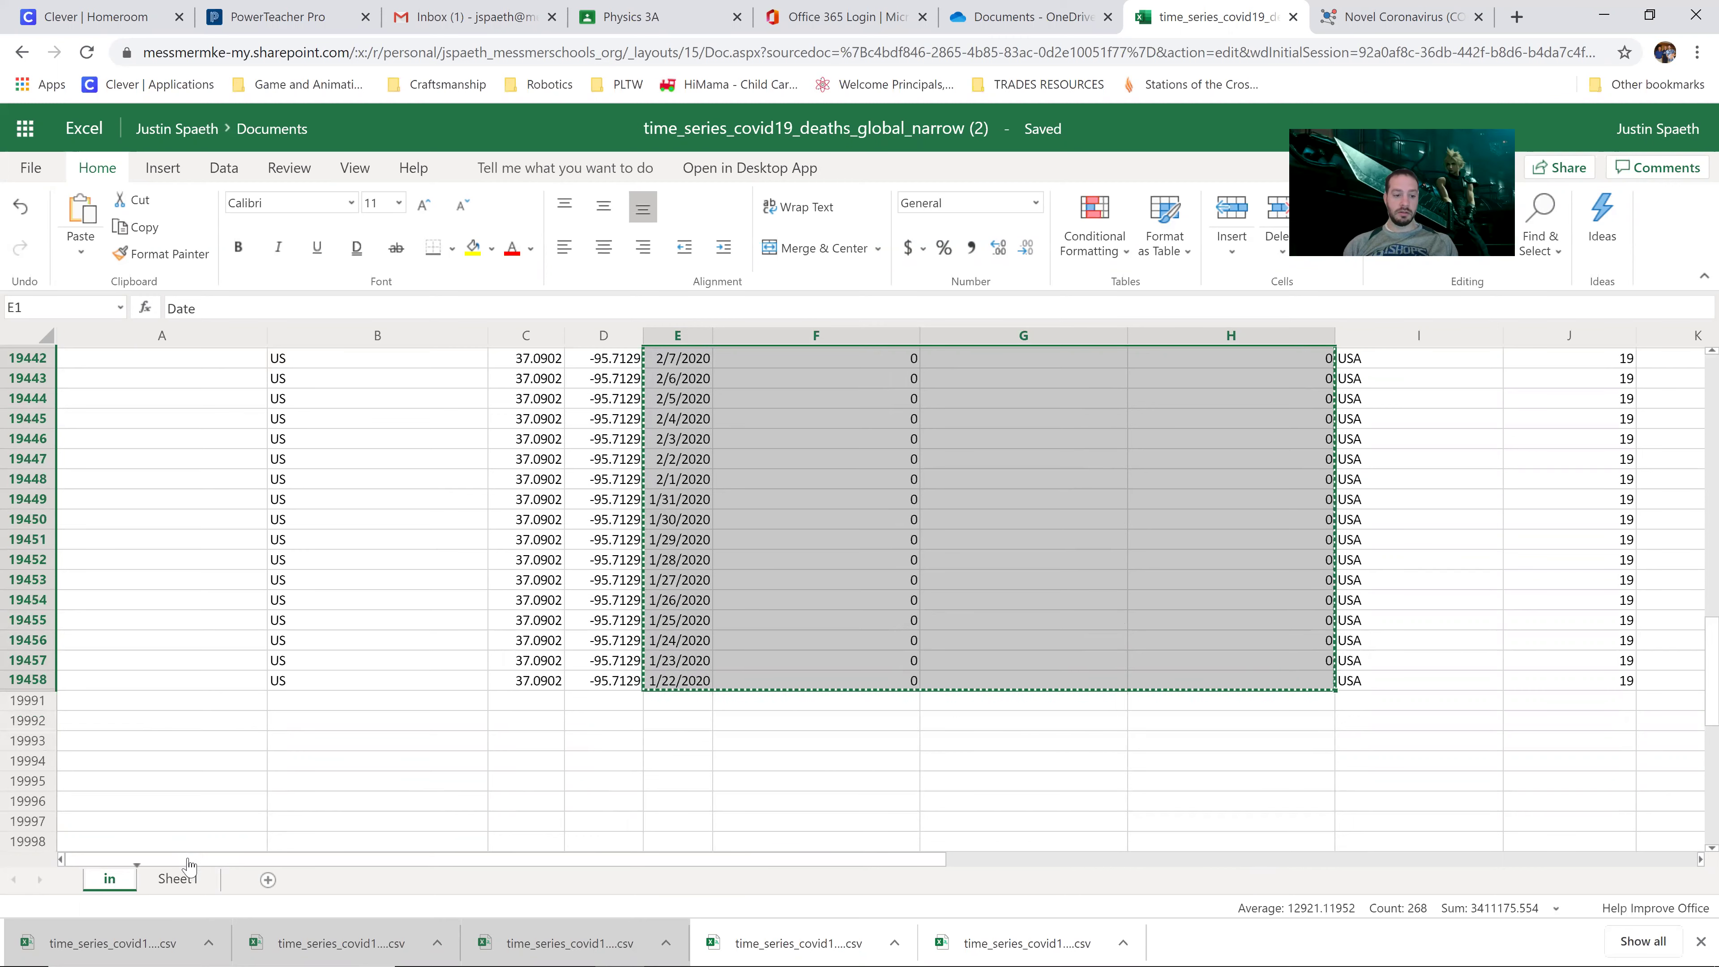
click(179, 879)
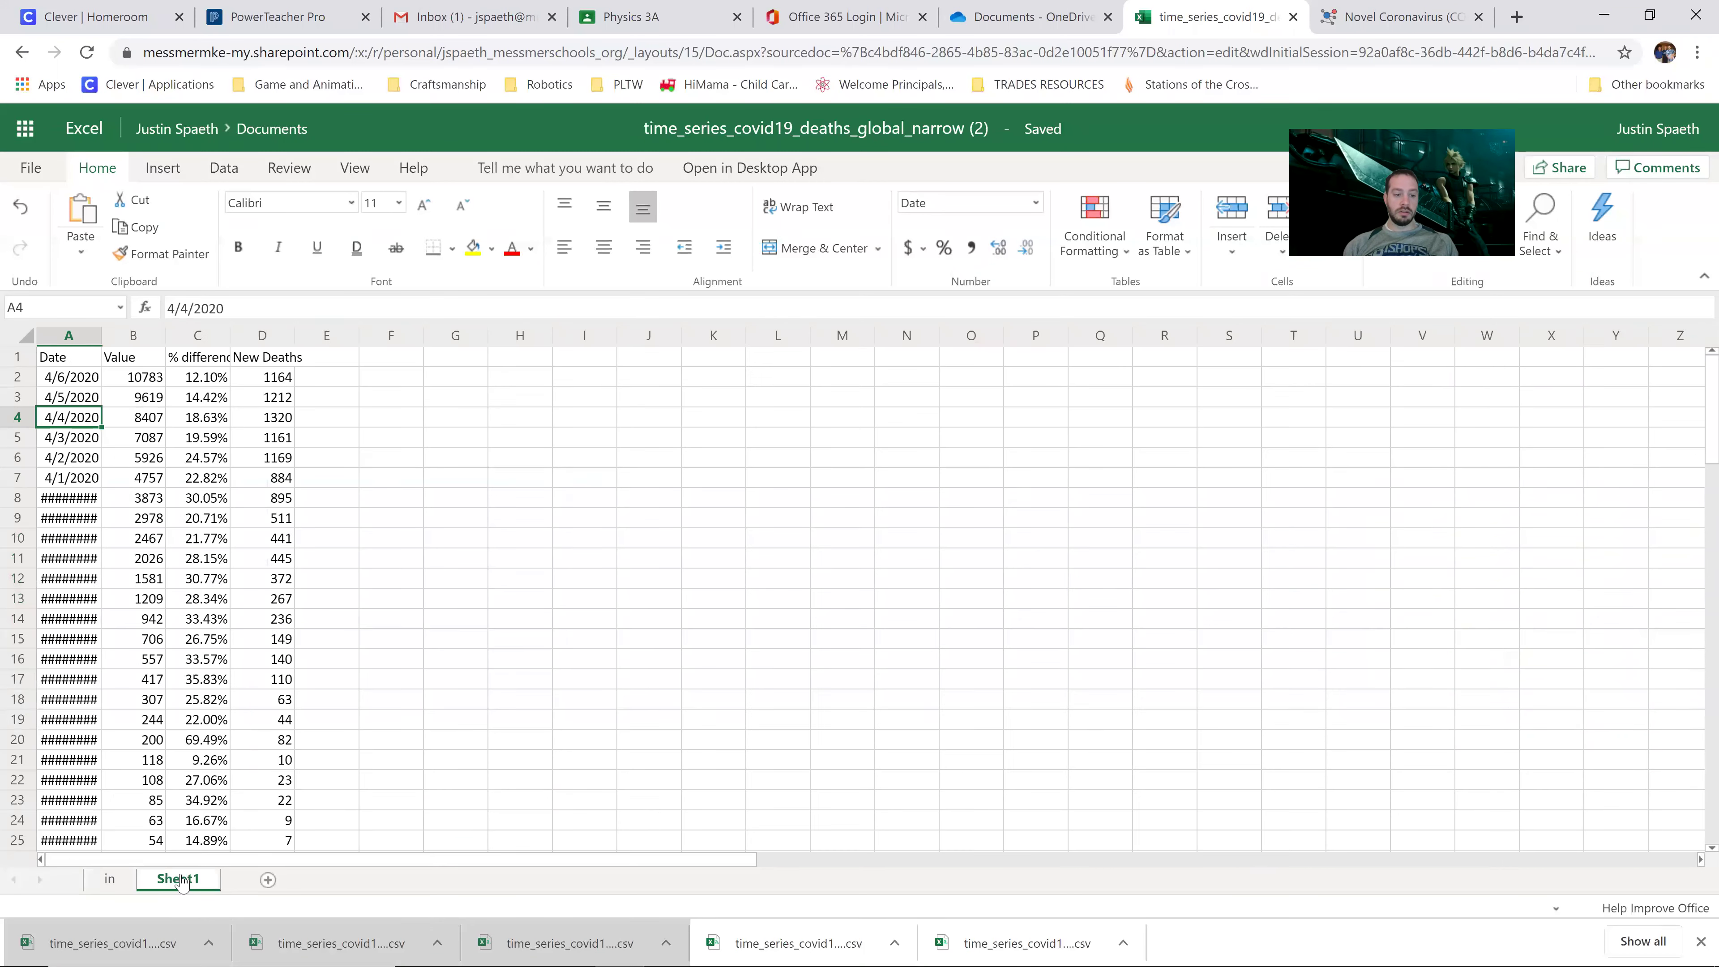
click(73, 359)
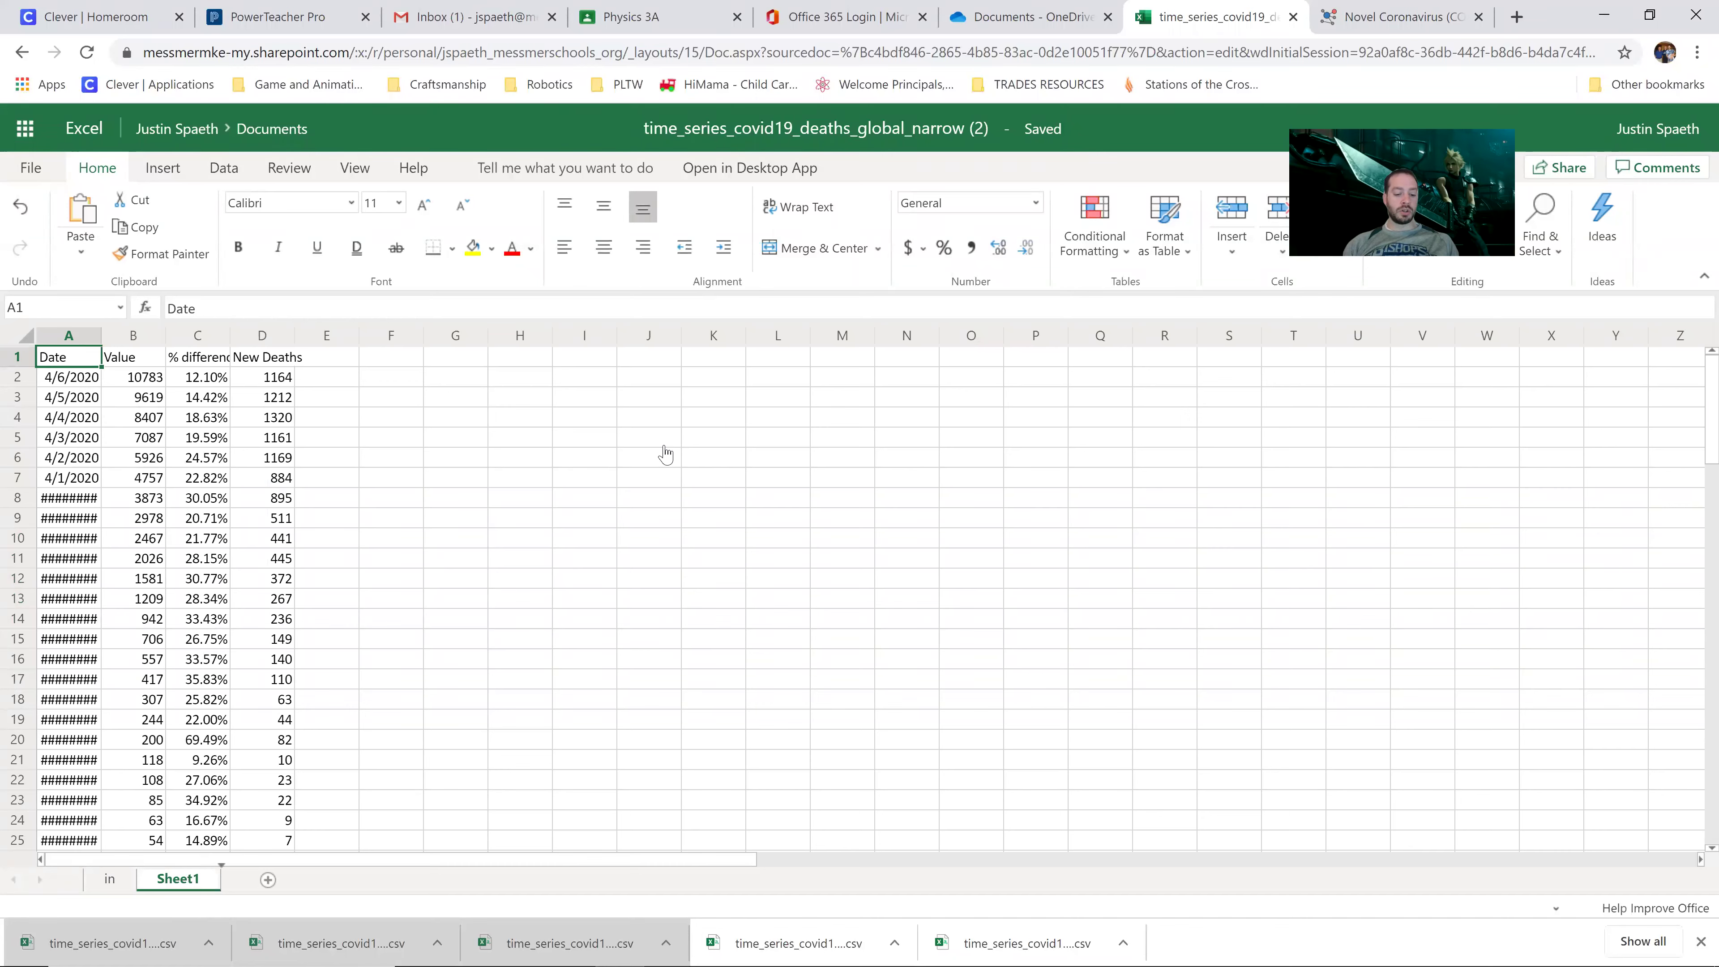
key(ctrl+a)
click(451, 440)
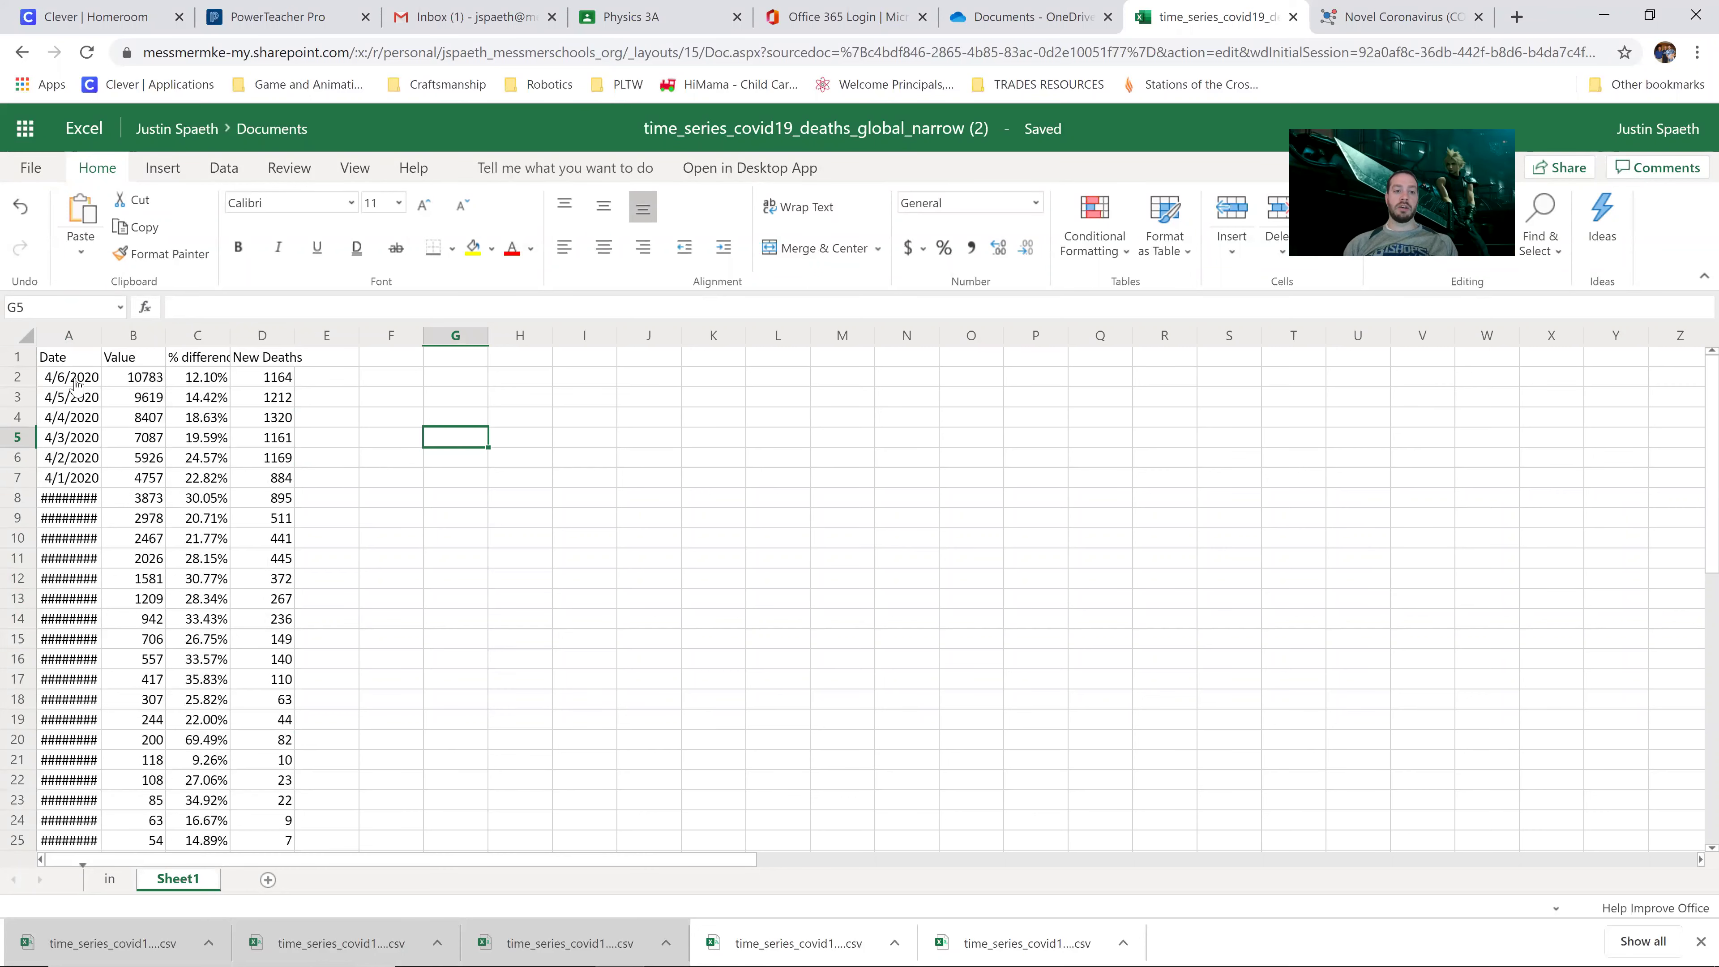
click(28, 338)
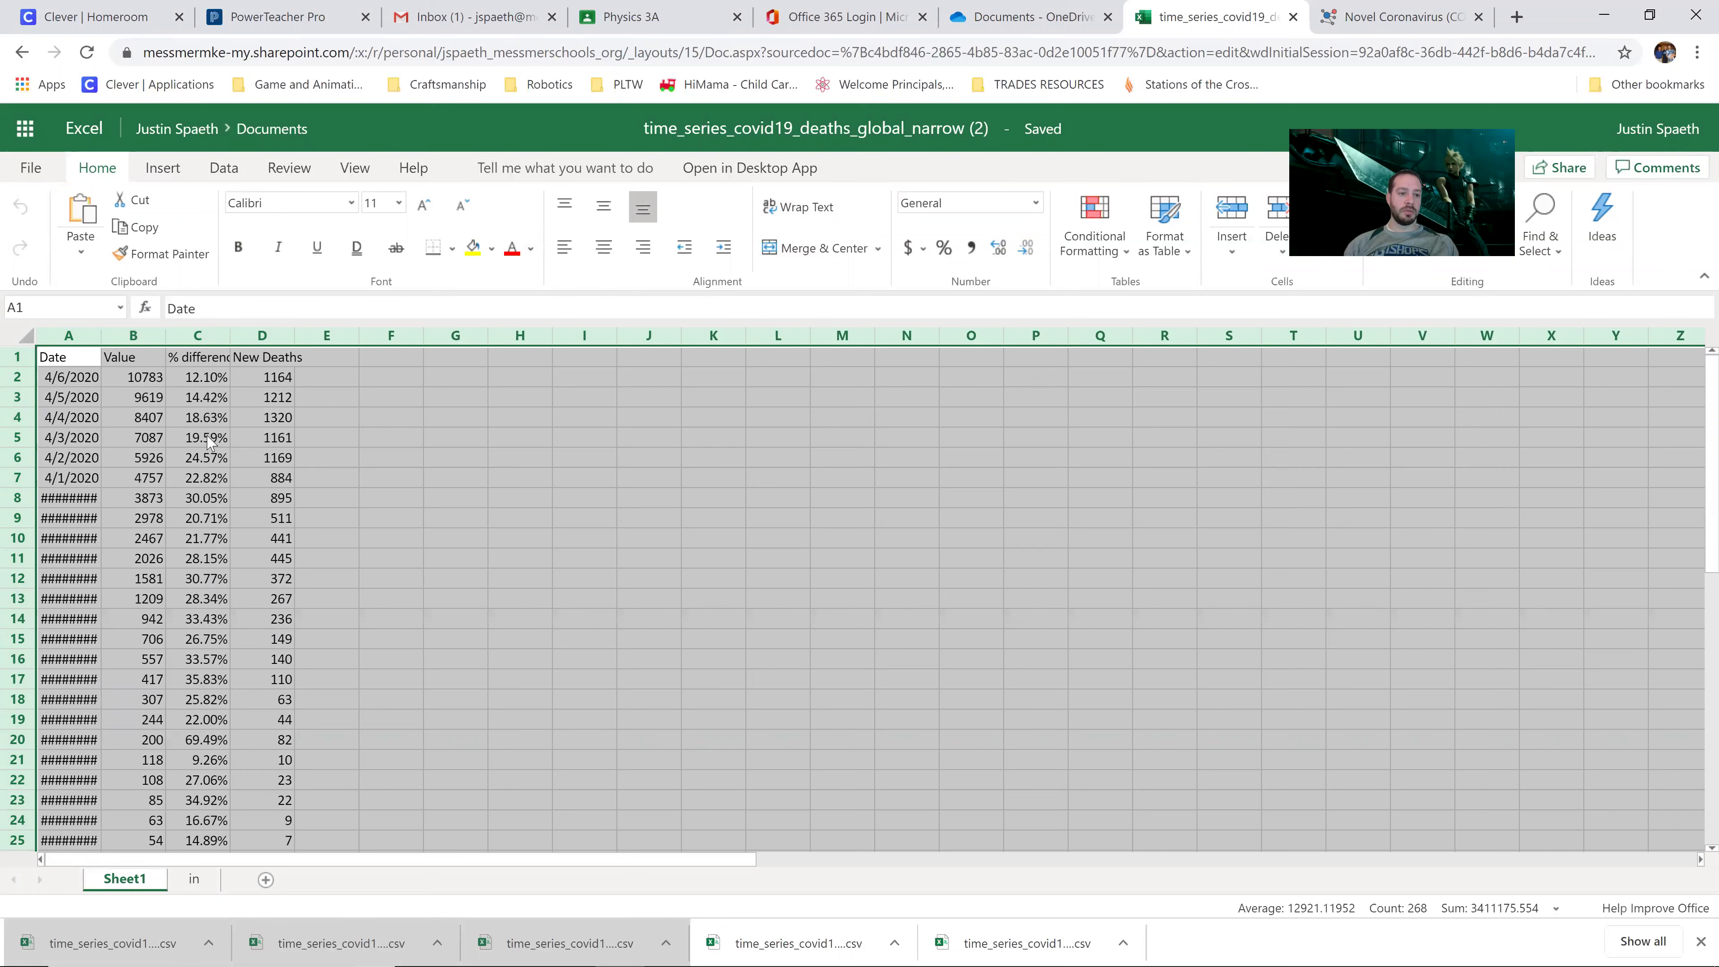
double_click(167, 331)
click(280, 477)
click(354, 417)
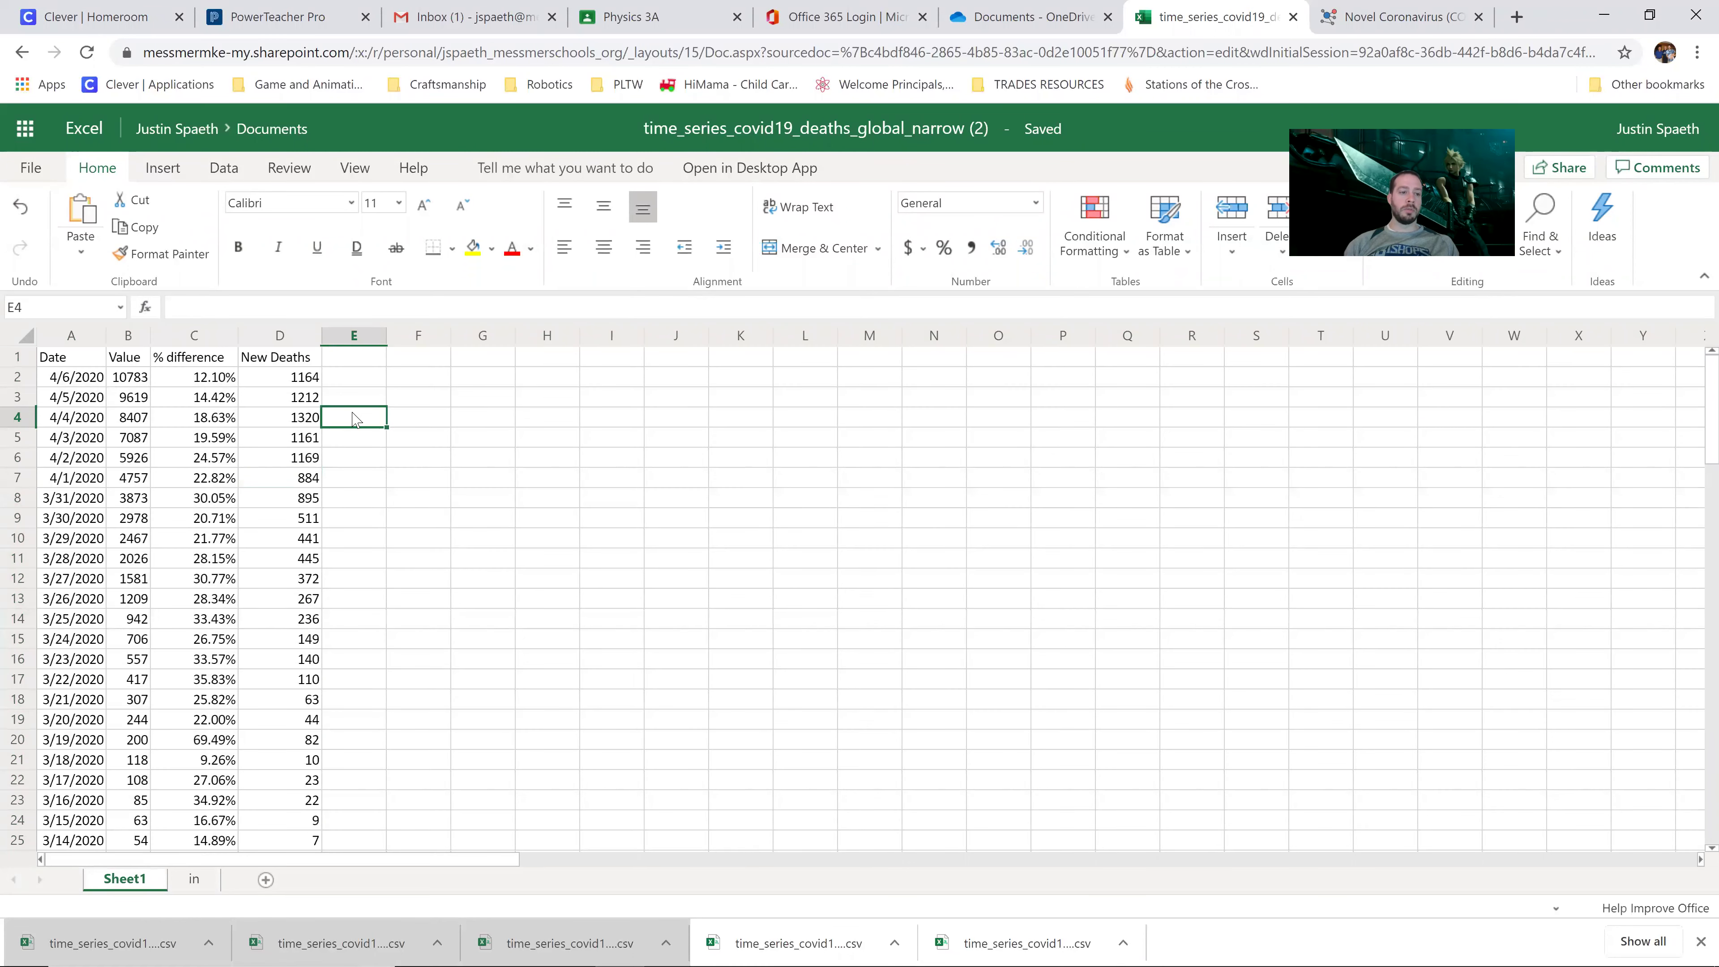
click(291, 440)
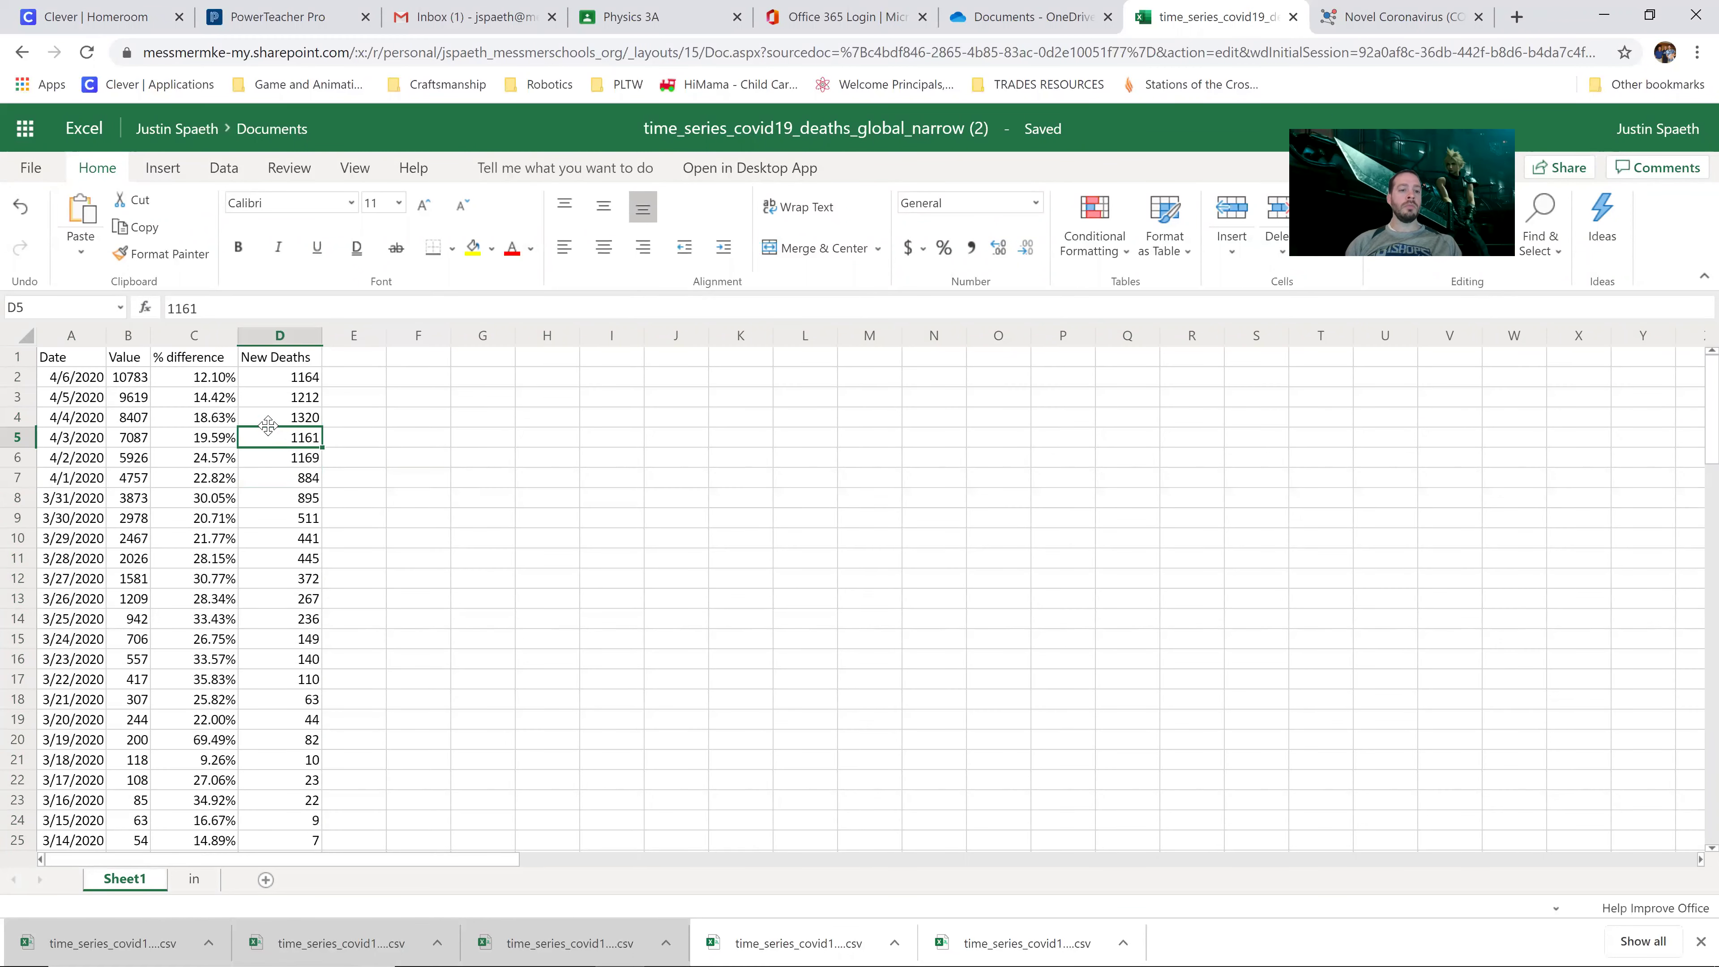
click(205, 424)
click(142, 421)
click(196, 397)
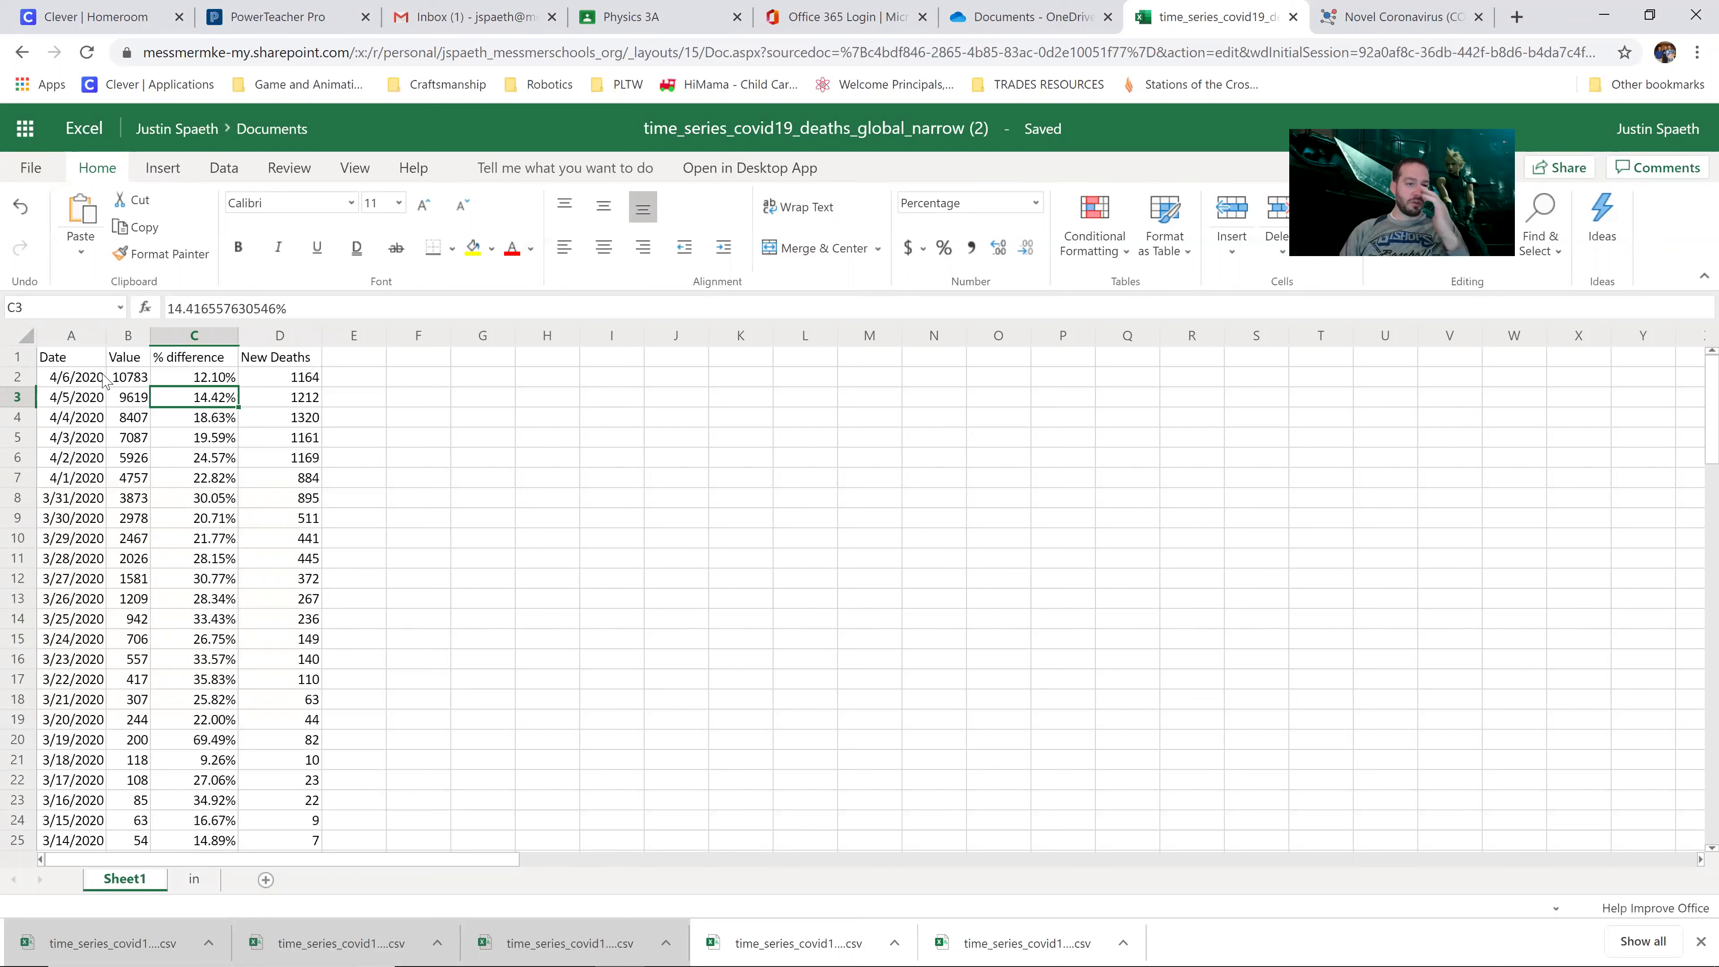
click(79, 339)
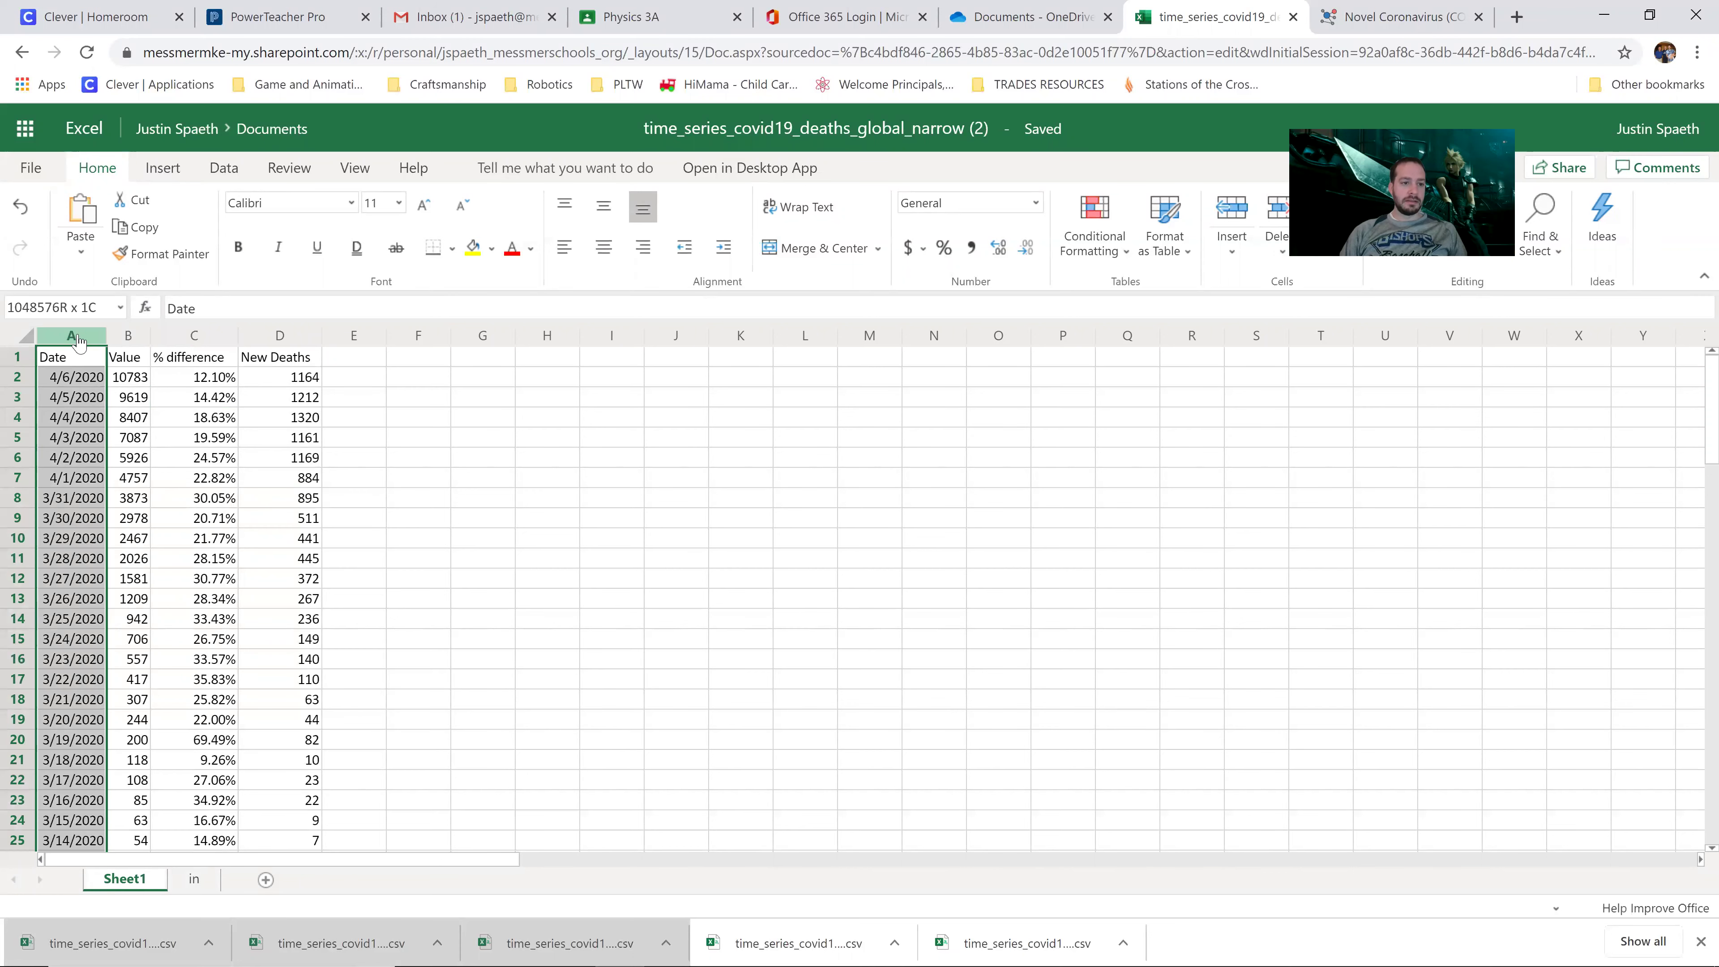
drag(120, 340, 128, 341)
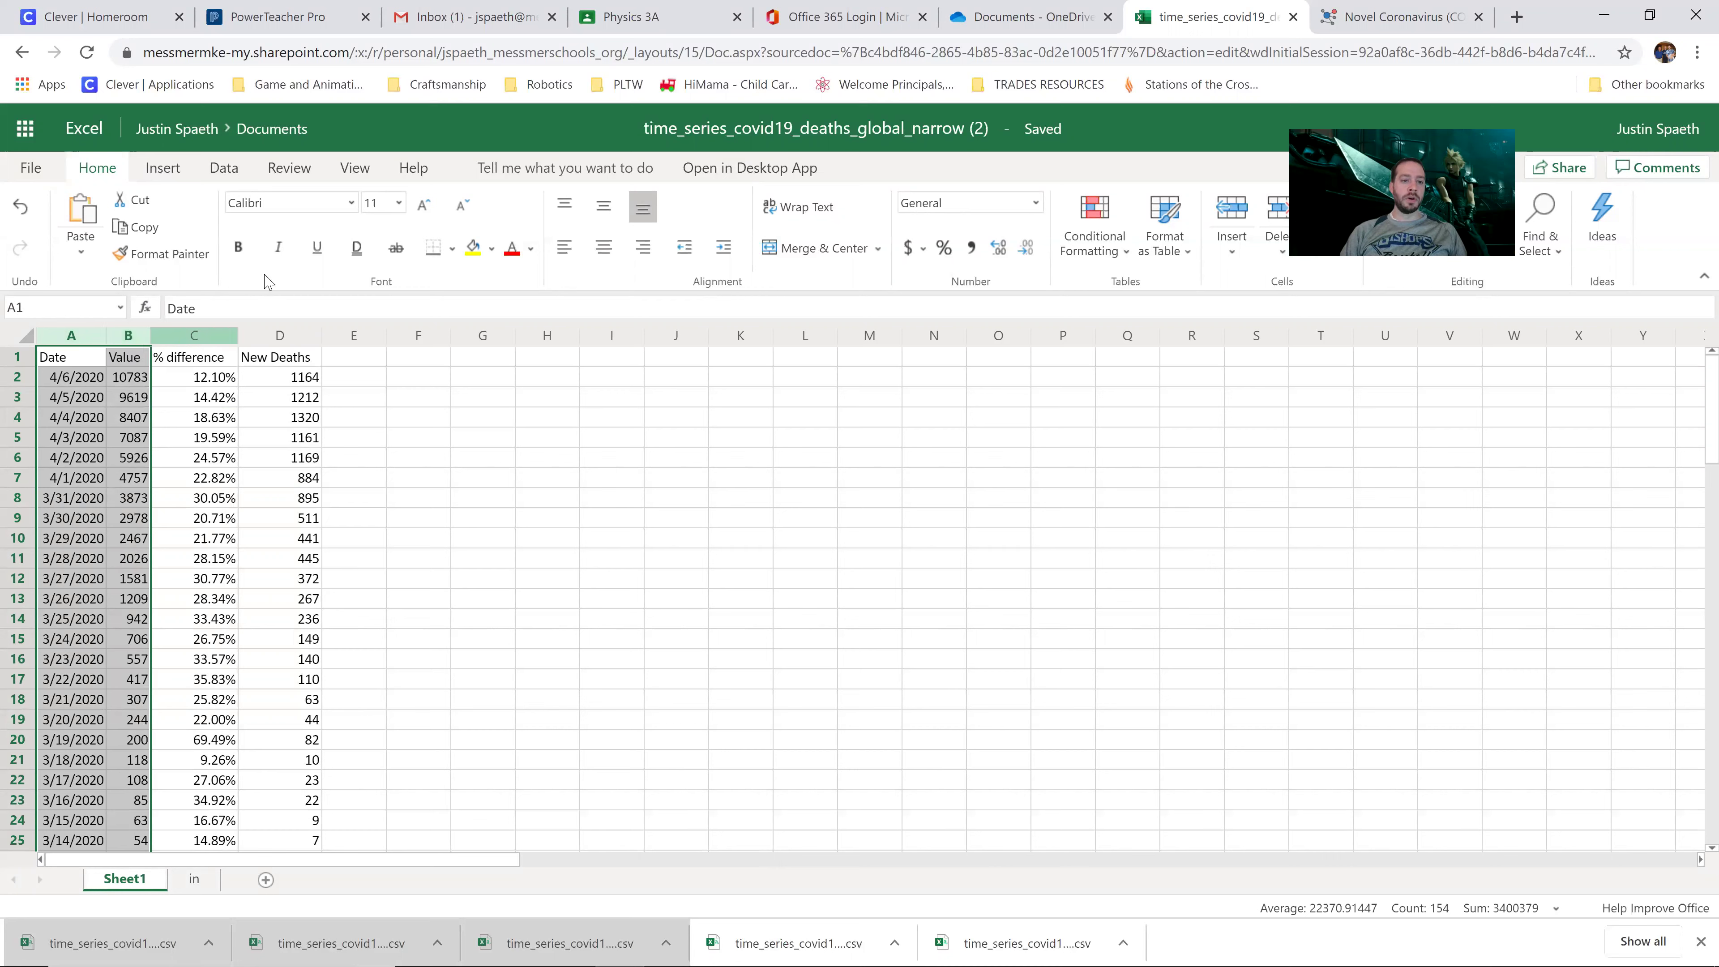
click(177, 179)
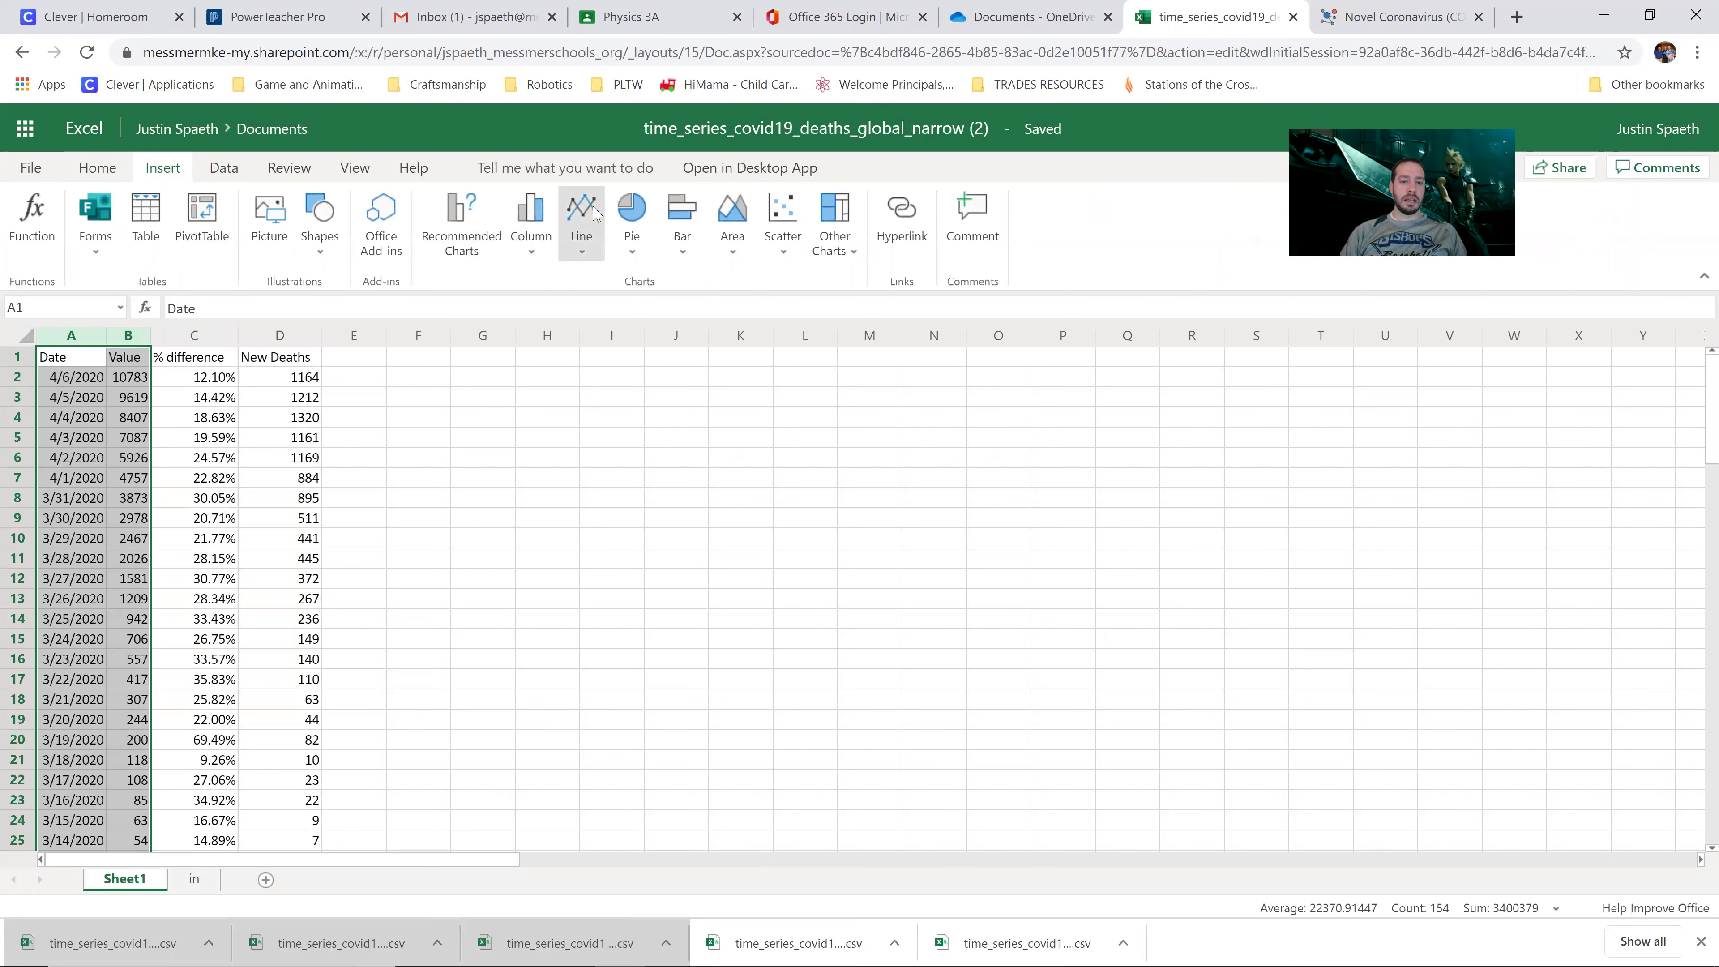
click(580, 230)
click(608, 332)
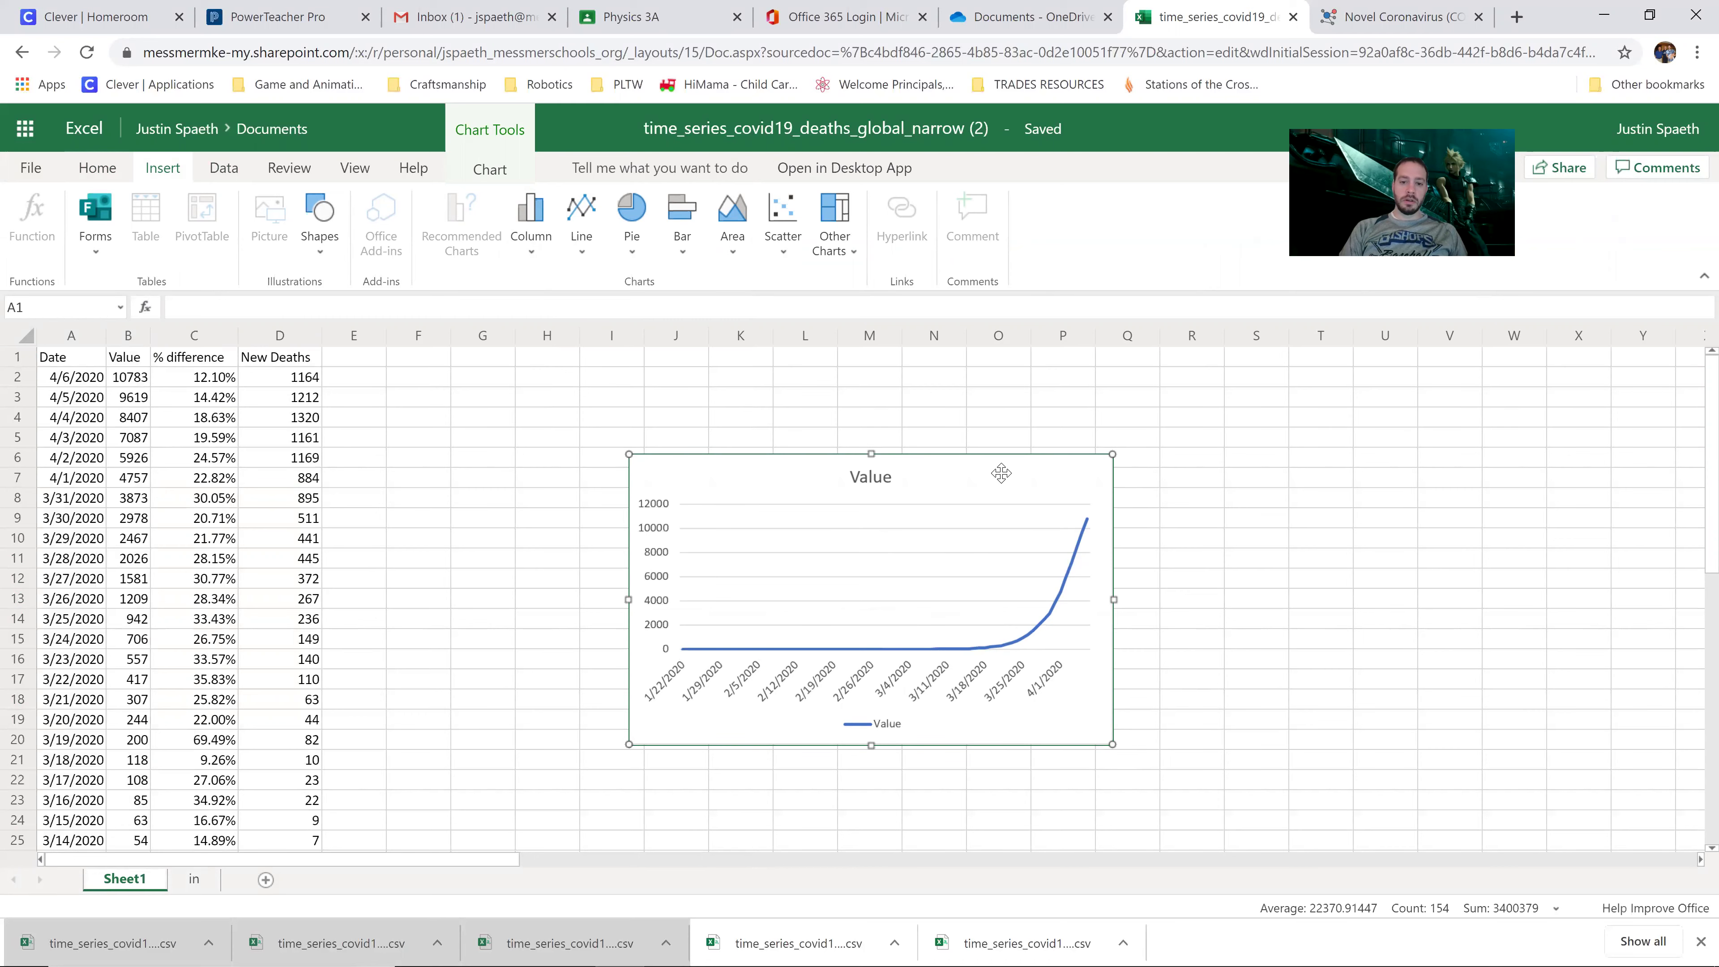
key(Delete)
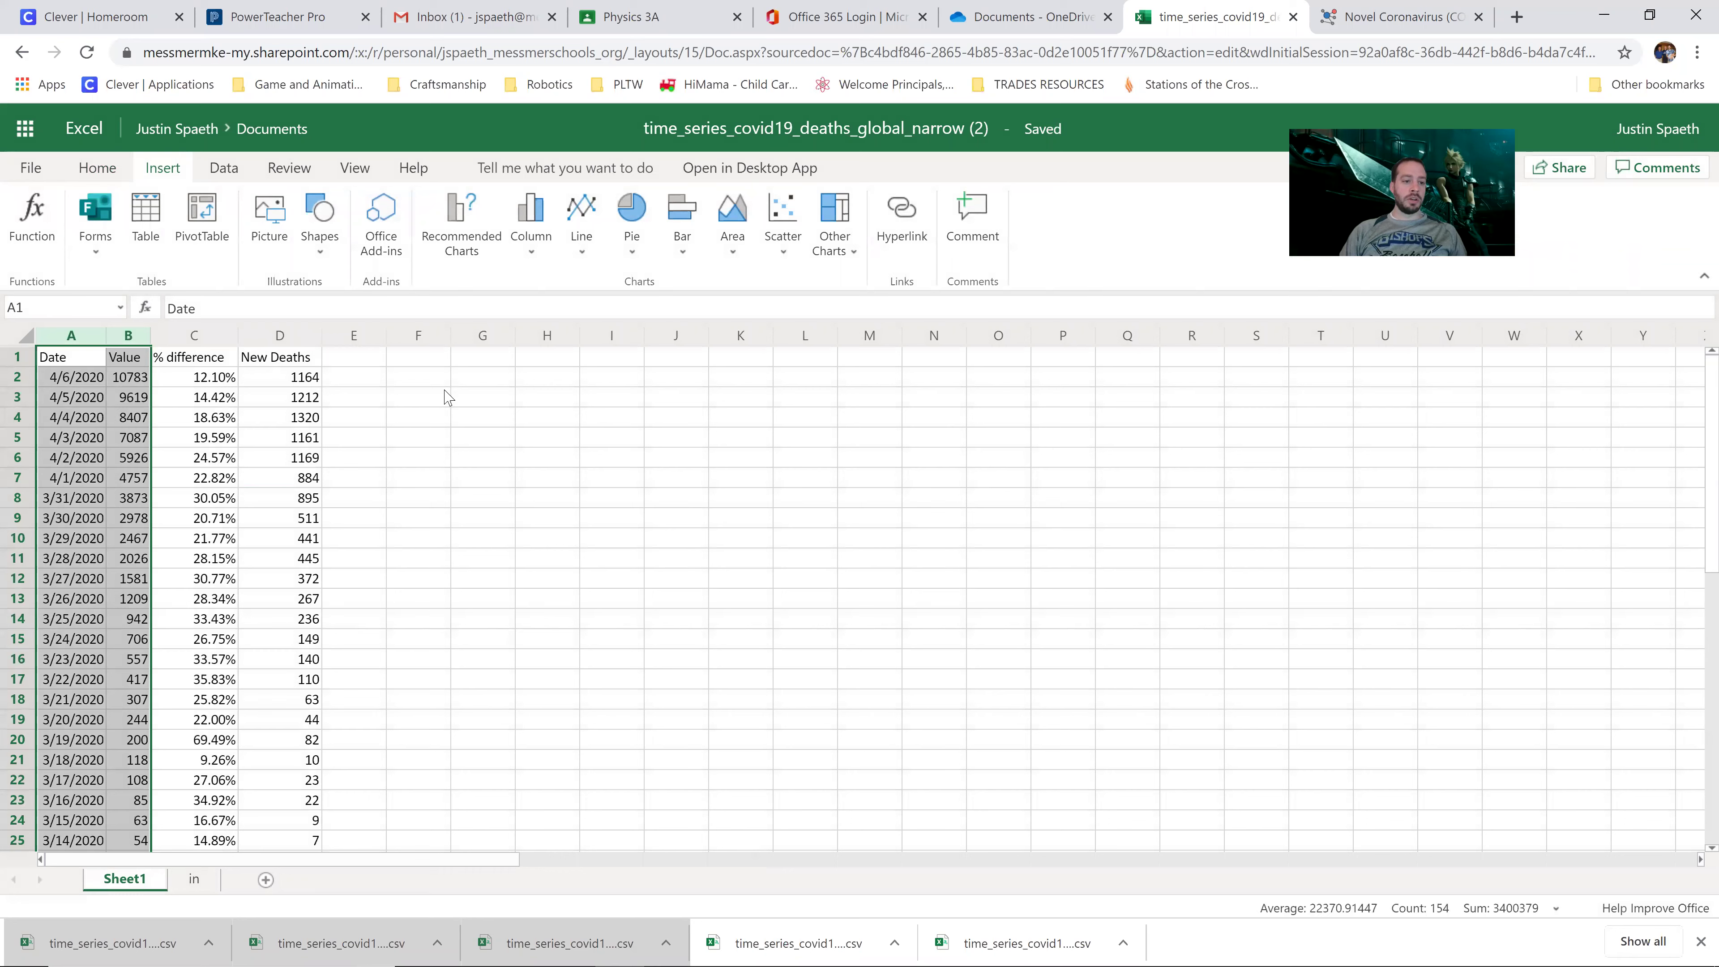
click(216, 399)
click(71, 335)
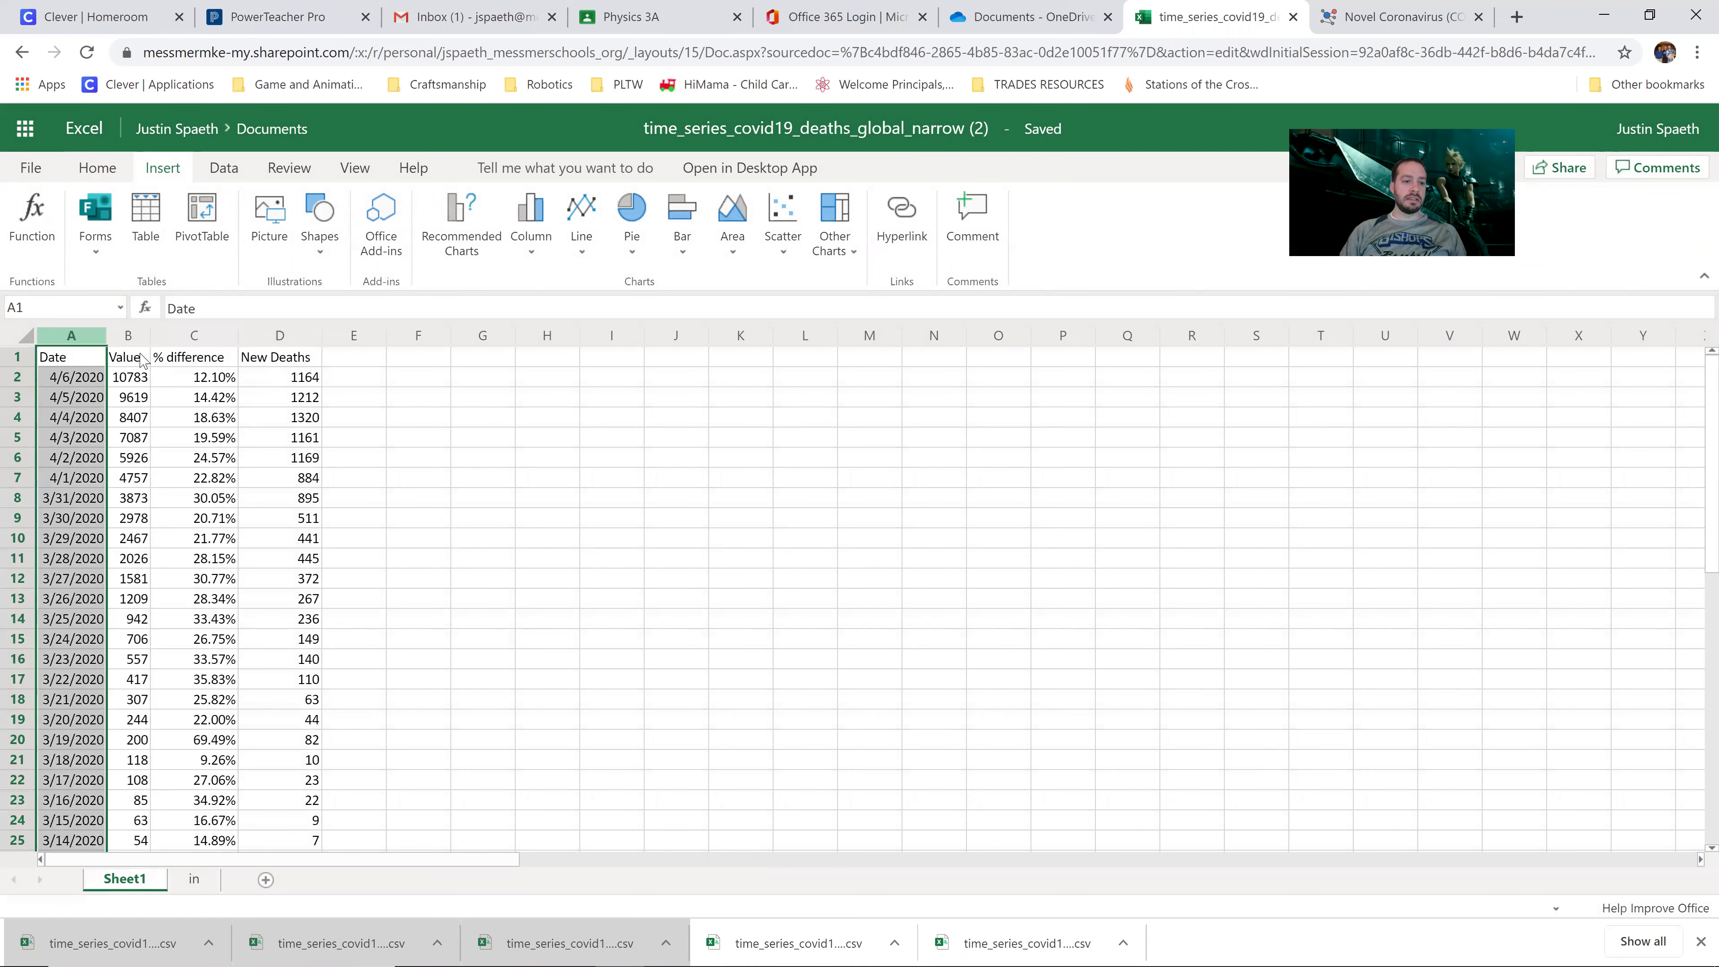
Step: Delete the 500.00% and 0.00% outlier values at the bottom of the % difference column
click(195, 336)
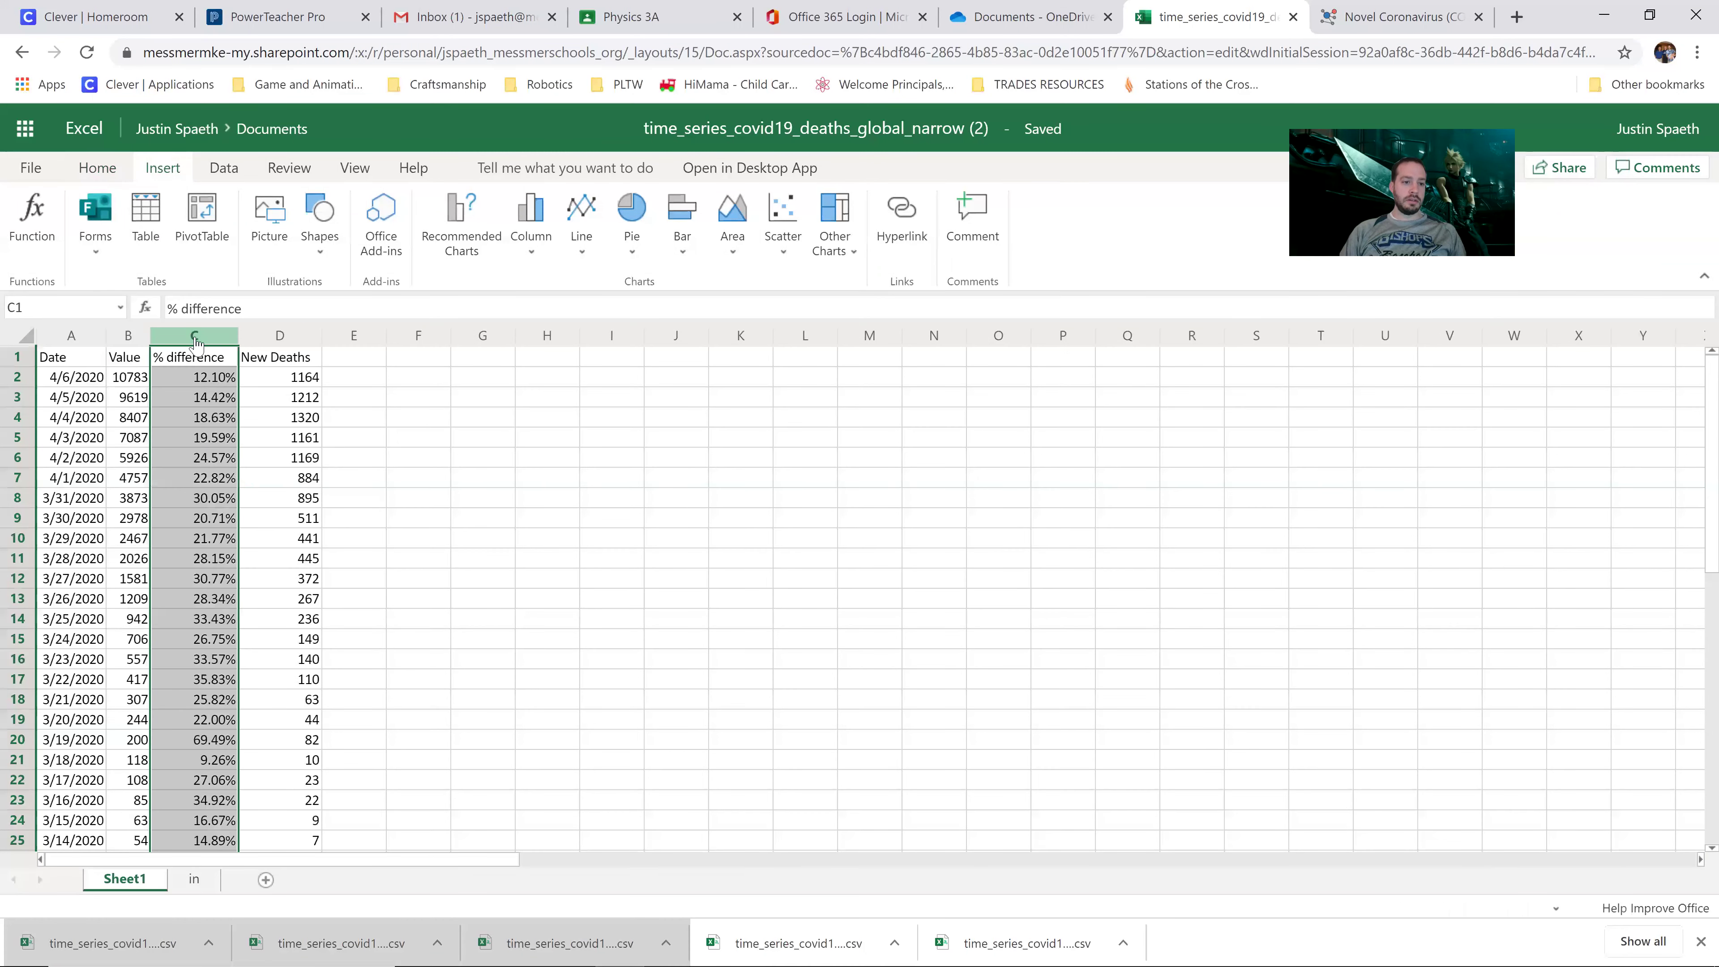
click(103, 398)
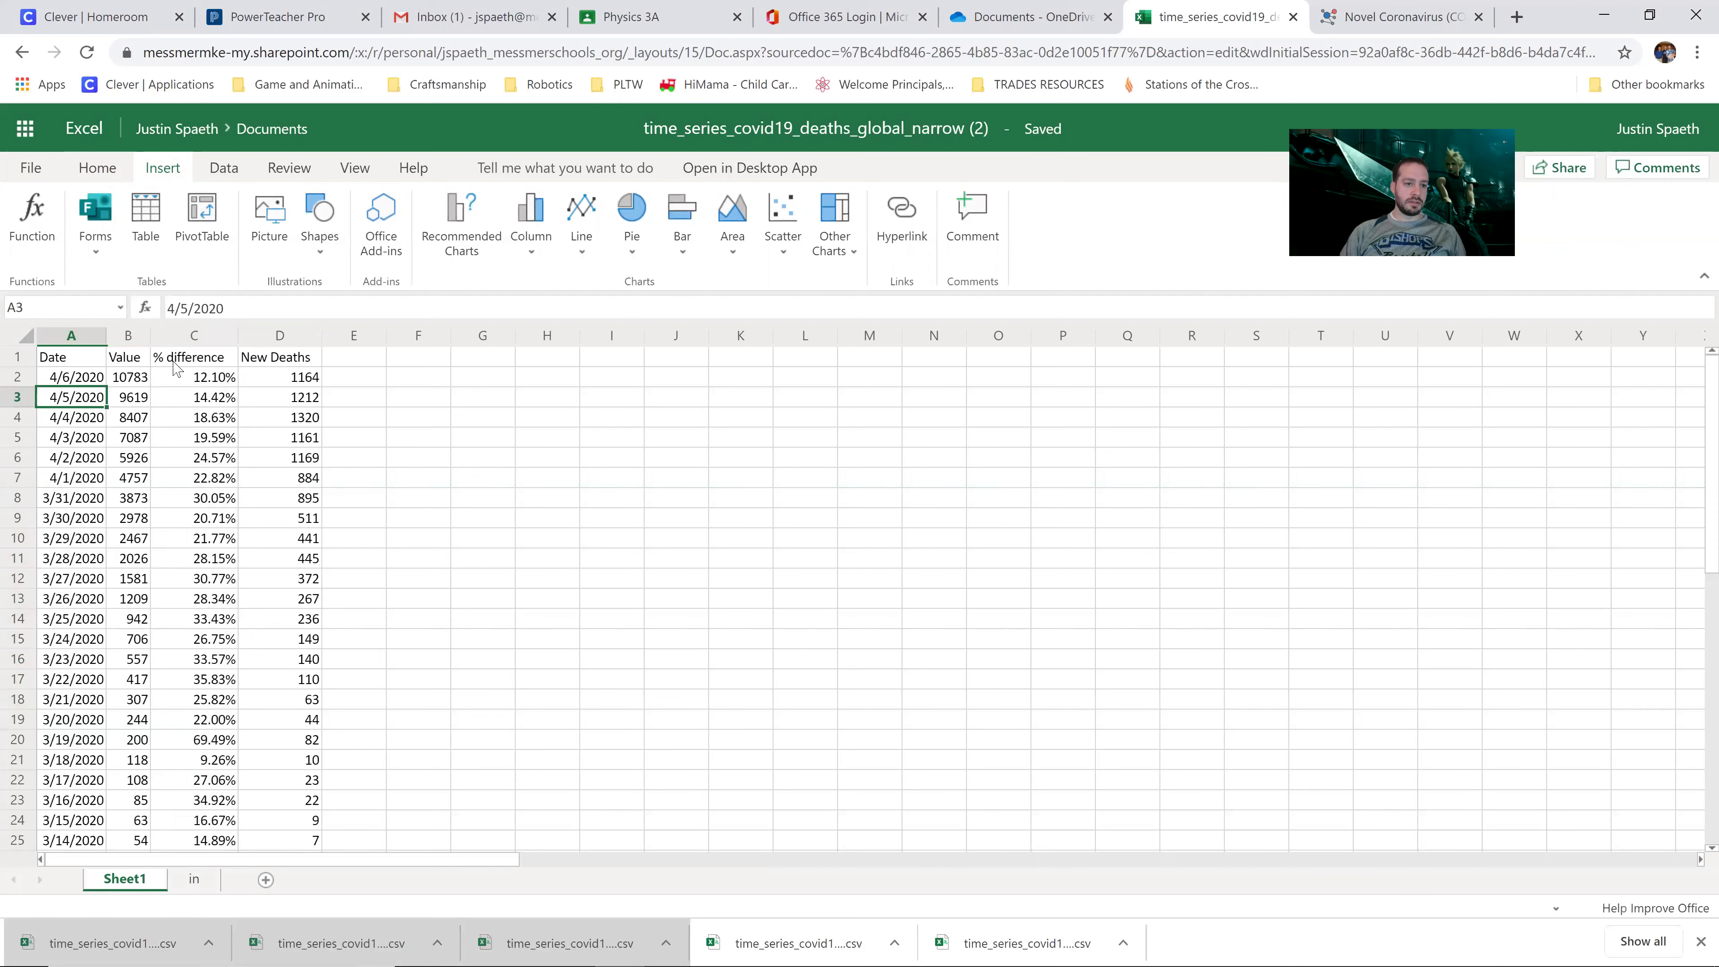
click(71, 337)
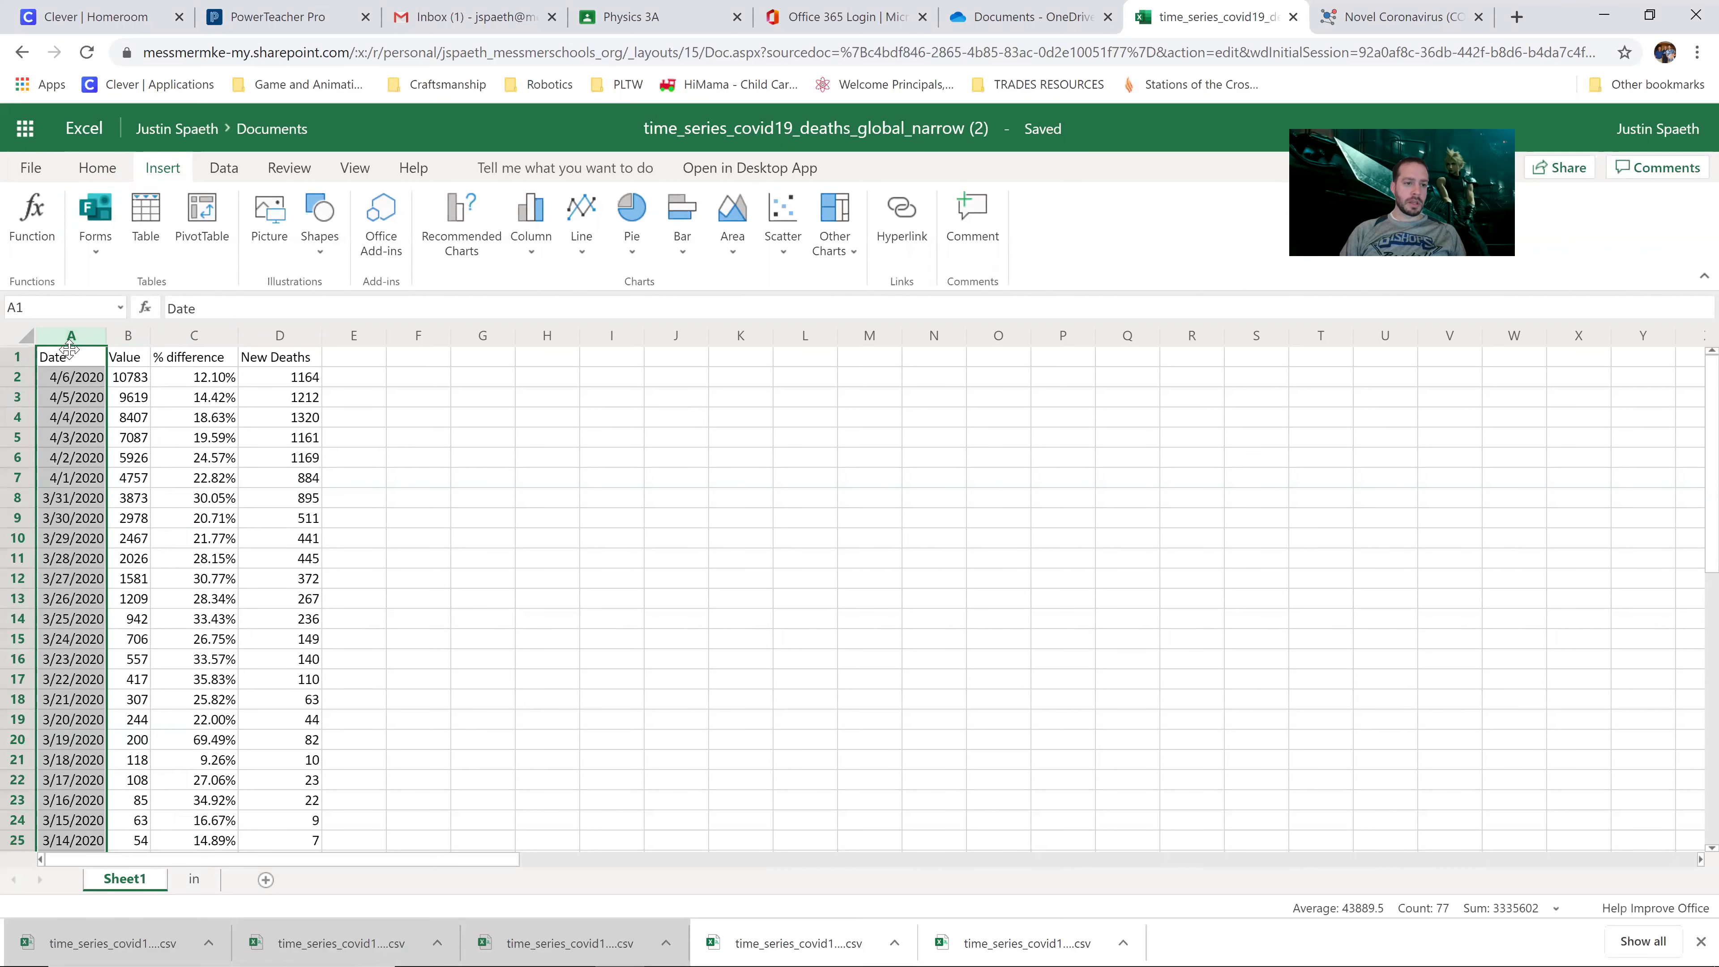
click(70, 357)
scroll(200, 503, down, 10)
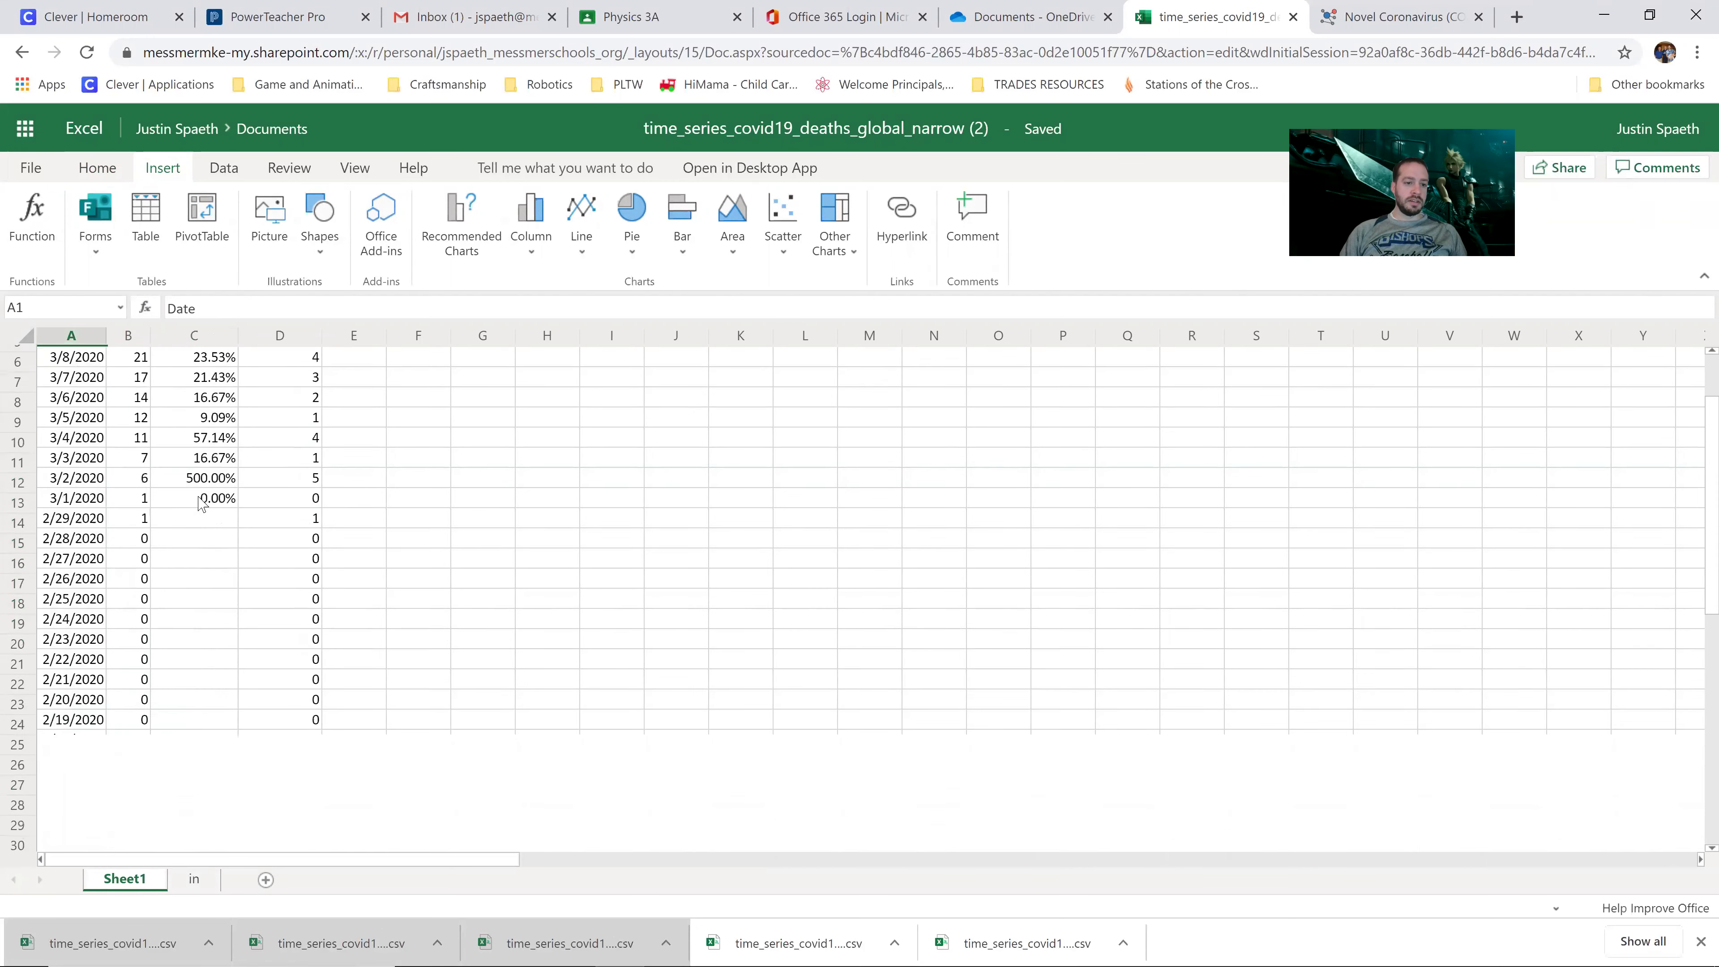
click(203, 519)
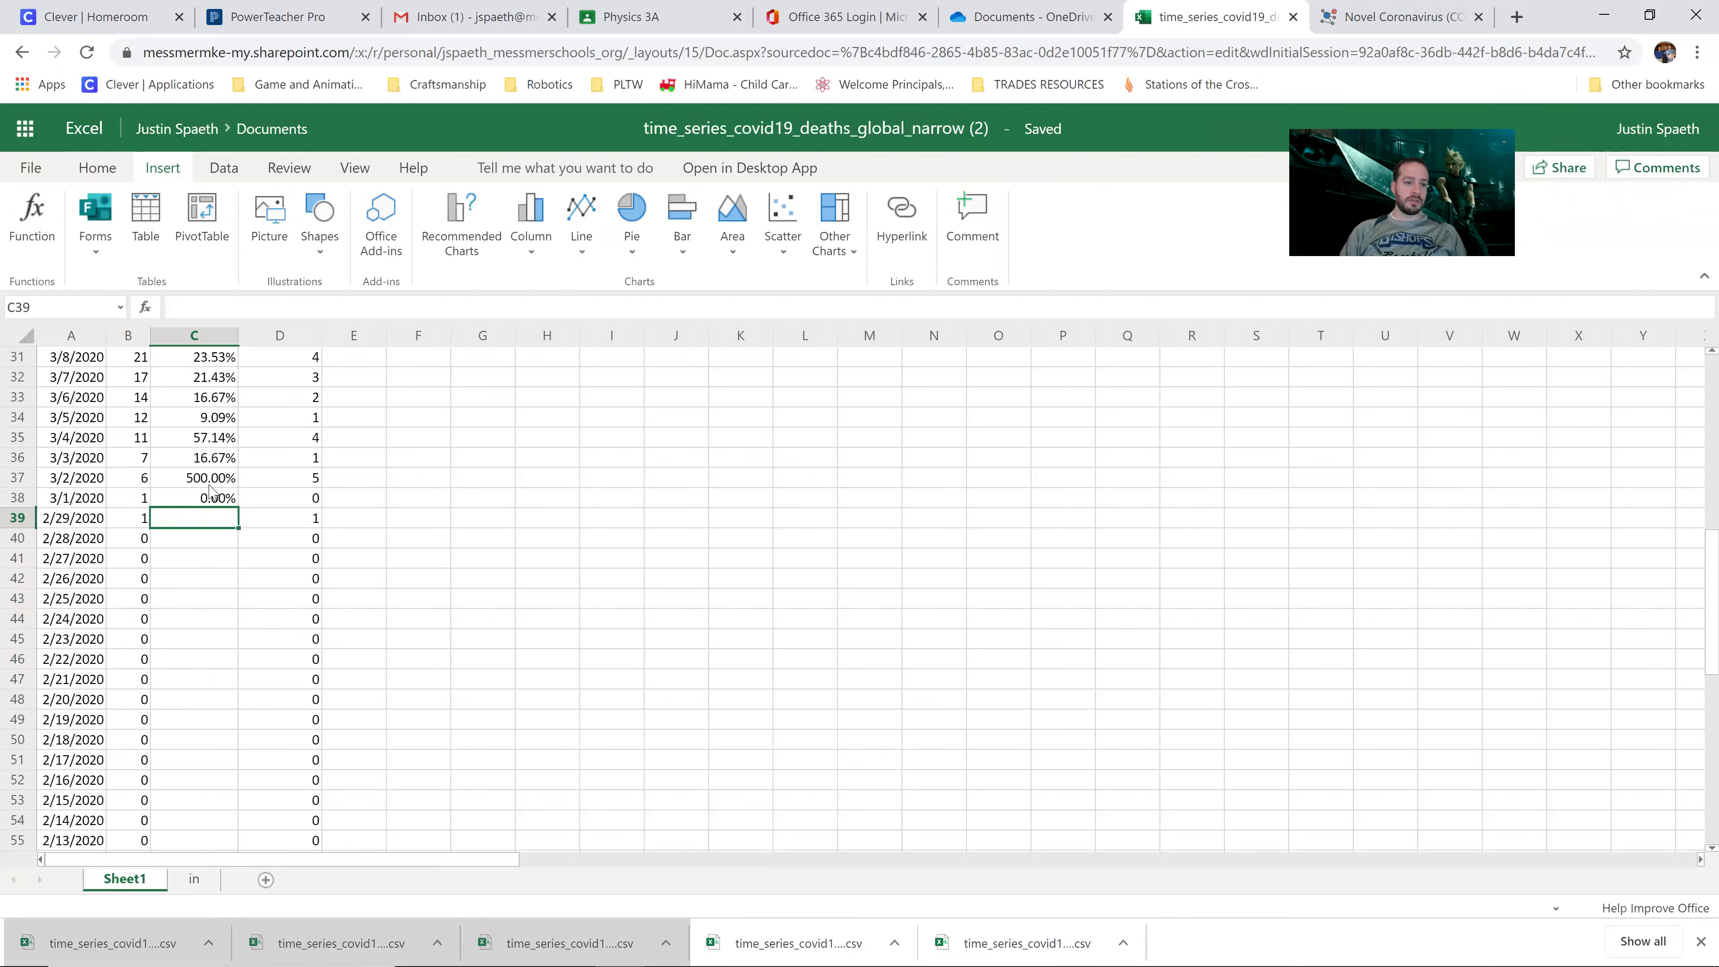
drag(202, 482, 206, 498)
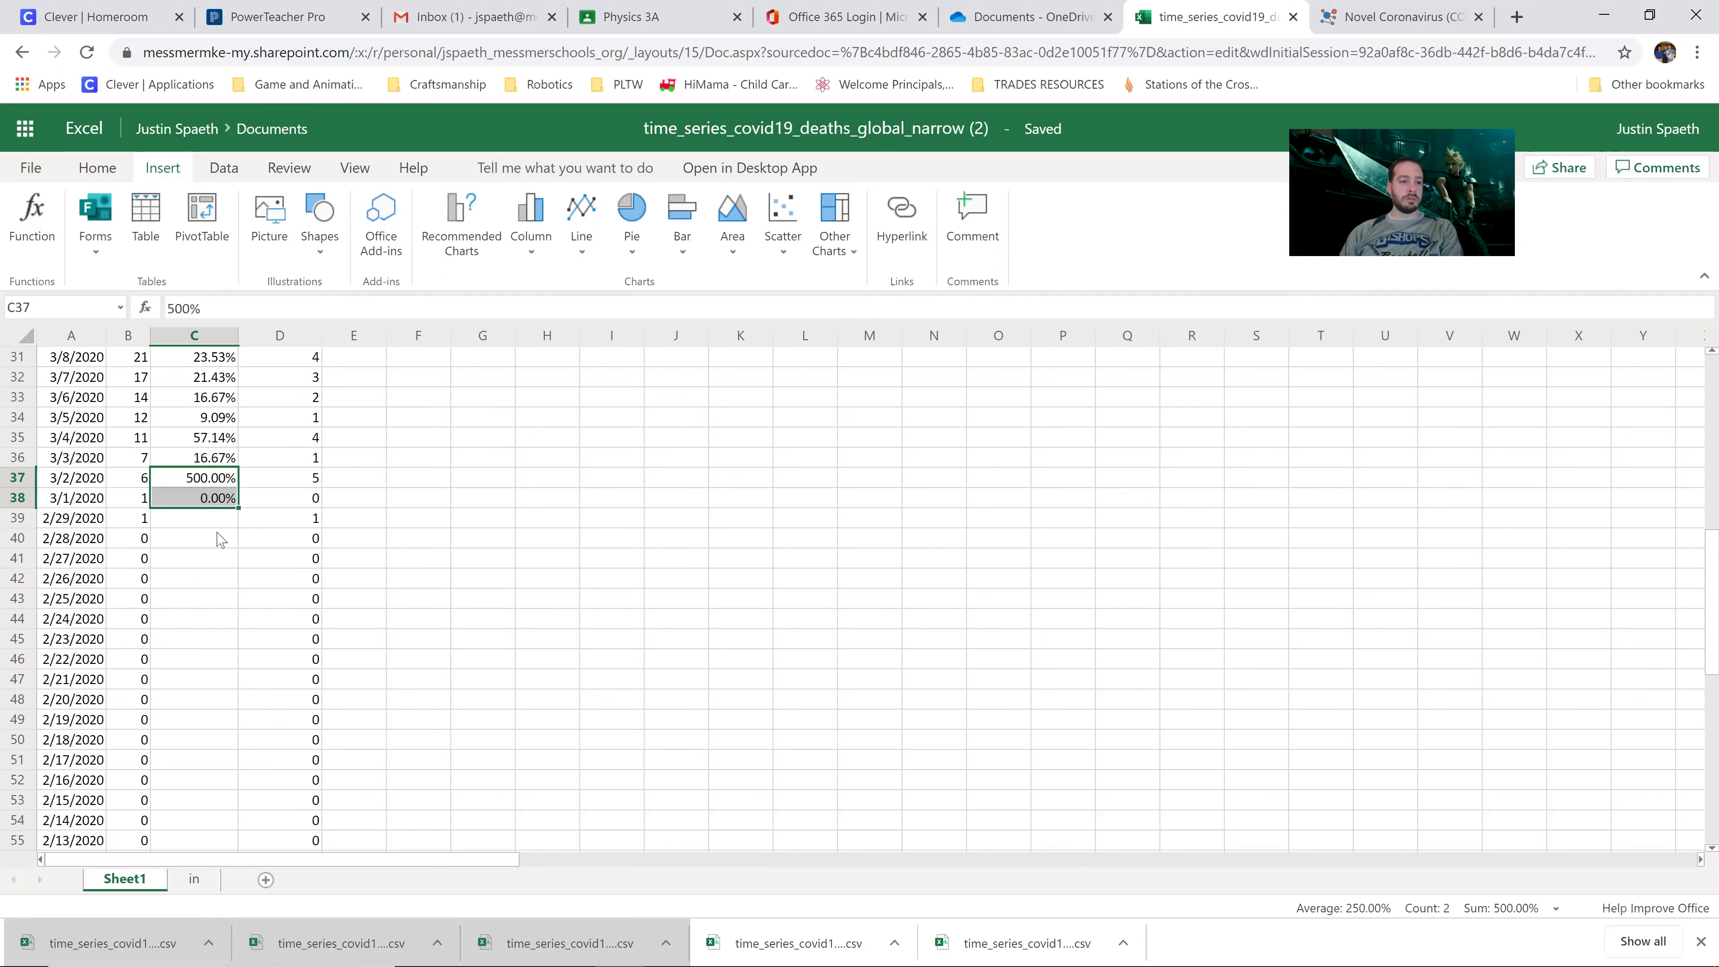
key(Delete)
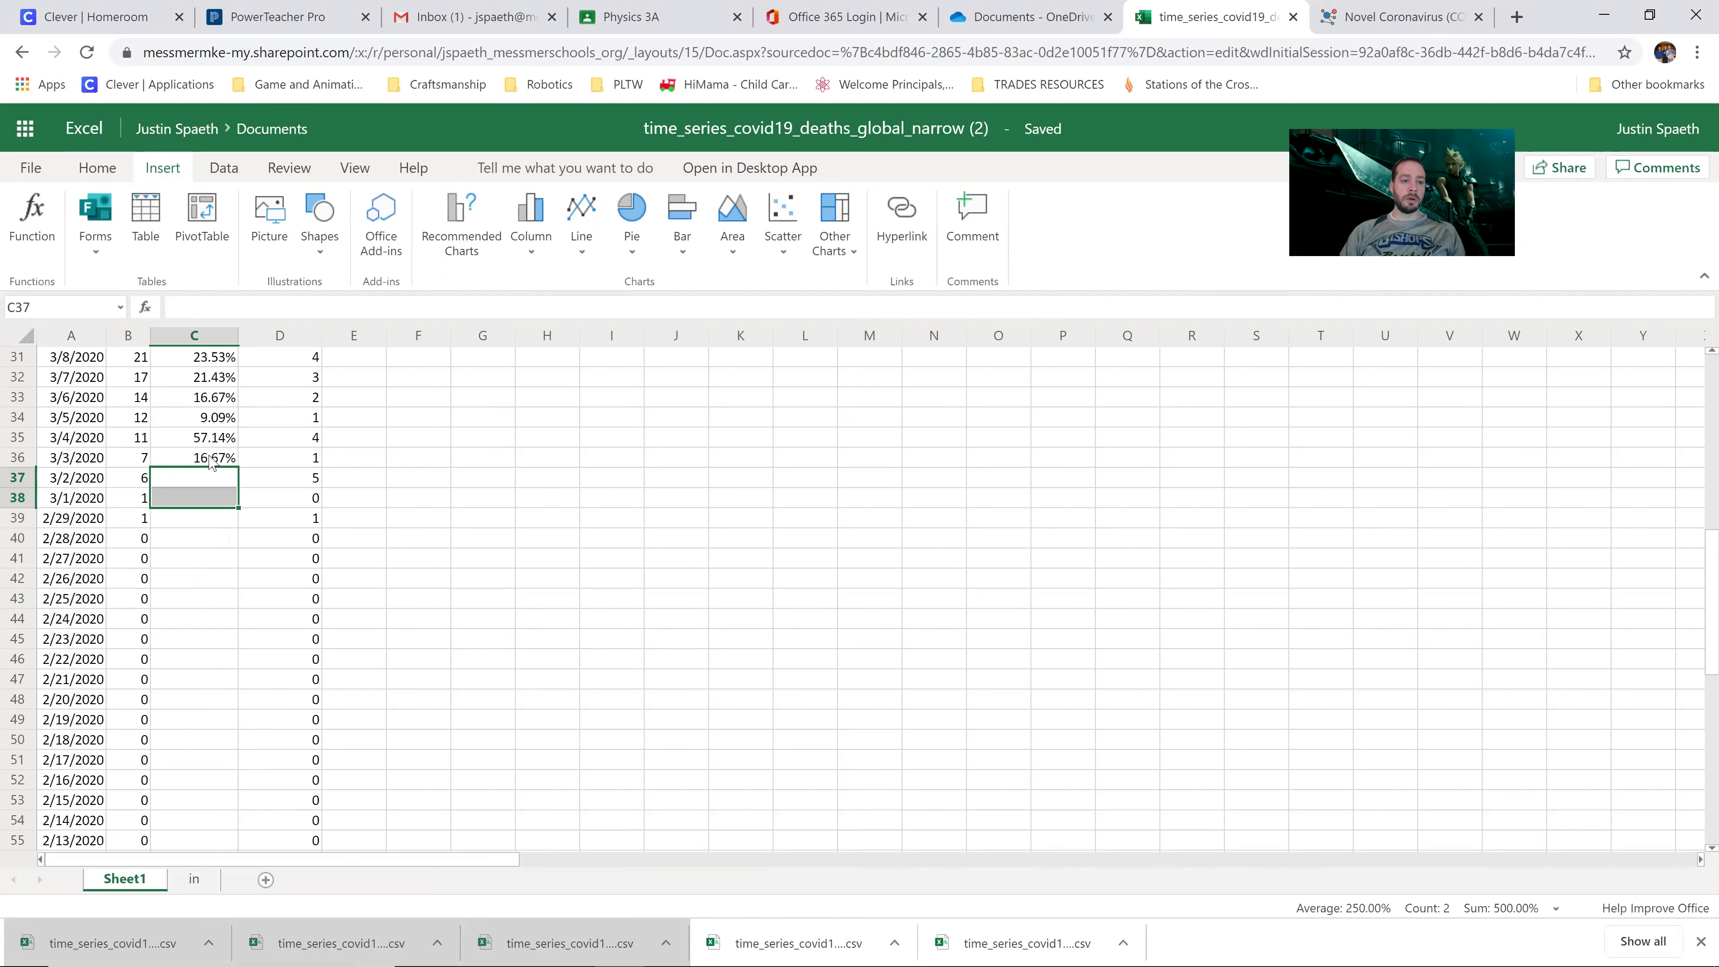
Step: Select the dates and percentages from the top down to 3/3/2020 (A1:C36)
drag(211, 461, 212, 318)
scroll(135, 474, down, 10)
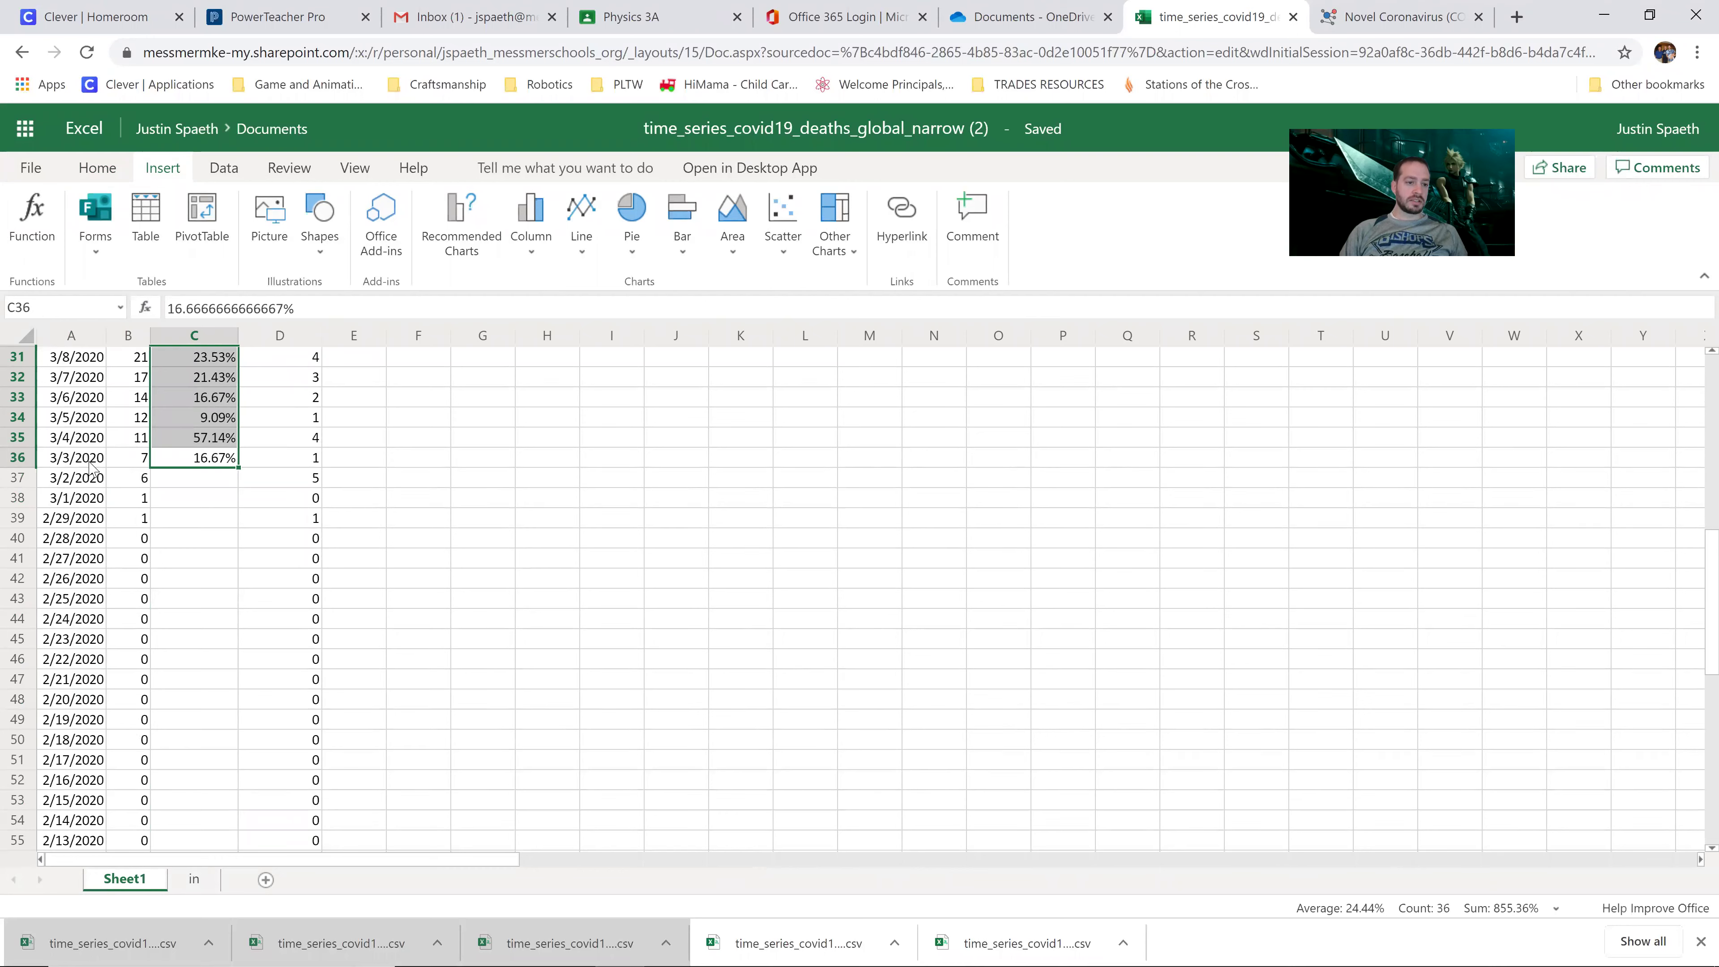
drag(90, 462, 103, 209)
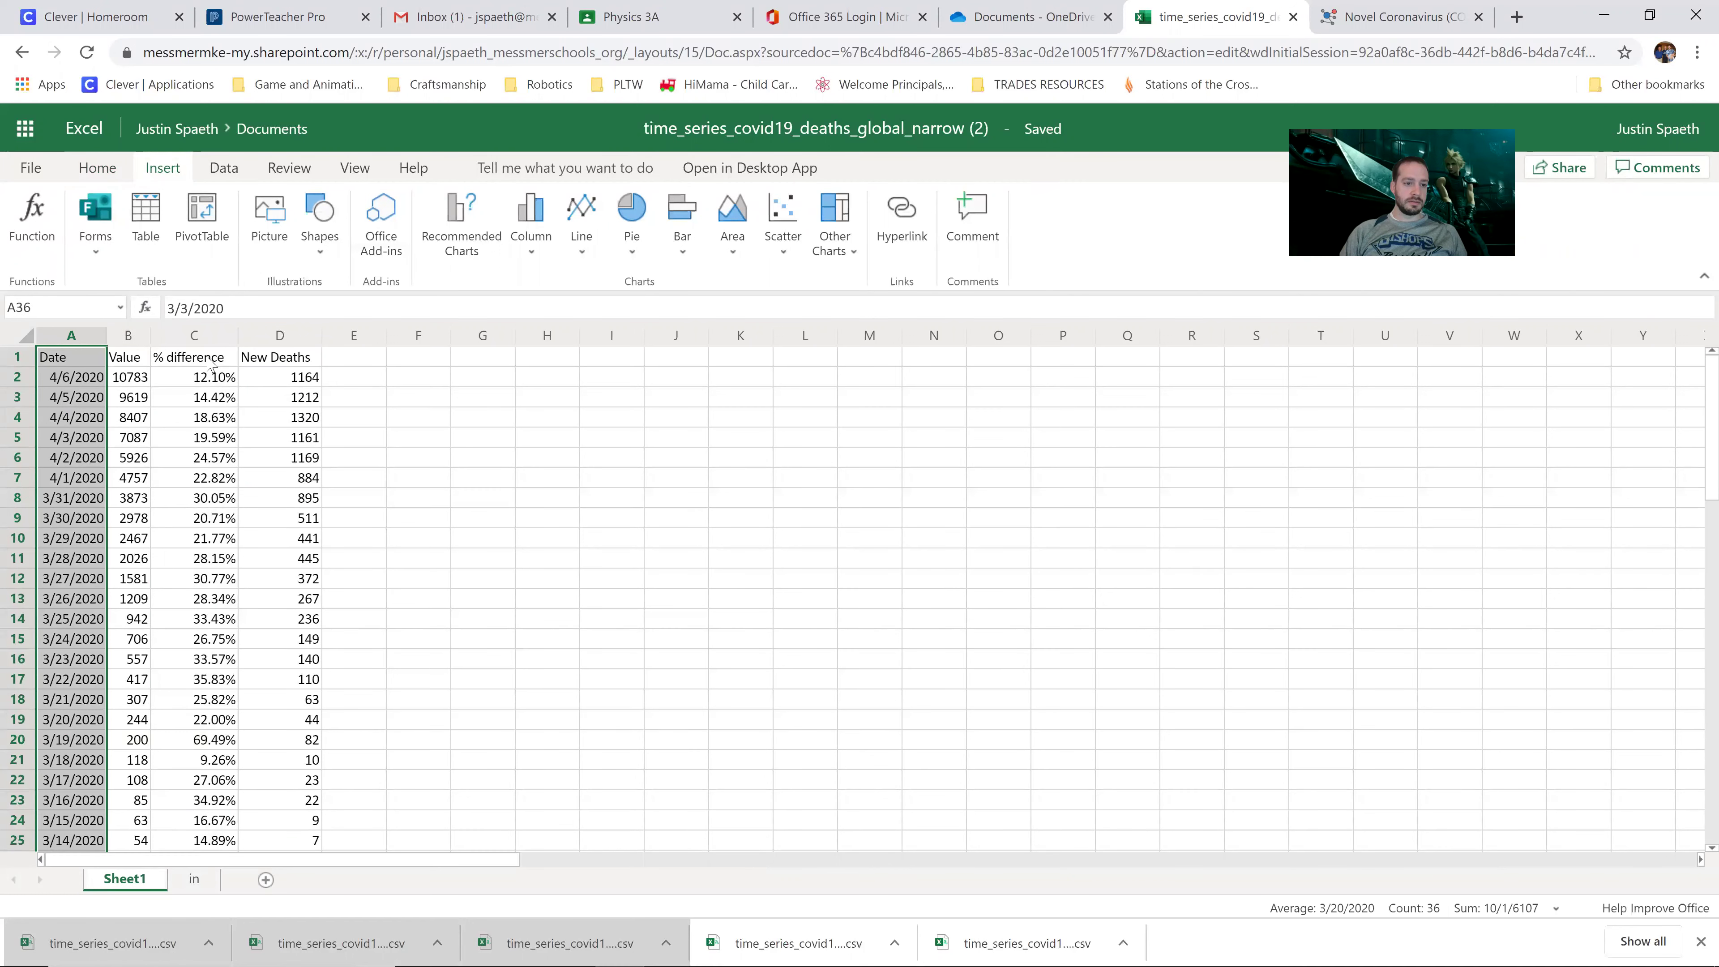
click(207, 363)
drag(58, 364, 234, 598)
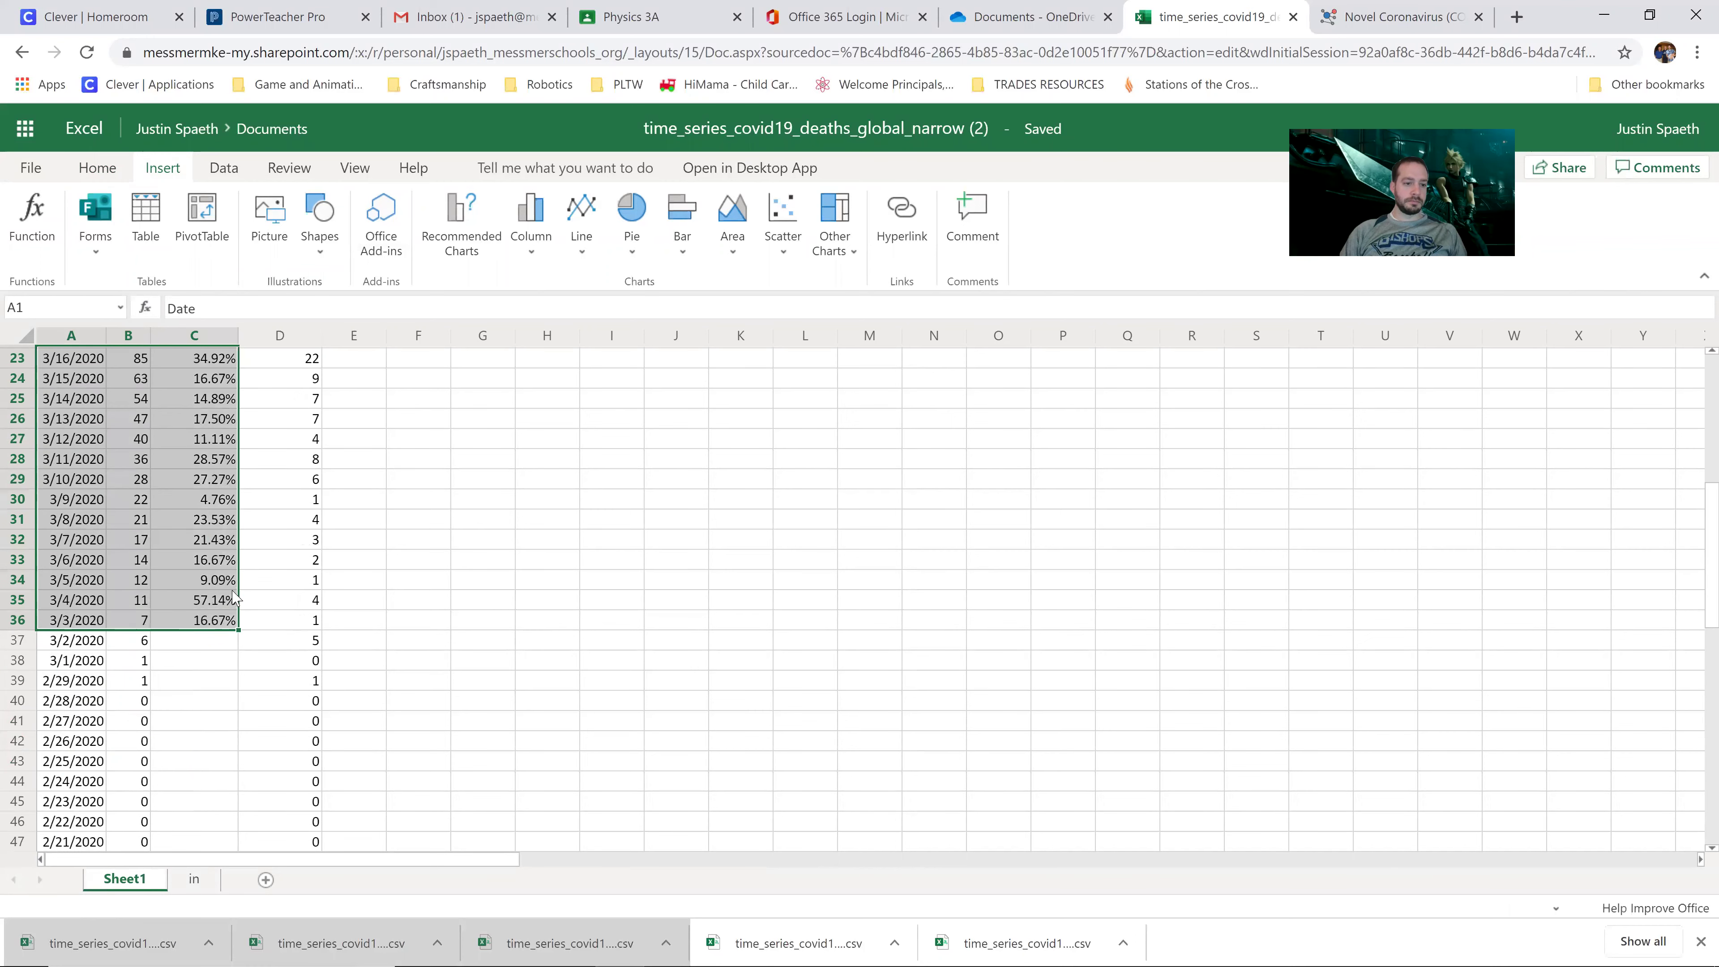
scroll(227, 596, up, 7)
click(188, 444)
click(193, 396)
Step: Hide column B (Value), then select the dates and % differences down to 3/3/2020
click(129, 336)
right_click(131, 339)
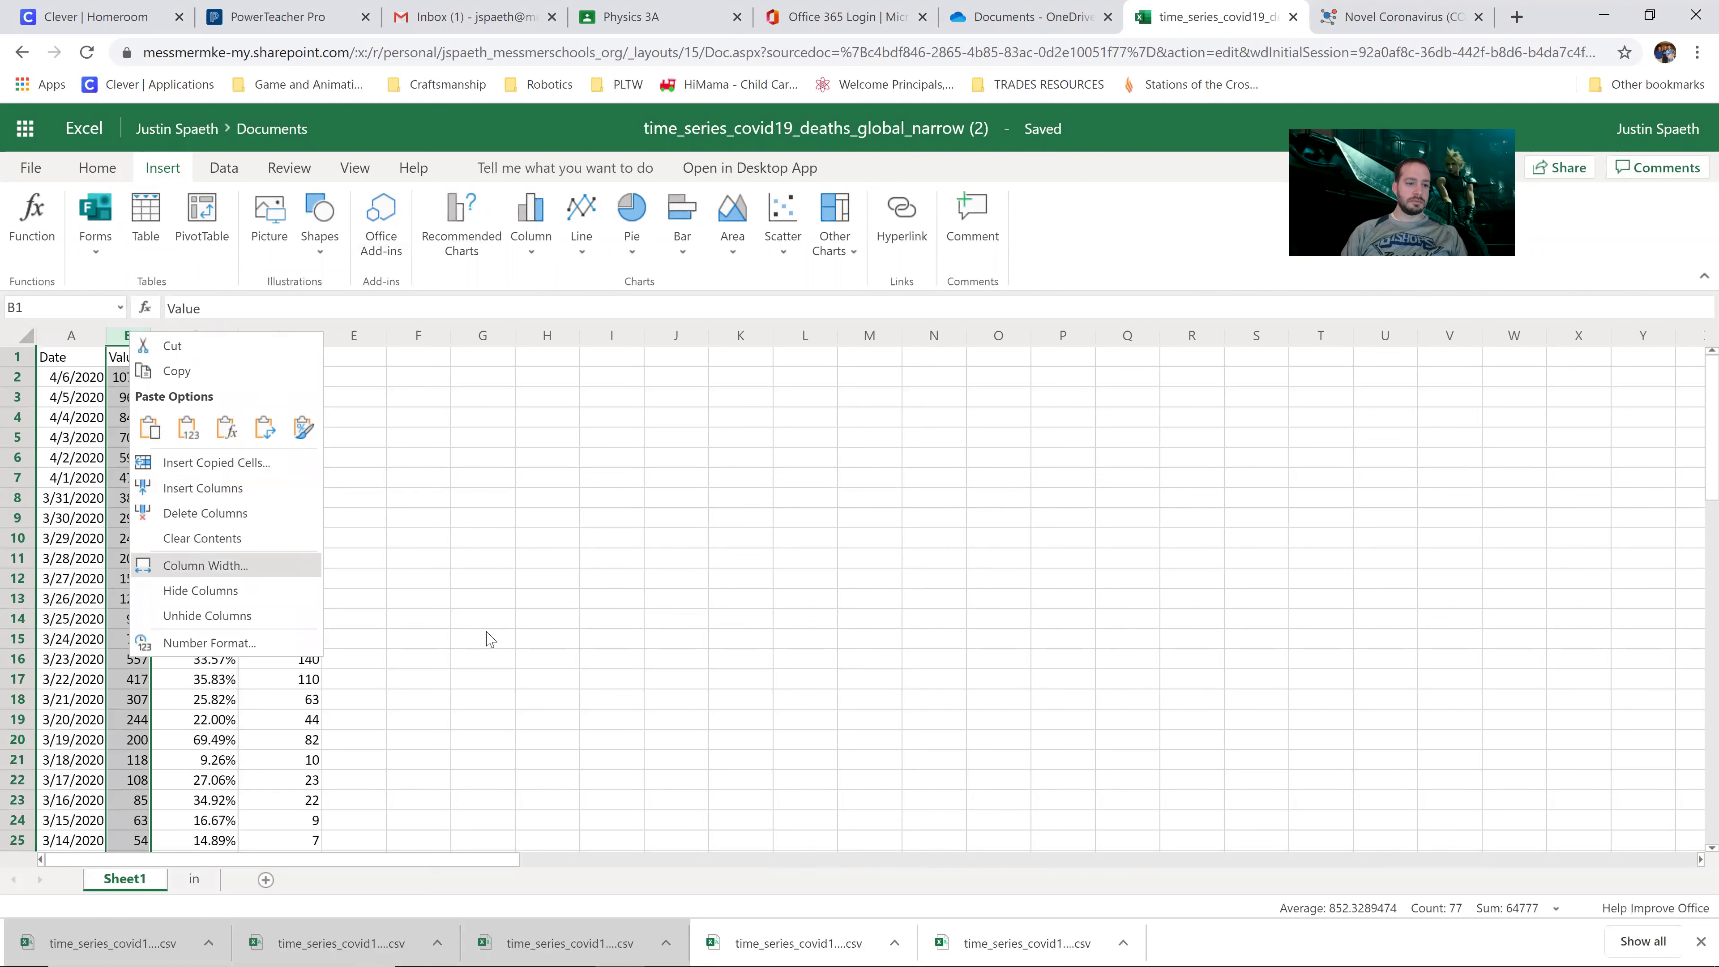
click(444, 561)
right_click(125, 337)
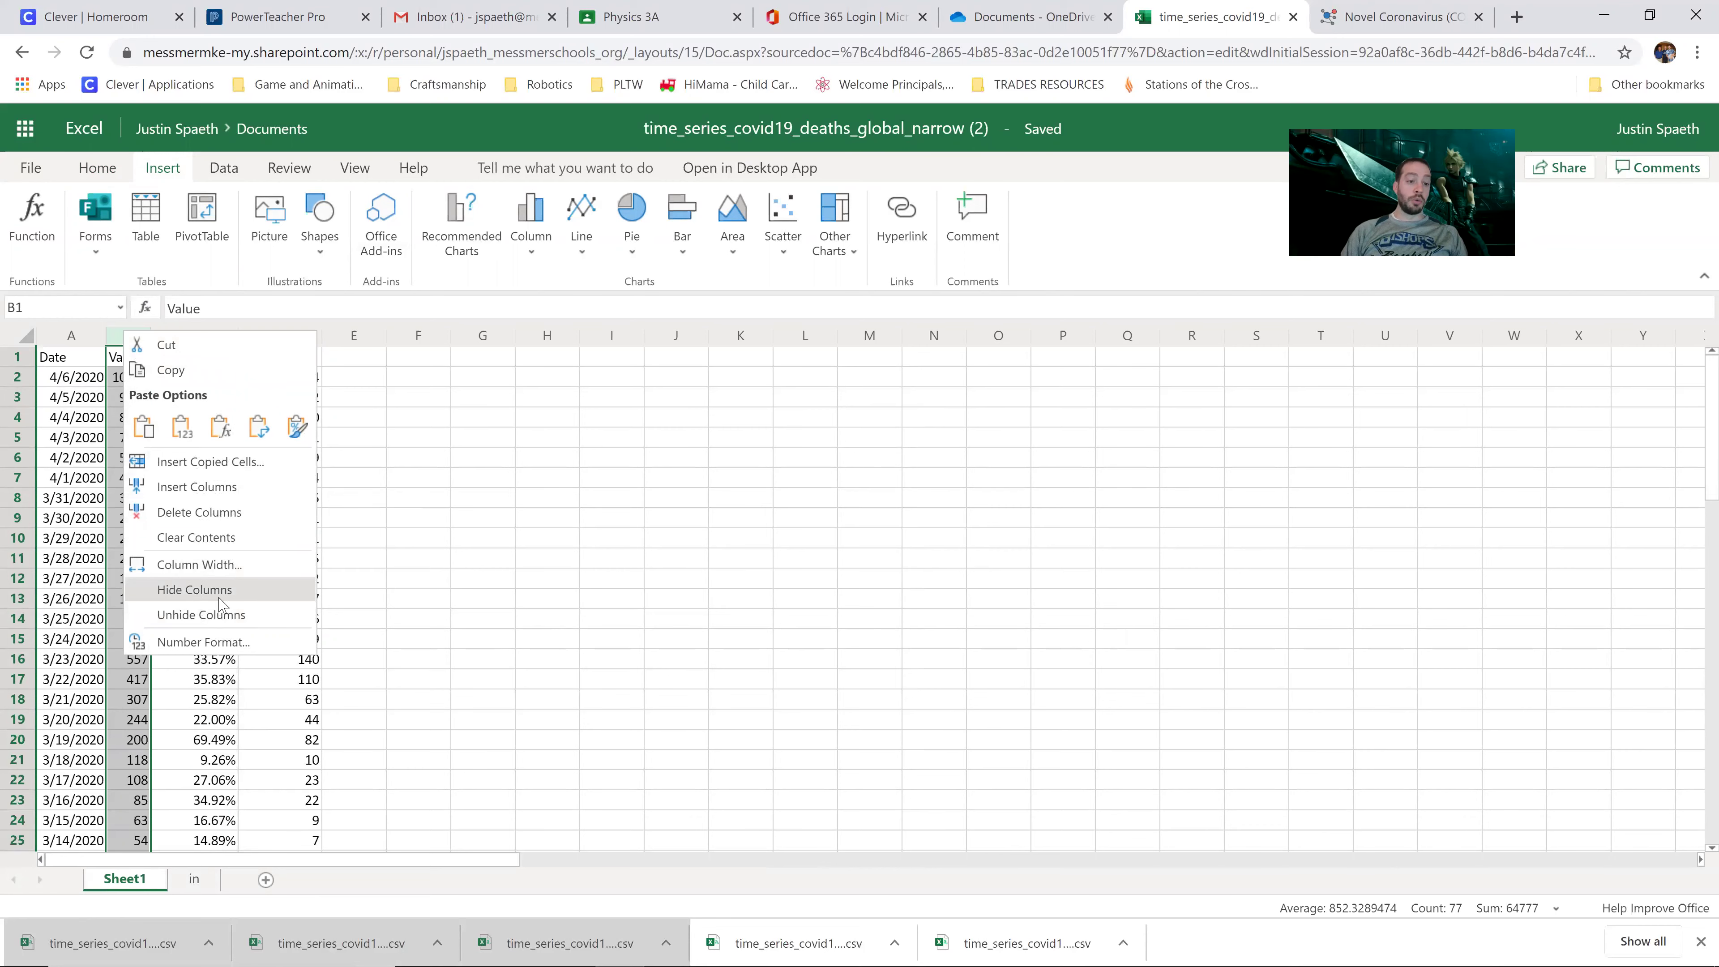
click(479, 507)
right_click(138, 335)
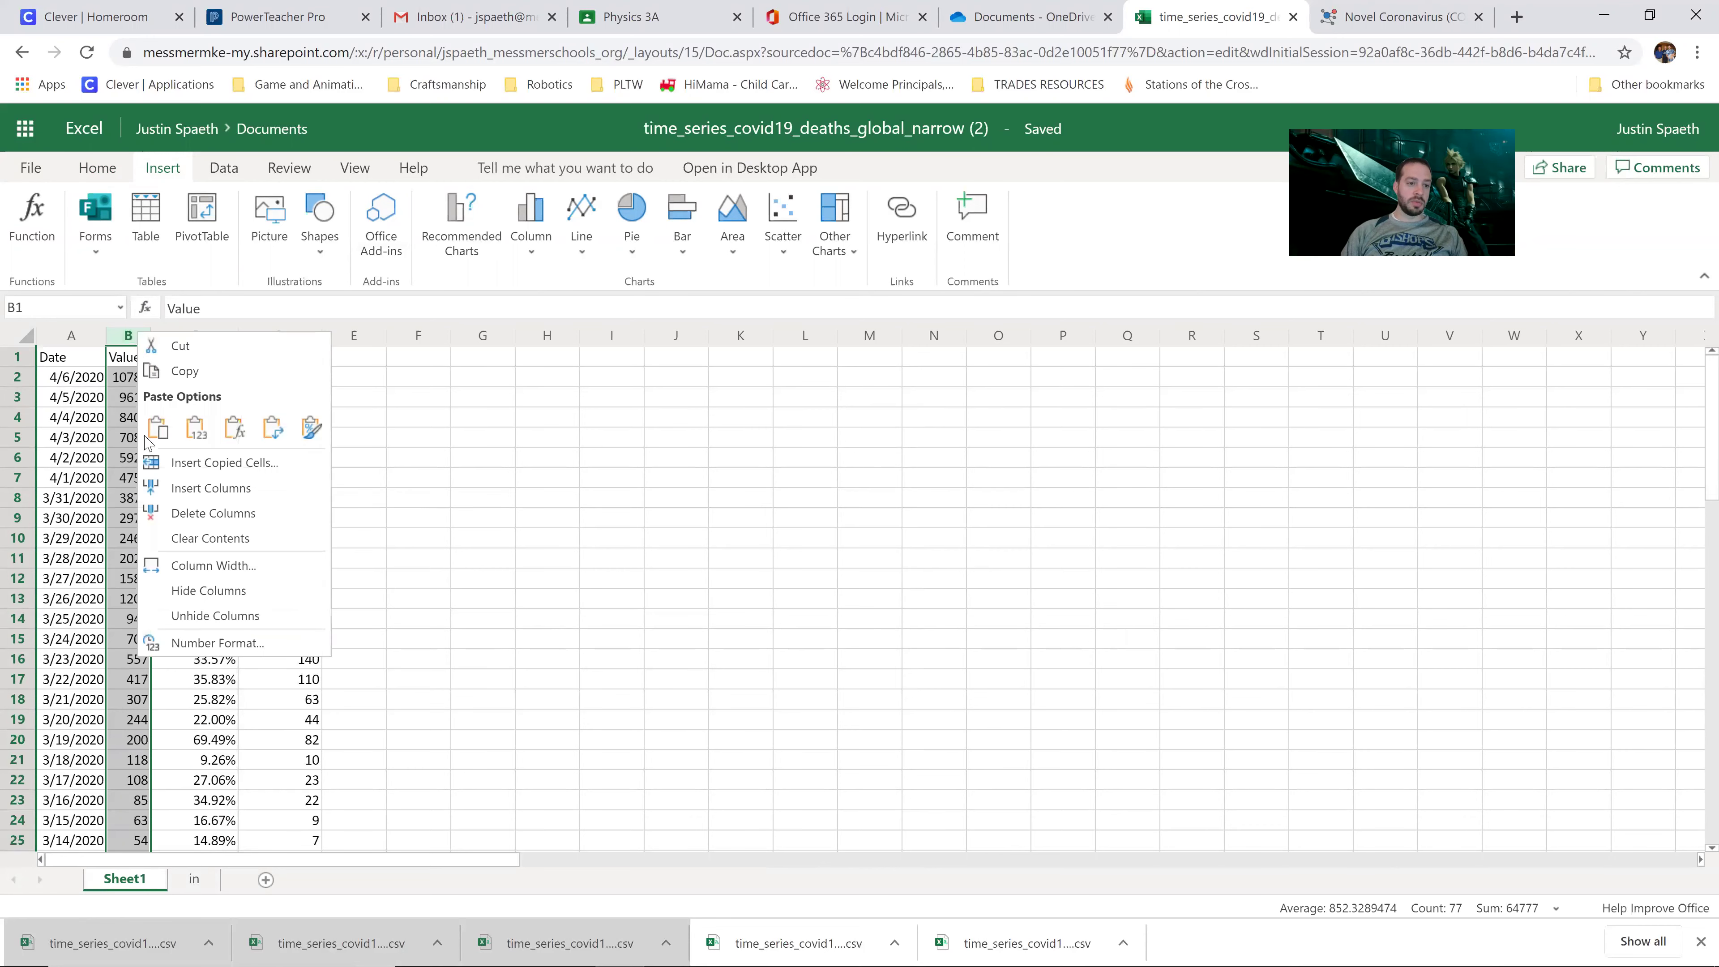
click(223, 594)
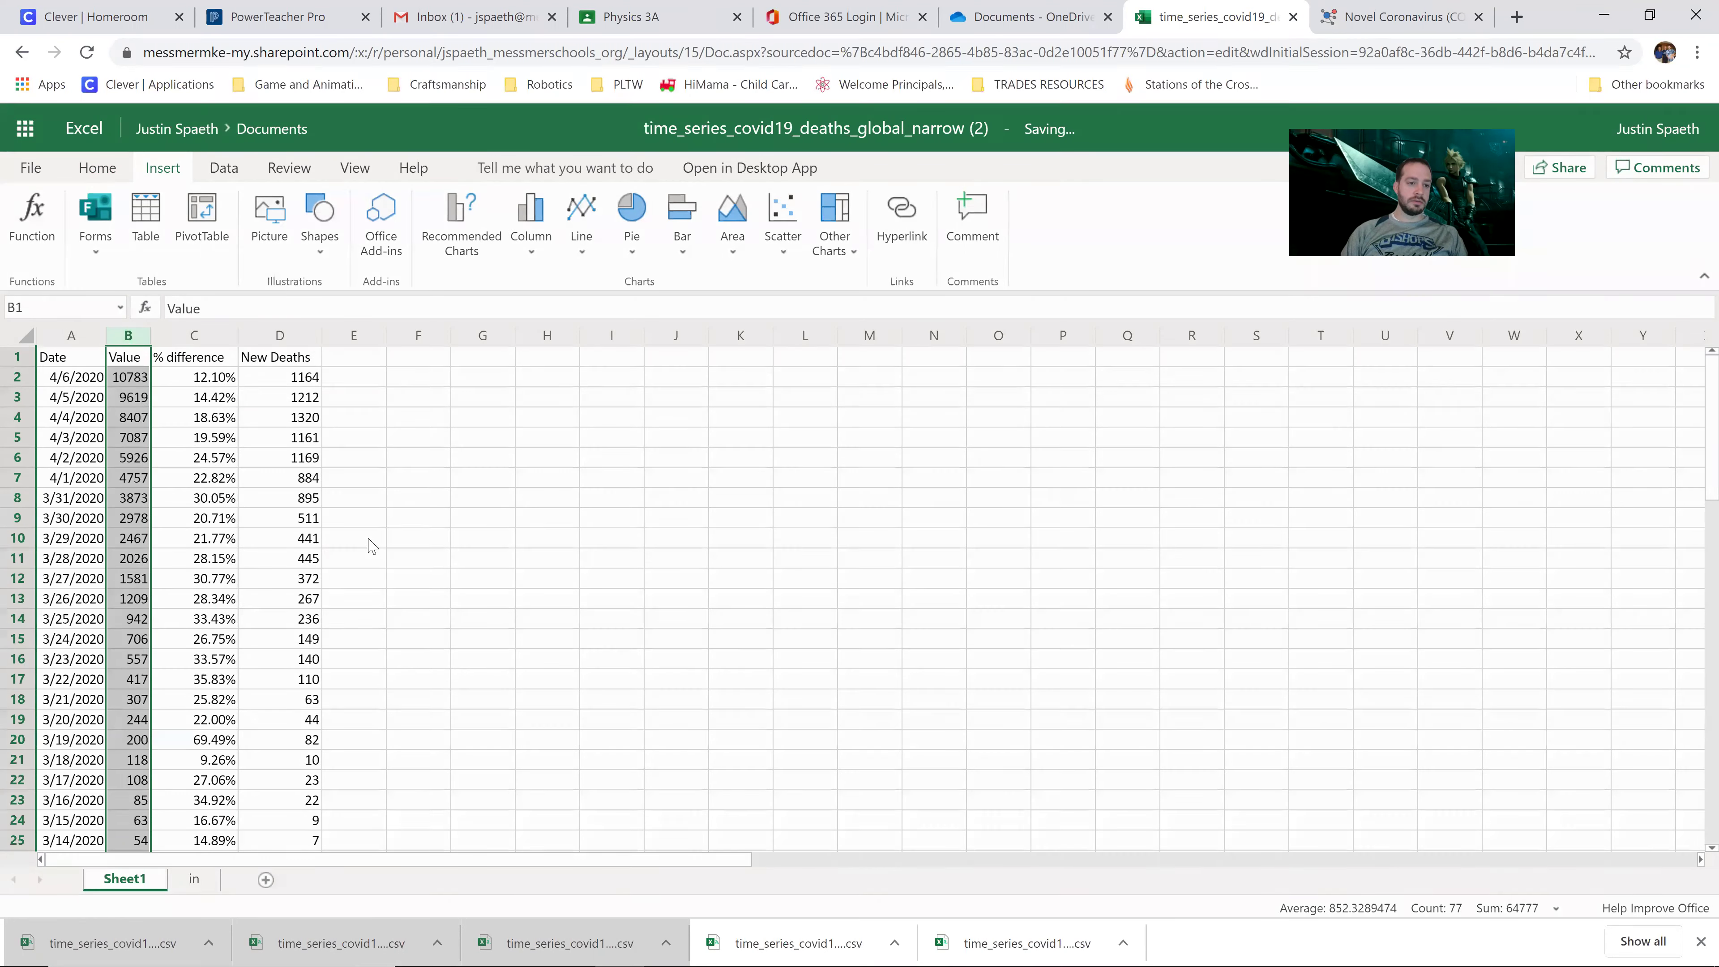
click(397, 525)
drag(81, 359, 176, 630)
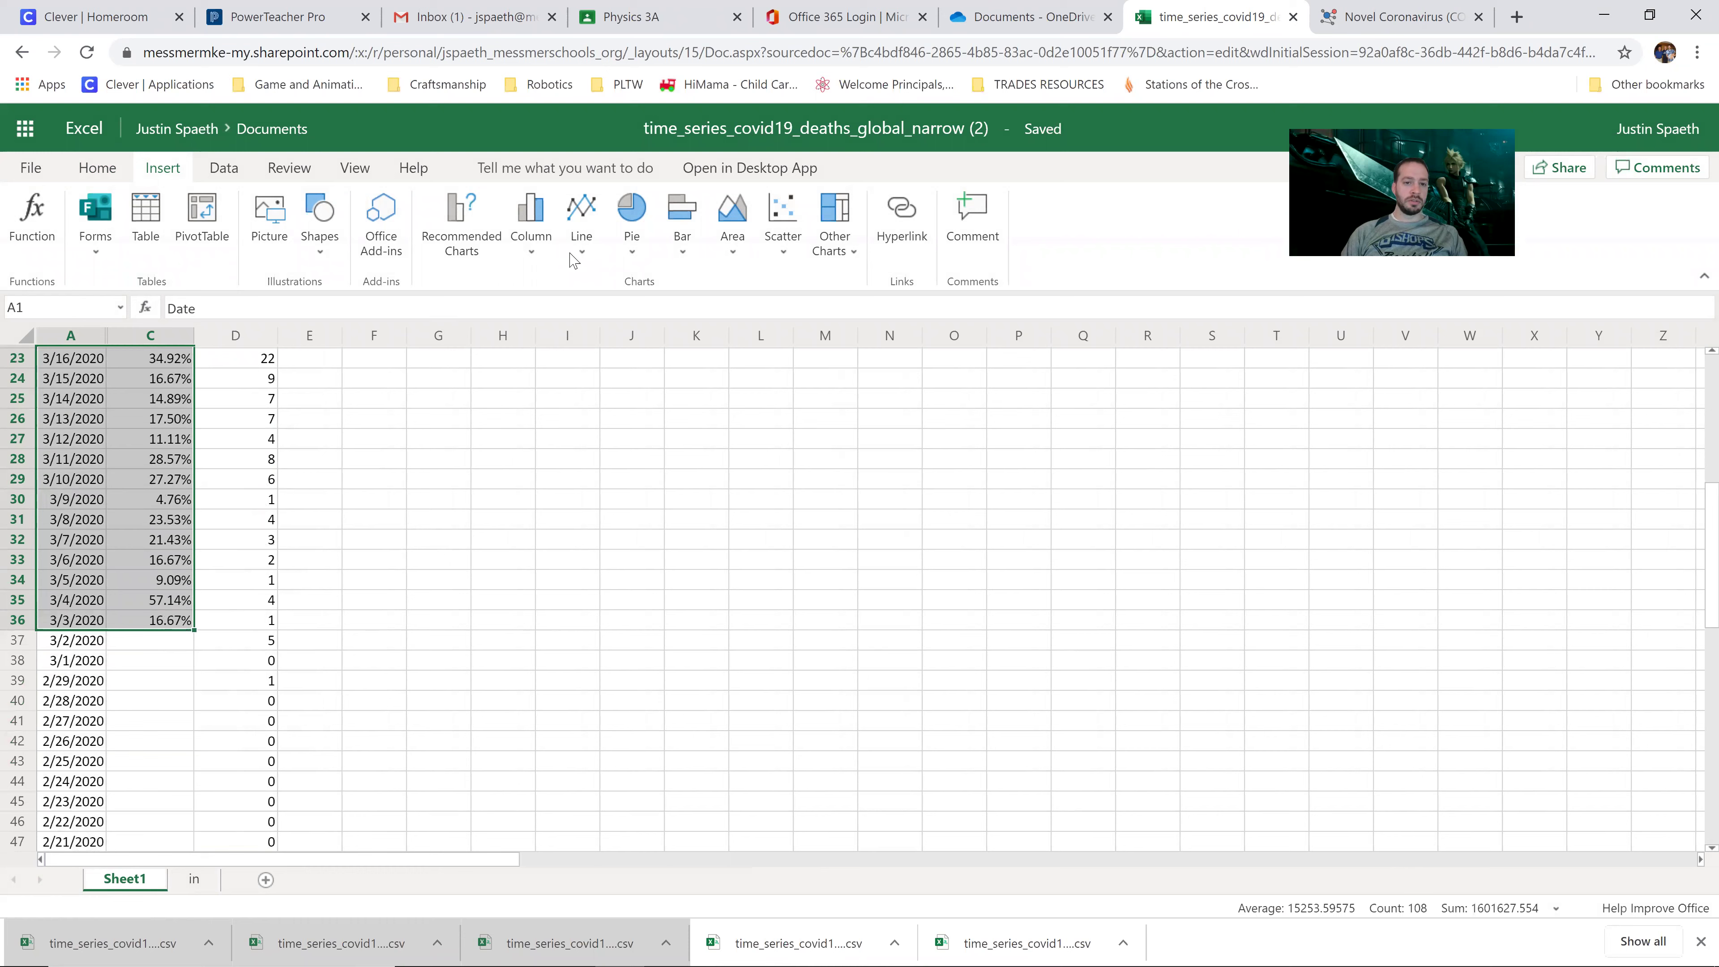
Step: Insert a 2-D line chart of % difference and move it to the top beside the data
click(582, 208)
click(590, 319)
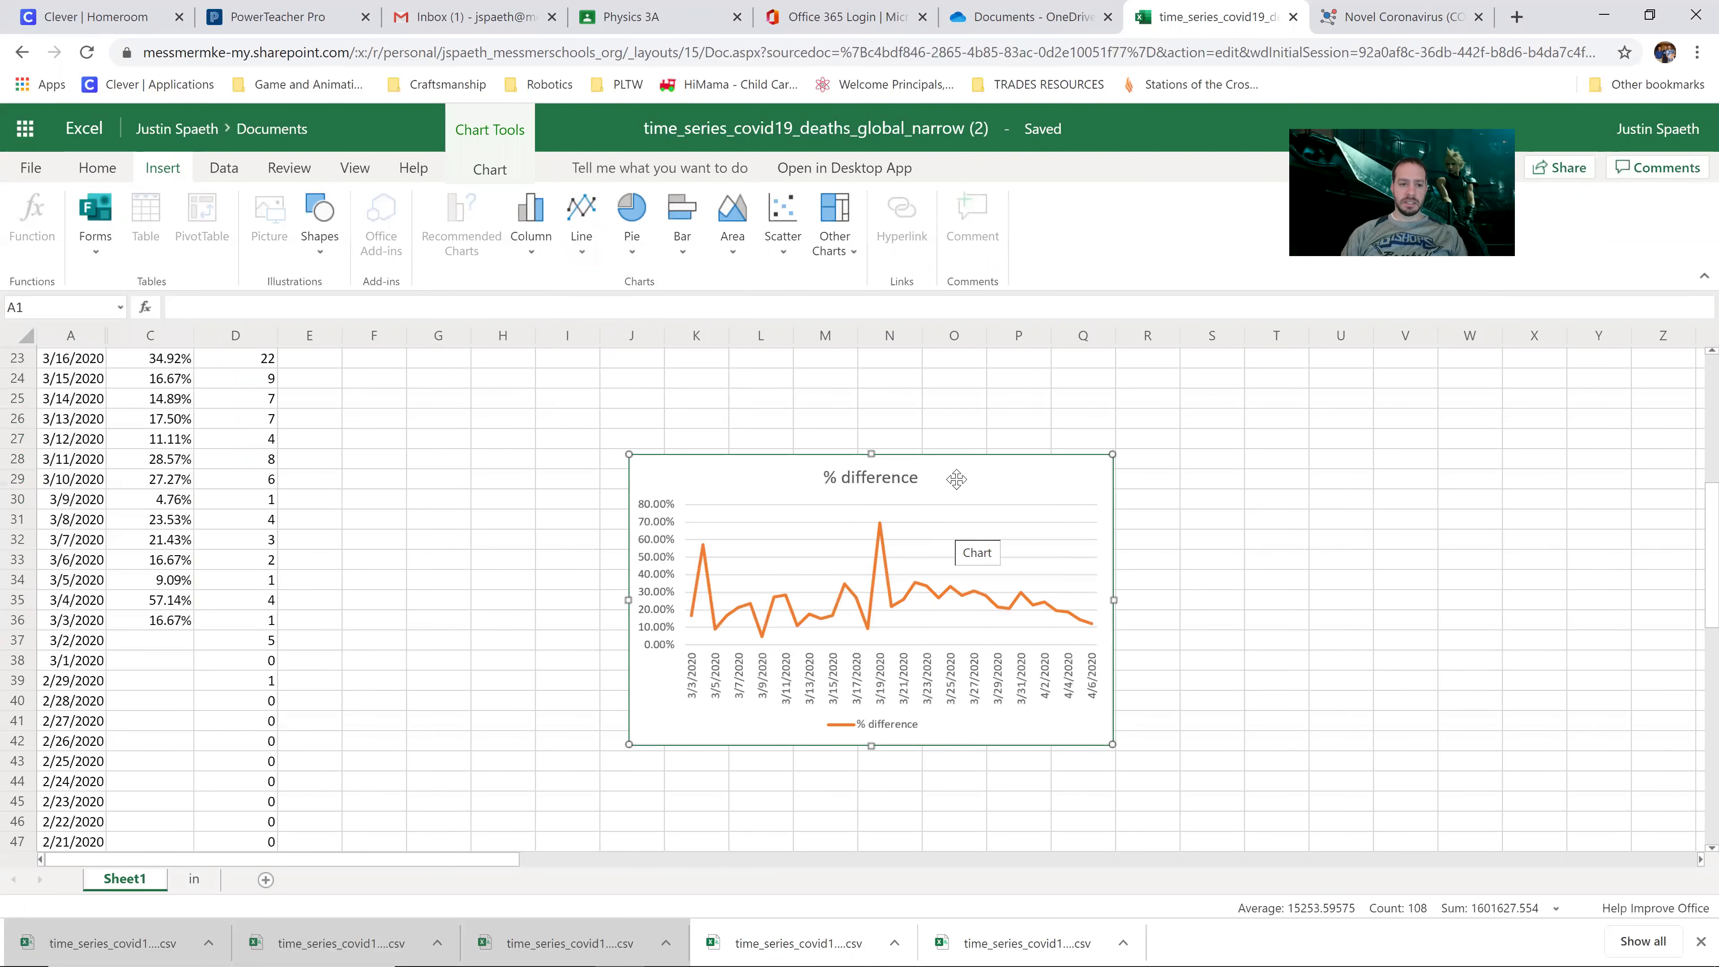
drag(959, 478, 942, 436)
scroll(224, 546, up, 7)
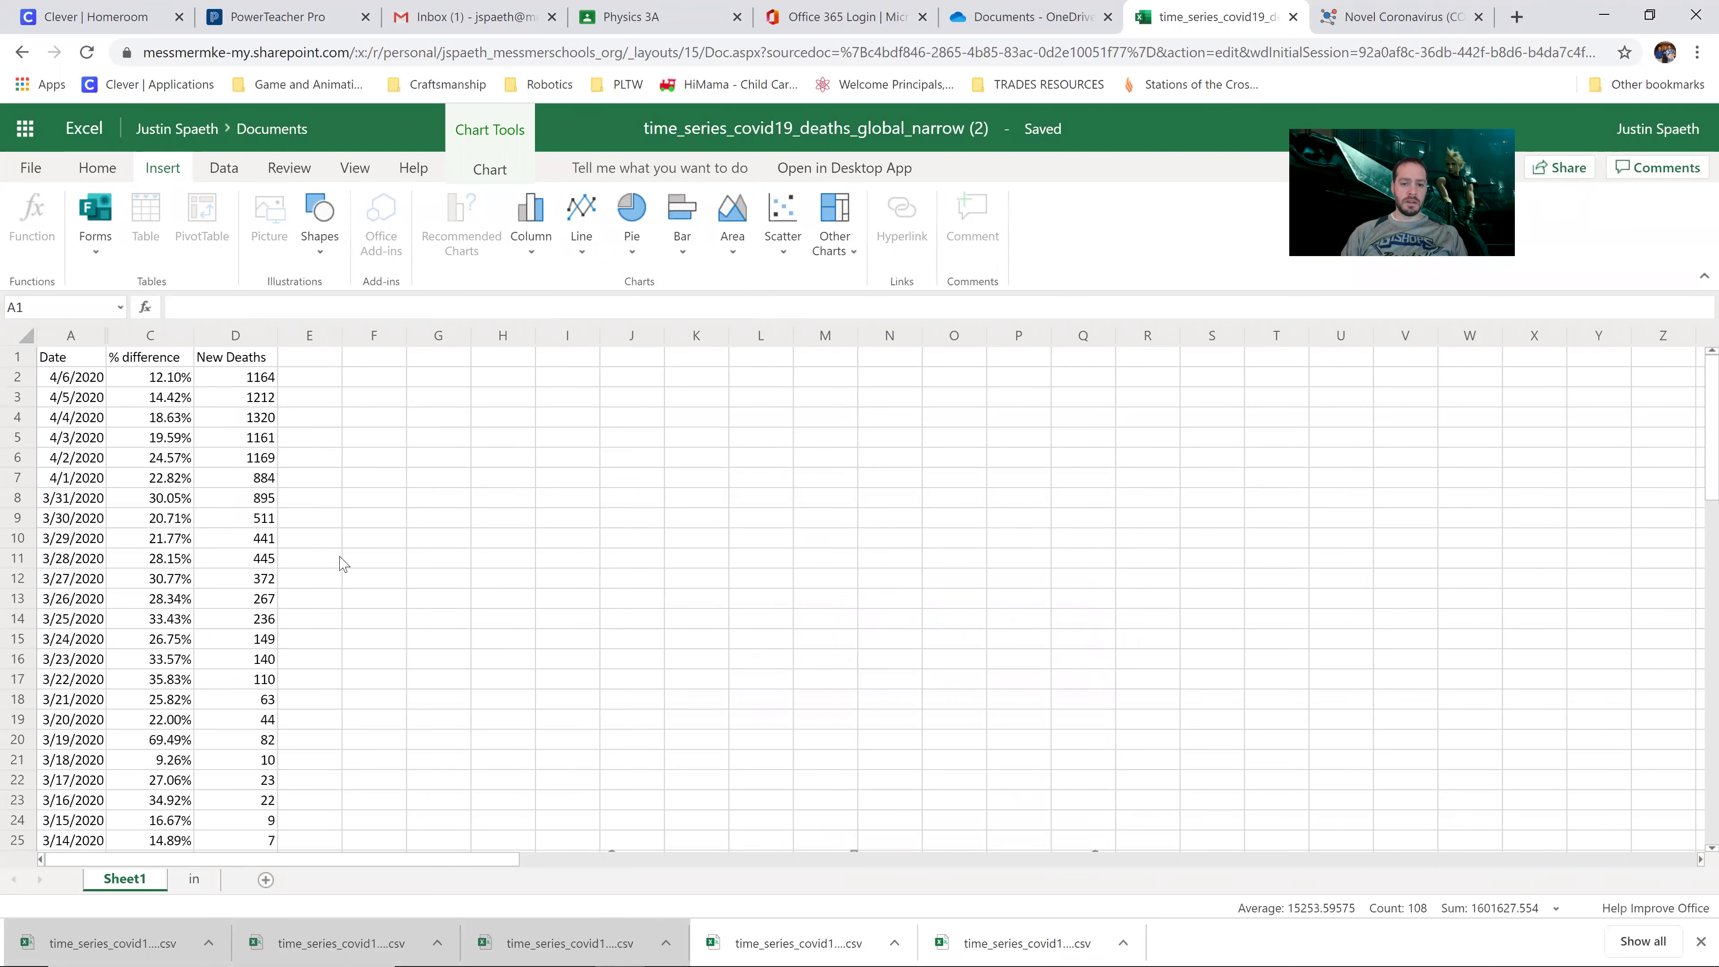
scroll(341, 563, down, 4)
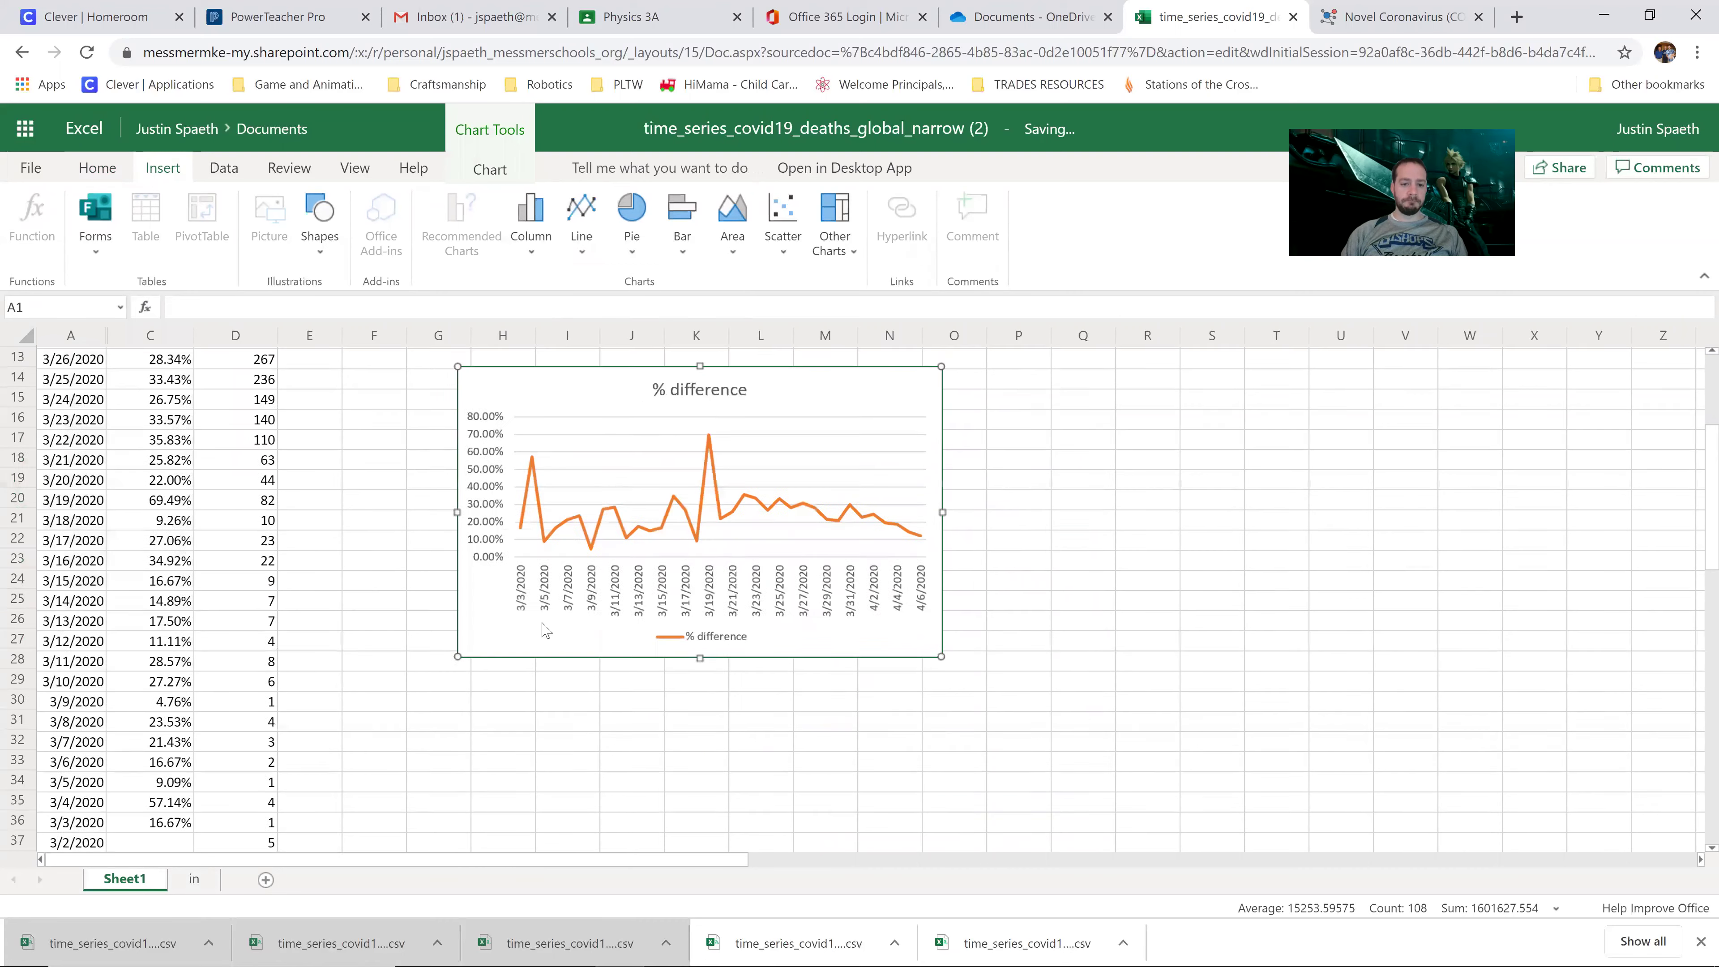
scroll(545, 630, up, 4)
drag(545, 630, 474, 398)
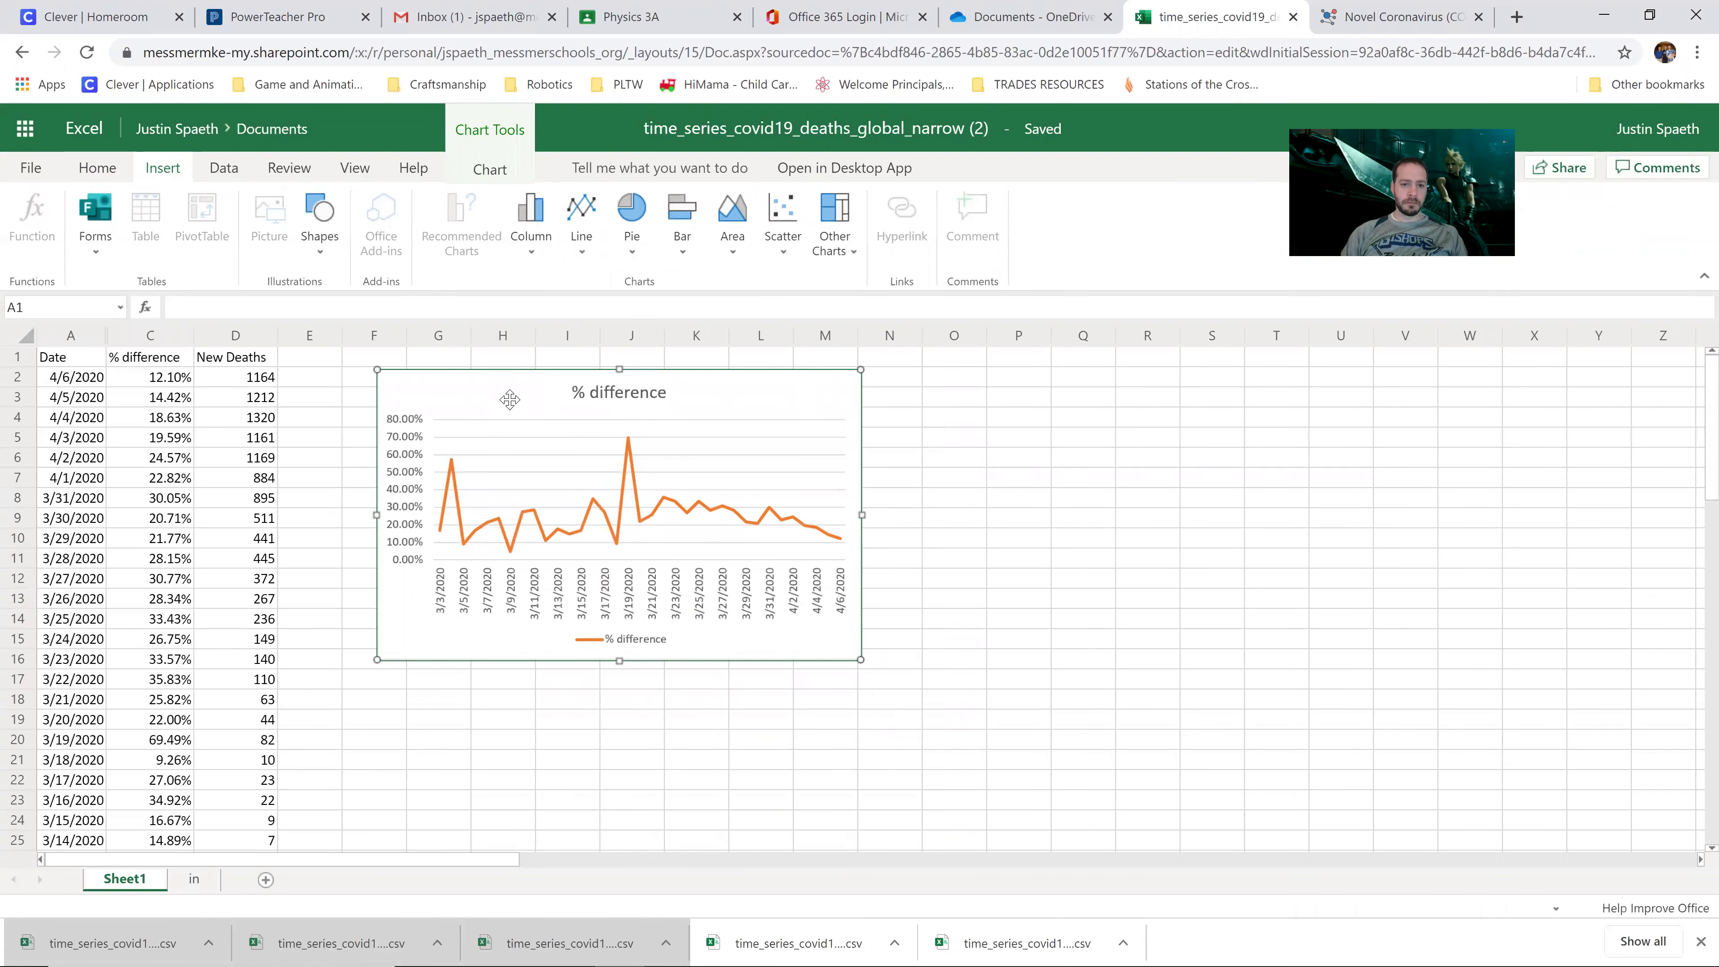
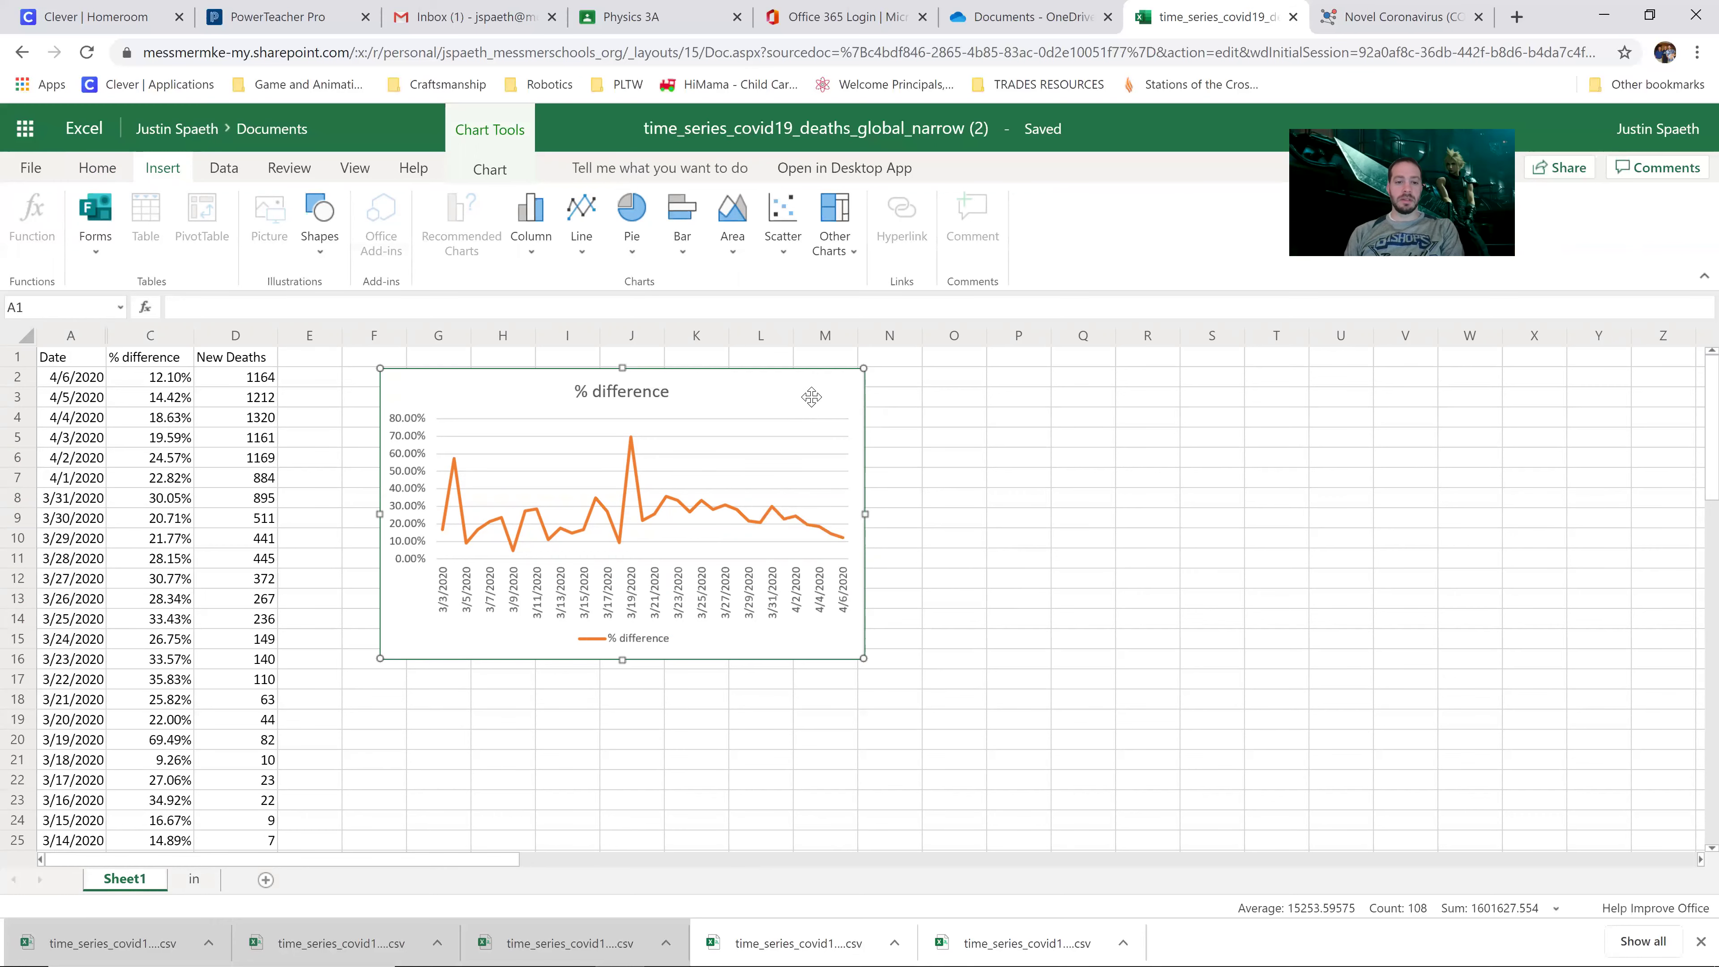
Step: Delete the % difference line chart and hide column C so only Date and New Deaths show
key(Delete)
click(443, 418)
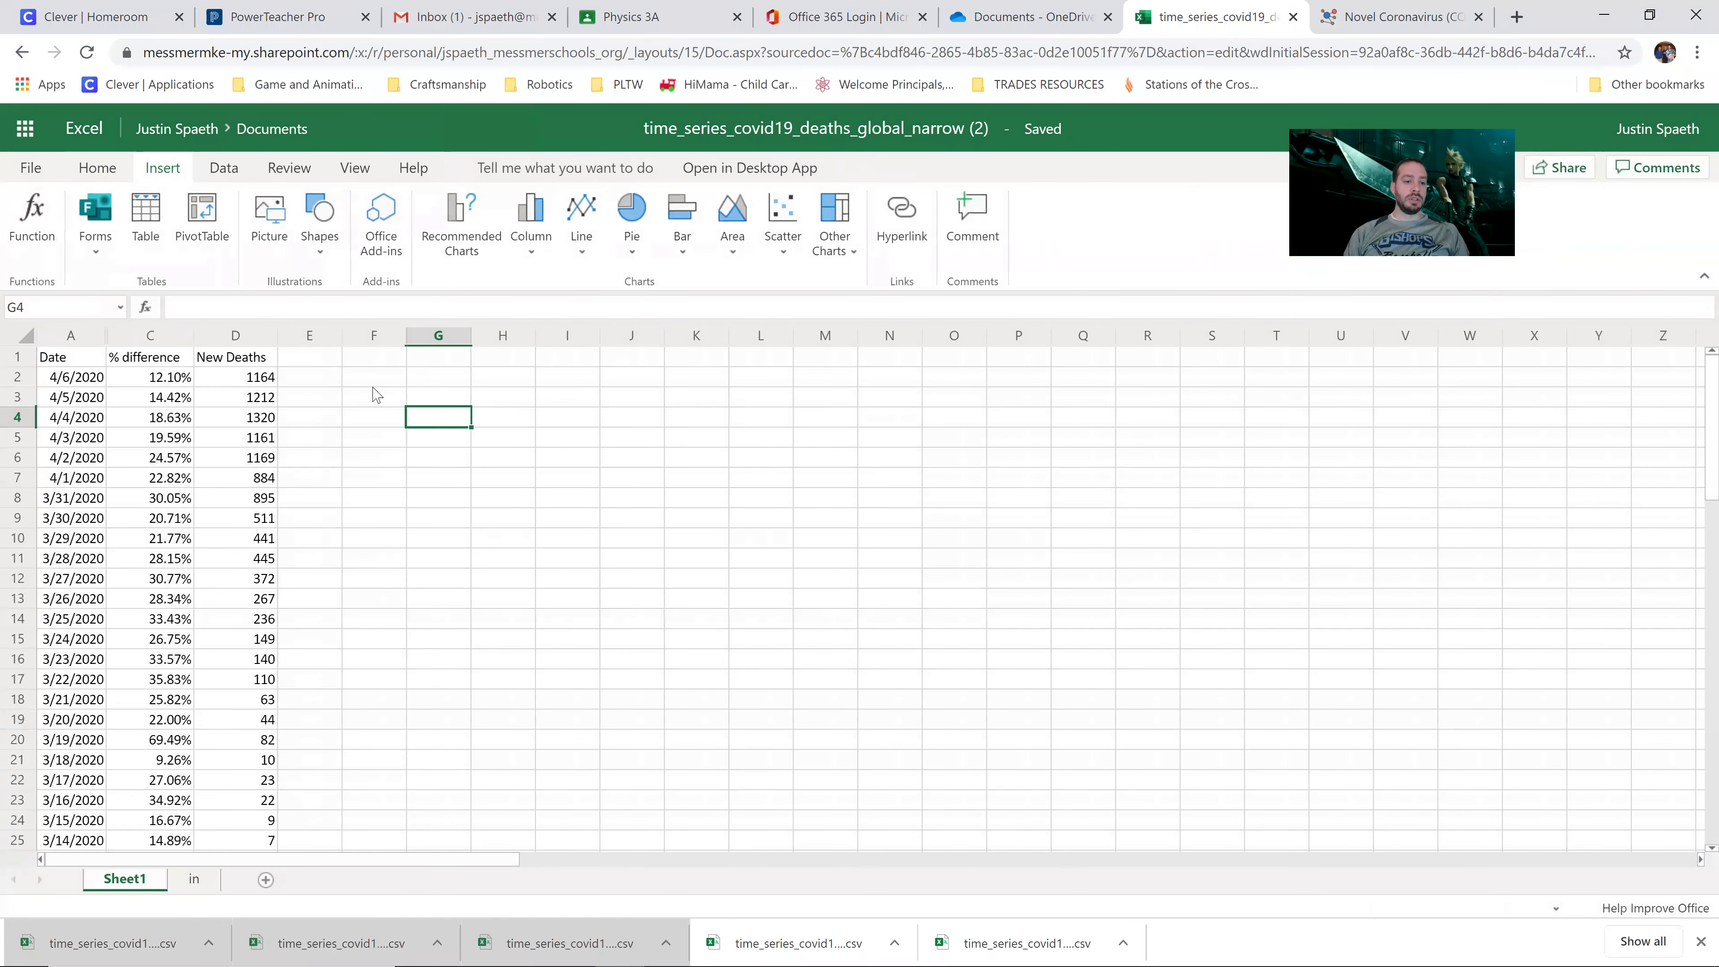
click(167, 341)
right_click(168, 342)
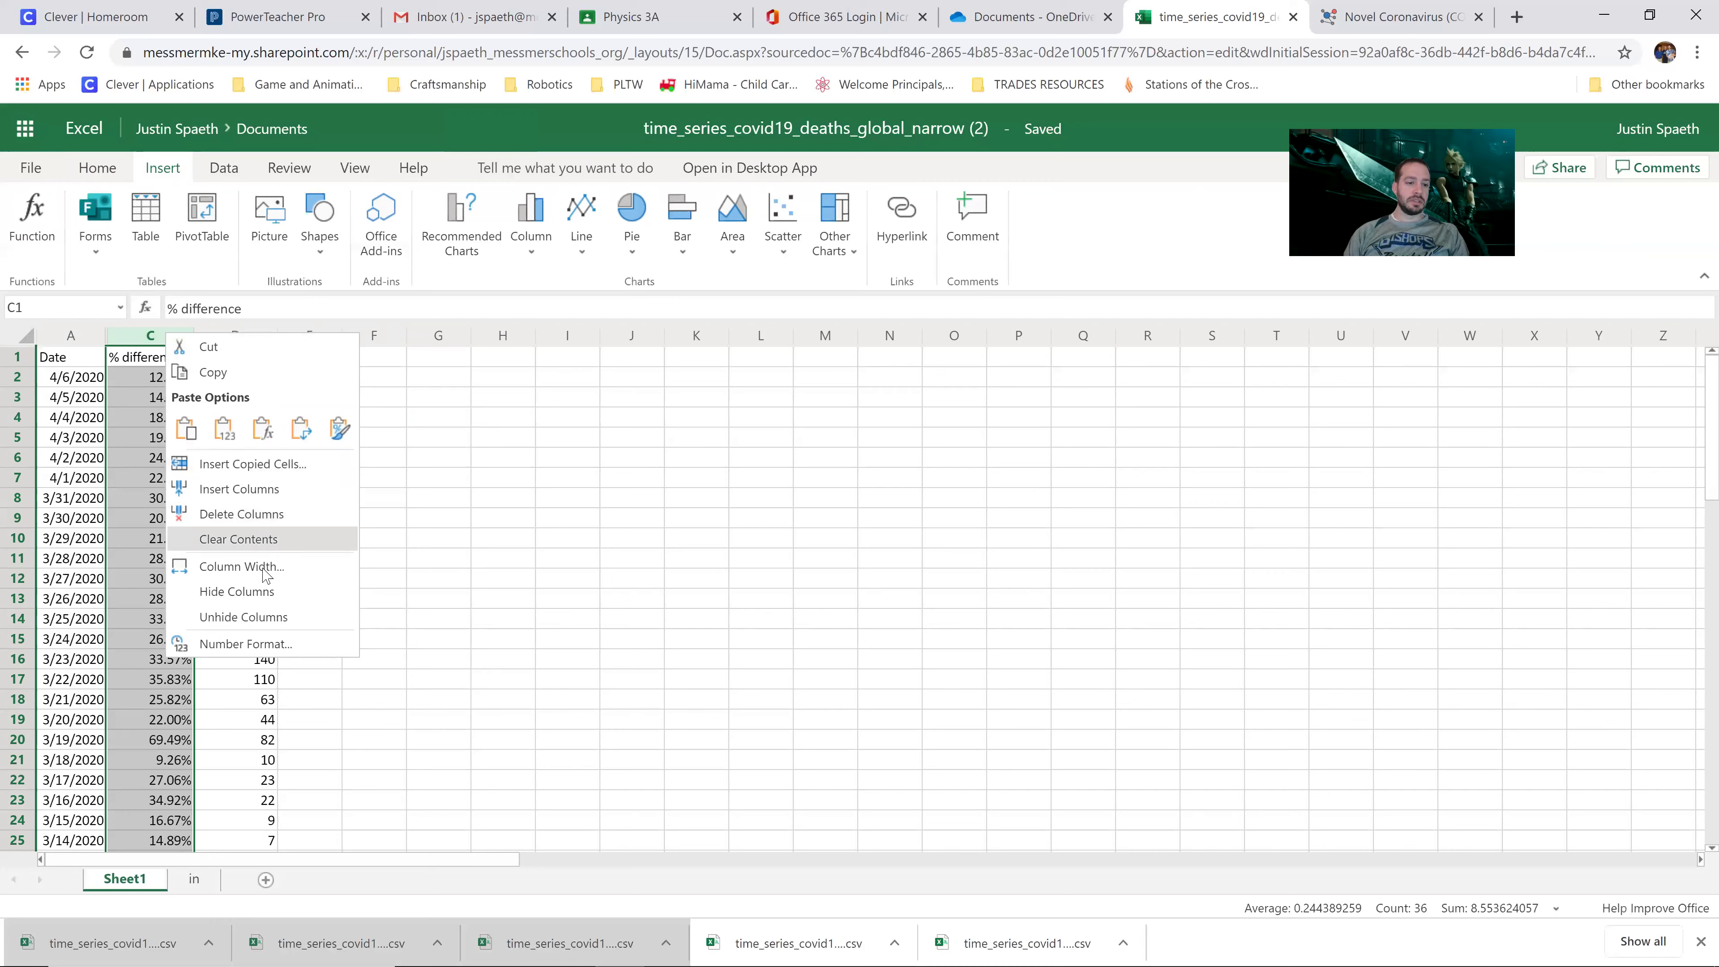
click(261, 593)
click(292, 420)
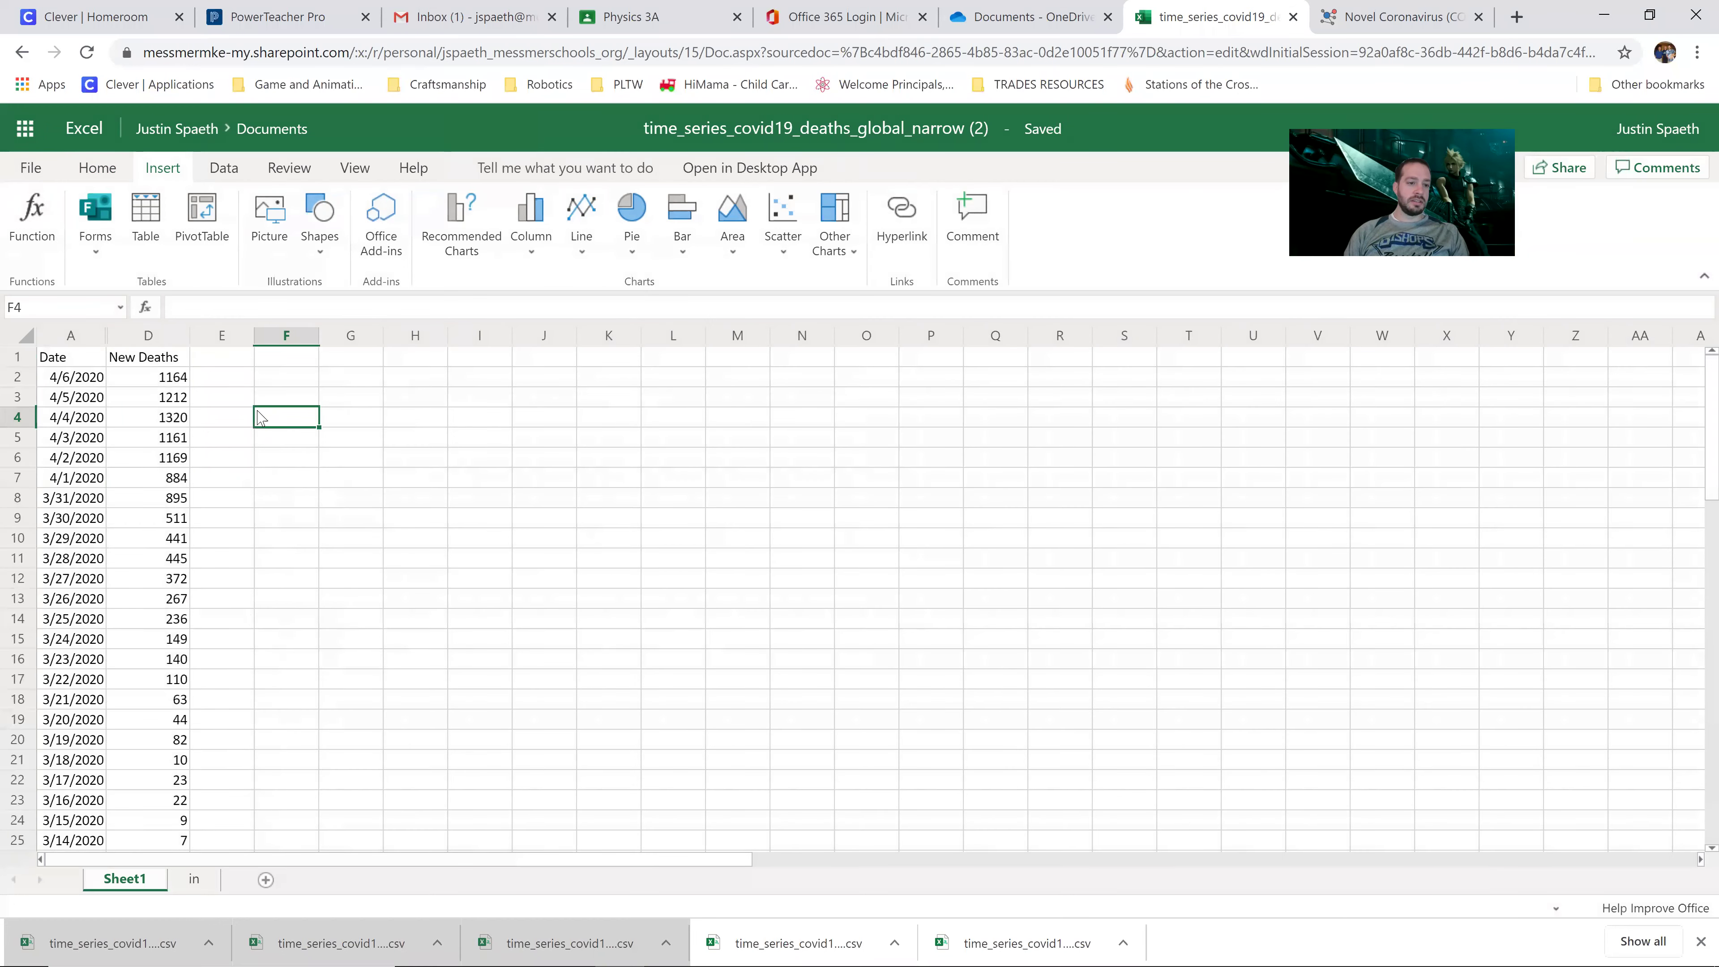
Step: Compare the two most recent death counts for 4/6 and 4/5/2020
drag(179, 381, 181, 398)
click(182, 392)
click(183, 381)
click(184, 396)
click(184, 381)
click(186, 398)
click(184, 379)
click(185, 398)
click(188, 380)
click(186, 398)
Step: Put 1164 and 1212 in E2:E3, clear D2:D3, and select data from 4/4/2020 to 2/29/2020
click(232, 379)
text(1164)
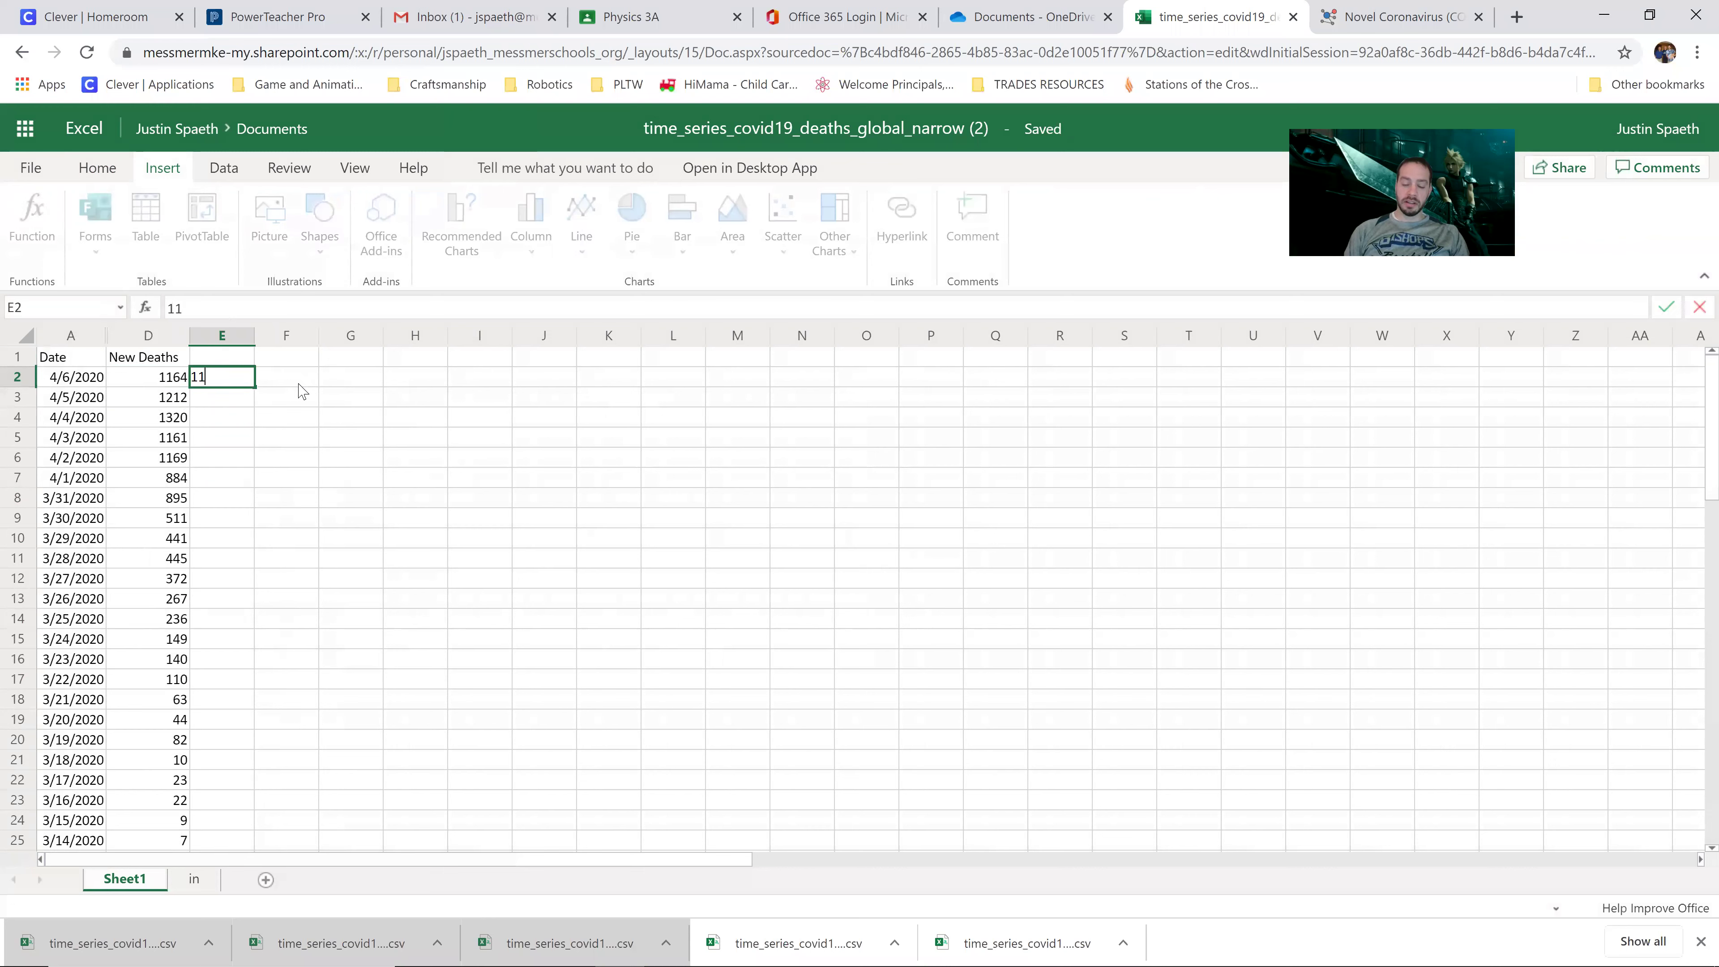
key(Return)
text(1212)
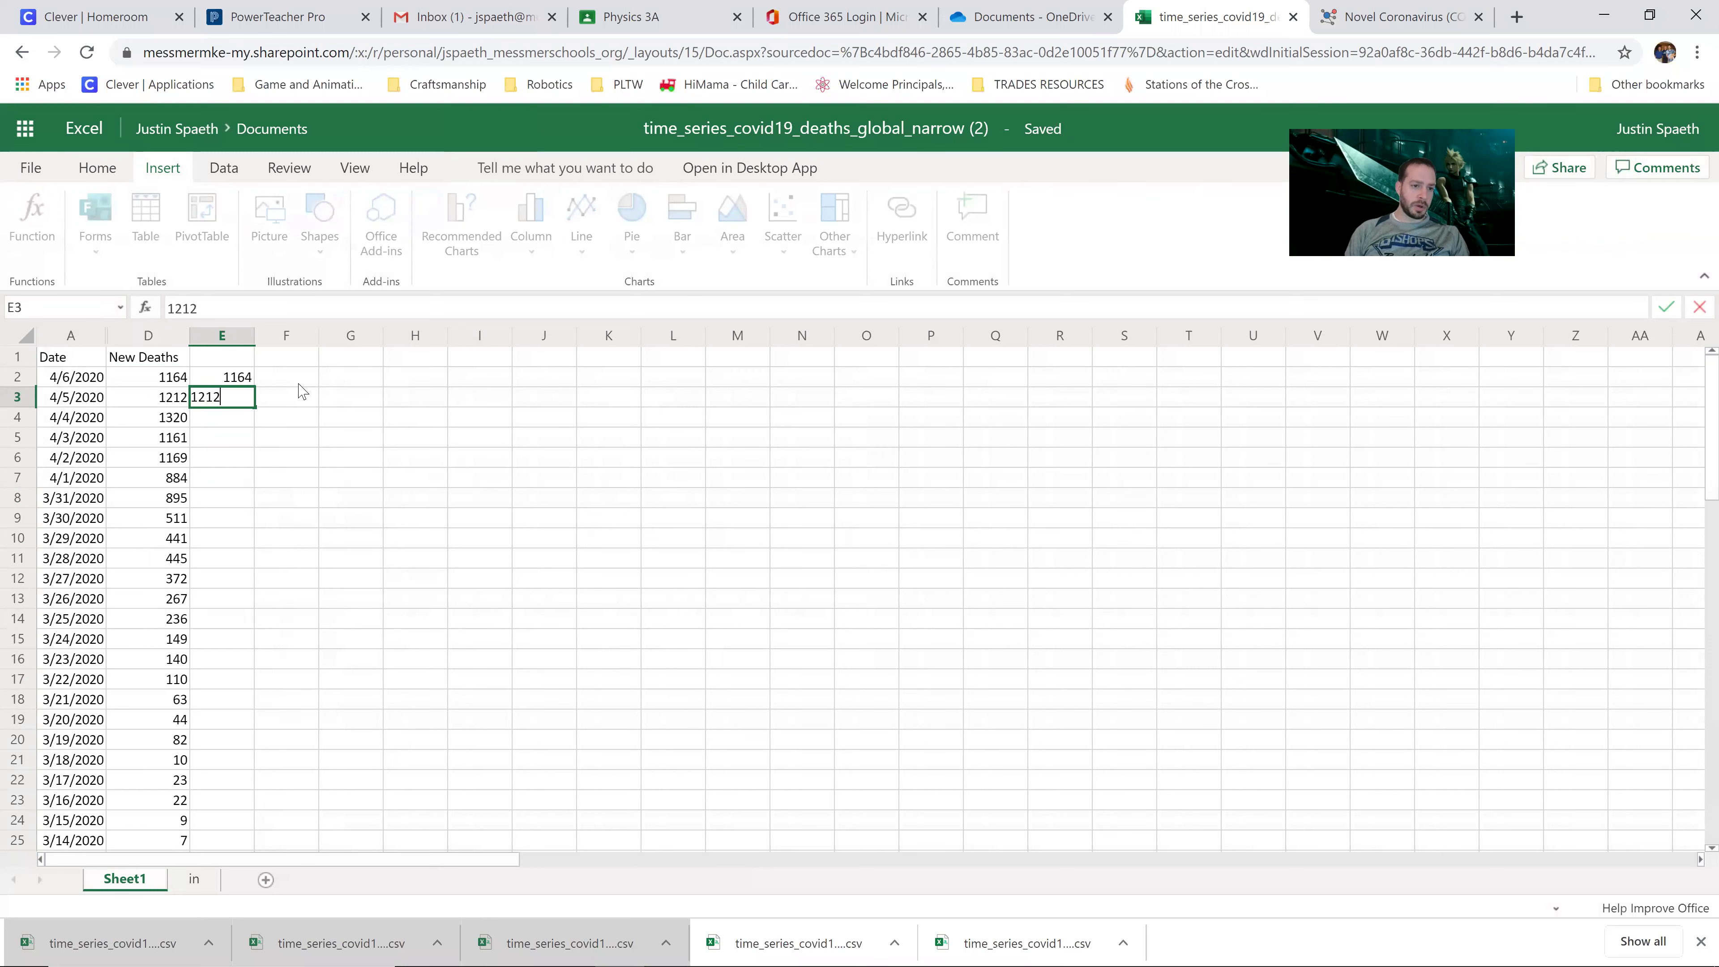
key(Return)
drag(170, 379, 174, 402)
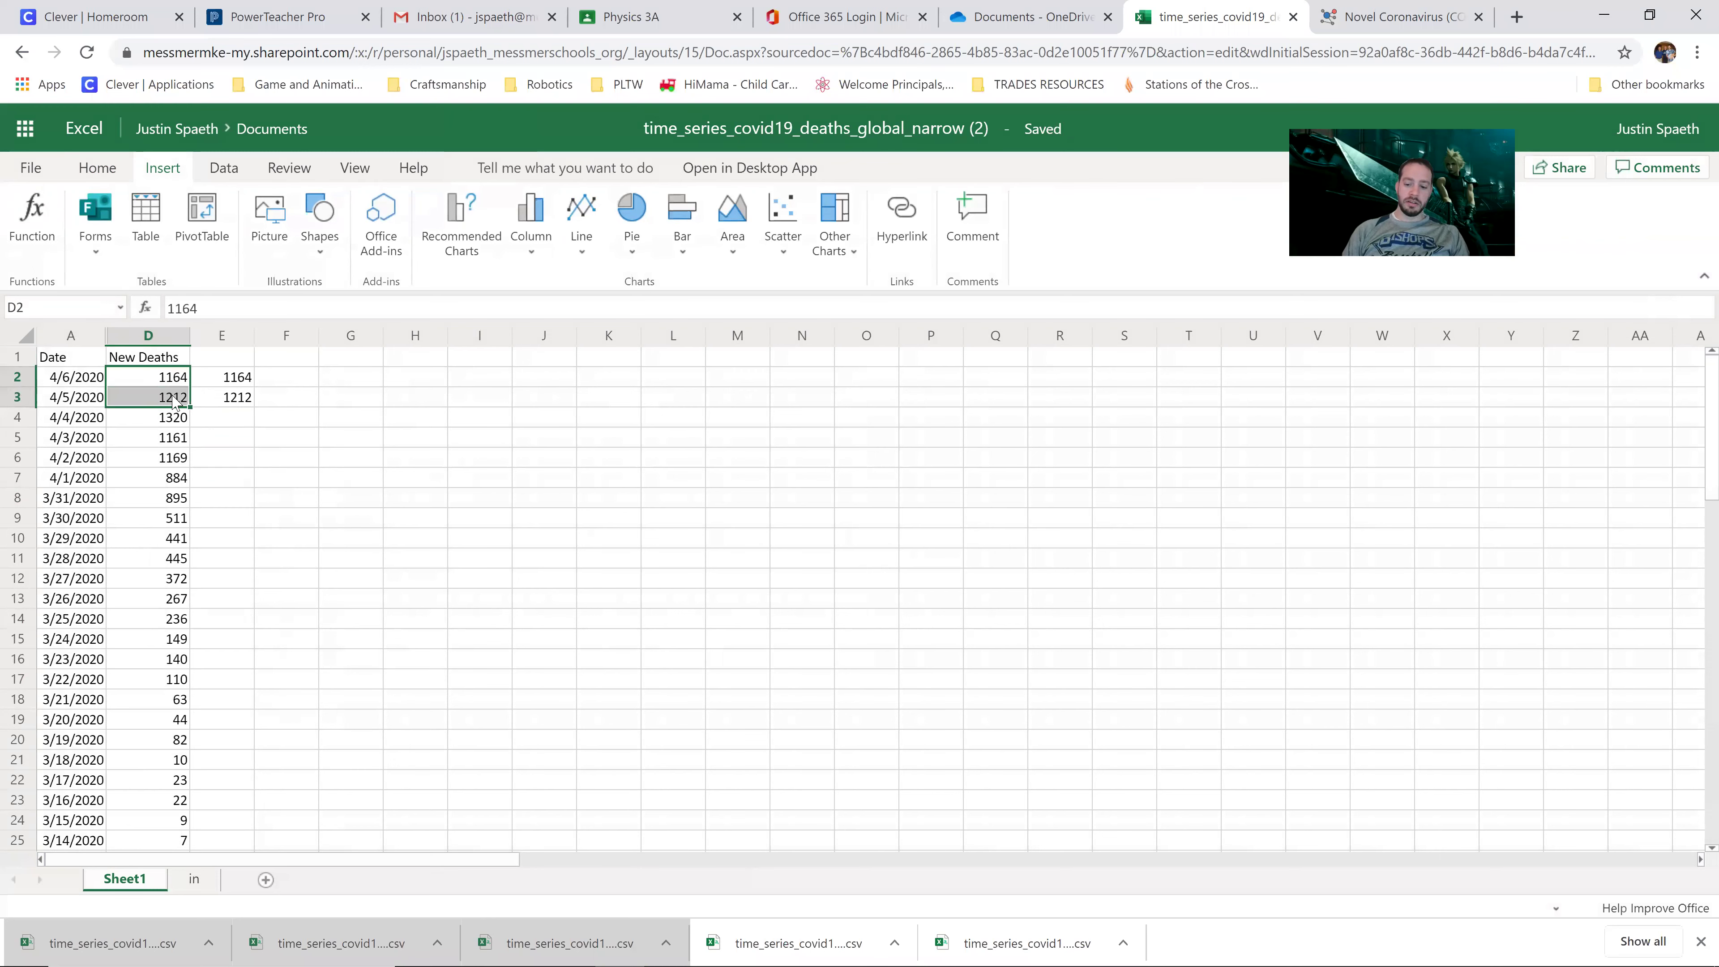
key(Delete)
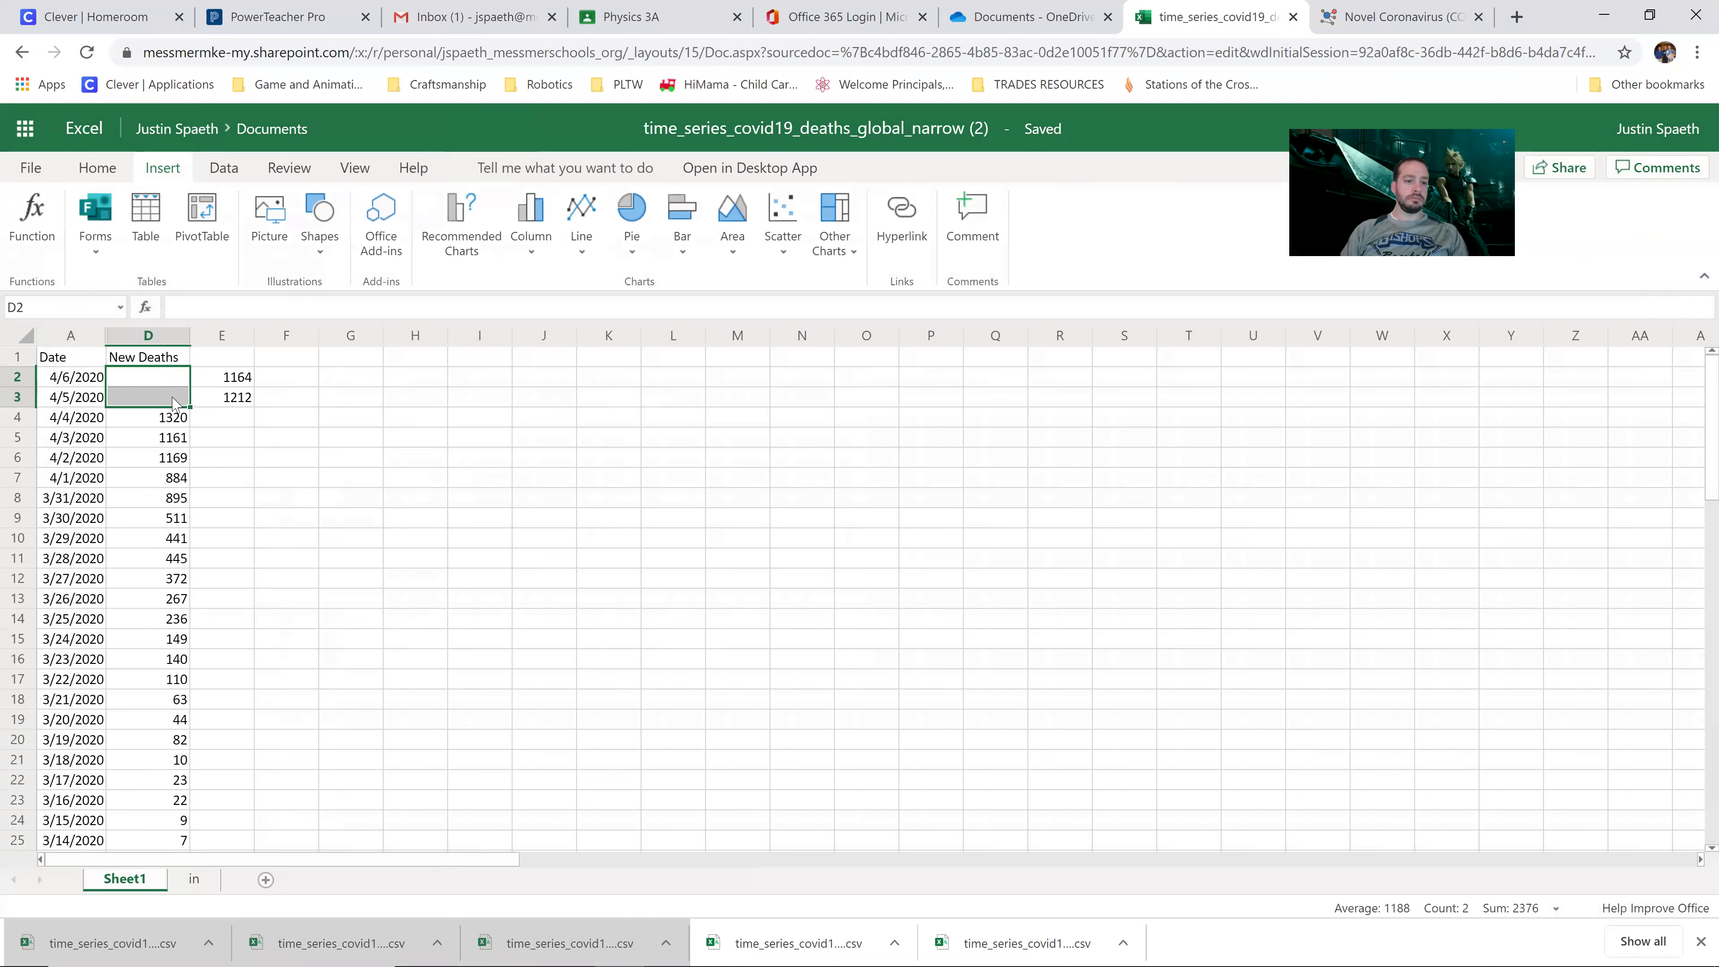
drag(81, 423, 168, 640)
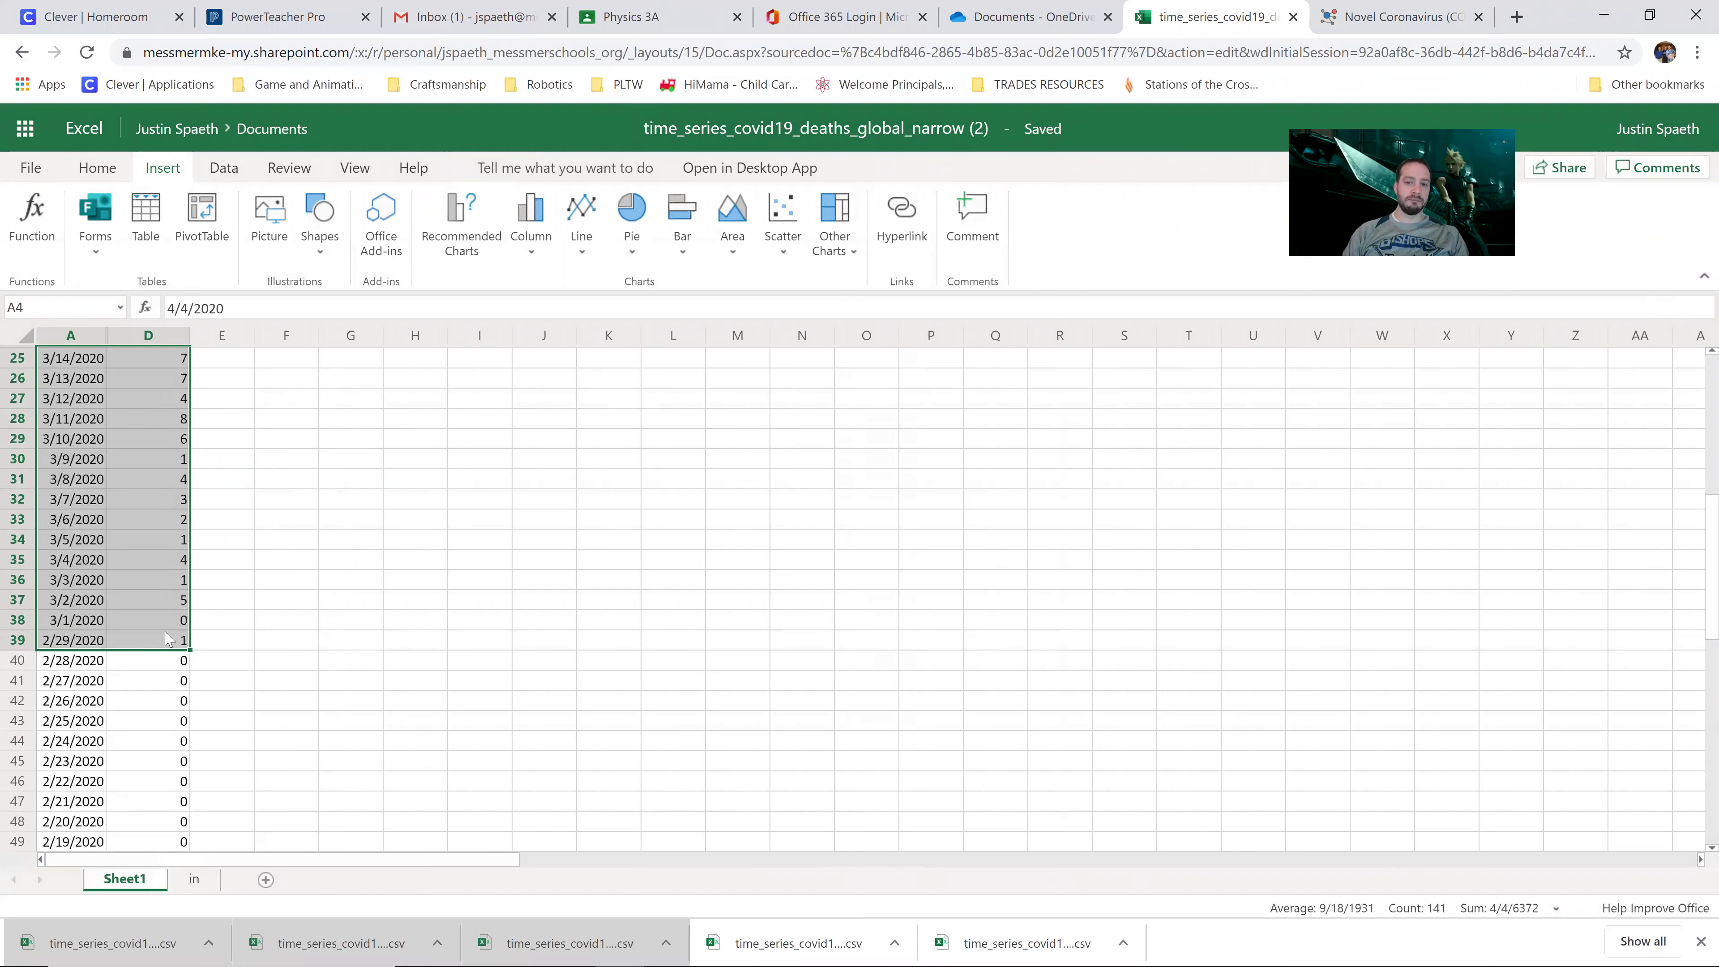
Step: Insert a 2-D line chart of daily new deaths and position it beside the data near the top
click(583, 206)
click(592, 326)
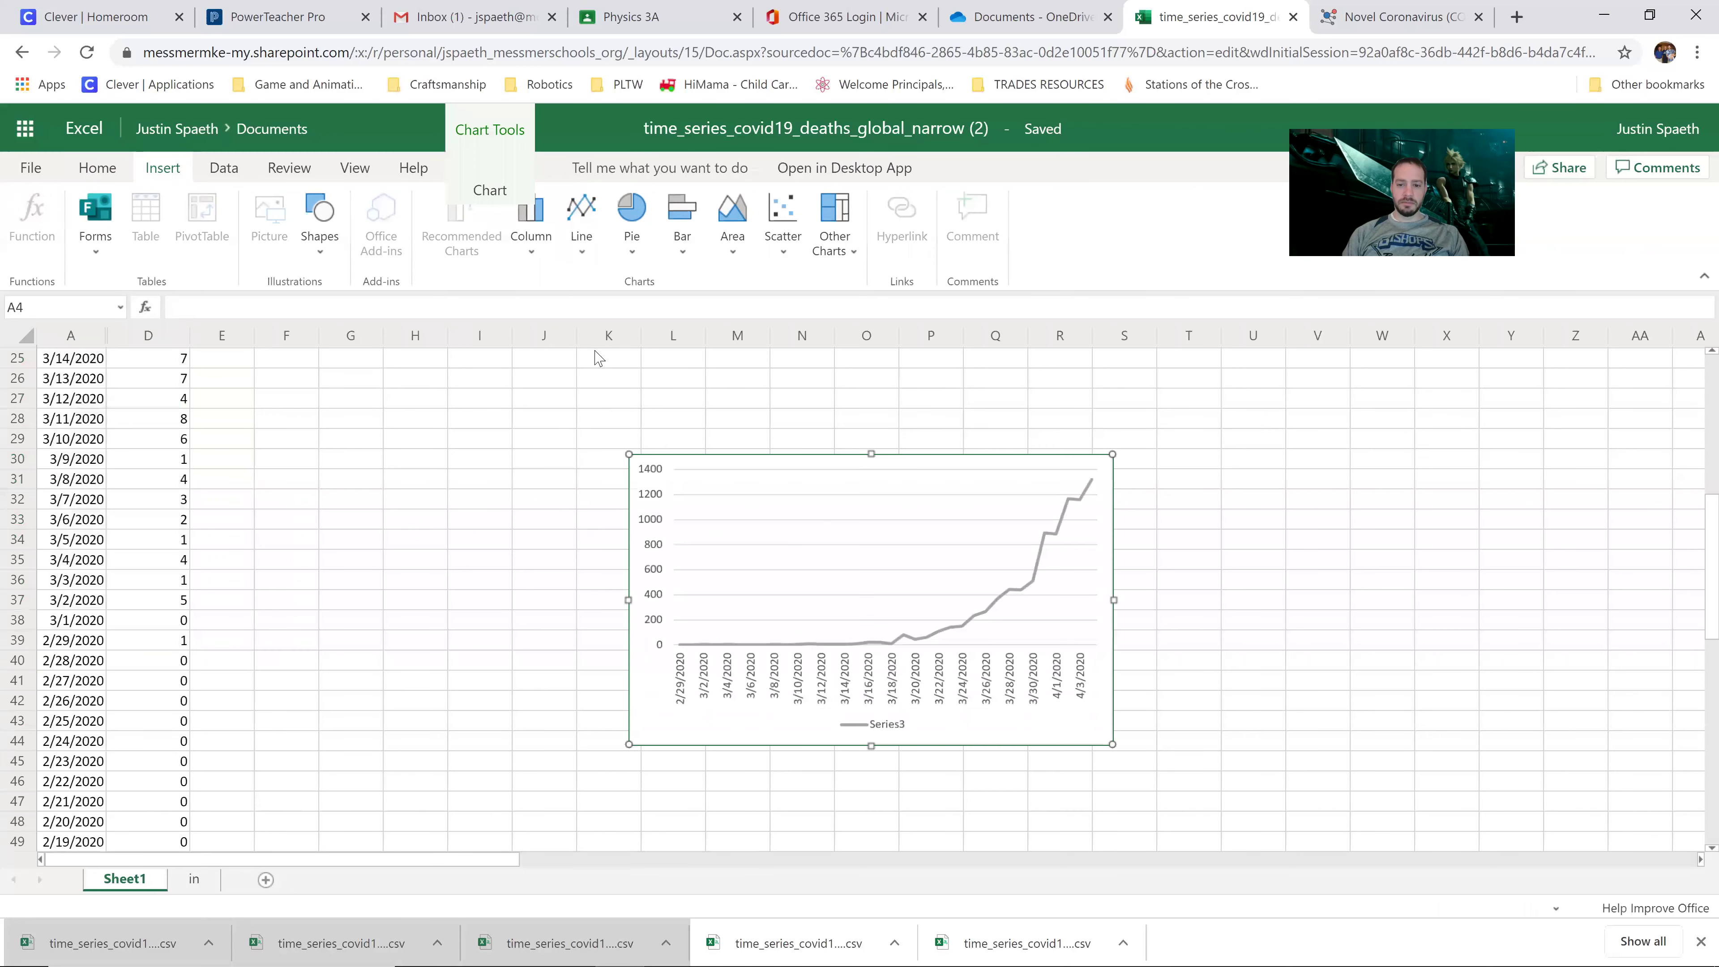
drag(1098, 733, 1021, 714)
scroll(596, 650, up, 8)
scroll(601, 637, down, 8)
drag(771, 434, 648, 377)
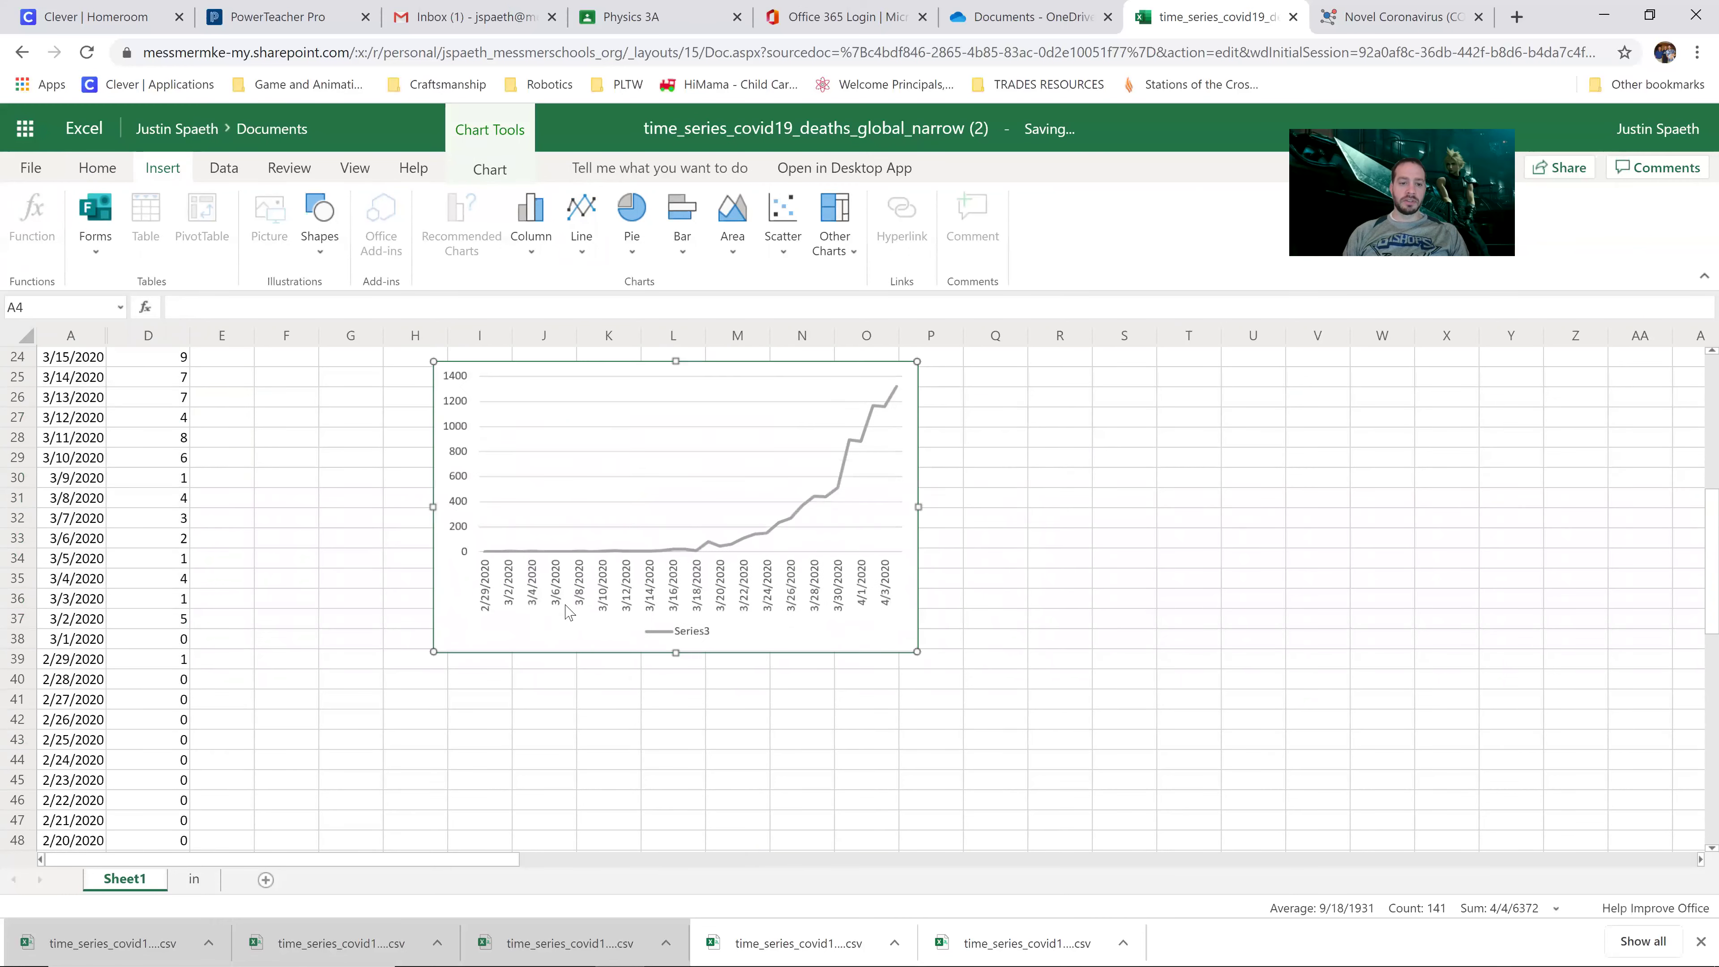
scroll(567, 613, up, 6)
click(582, 606)
scroll(448, 445, up, 2)
drag(599, 552, 631, 537)
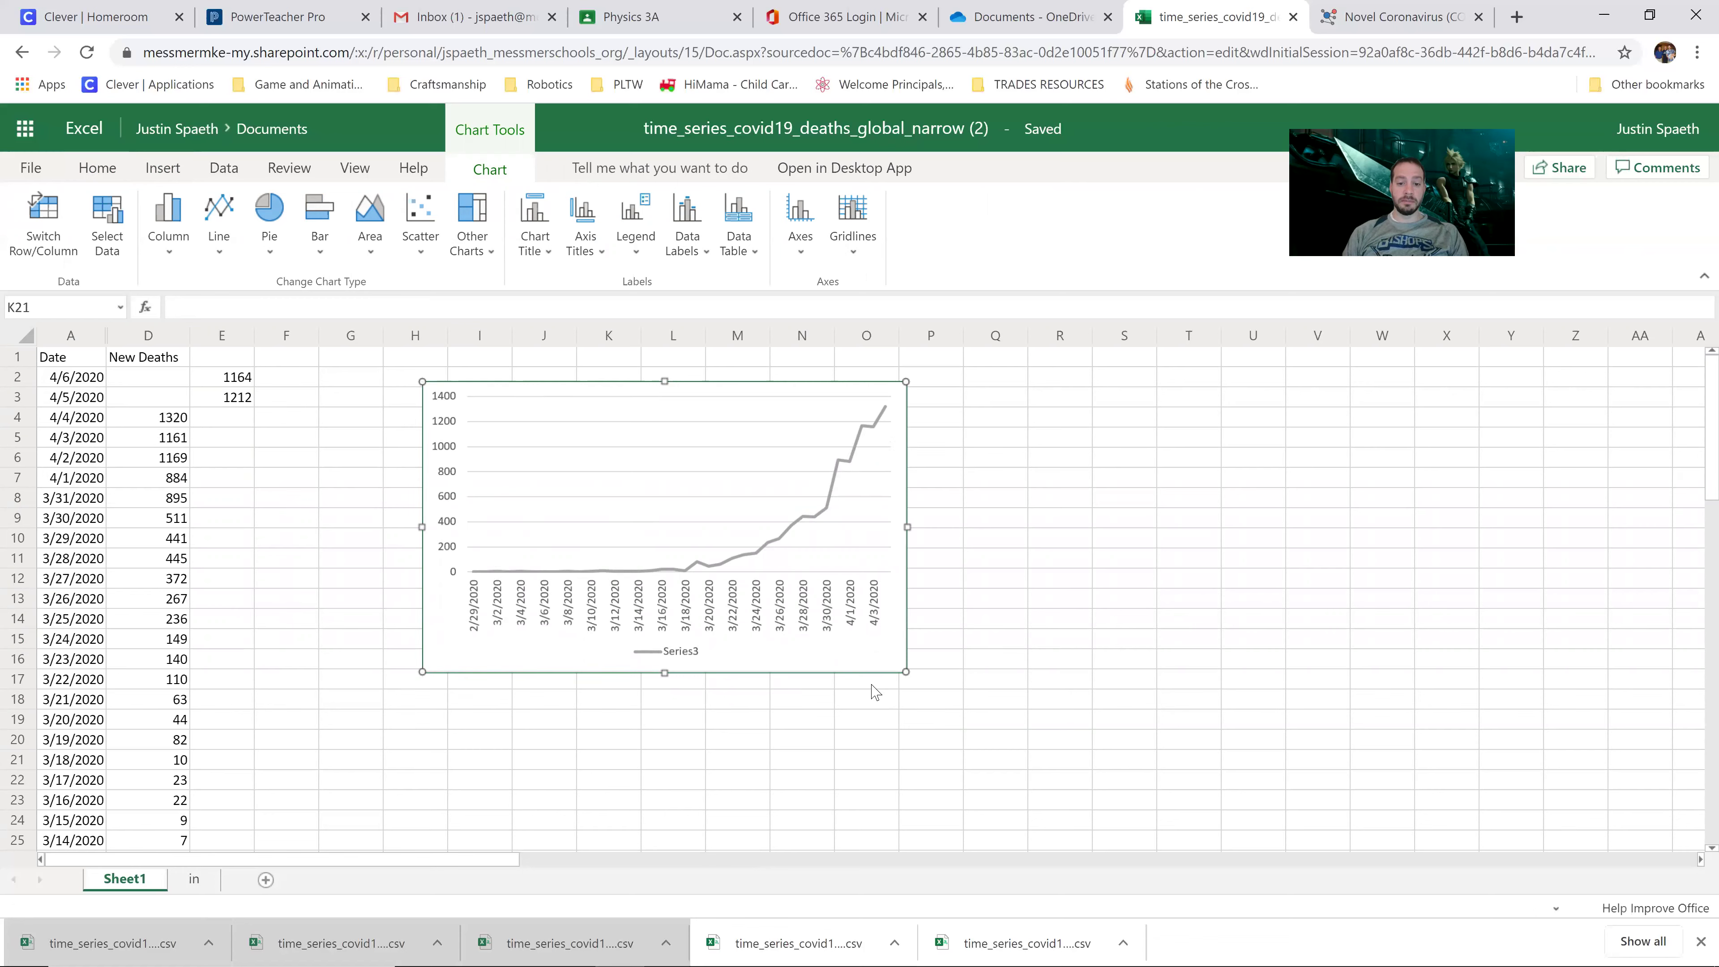
click(1016, 734)
click(823, 514)
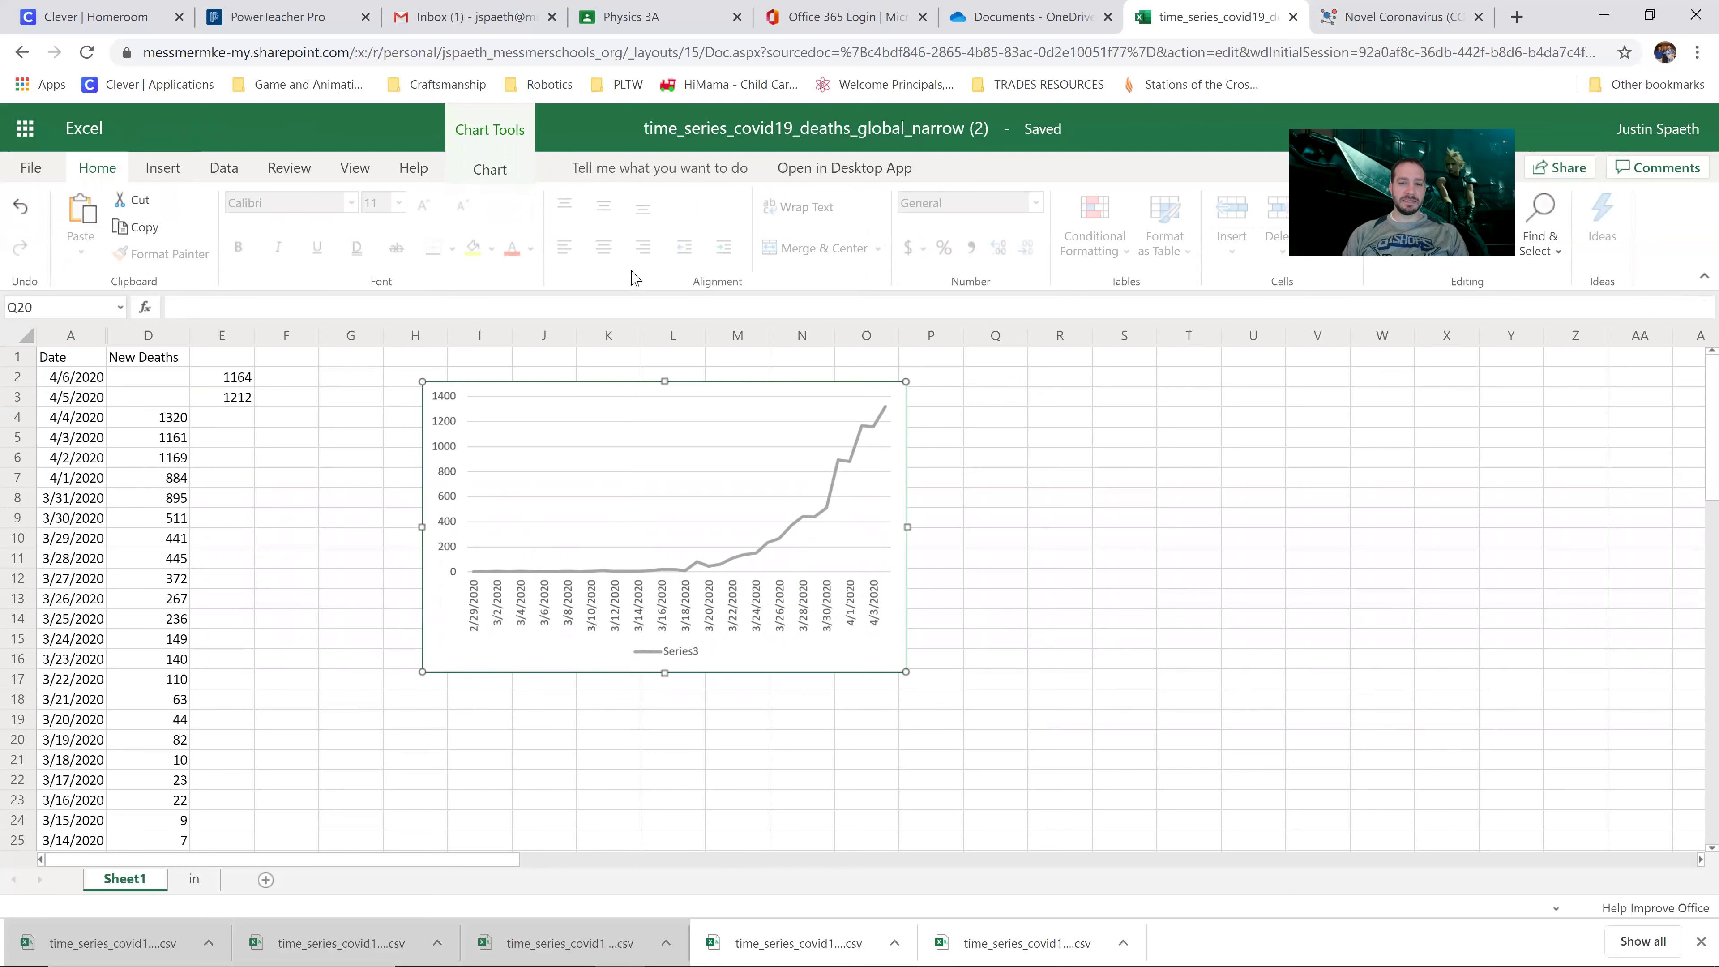
click(683, 176)
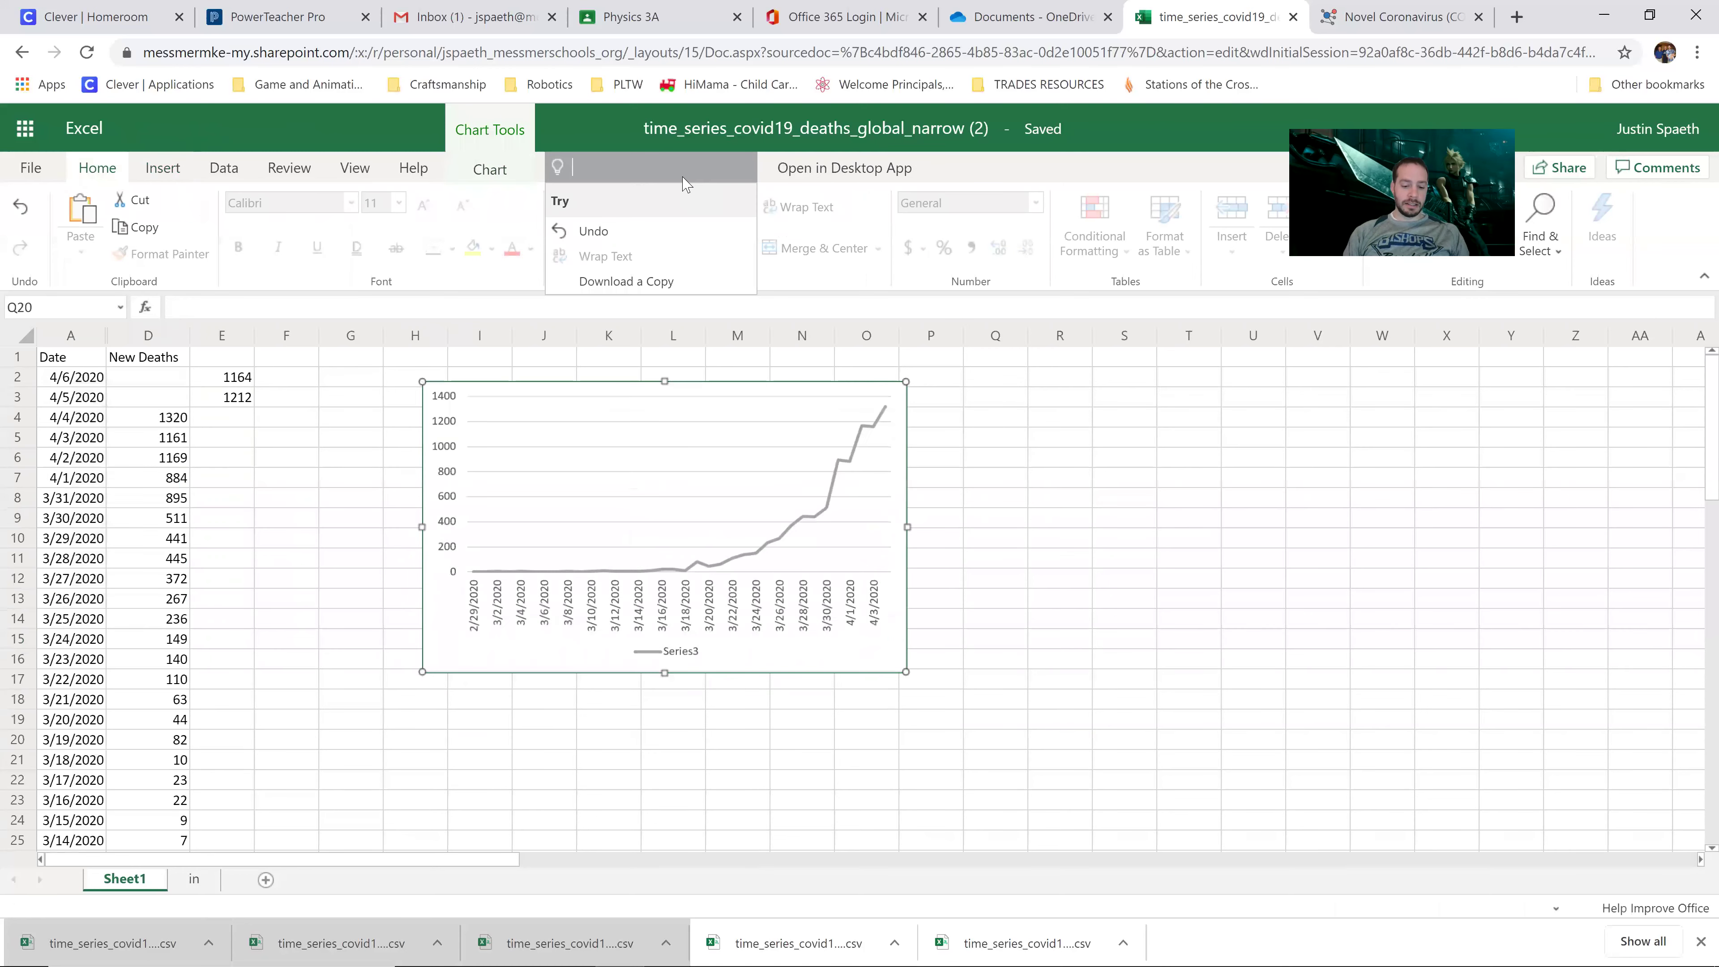
text(trendline)
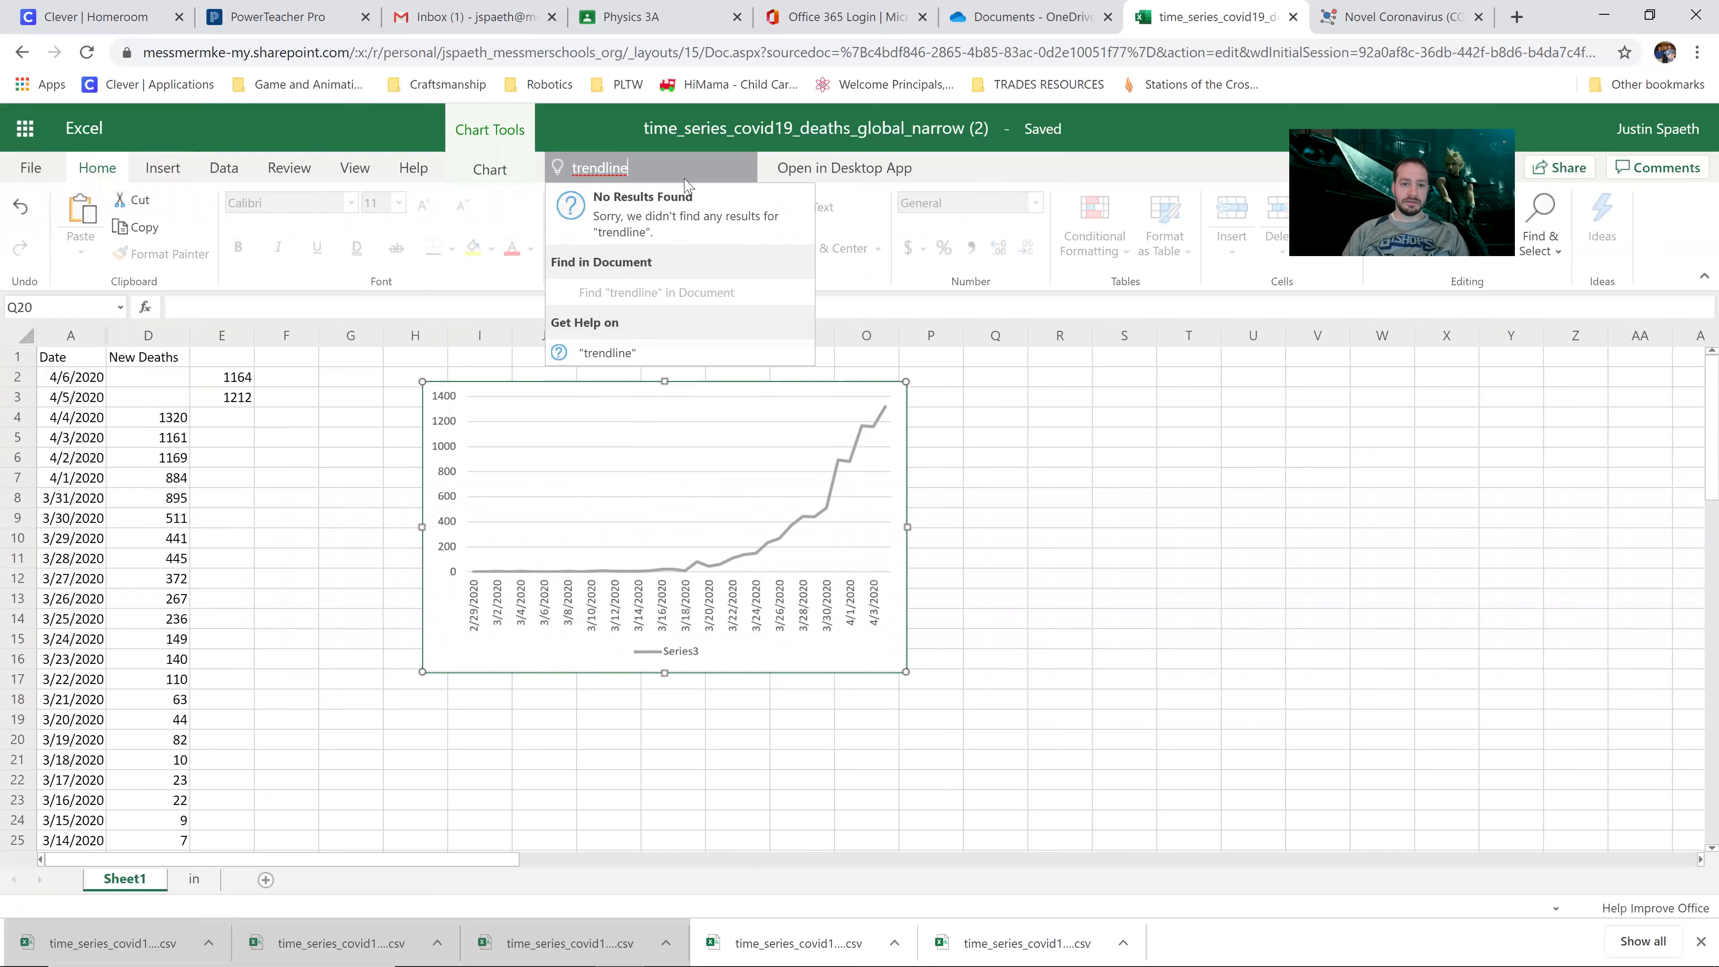
key(BackSpace)
key(BackSpace)
key(BackSpace)
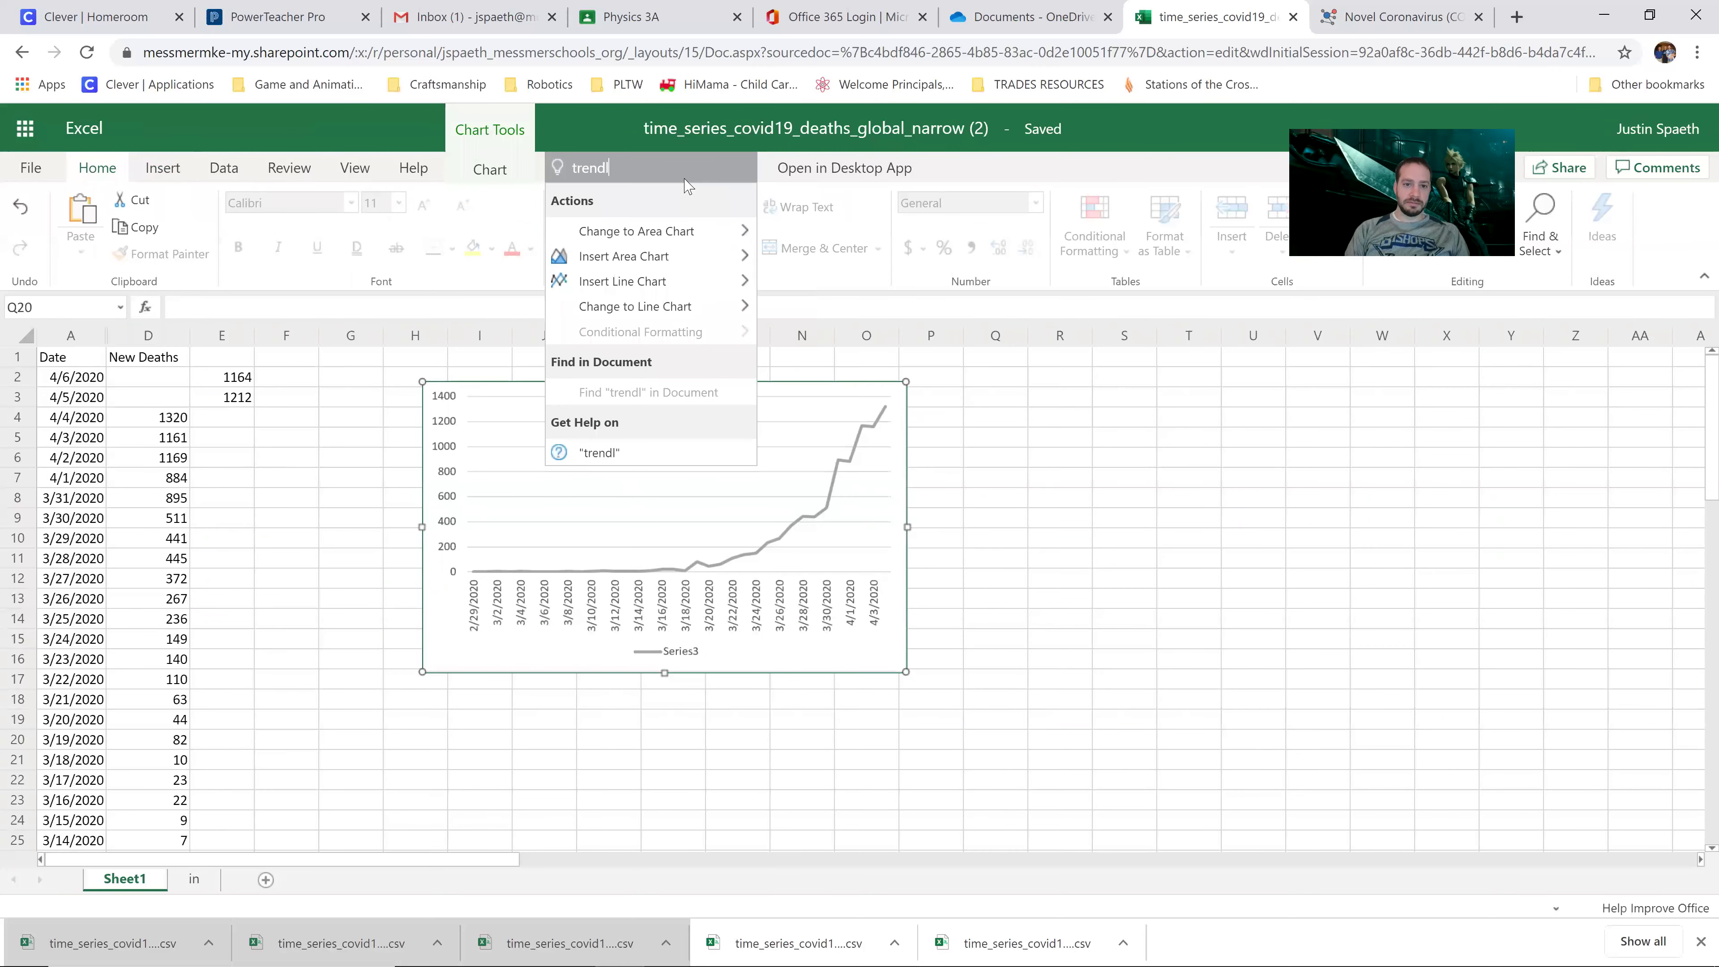
key(BackSpace)
key(BackSpace)
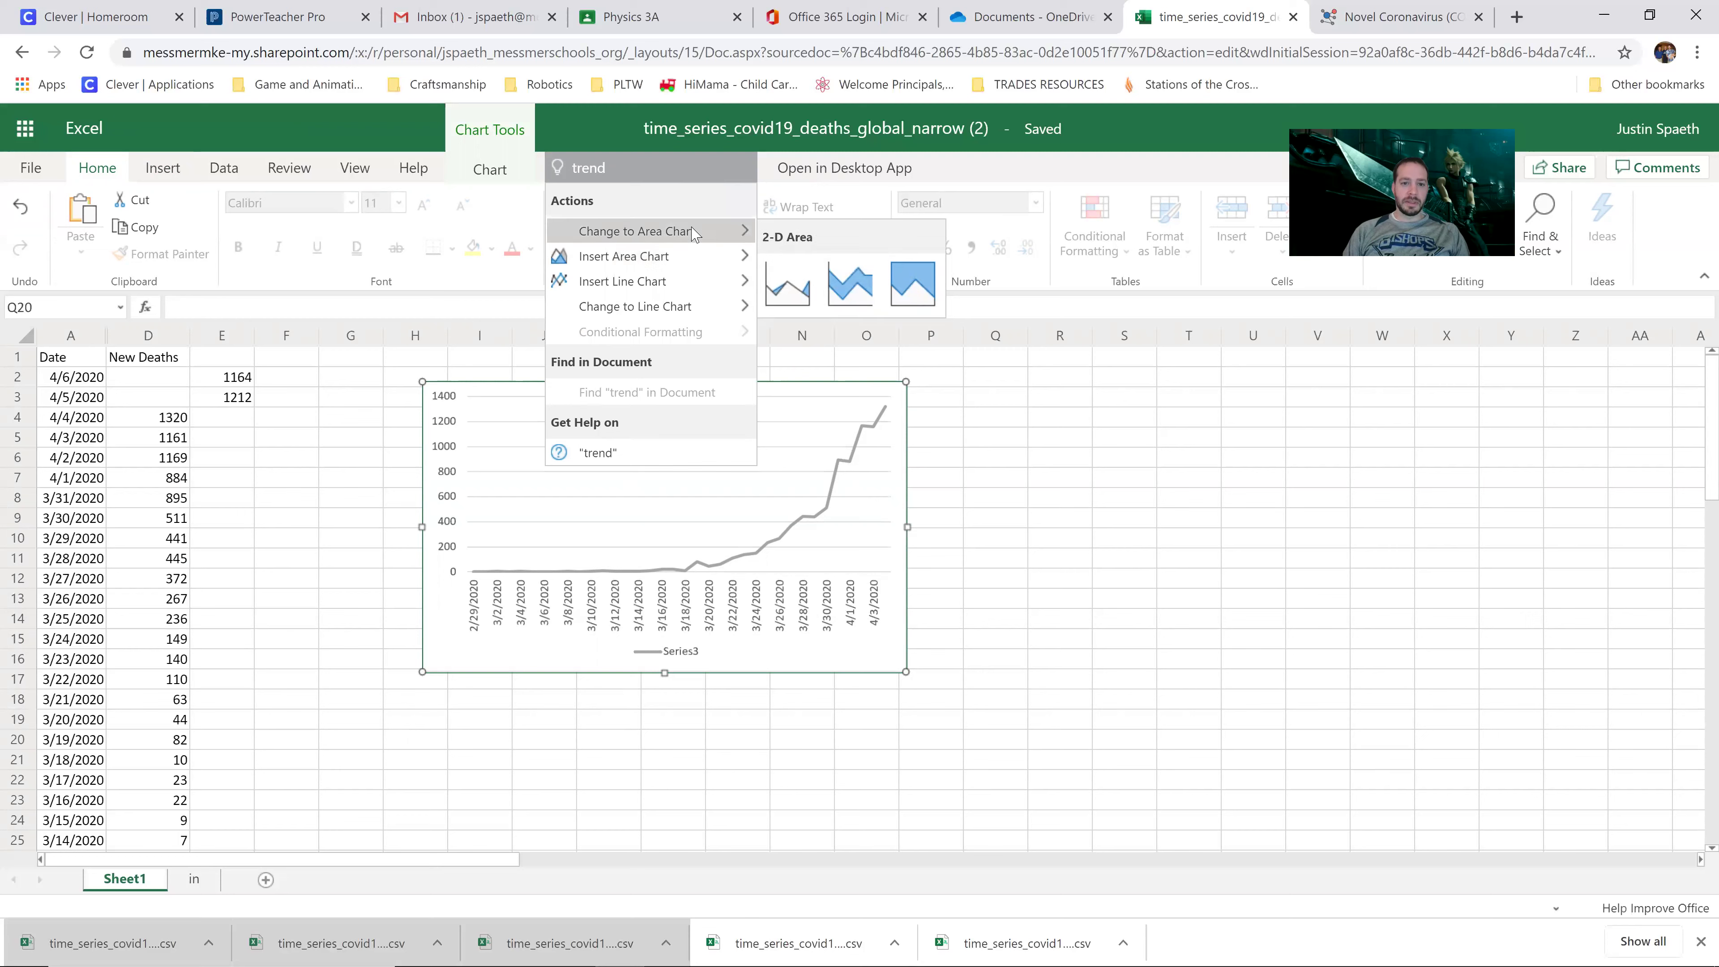
mouse_move(702, 290)
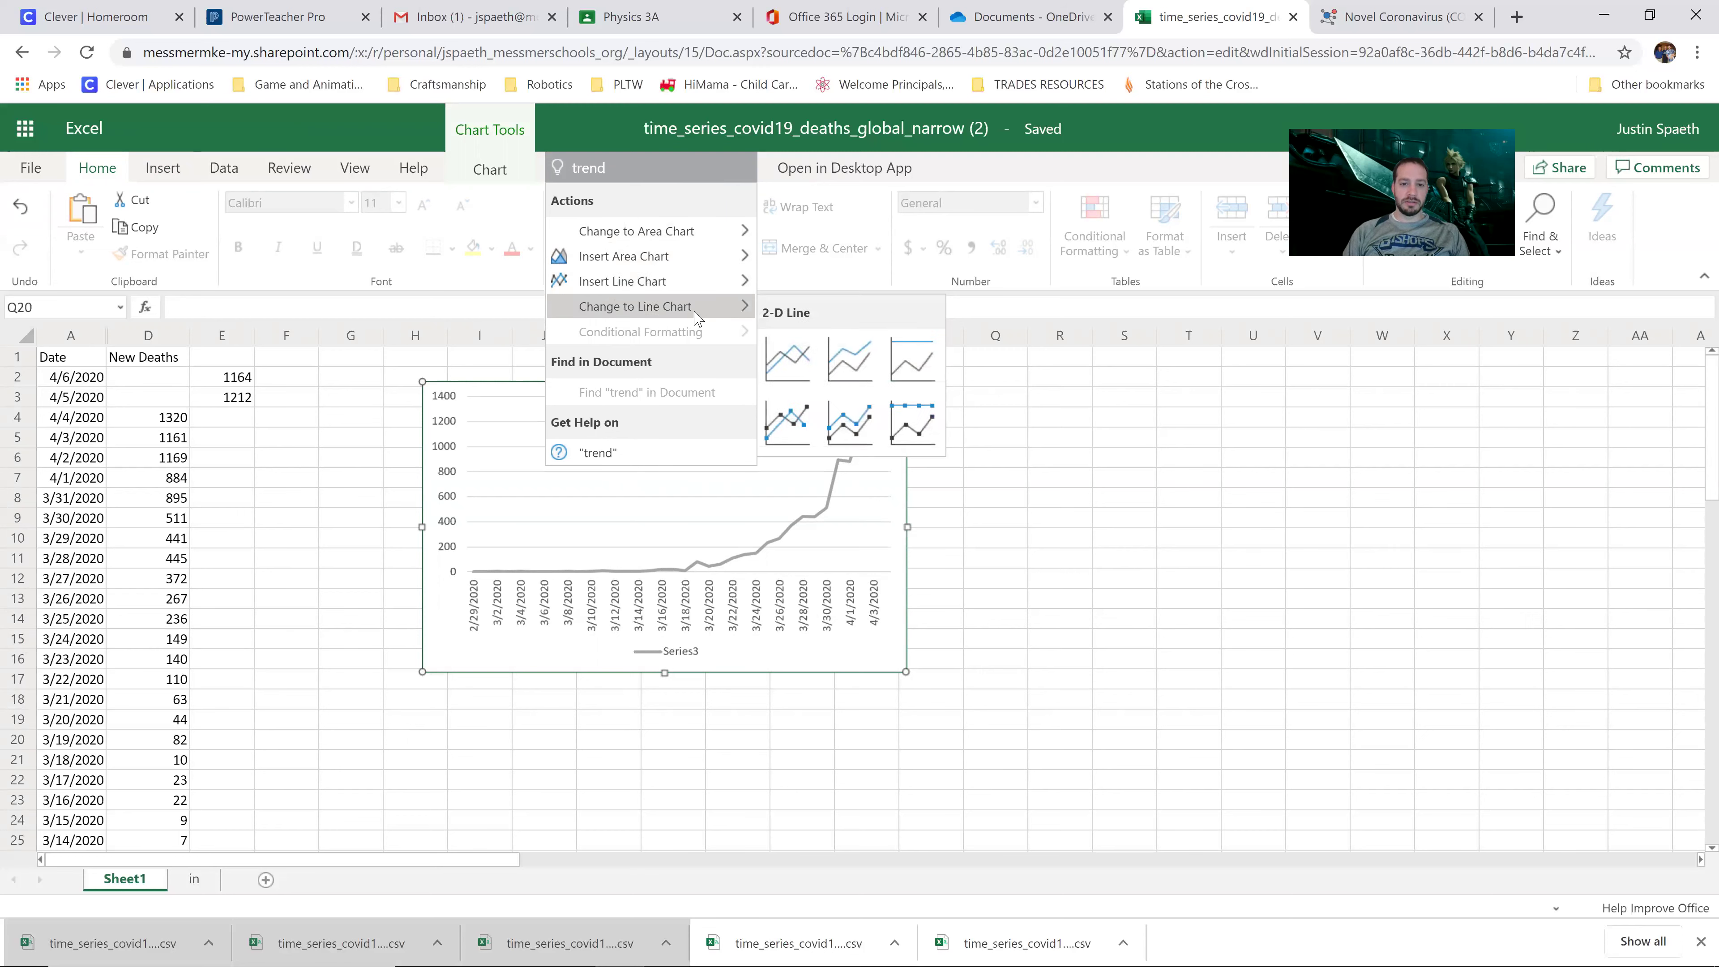
key(Escape)
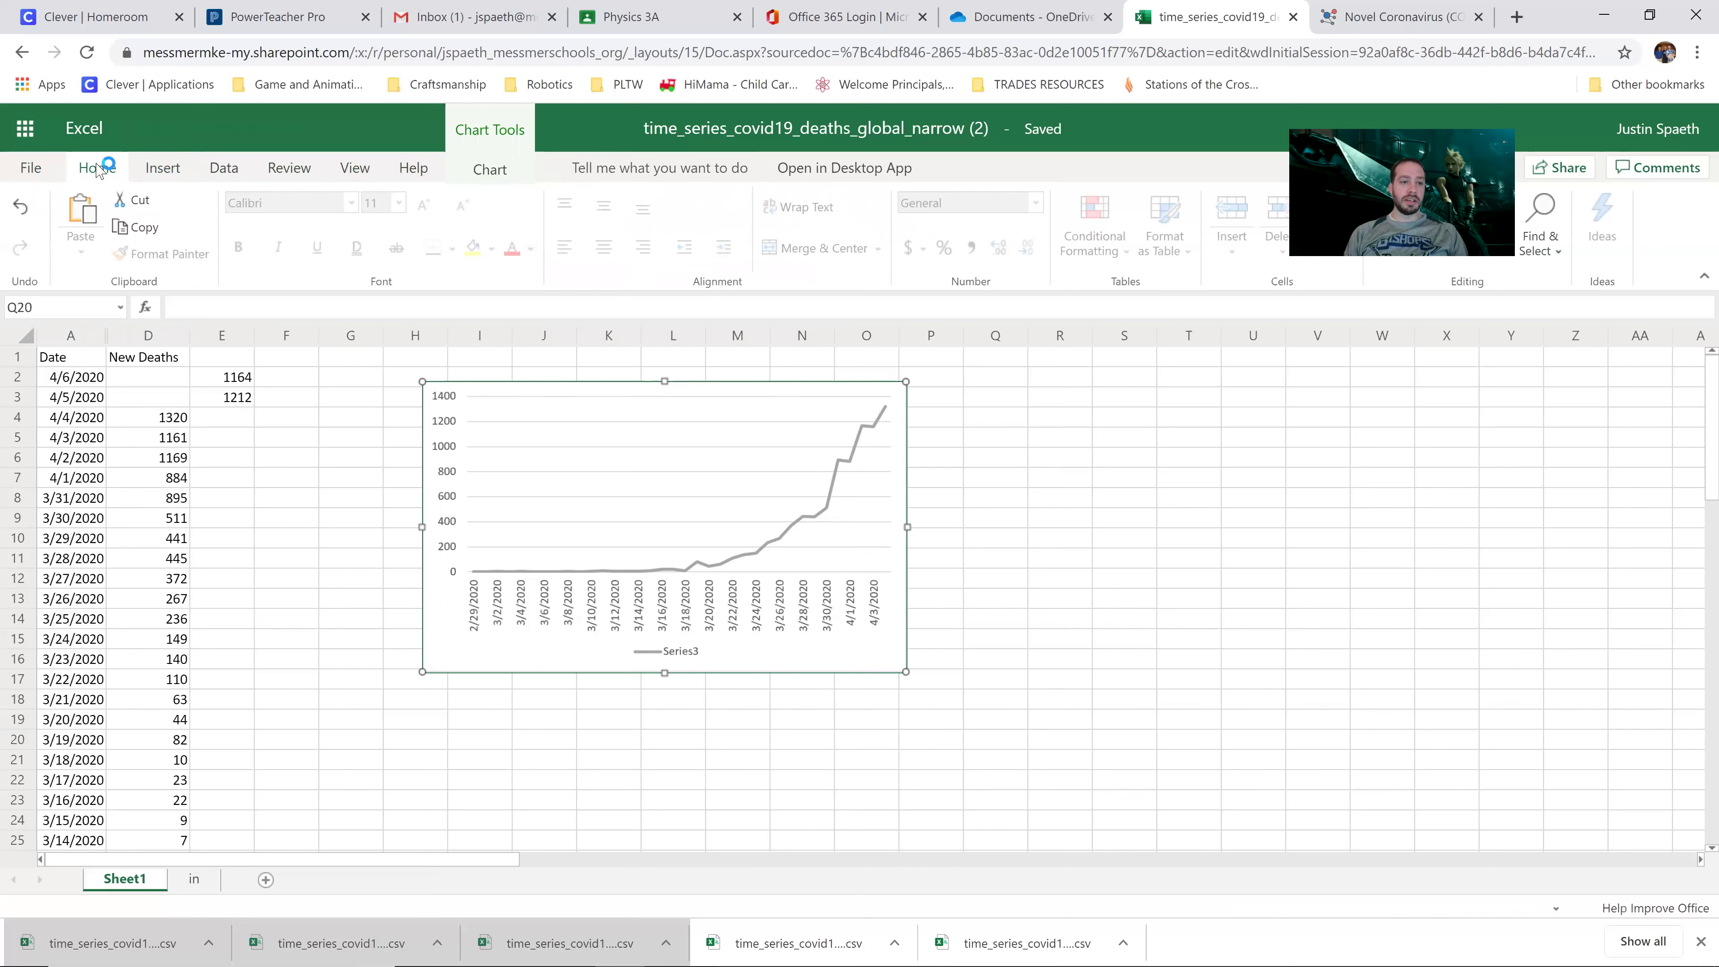
click(175, 170)
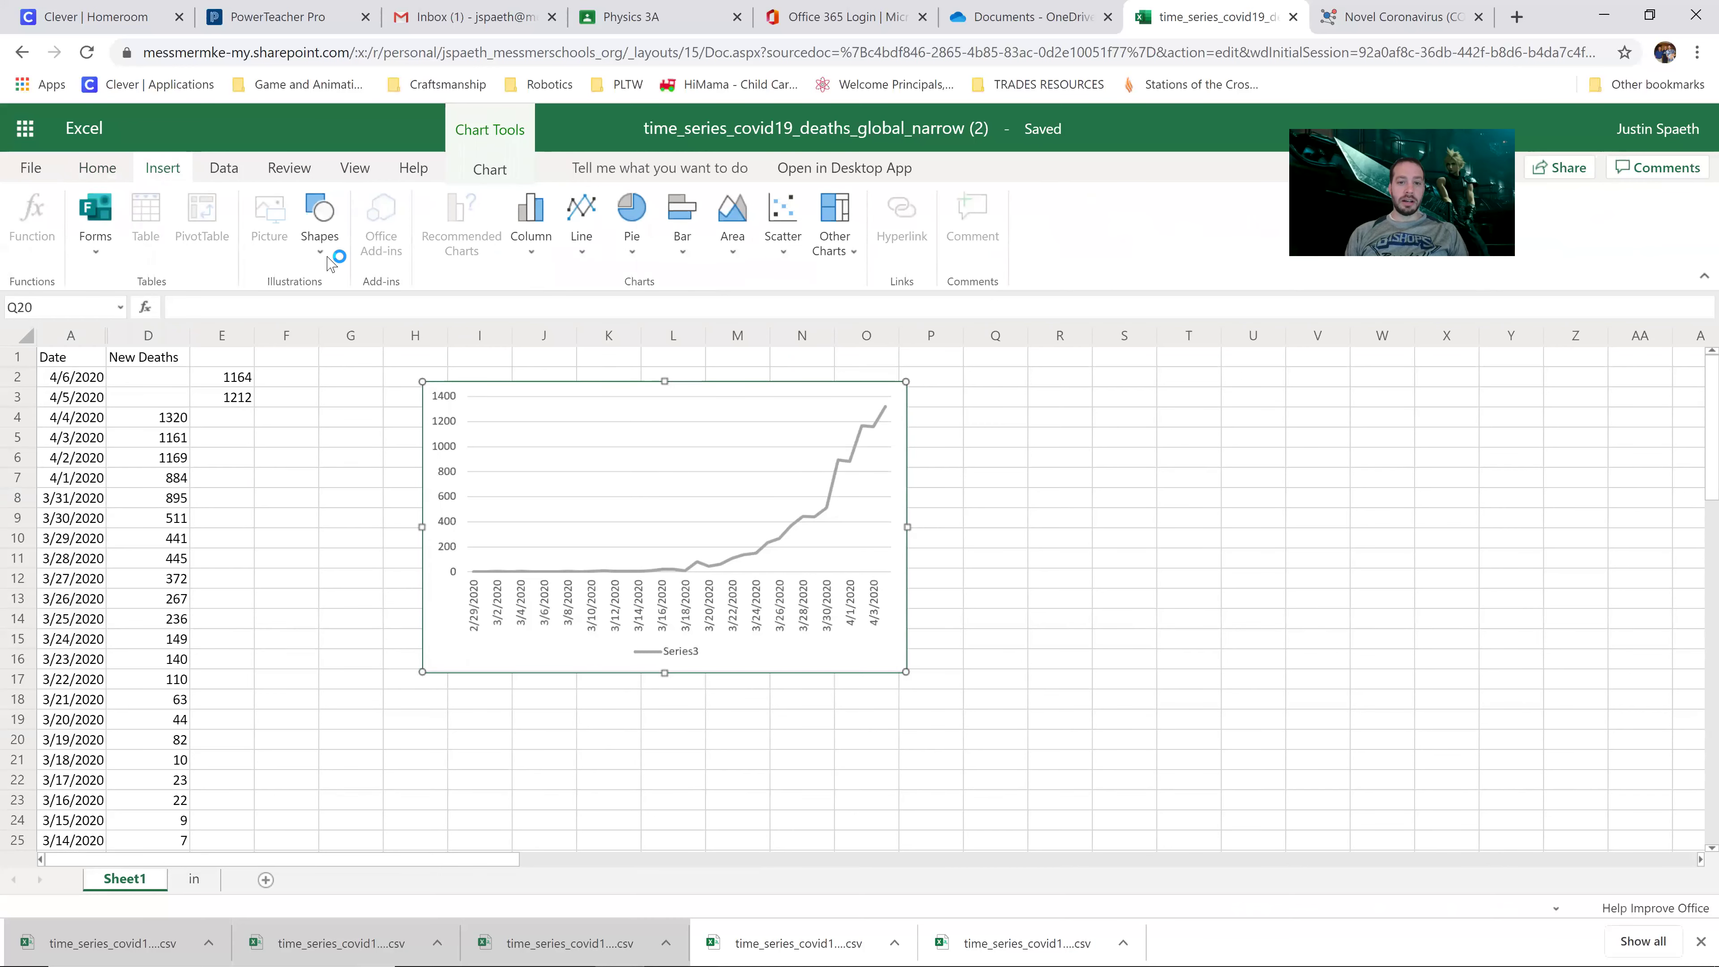
right_click(793, 544)
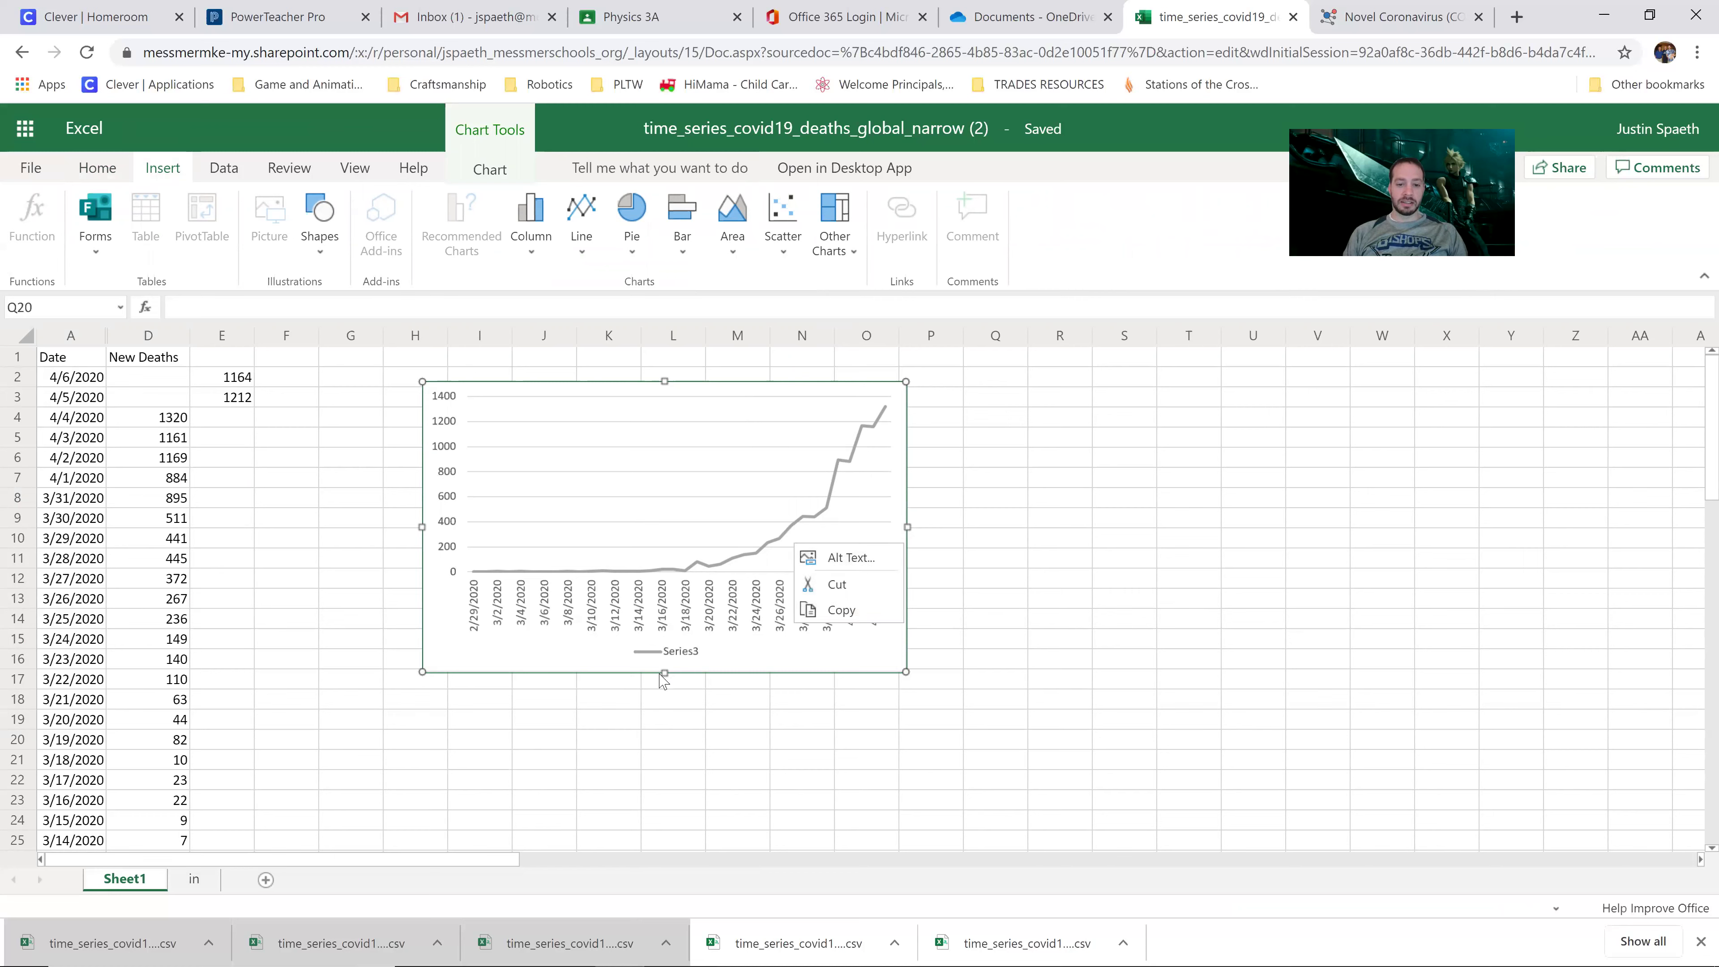
key(Escape)
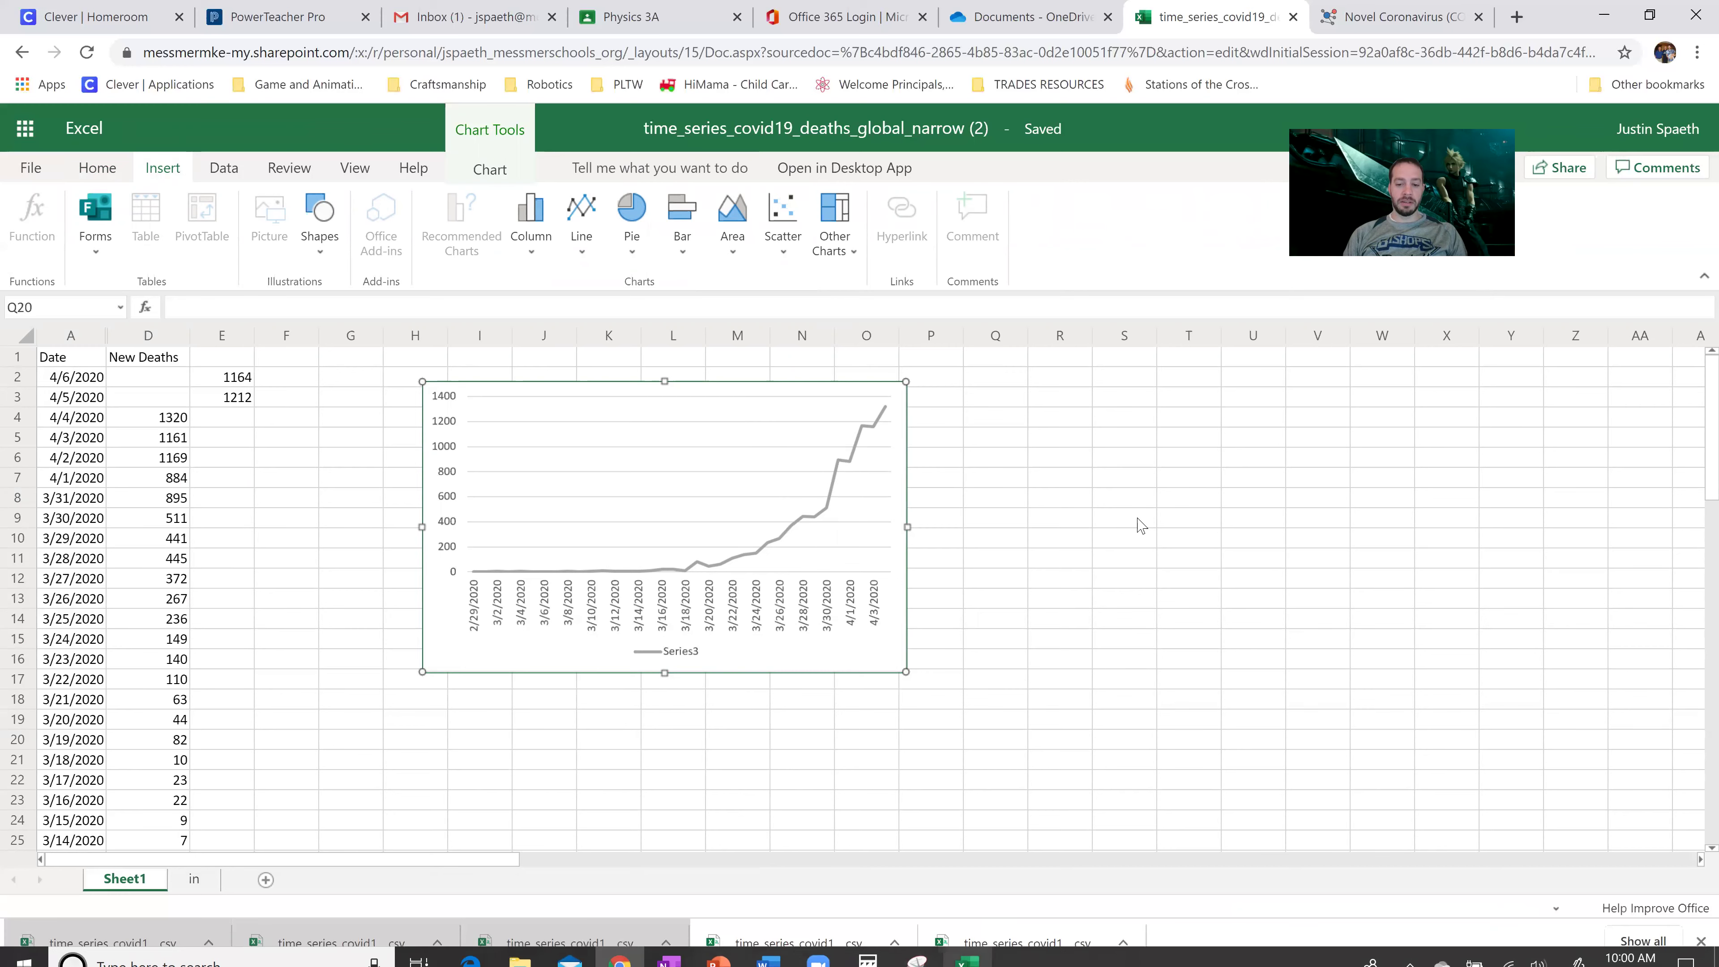
click(1060, 457)
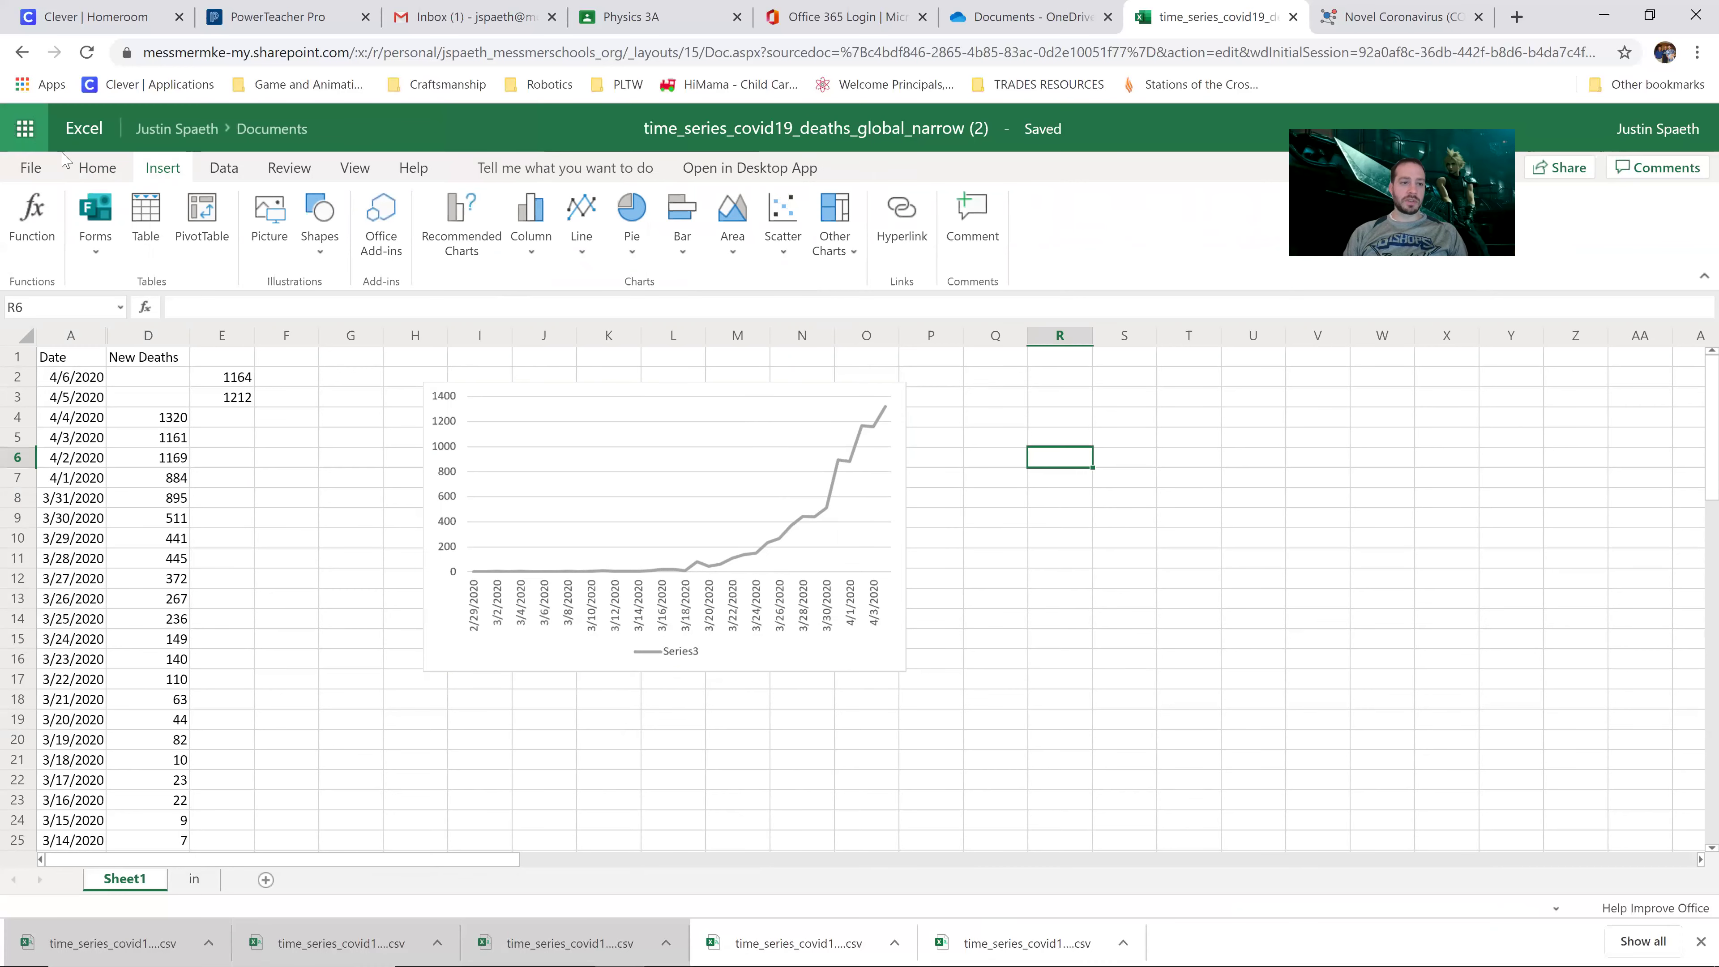
Step: Close the Excel Online workbook and the HDX Novel Coronavirus tab, returning to OneDrive's file list
click(30, 170)
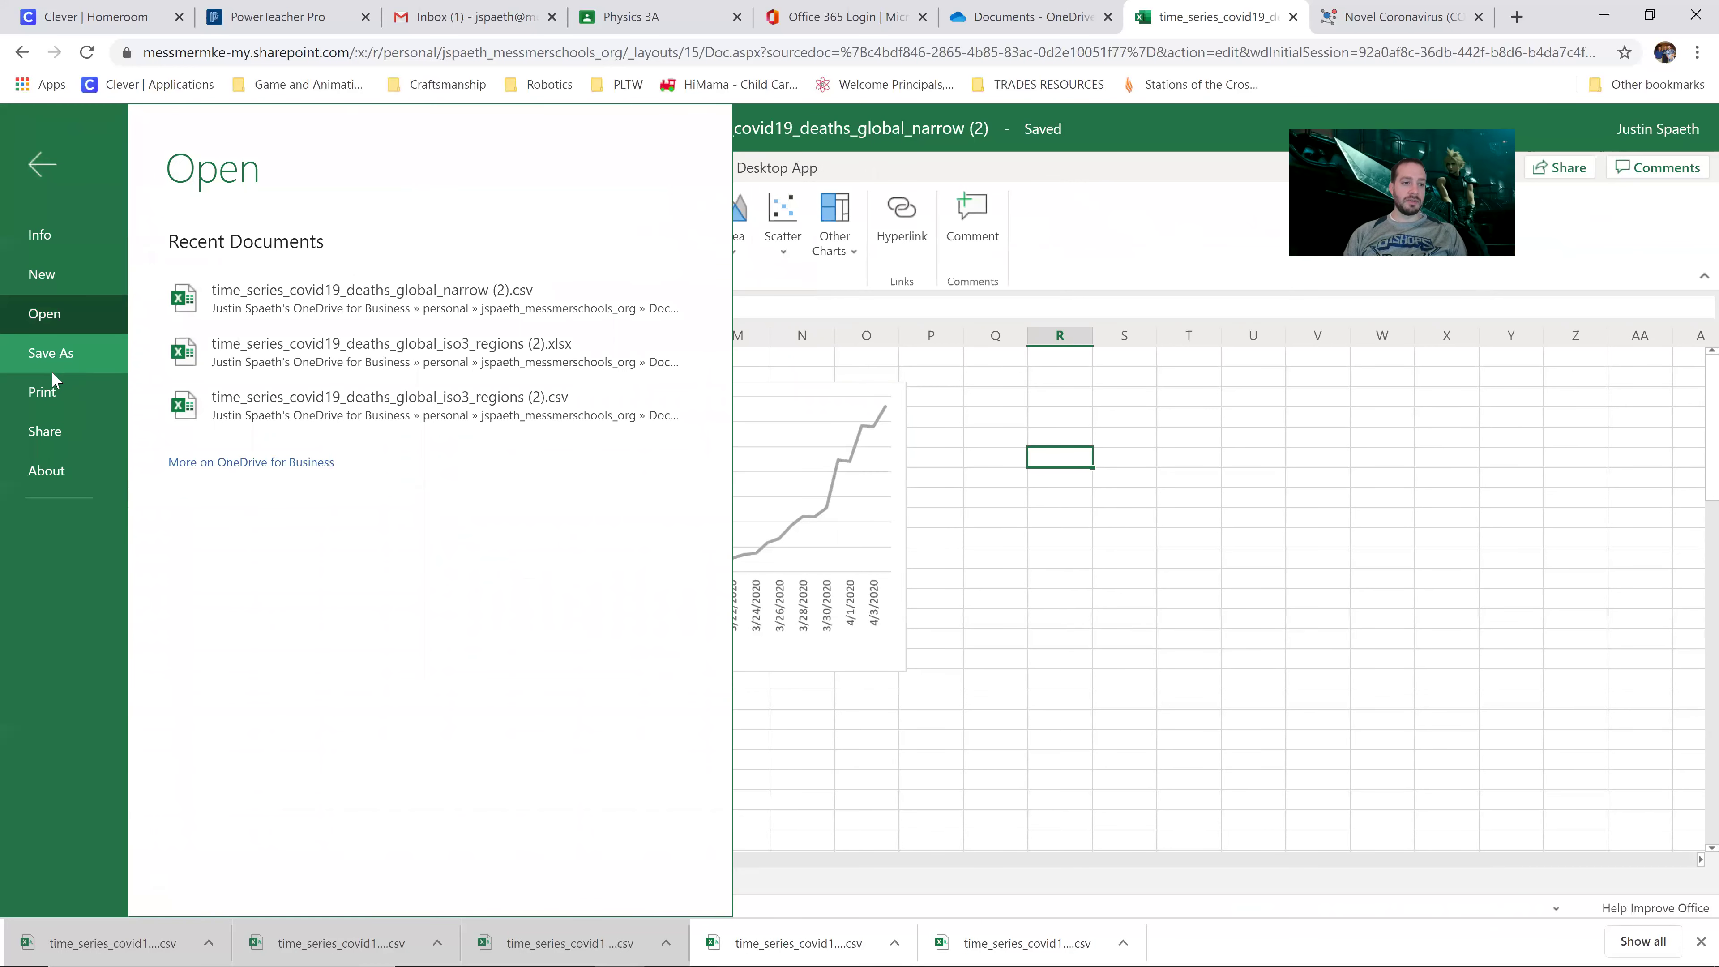
click(1062, 572)
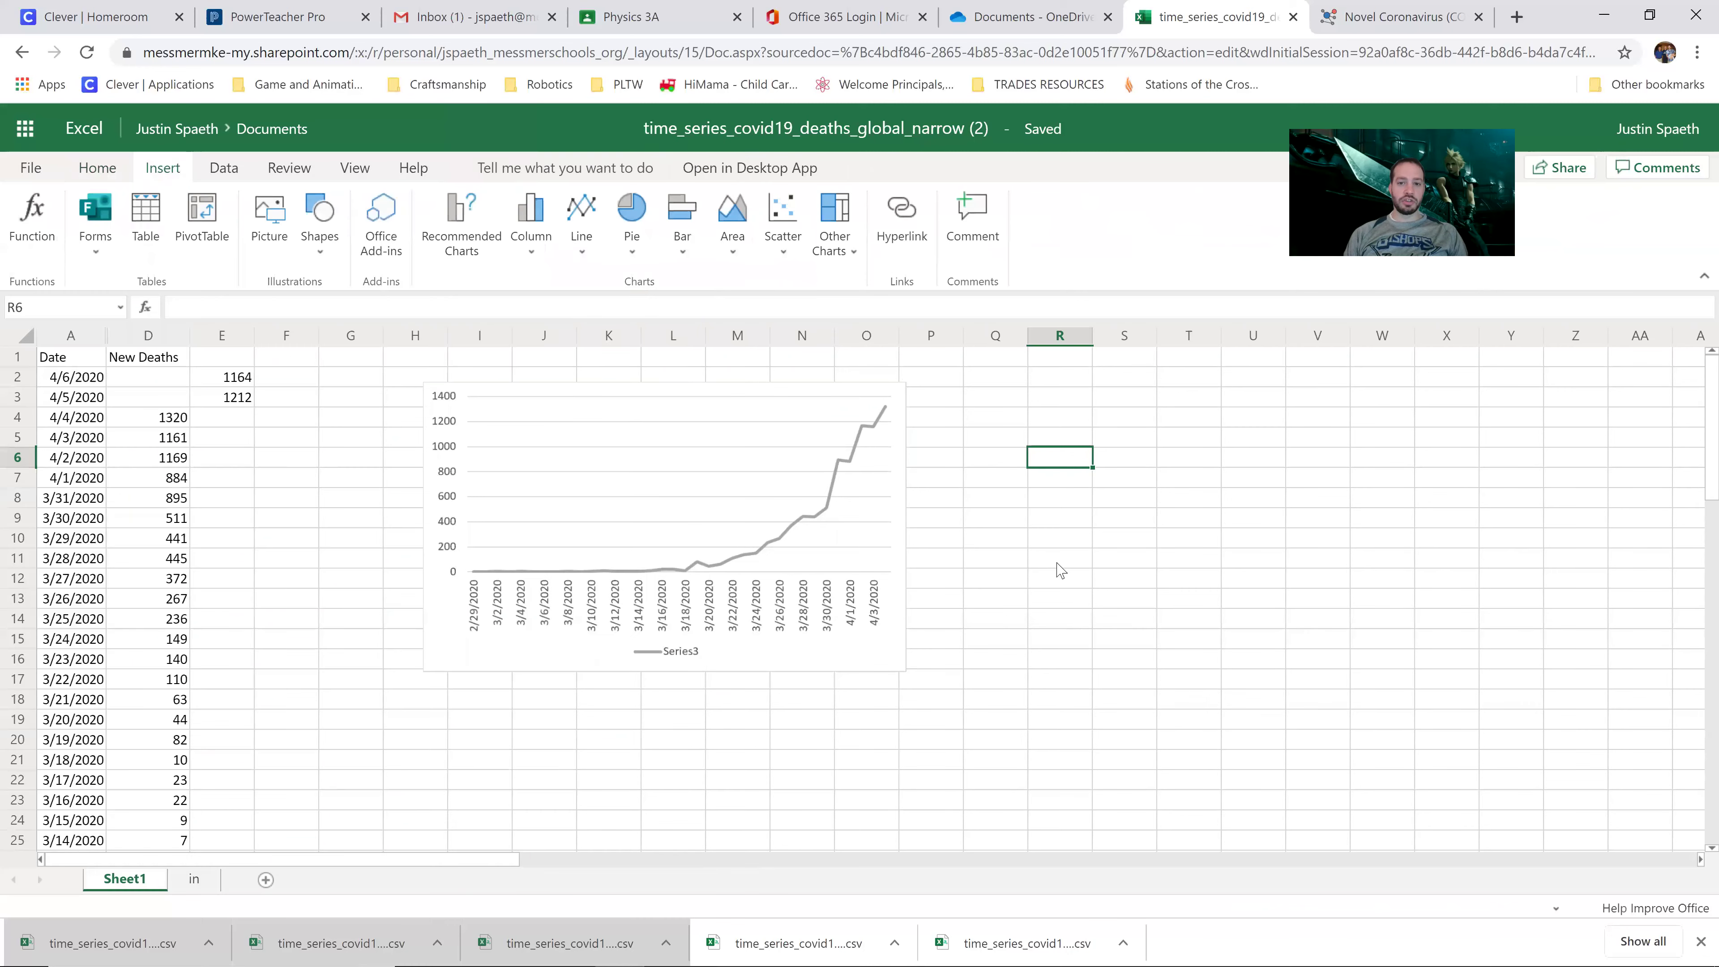
click(1293, 17)
click(1233, 13)
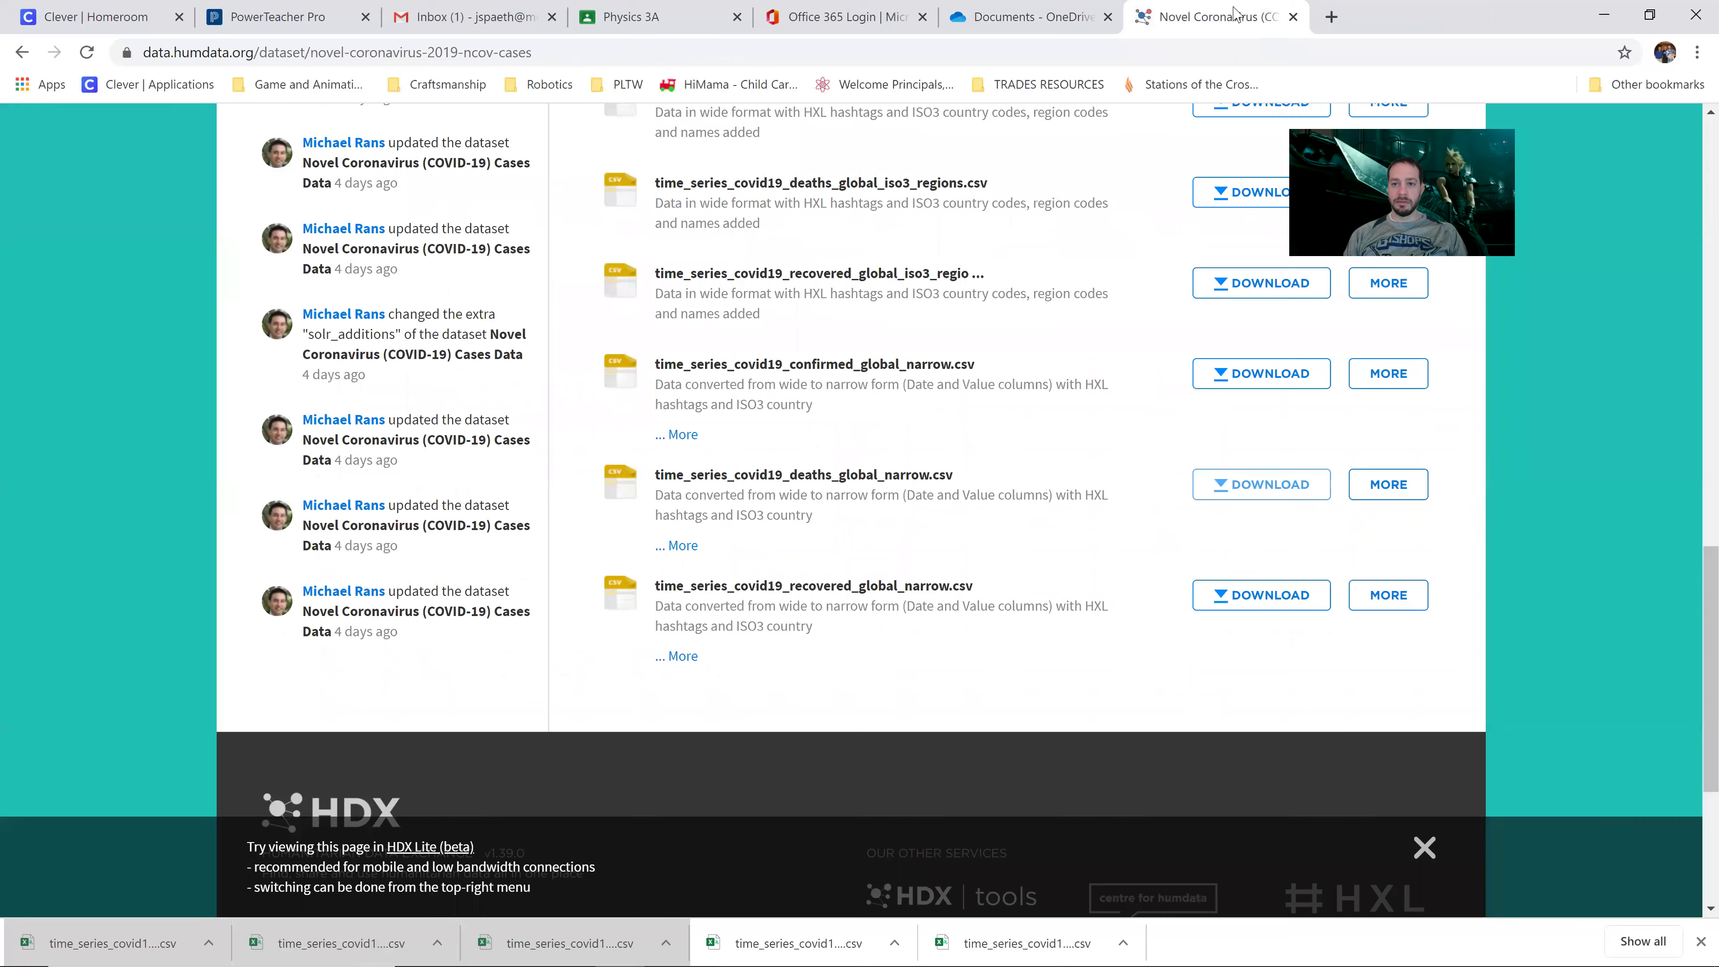
click(1293, 17)
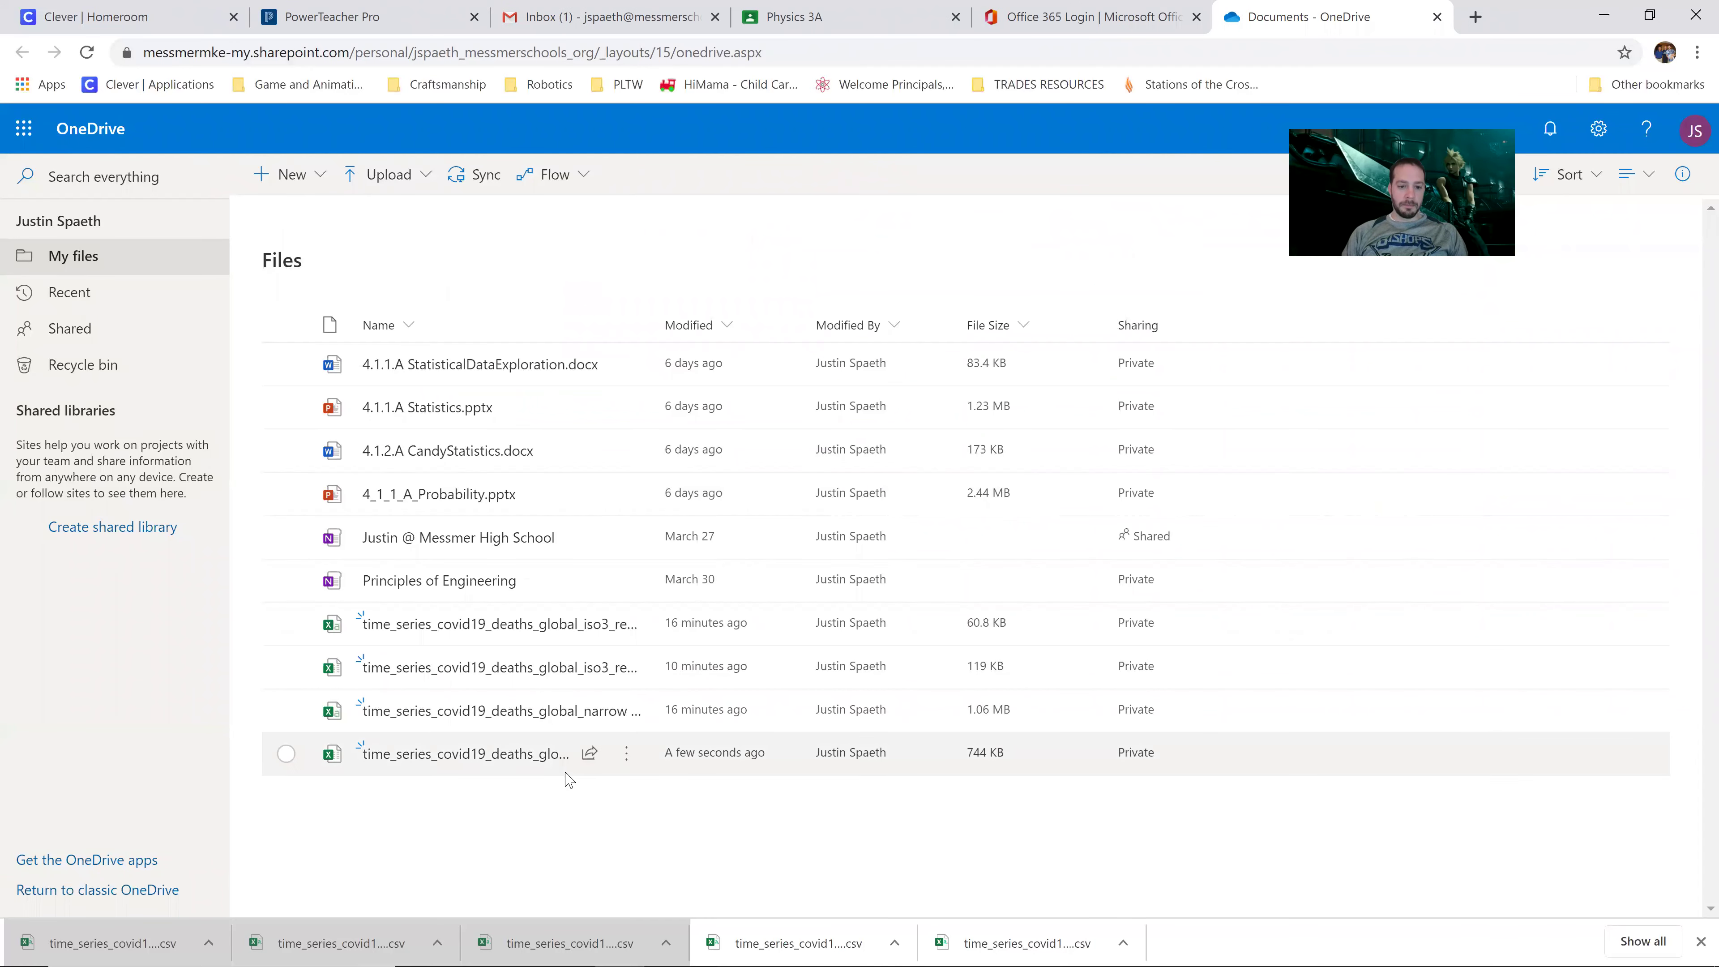
Step: Download the newest narrow deaths workbook as an xlsx to the desktop and open it
click(545, 772)
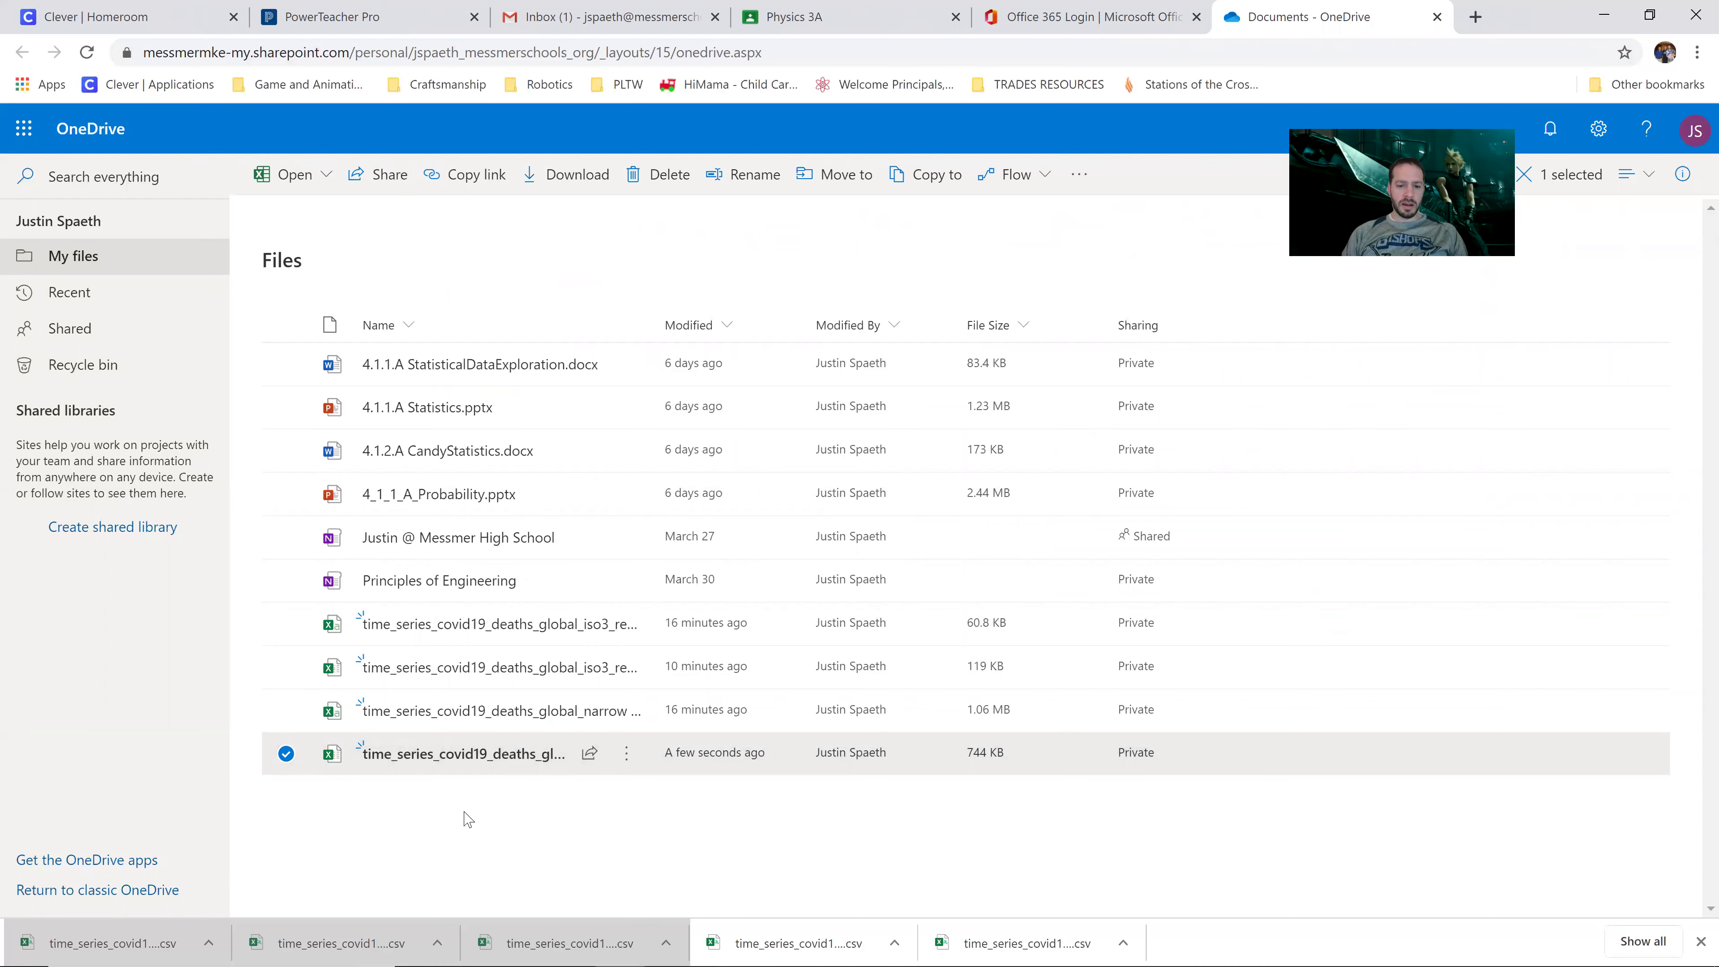
click(466, 829)
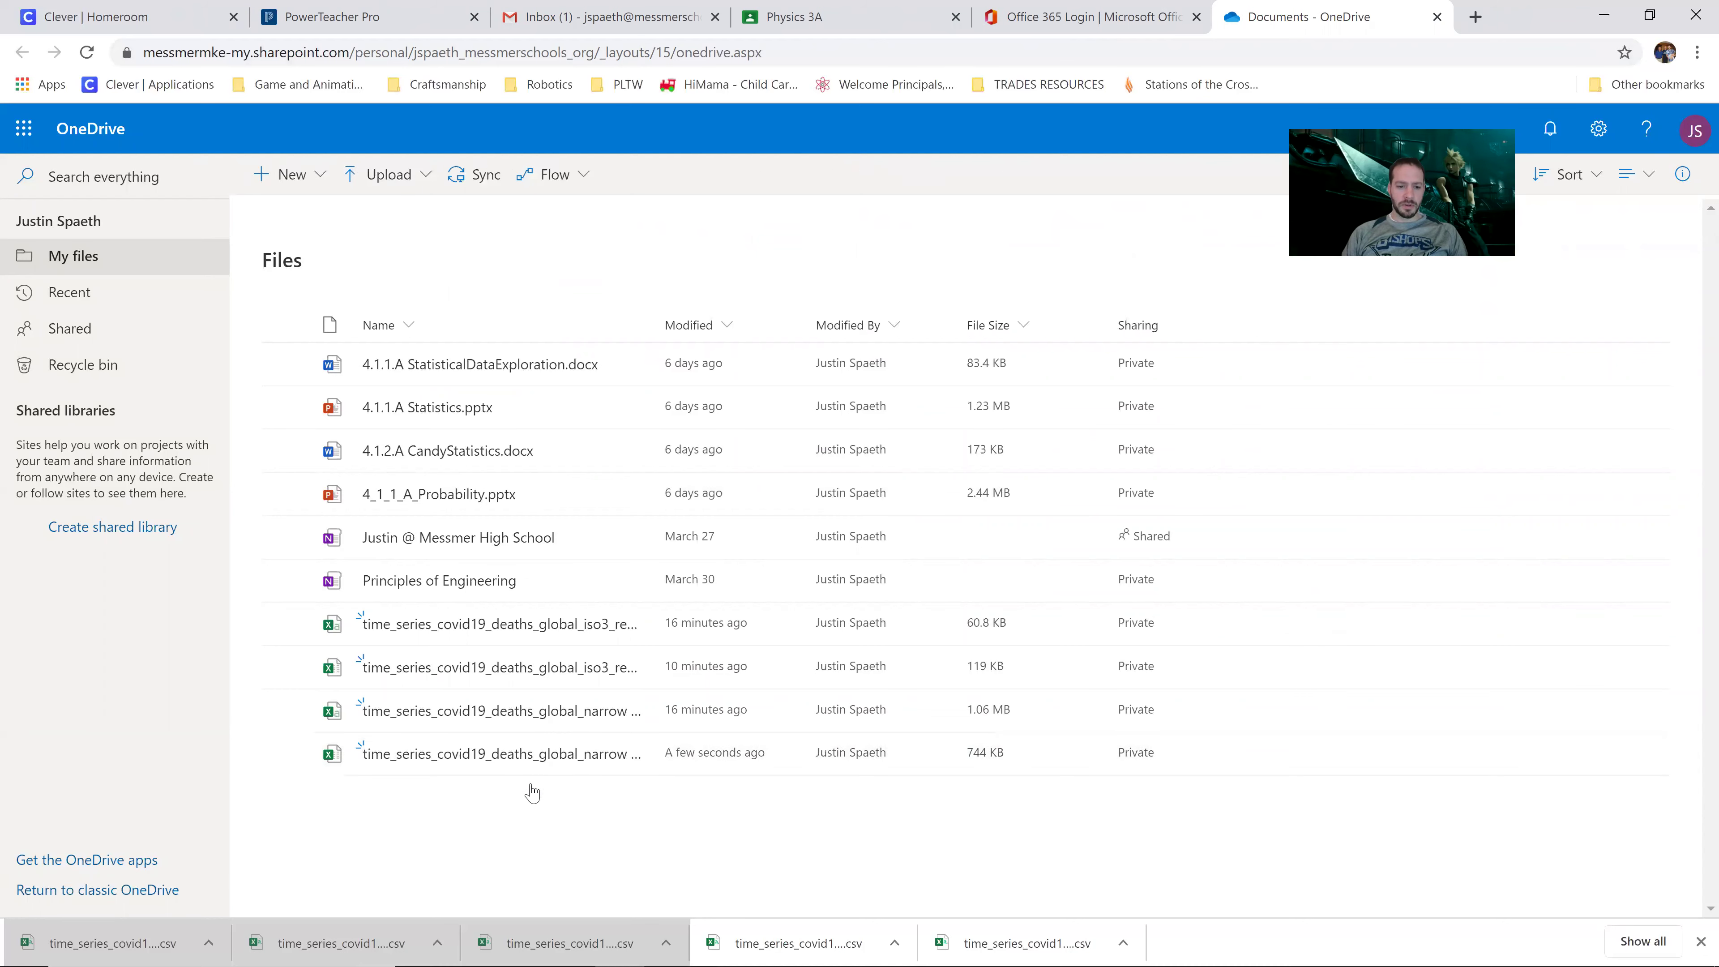
right_click(513, 762)
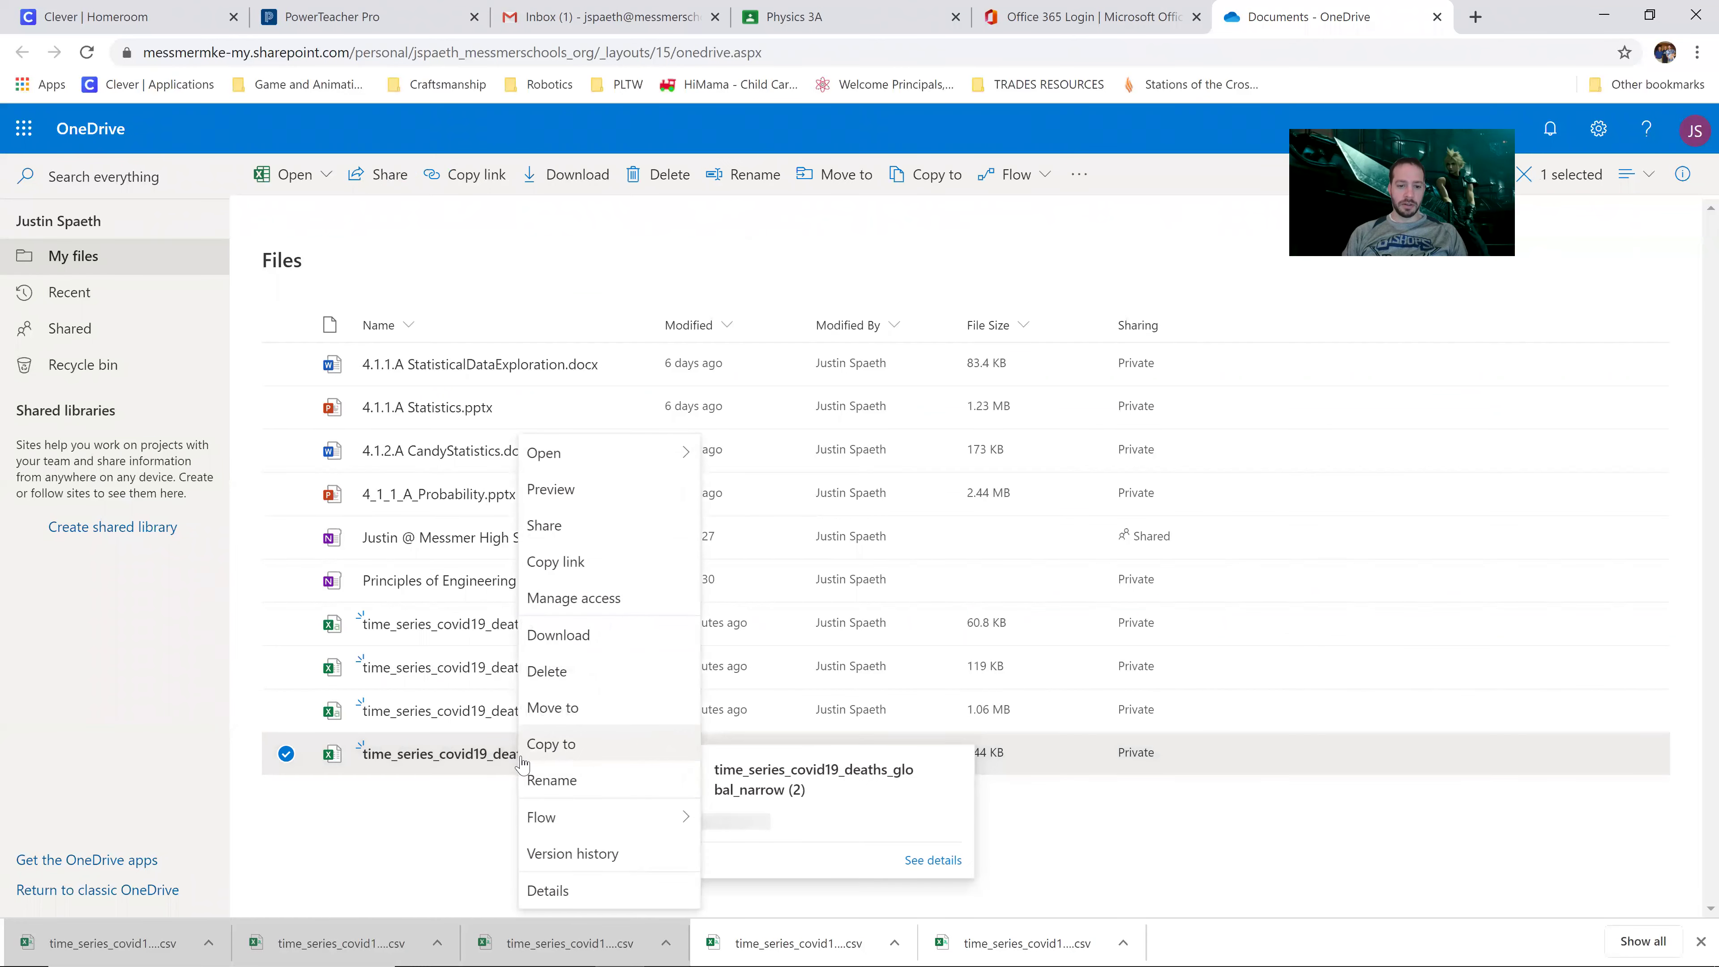
click(583, 648)
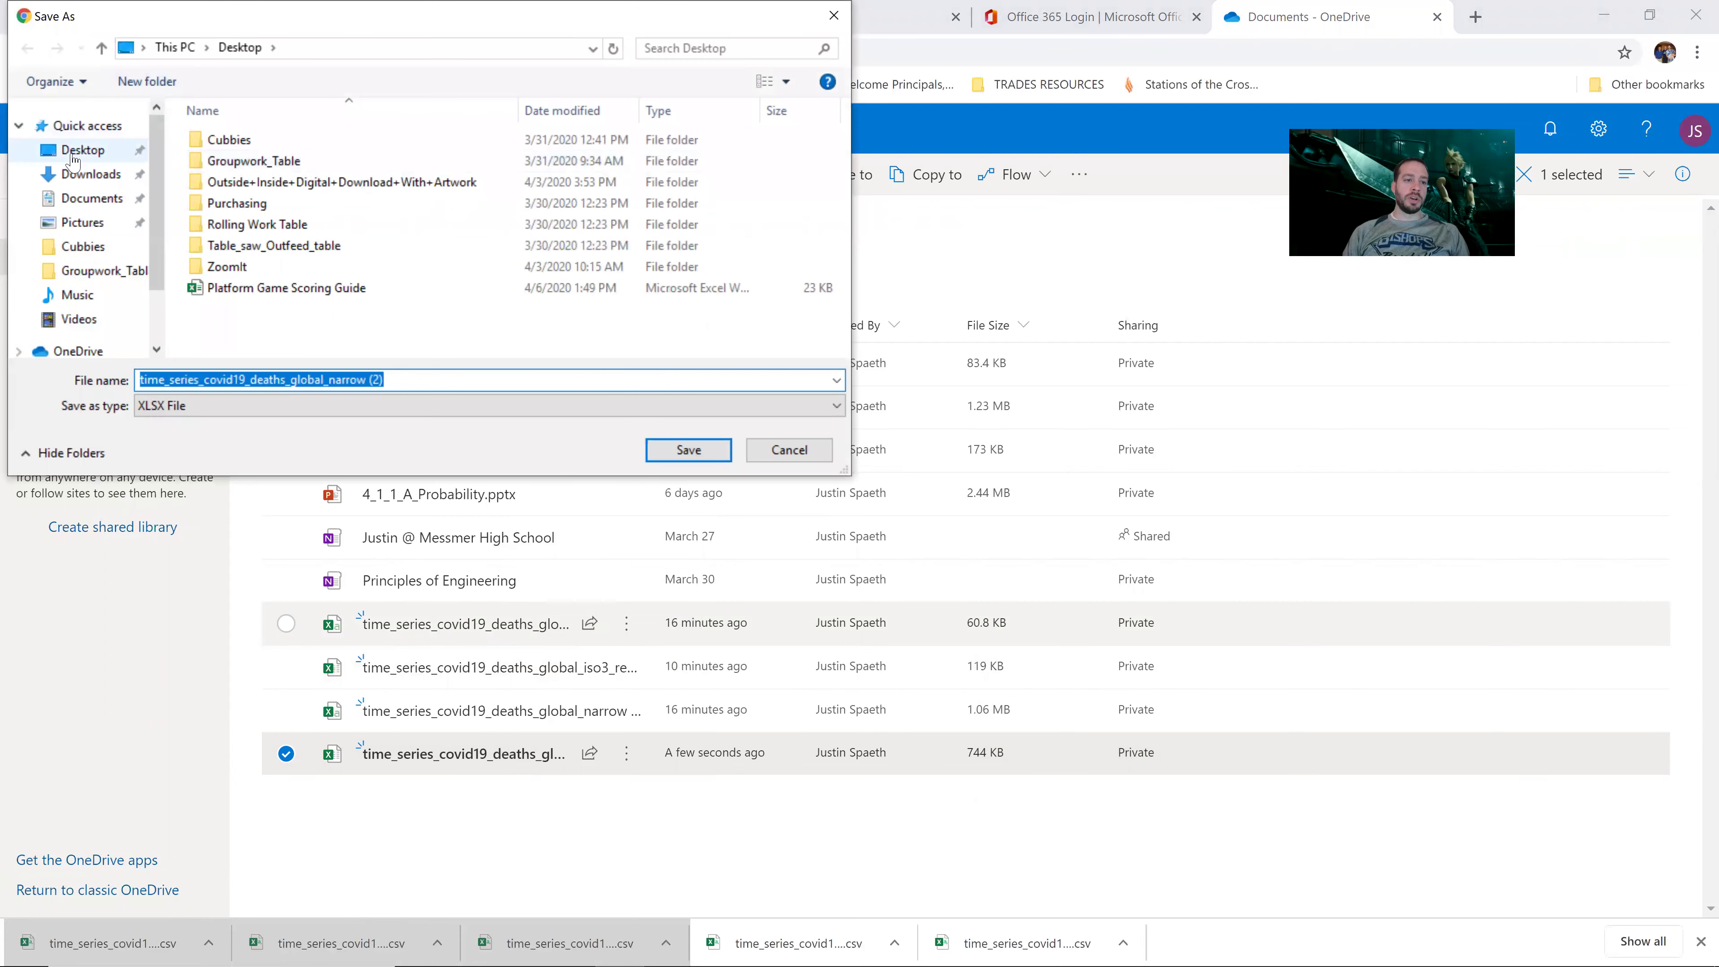
click(689, 449)
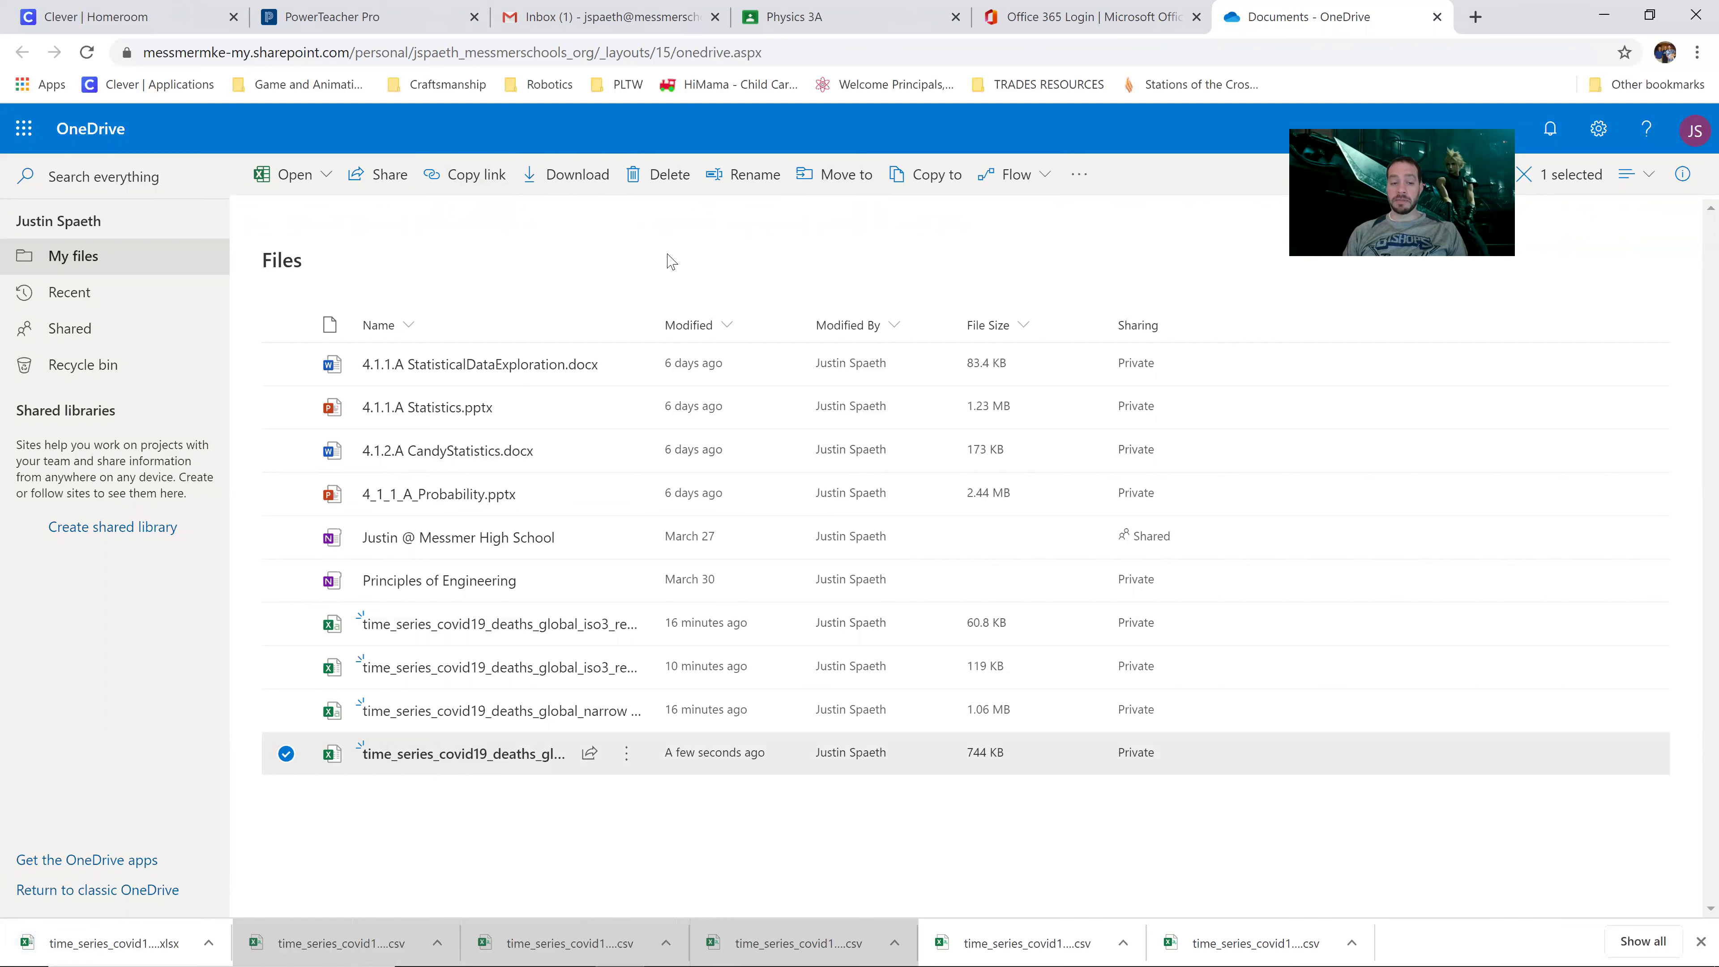
click(112, 942)
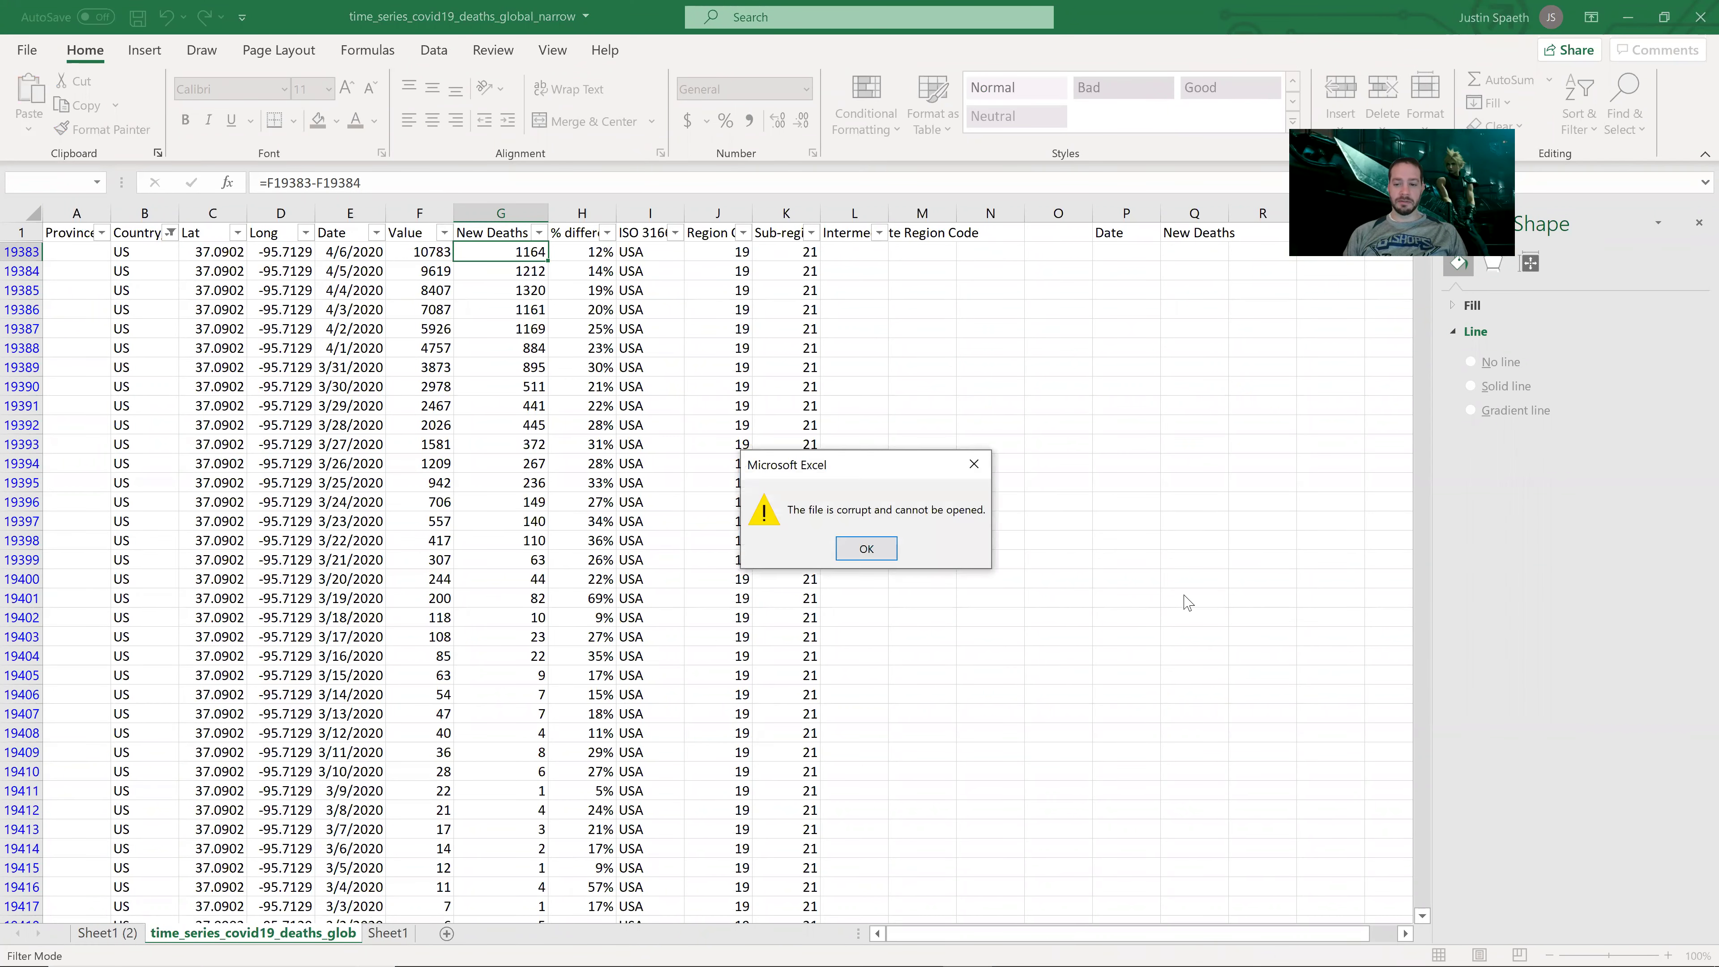
Step: Dismiss the corrupt-file warning, close the workbook without saving, and minimize Excel
click(869, 548)
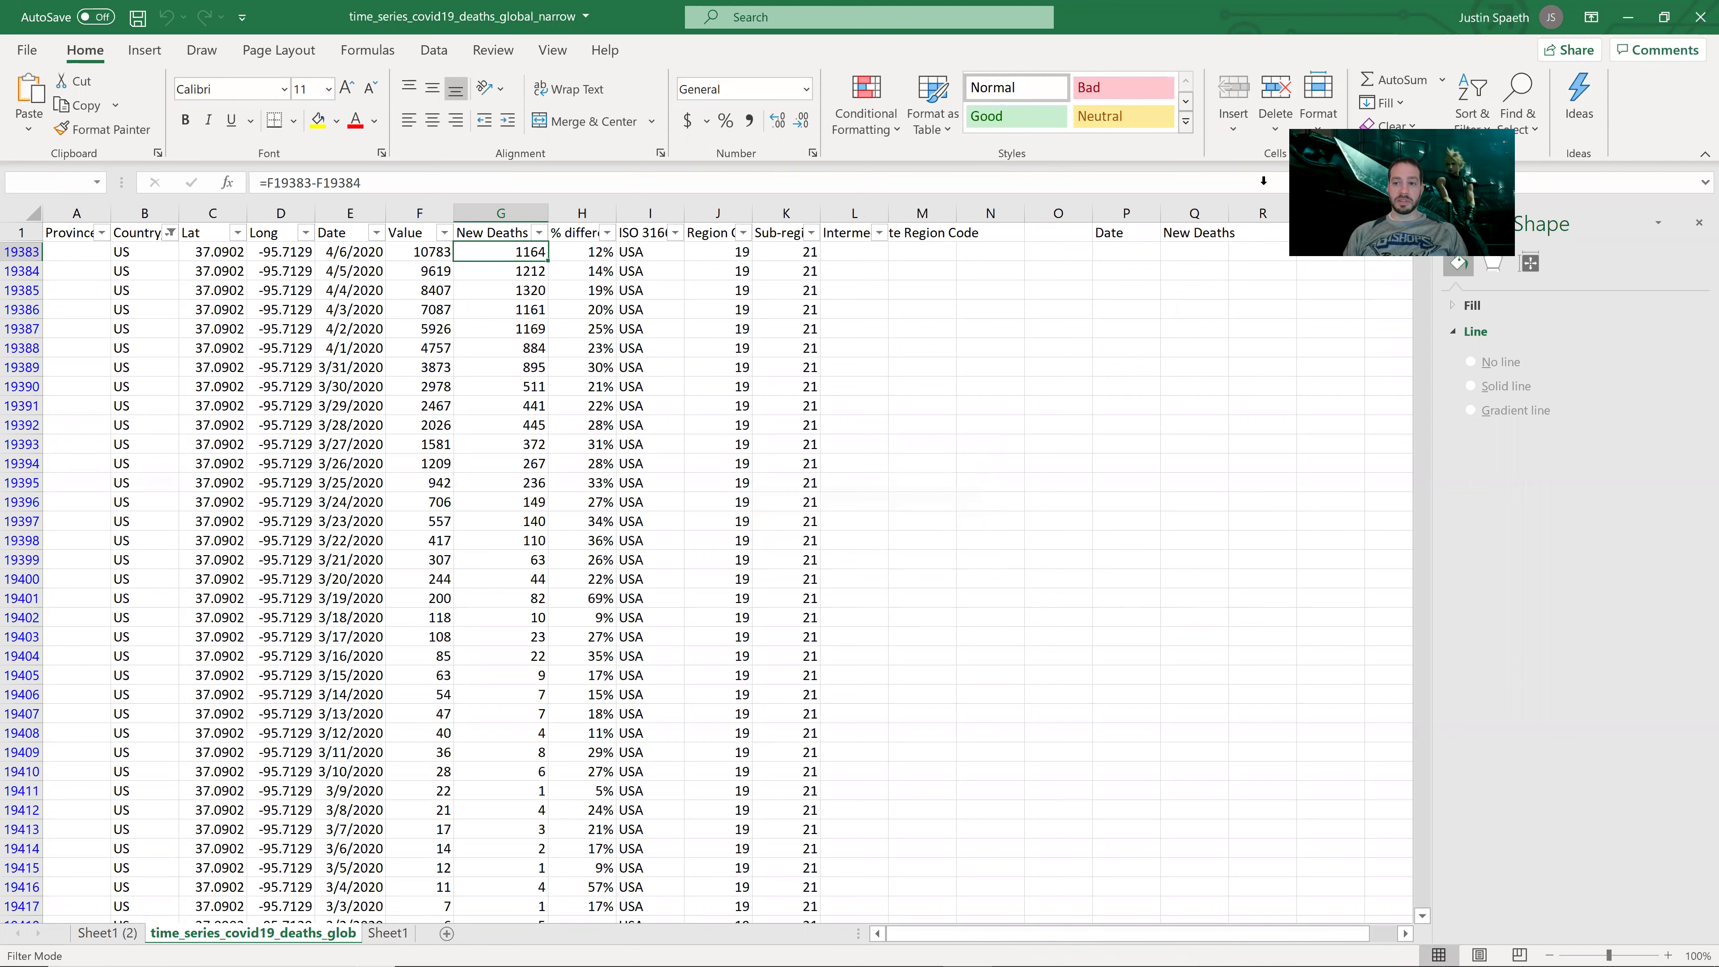
click(1700, 17)
key(Tab)
key(Tab)
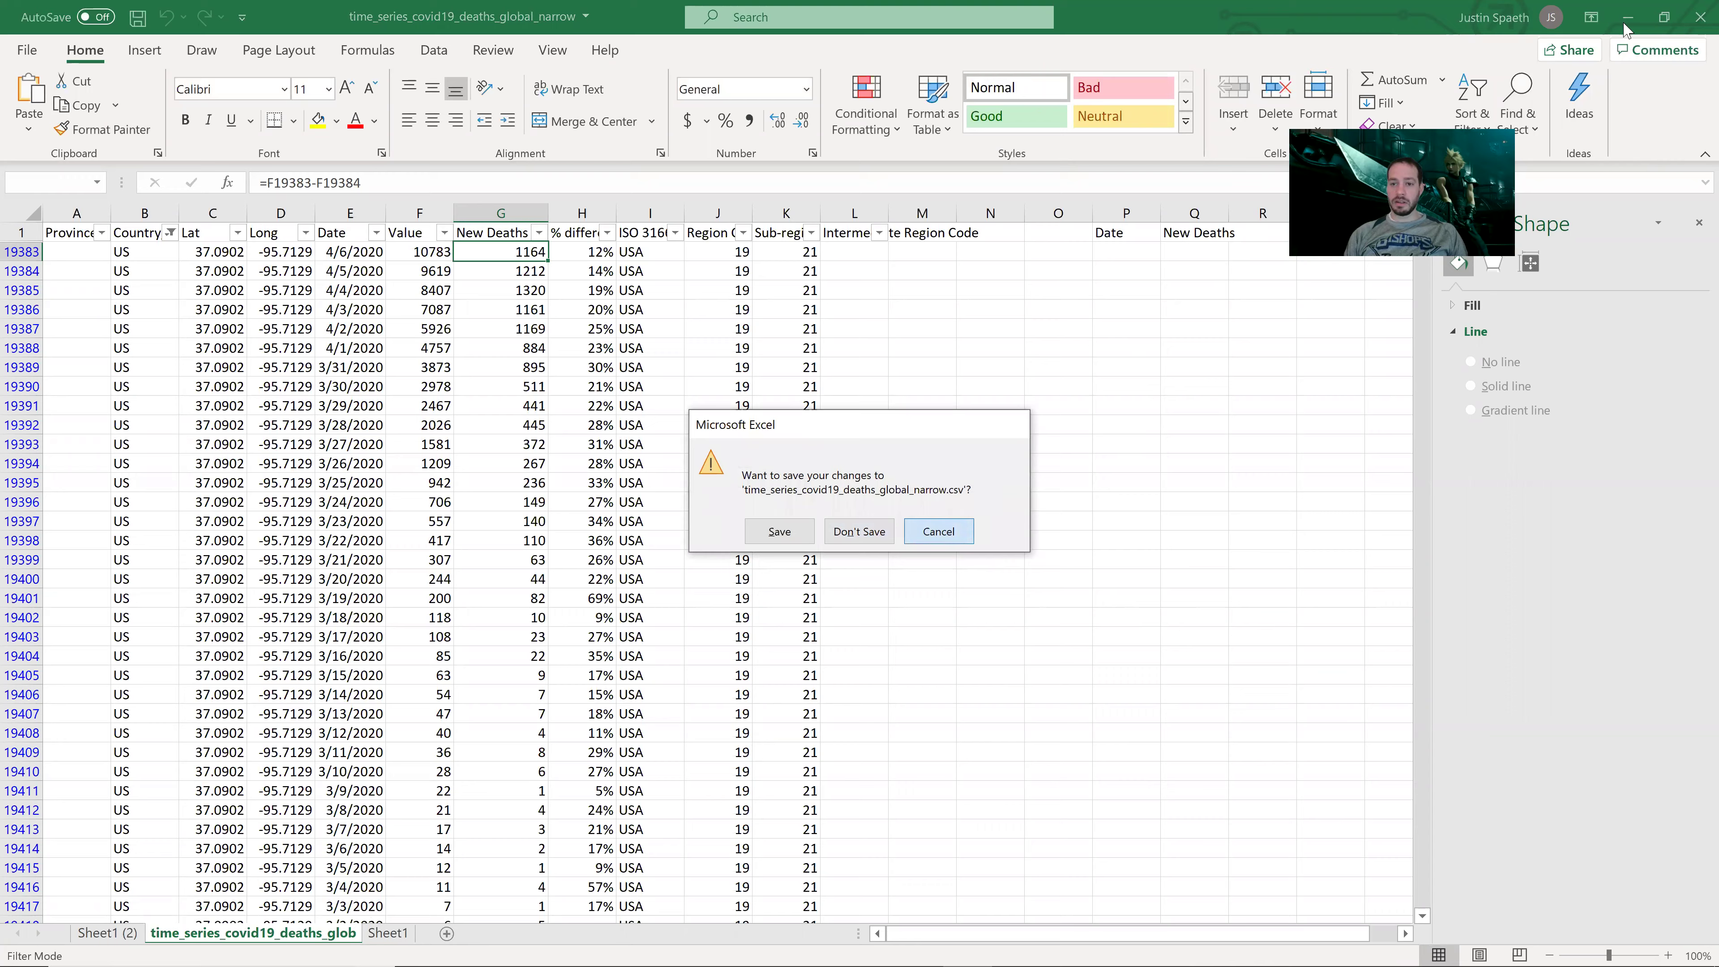
key(Return)
click(1626, 30)
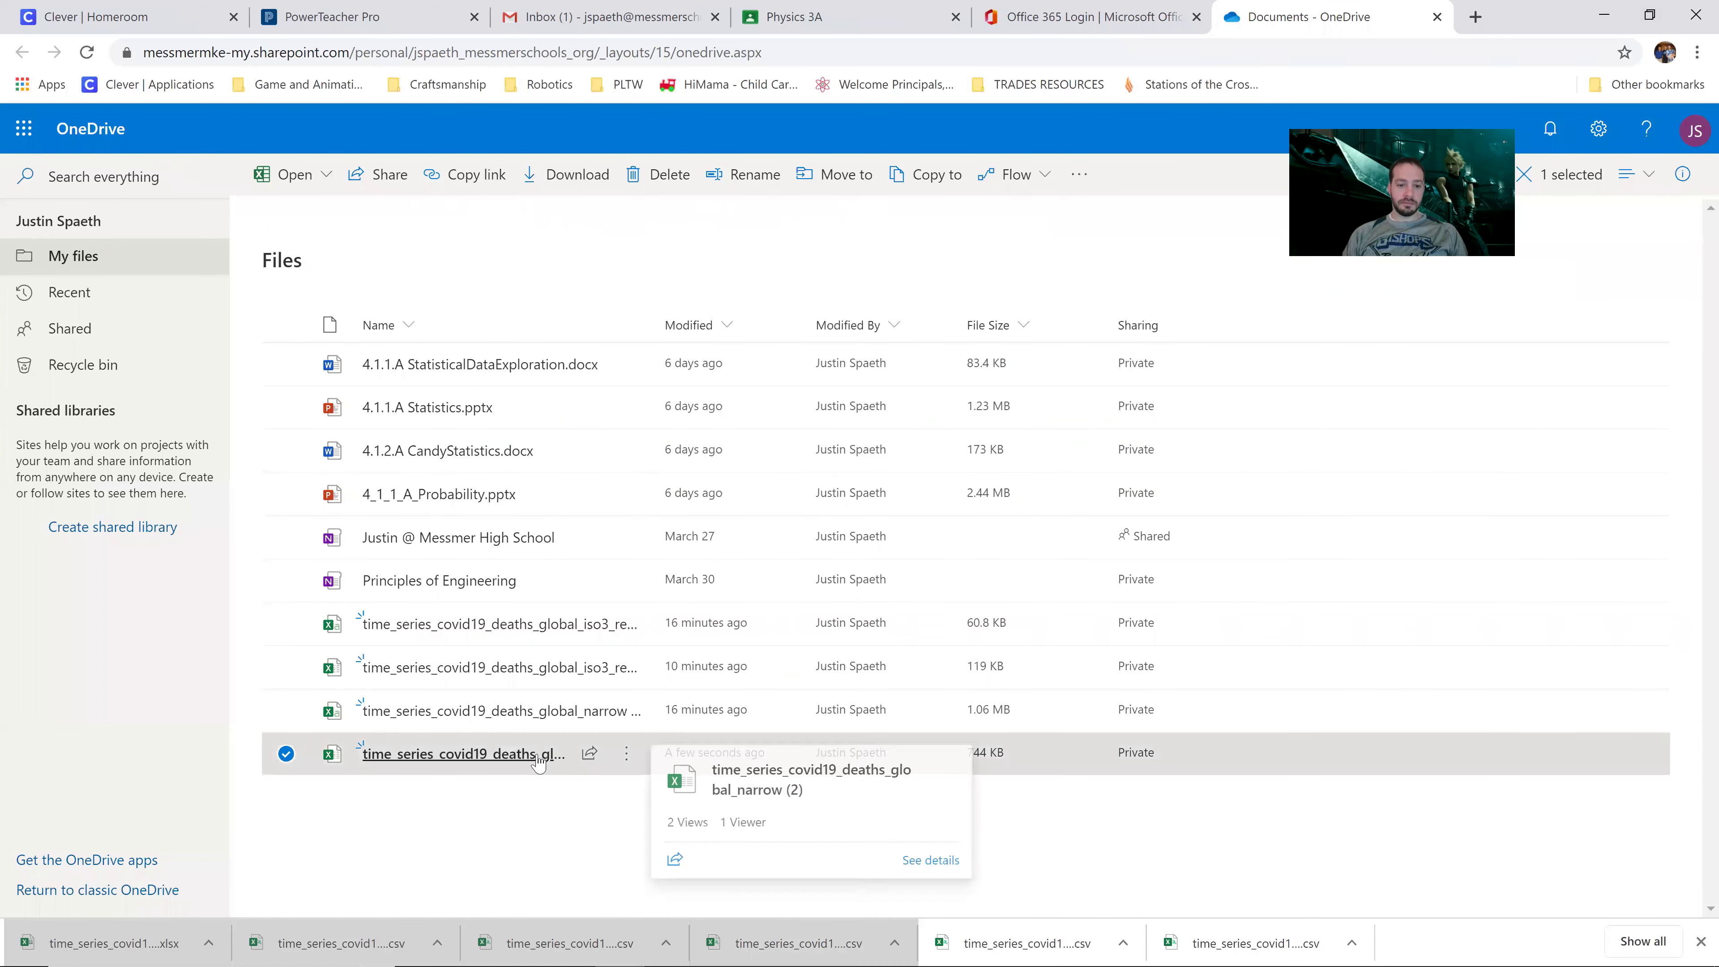
Step: Download the narrow deaths workbook (2) again as xlsx and open the new copy
click(626, 752)
click(627, 636)
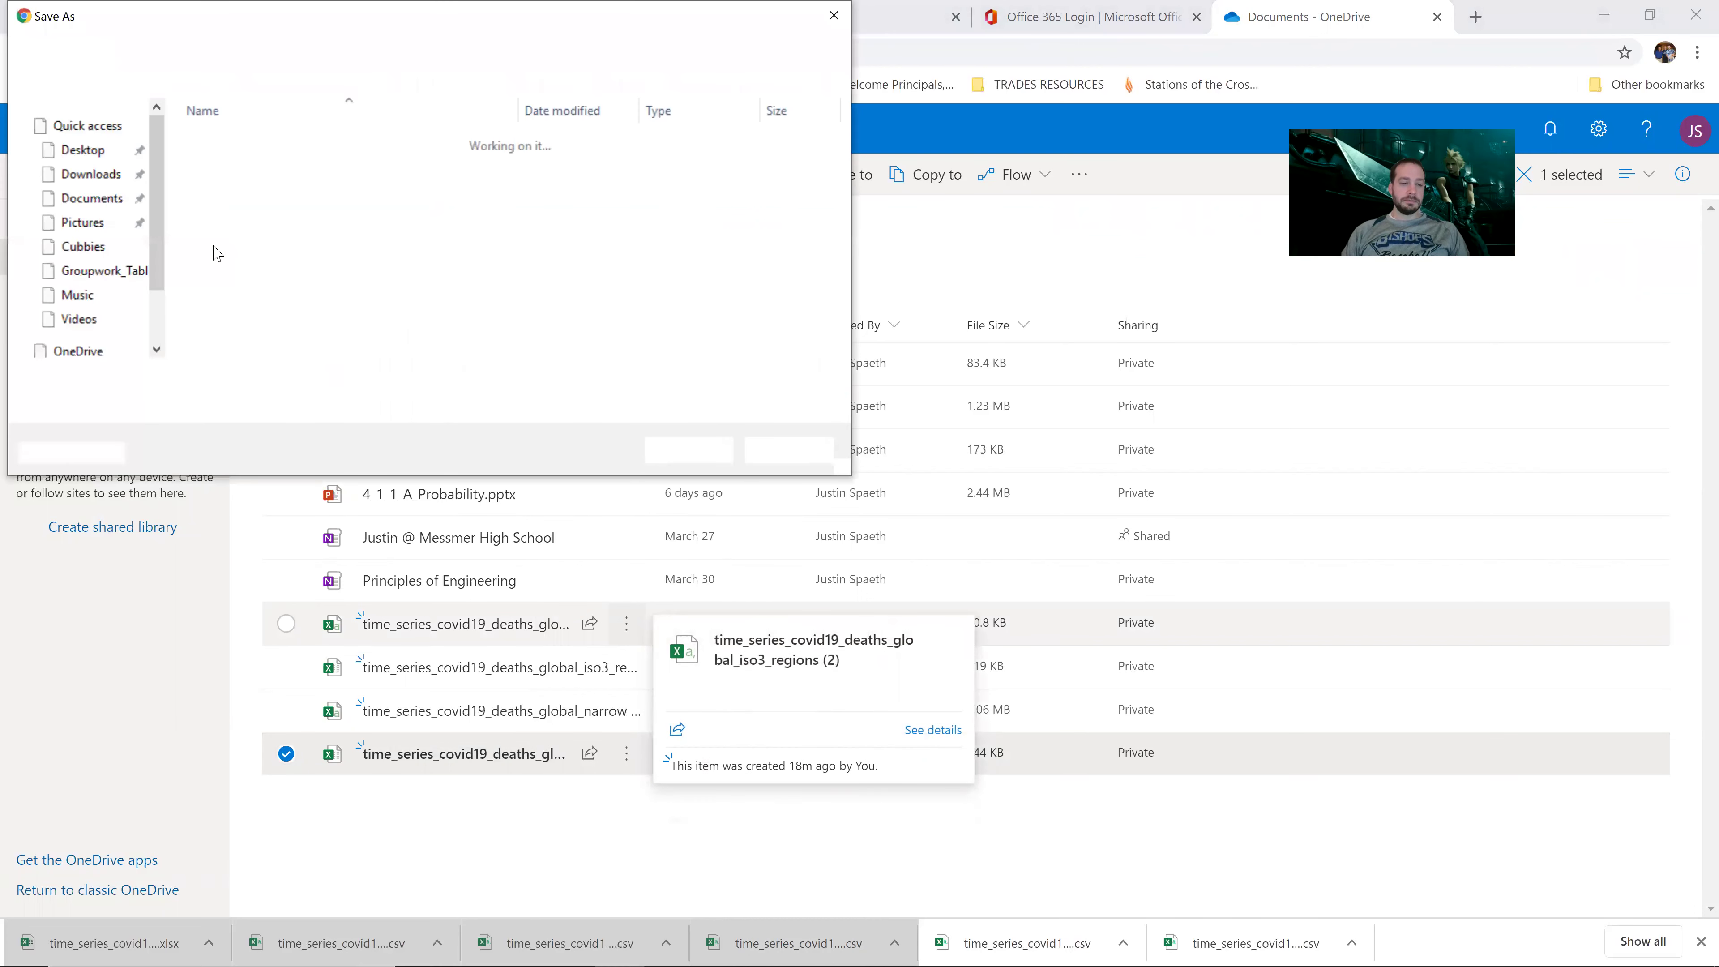
click(677, 451)
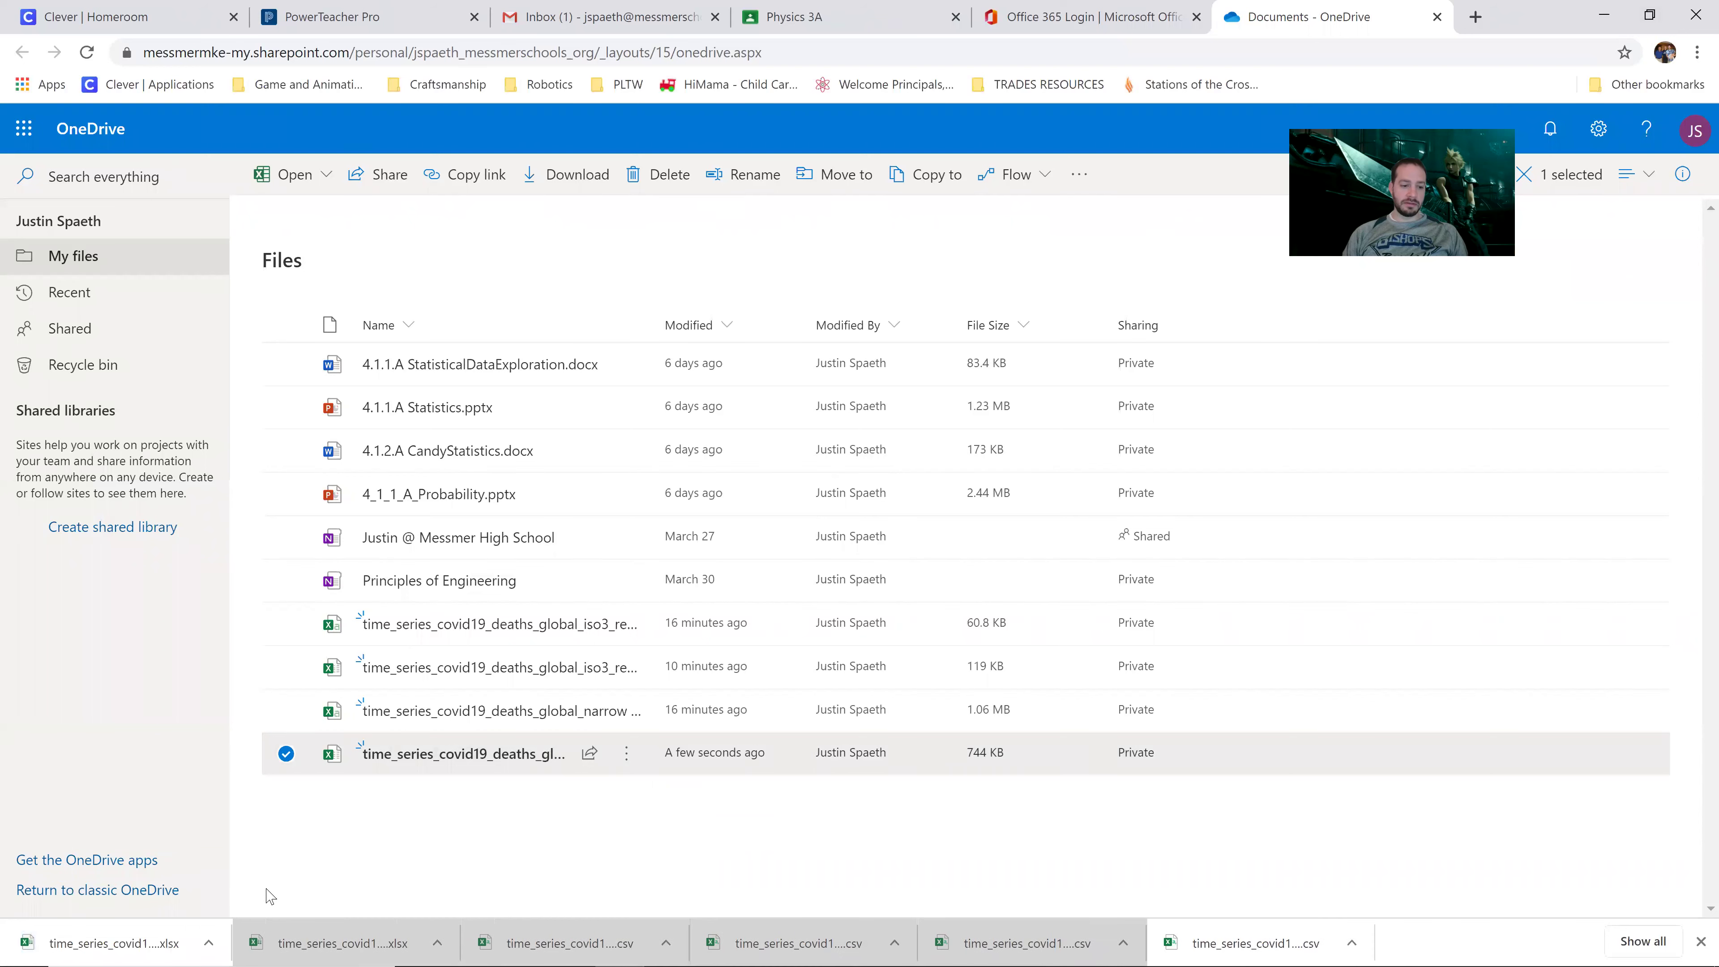
click(156, 944)
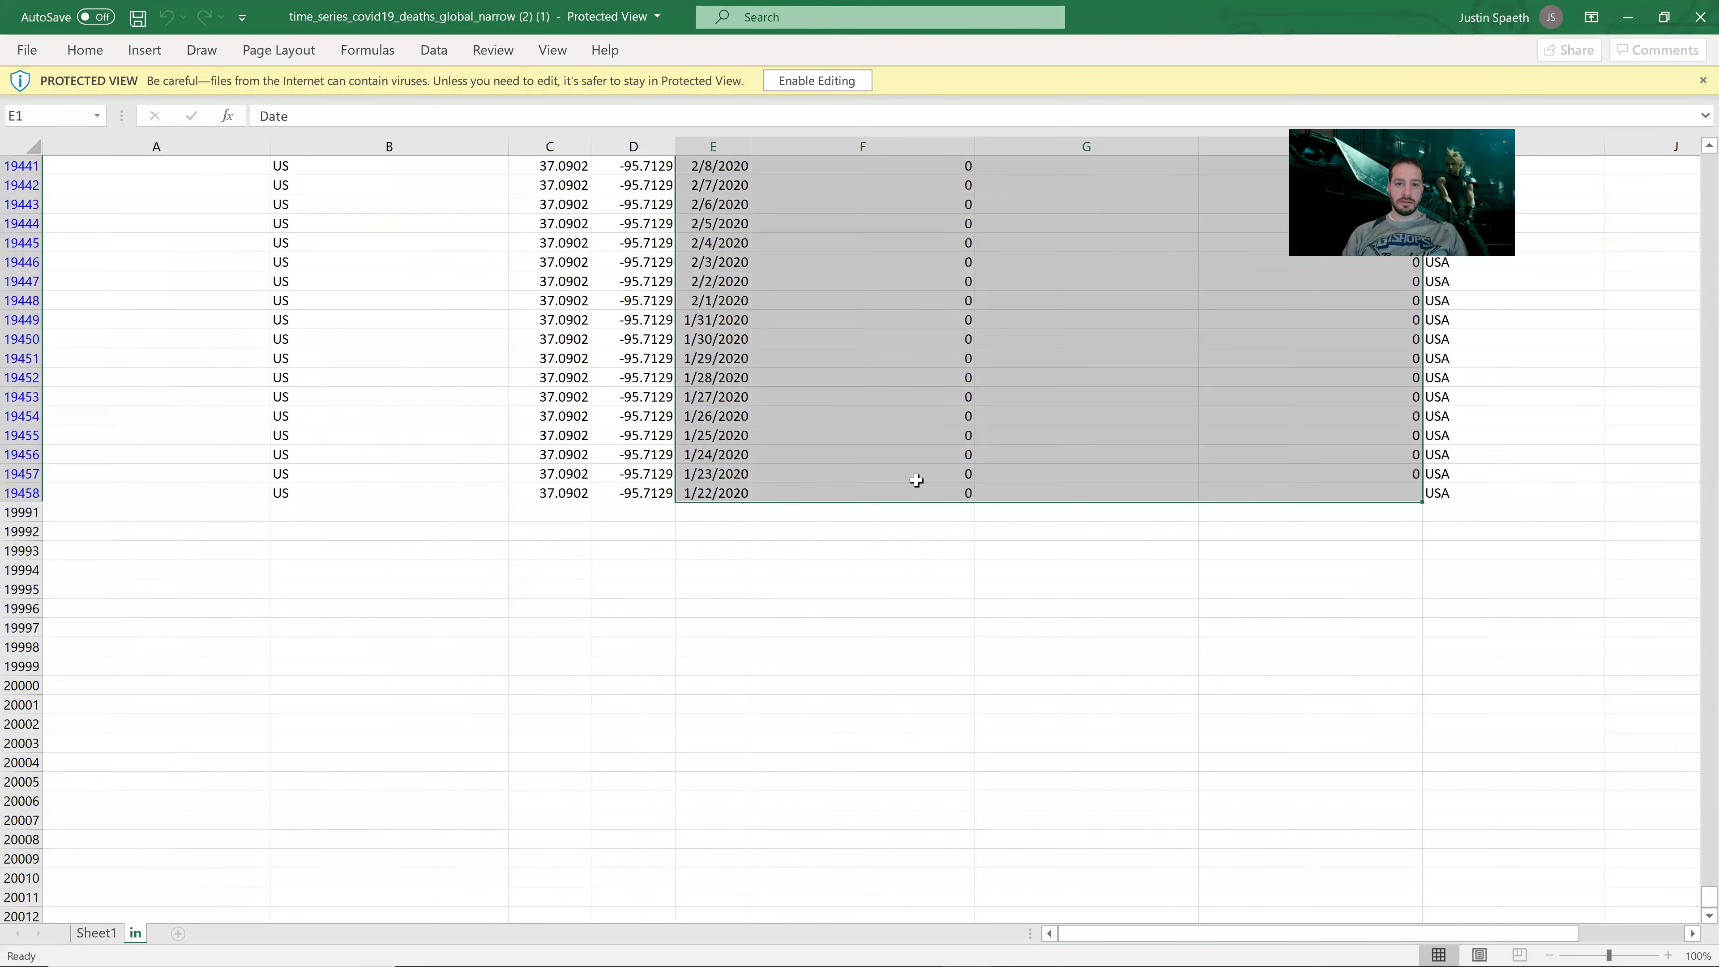
Step: Enable editing on the (2) (1) copy and switch to Sheet1 with the deaths chart
click(822, 84)
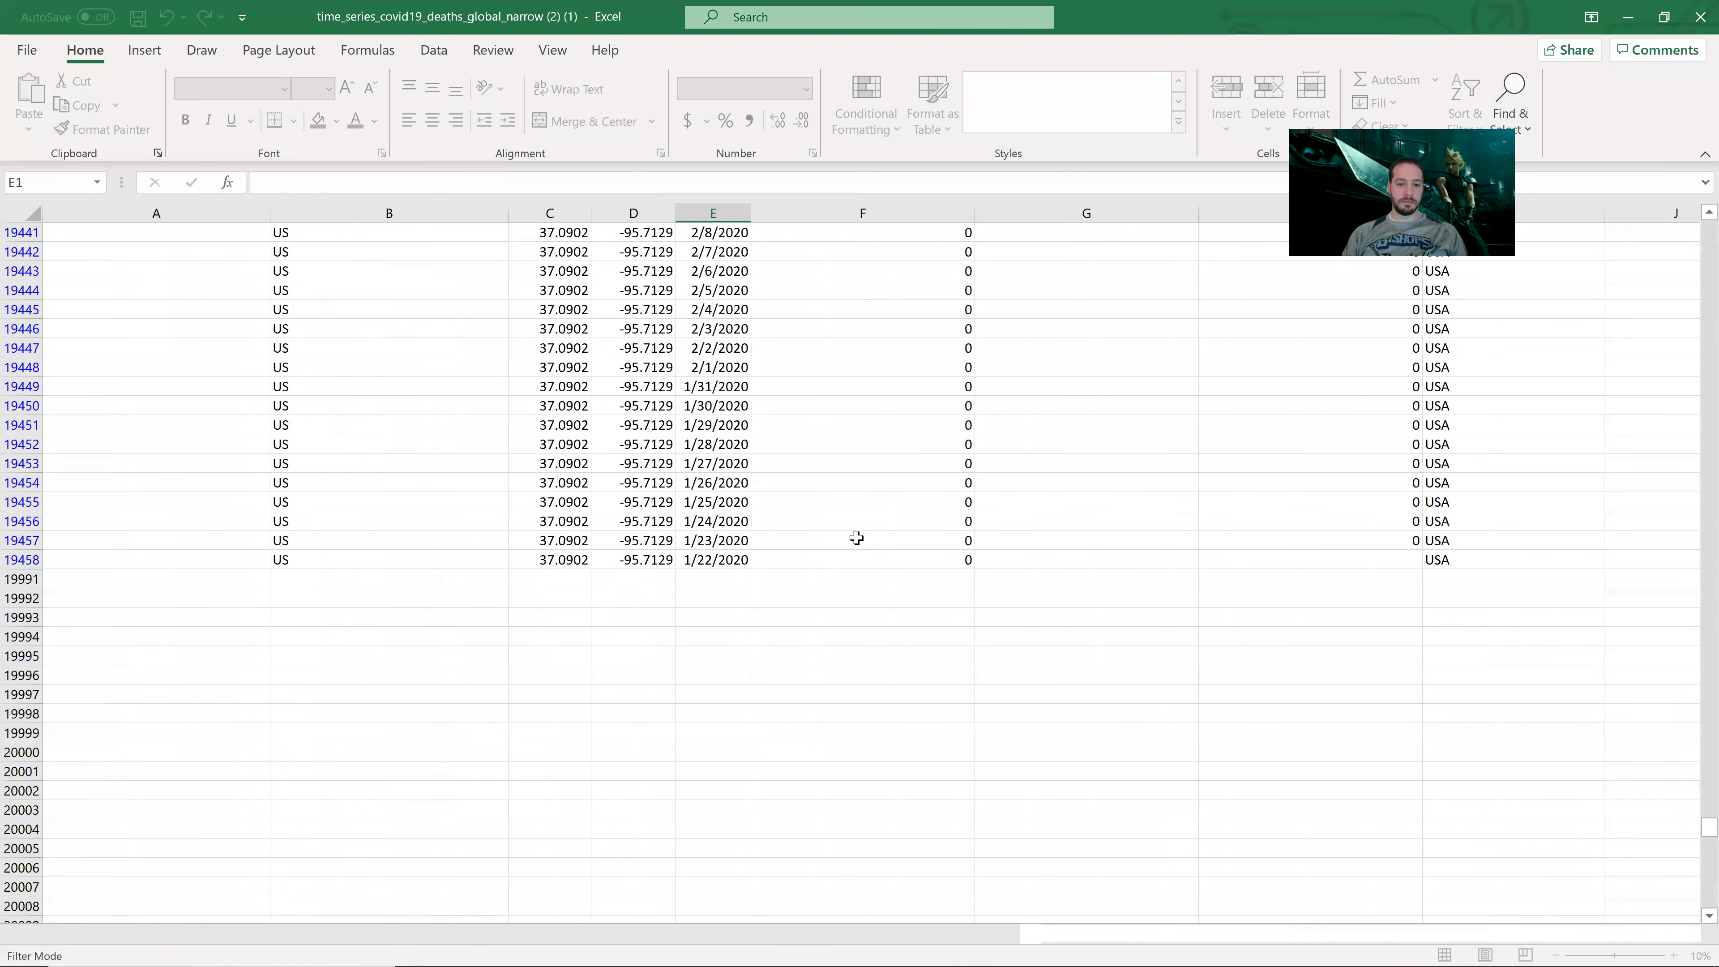
click(858, 506)
scroll(870, 515, up, 8)
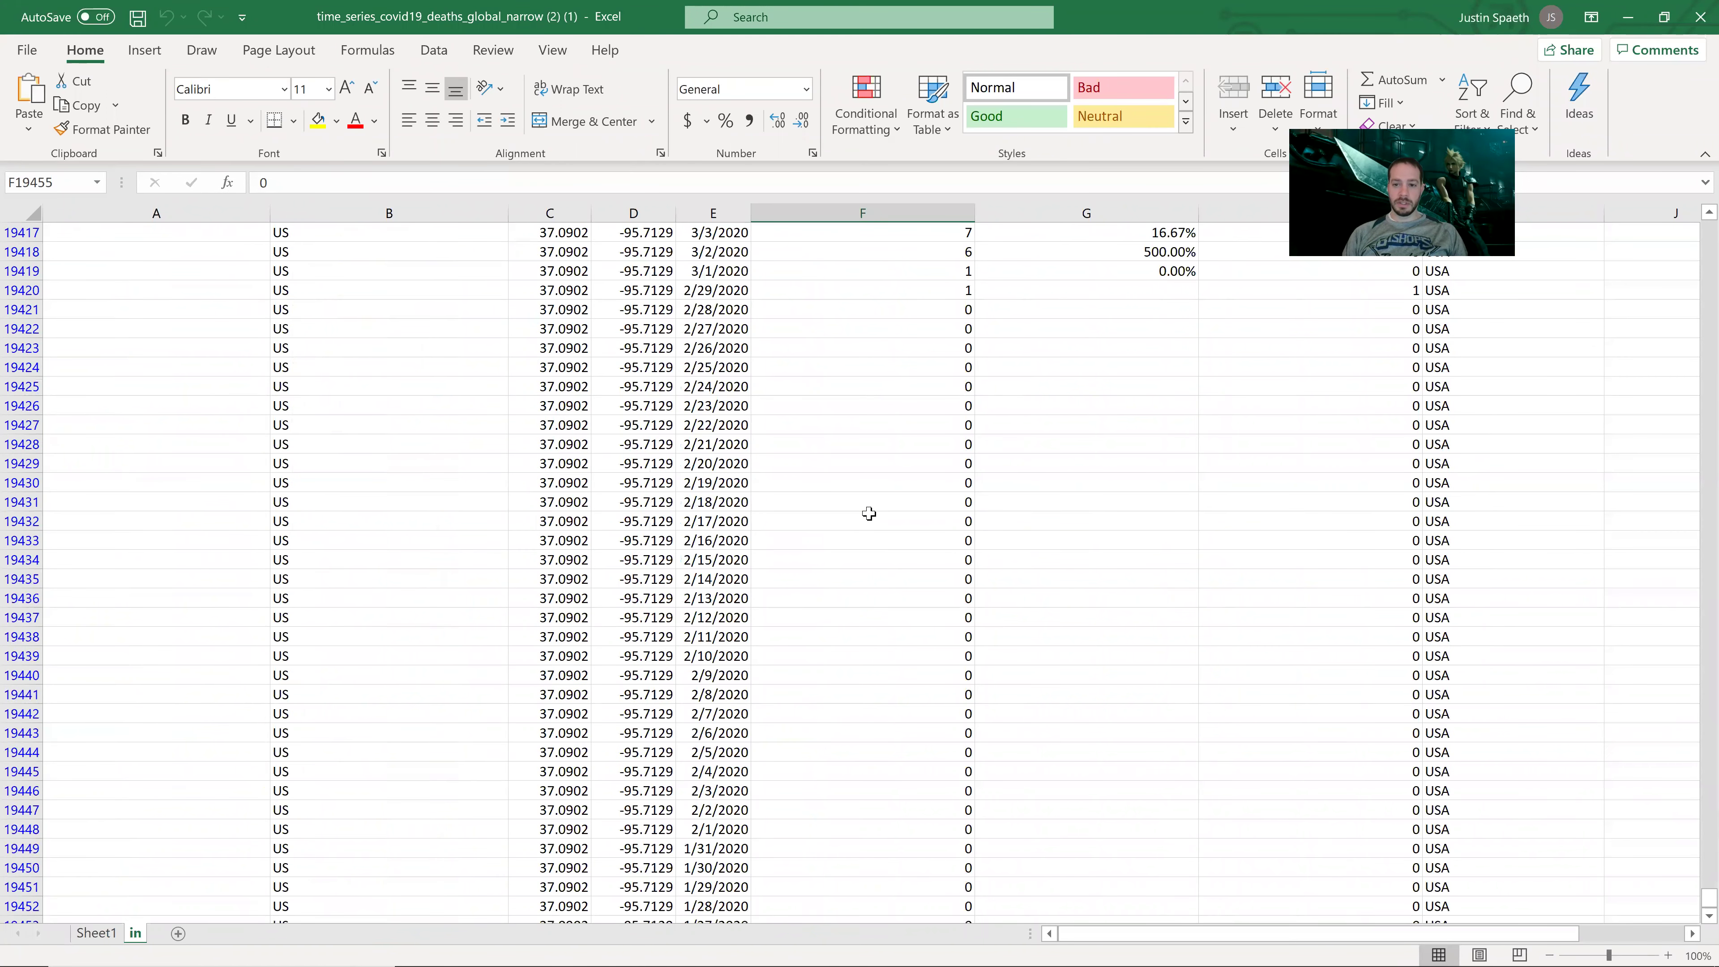
scroll(869, 512, up, 11)
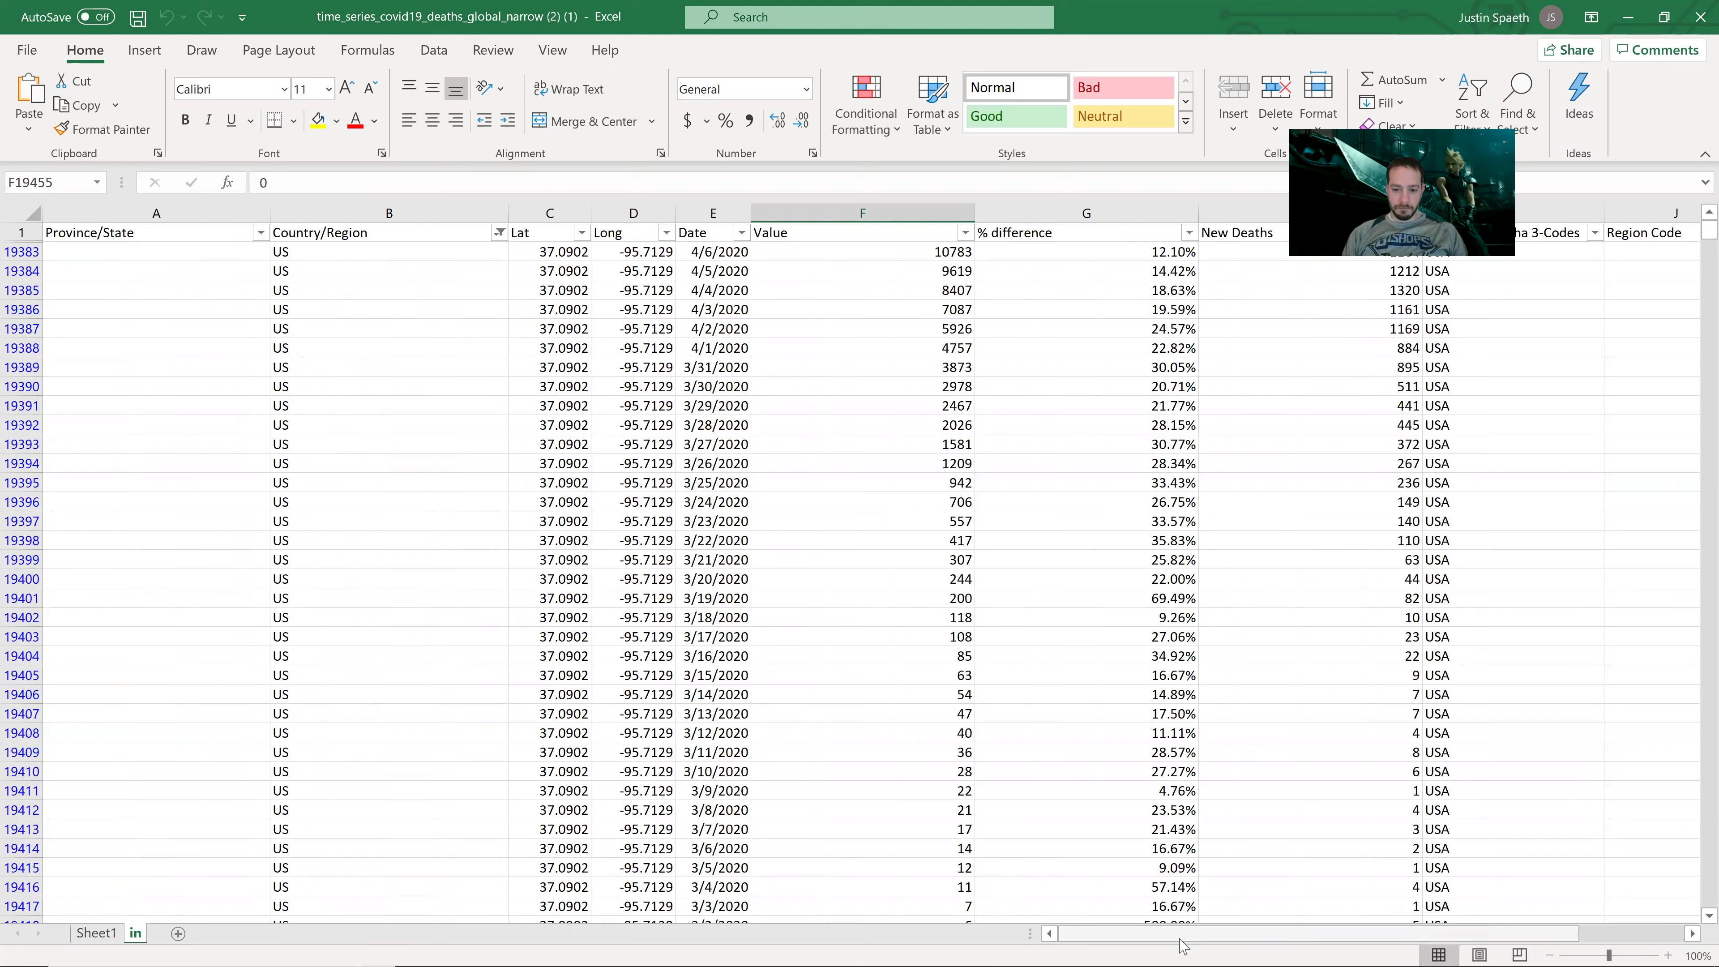
click(107, 934)
Step: Add an order-2 polynomial trendline with its equation displayed to the Series3 New Deaths line
click(647, 541)
click(654, 637)
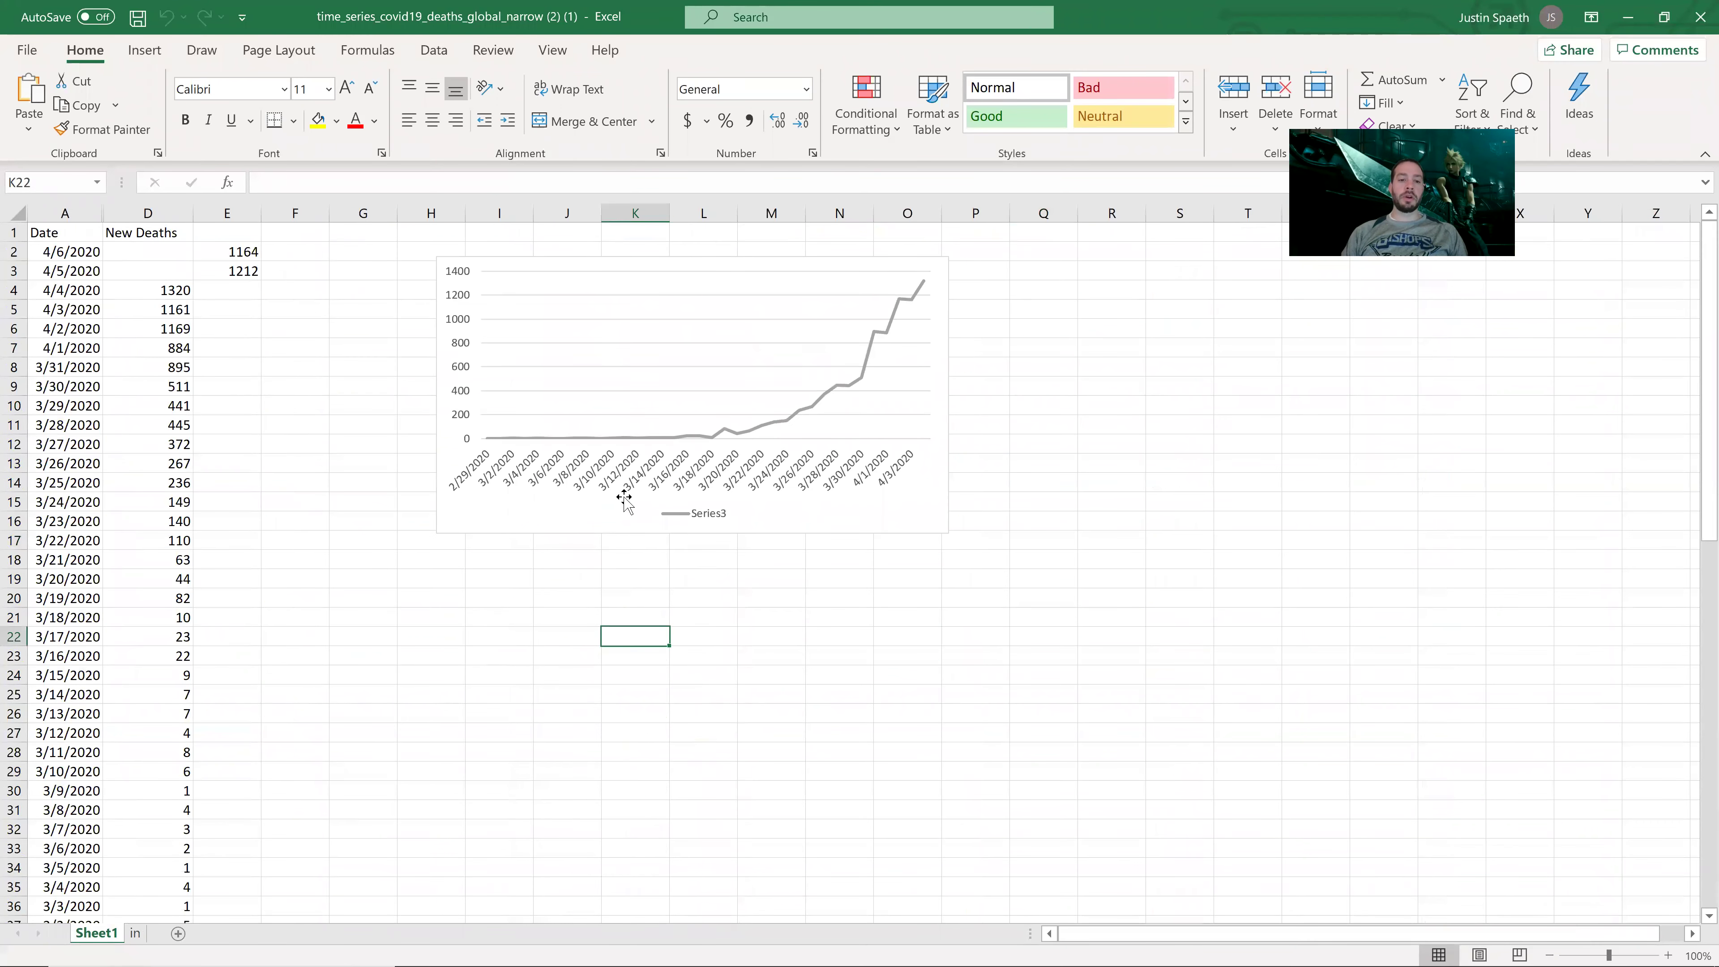
click(825, 386)
click(852, 386)
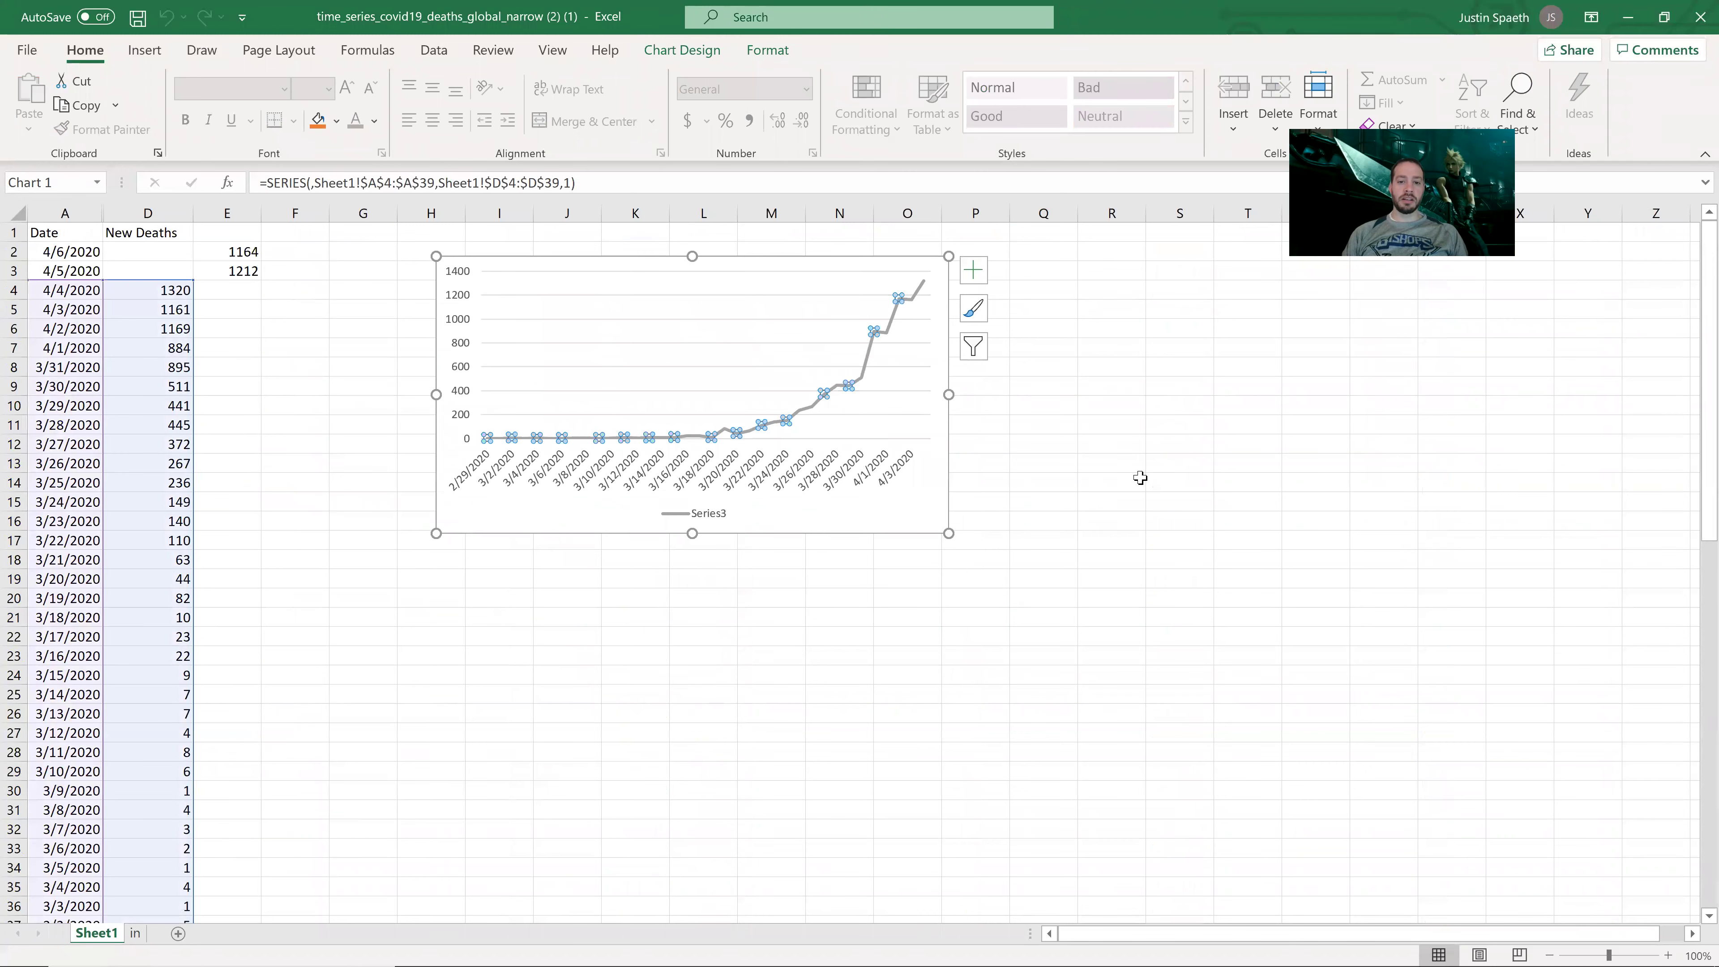
right_click(851, 392)
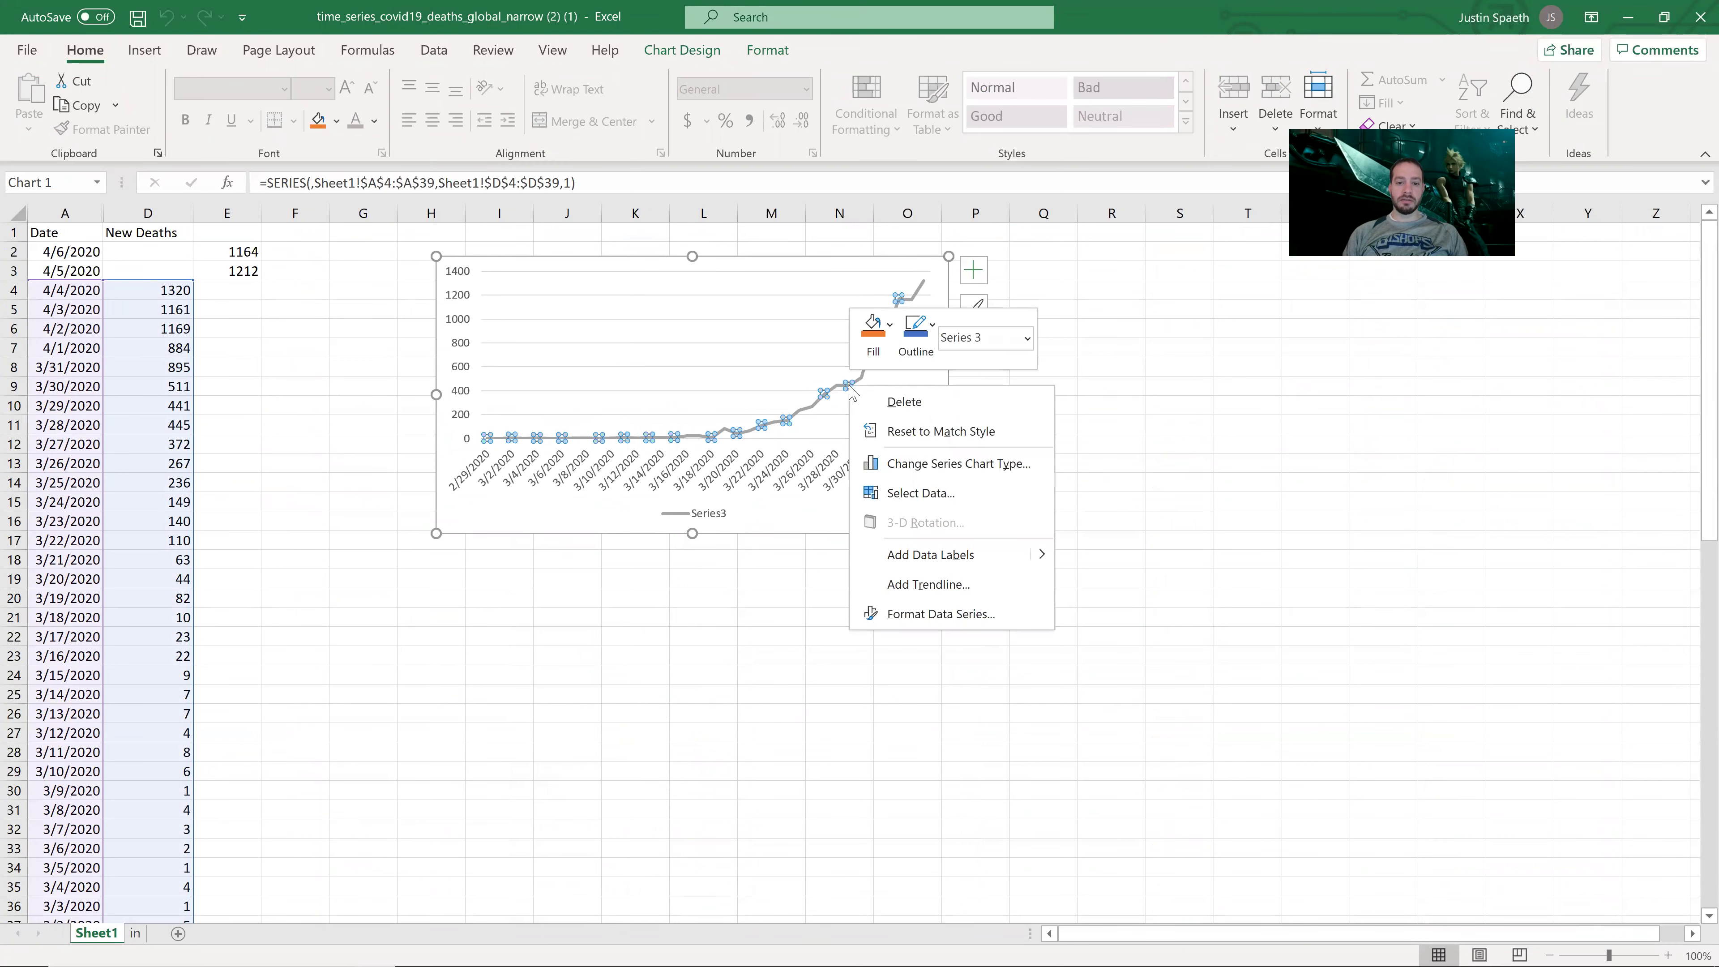
click(945, 587)
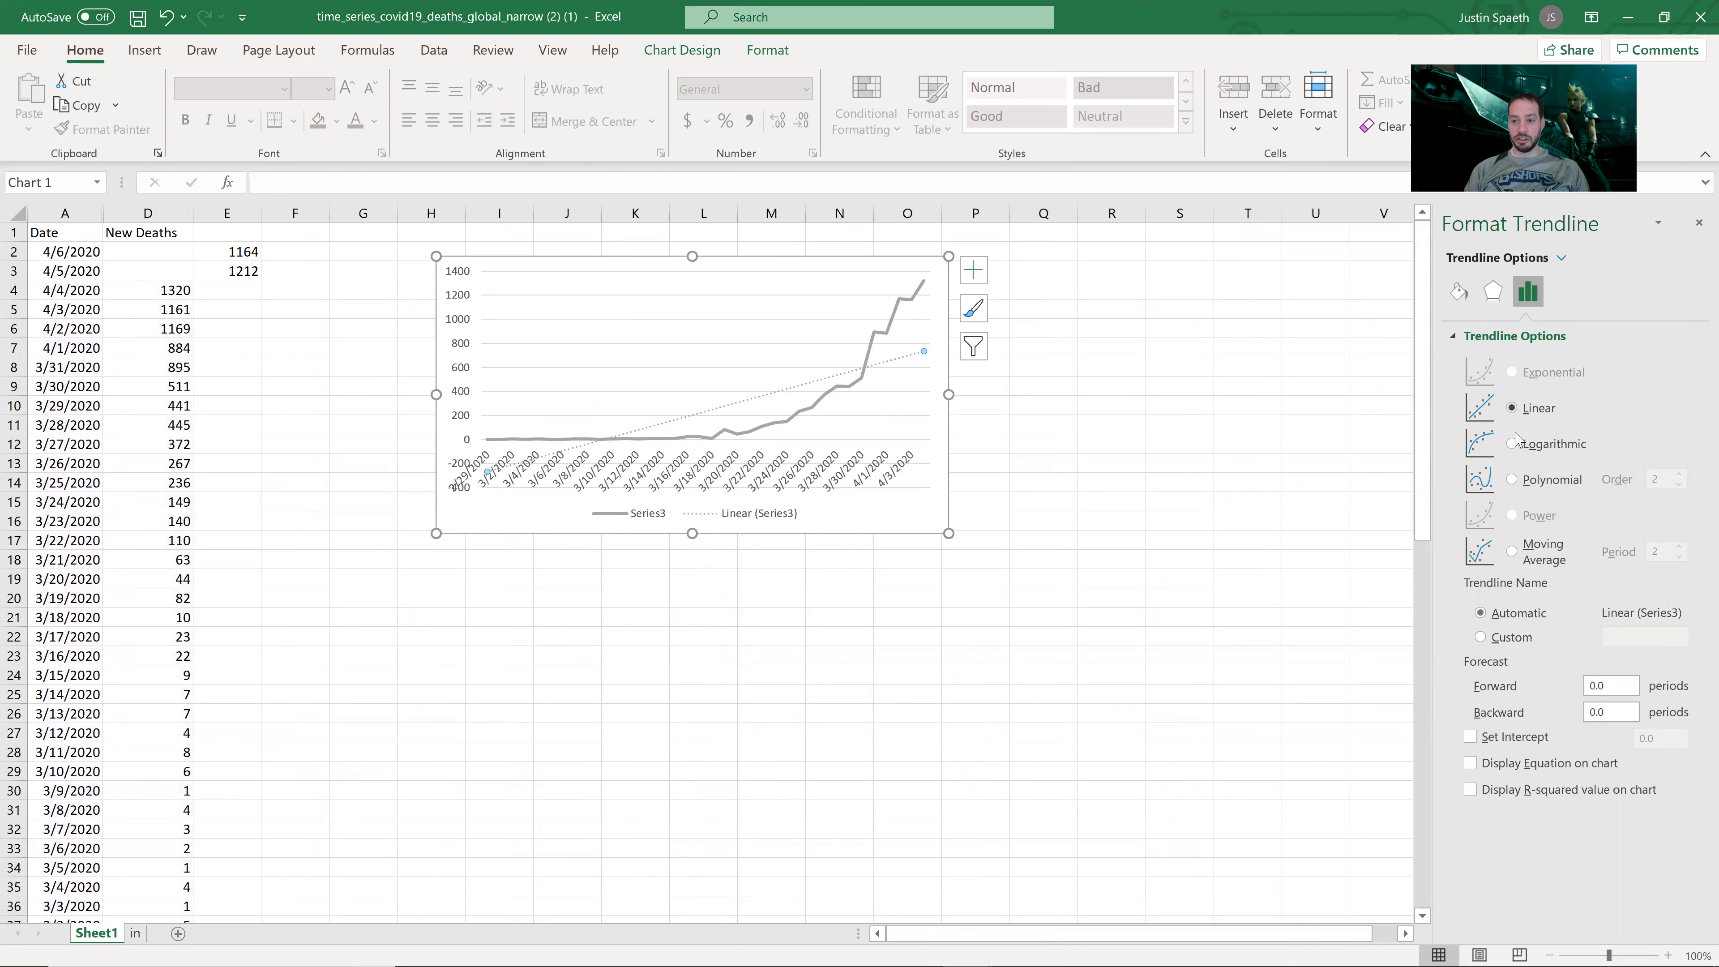
click(1514, 446)
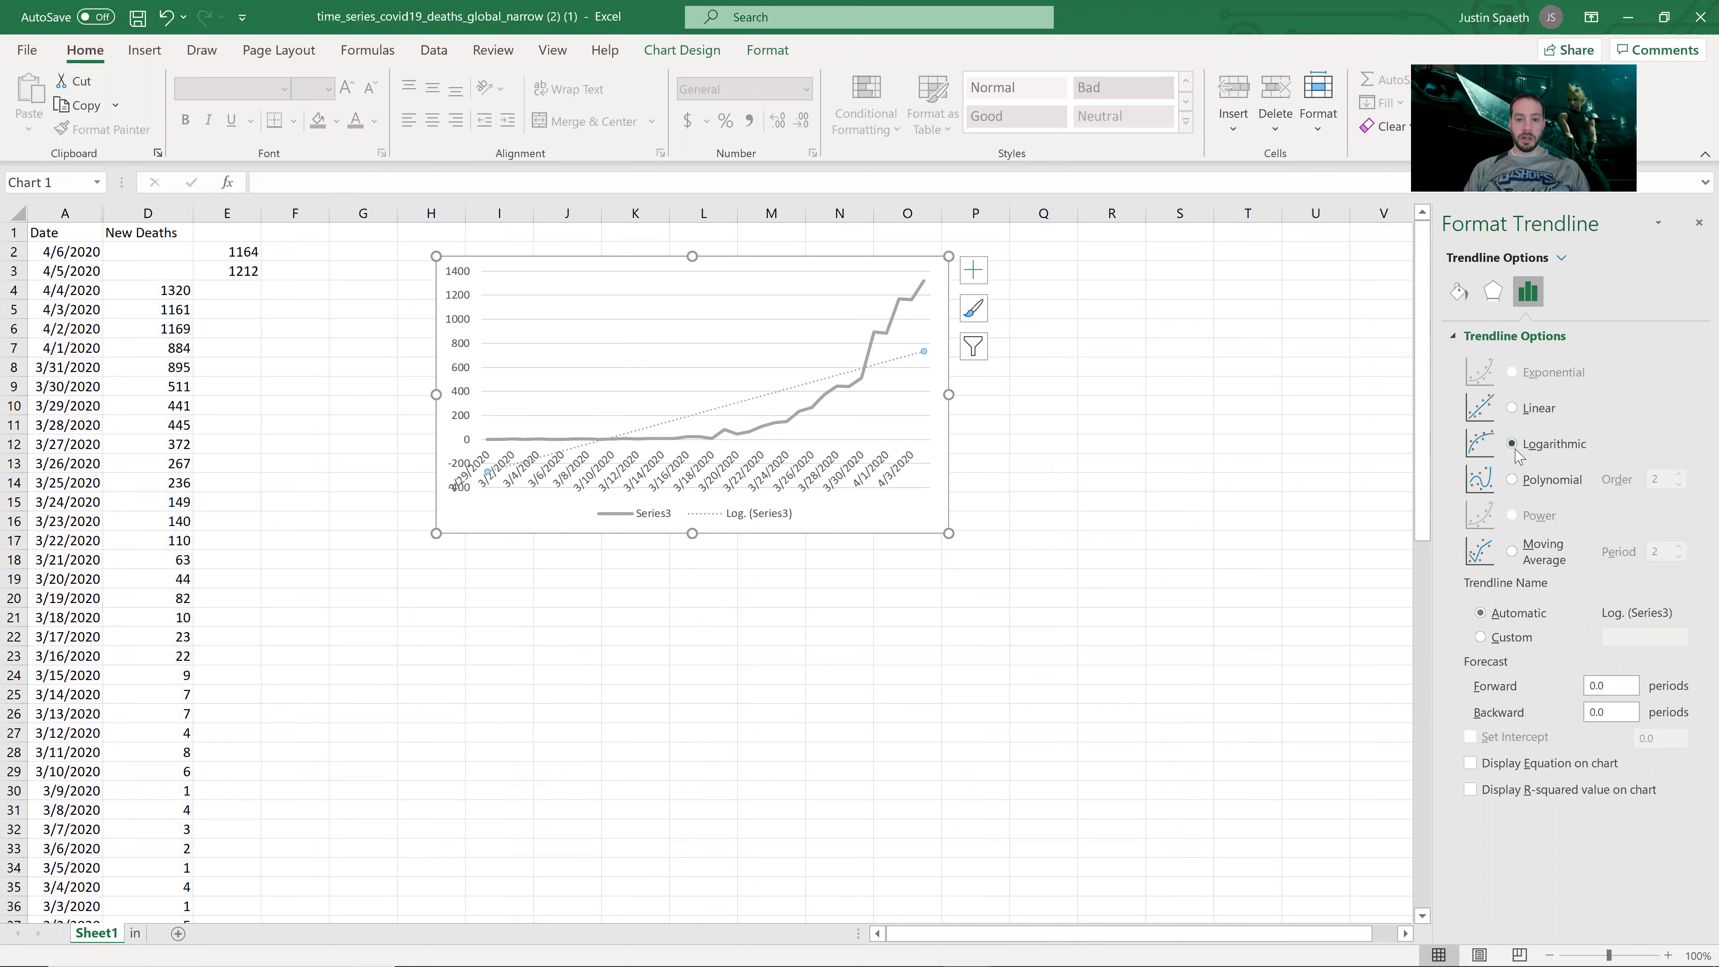
click(1515, 480)
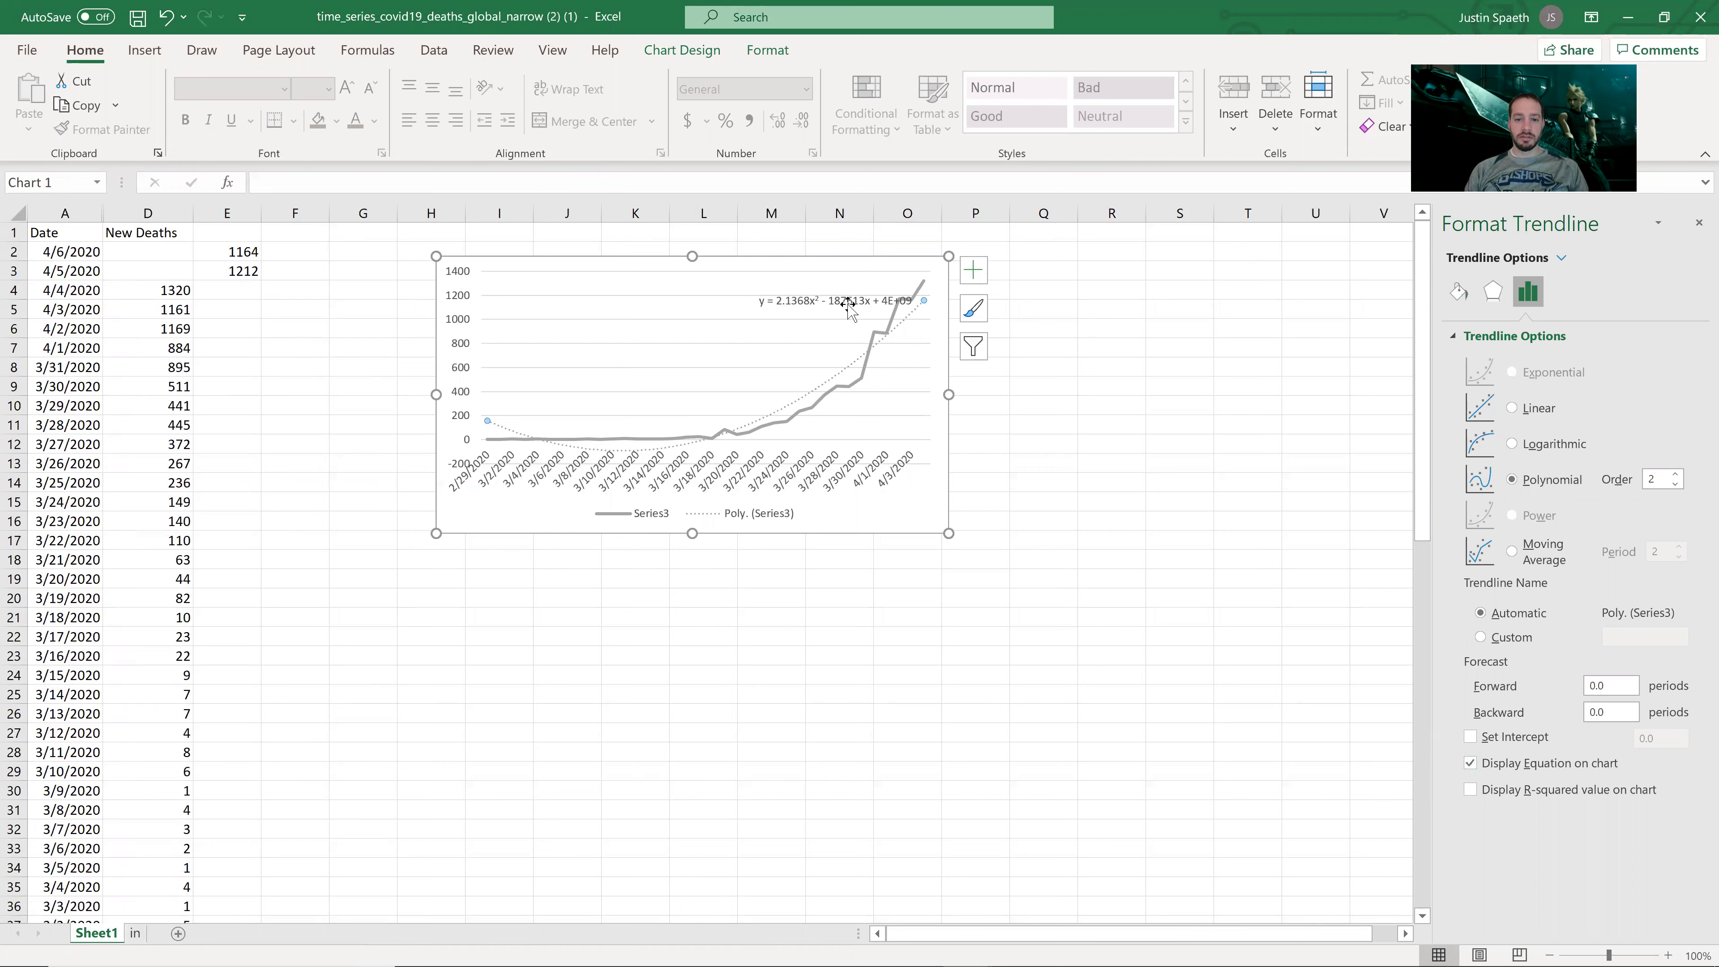
click(748, 300)
Step: Move the trendline equation left, enlarge its font to read it, then delete the label
drag(748, 300, 666, 308)
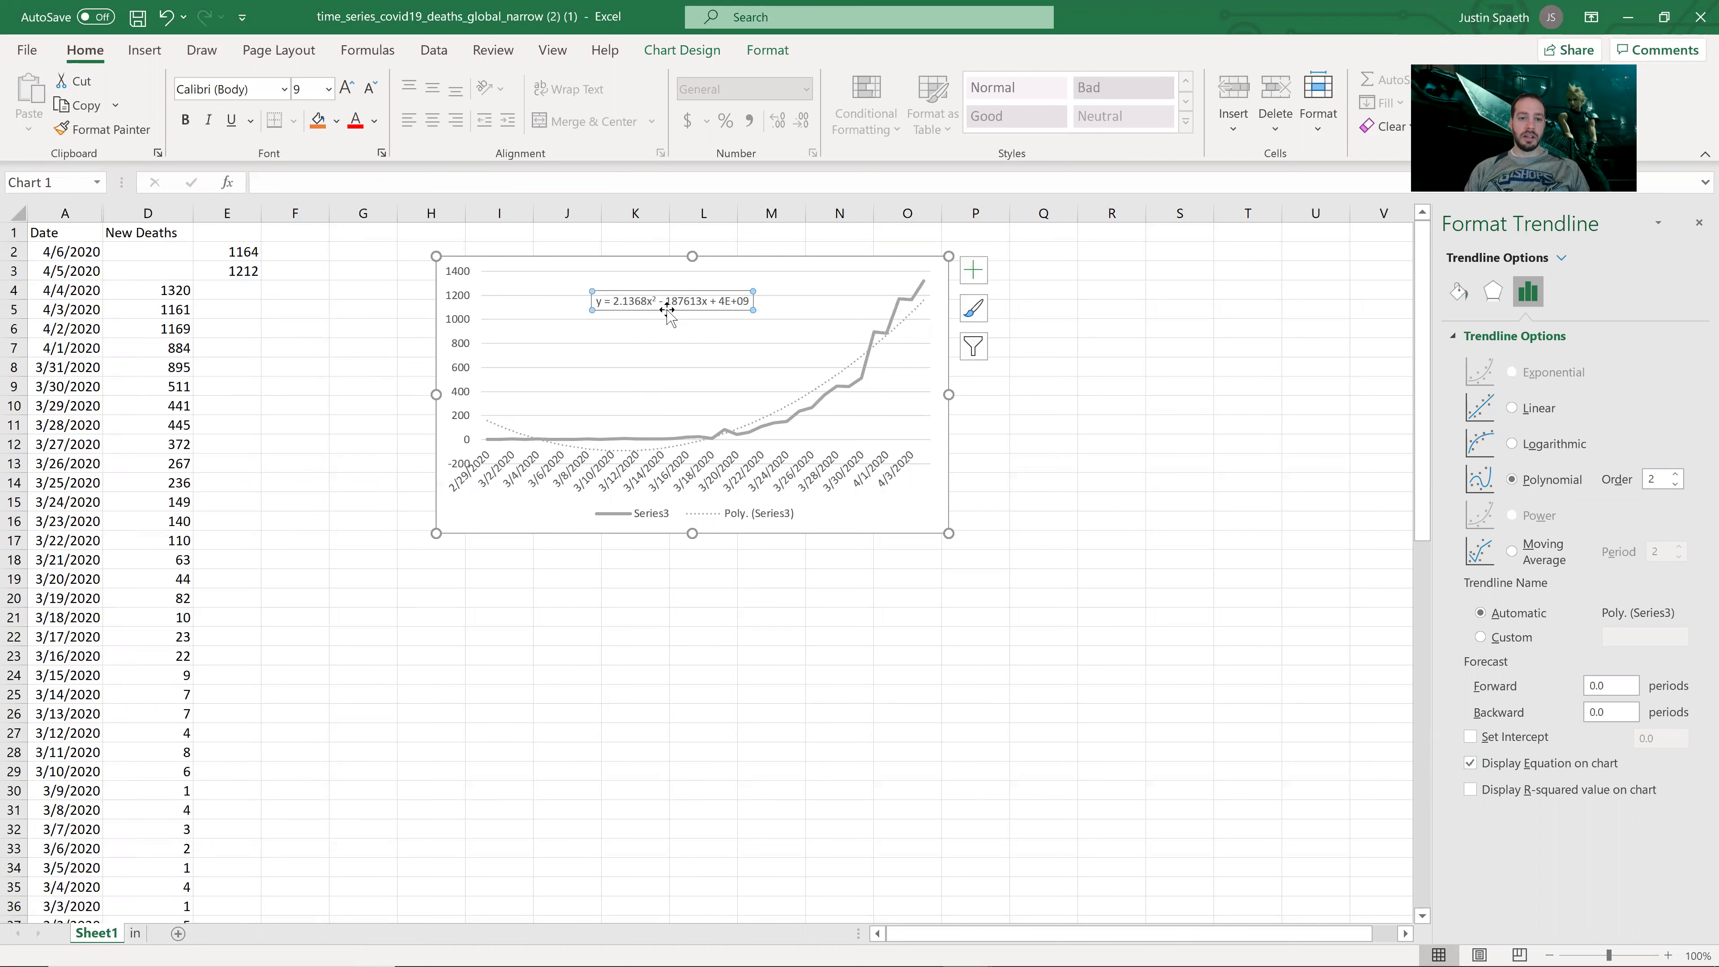
click(346, 87)
click(346, 87)
click(346, 87)
click(346, 86)
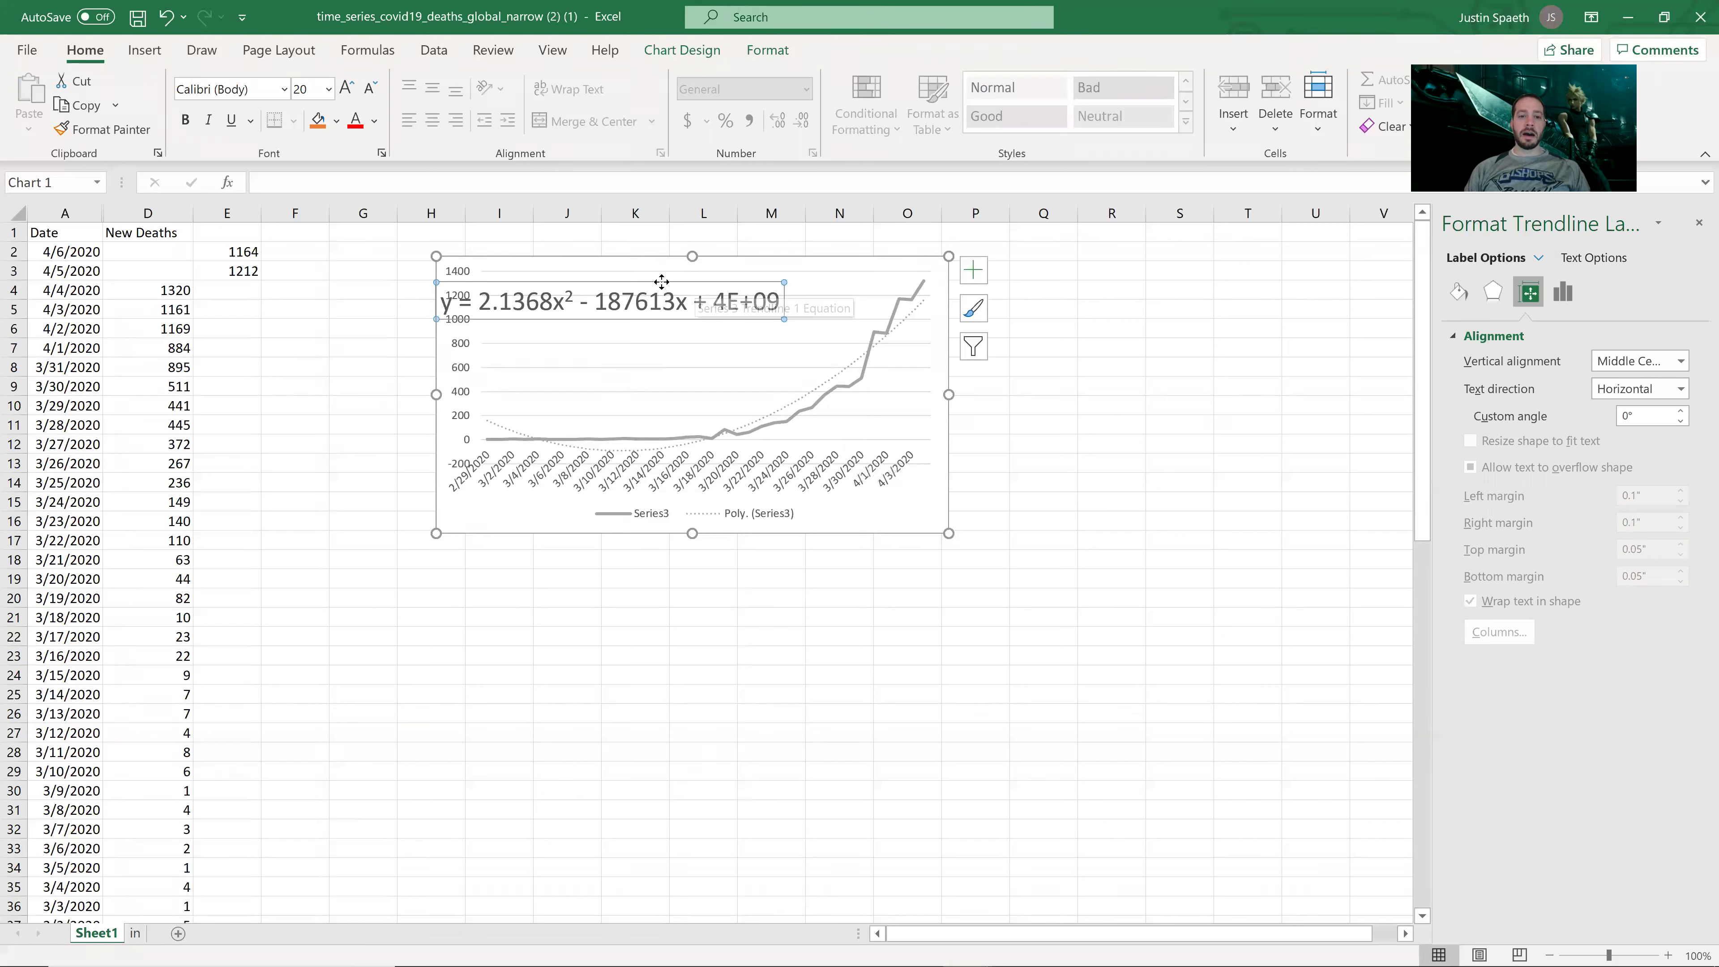
key(Delete)
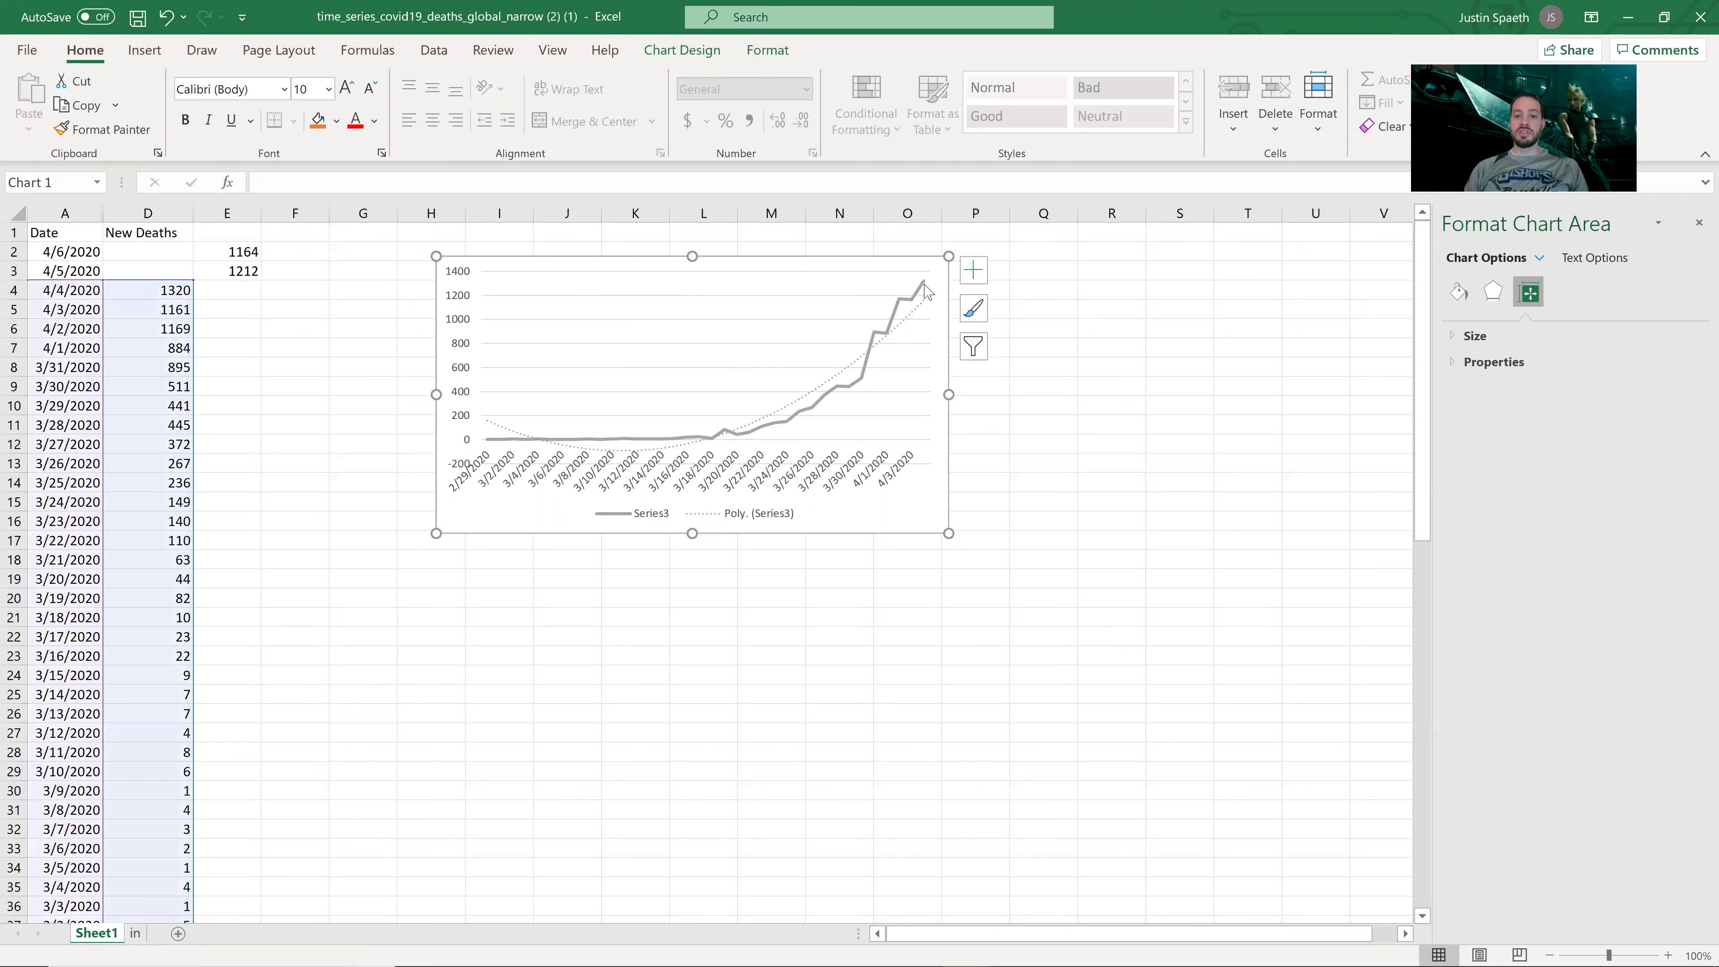
mouse_move(926, 289)
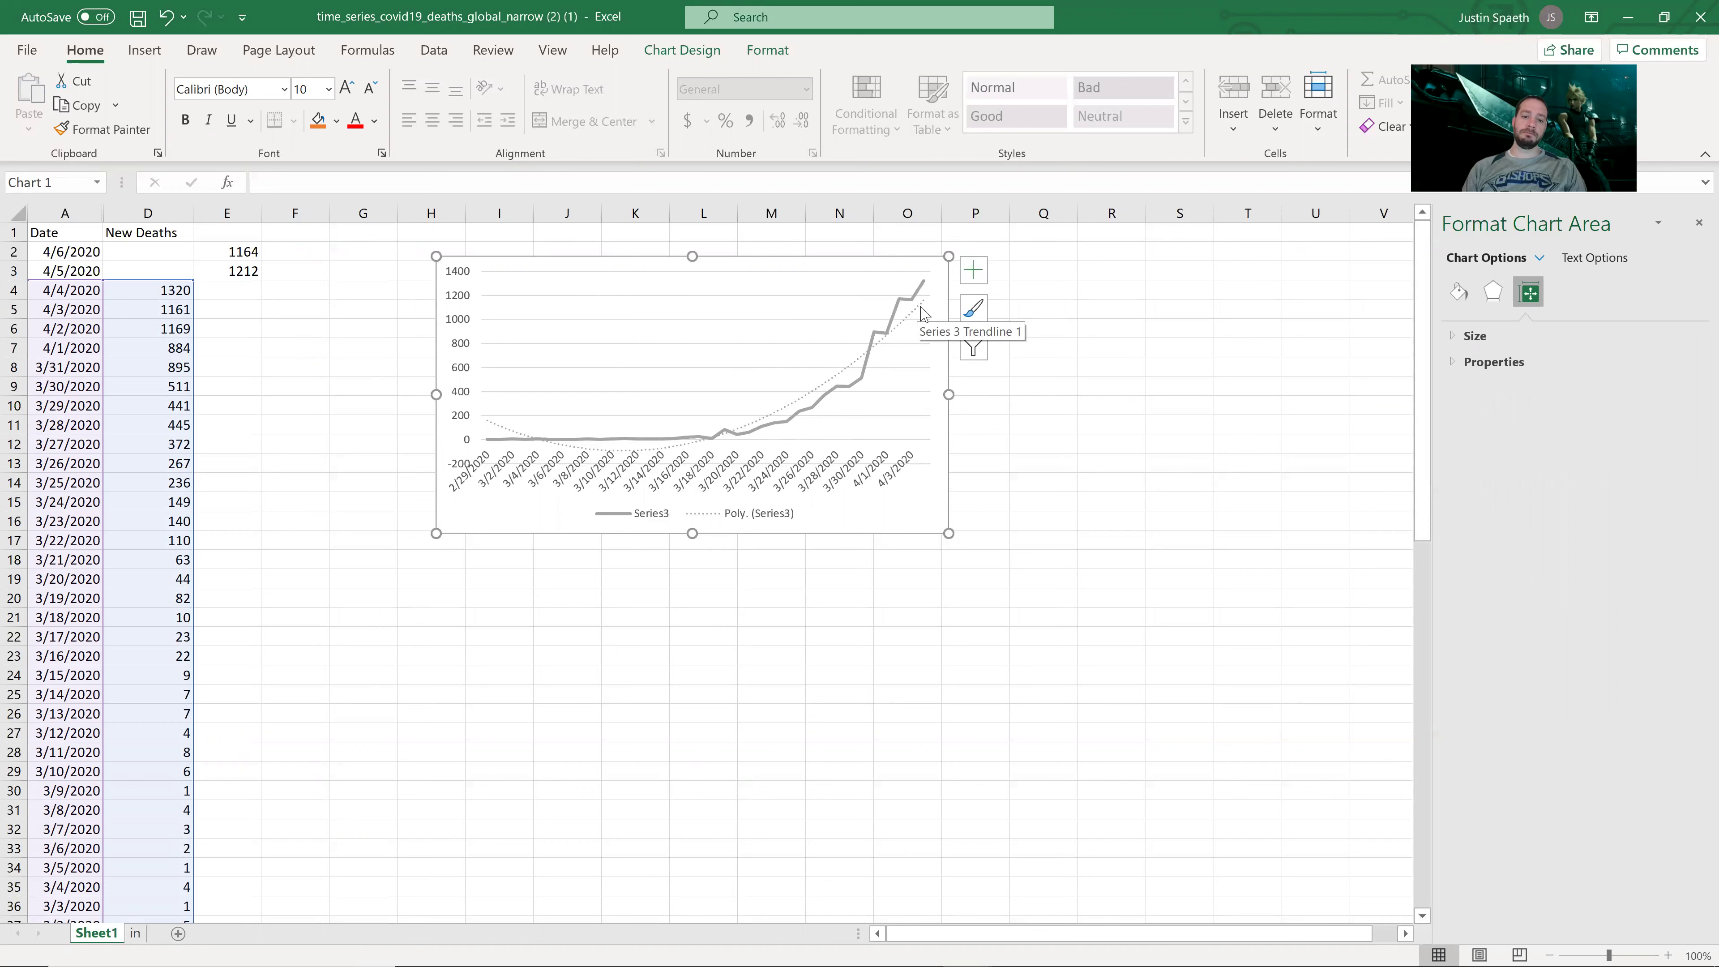
Step: Clear the dates in column A and enter day numbers 1 in A39 and 2 in A38
click(321, 386)
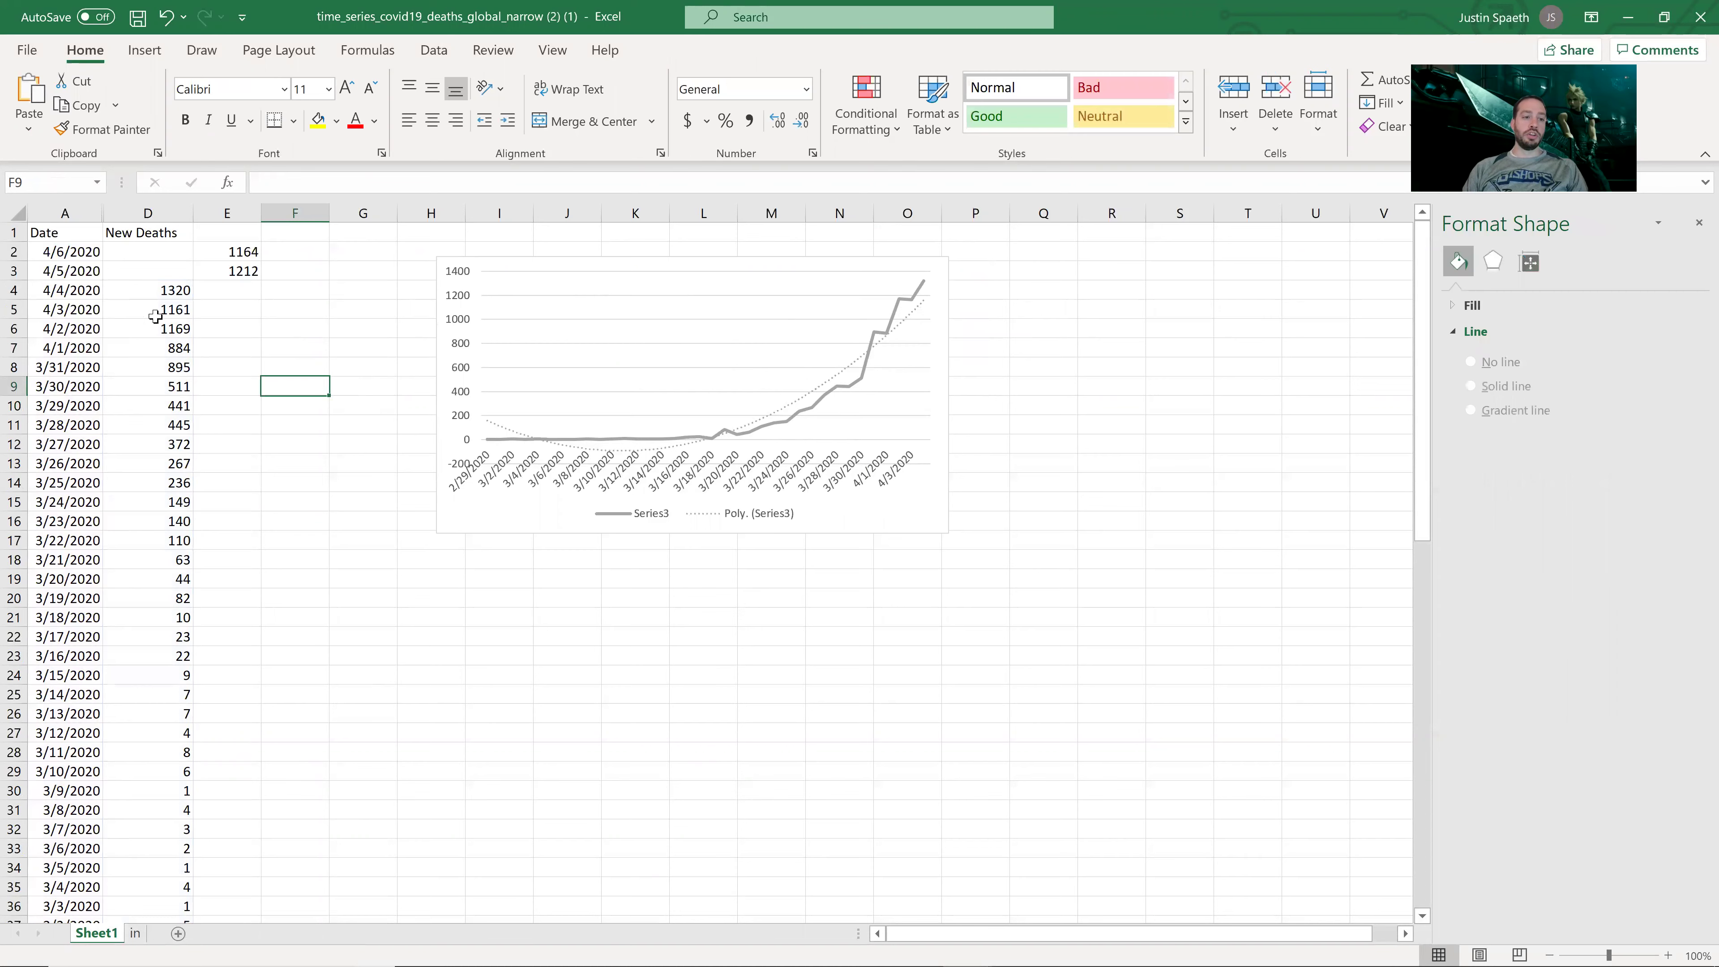
drag(77, 248, 67, 448)
key(Delete)
scroll(71, 454, down, 5)
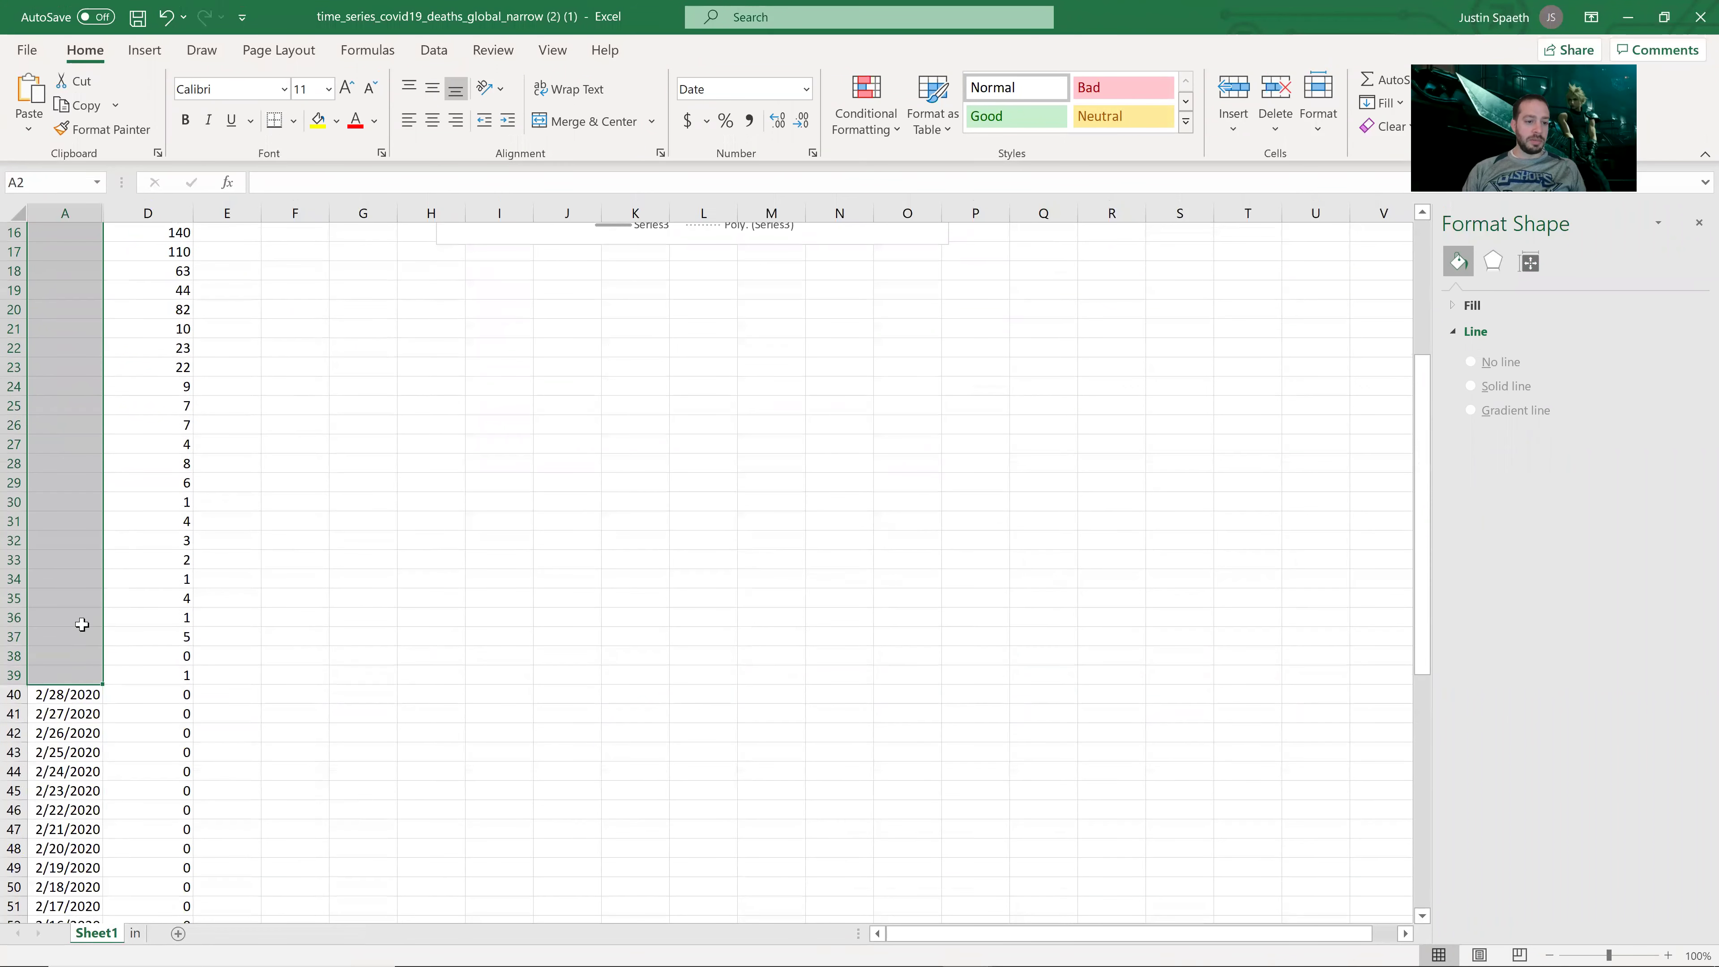
click(66, 674)
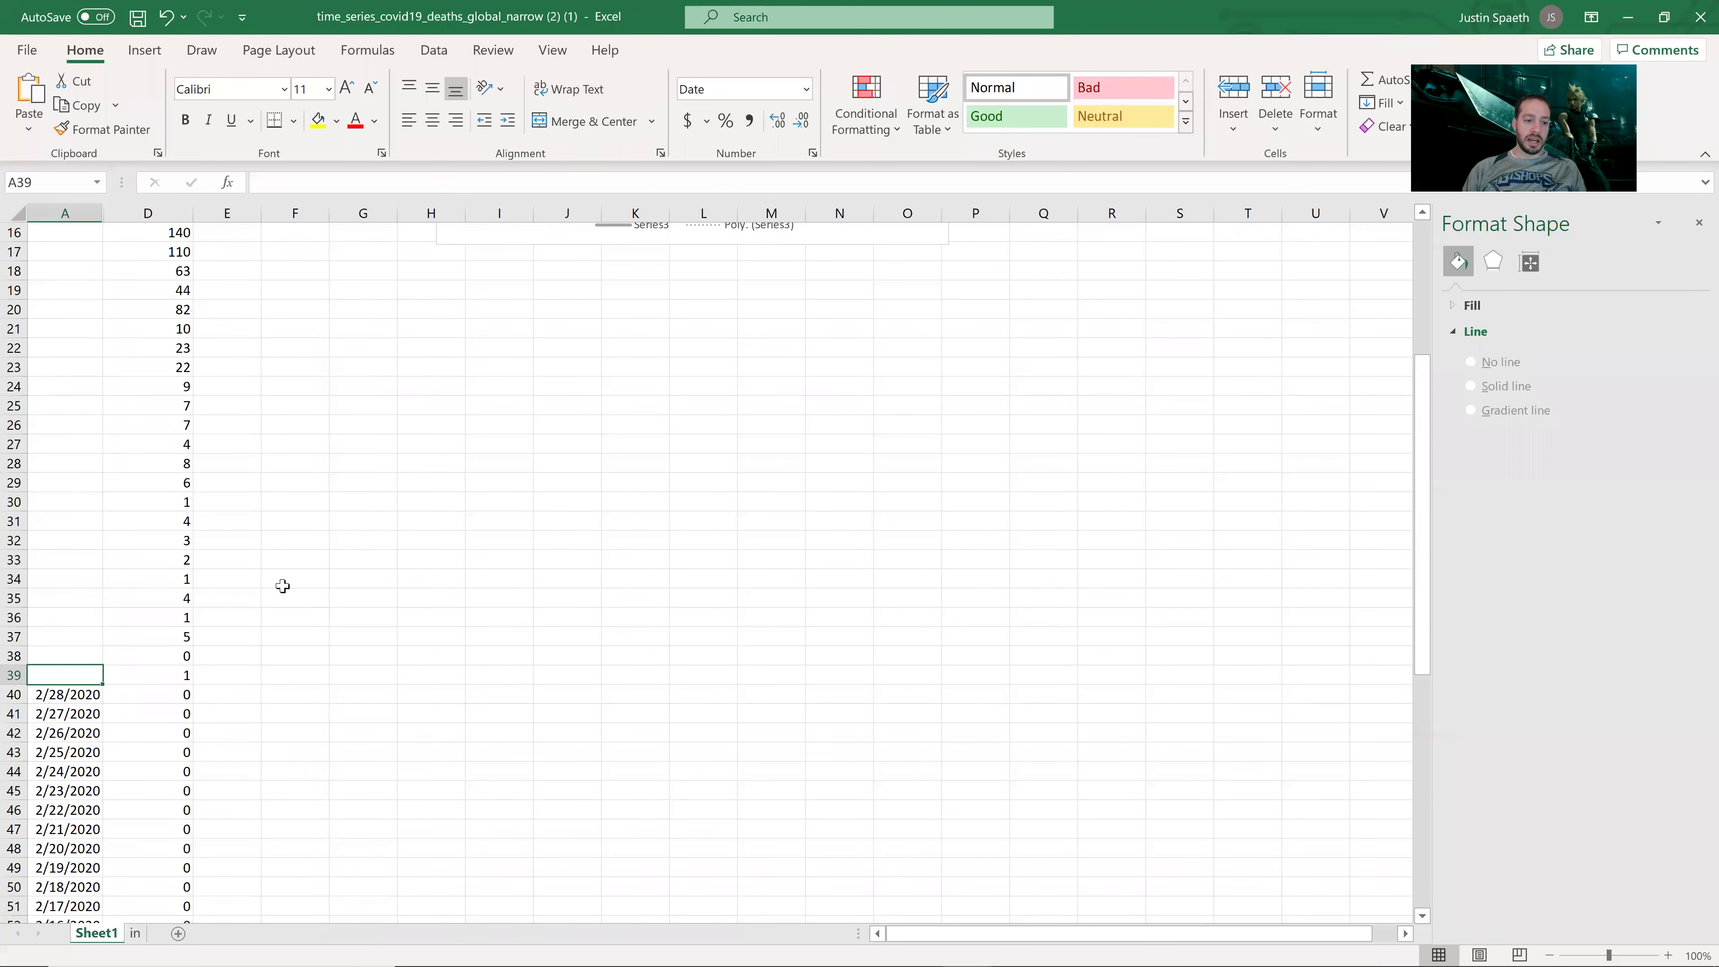
text(1)
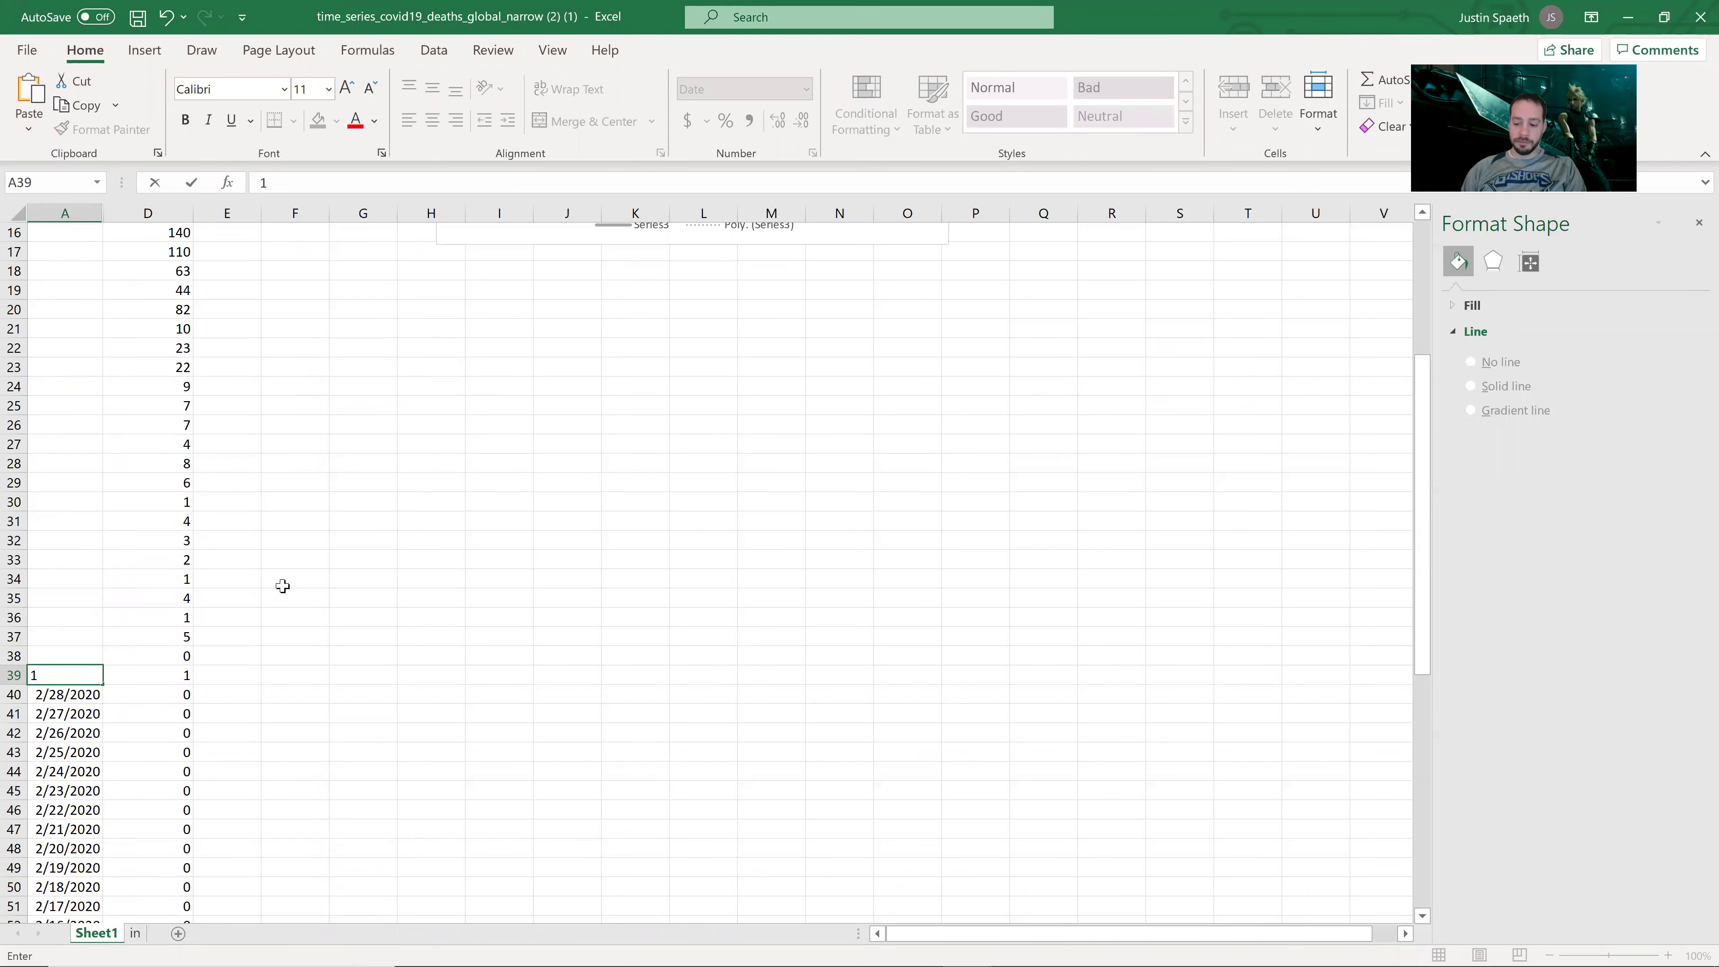
key(Up)
text(2)
key(Up)
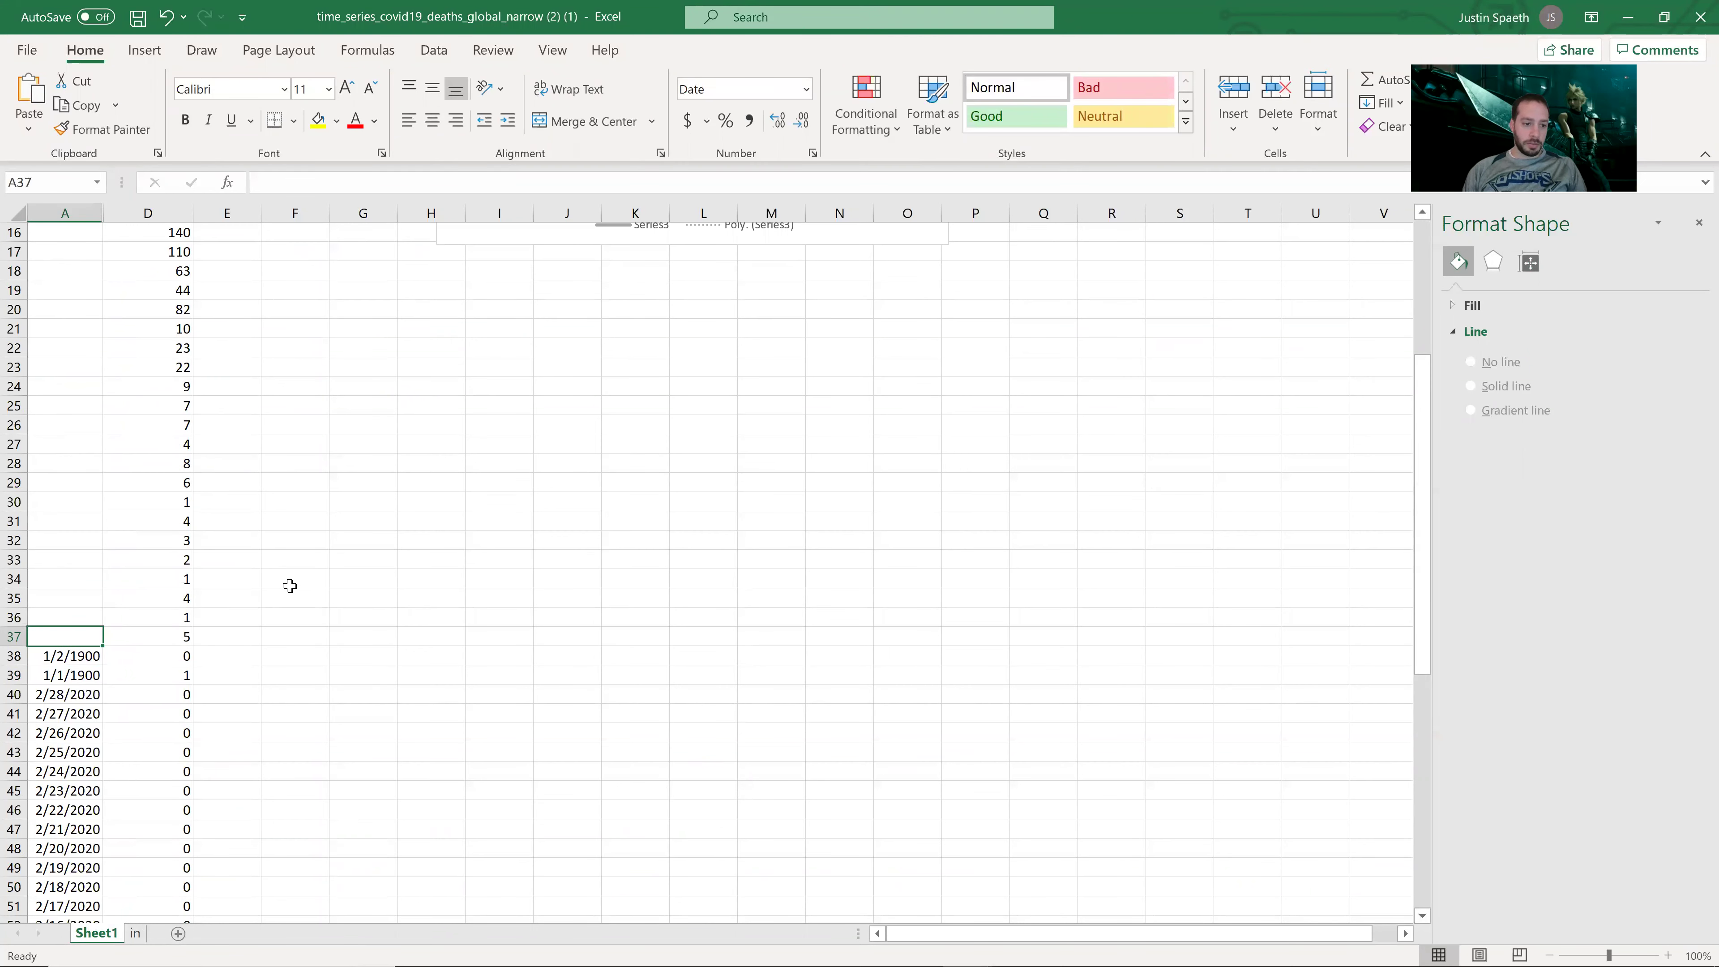
key(Down)
Step: Format A38:A39 as plain numbers, fill the countdown up column A to 38, and select the line chart
shift+click(76, 675)
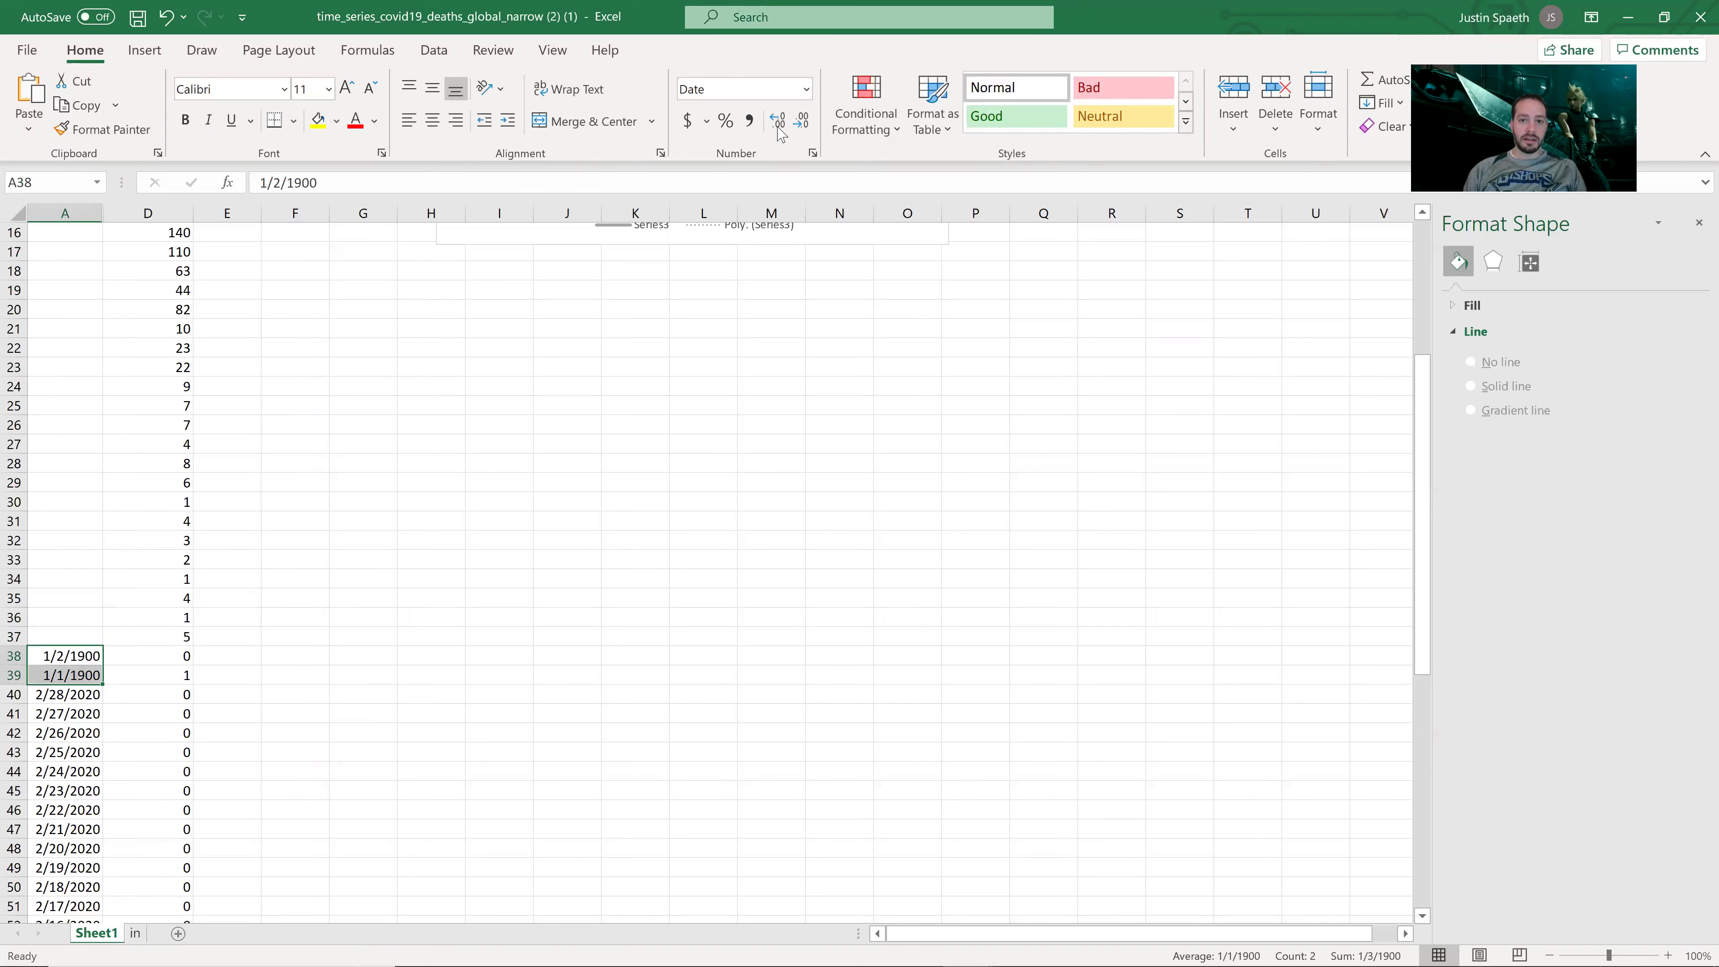
click(806, 89)
click(734, 115)
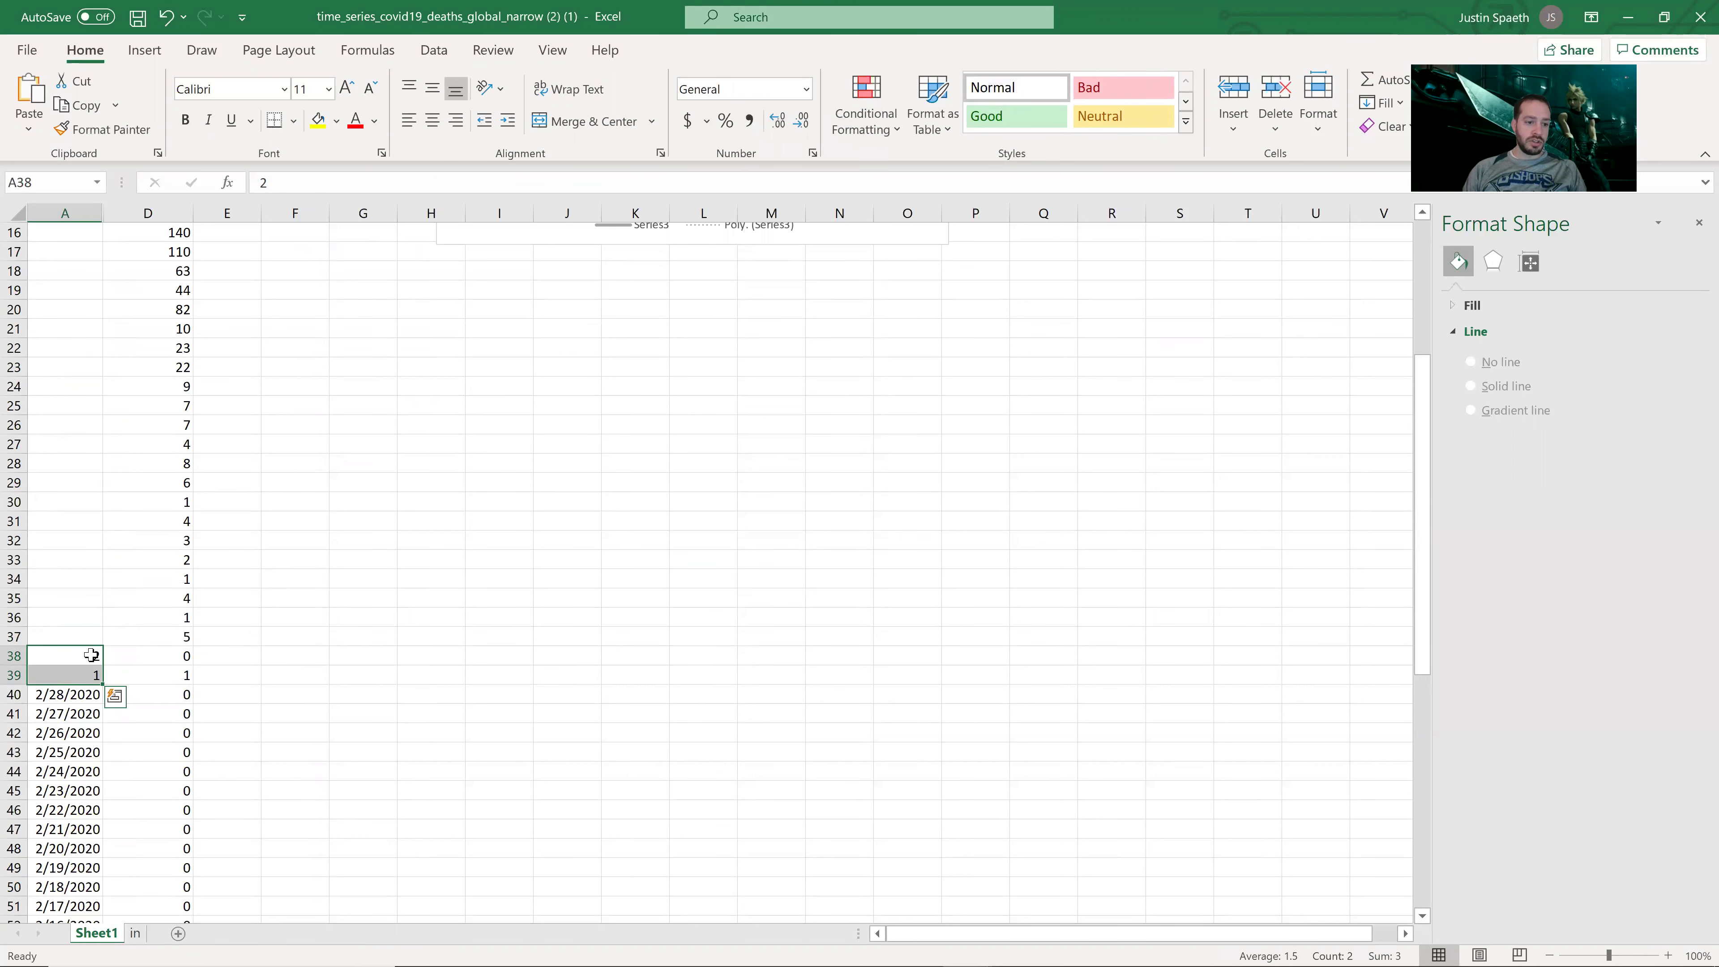
key(Return)
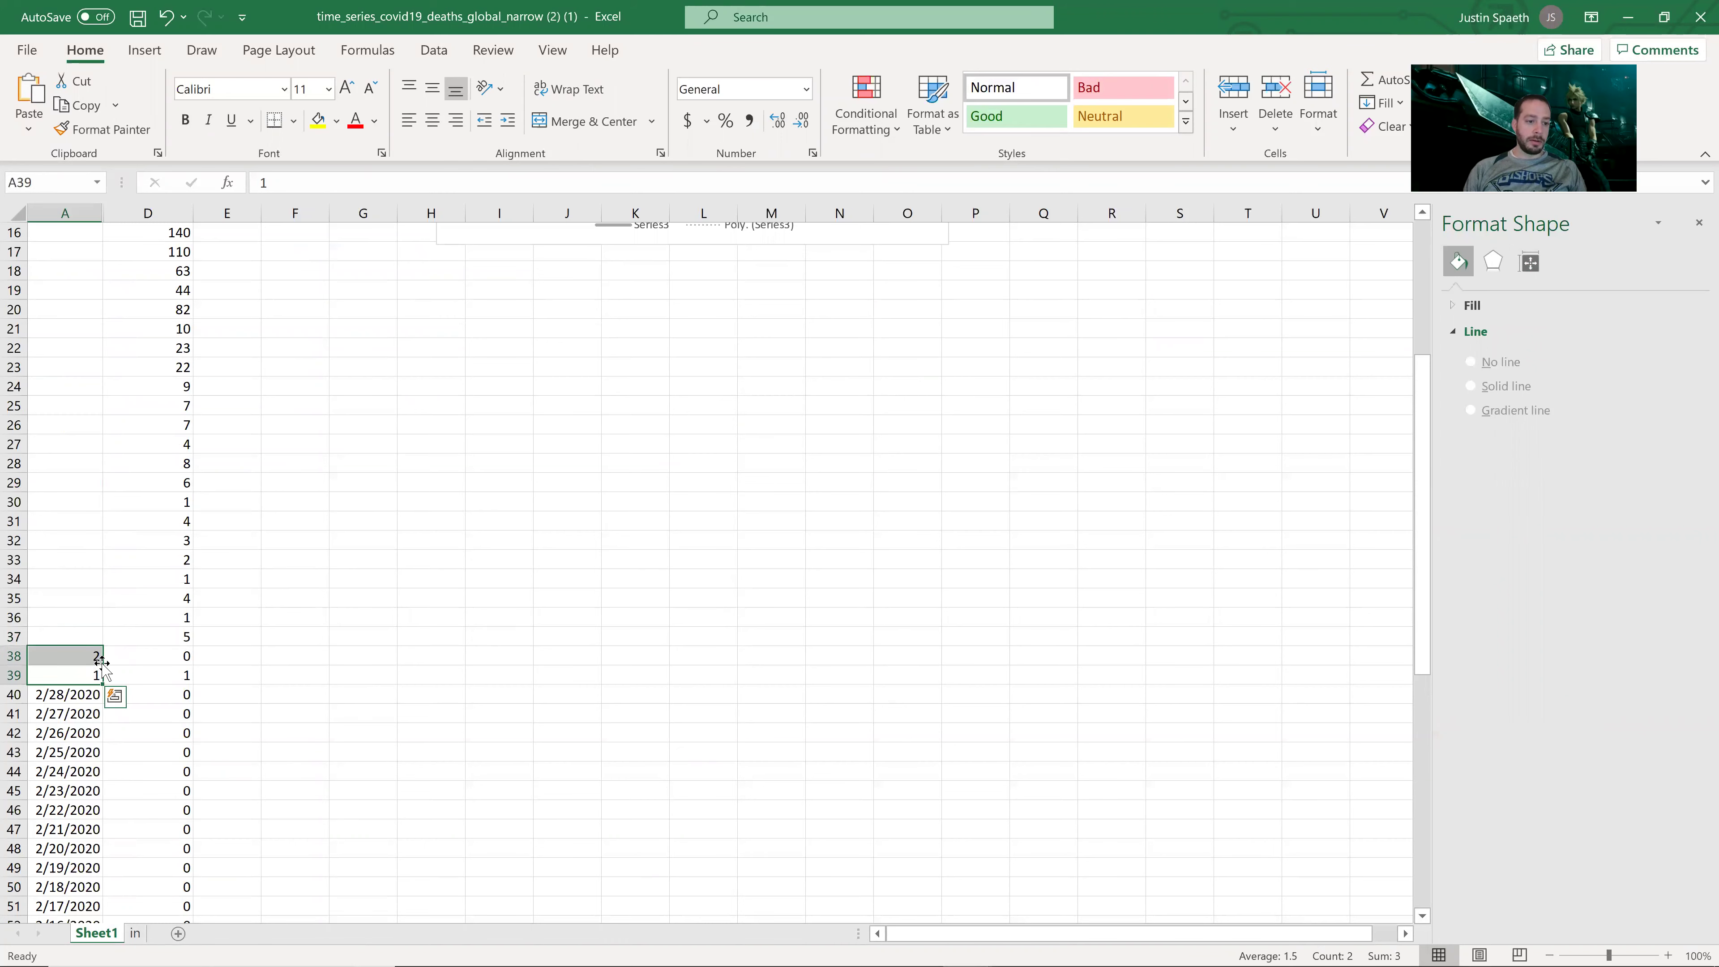
drag(85, 390, 90, 252)
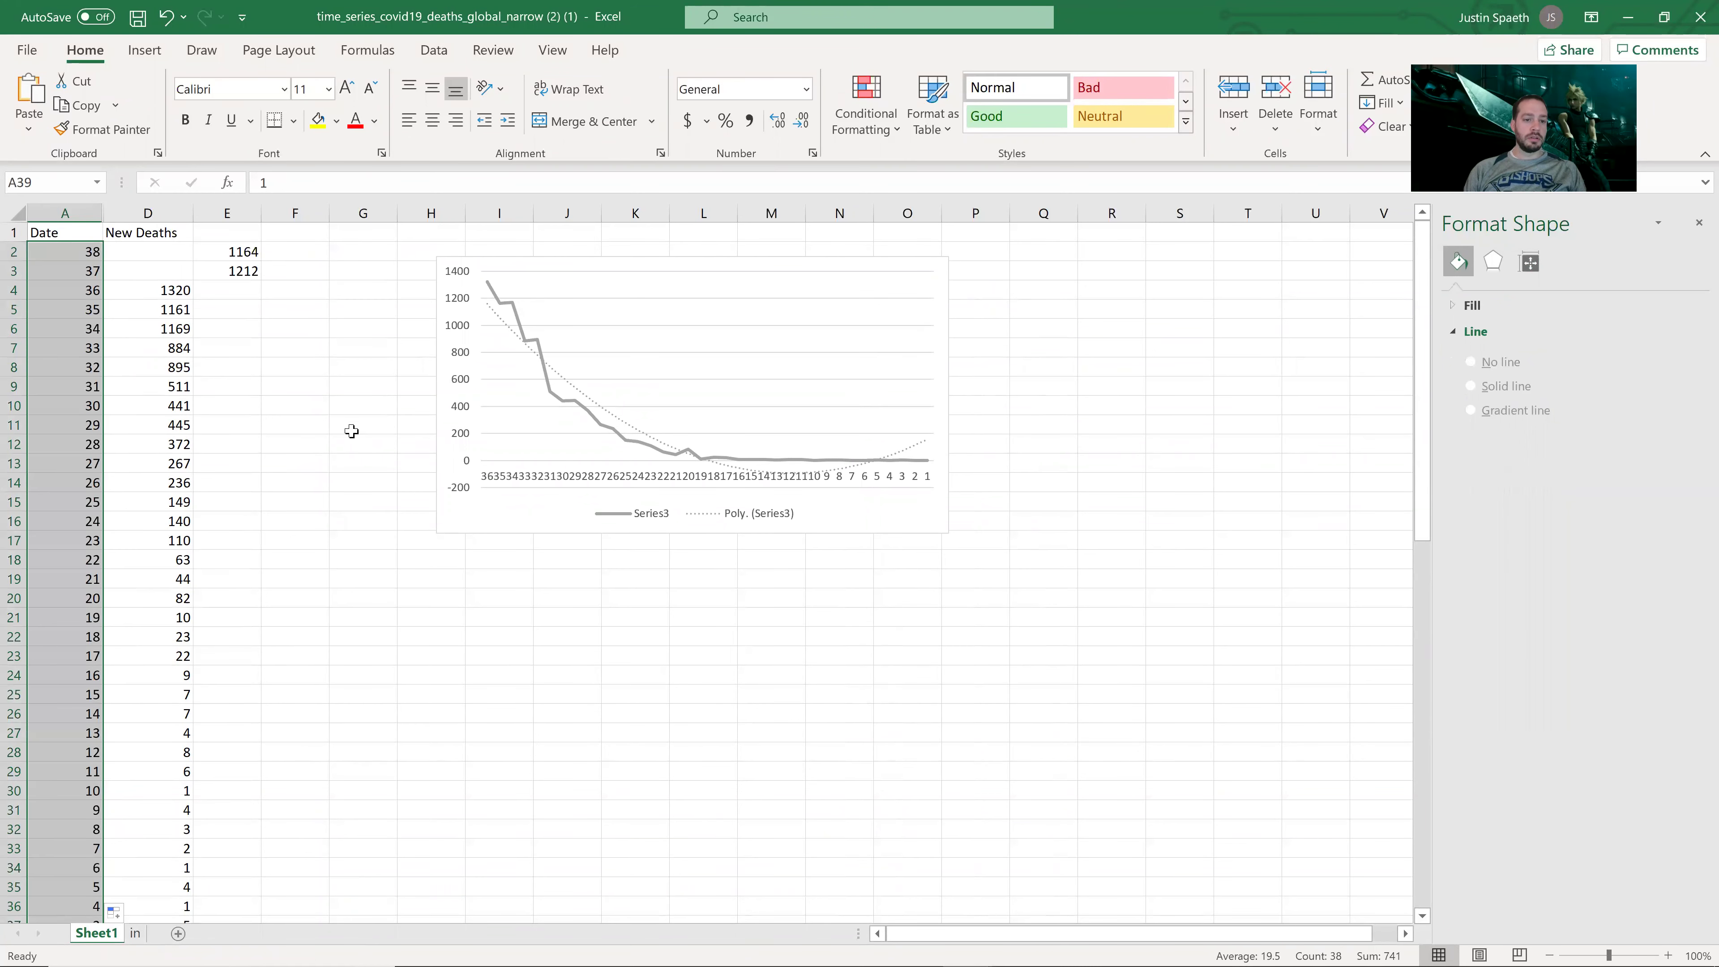
click(351, 429)
click(887, 513)
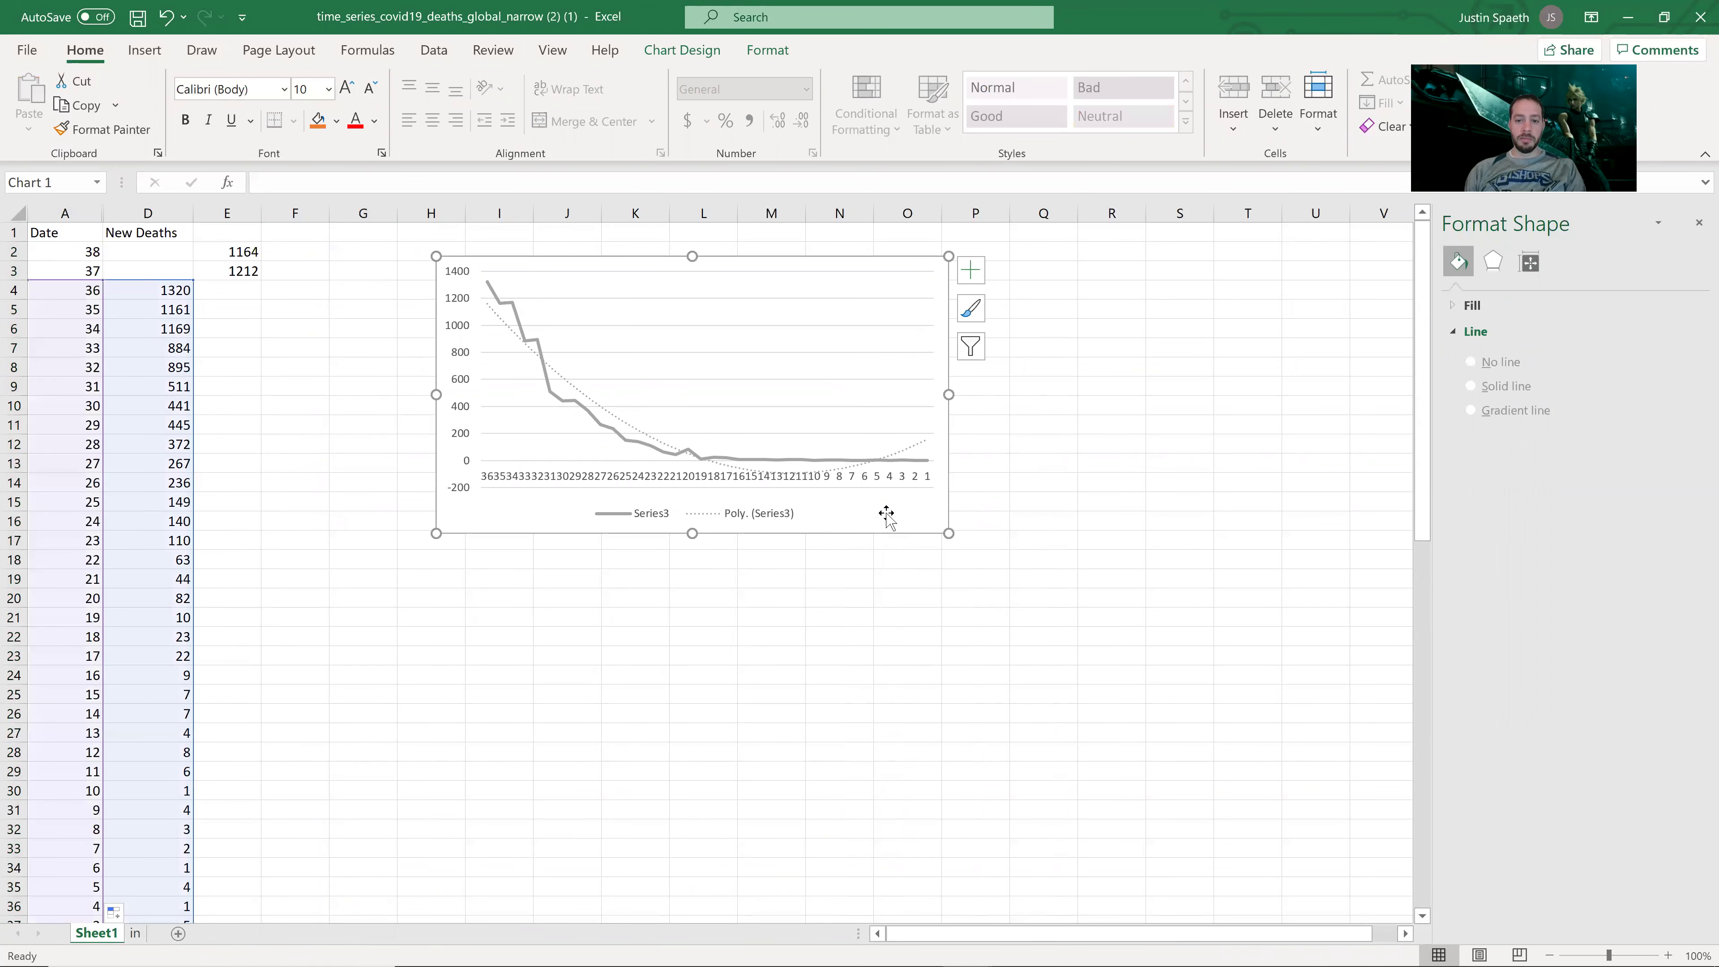
Step: Delete the old chart, try a 2-D line chart of A4:D36, then delete that chart too
key(Delete)
click(498, 482)
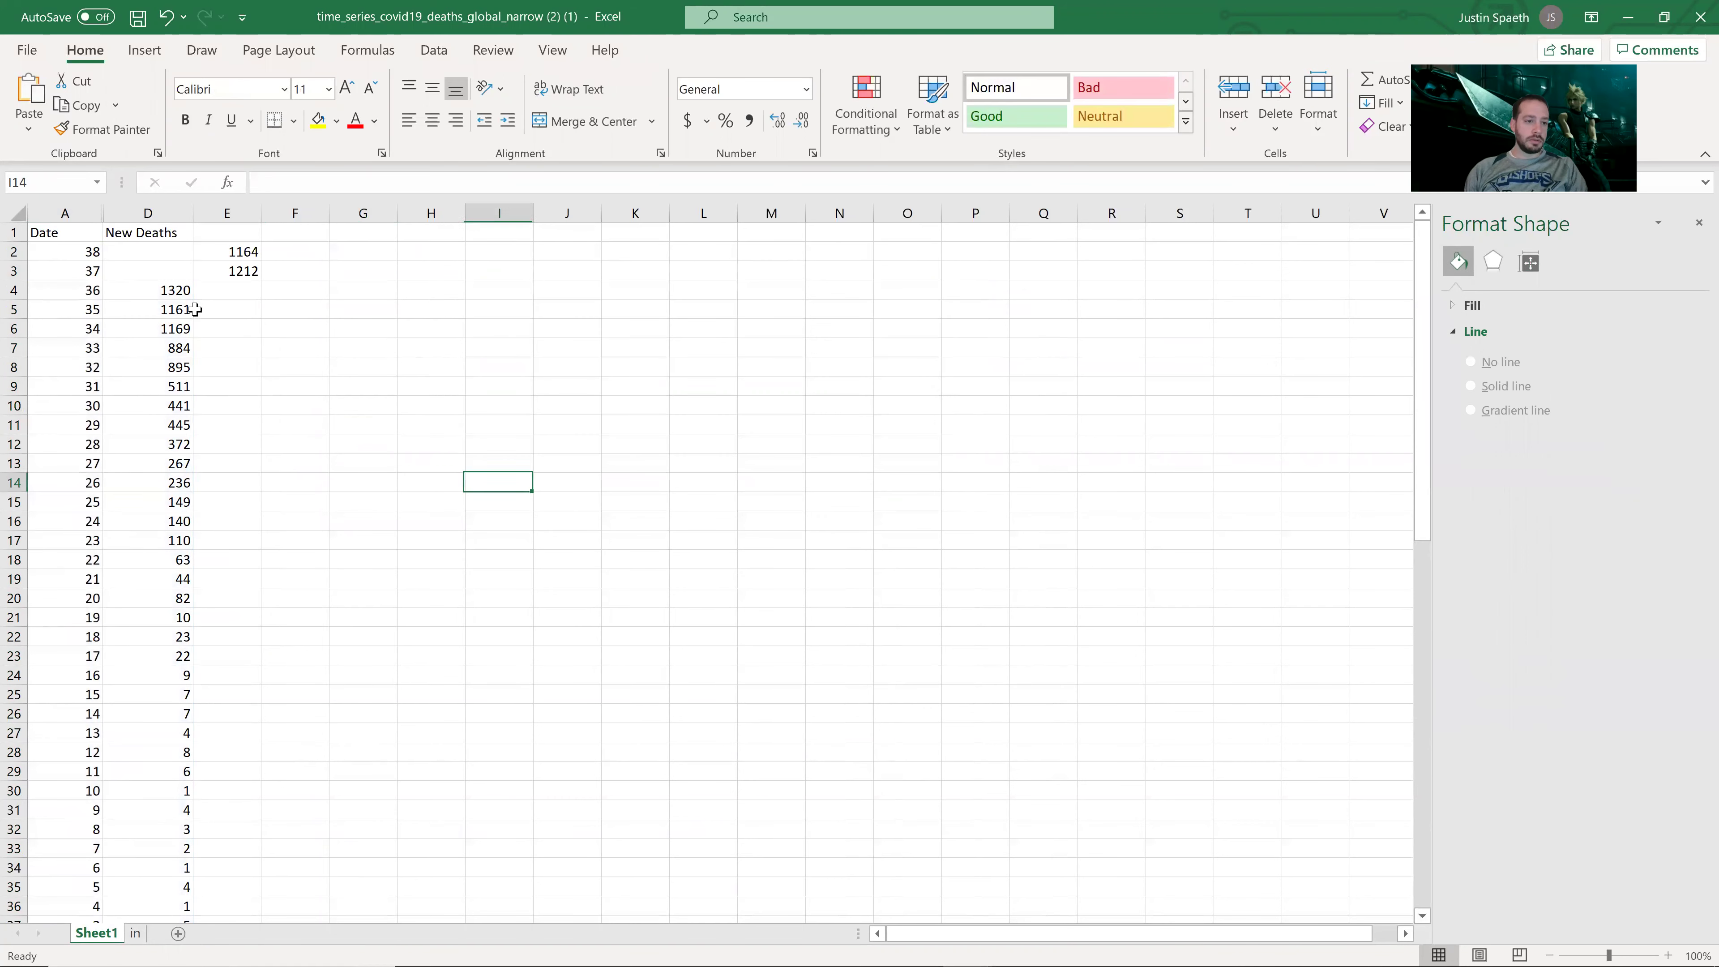
drag(96, 296, 183, 713)
scroll(859, 542, up, 3)
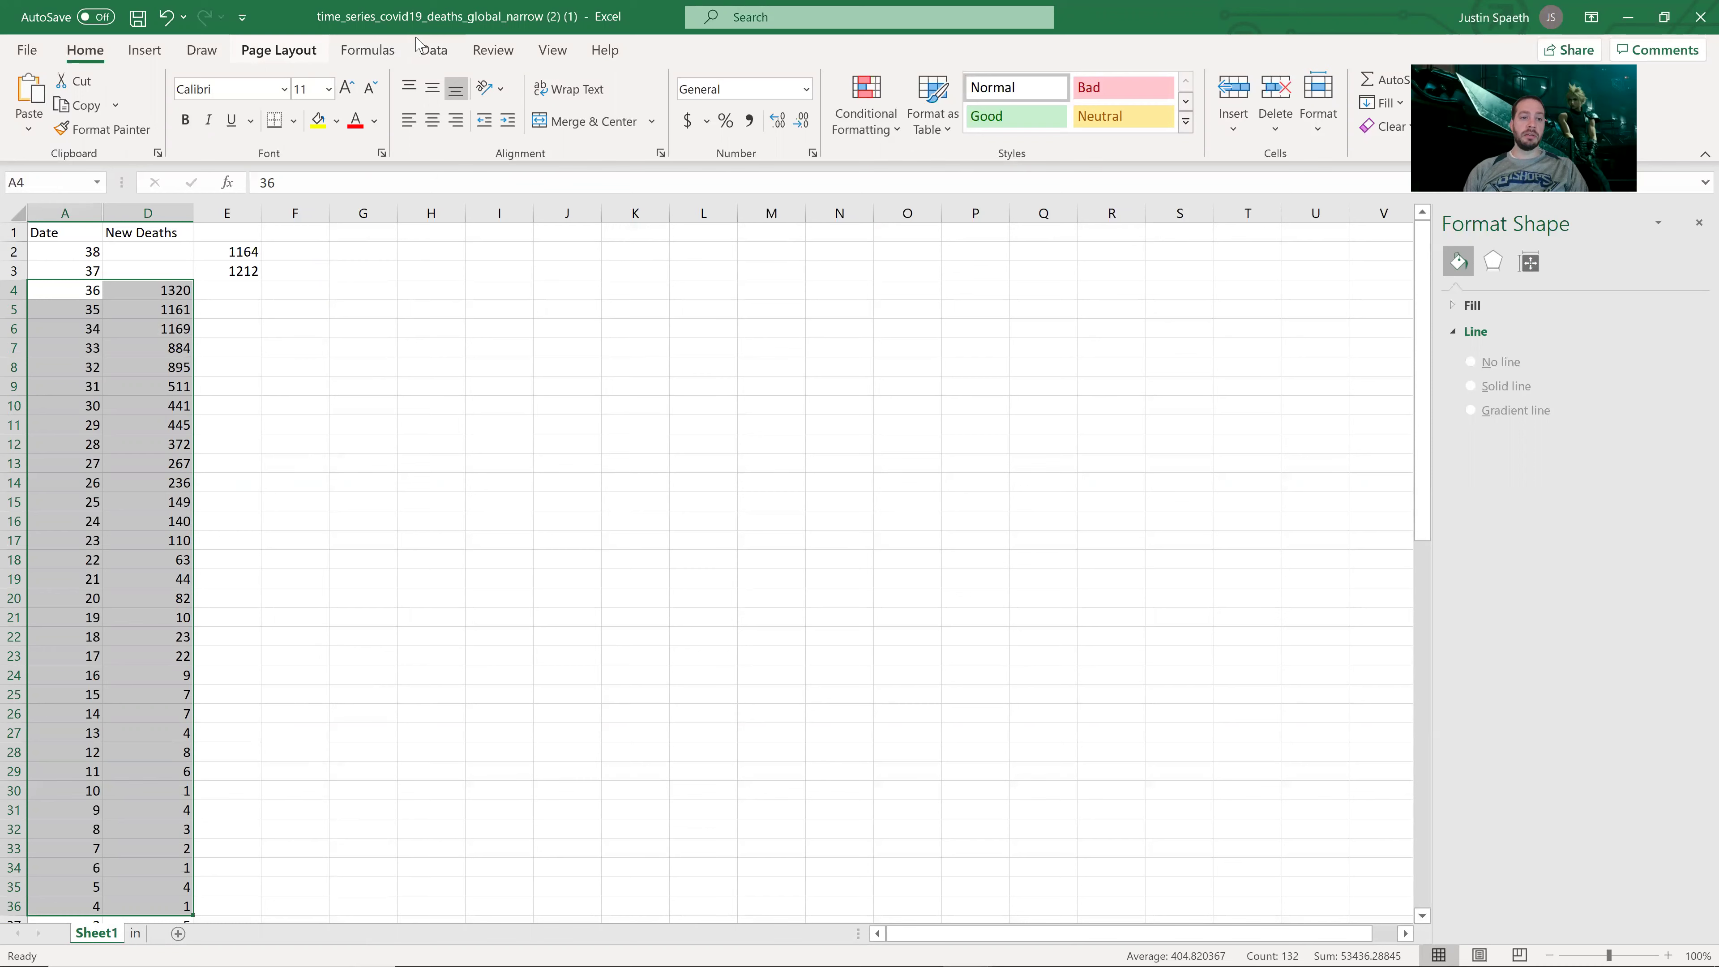
click(154, 51)
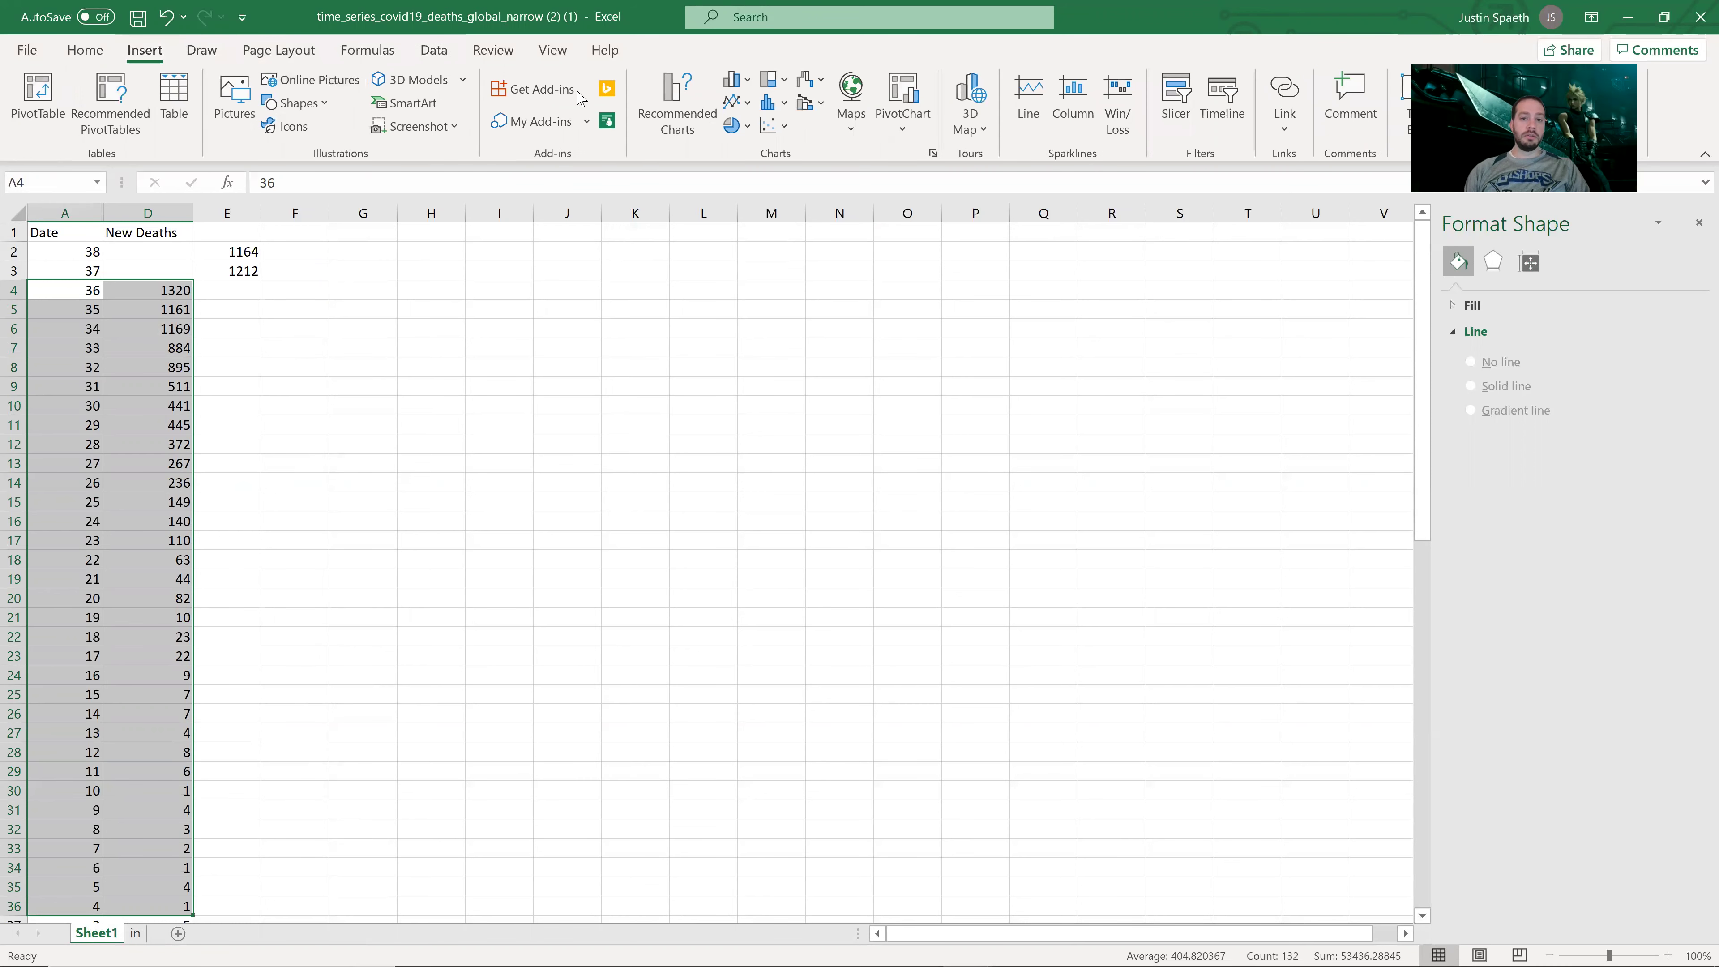
click(735, 109)
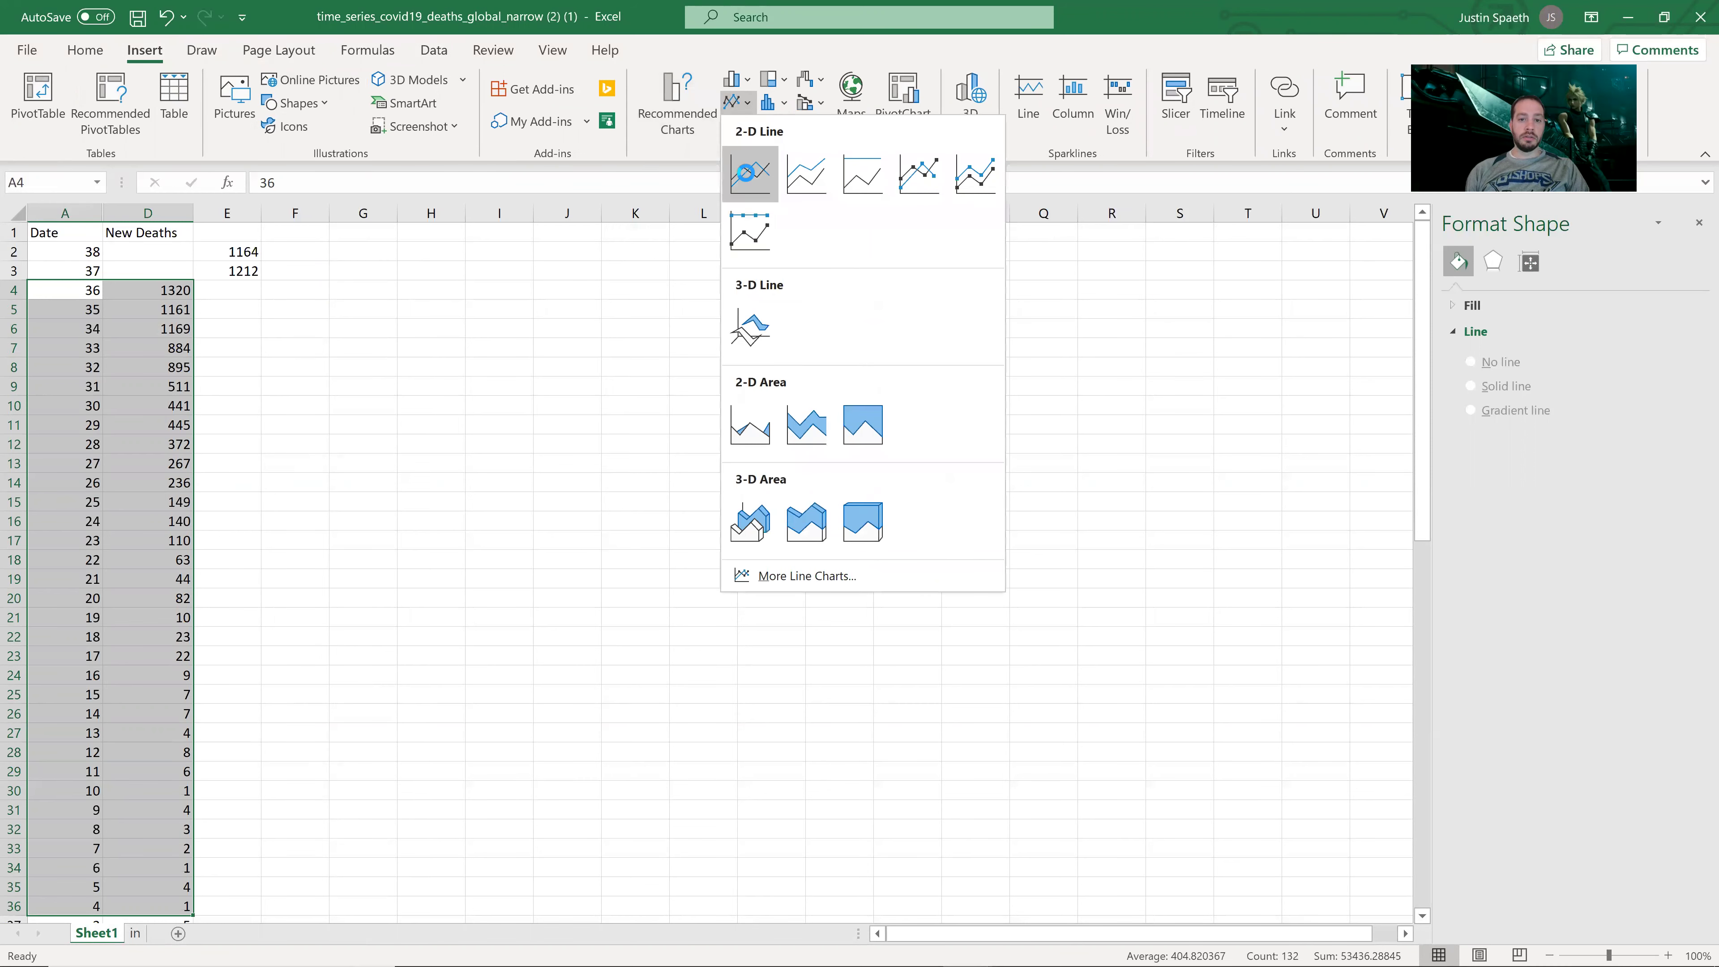
click(748, 178)
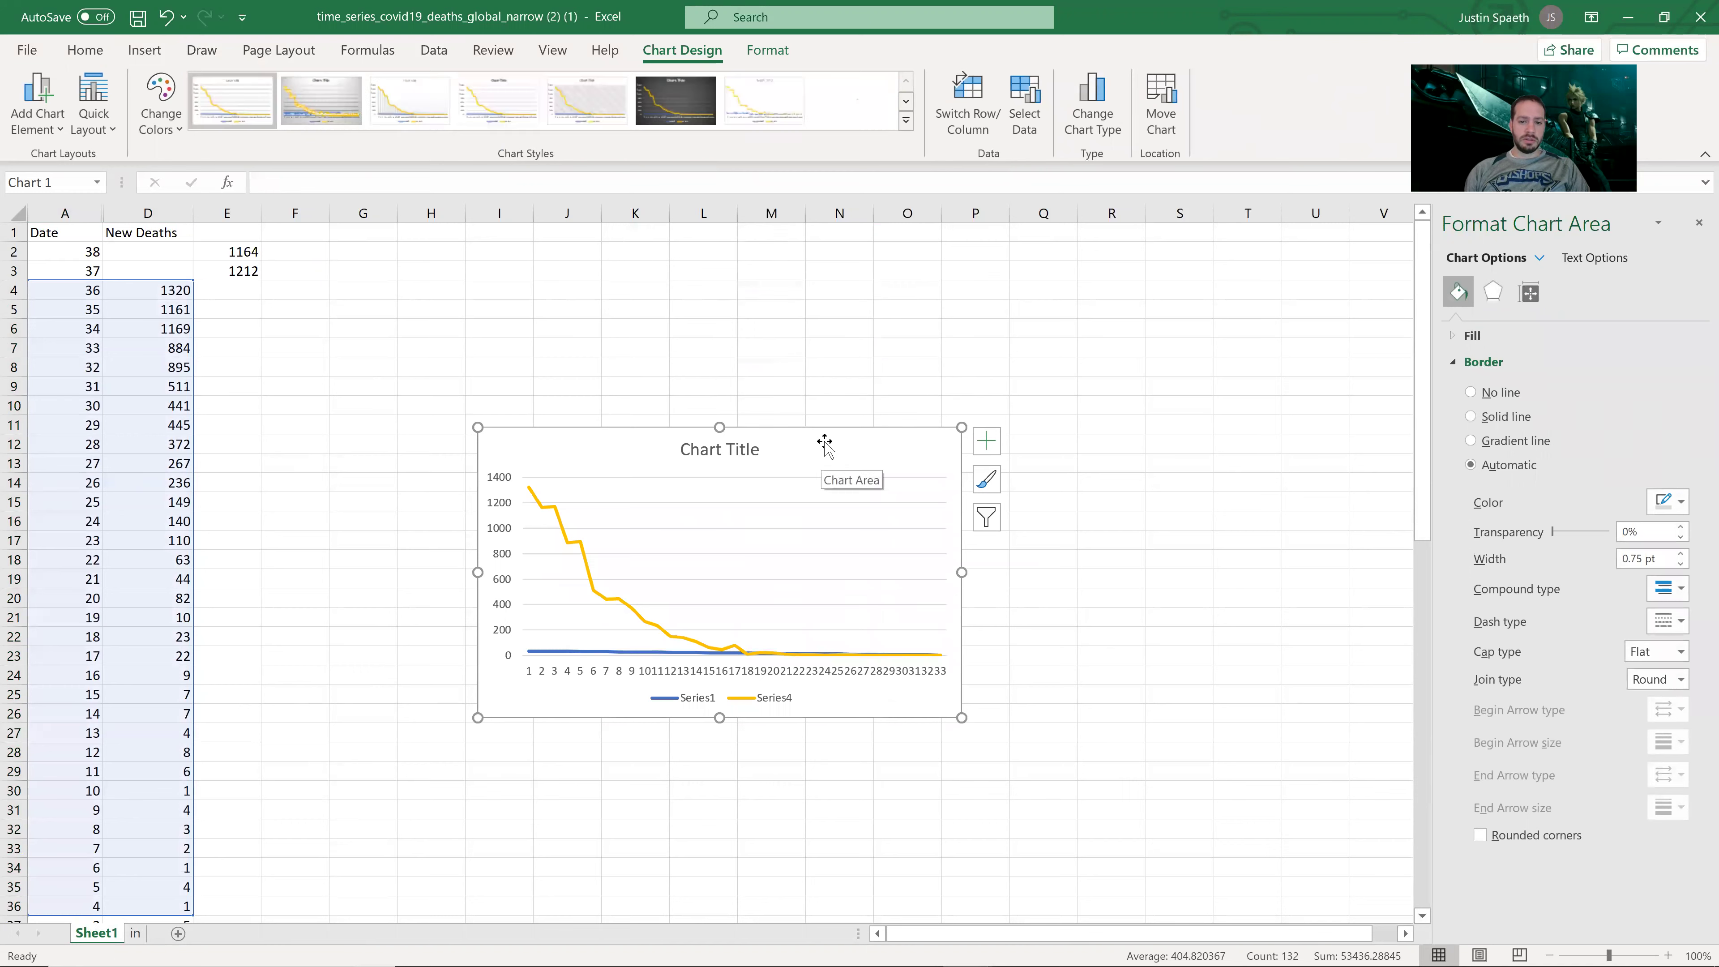
drag(827, 415, 831, 385)
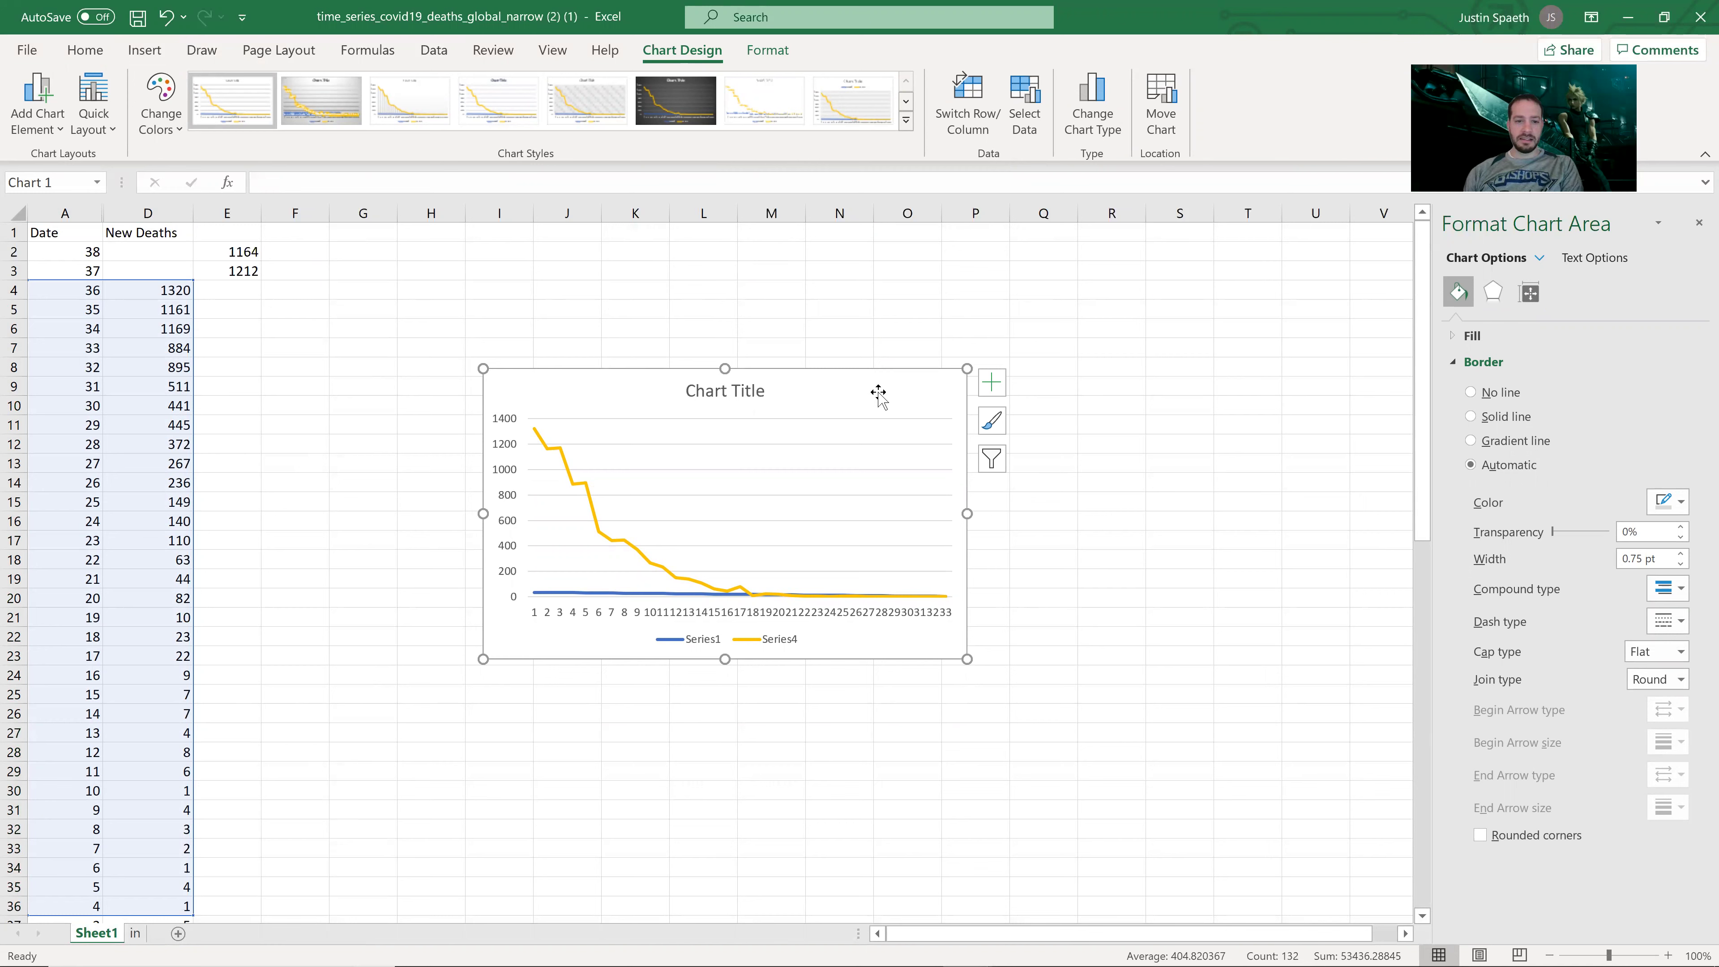
key(Delete)
click(444, 387)
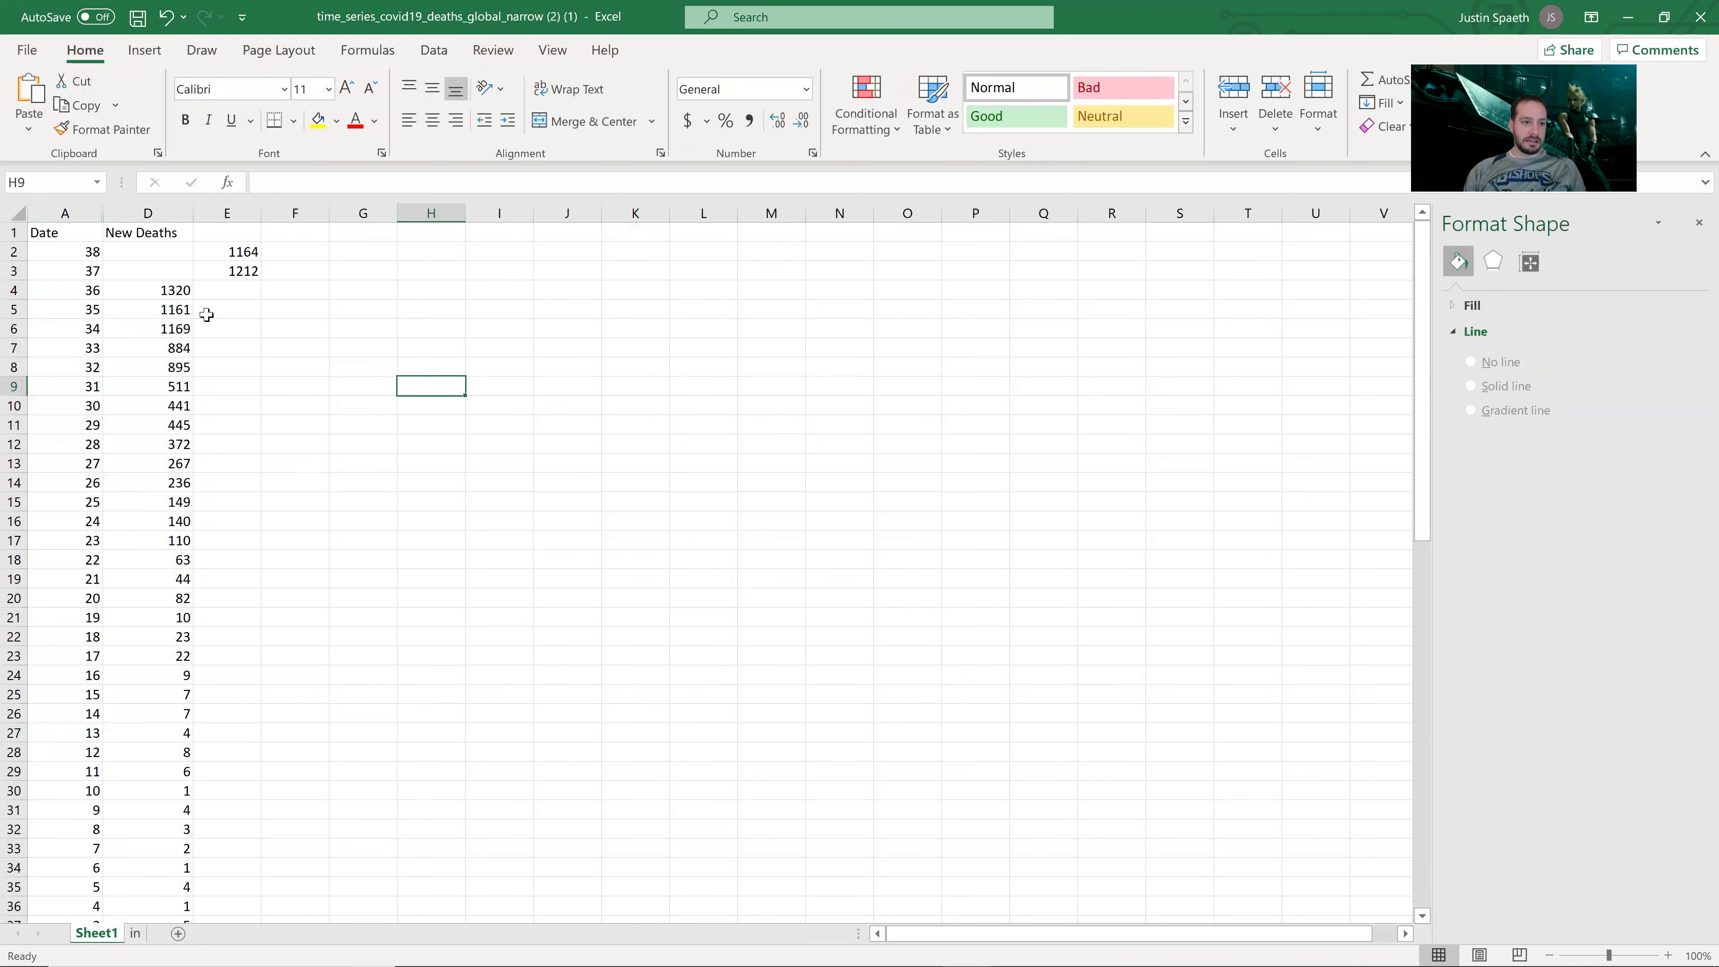
Step: Copy the date and deaths block from column A and paste it at J2
drag(80, 296, 150, 618)
key(ctrl+c)
scroll(656, 518, up, 6)
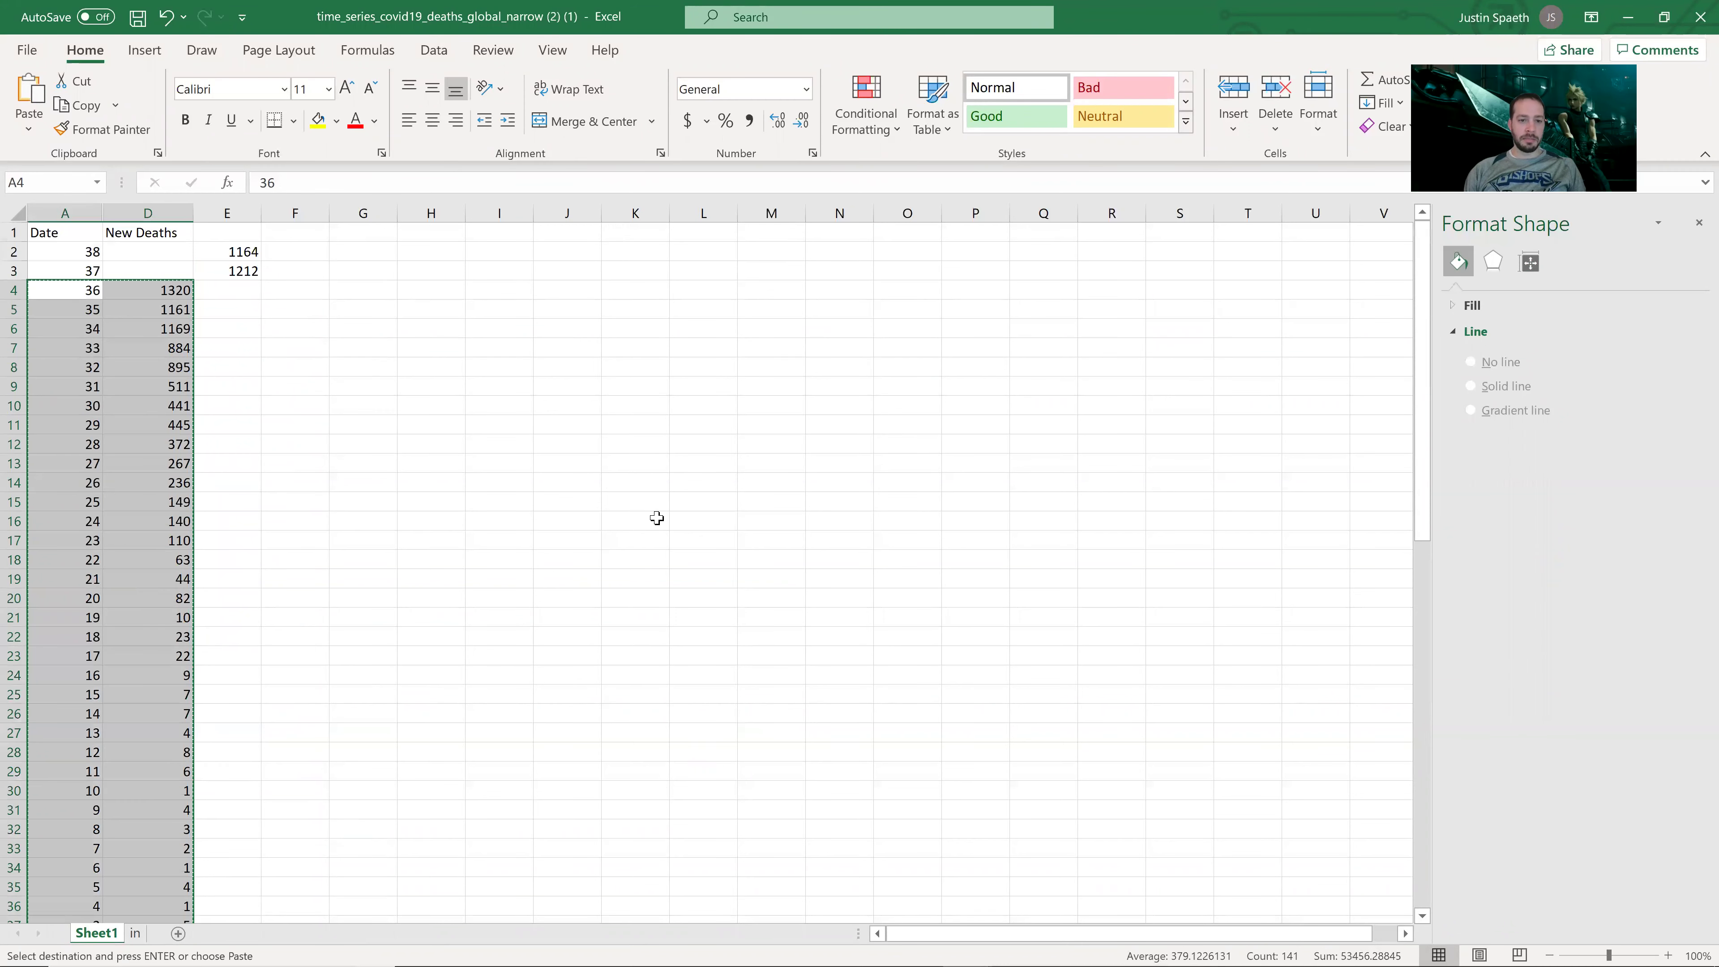
click(566, 251)
key(ctrl+v)
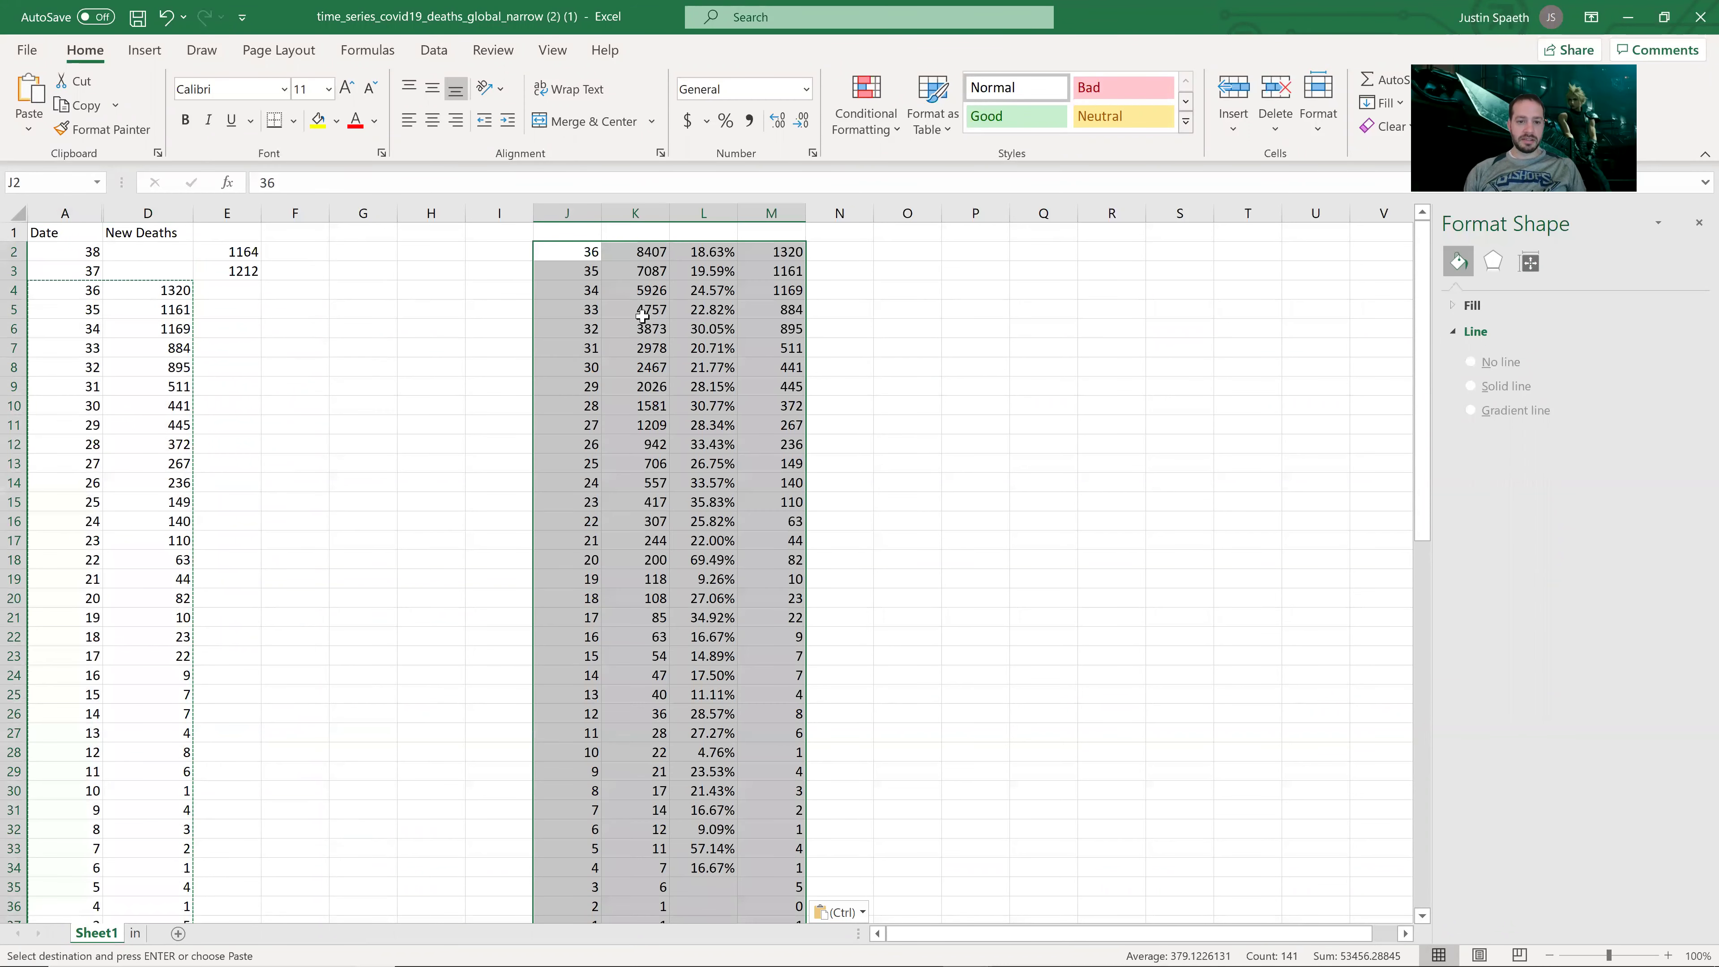
Step: Clear columns K and L, then move the new deaths values from column M into column K
drag(647, 250, 727, 887)
key(Delete)
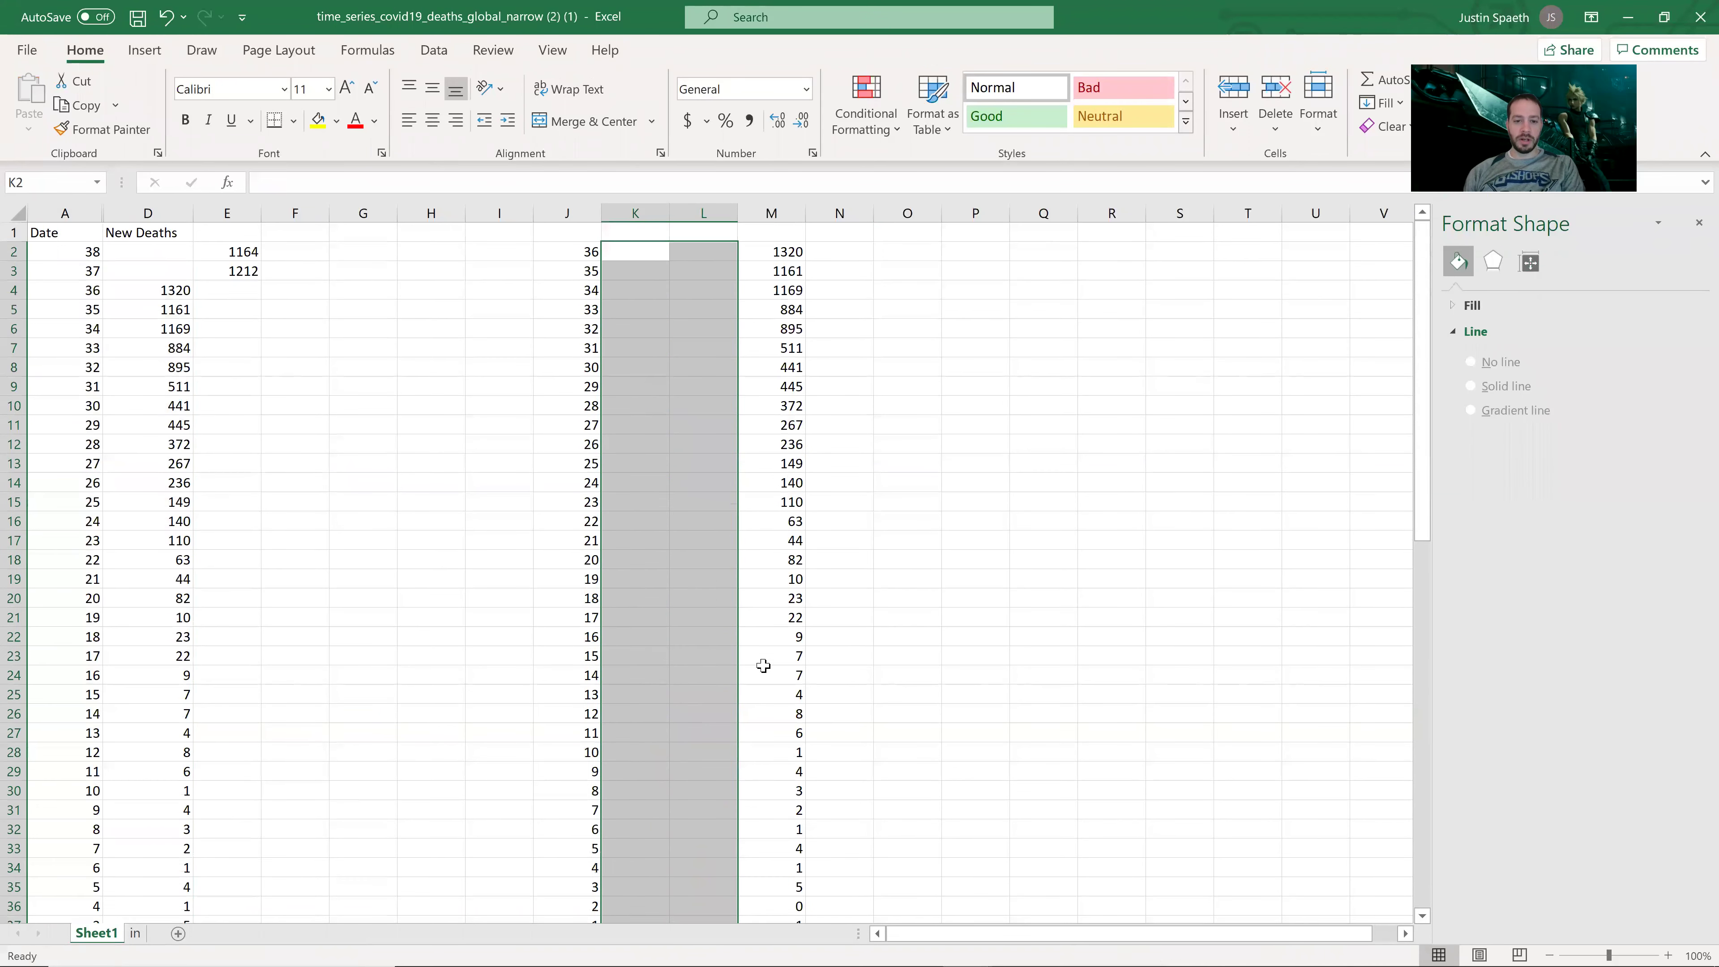
drag(771, 251, 777, 884)
scroll(704, 541, up, 1)
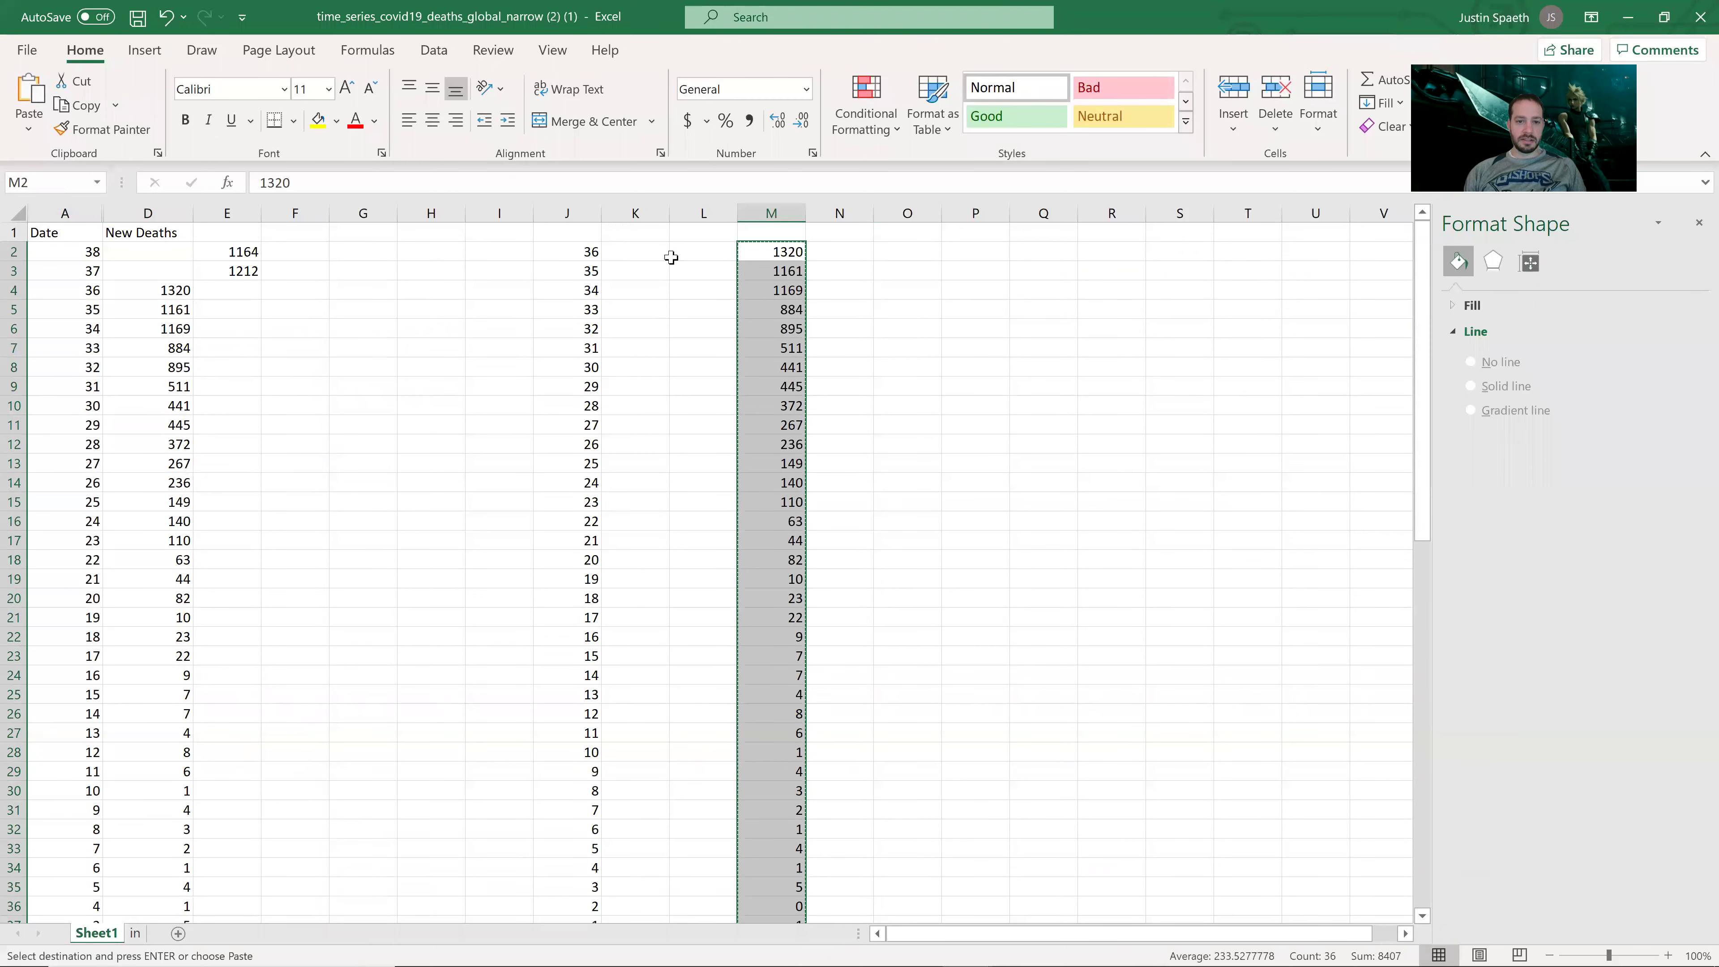
key(ctrl+c)
click(657, 251)
key(ctrl+v)
click(674, 444)
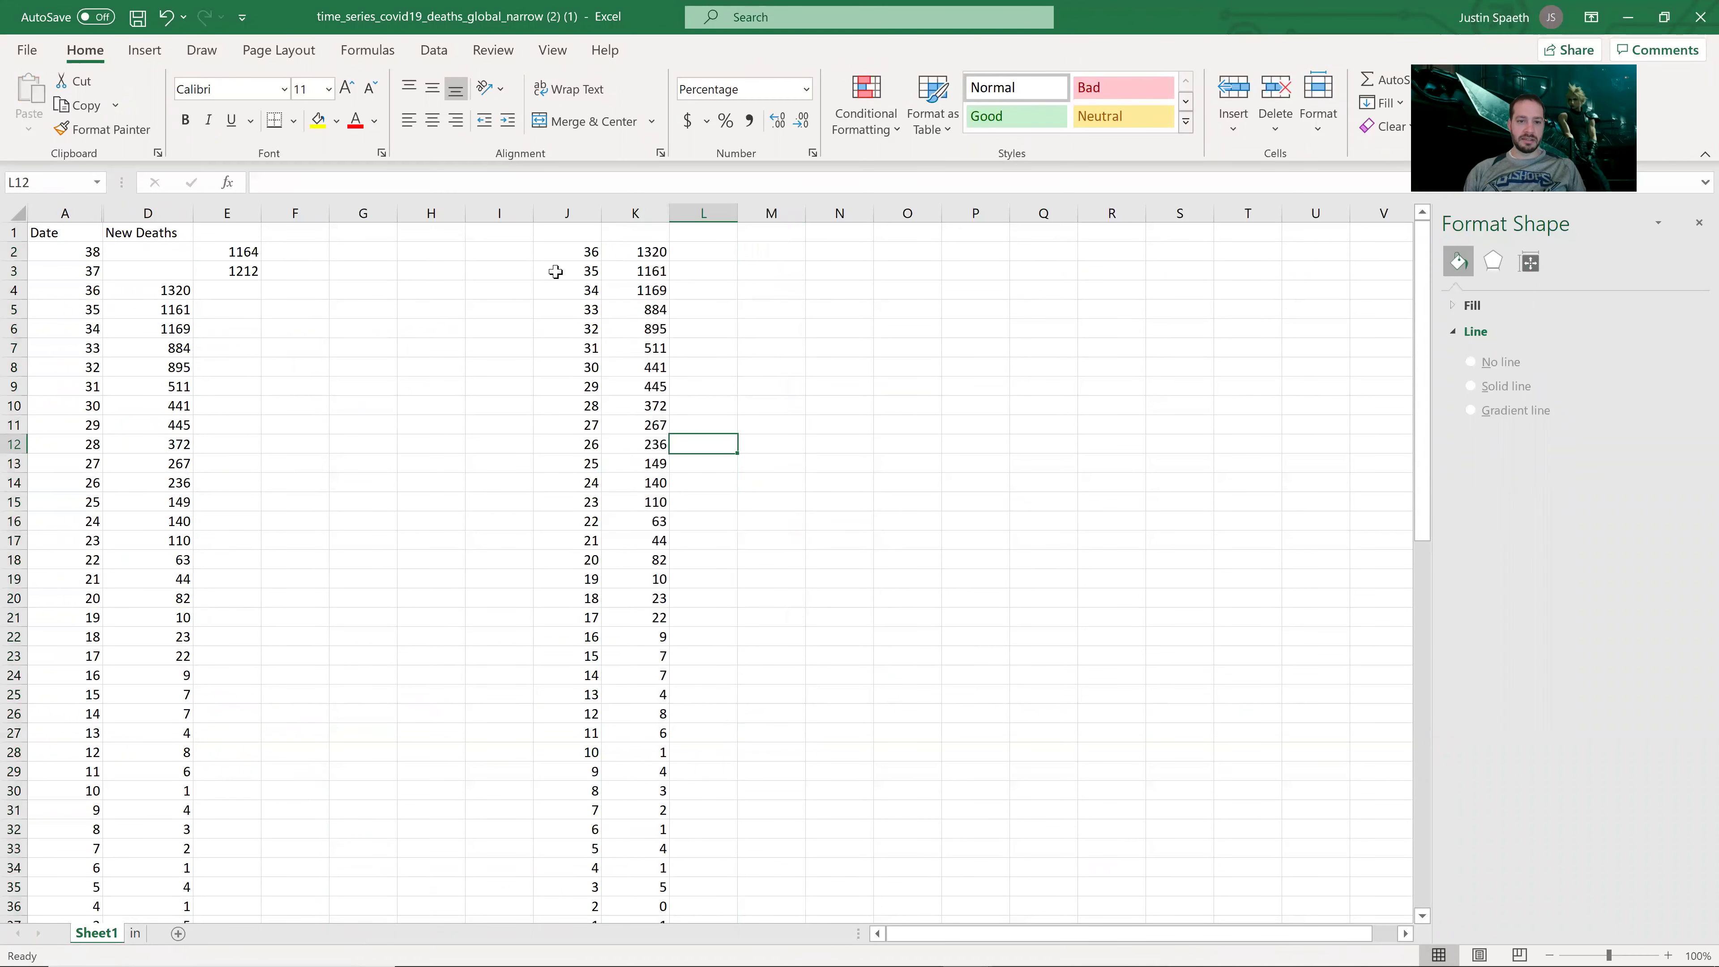
Step: Enter the header 'Date' in J1
click(561, 232)
text(Date)
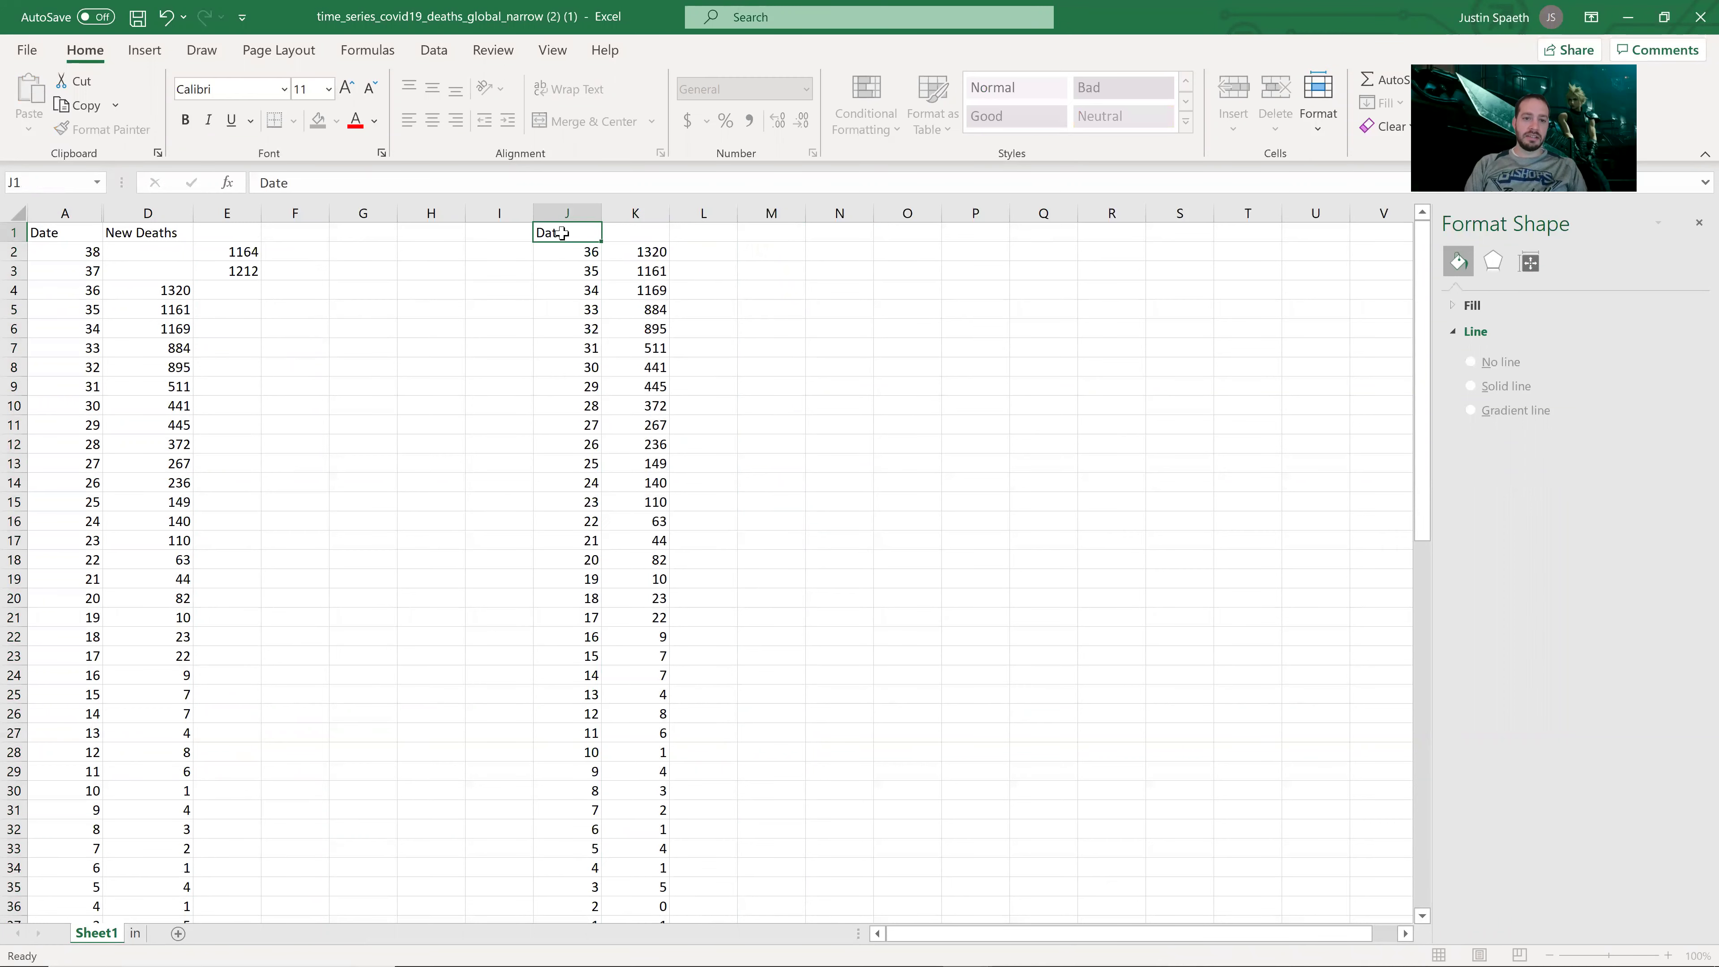
key(Tab)
Step: Enter the deaths header 'Deat' in K1 and select the J–K date and deaths data
text(Deat)
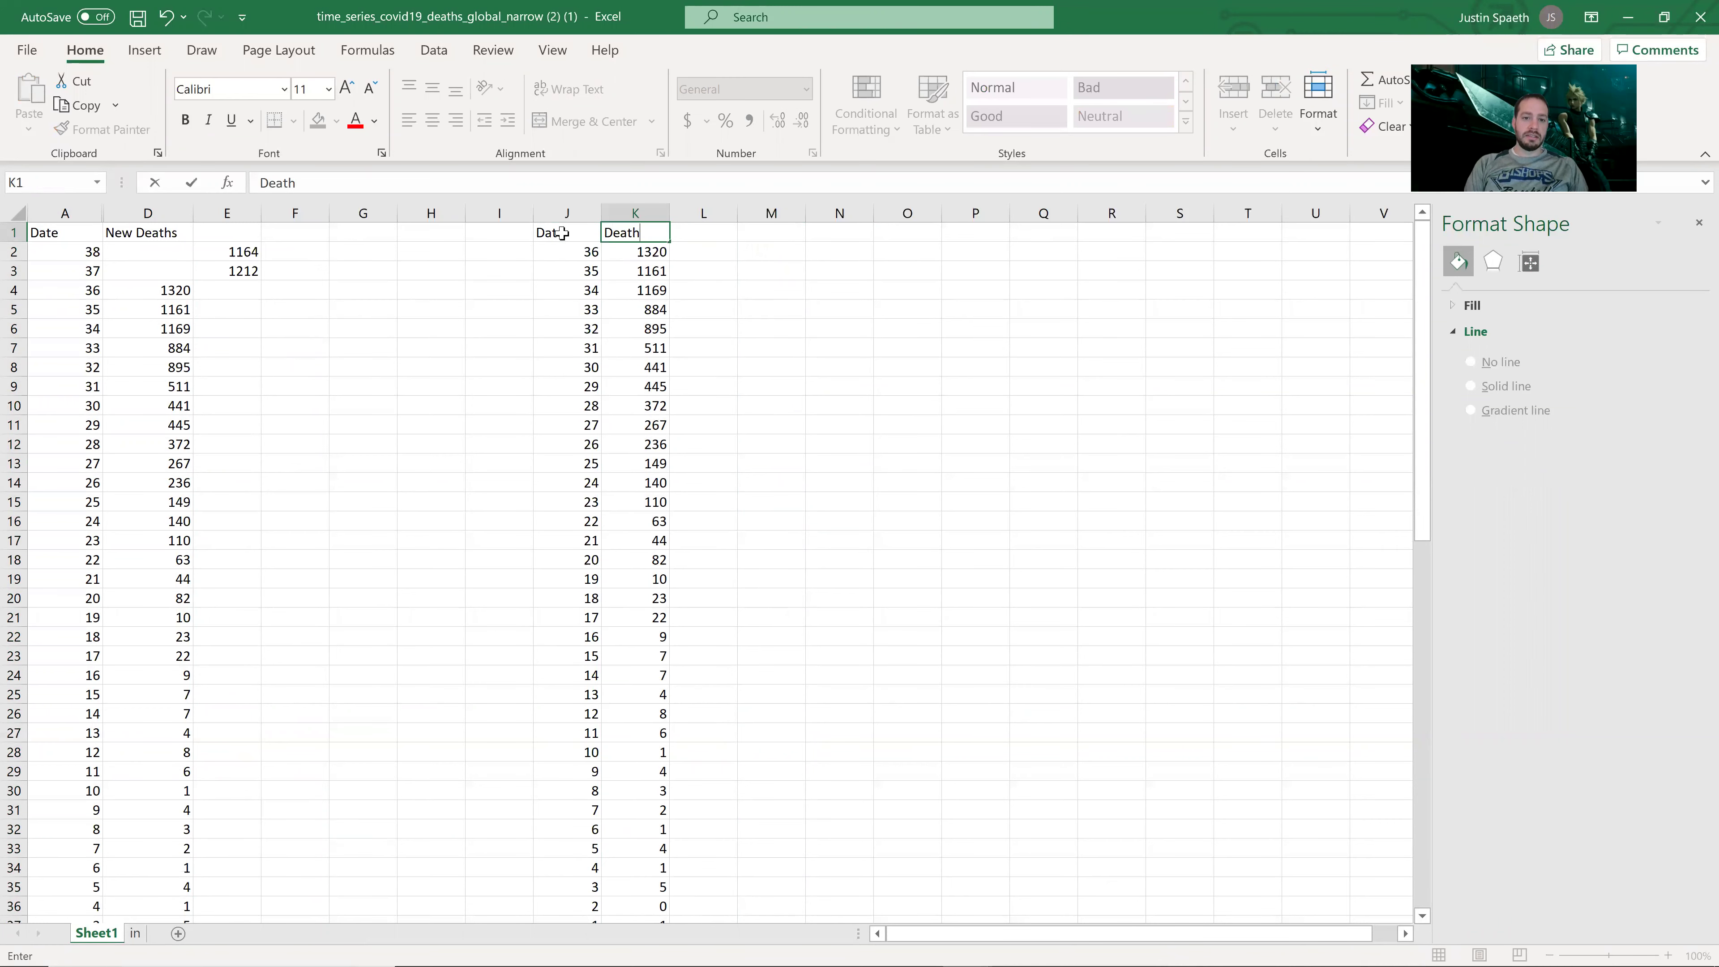
key(Return)
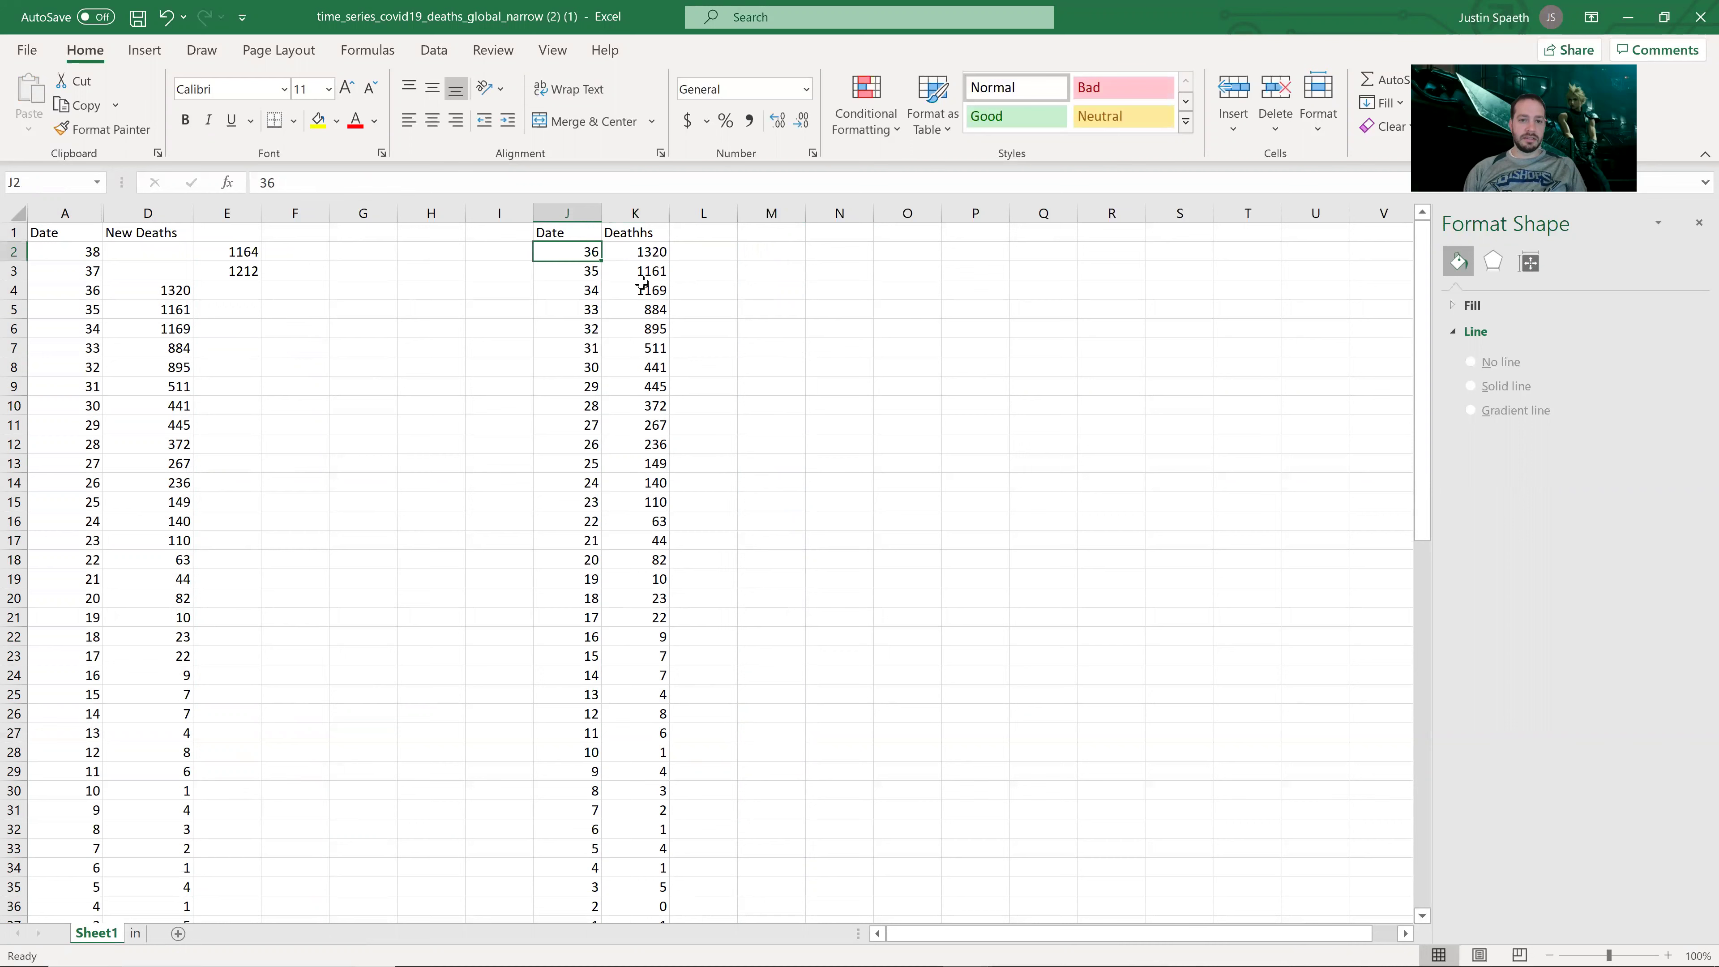
drag(652, 250, 652, 271)
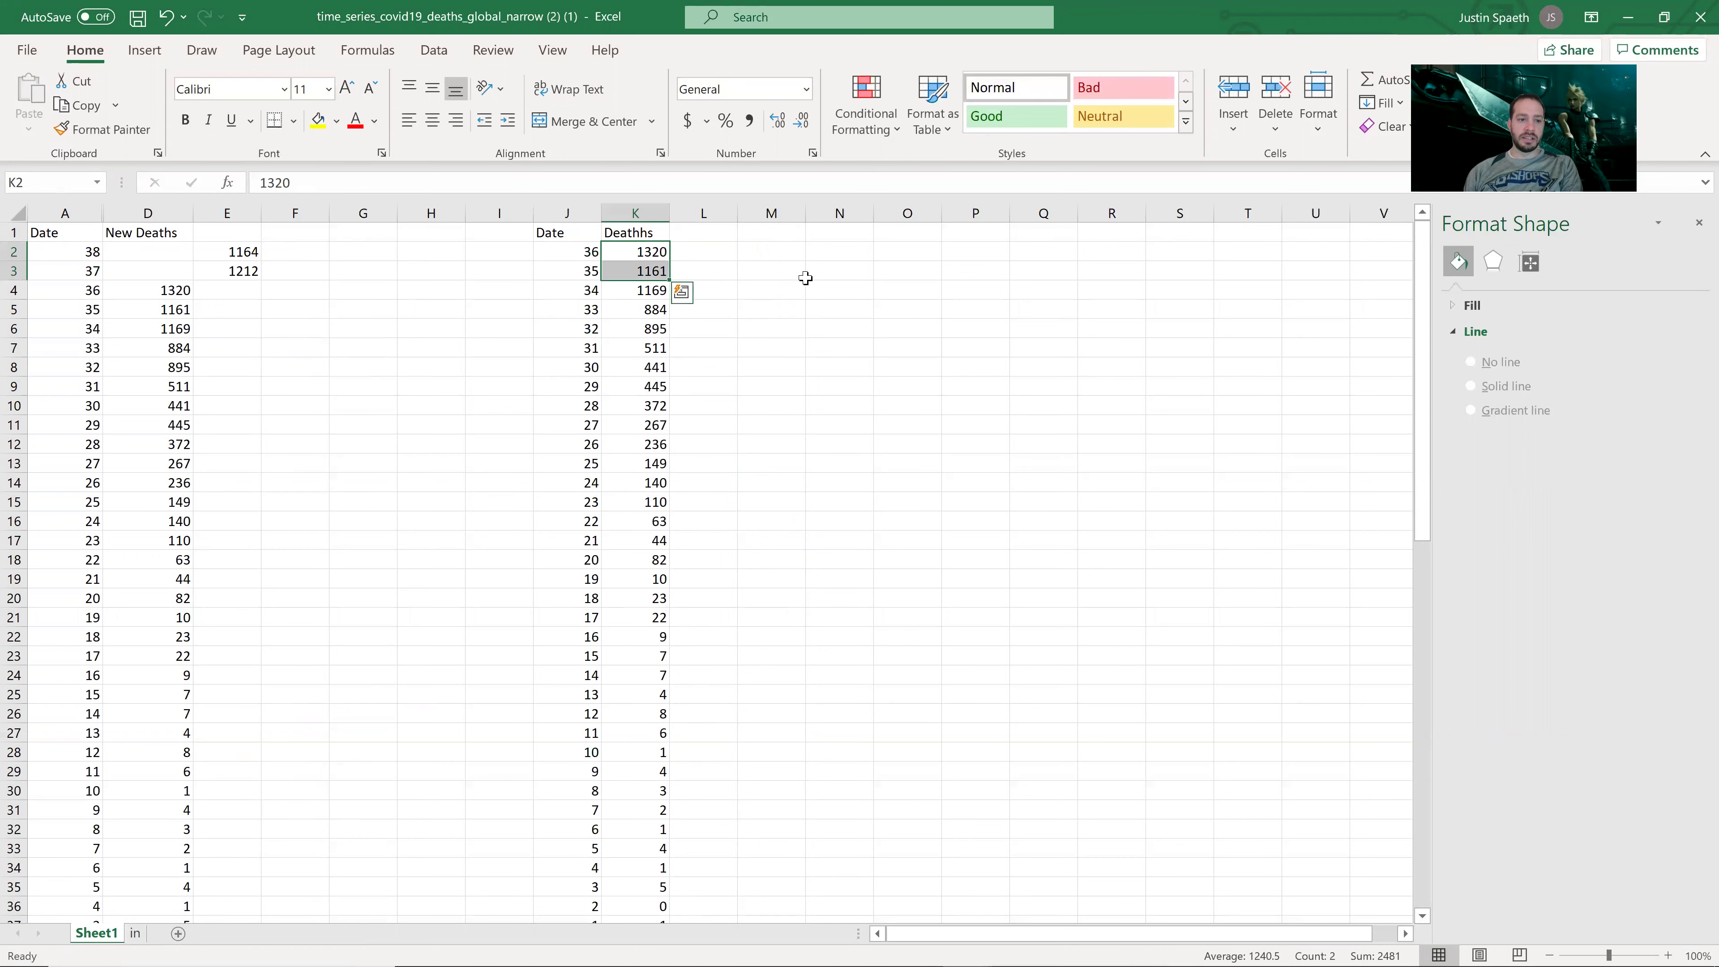
click(802, 311)
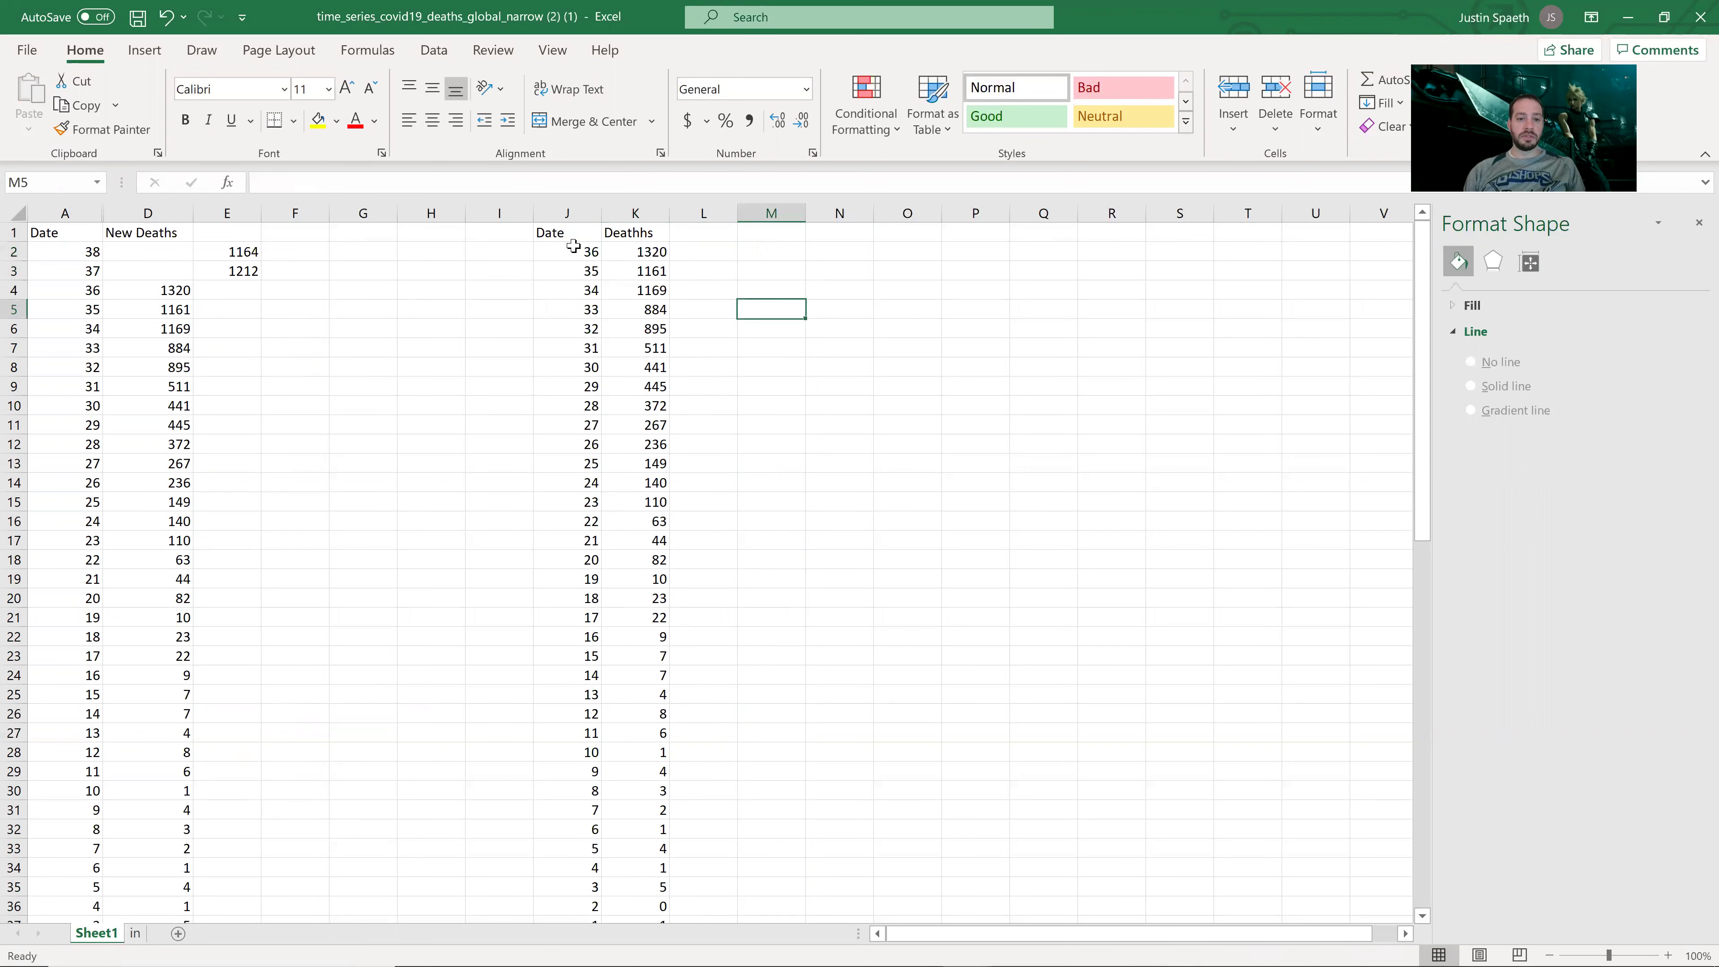
drag(573, 250, 642, 913)
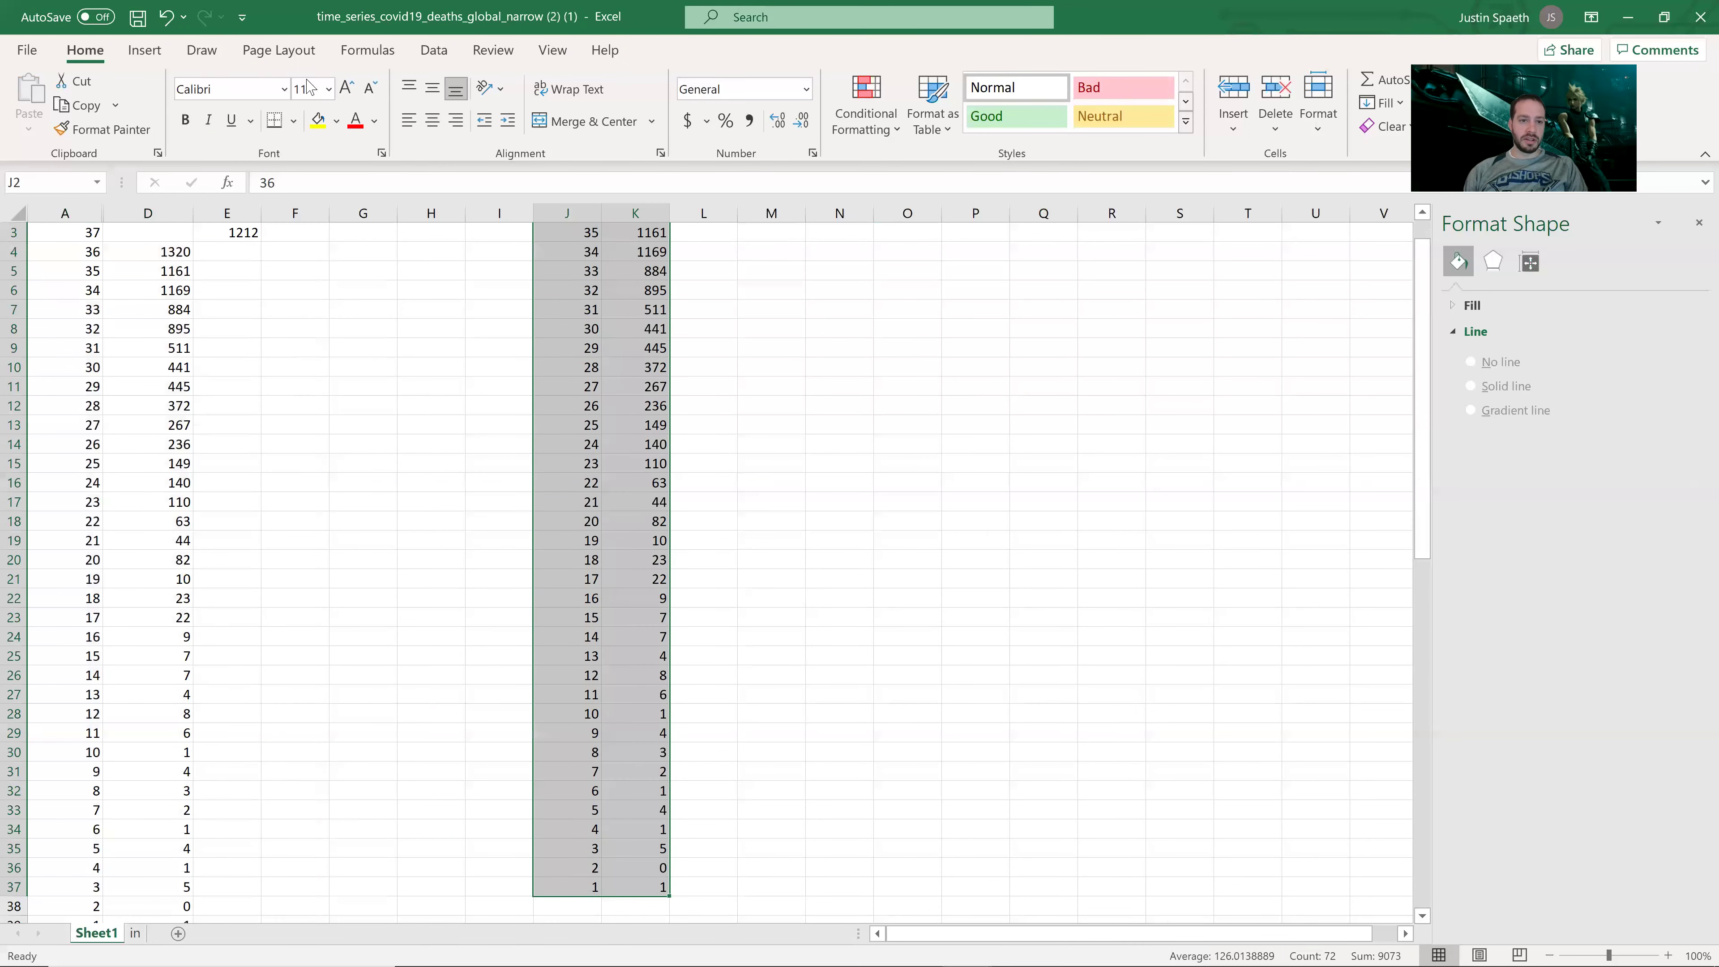
Step: Insert the recommended scatter chart and move it beside the data in columns L–S
click(145, 50)
click(676, 102)
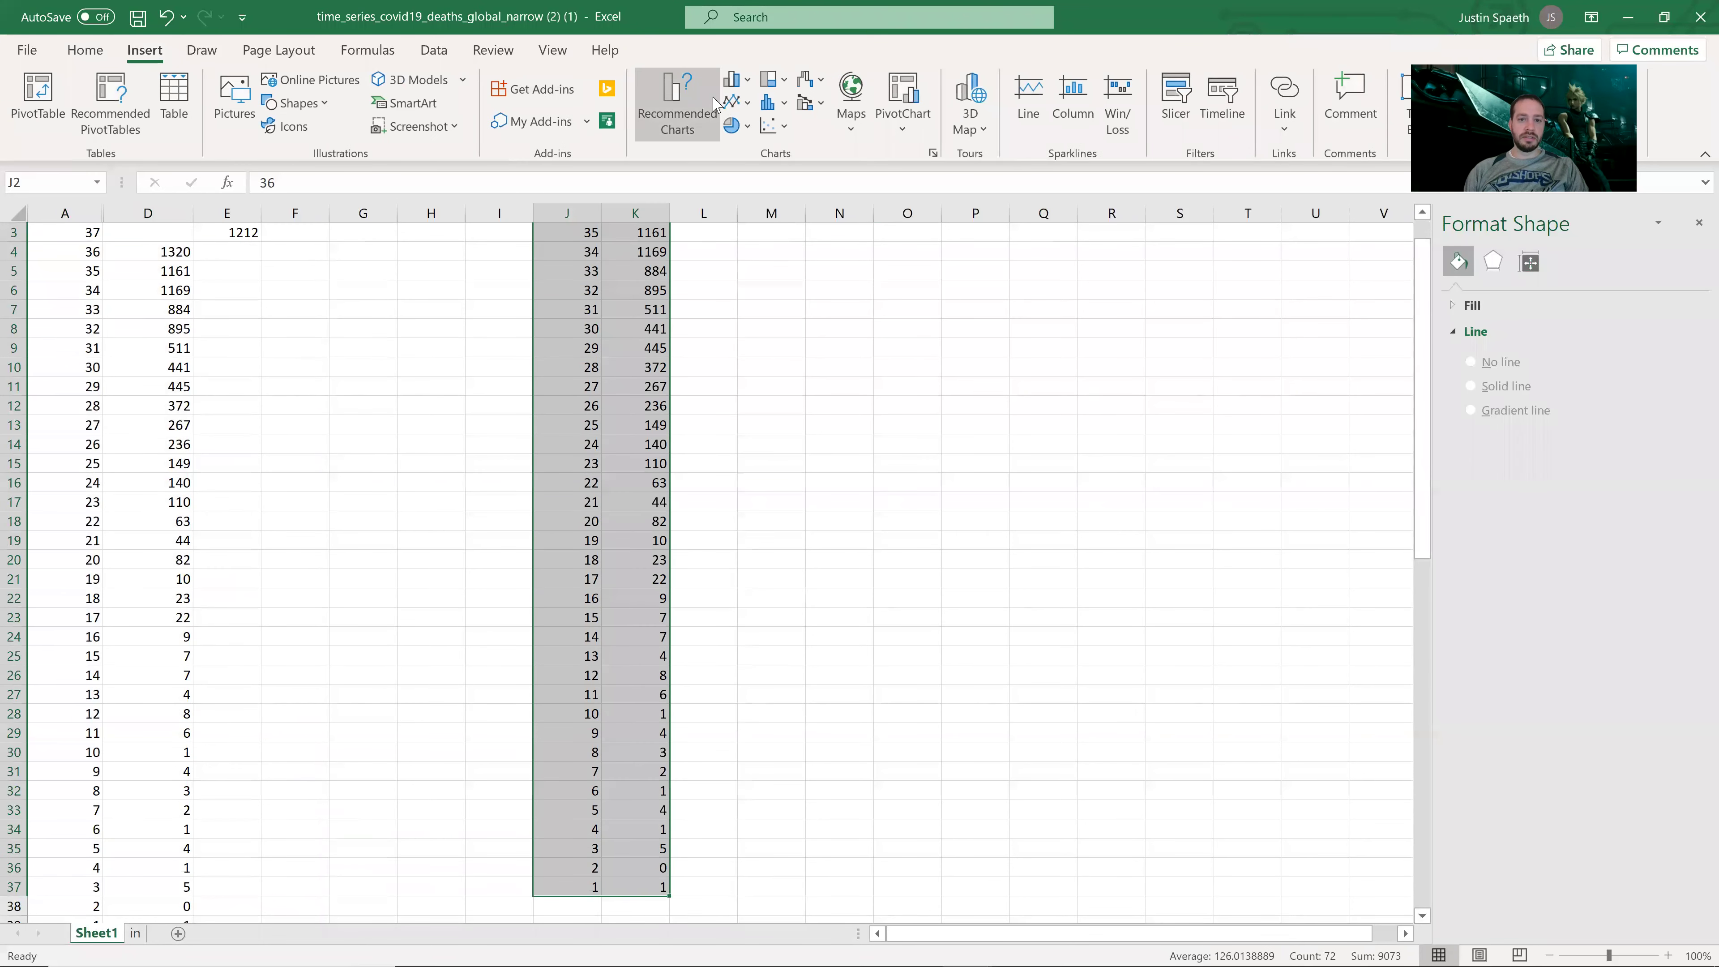
click(679, 95)
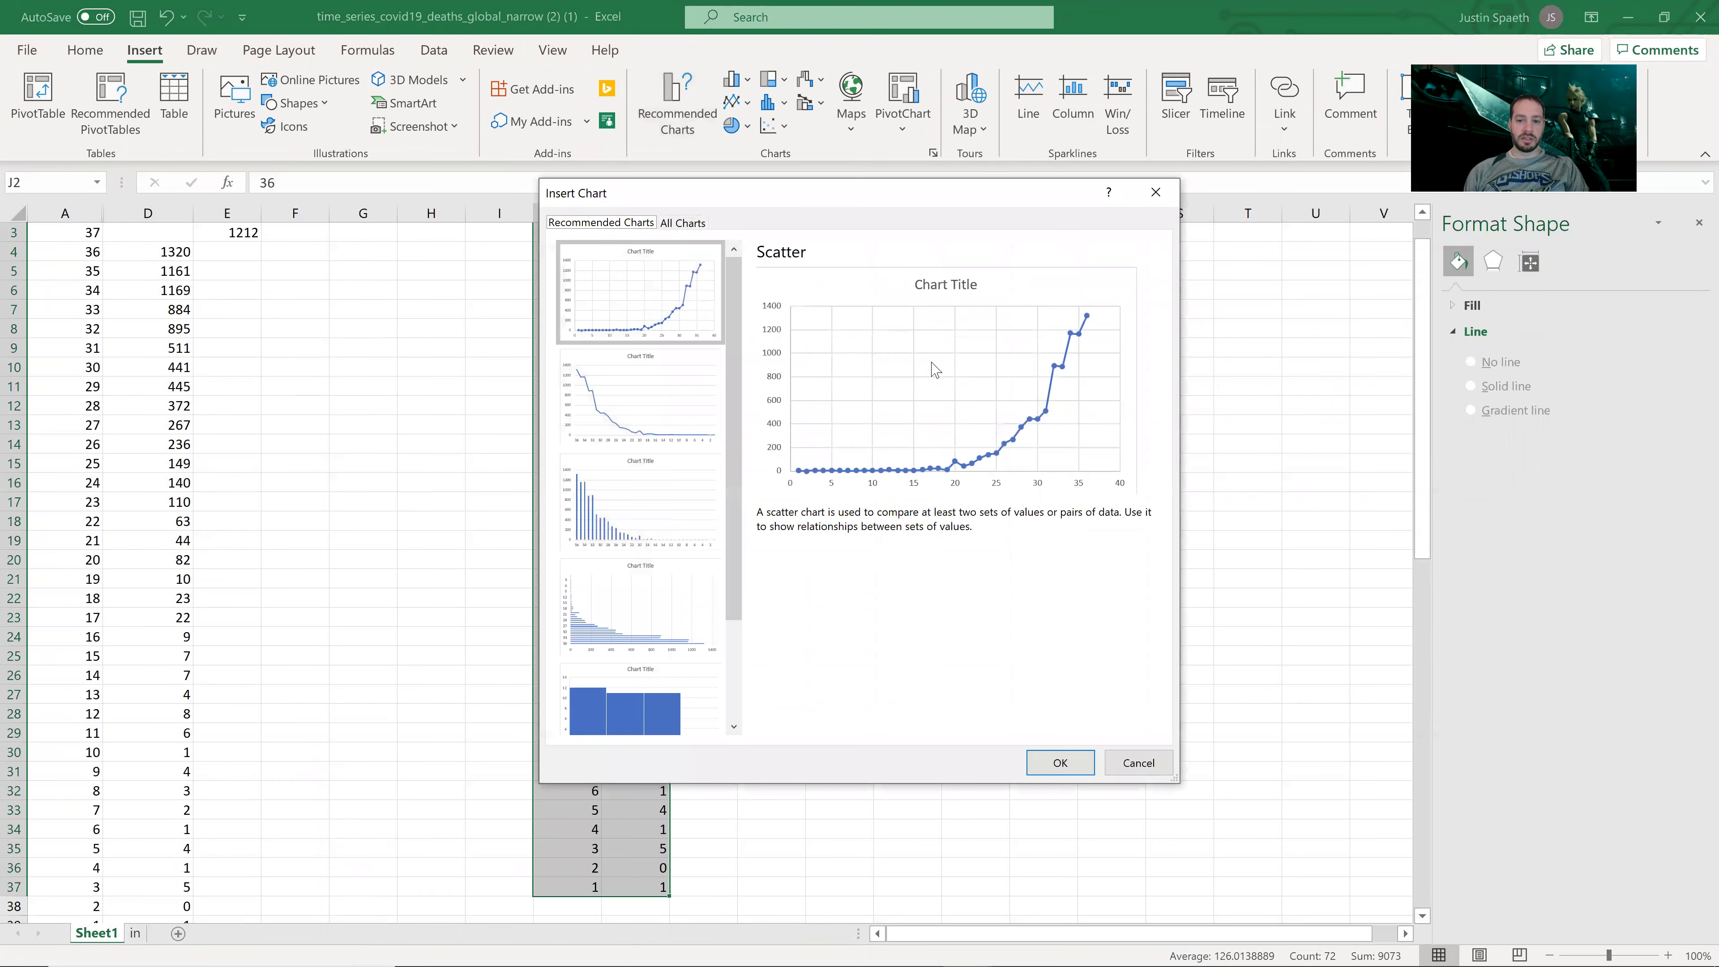
click(1058, 763)
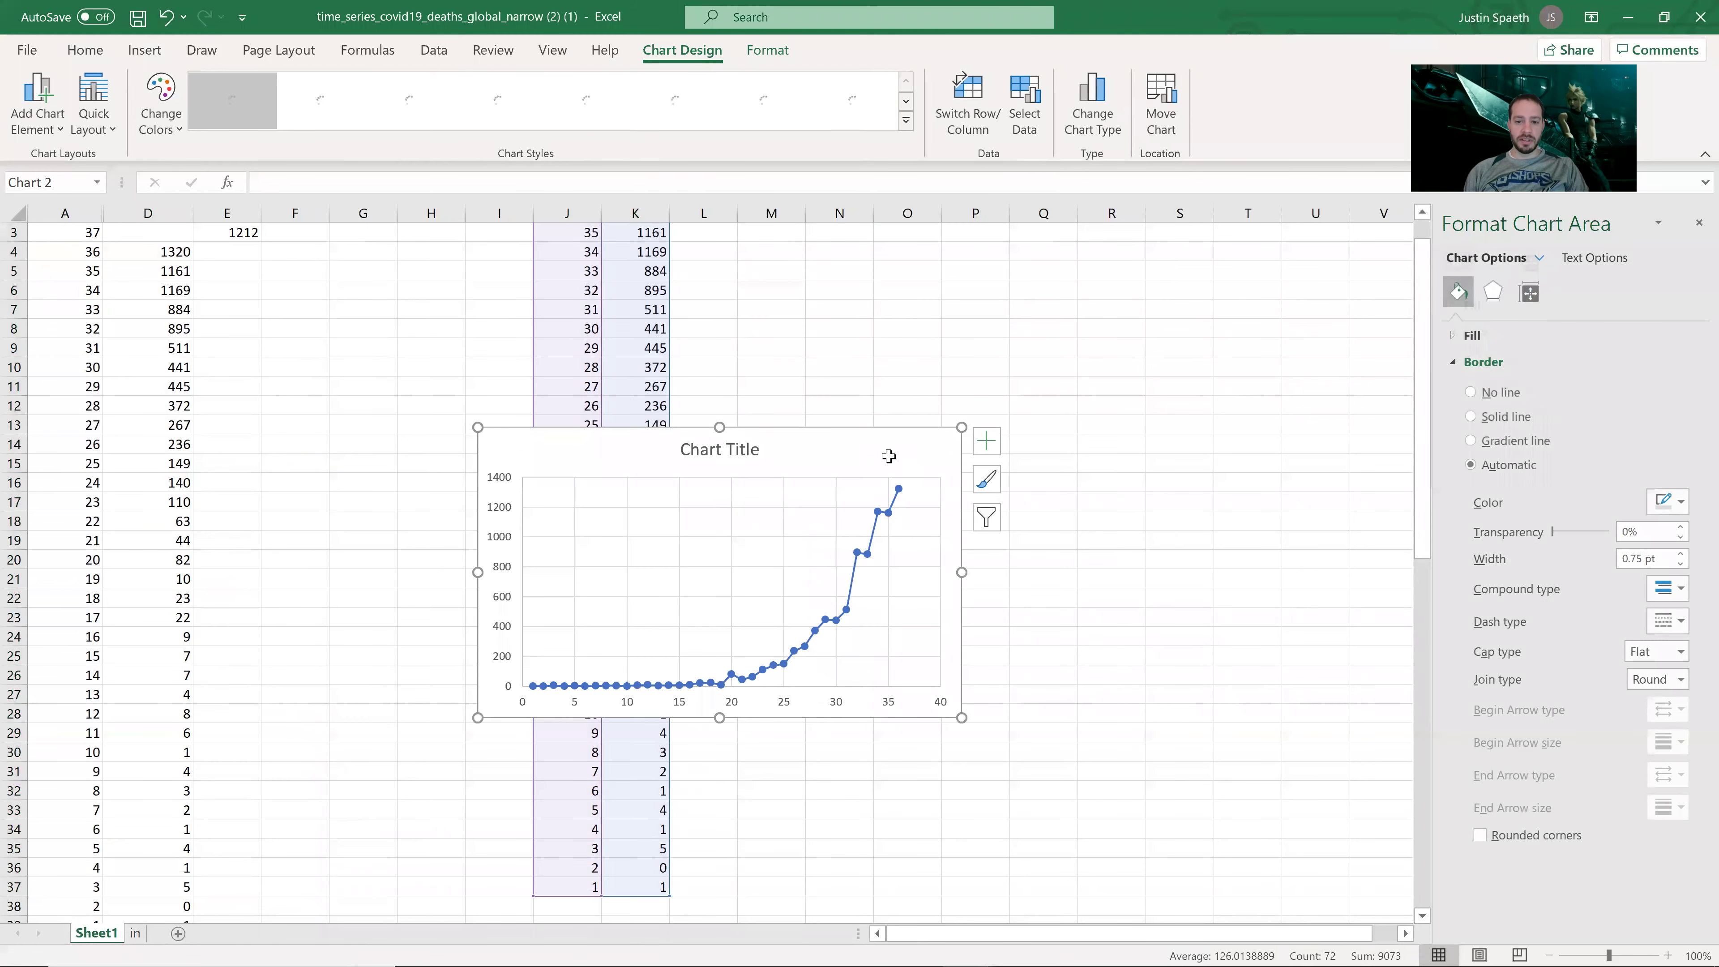
drag(1077, 400, 1161, 379)
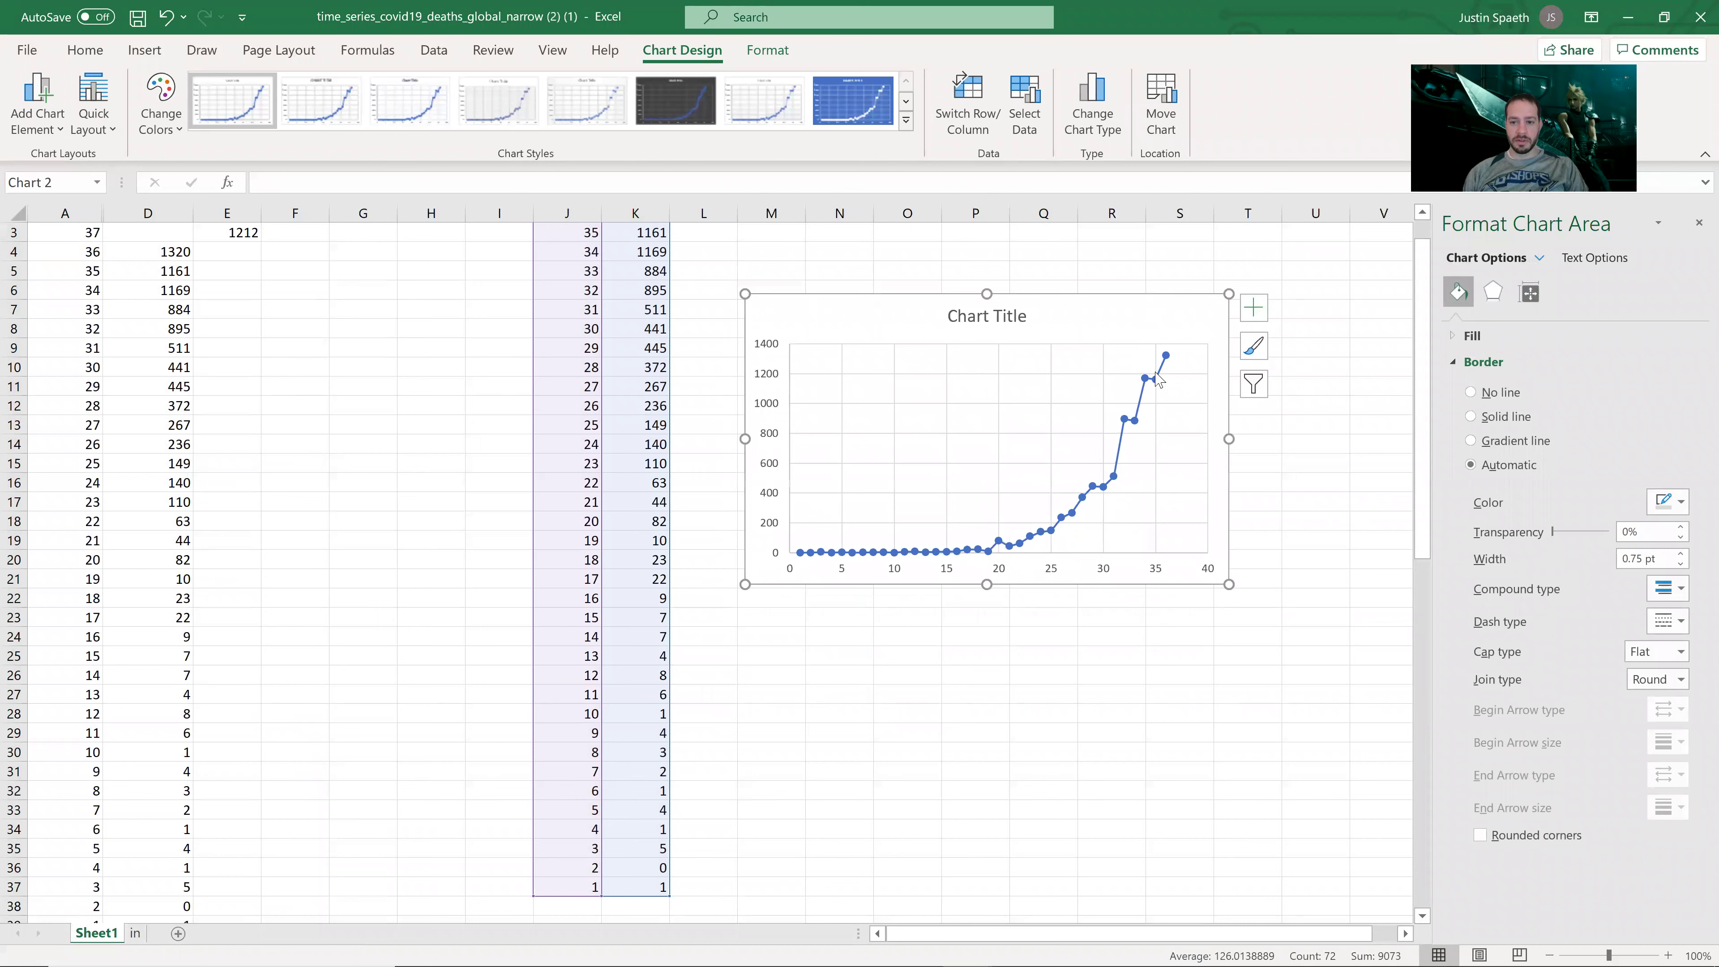
Step: Add a linear trendline to the series, then delete the trendline and the chart
click(1142, 404)
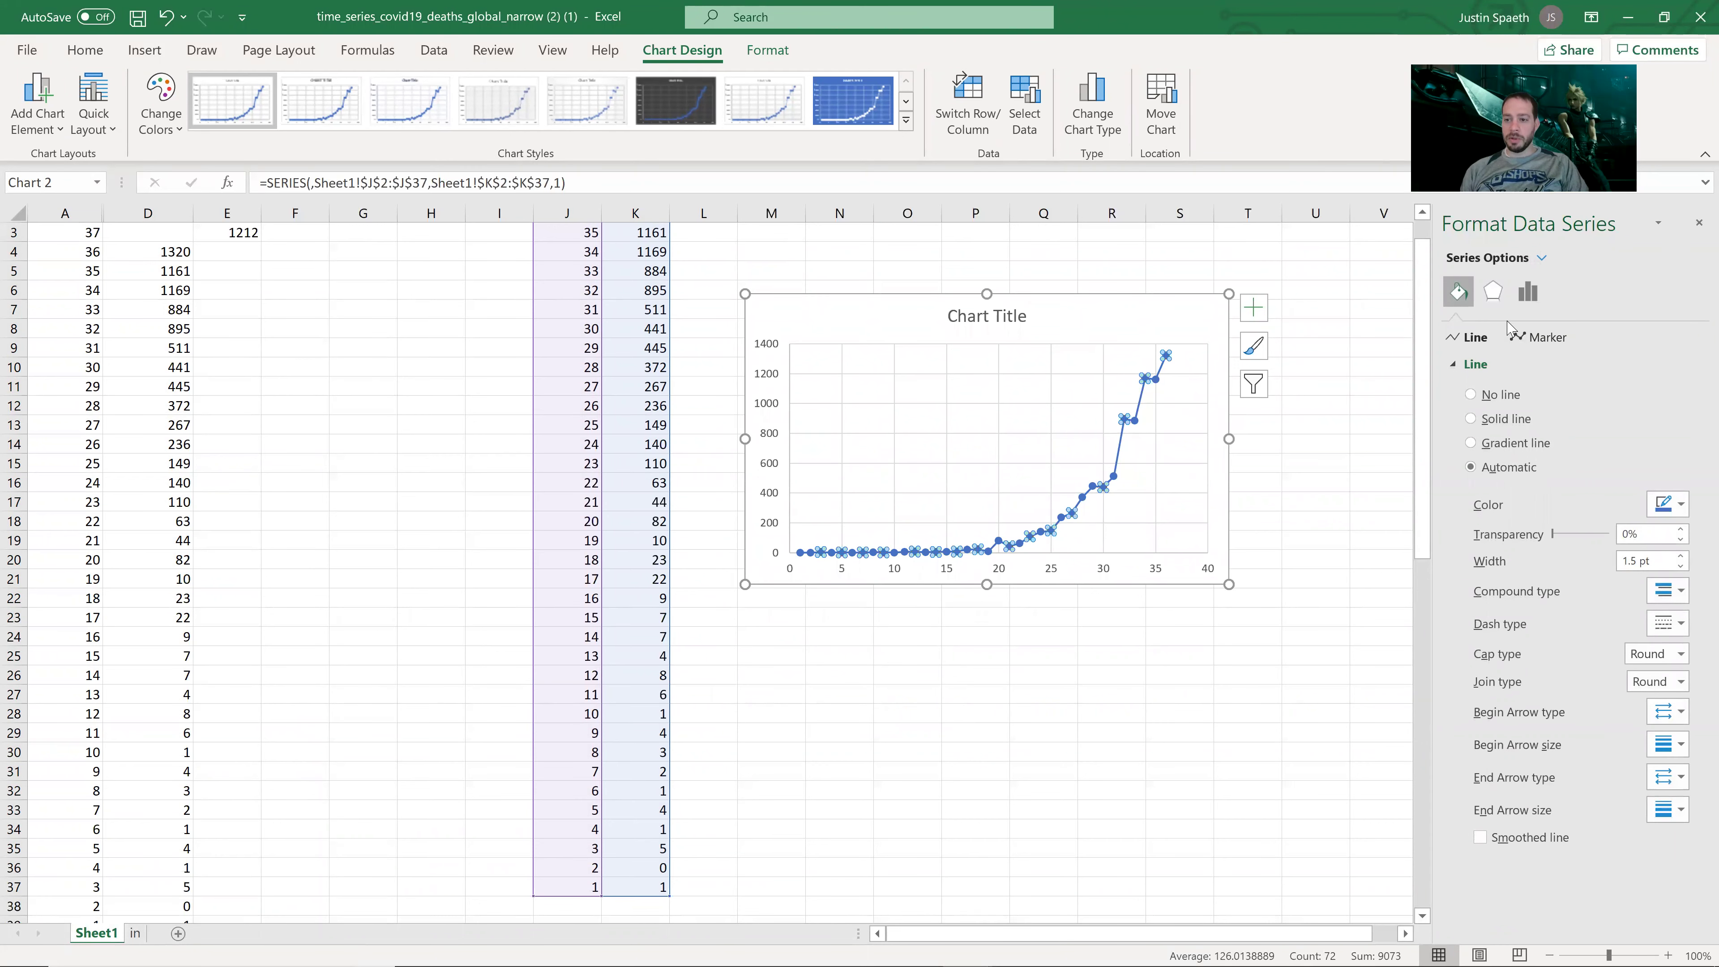
right_click(1128, 419)
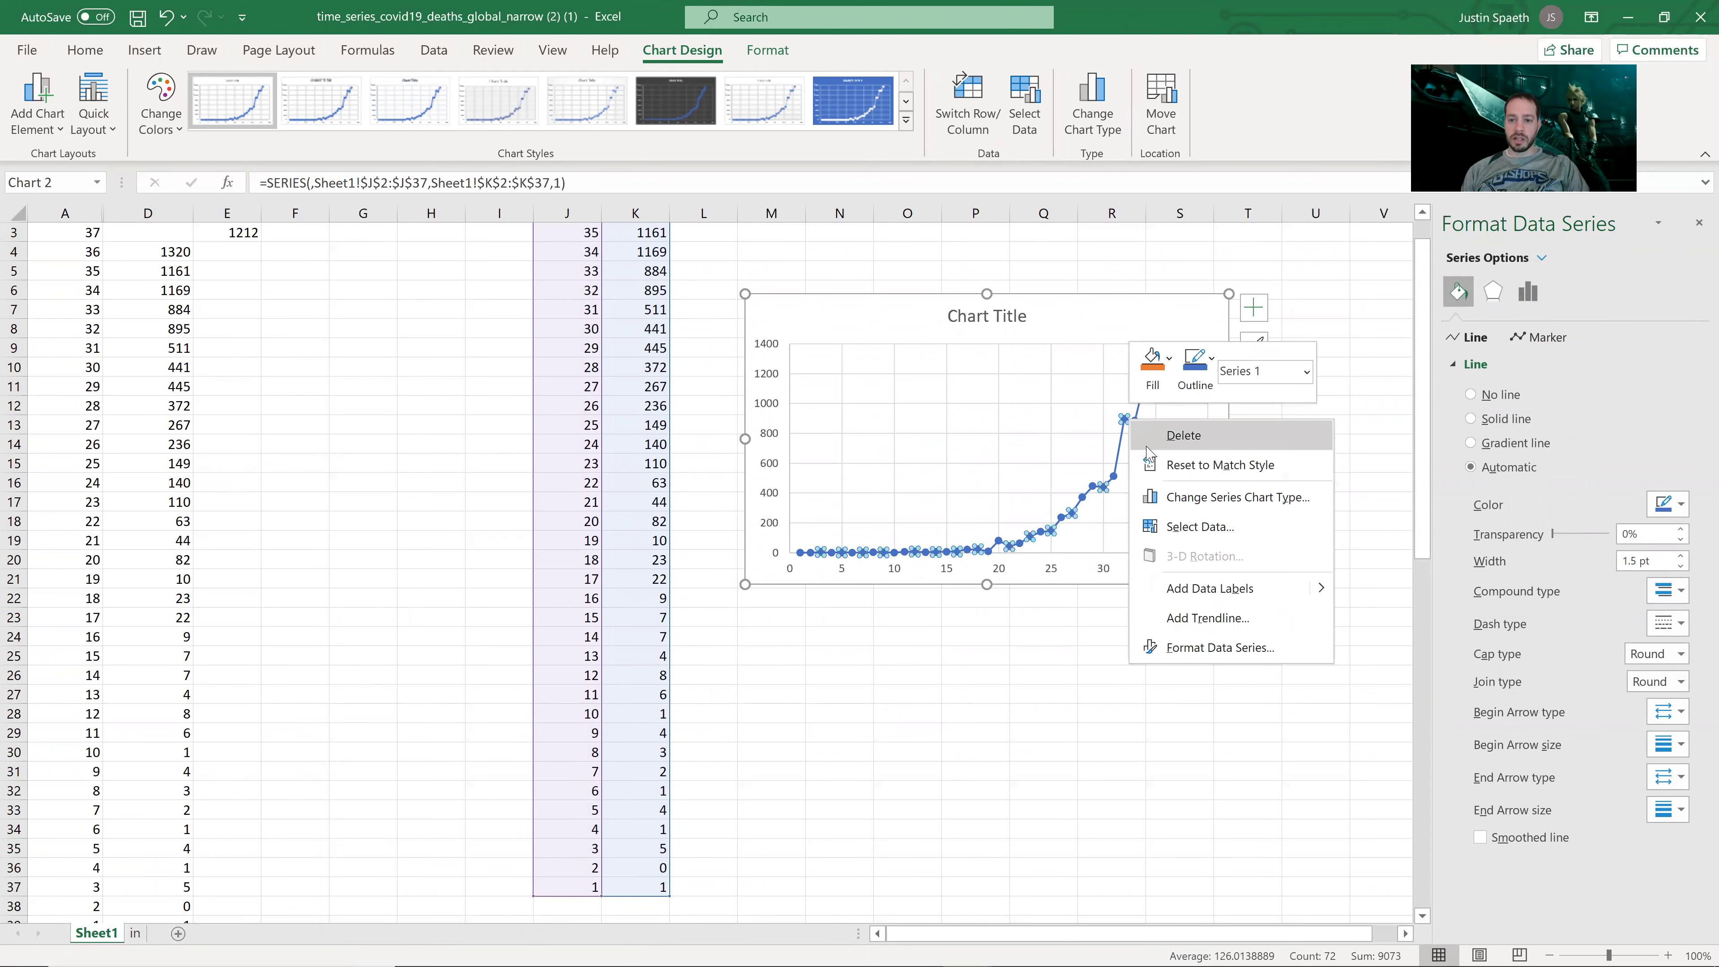
click(1218, 619)
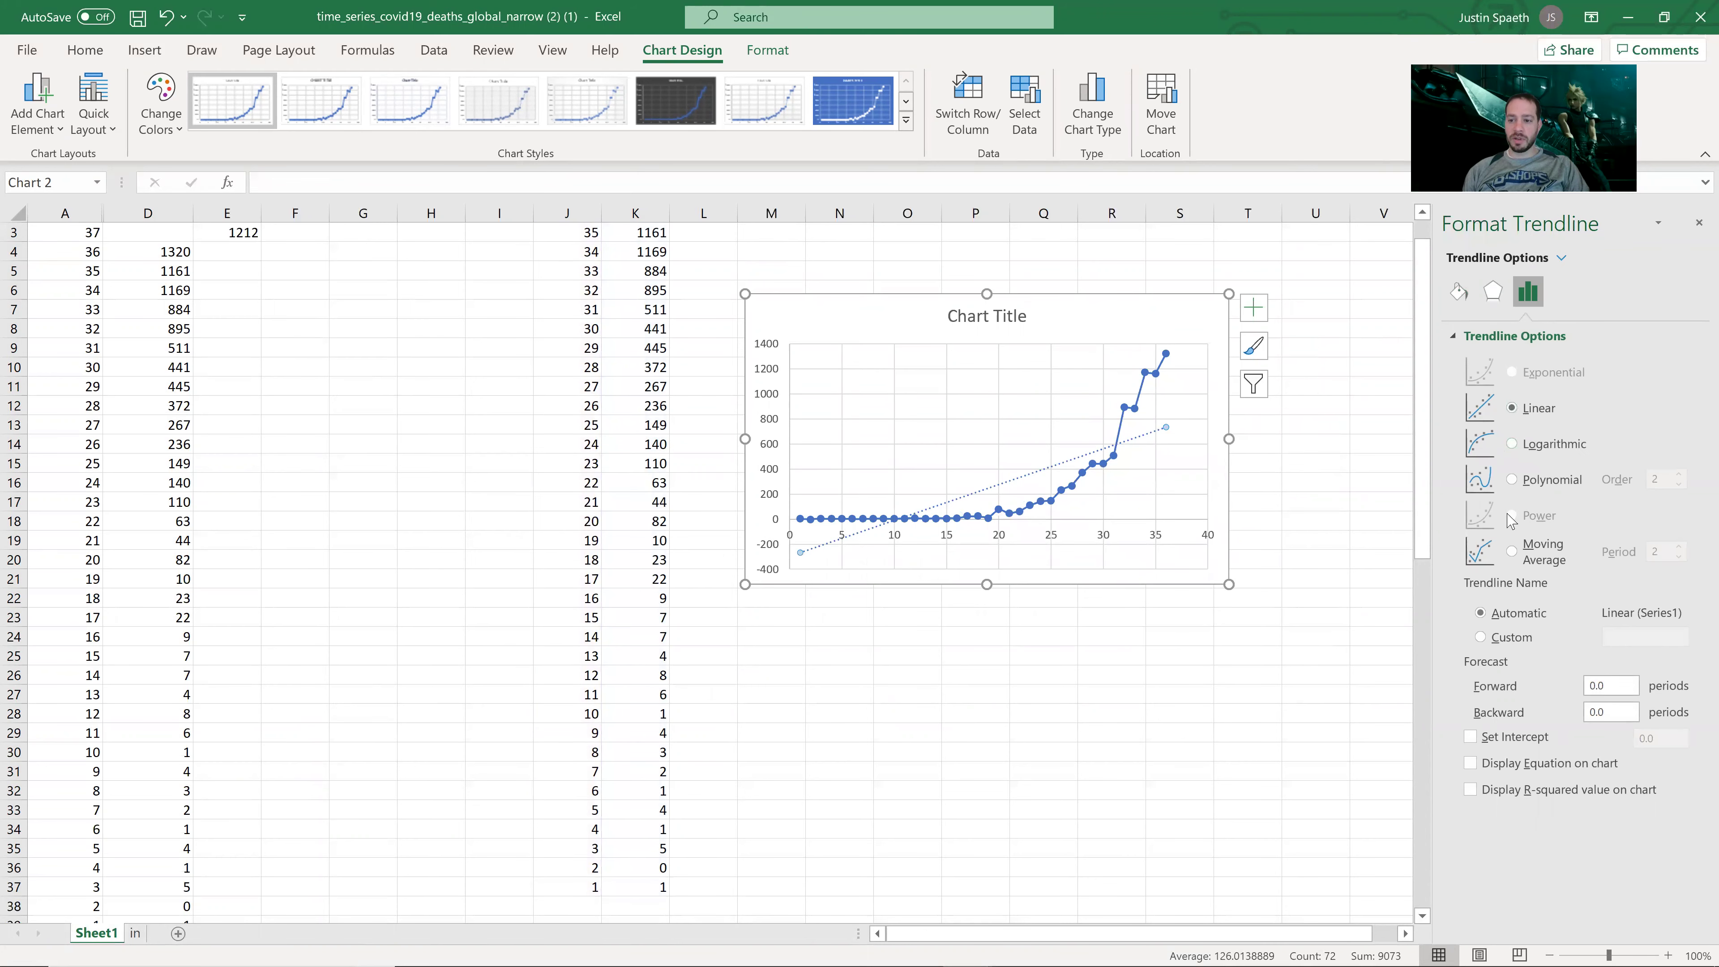
click(1296, 559)
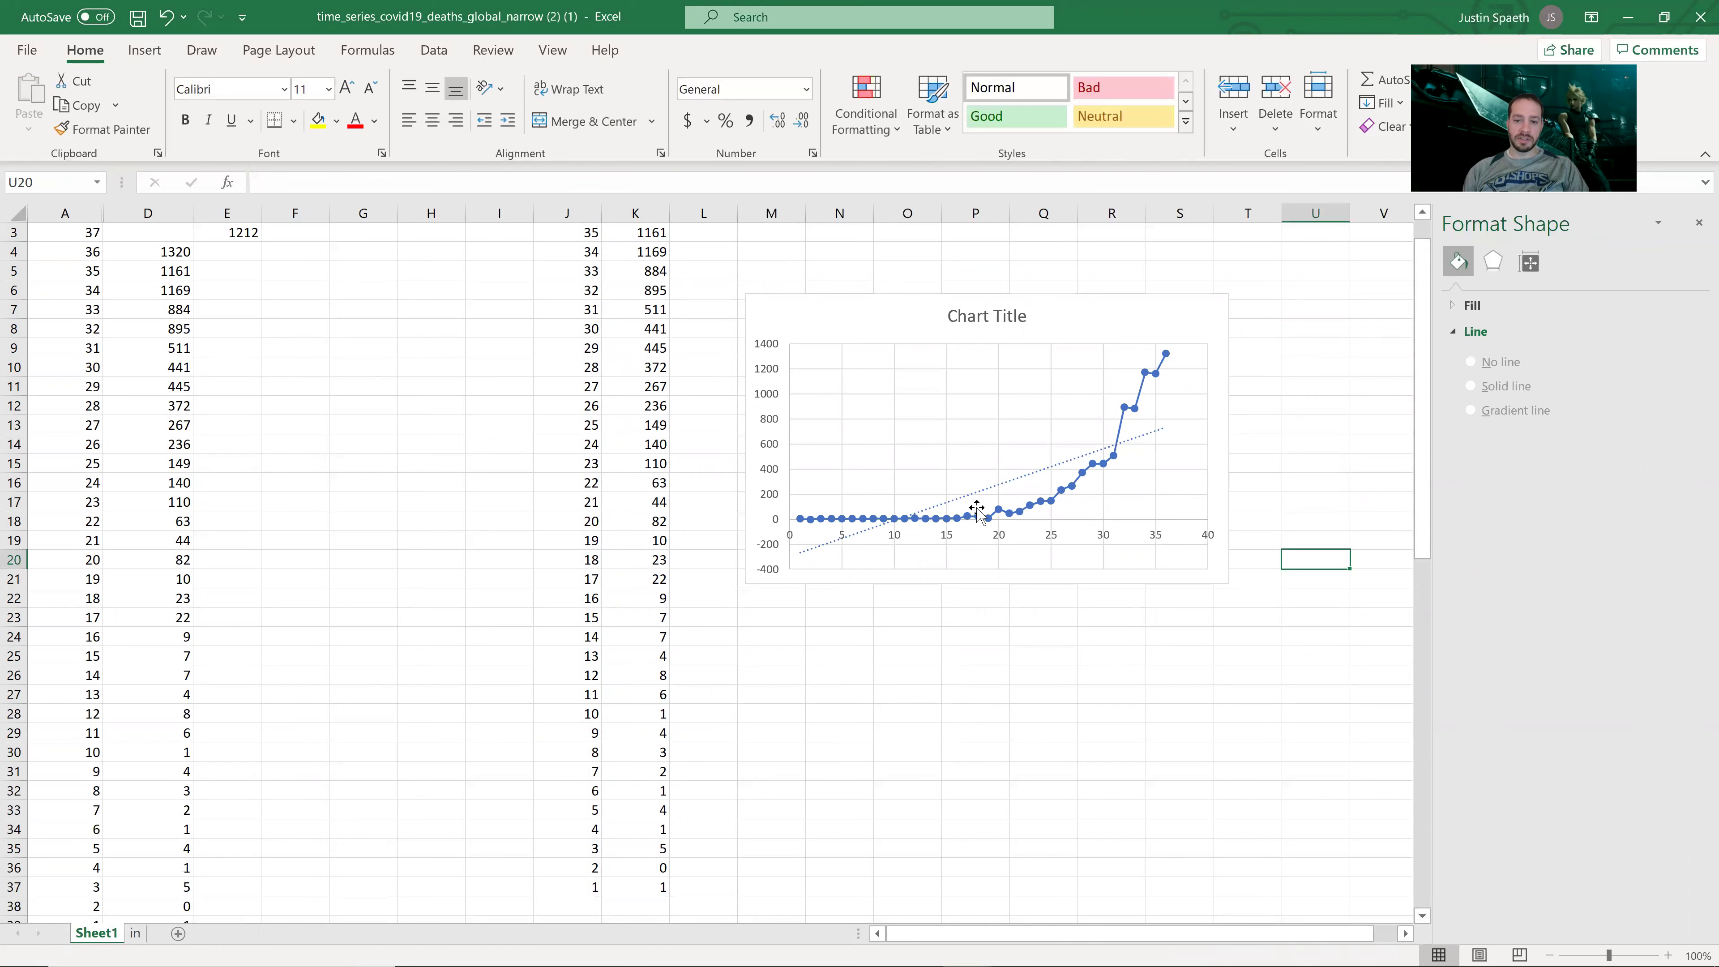
click(1018, 482)
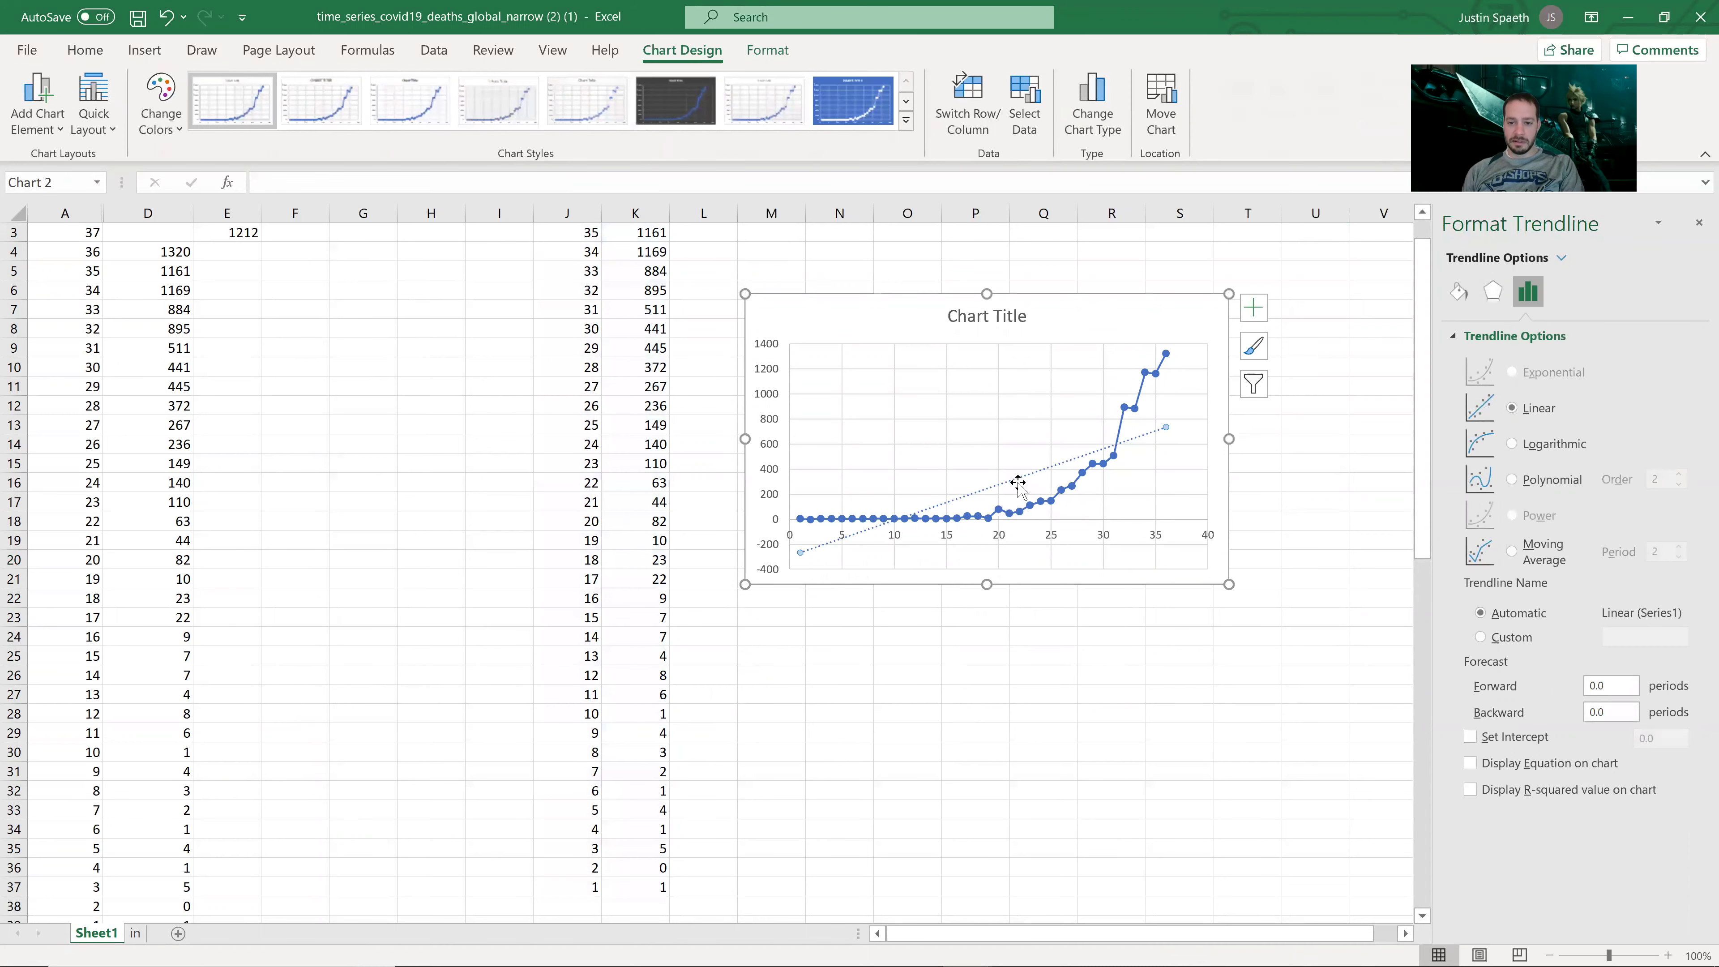
key(Delete)
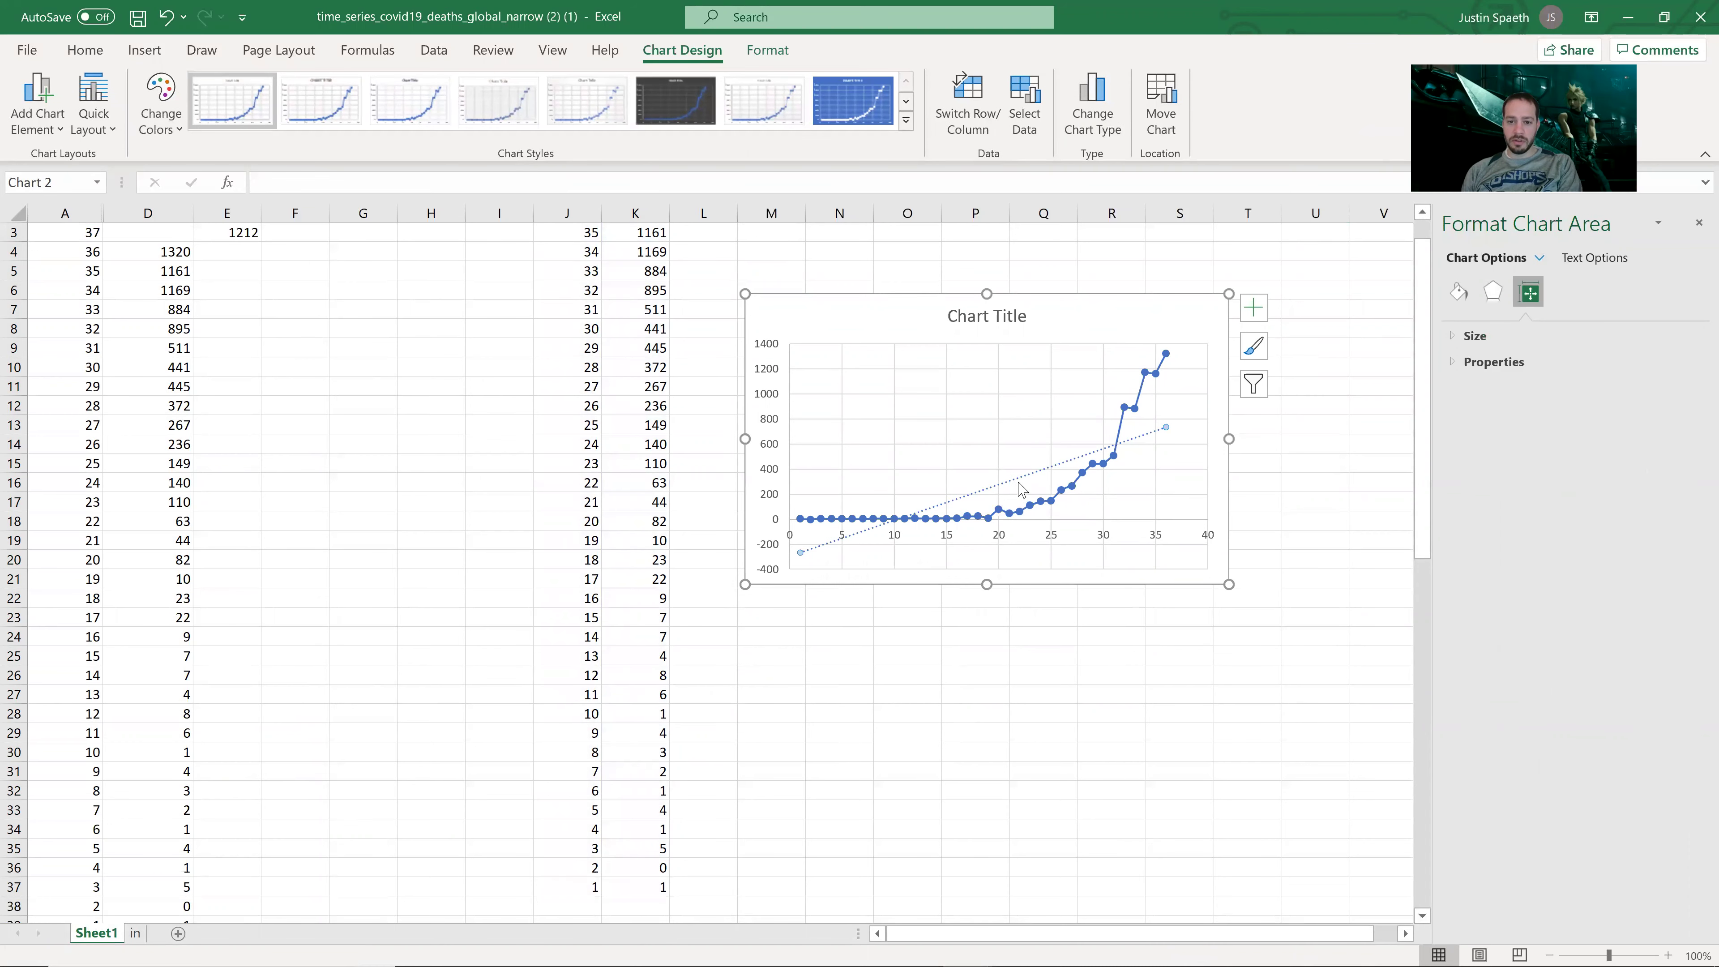
key(Delete)
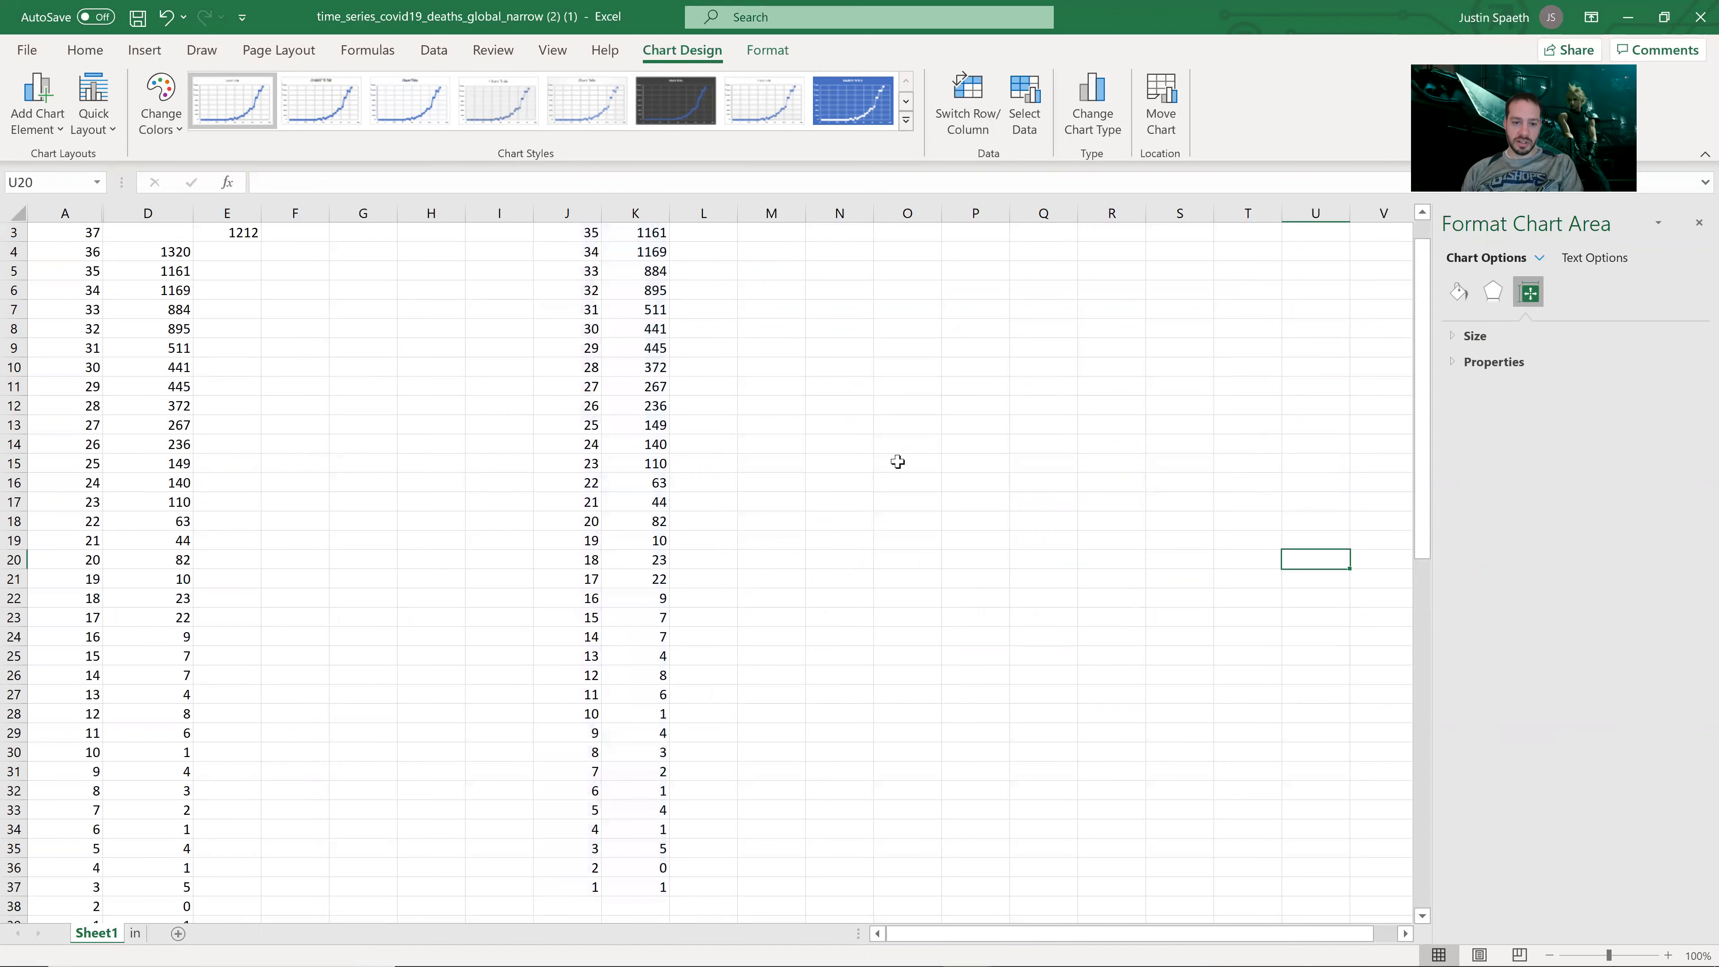
Step: Insert a recommended scatter chart of J2:K34 and move it beside the data
scroll(591, 277, up, 1)
scroll(590, 277, up, 1)
drag(583, 252, 646, 872)
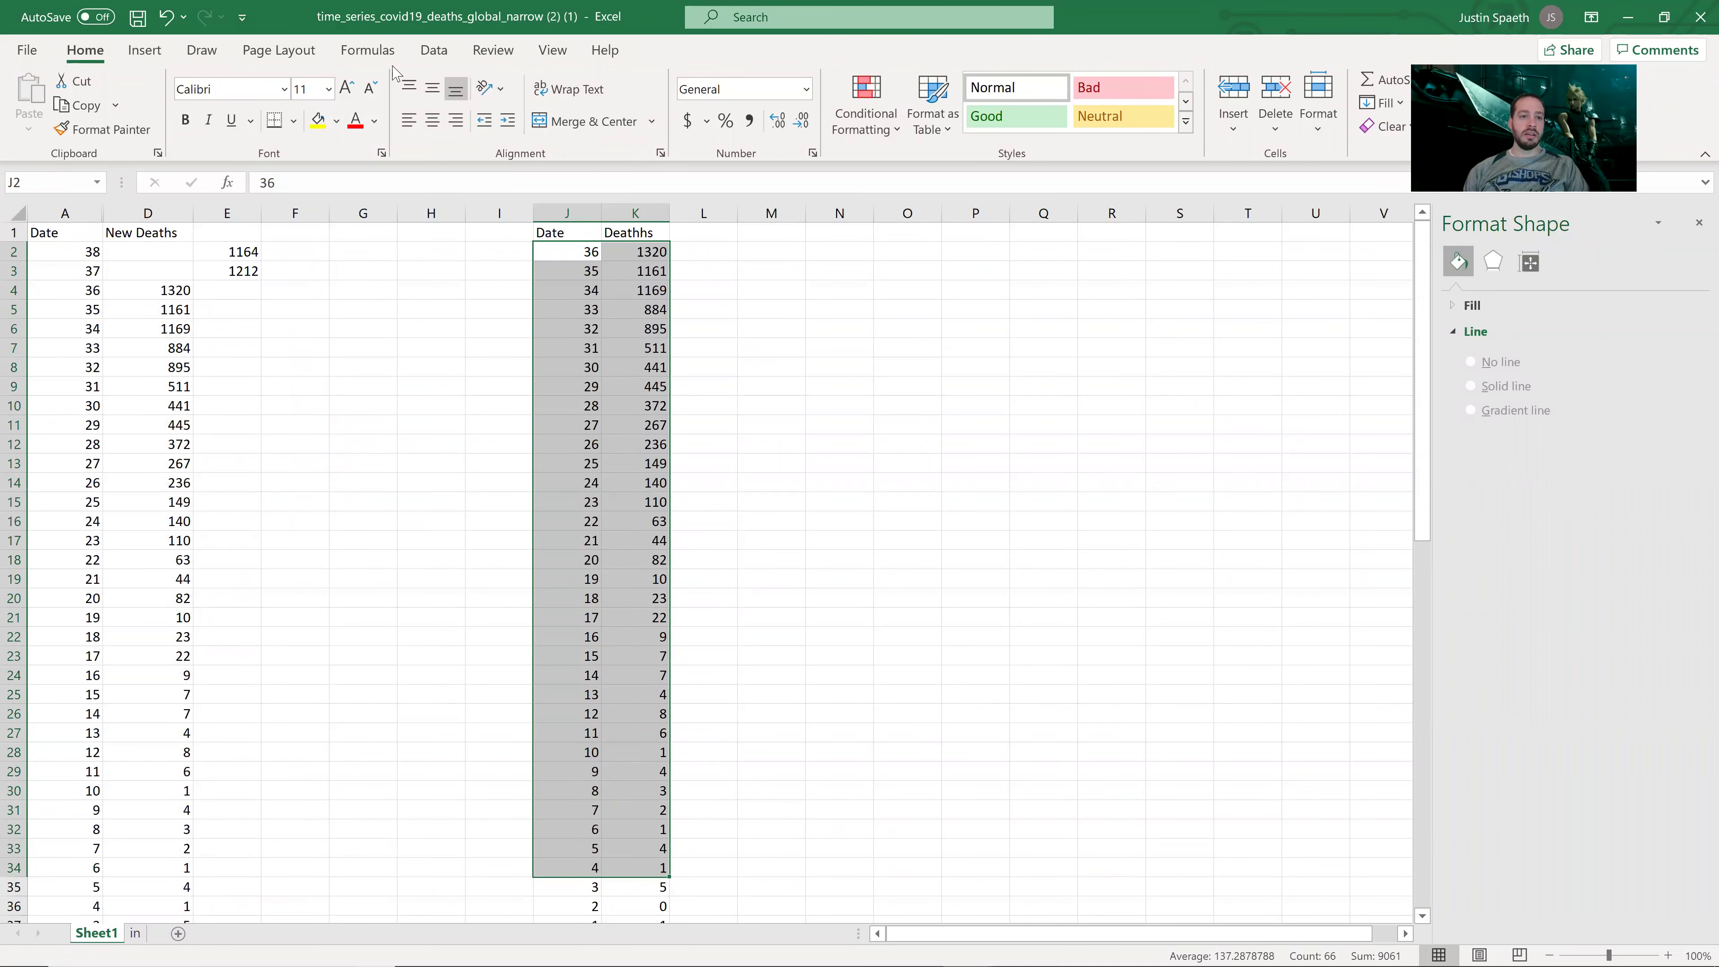
click(154, 57)
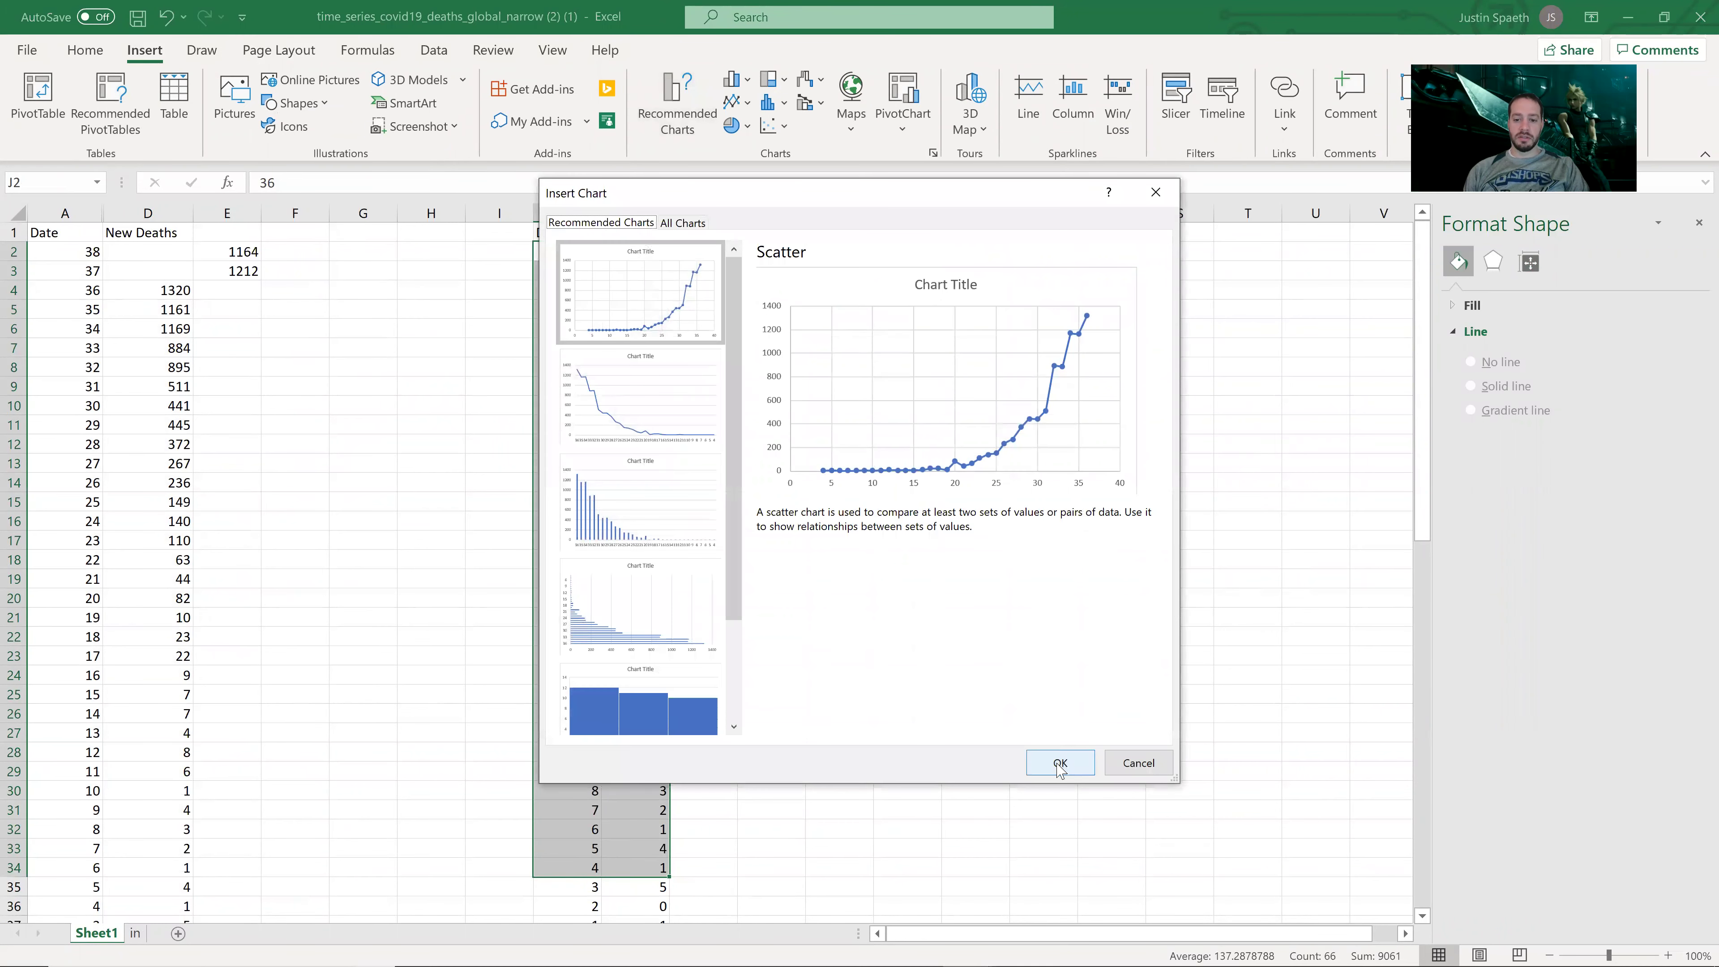
click(1051, 764)
drag(900, 447, 1150, 305)
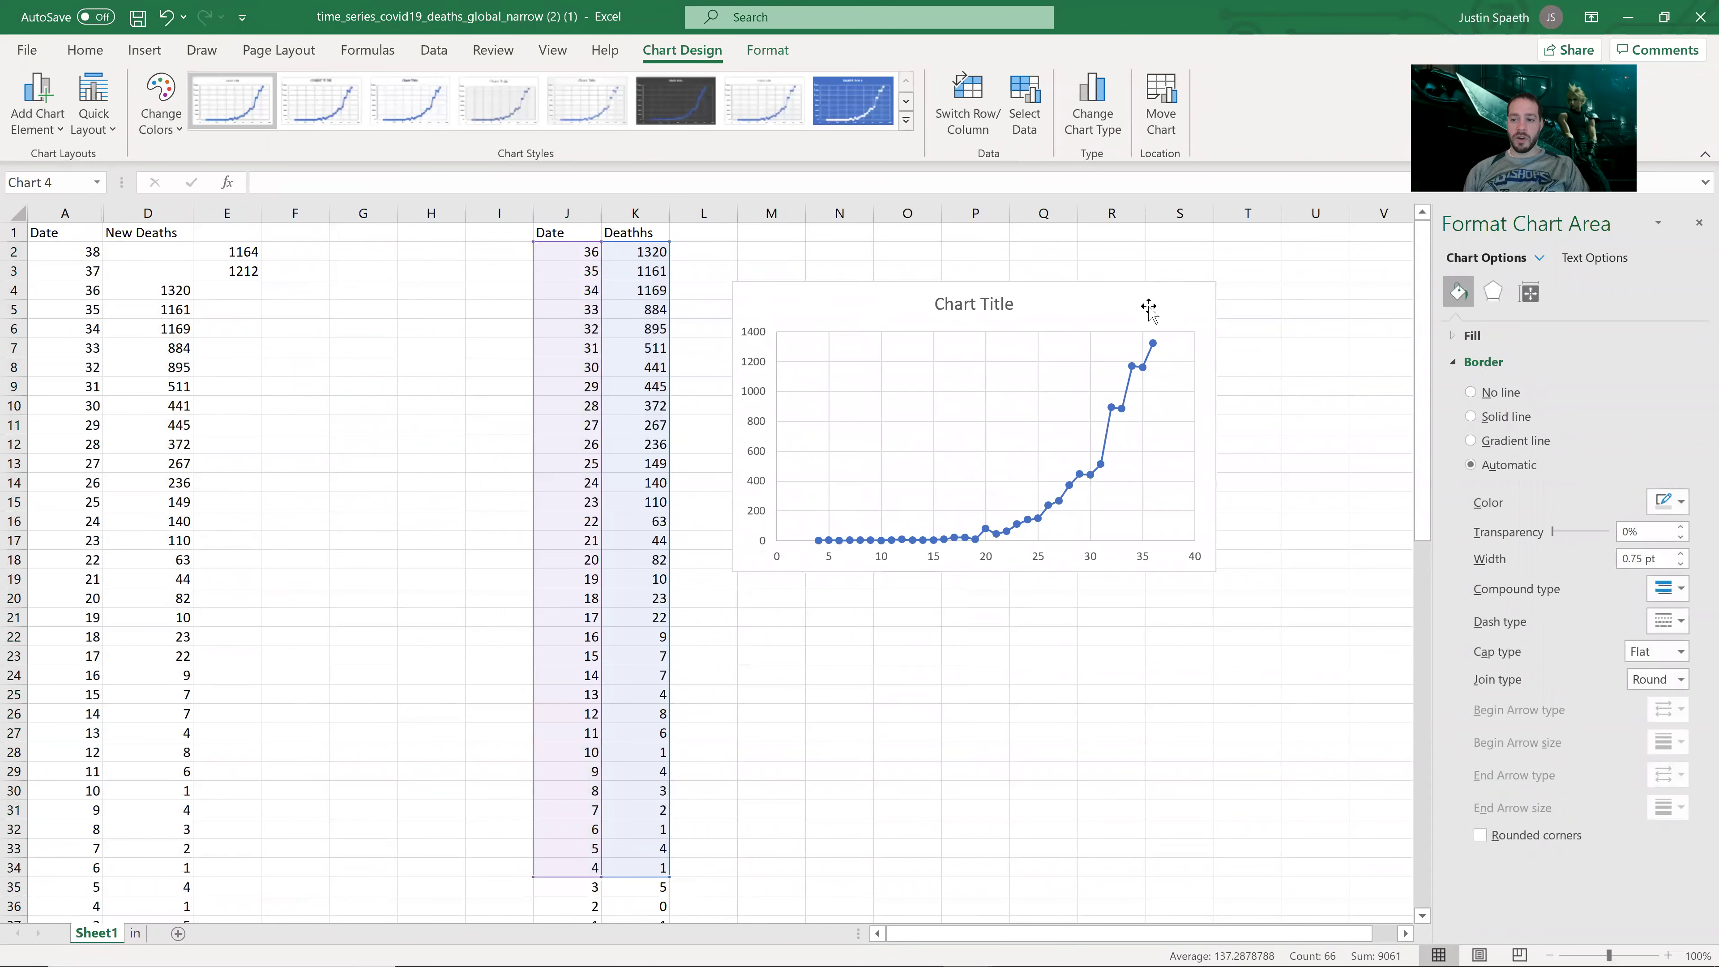
Step: Add an exponential trendline to the chart's data series
click(1091, 478)
right_click(1092, 476)
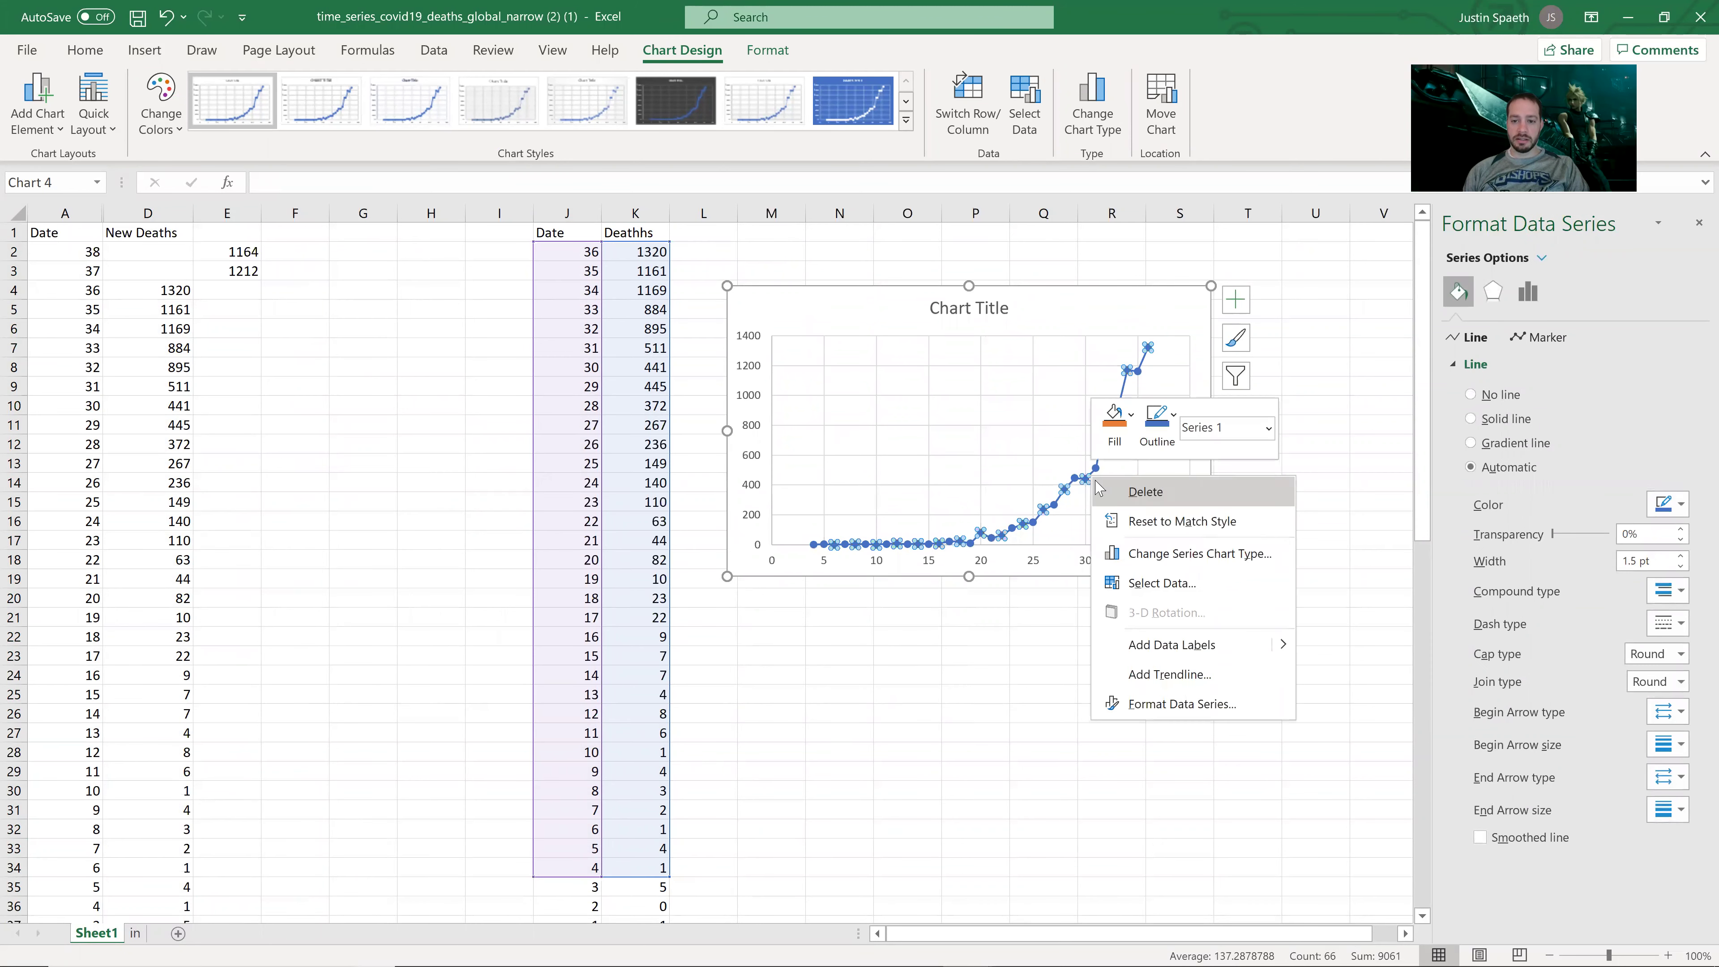
click(1160, 676)
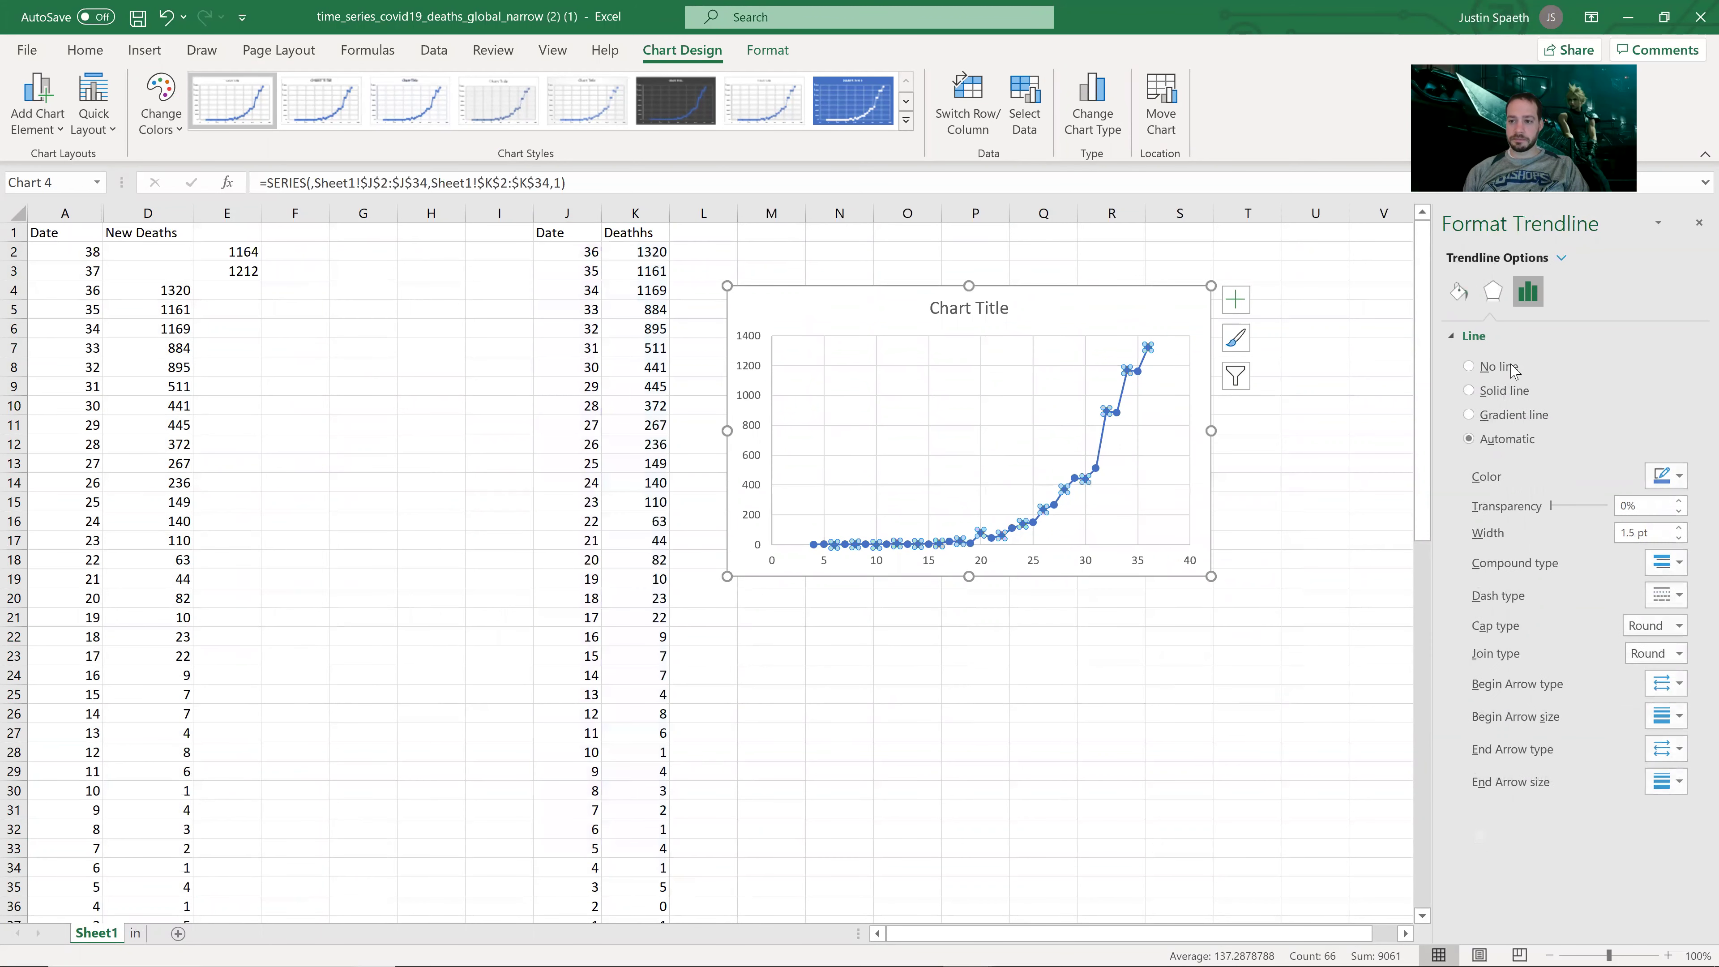
click(1512, 374)
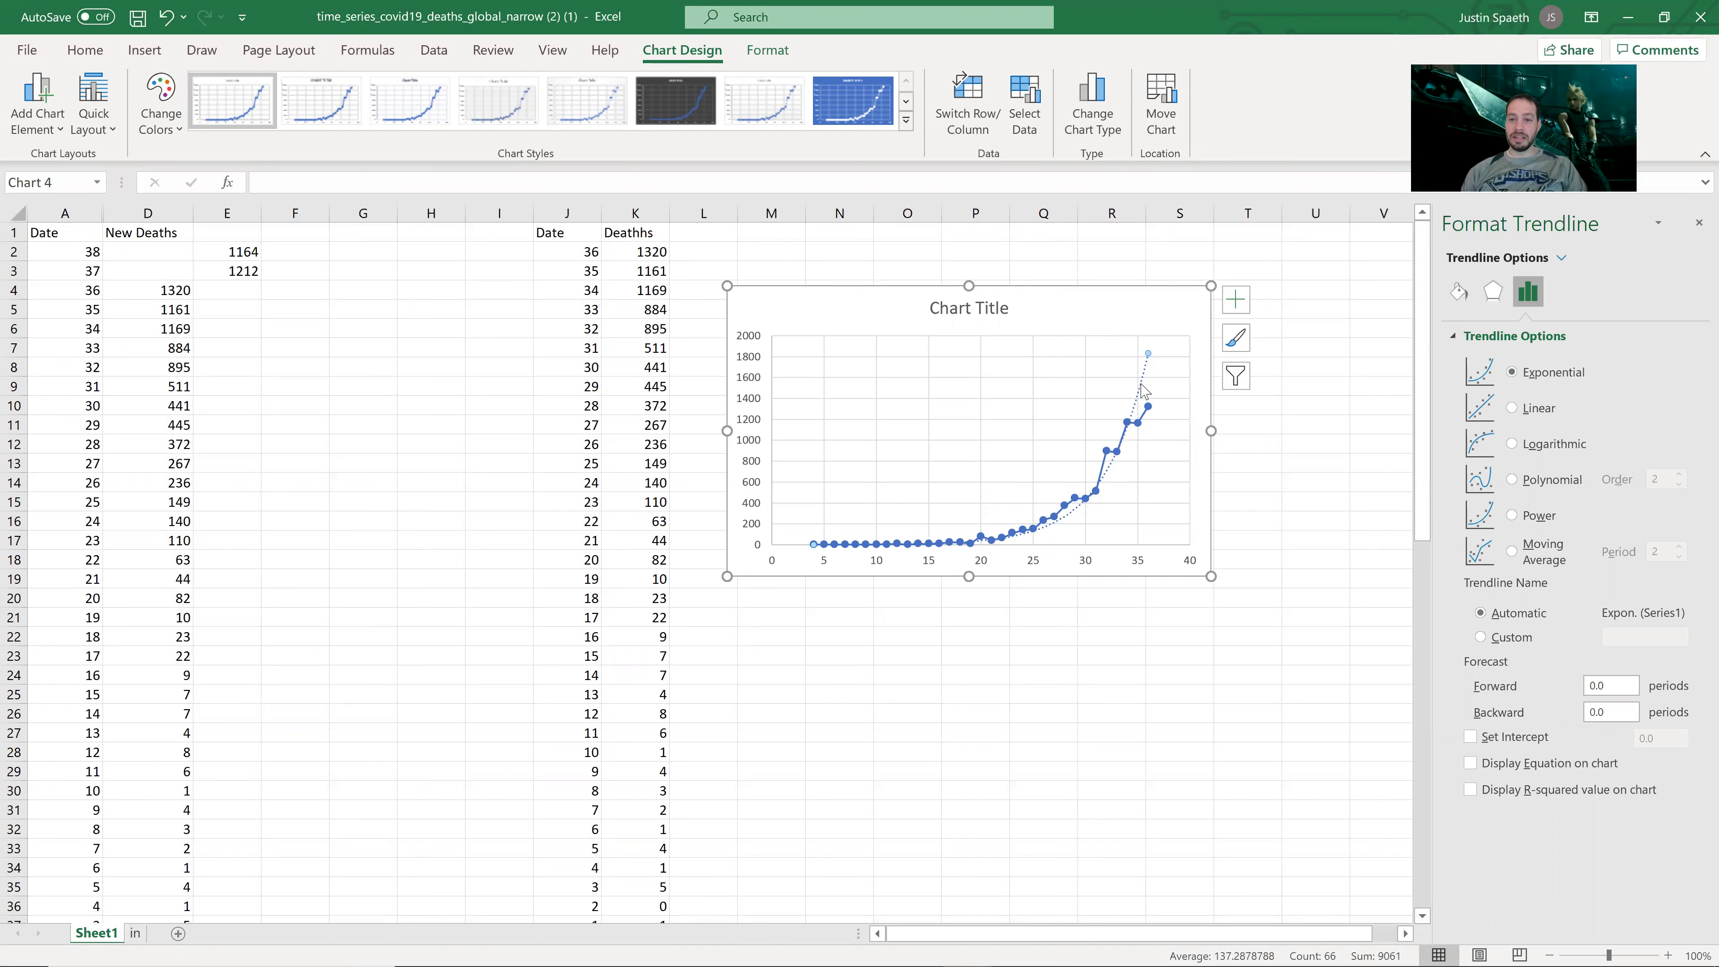
Step: Display the equation y = 0.335e^0.2391x on the chart and reselect the trendline
click(1470, 763)
click(1097, 353)
scroll(1193, 377, right, 1)
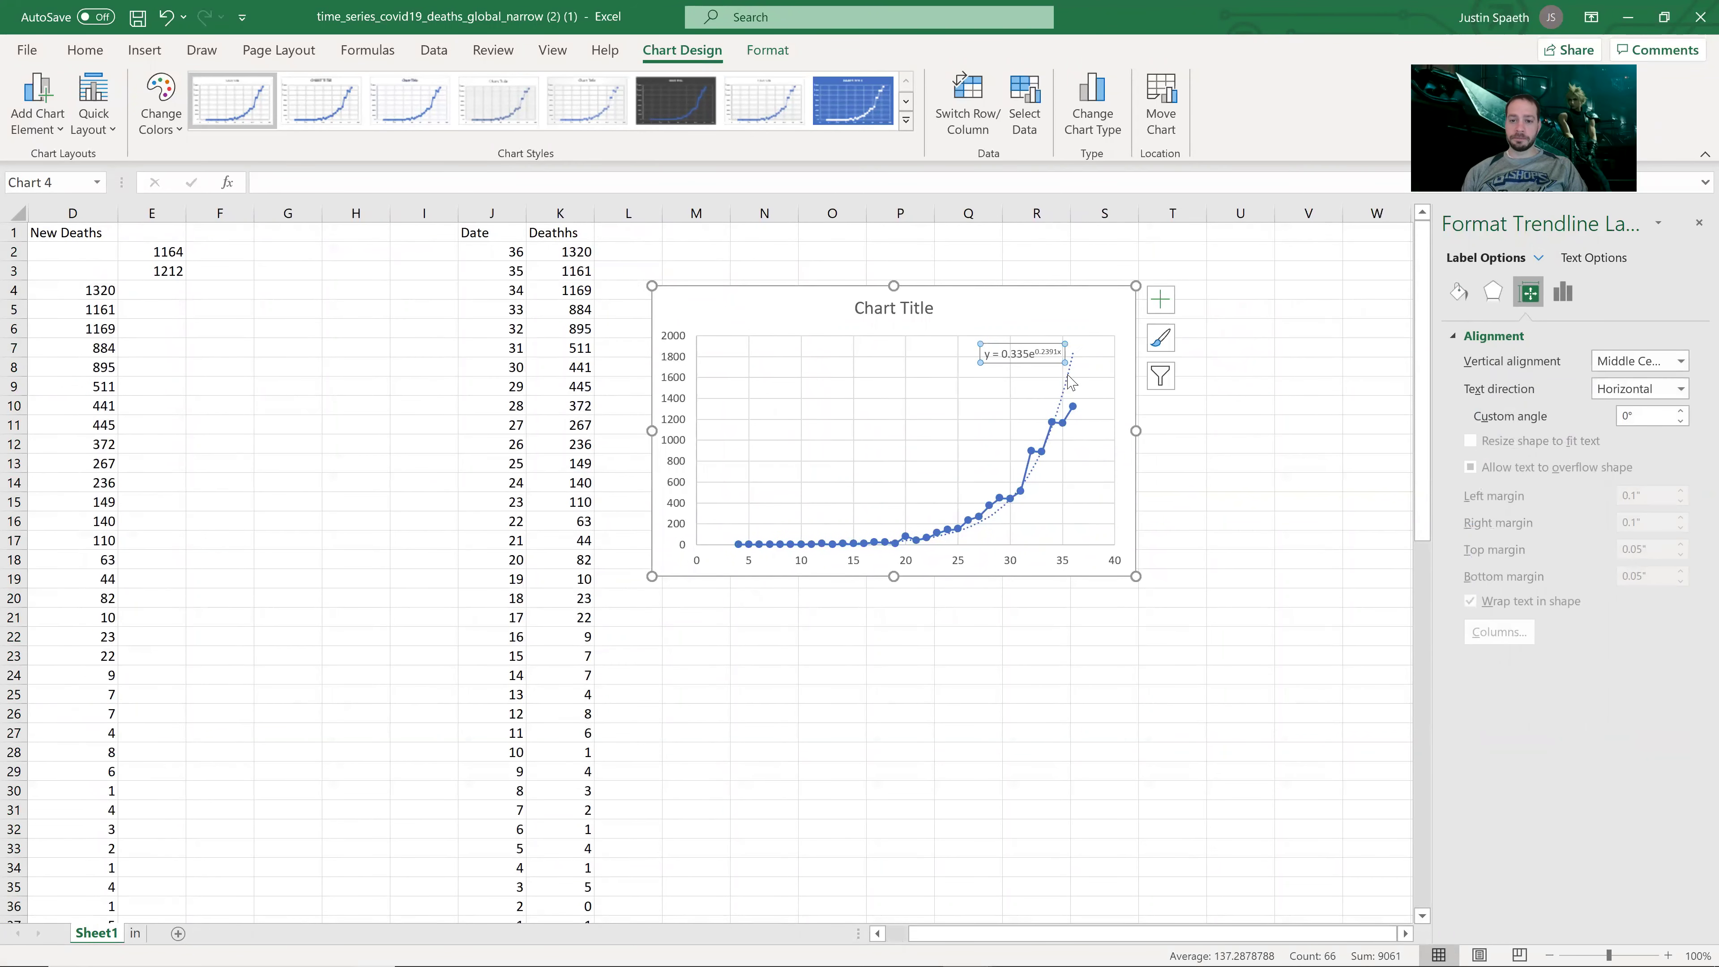
click(1064, 394)
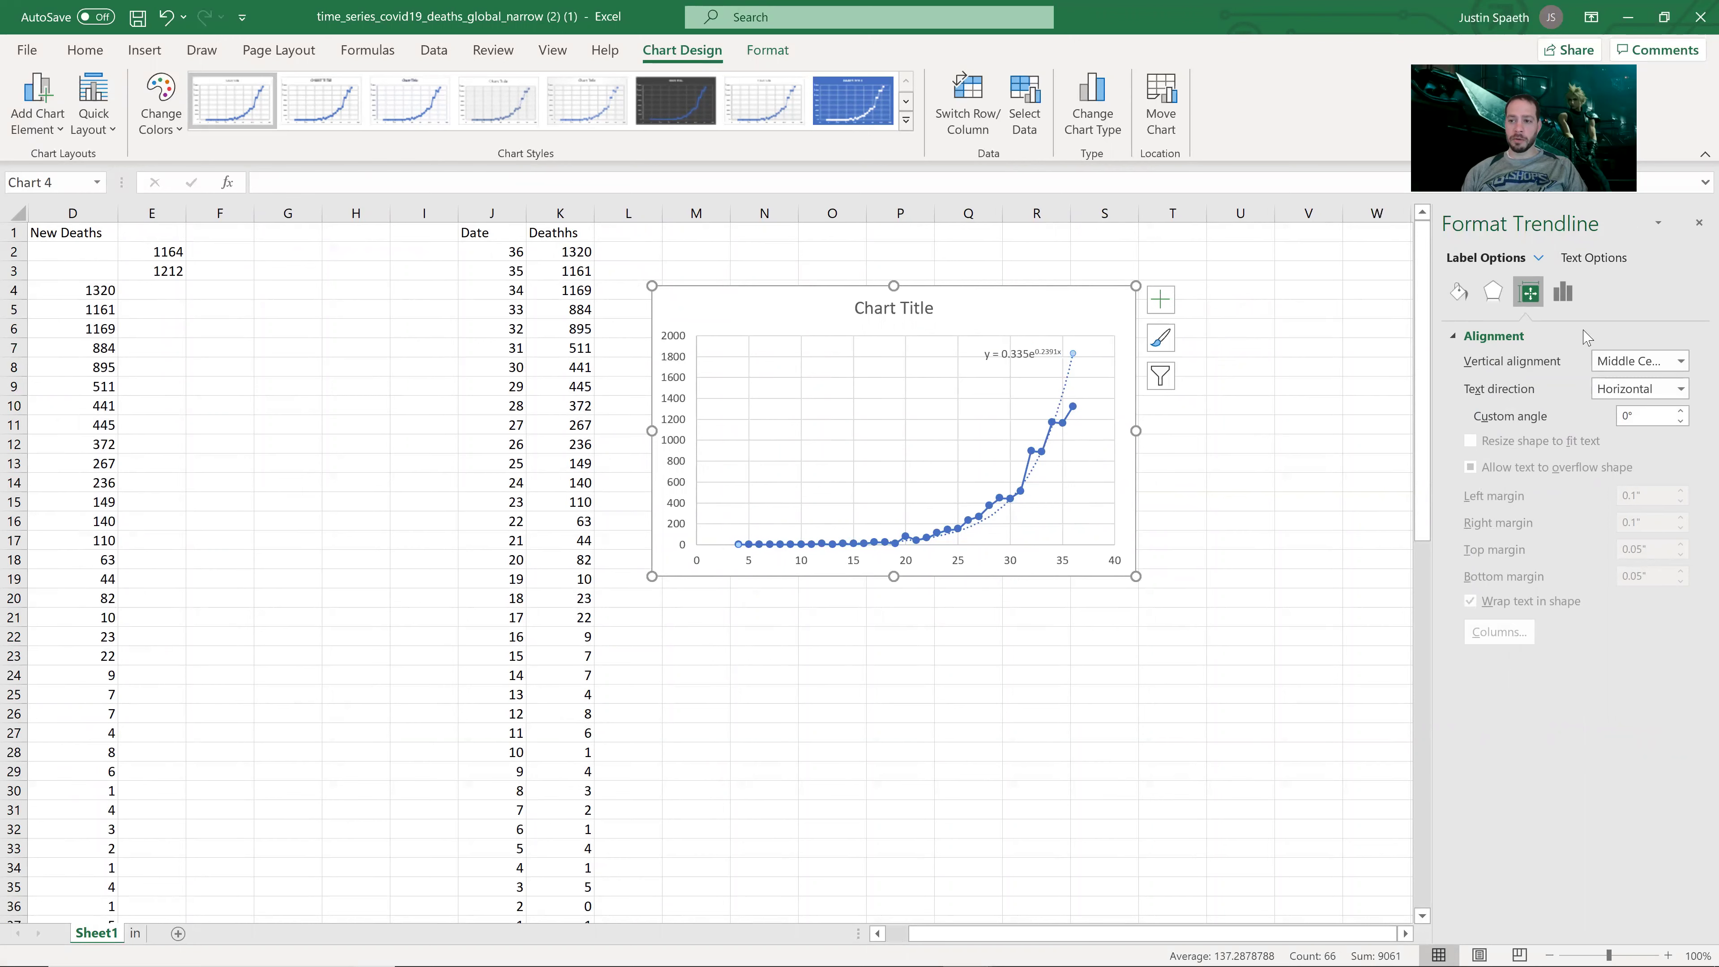
Step: Try a power fit for the trendline, inspect its formatting, then delete the trendline
click(1513, 518)
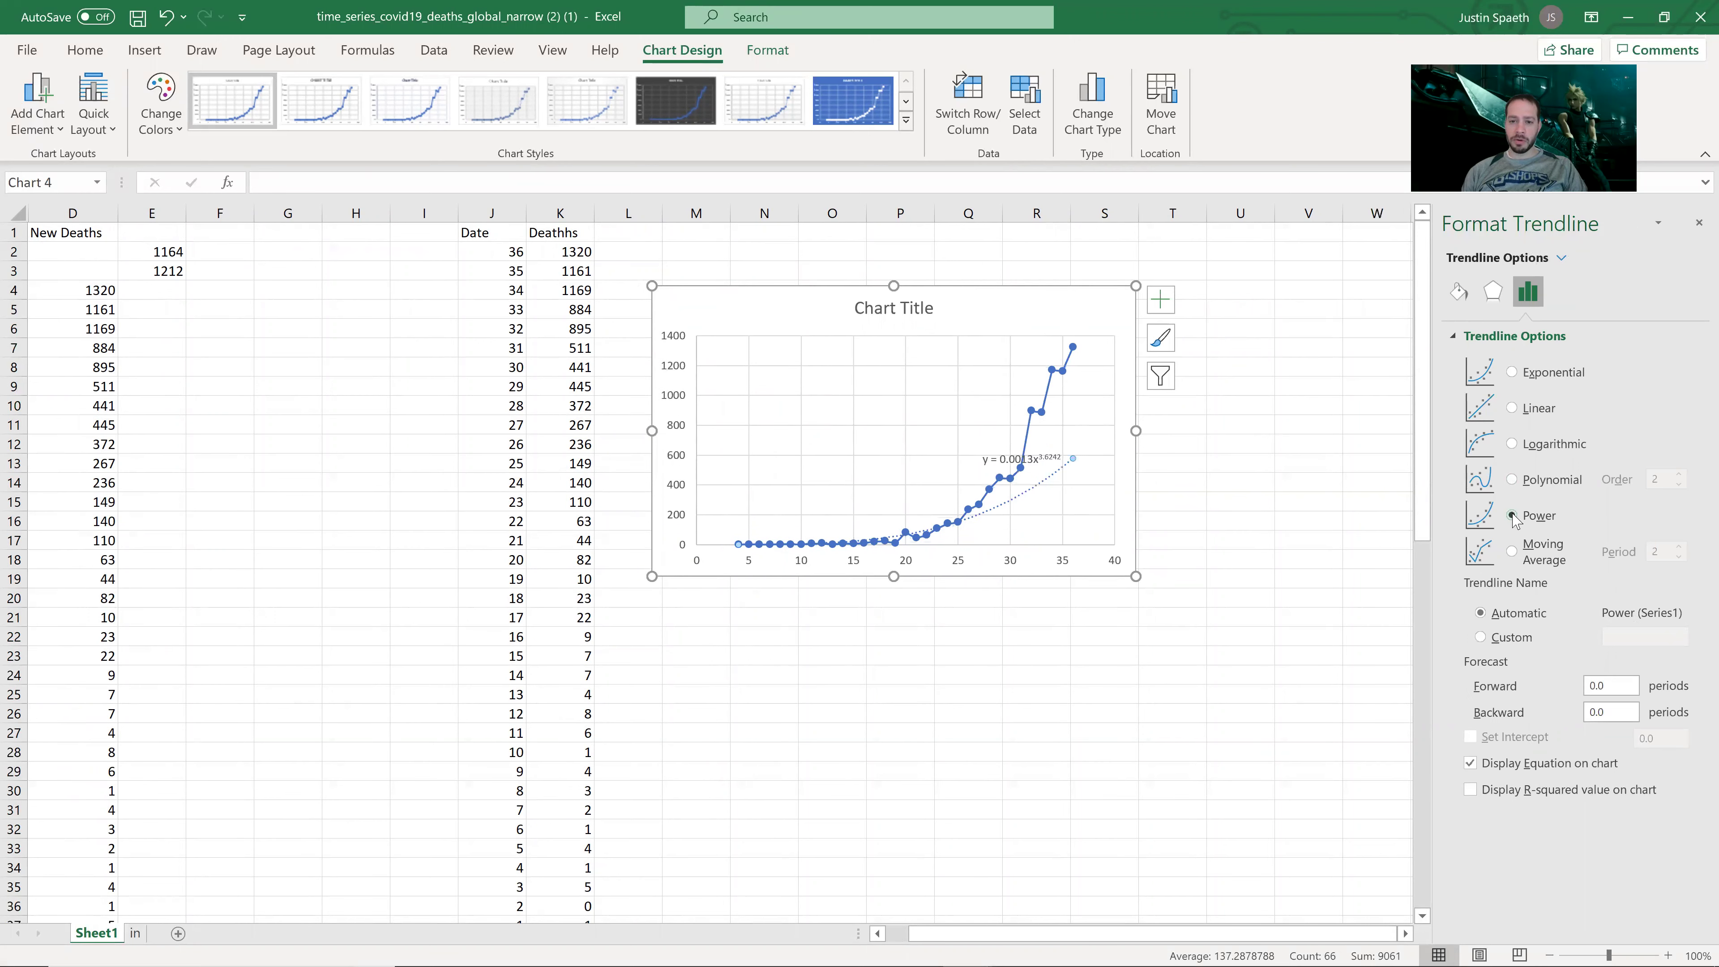
click(1042, 463)
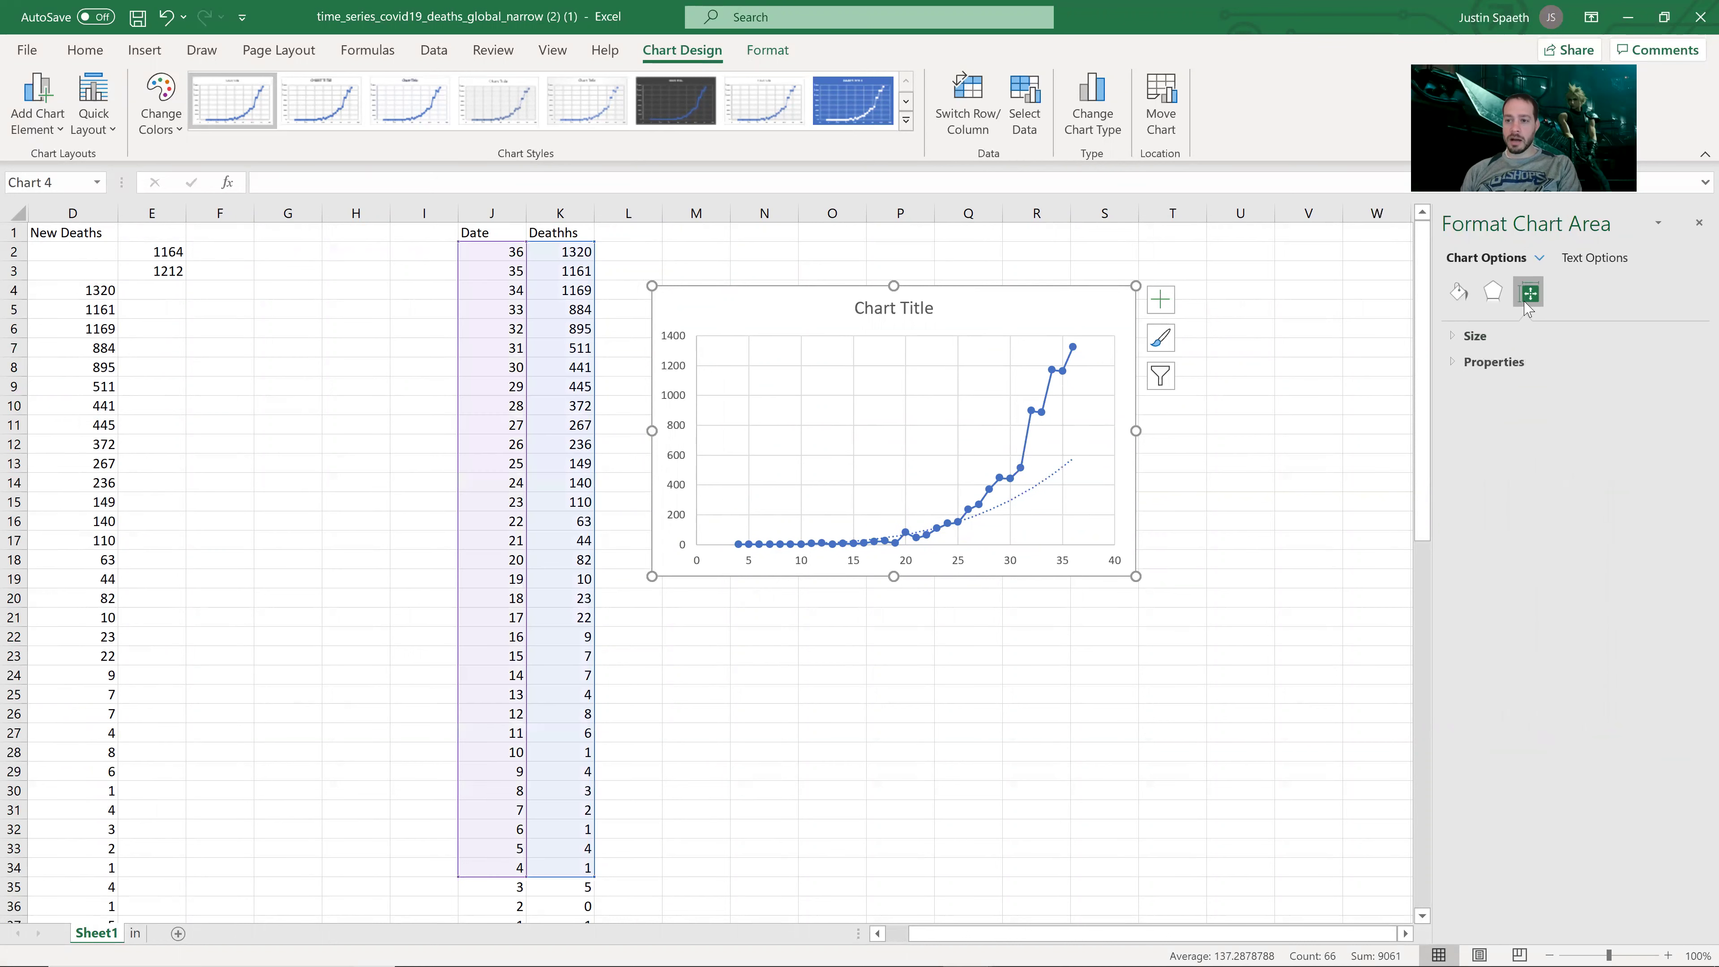
click(1067, 371)
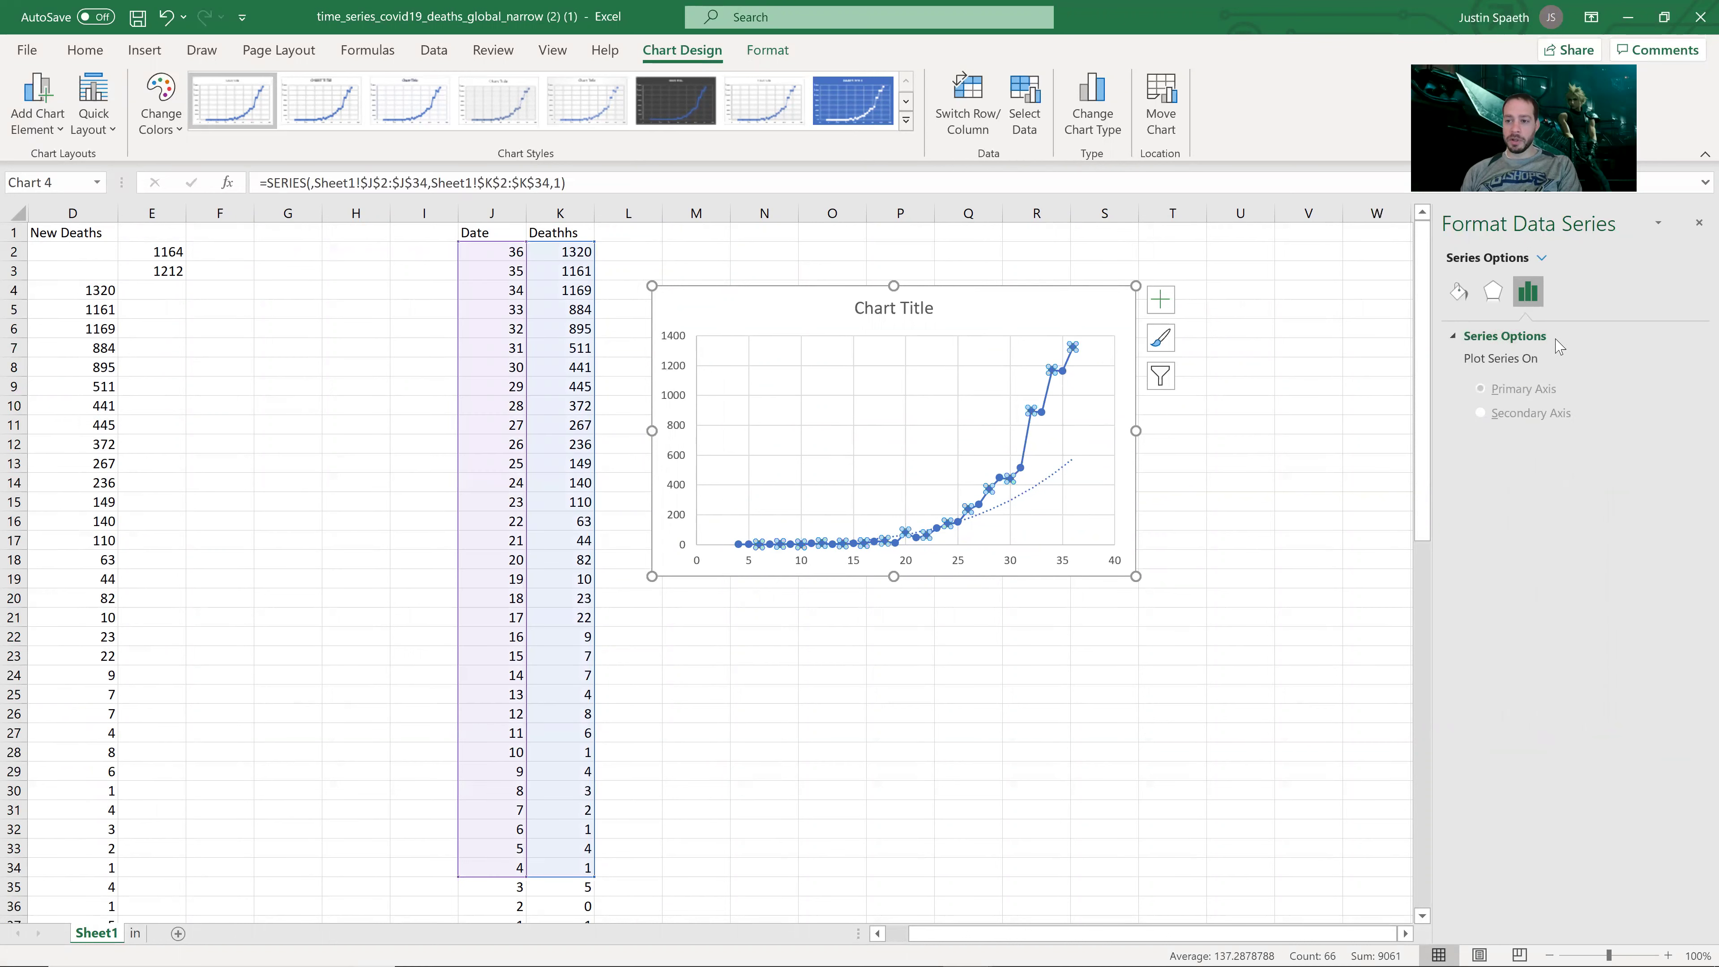
click(1067, 470)
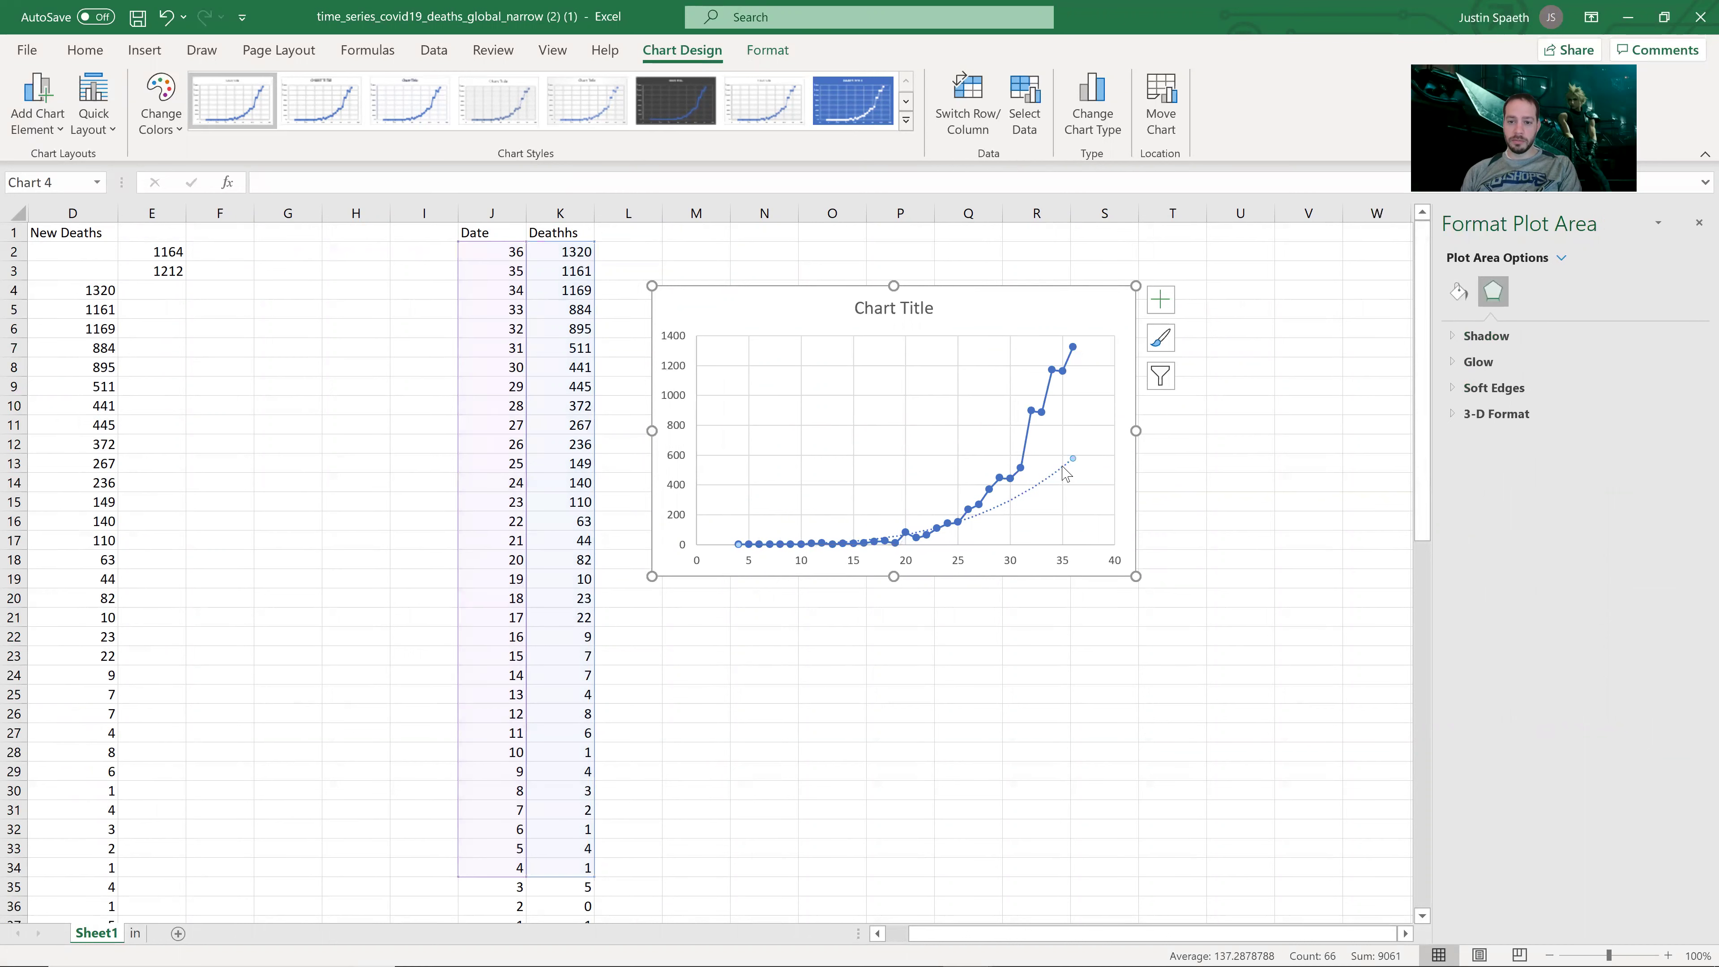
click(1459, 293)
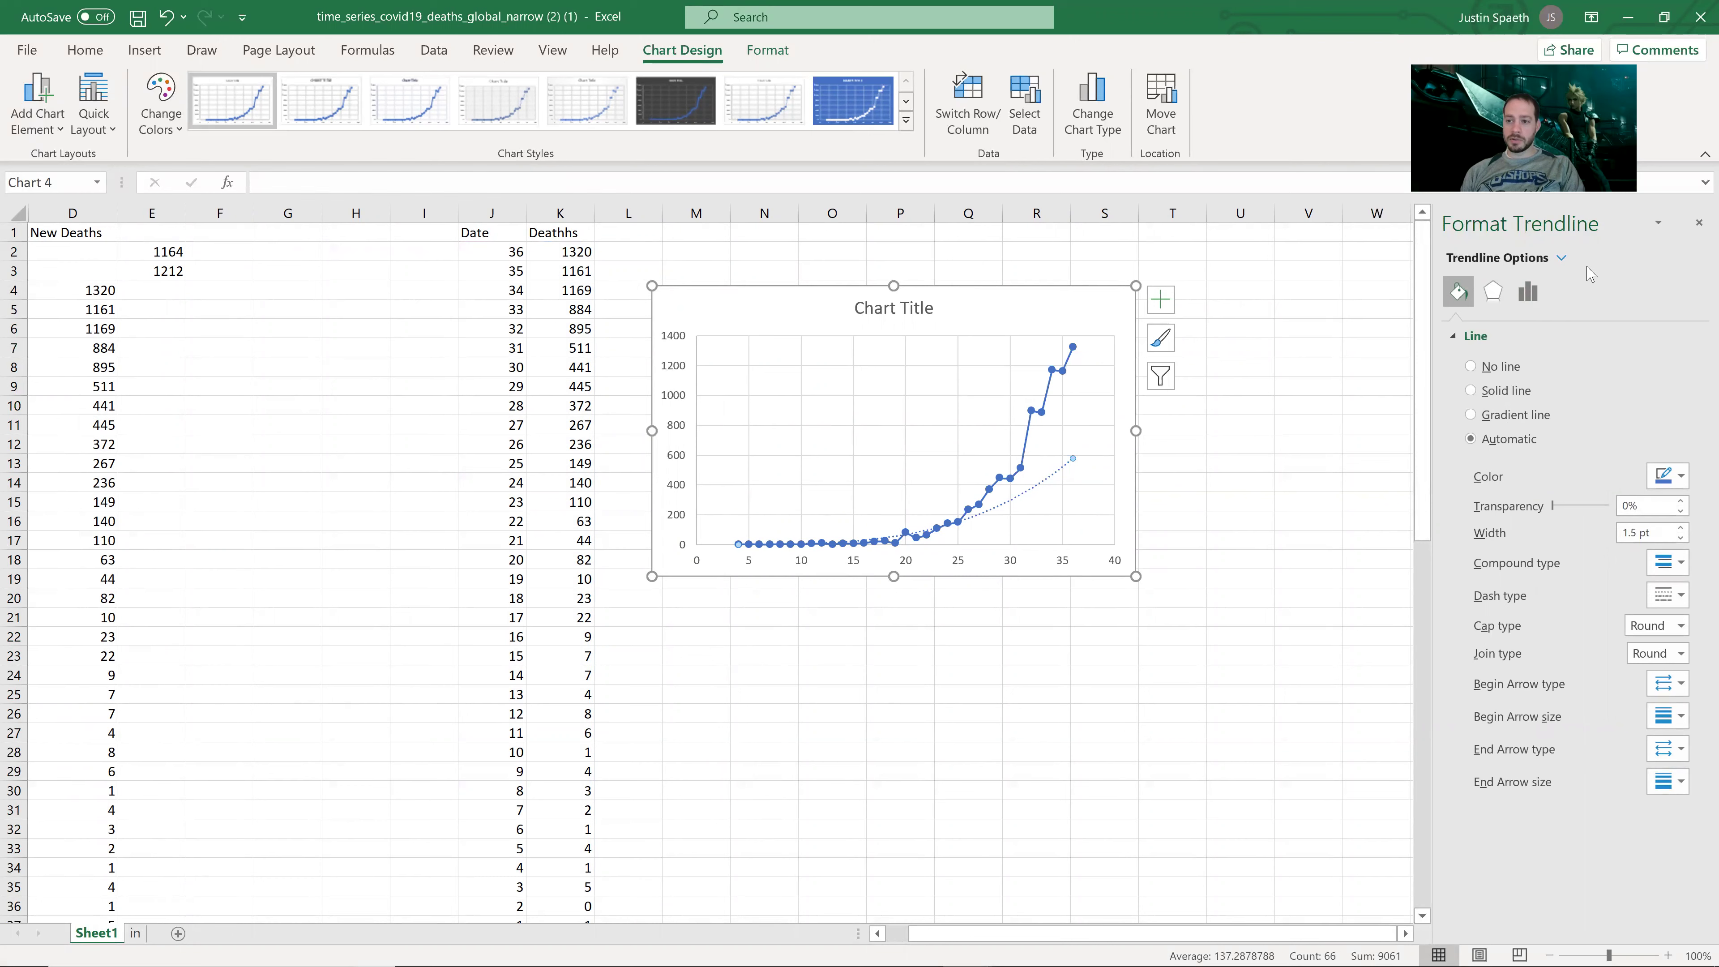
click(1556, 259)
click(1493, 267)
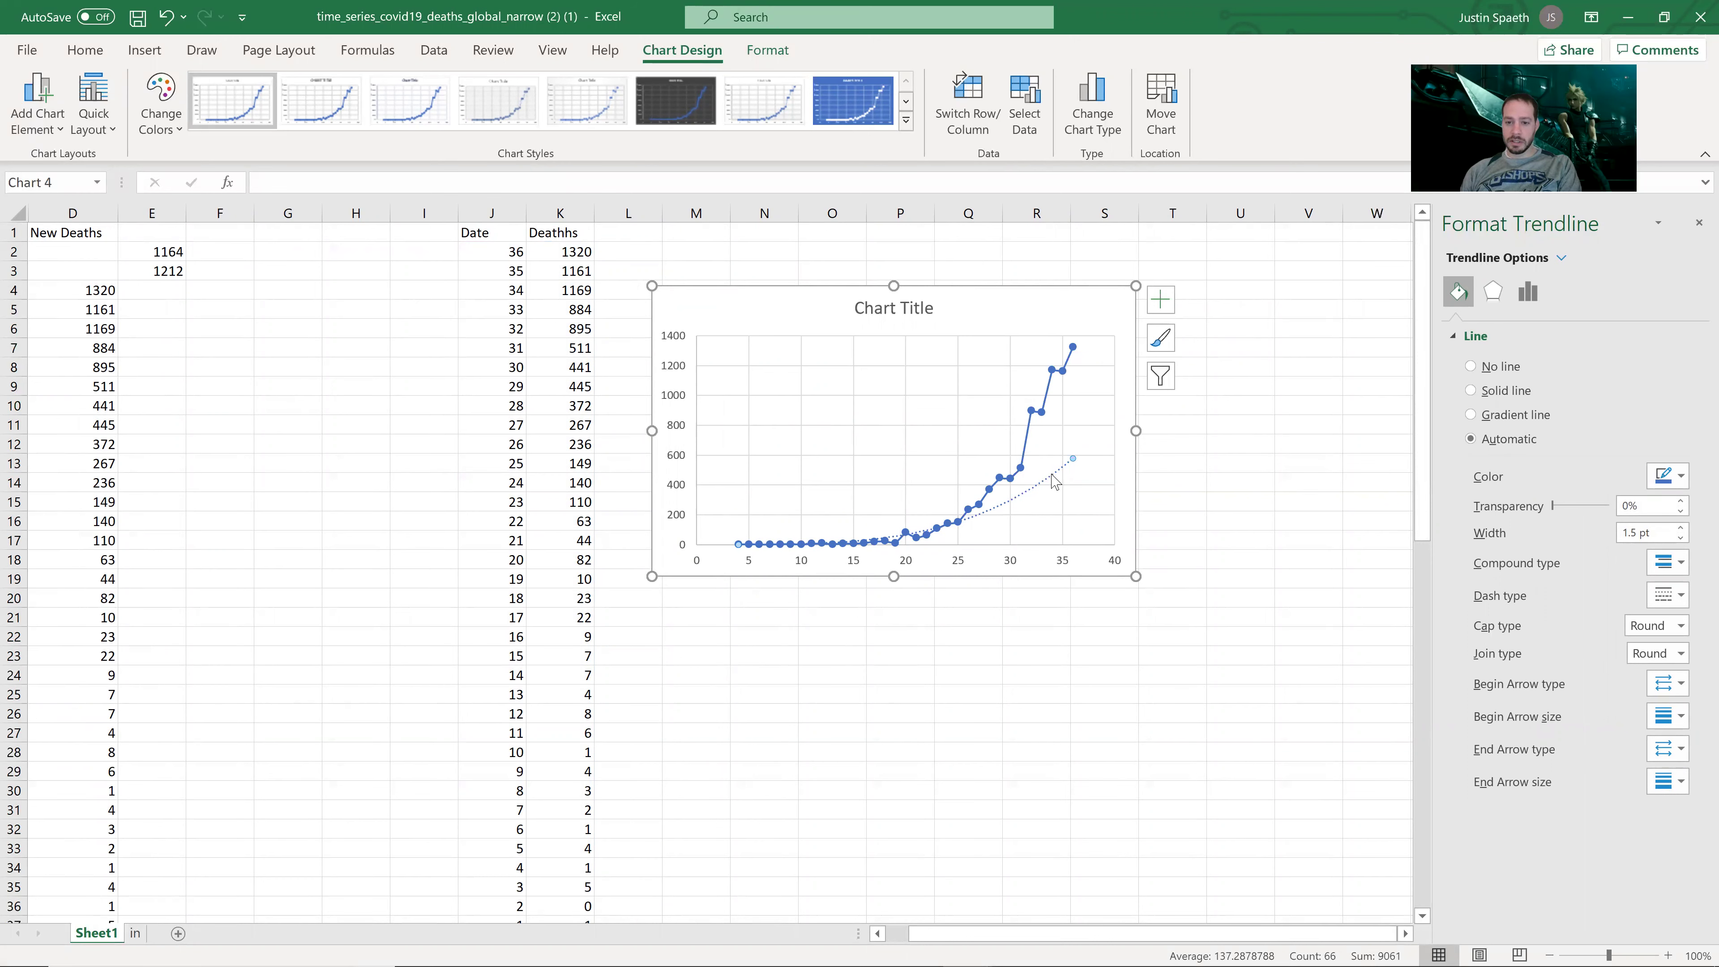
key(Delete)
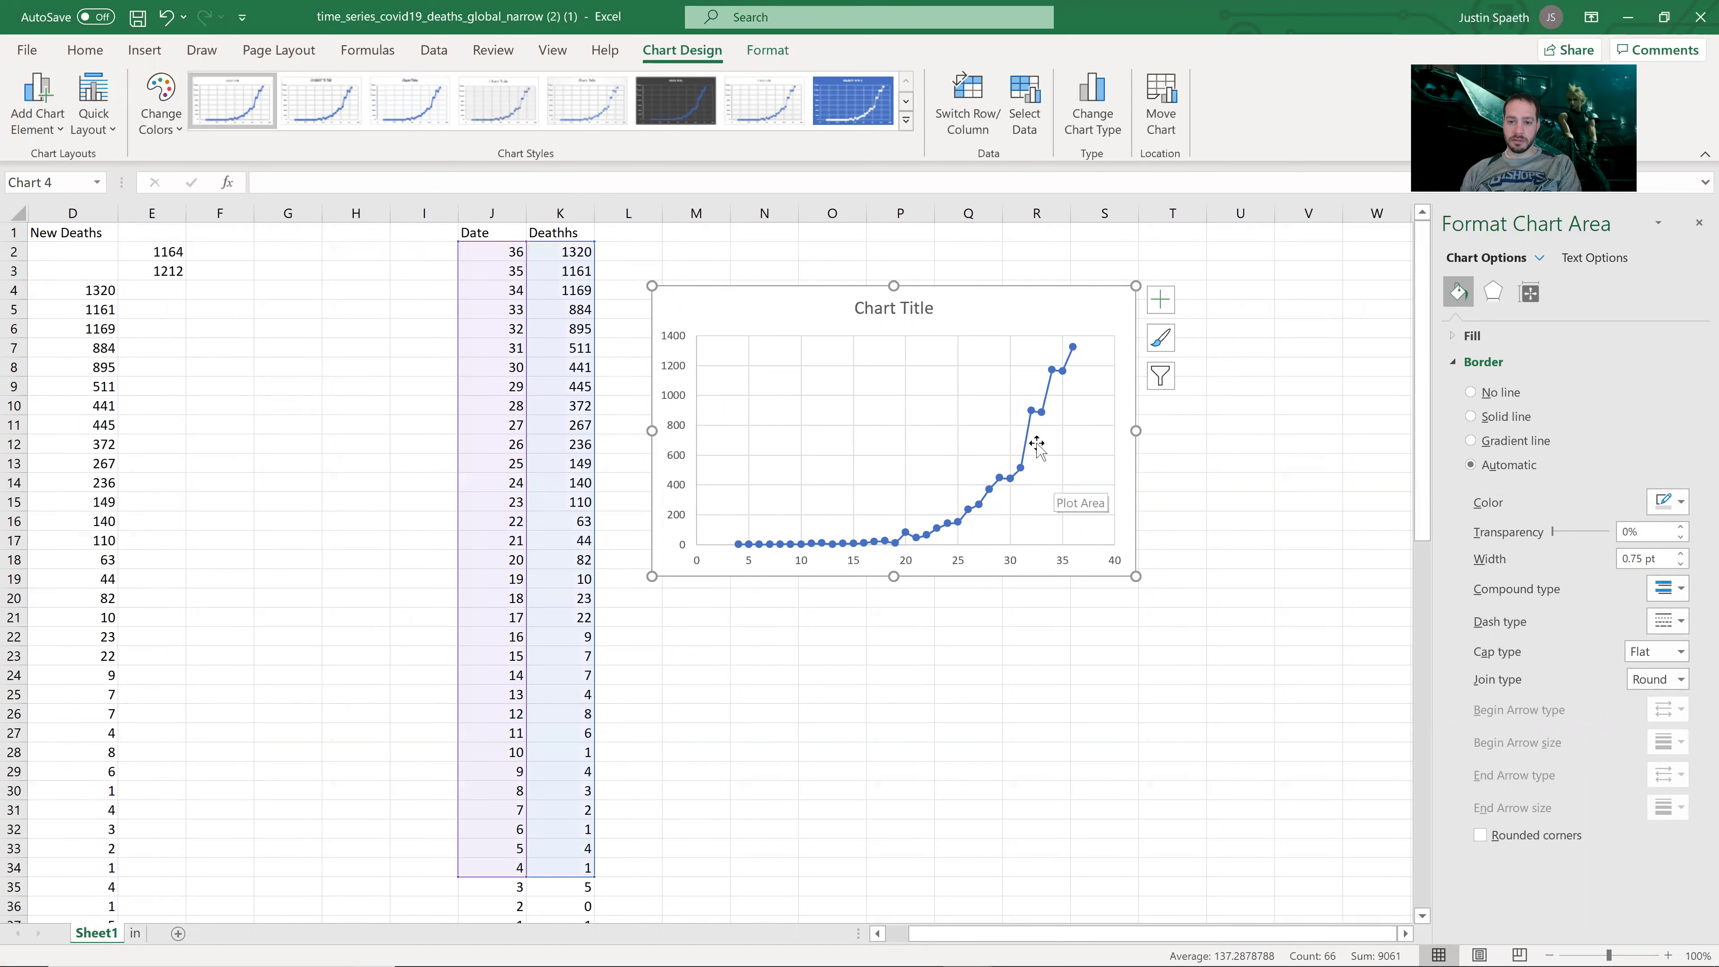
Step: Add a new order-2 polynomial trendline to the data series
click(1025, 452)
right_click(1026, 456)
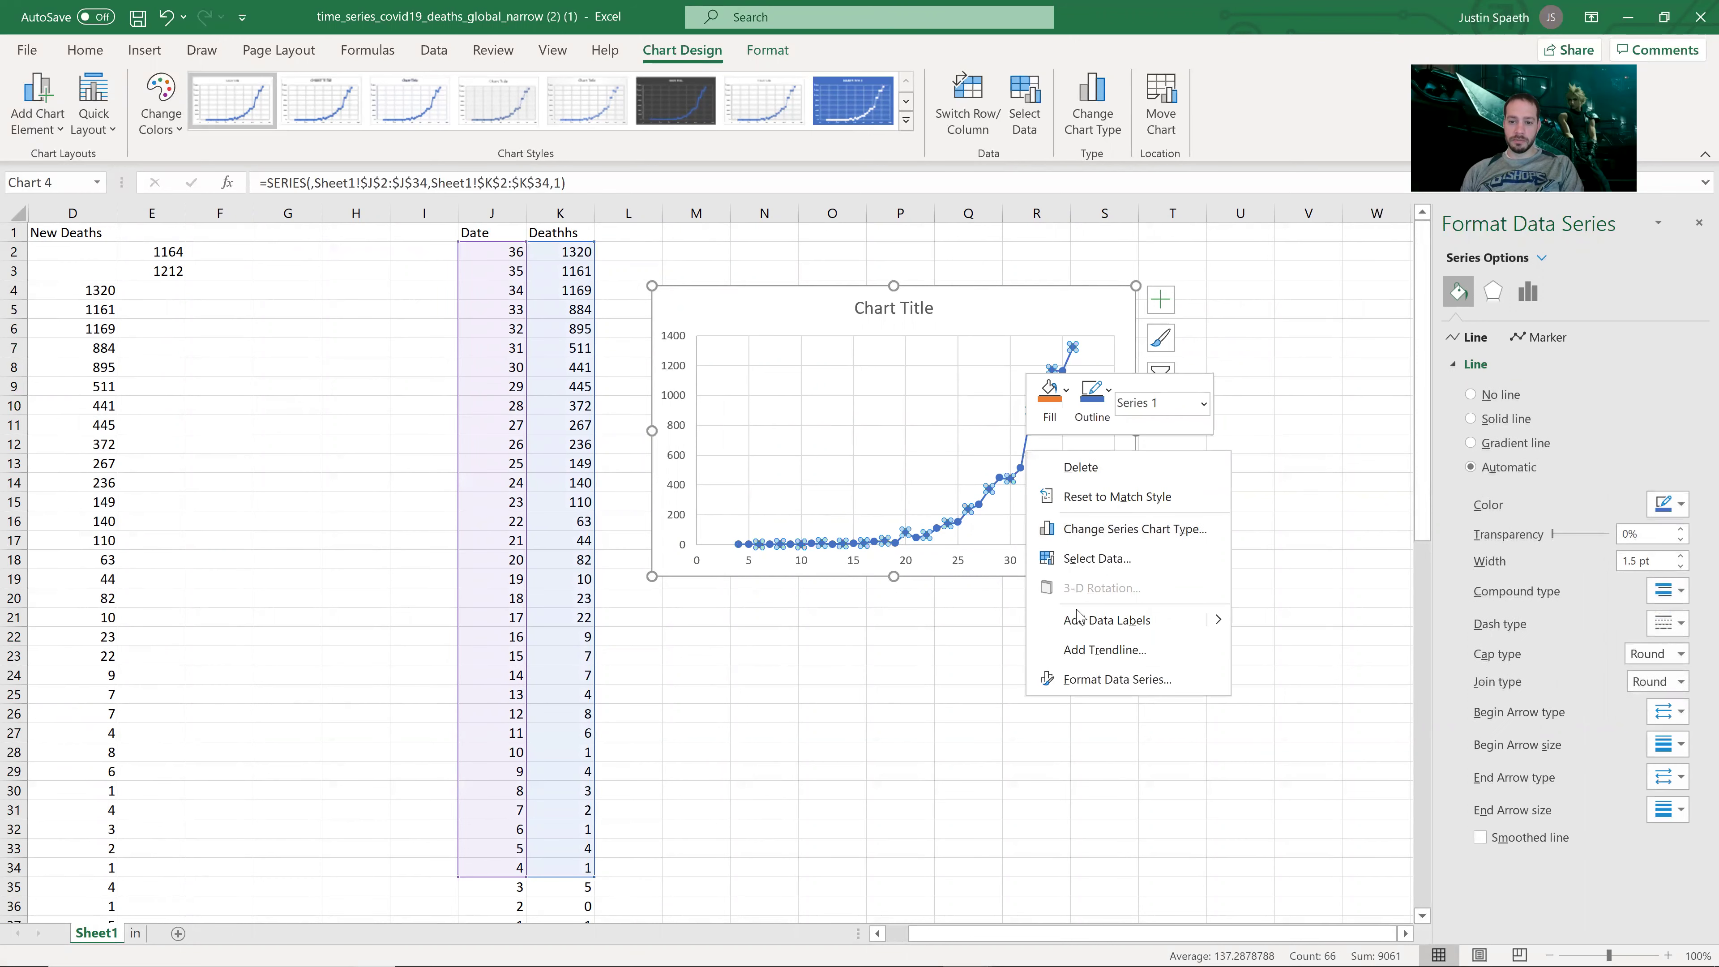
click(1100, 652)
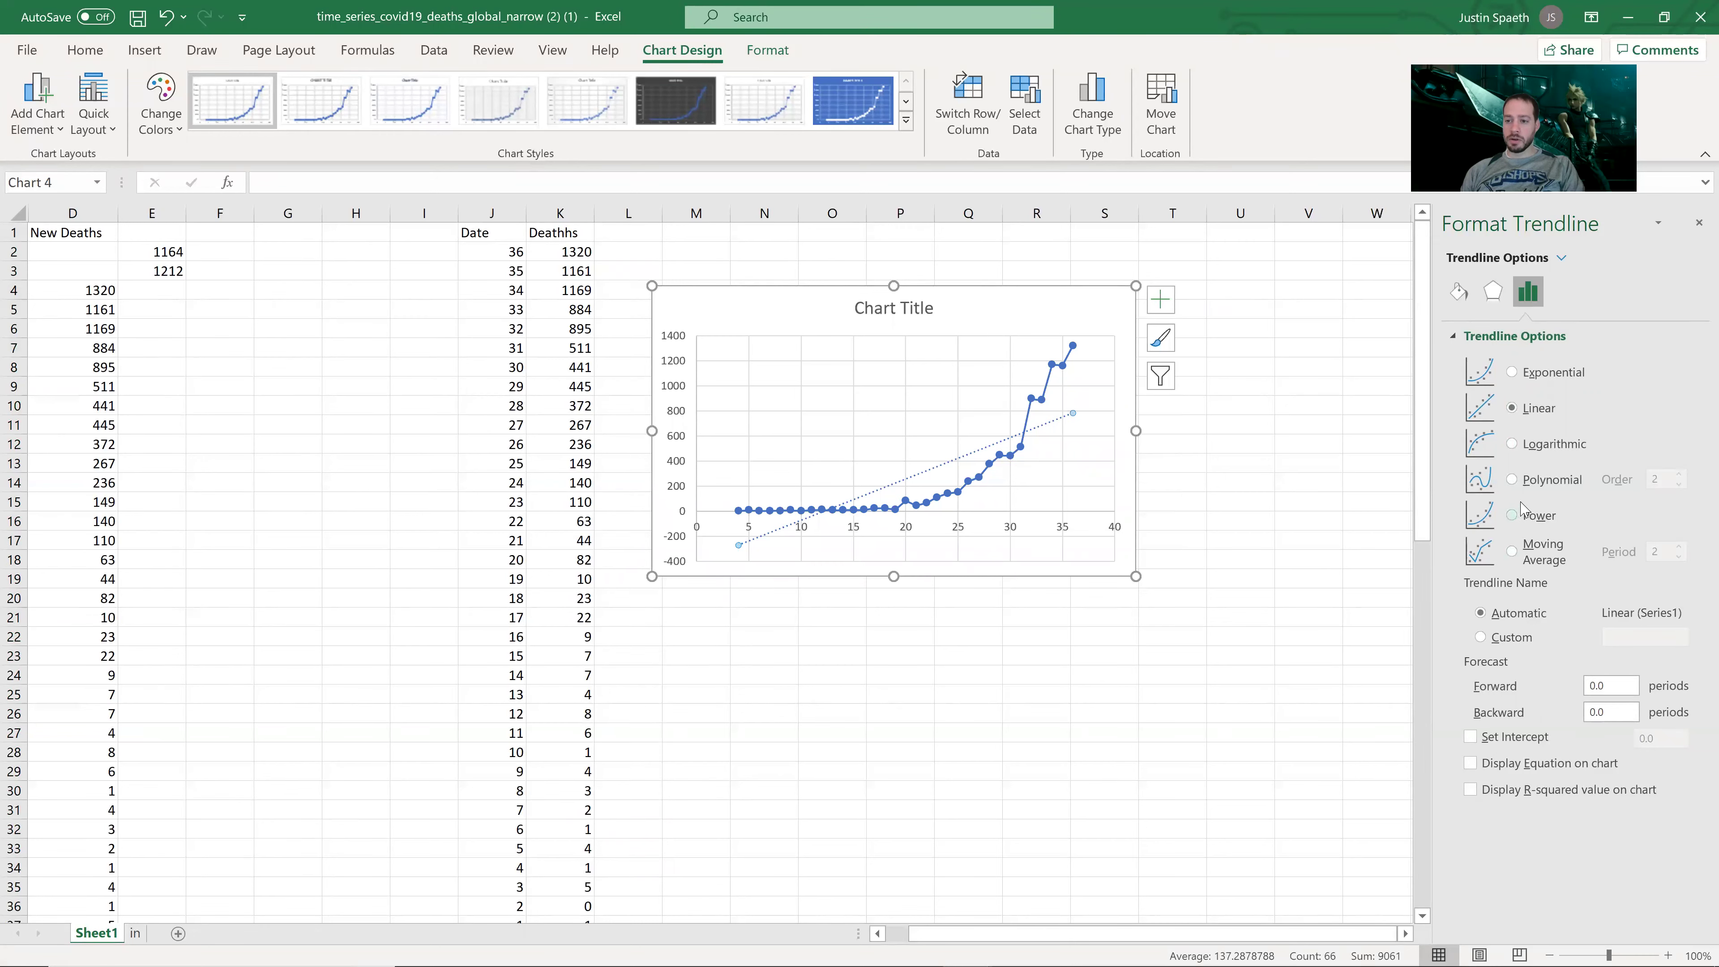
click(1513, 481)
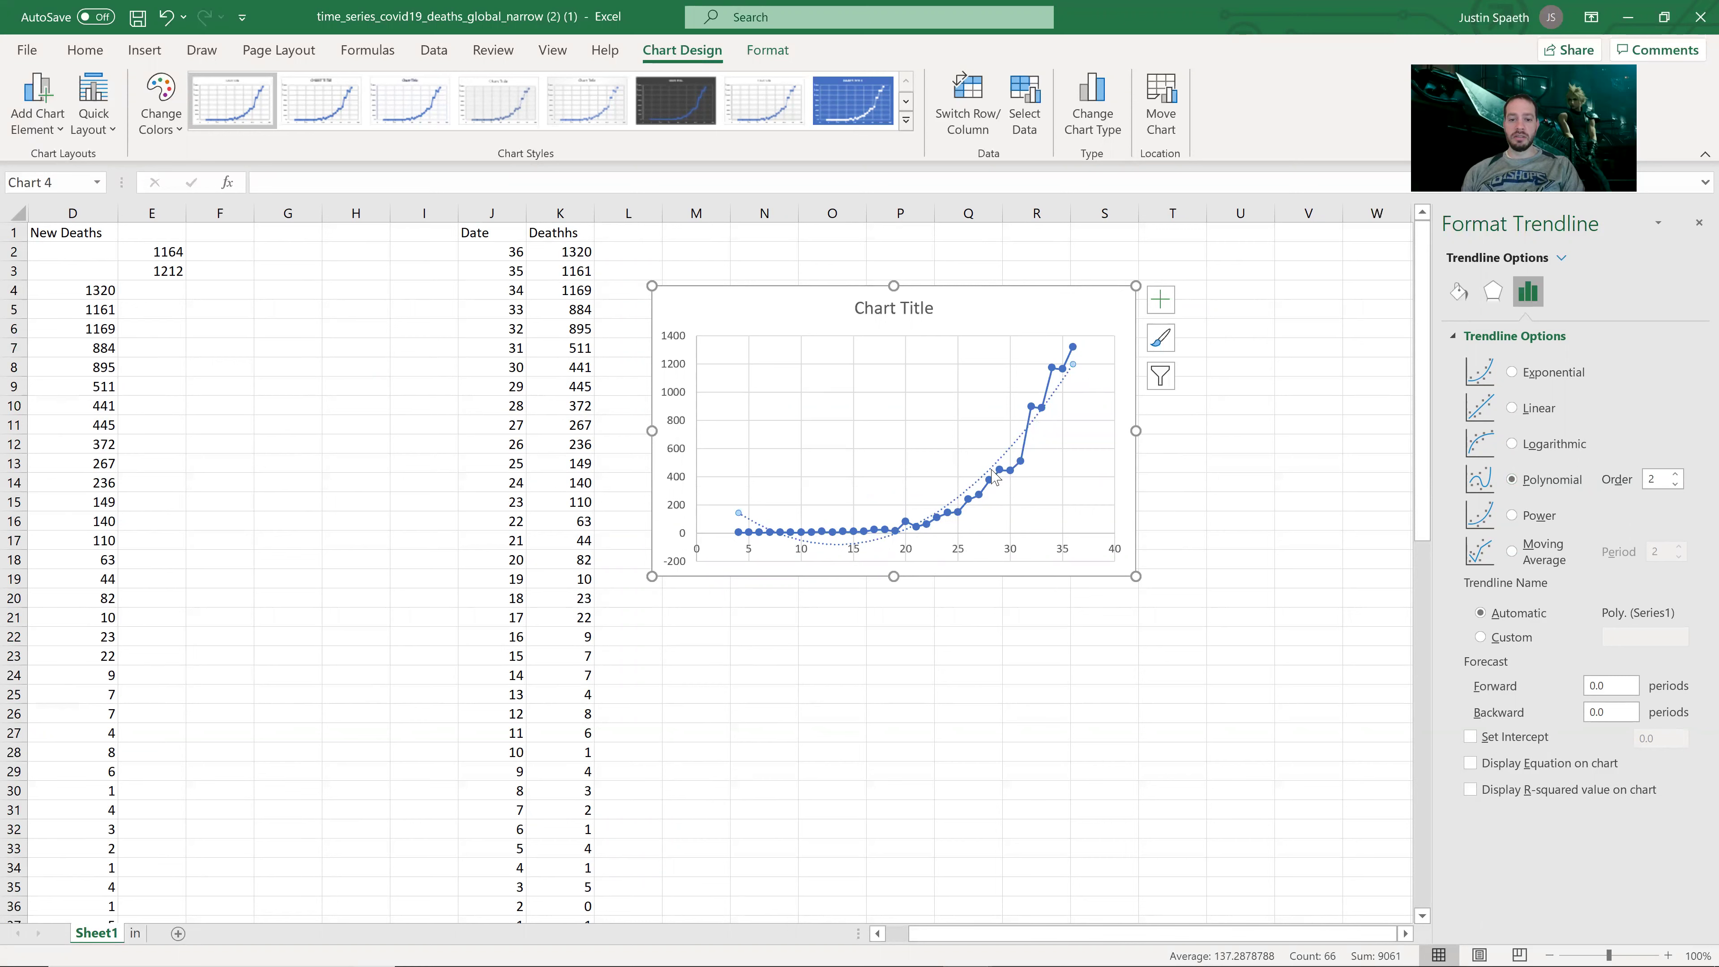
Step: Display the equation y = 2.5147x² − 67.618x + 373.05 and drag it beside the chart title
click(1470, 763)
click(951, 362)
drag(951, 362, 826, 345)
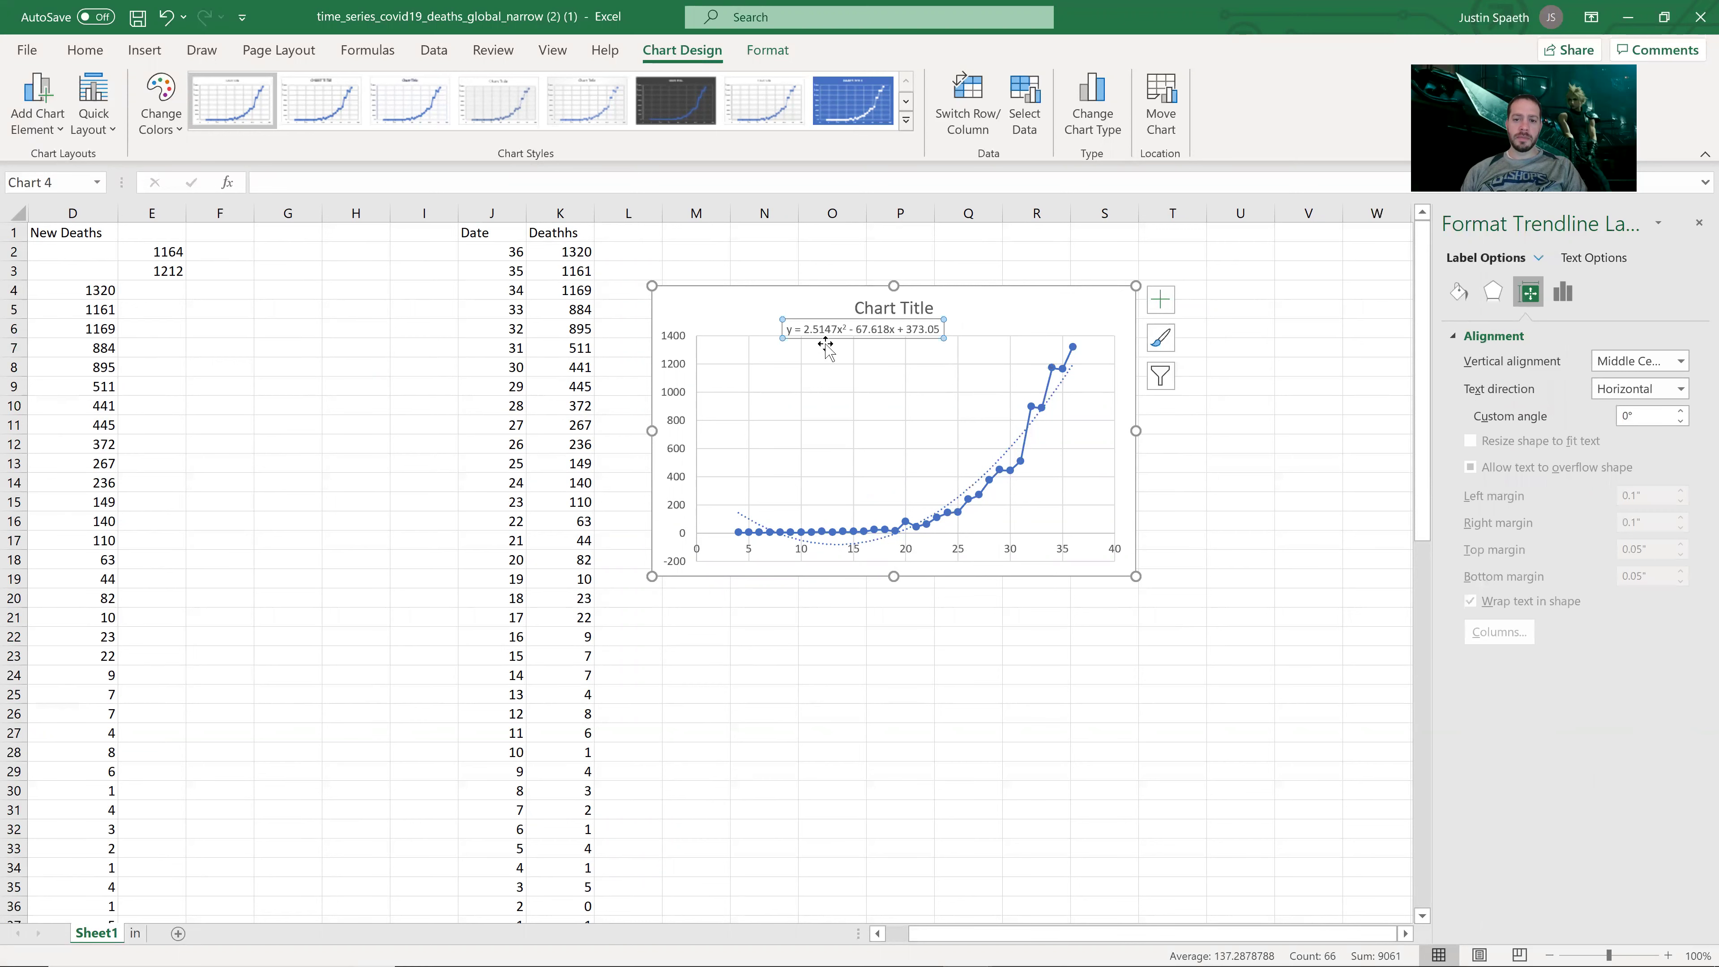
click(82, 50)
Step: Enlarge the equation to 14 pt, place it under the title, and shift the chart right
click(345, 95)
click(345, 95)
click(345, 95)
click(345, 95)
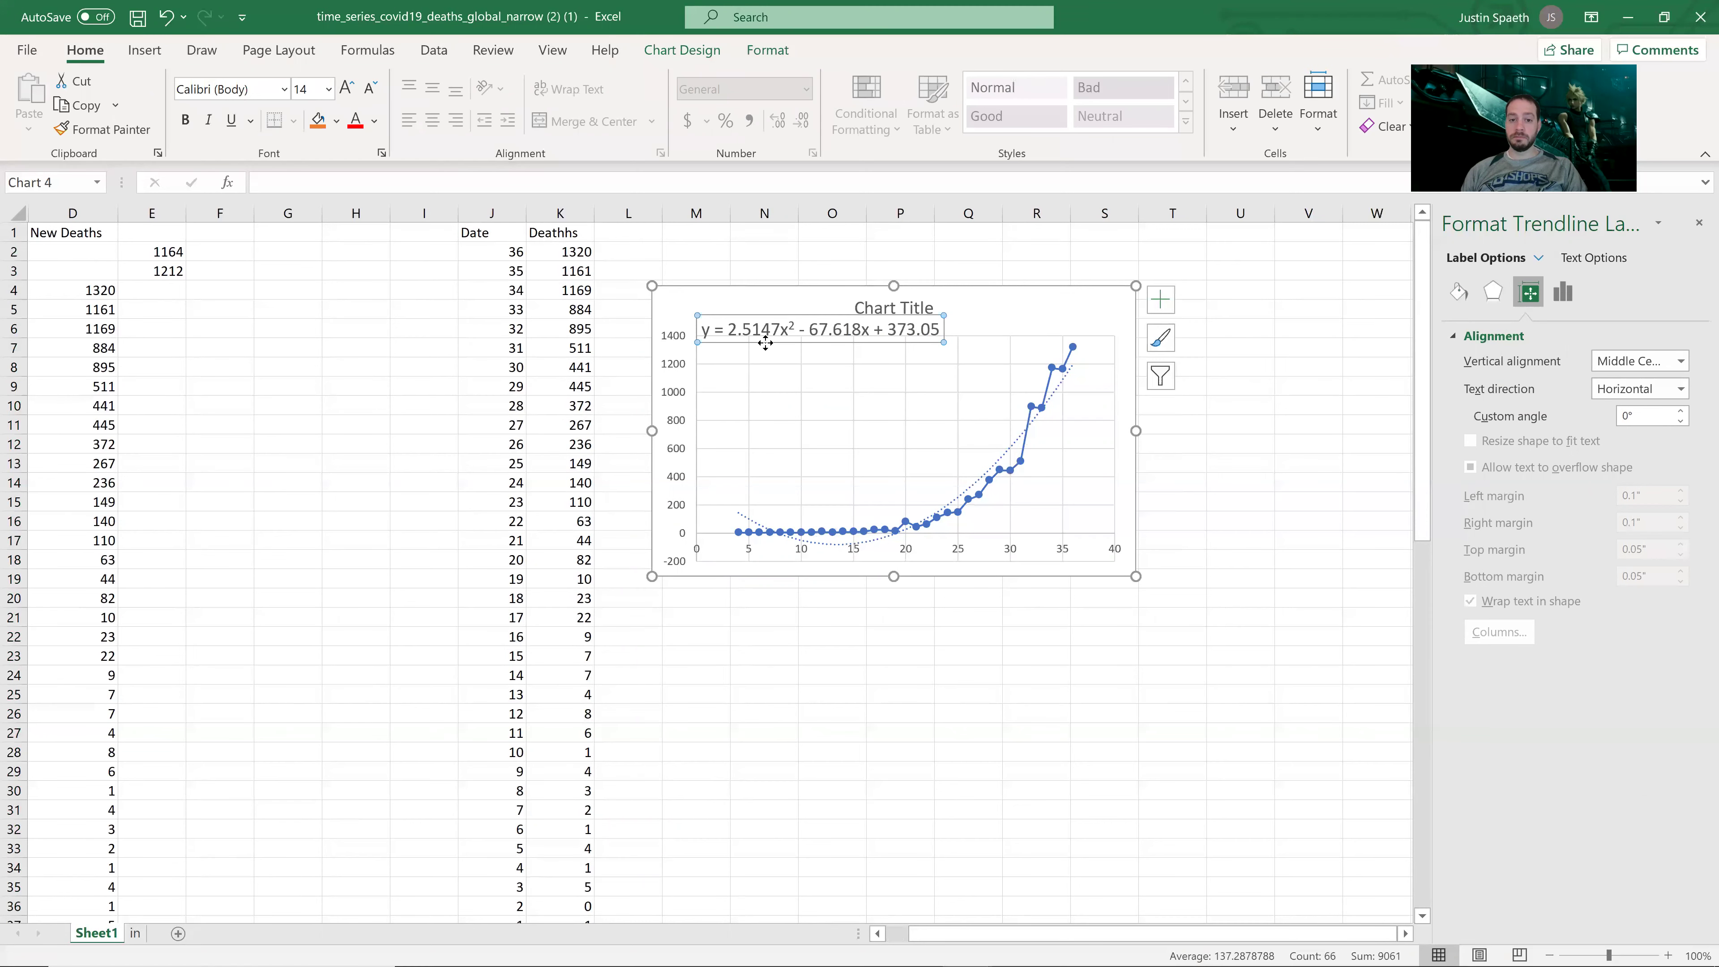
drag(813, 314, 885, 325)
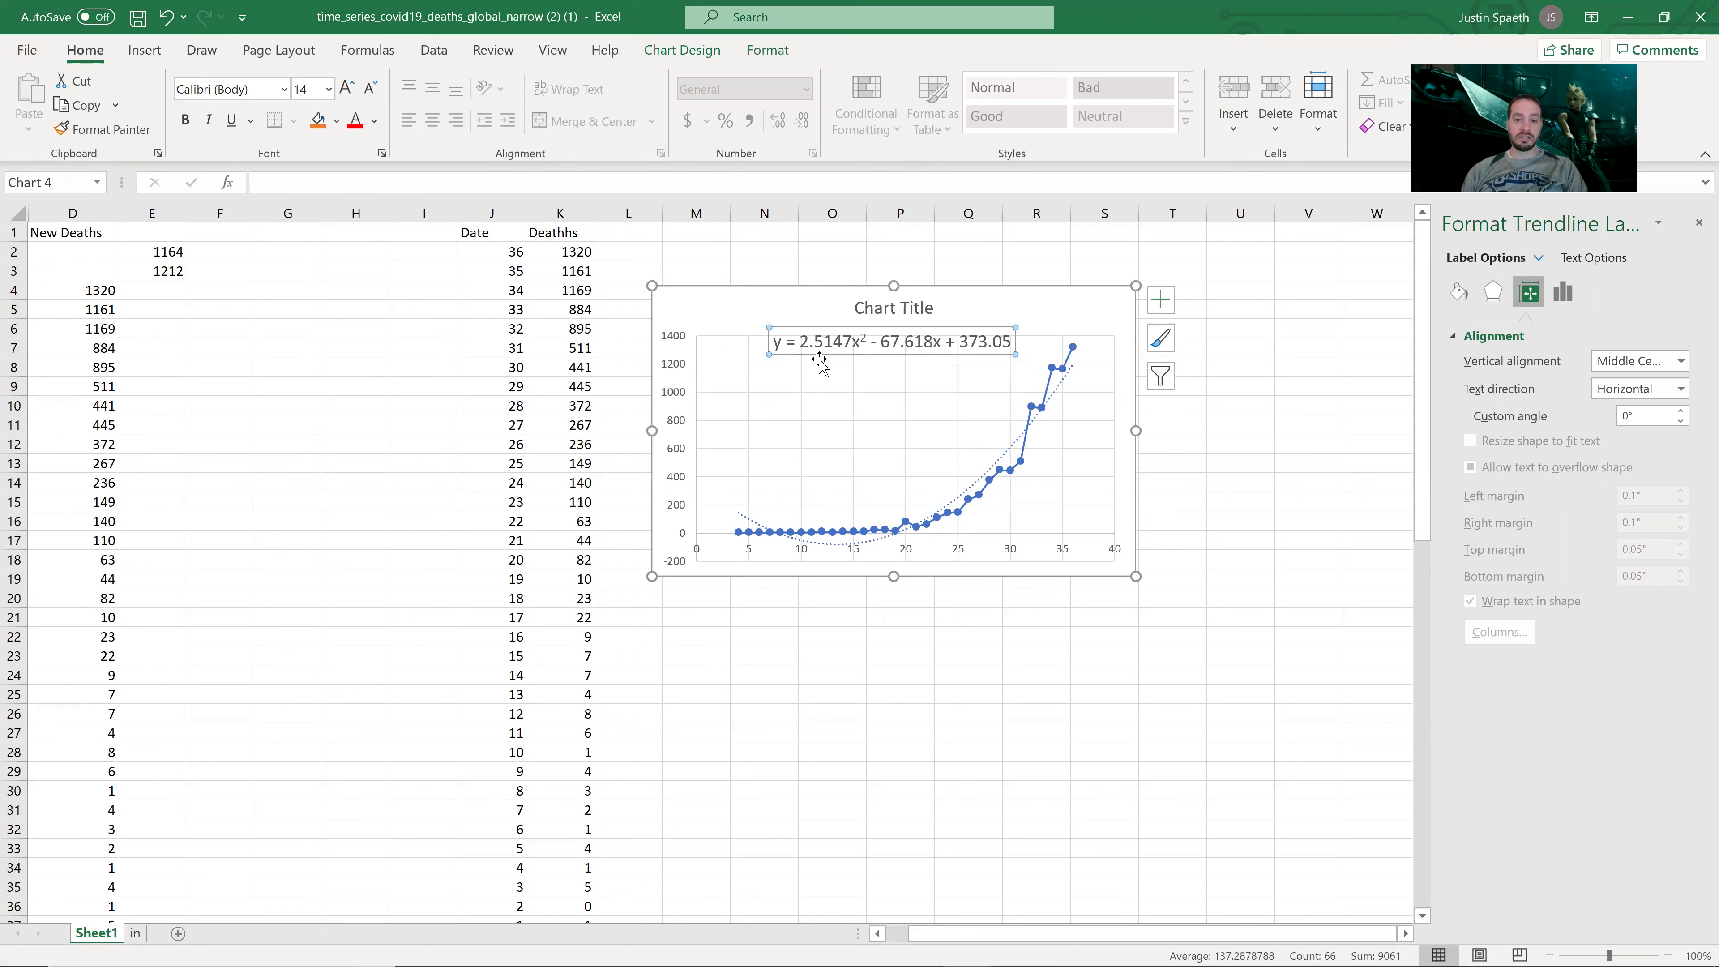
drag(792, 291, 1174, 279)
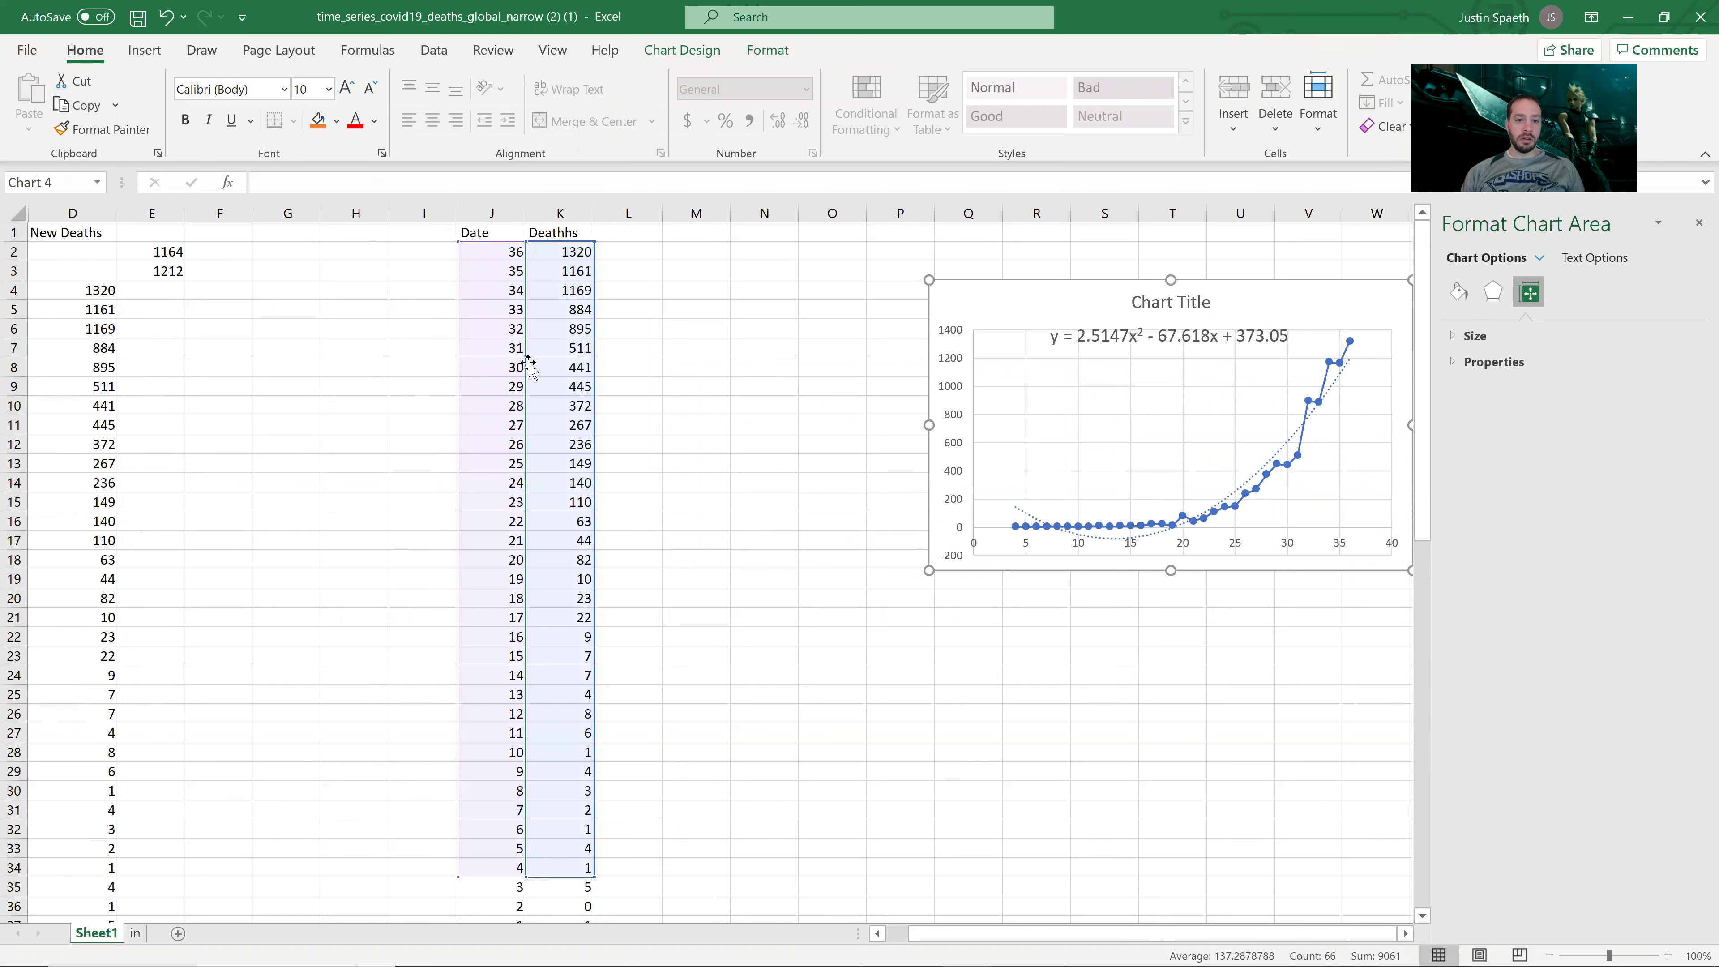
Step: Copy the Date values J2:J37
drag(510, 813, 506, 891)
key(ctrl+c)
scroll(798, 684, up, 1)
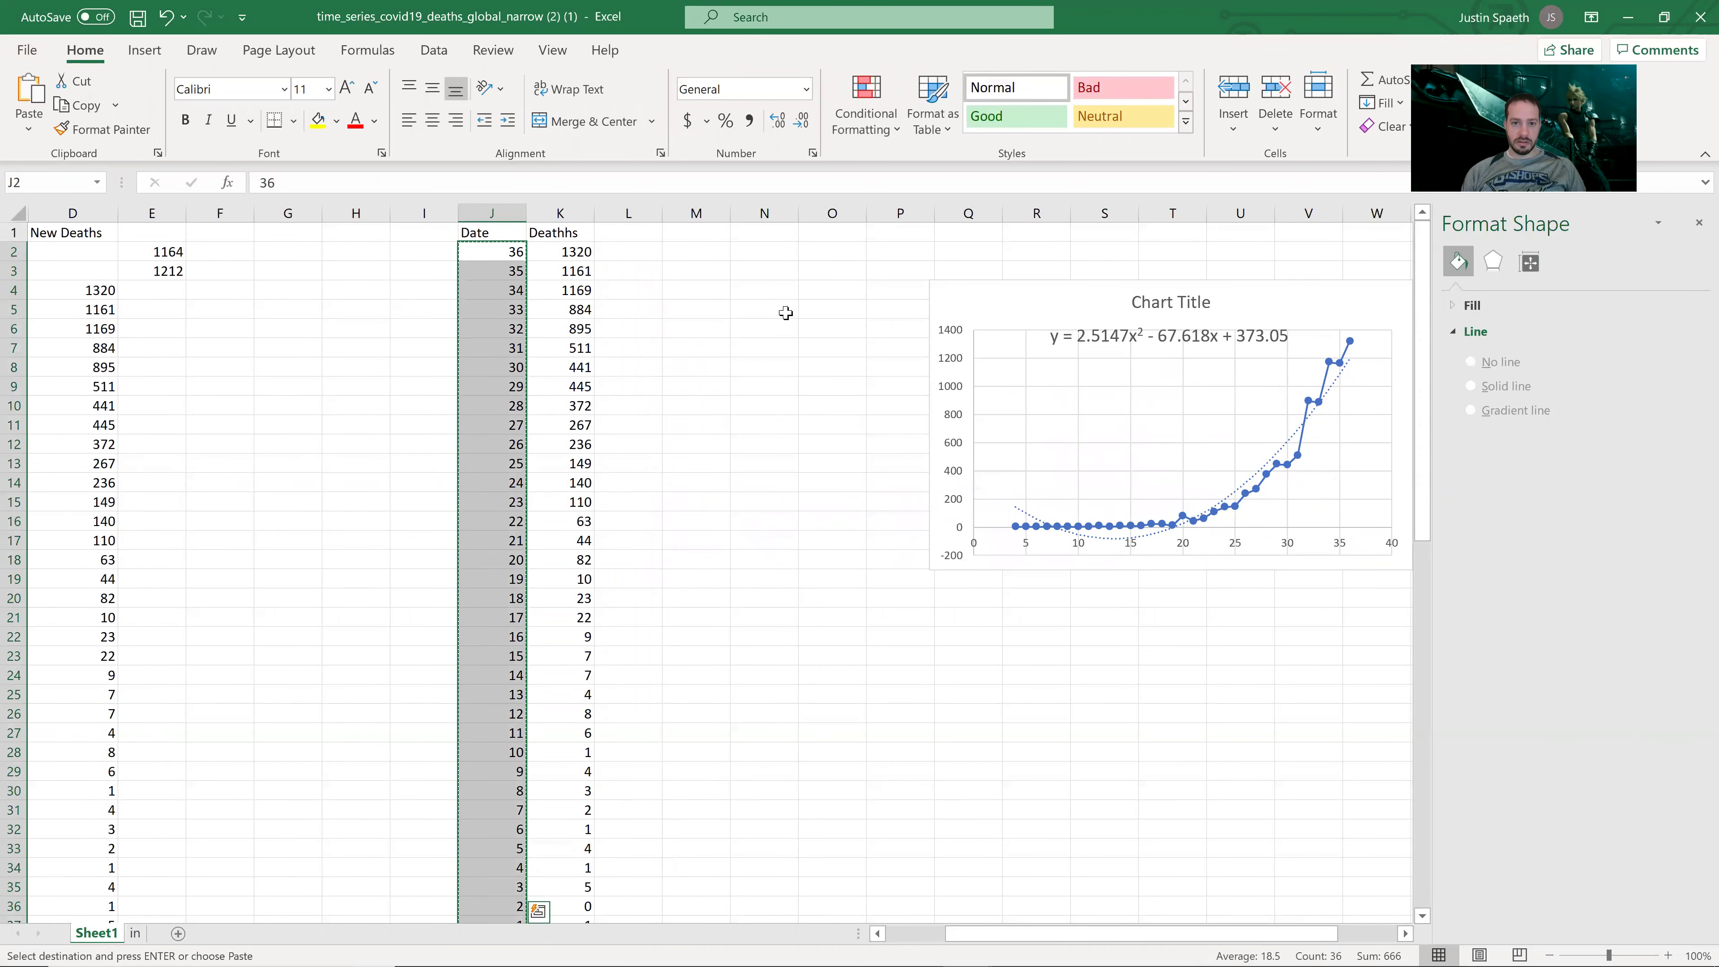
Step: Paste the day numbers into column N from N8 and extend the sequence upward to 41
click(776, 366)
key(ctrl+v)
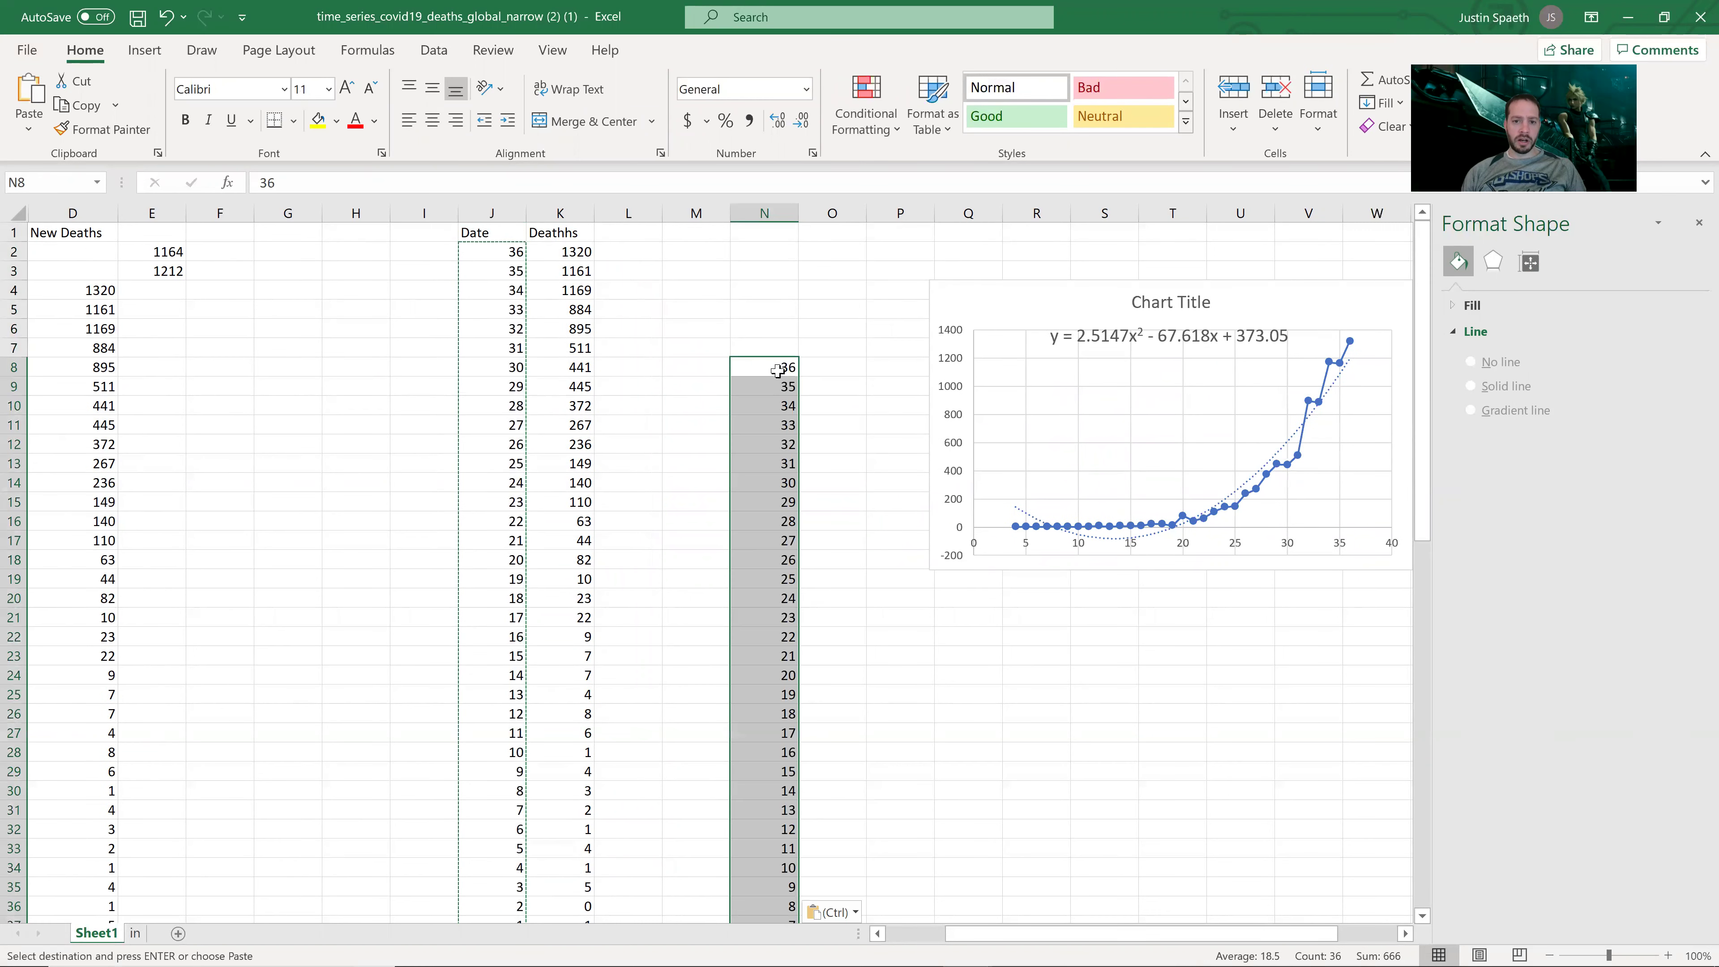
click(785, 366)
click(793, 386)
key(shift+Up)
drag(793, 386, 793, 260)
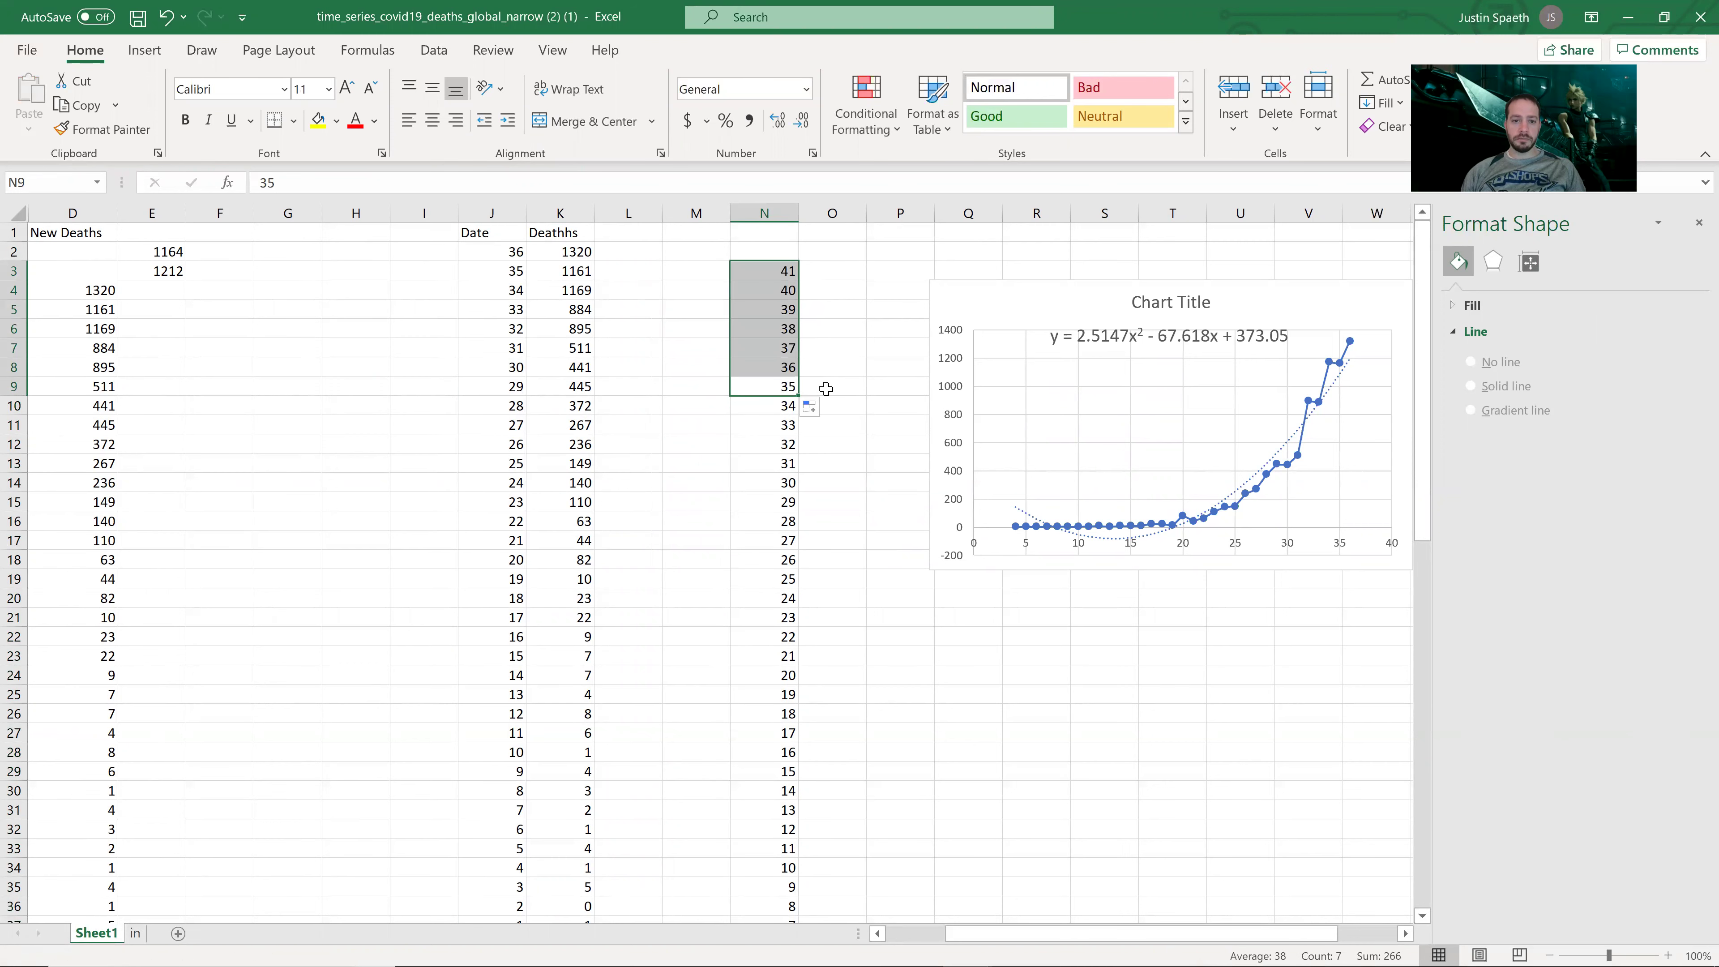
Step: Enter =2.5147*N3*N3-67.618*N3+373.05 in O3 to predict 1827.923 deaths for day 41
click(827, 272)
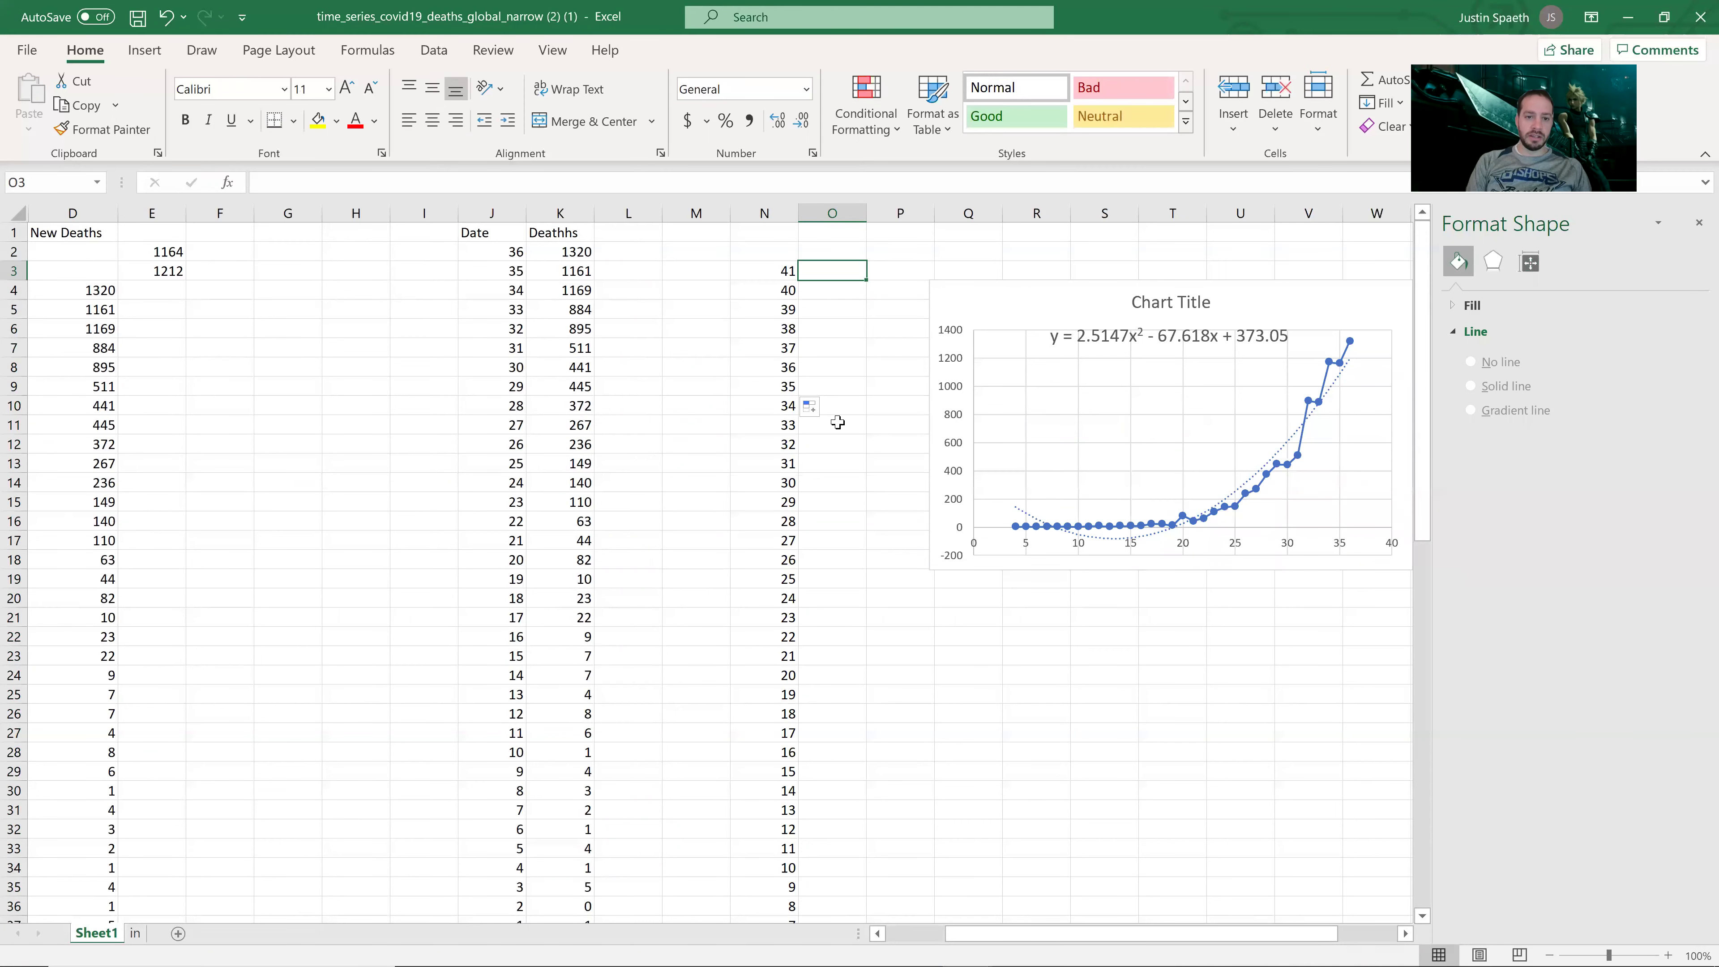
text(=)
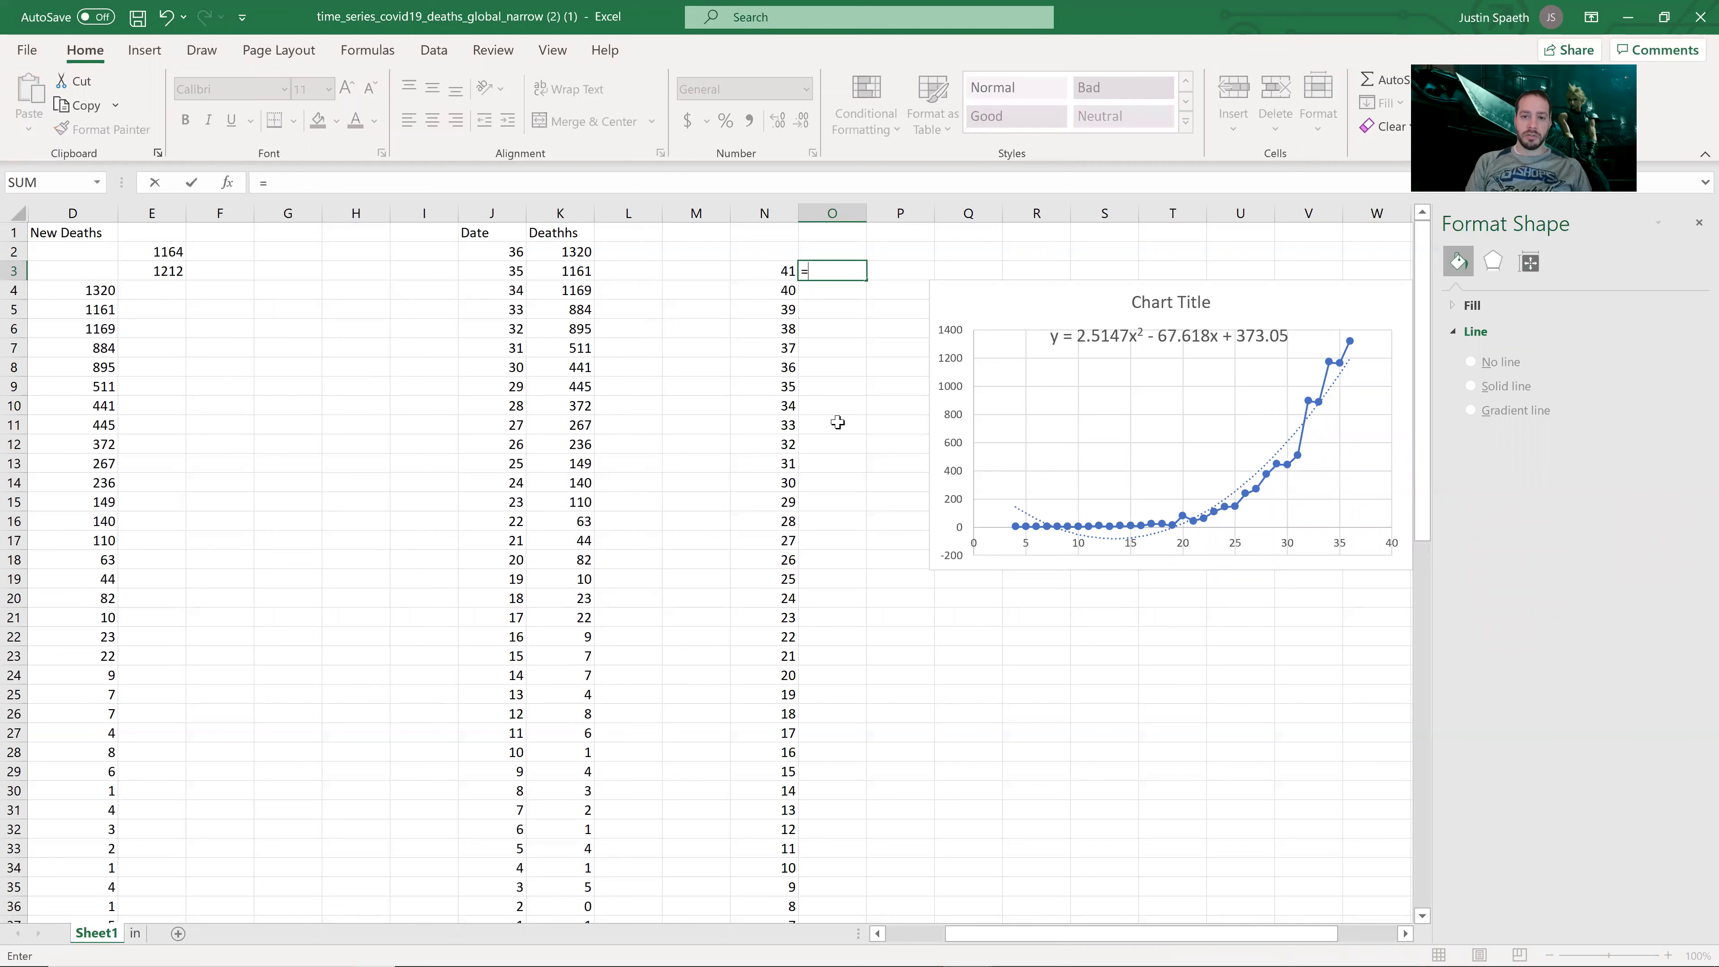
text(2.5147*)
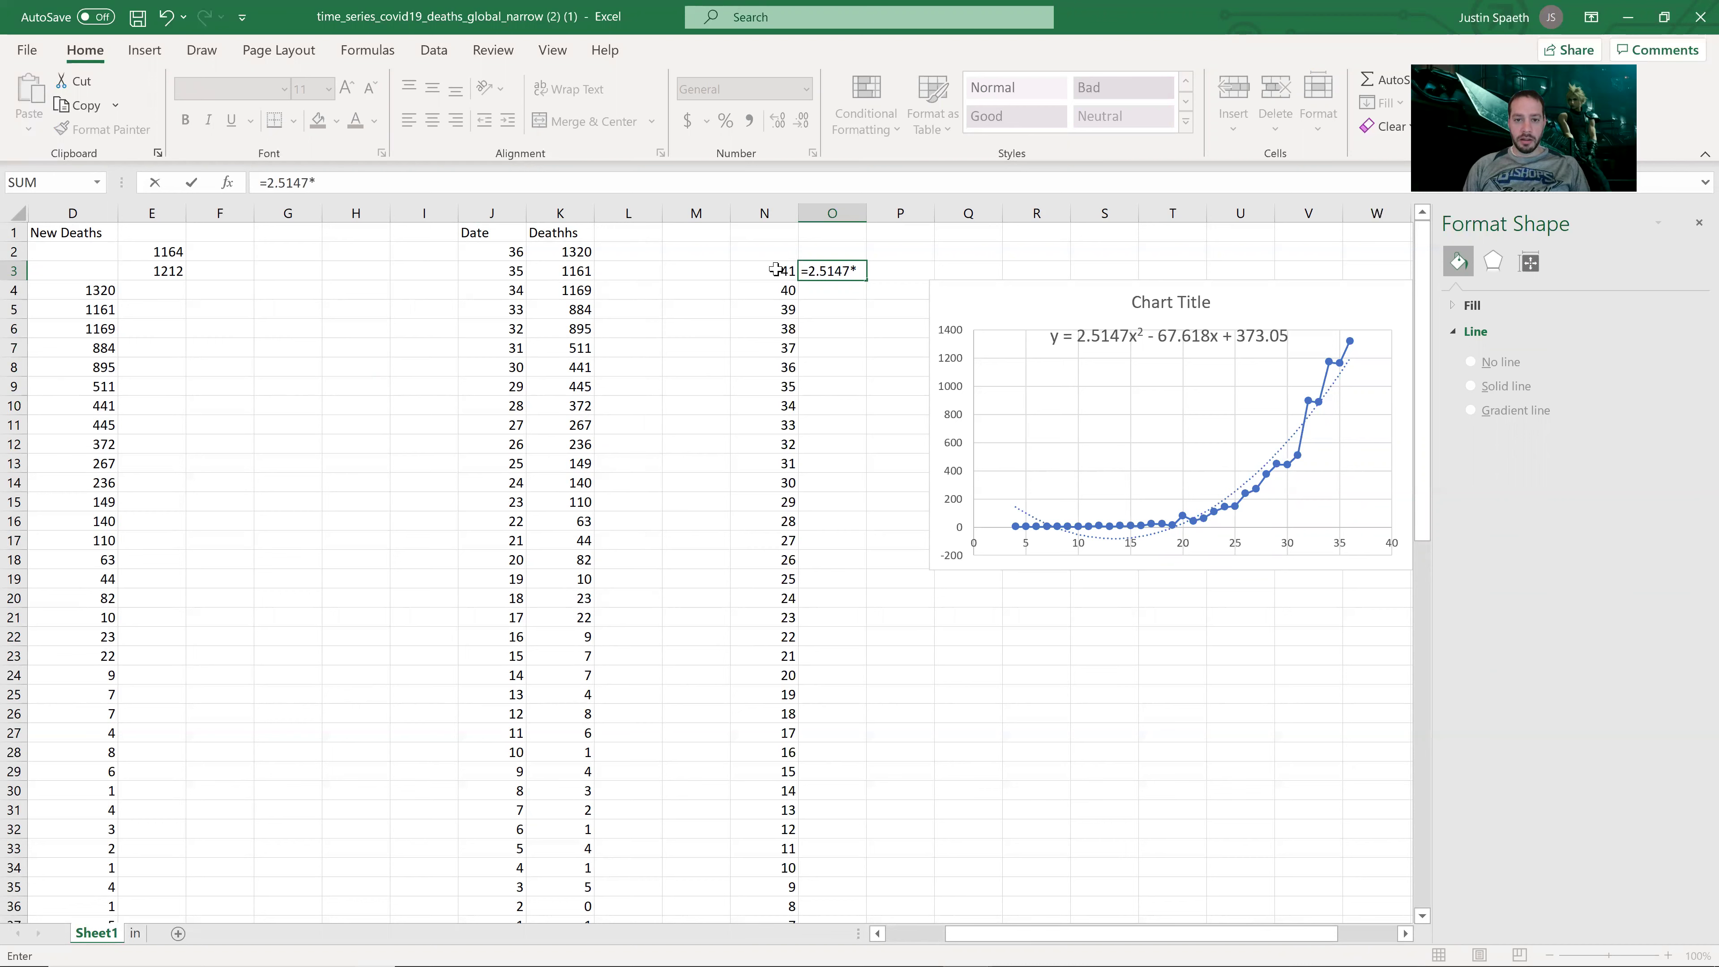
click(776, 269)
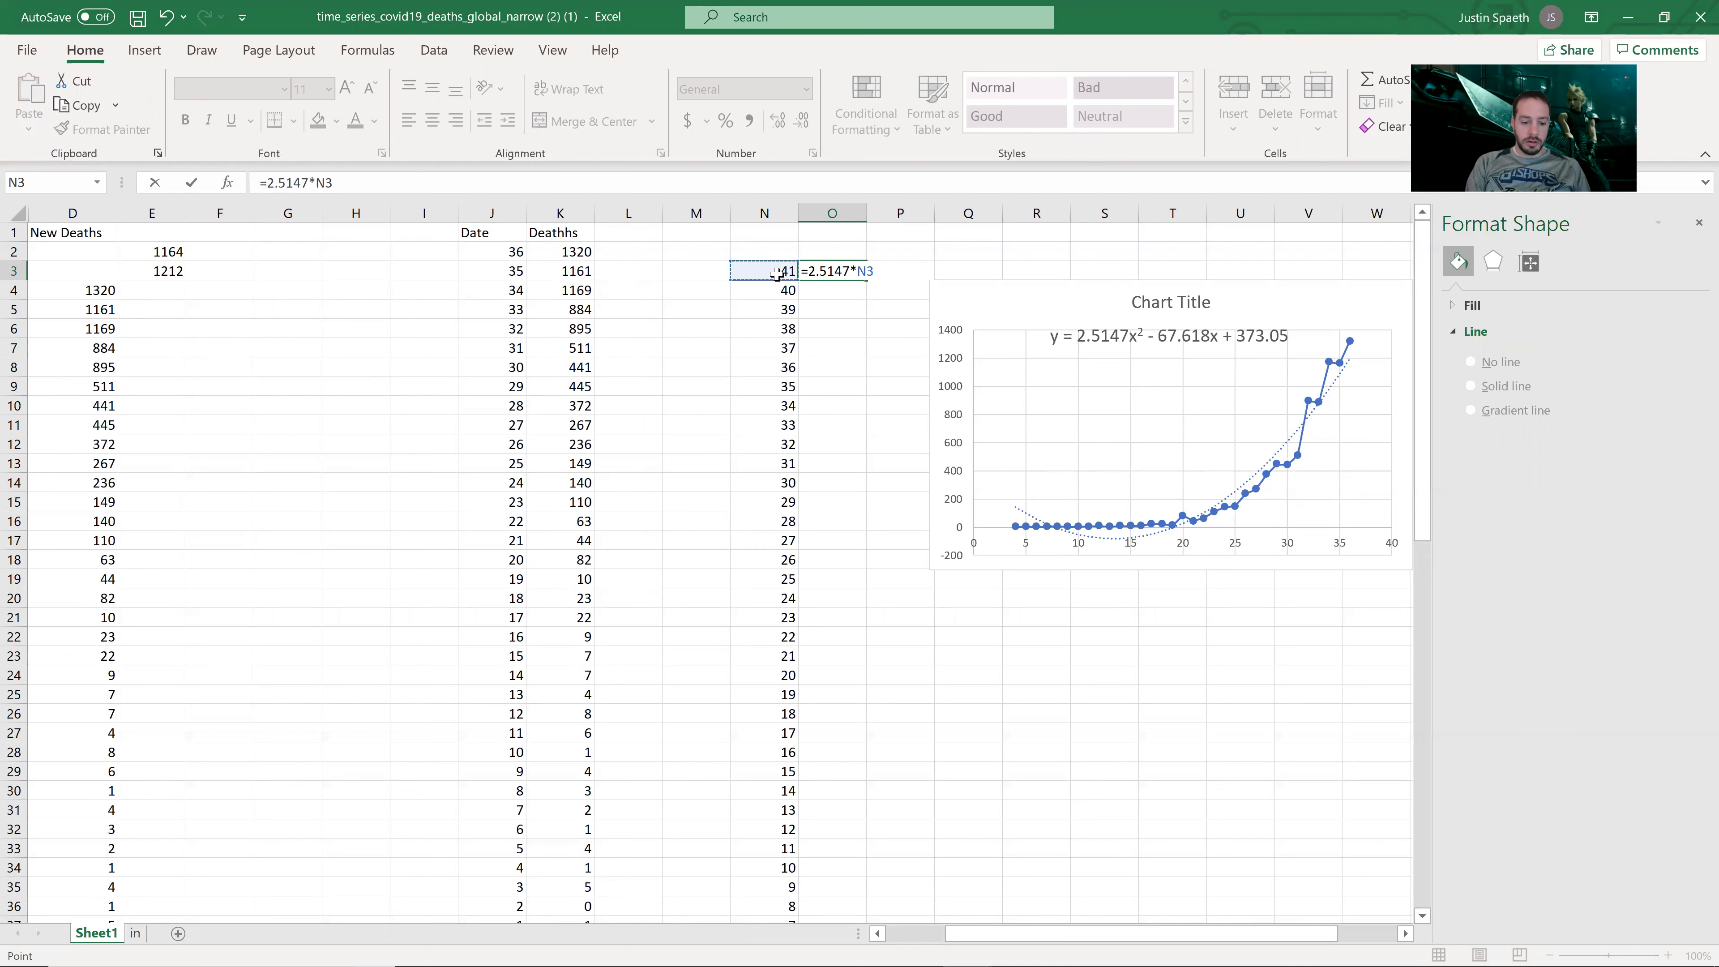
text(*)
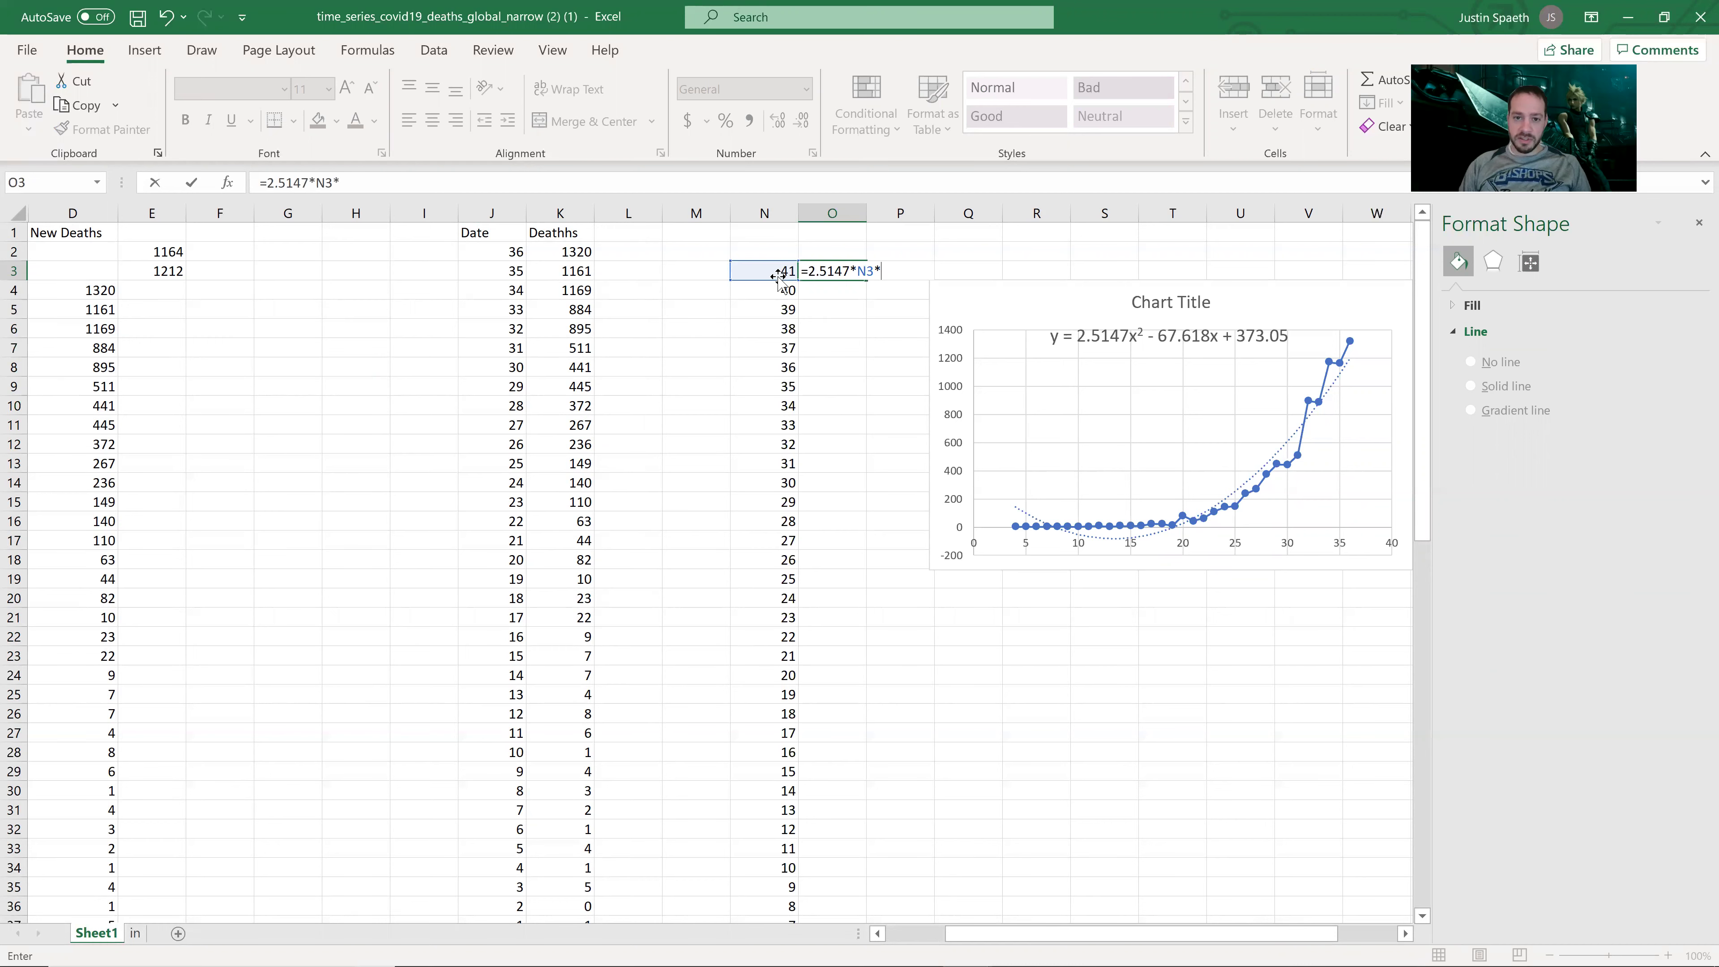
click(776, 271)
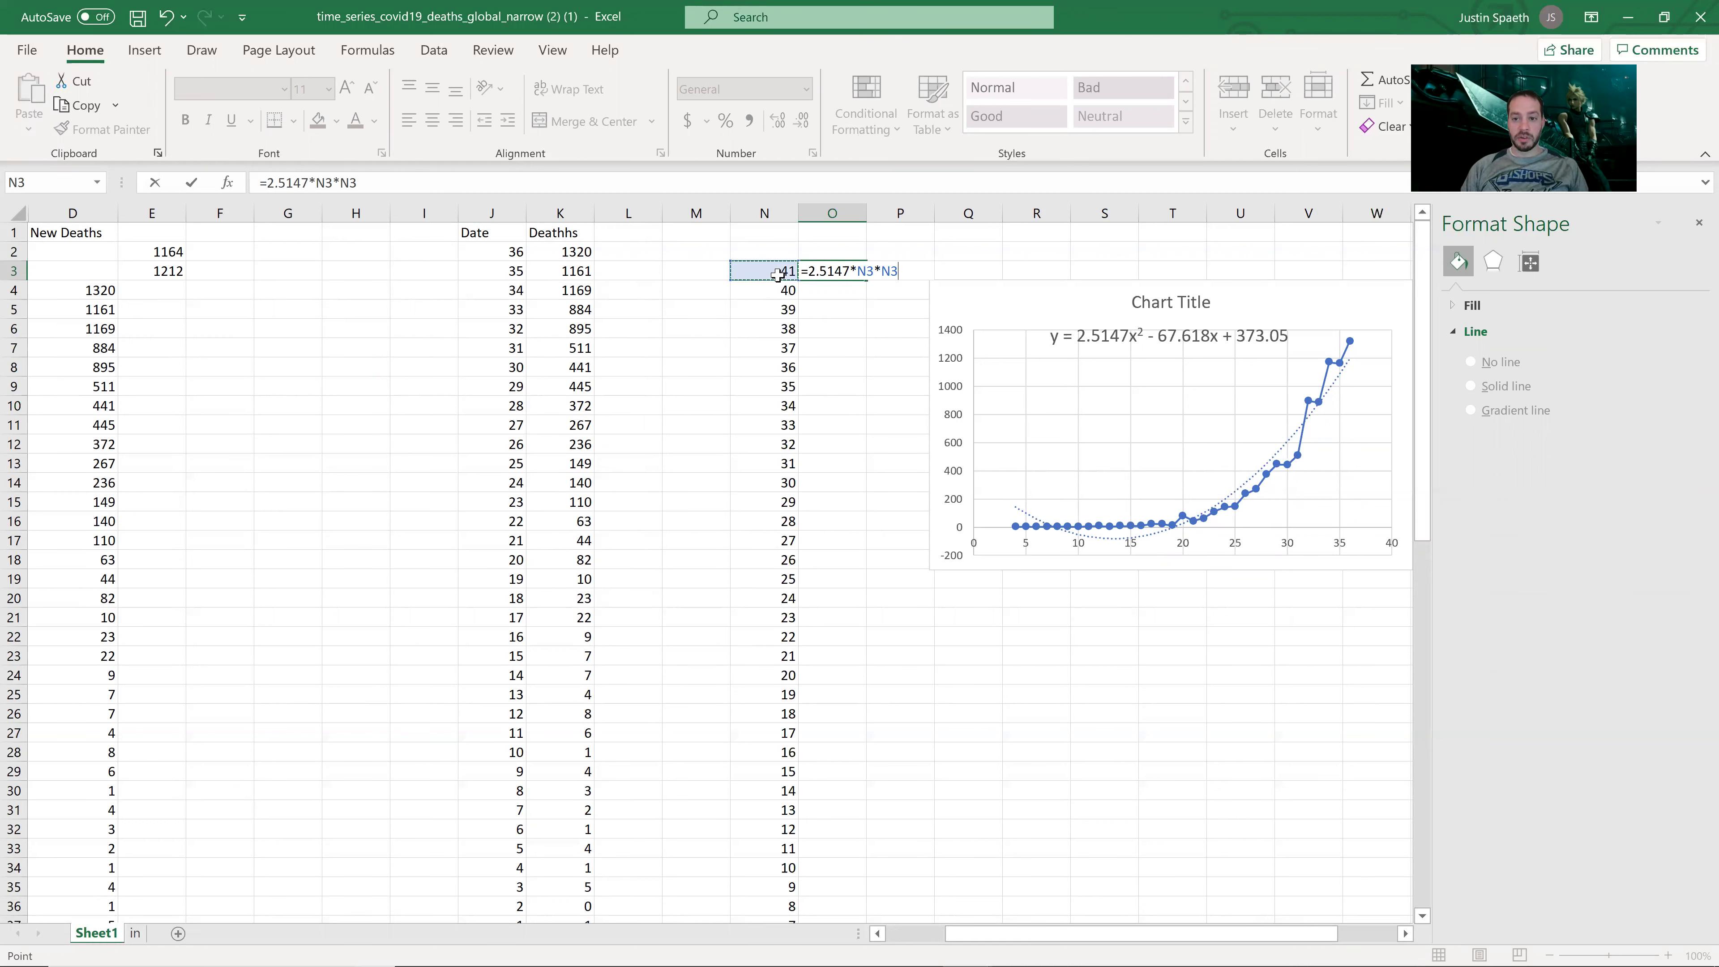
text(-67)
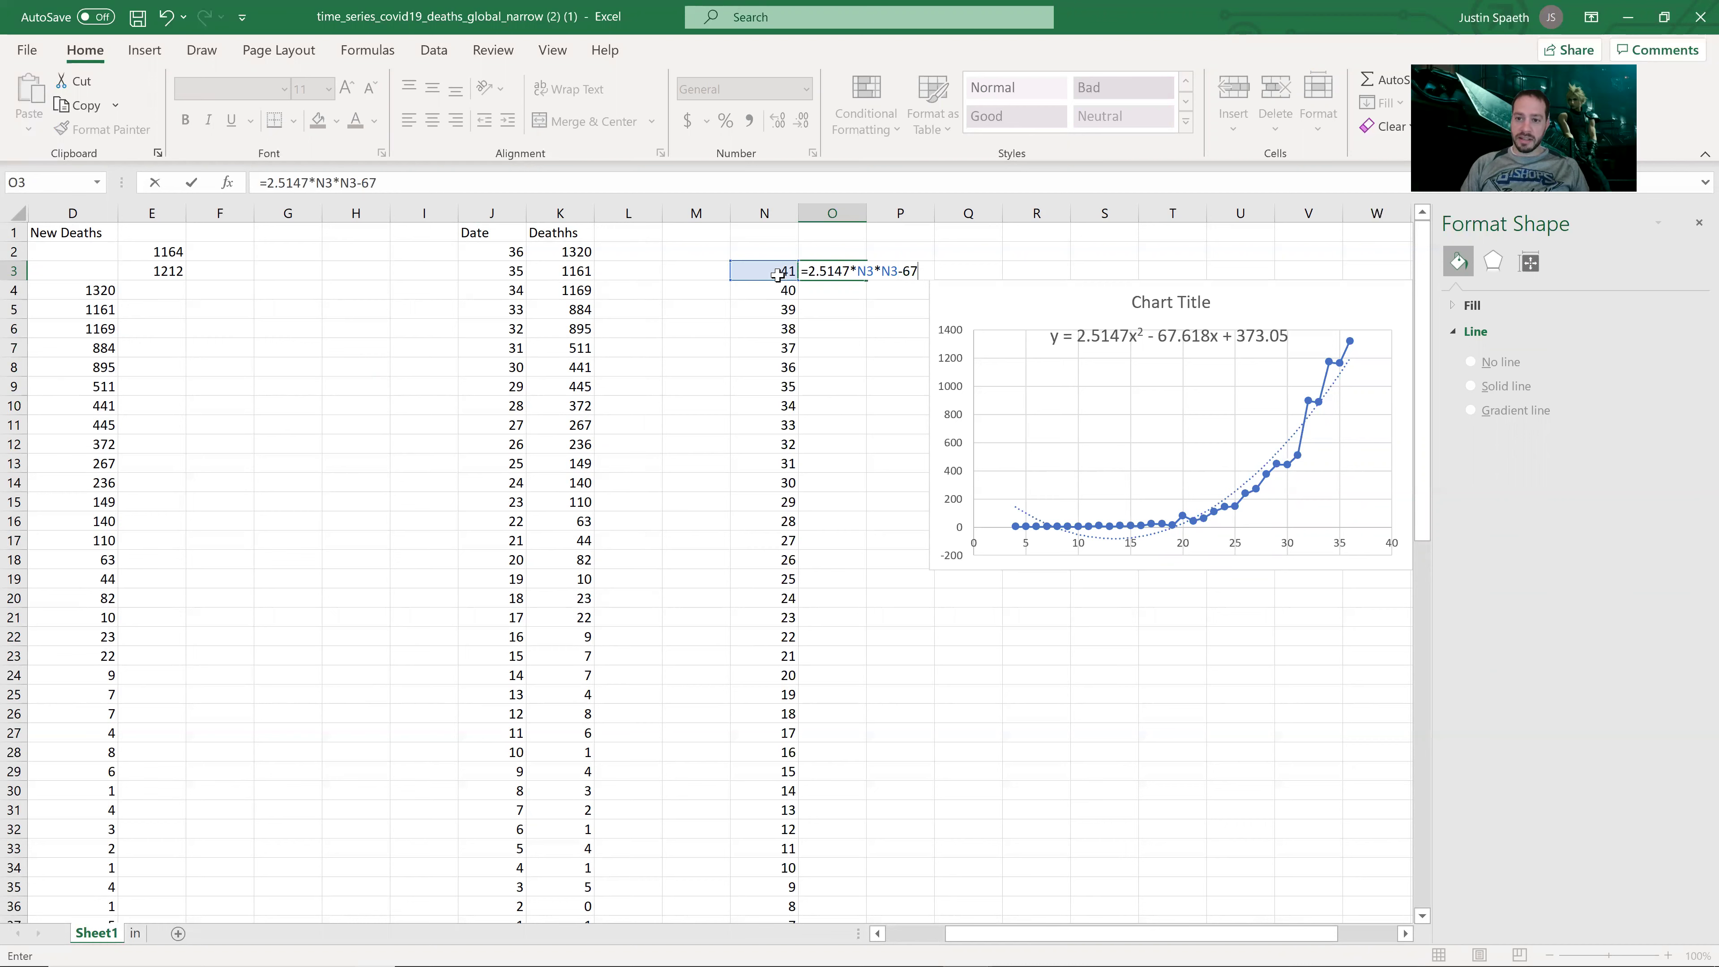
text(.618*)
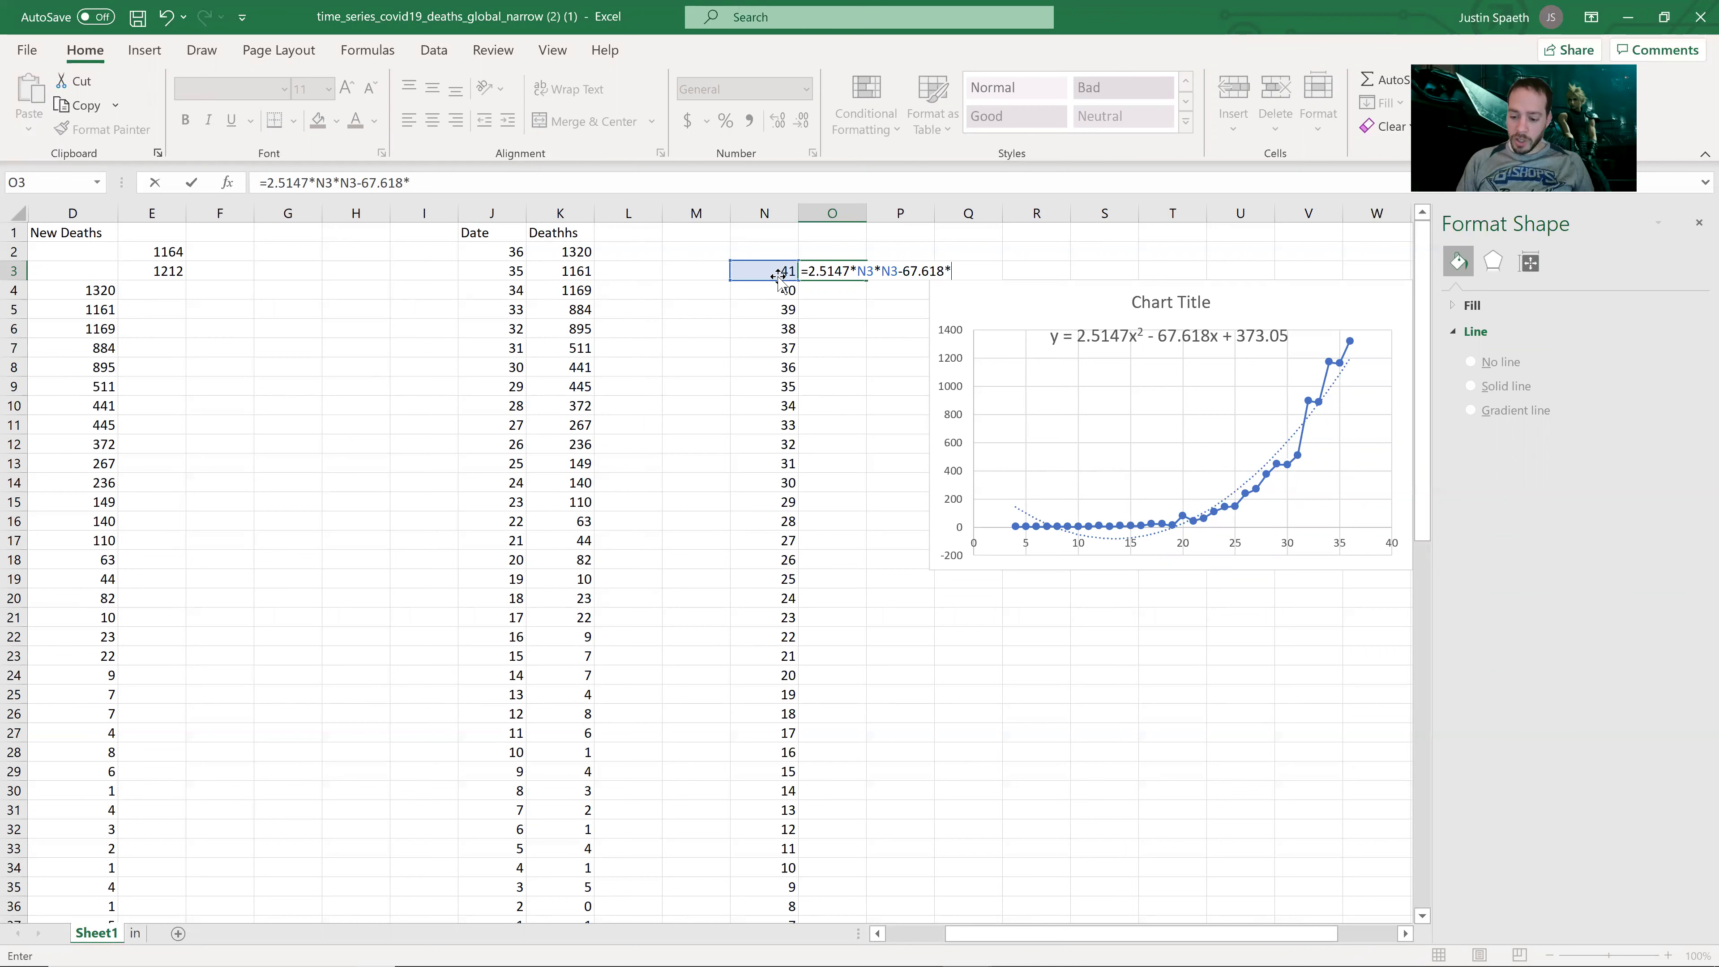
click(753, 274)
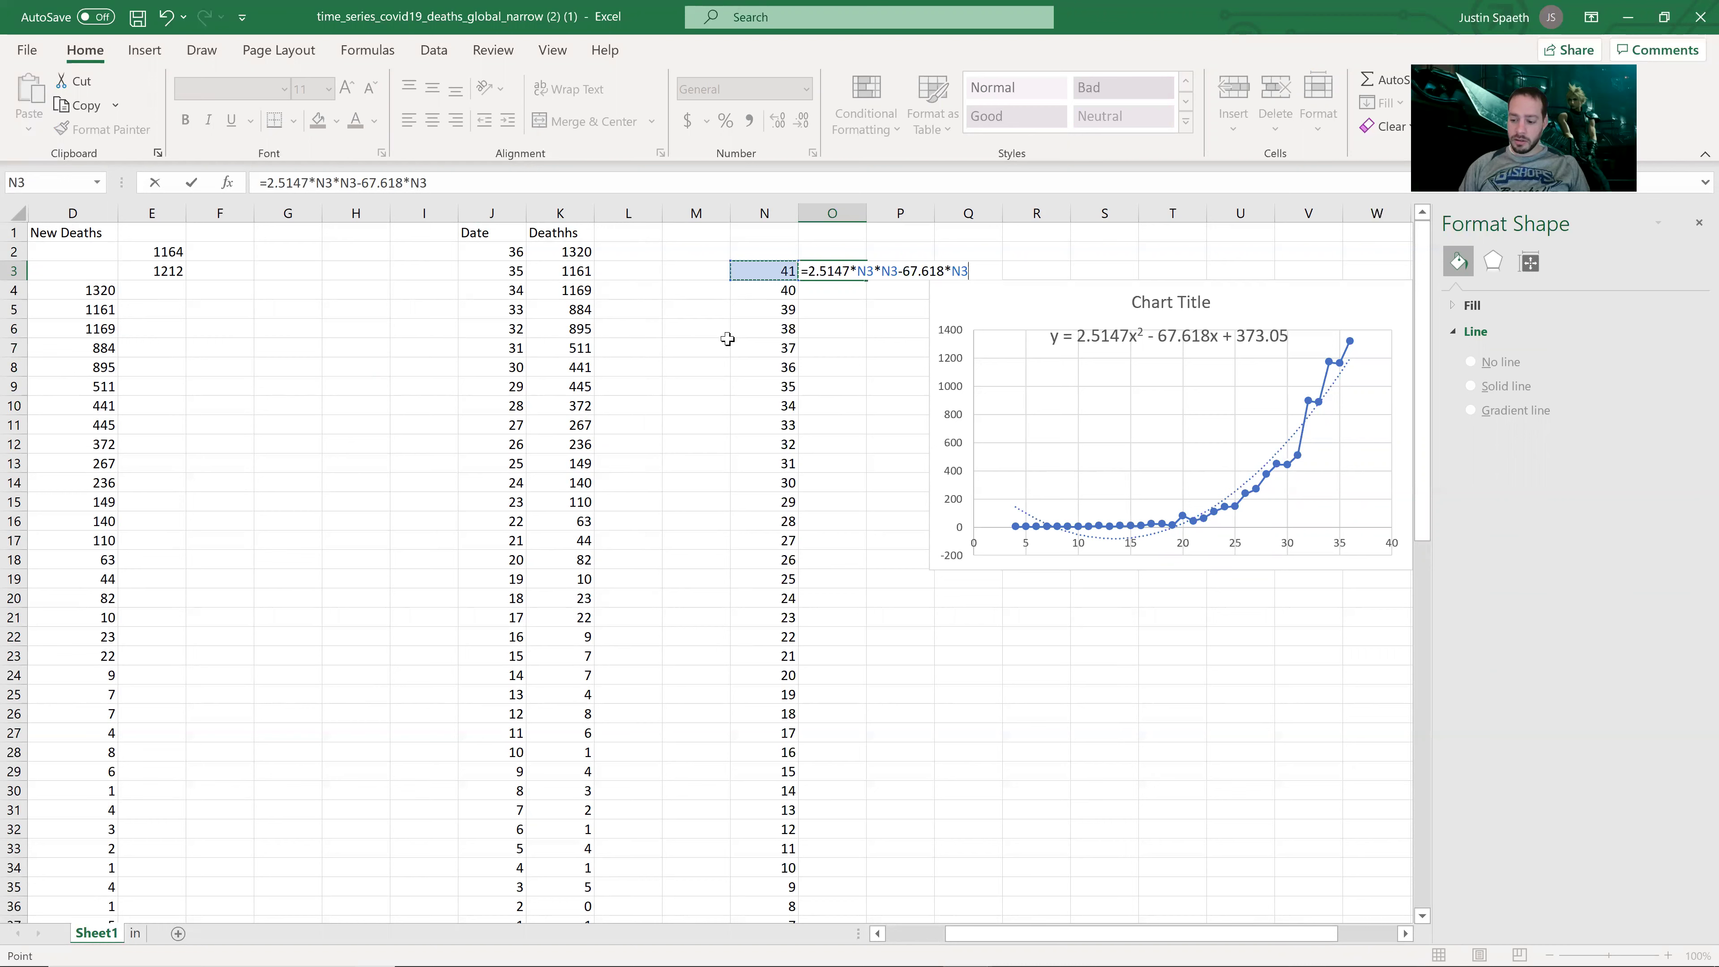
text(+373)
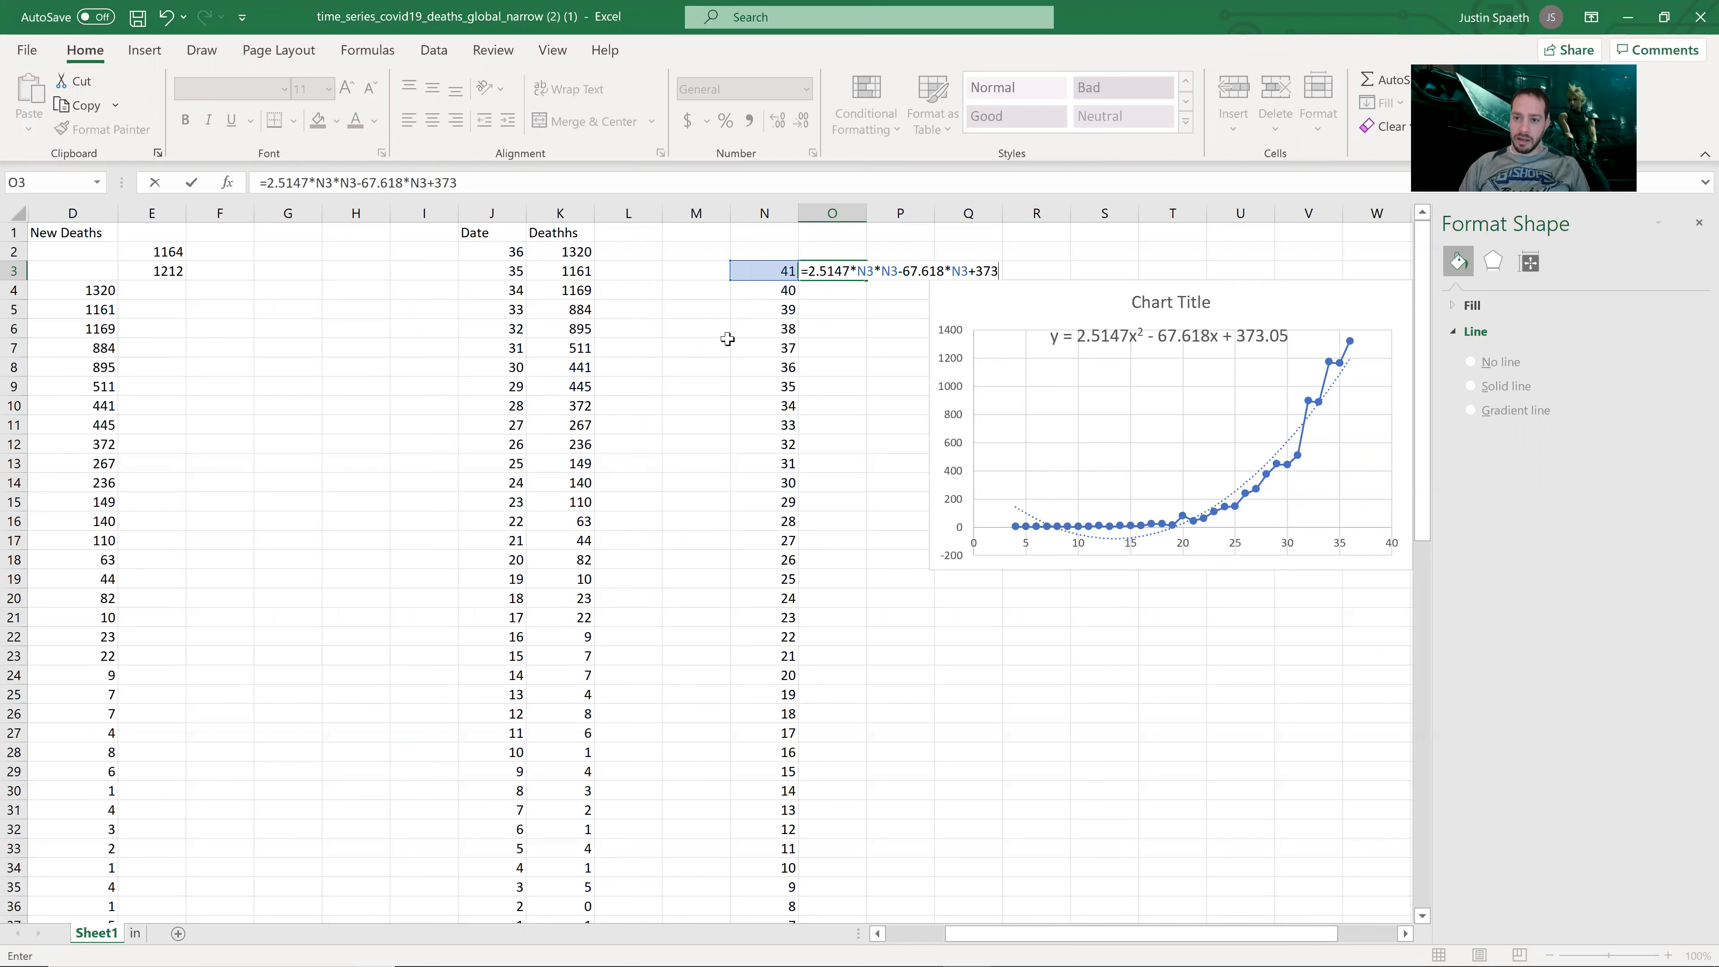
text(.05)
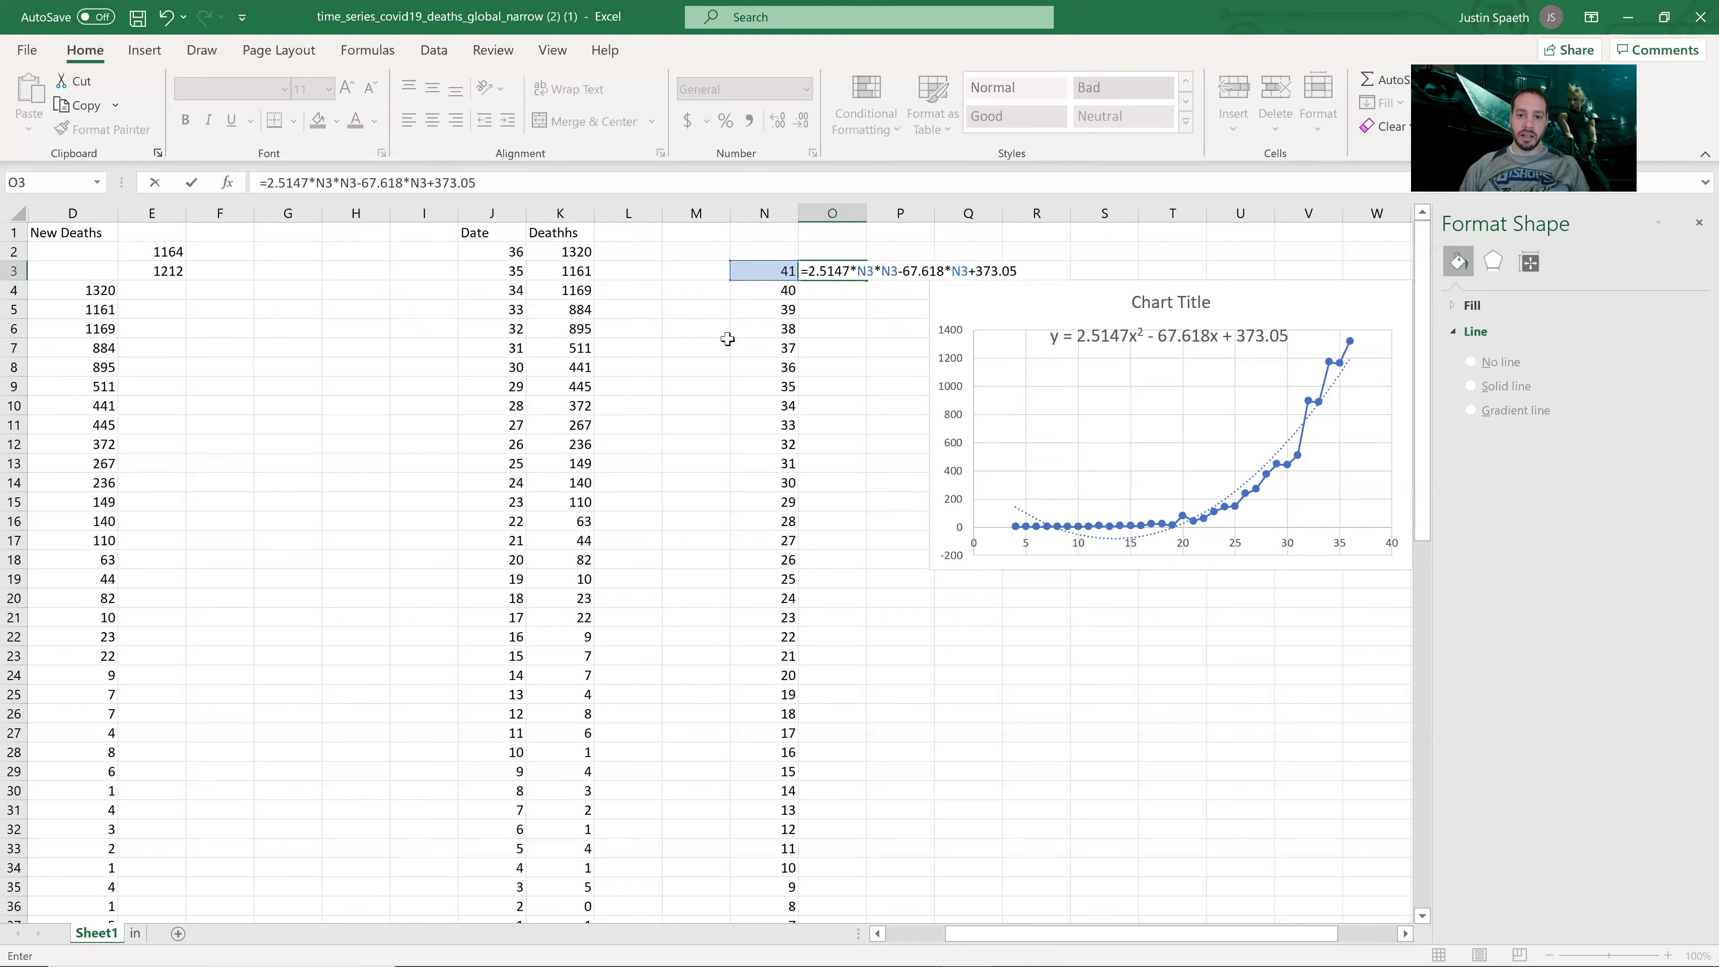
key(Return)
click(839, 270)
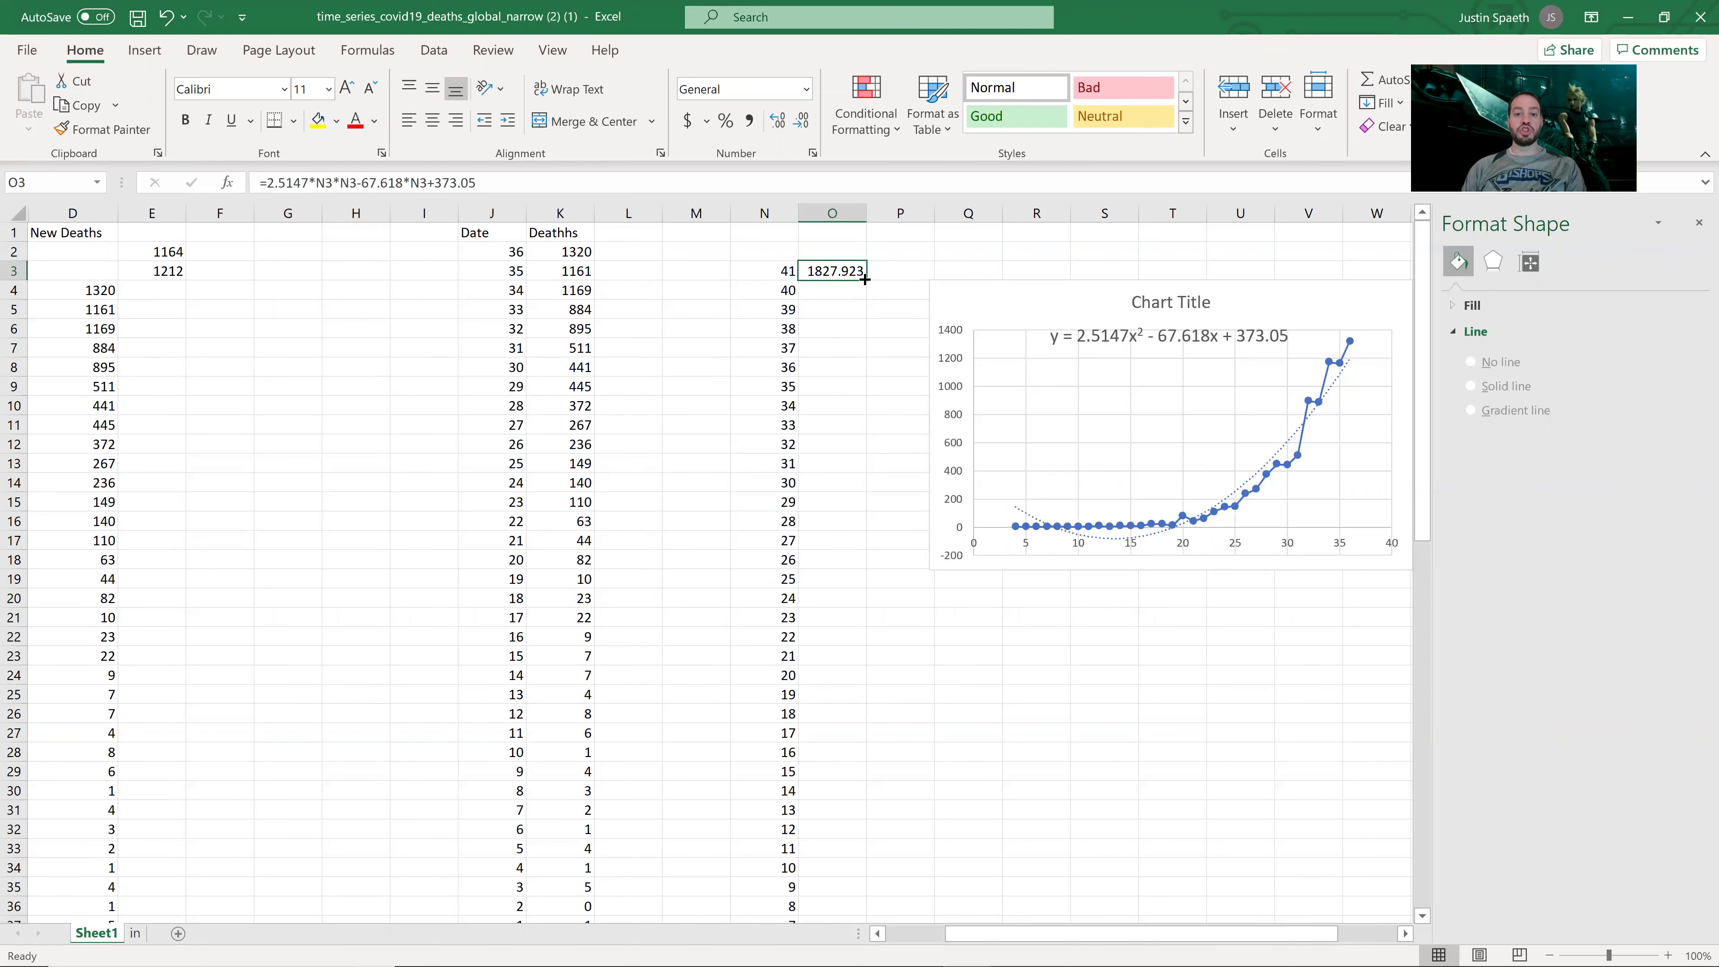
Step: Fill the predicted-deaths formula from O3 down to O43 and spot-check the results
drag(867, 278, 838, 887)
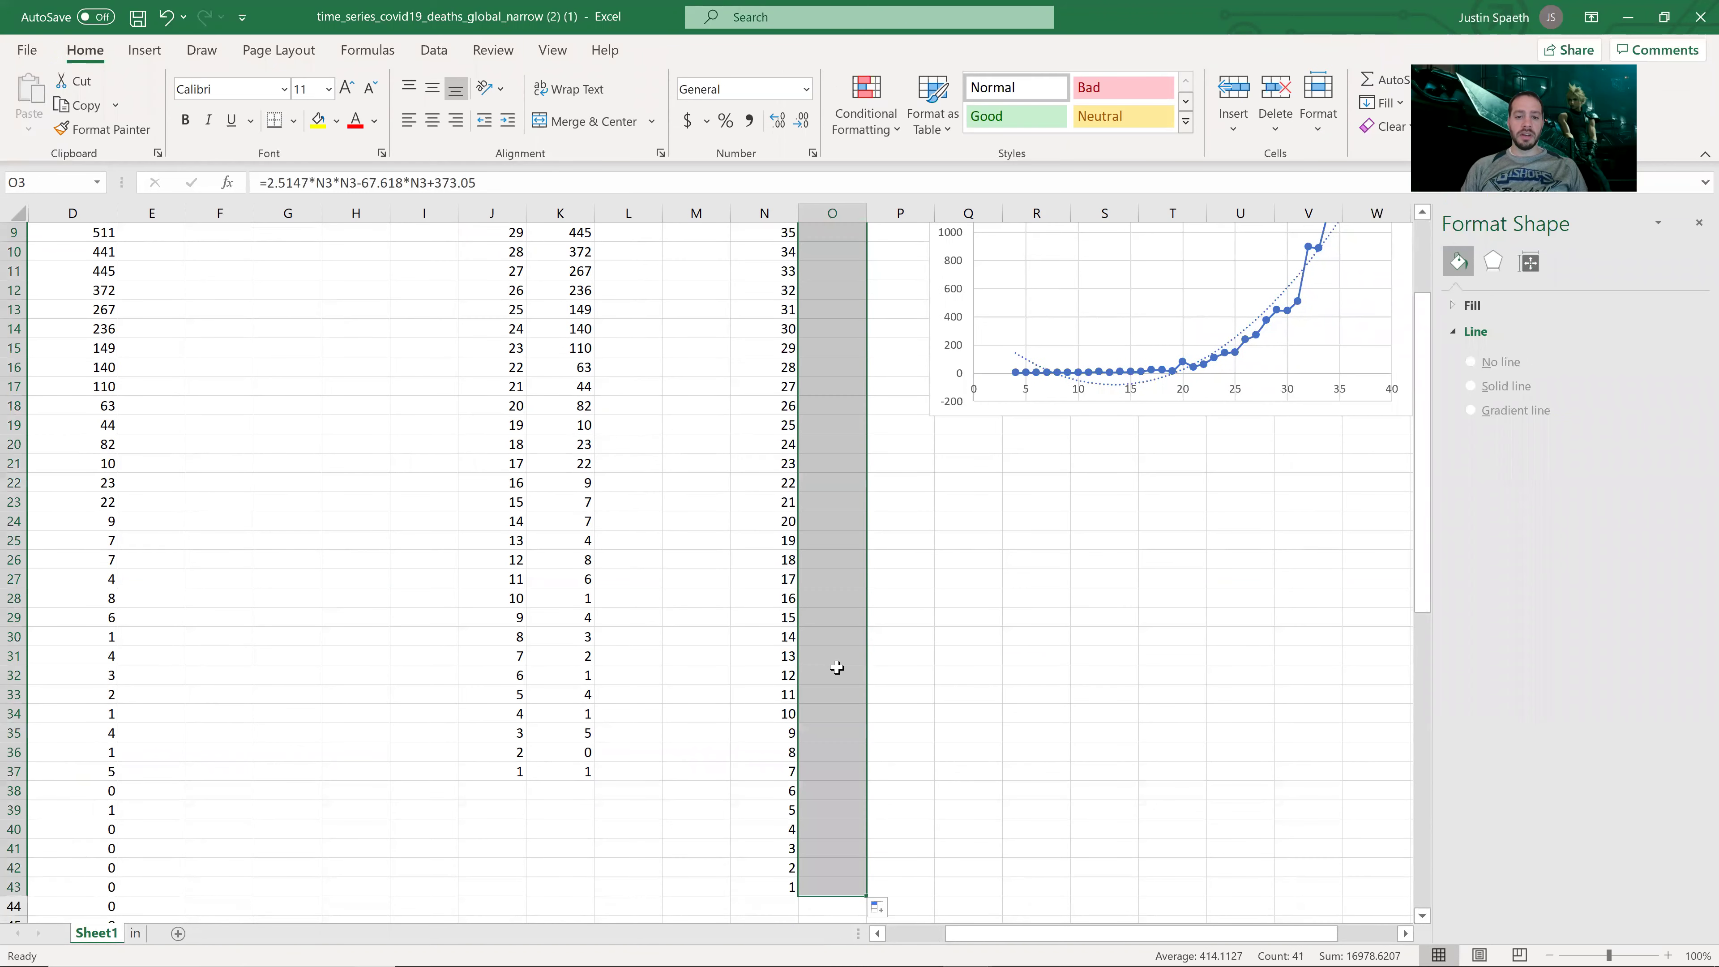
click(845, 715)
click(844, 675)
click(843, 616)
click(842, 578)
Step: Check the predictions from day 20 up to day 41's 1827.923 against the trendline equation
click(841, 521)
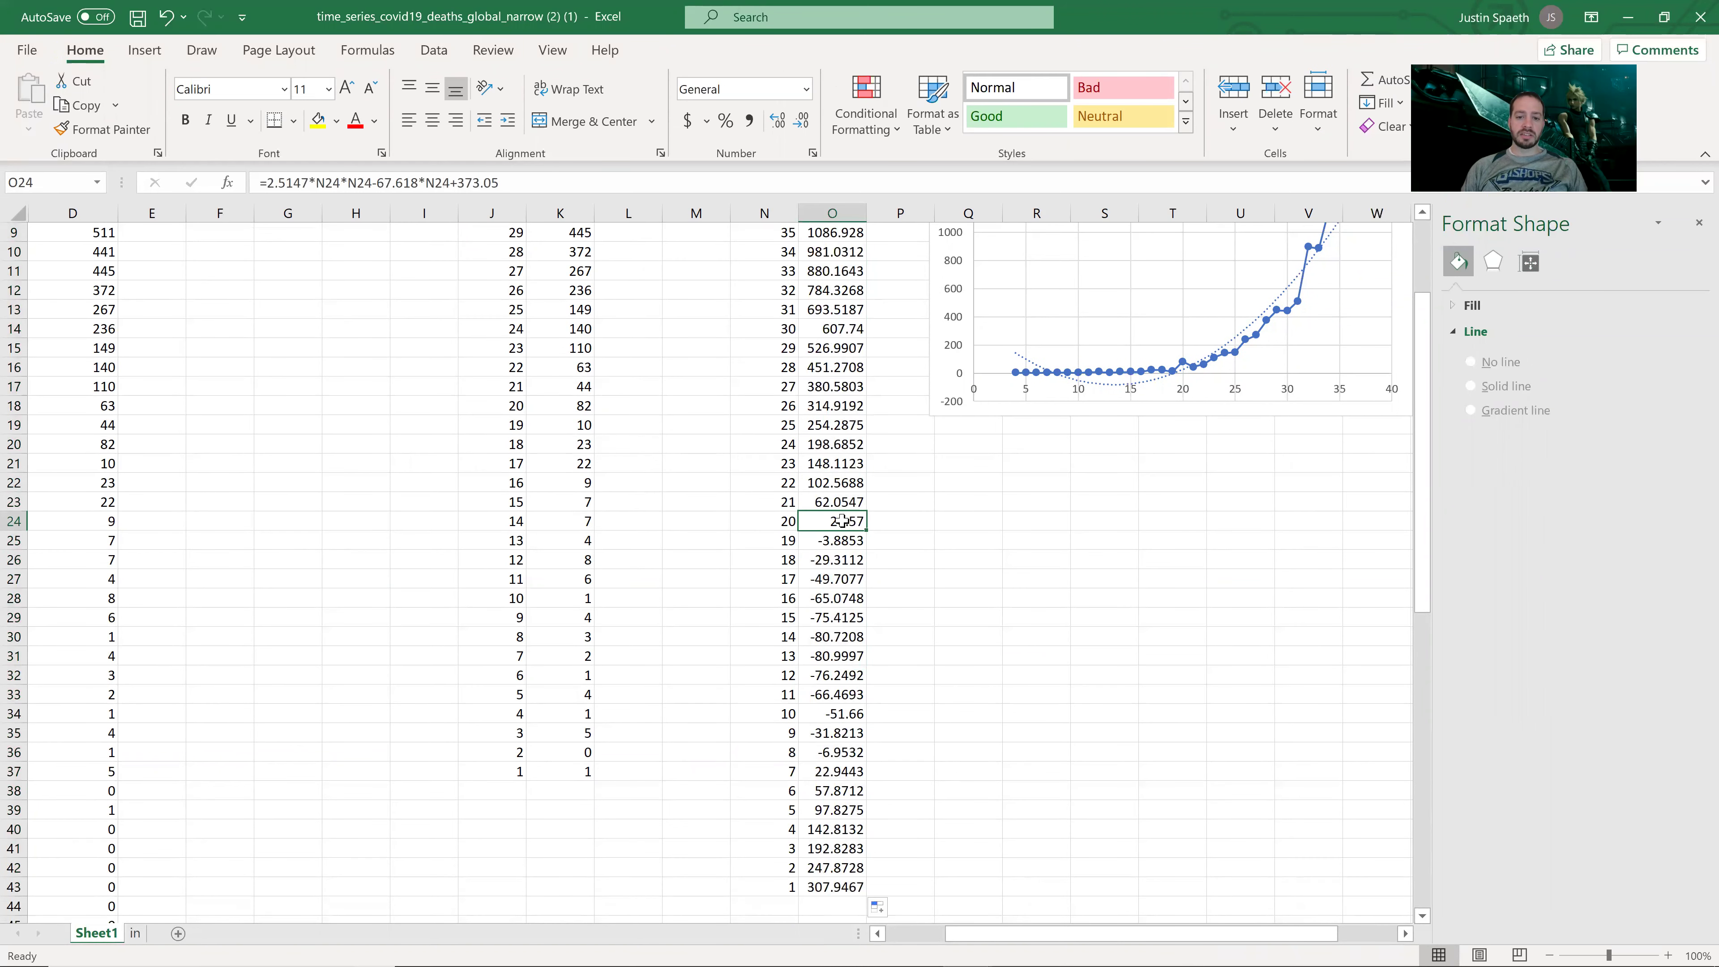
drag(842, 521, 838, 334)
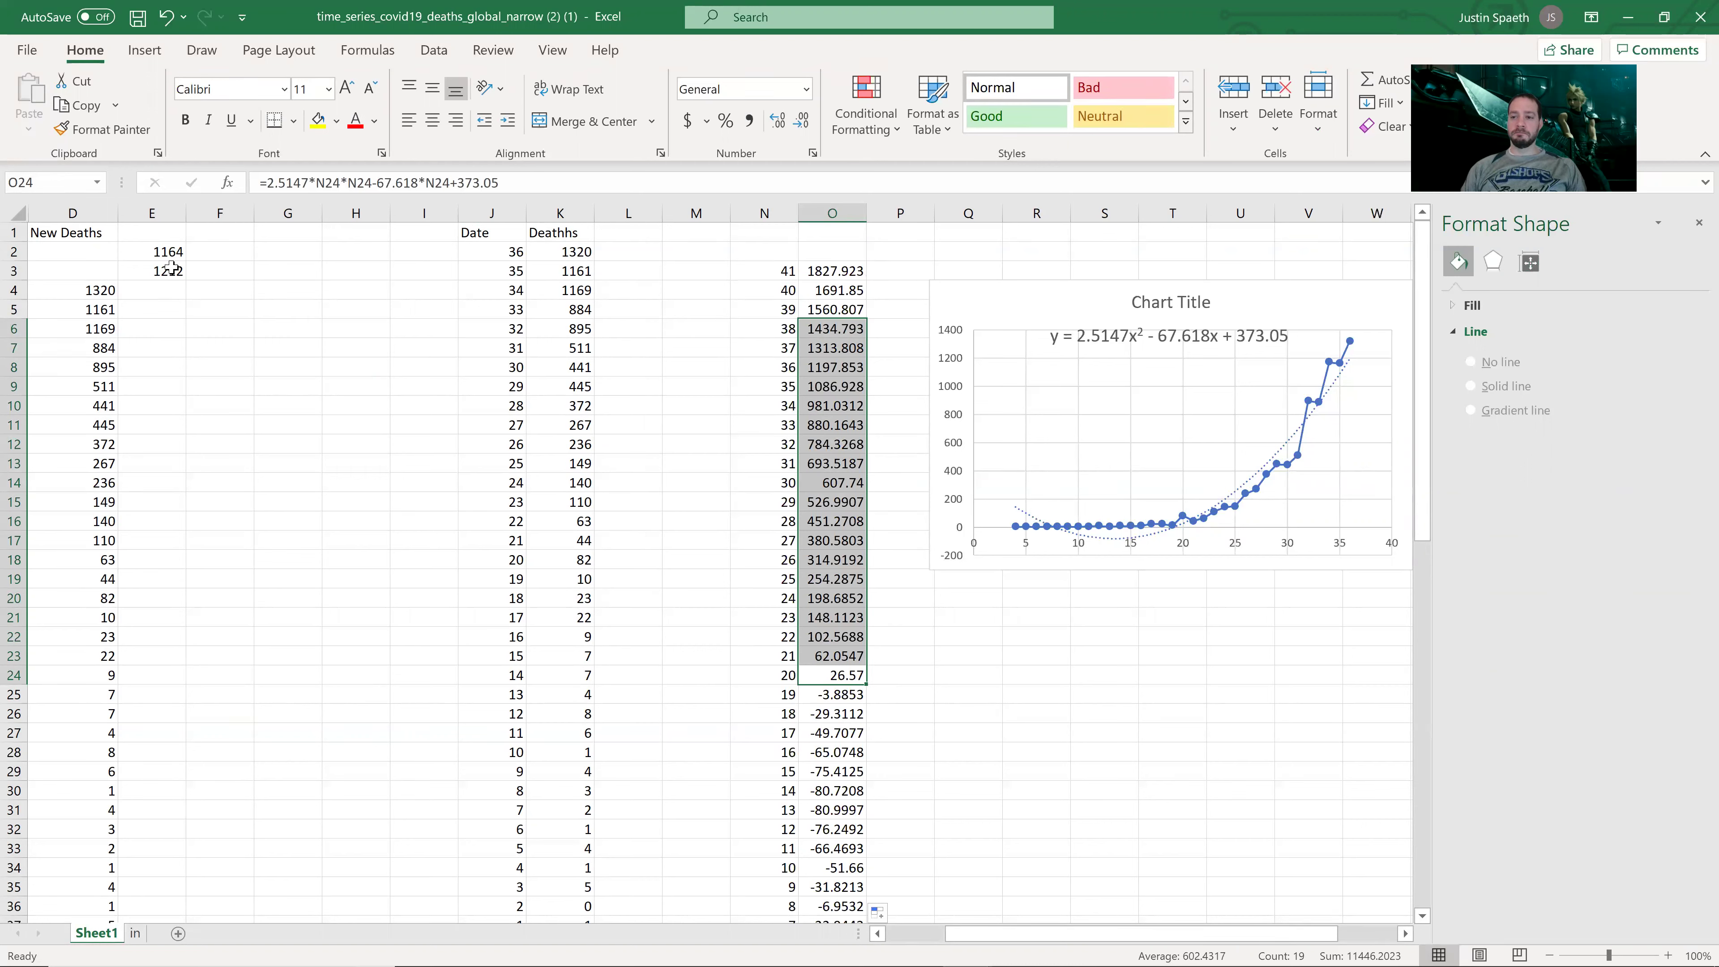
click(841, 330)
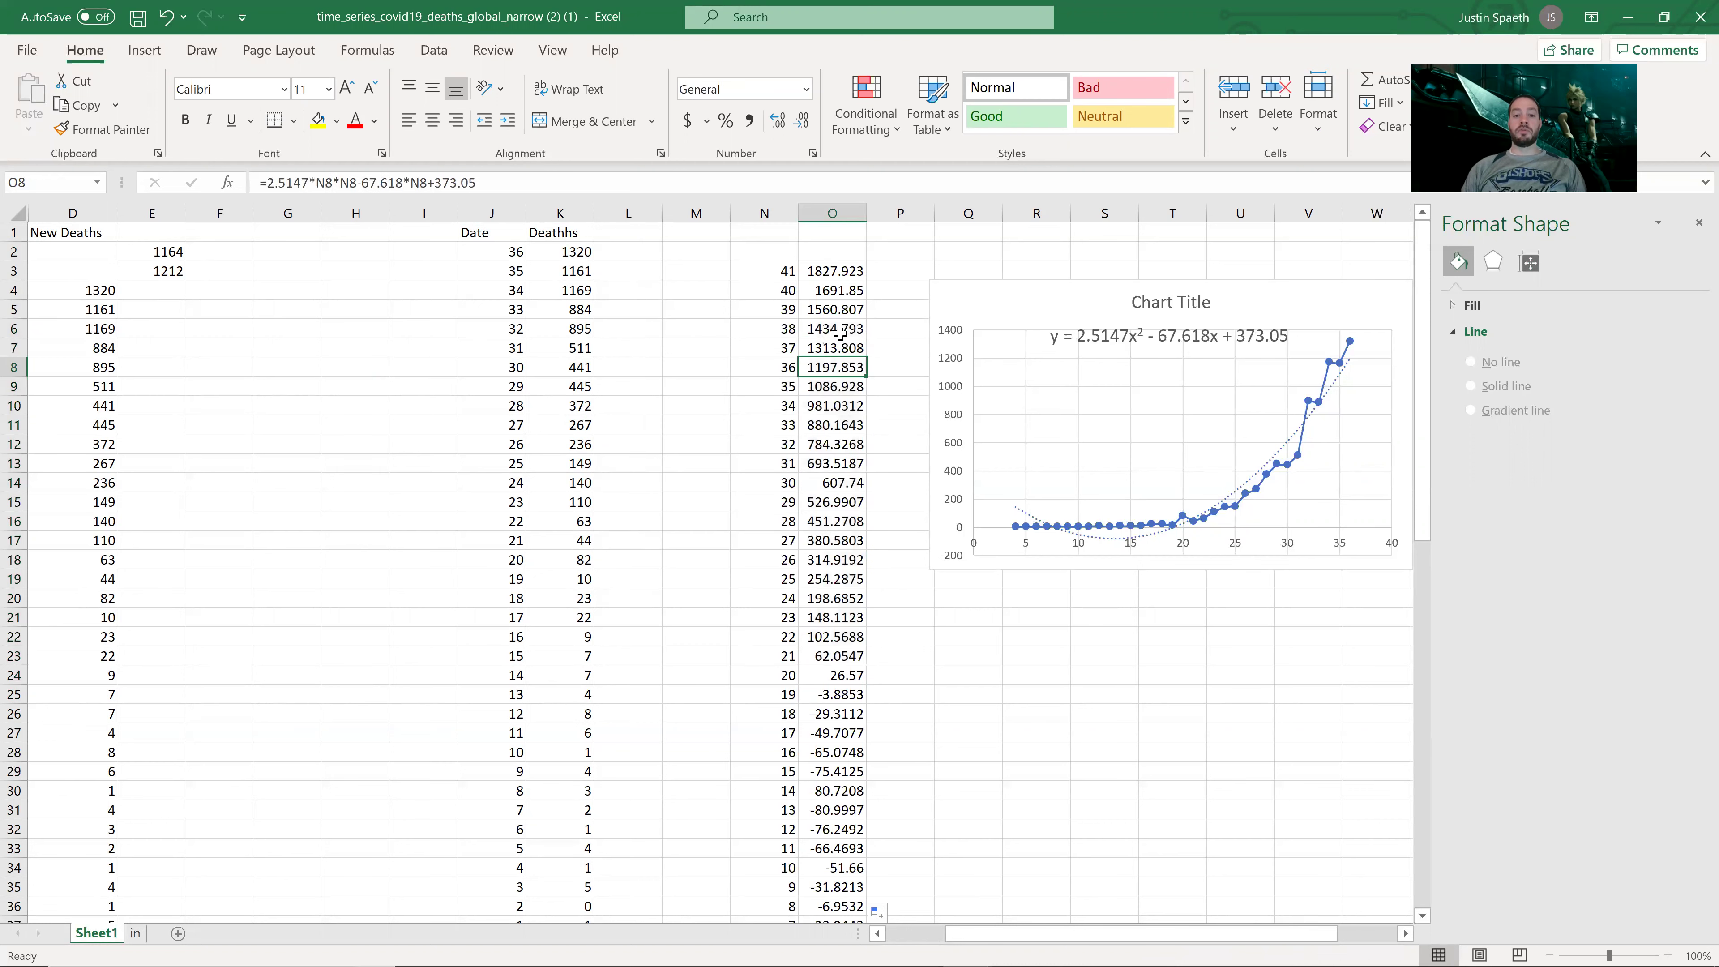
key(Up)
key(Up)
key(Up)
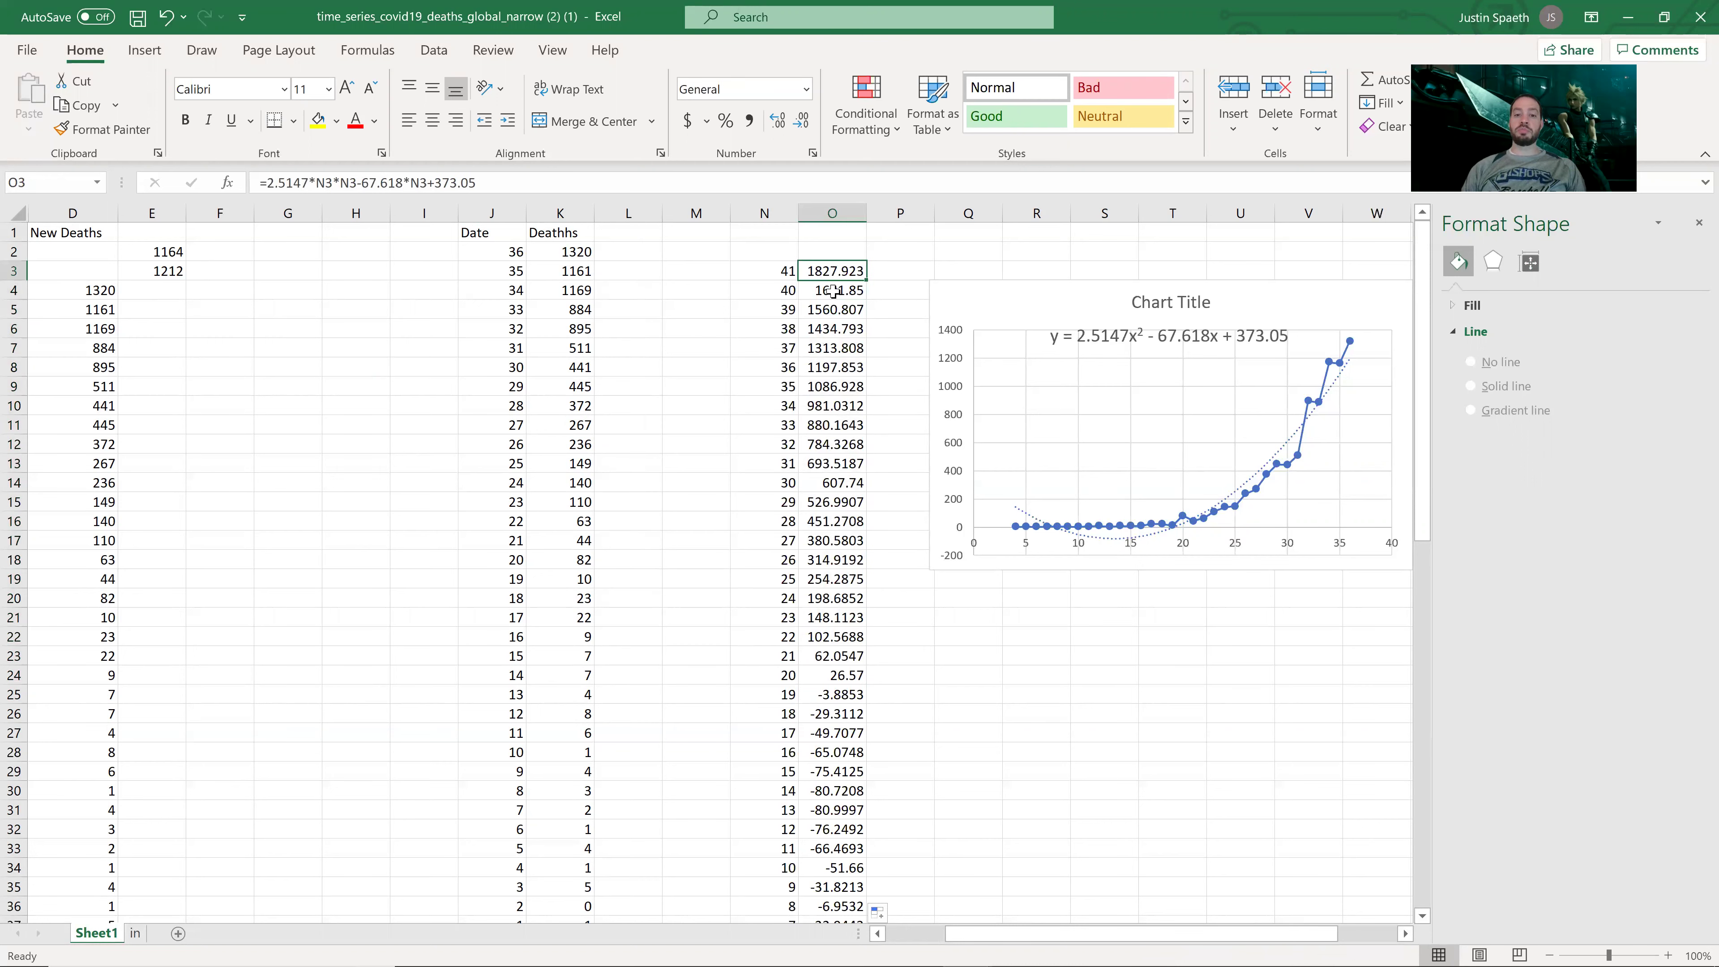
click(1260, 337)
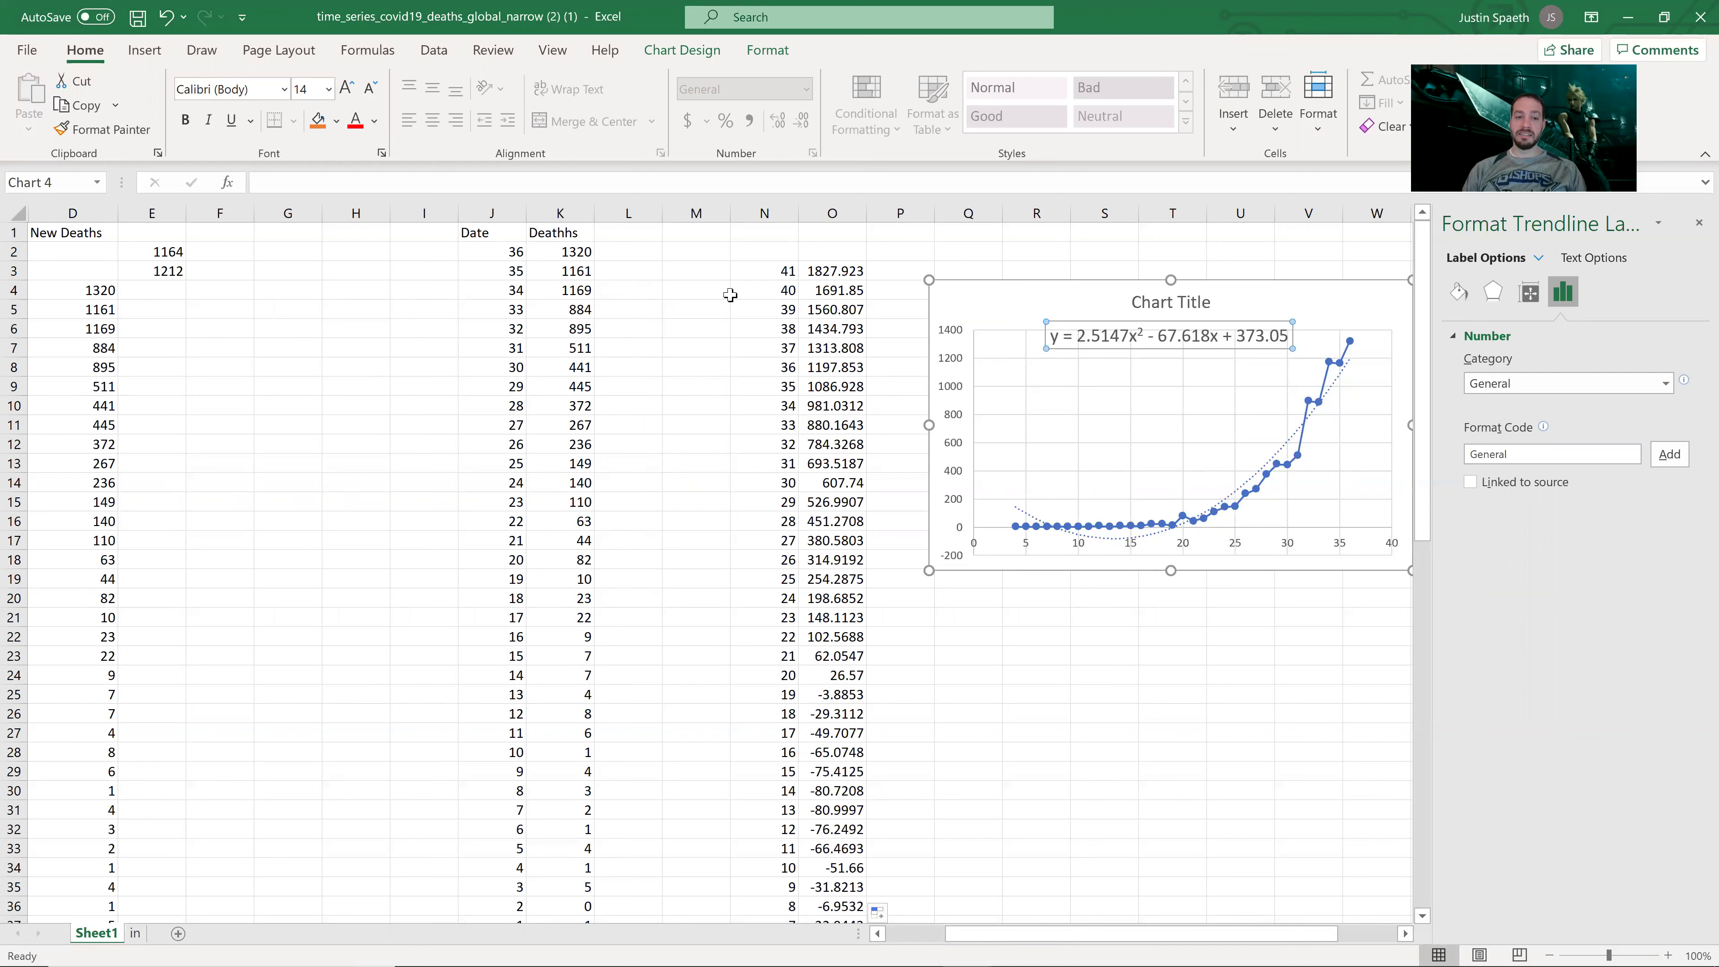
Step: Delete the trendline equation label and the dotted trendline from the chart
click(1347, 306)
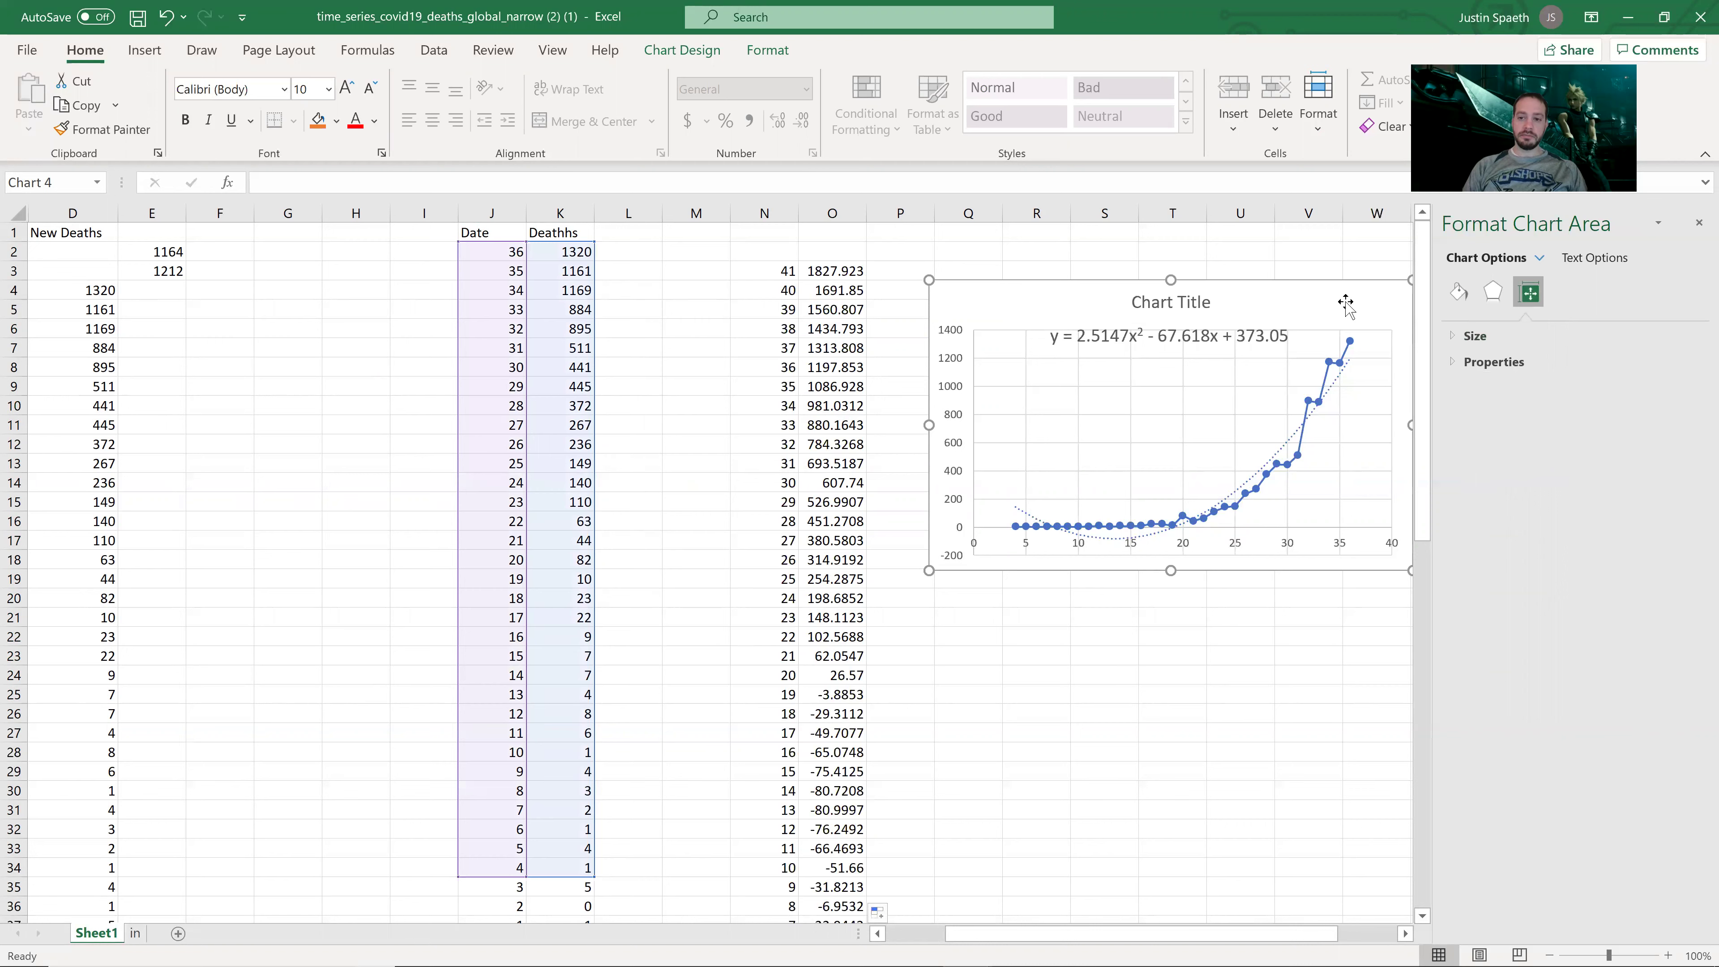
click(1294, 325)
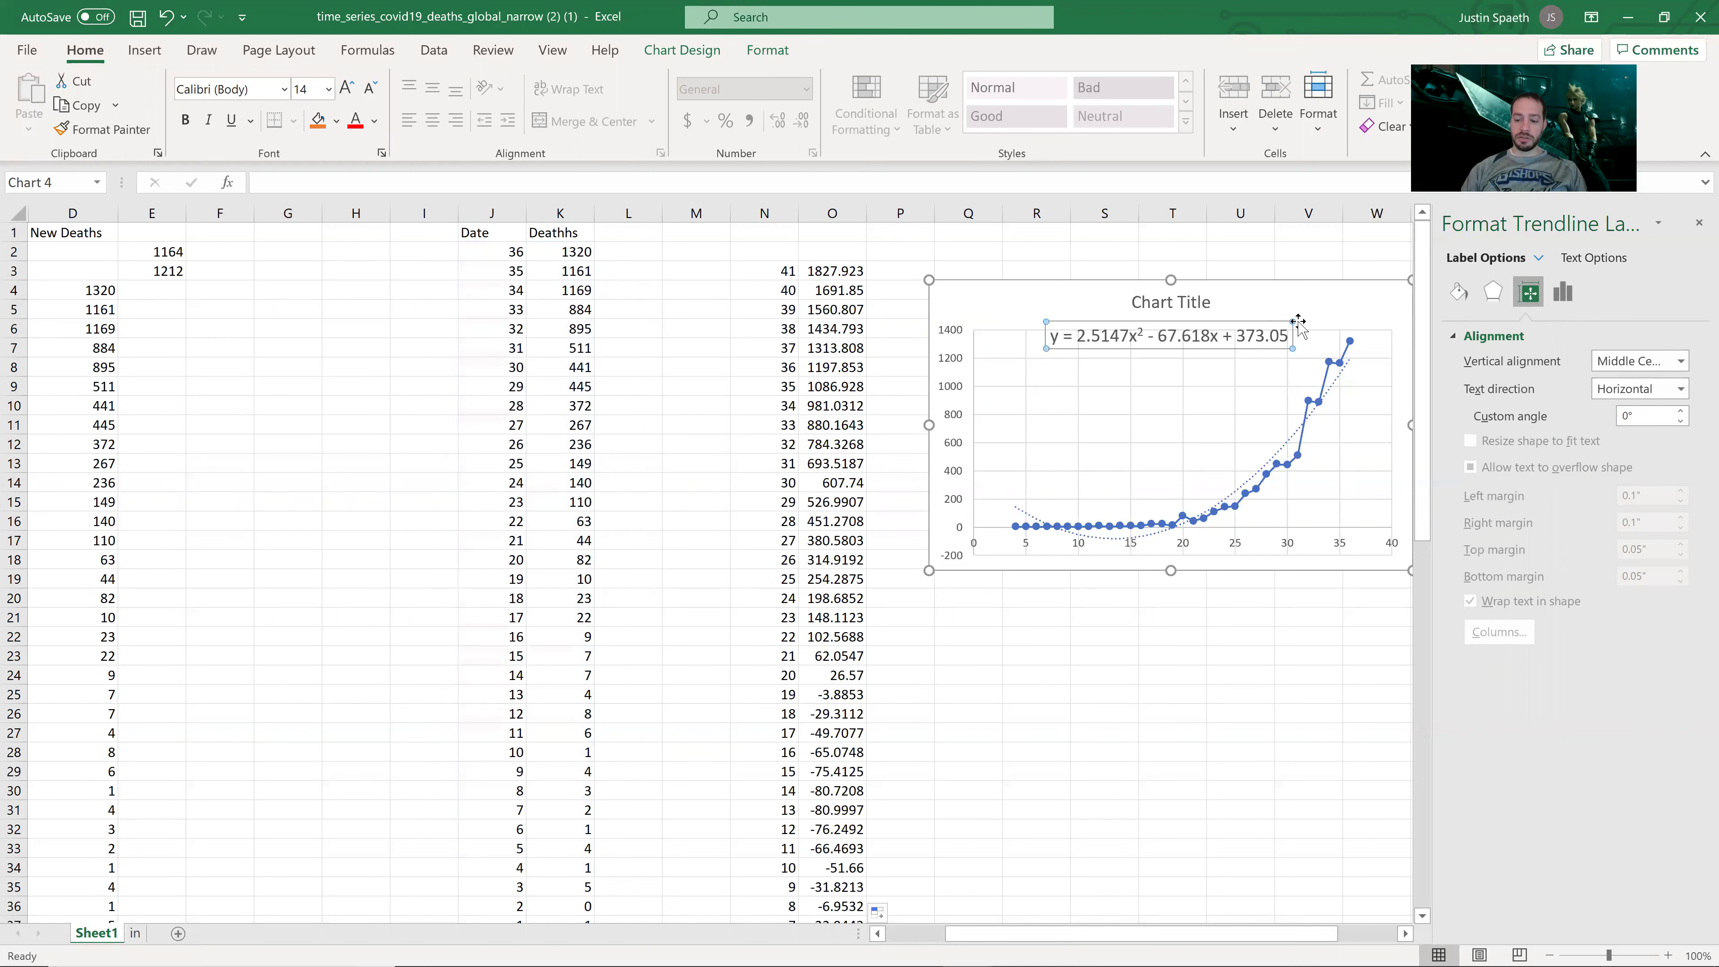
key(Delete)
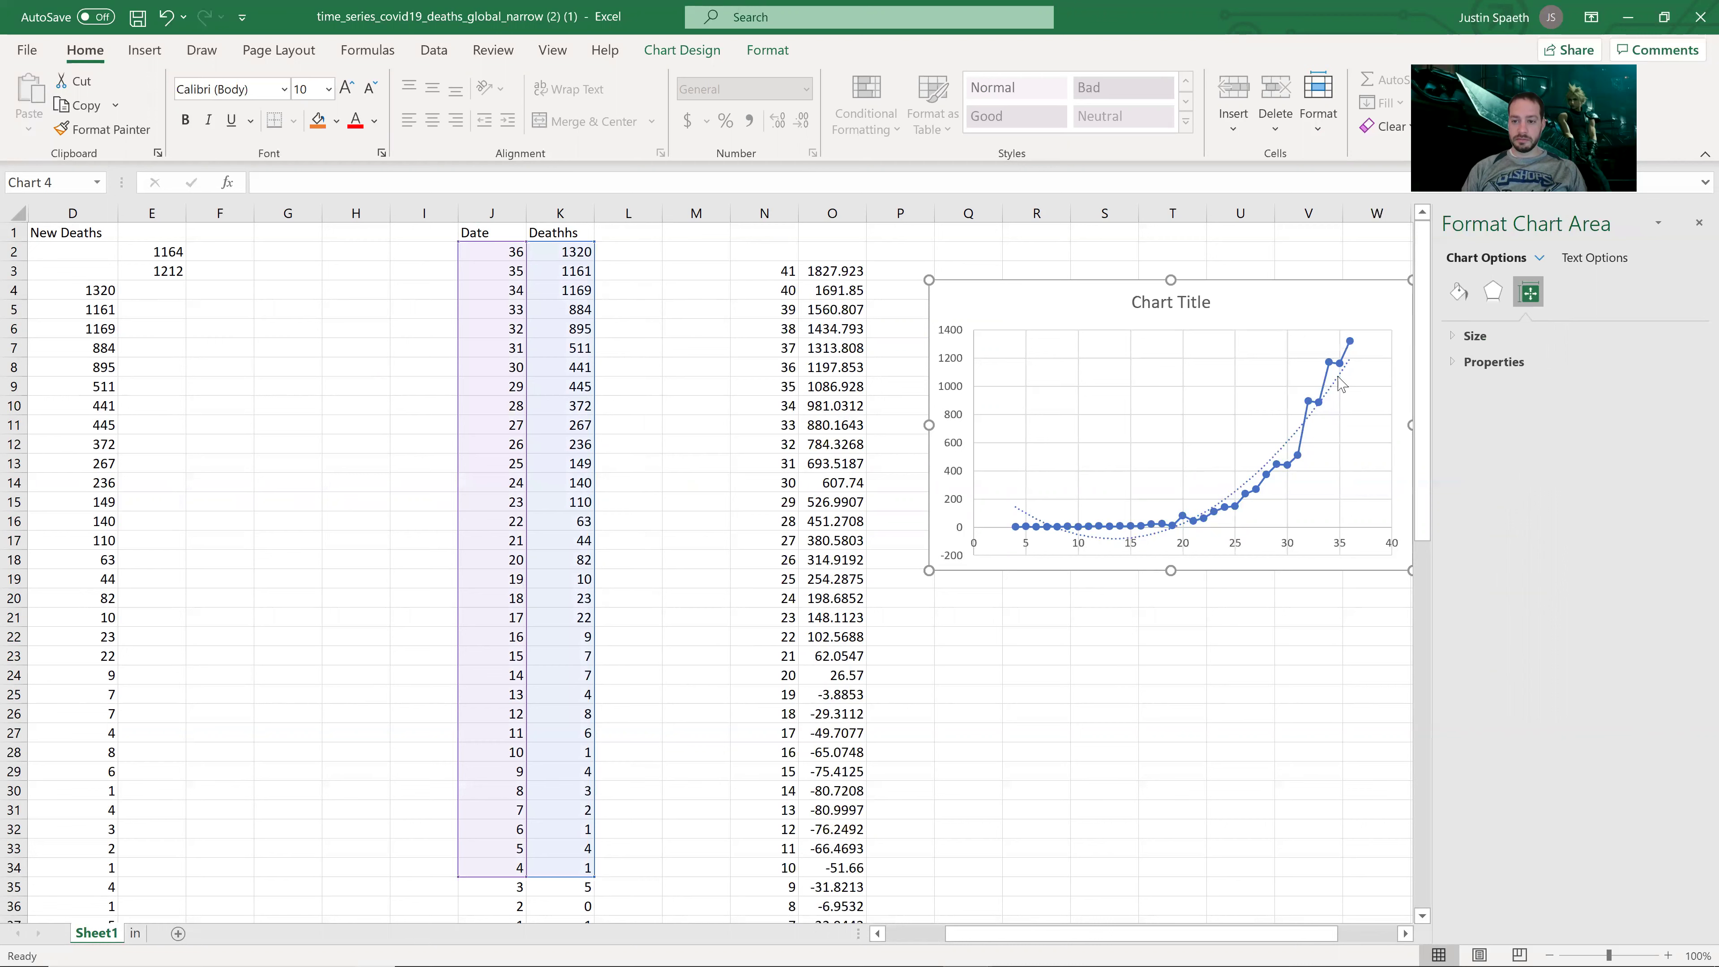
click(1339, 379)
key(Delete)
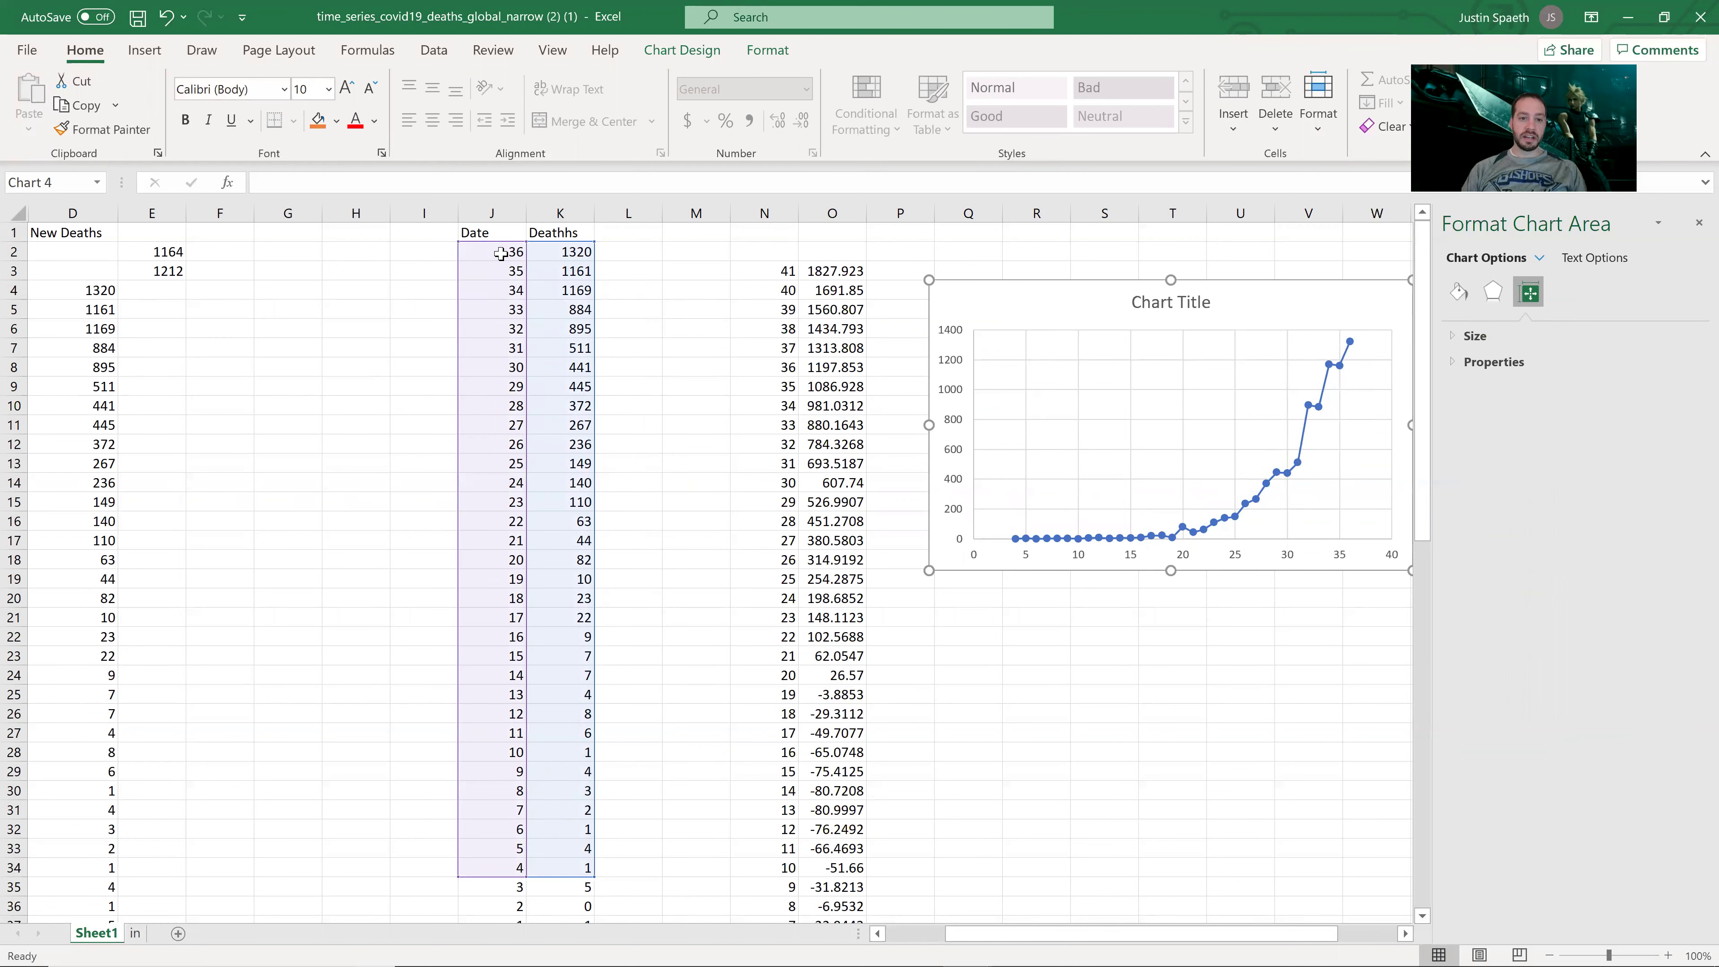
Step: Move the Date/Deathhs data J2:K37 down two rows so it starts at J4
drag(501, 254, 583, 874)
key(ctrl+c)
scroll(520, 382, up, 1)
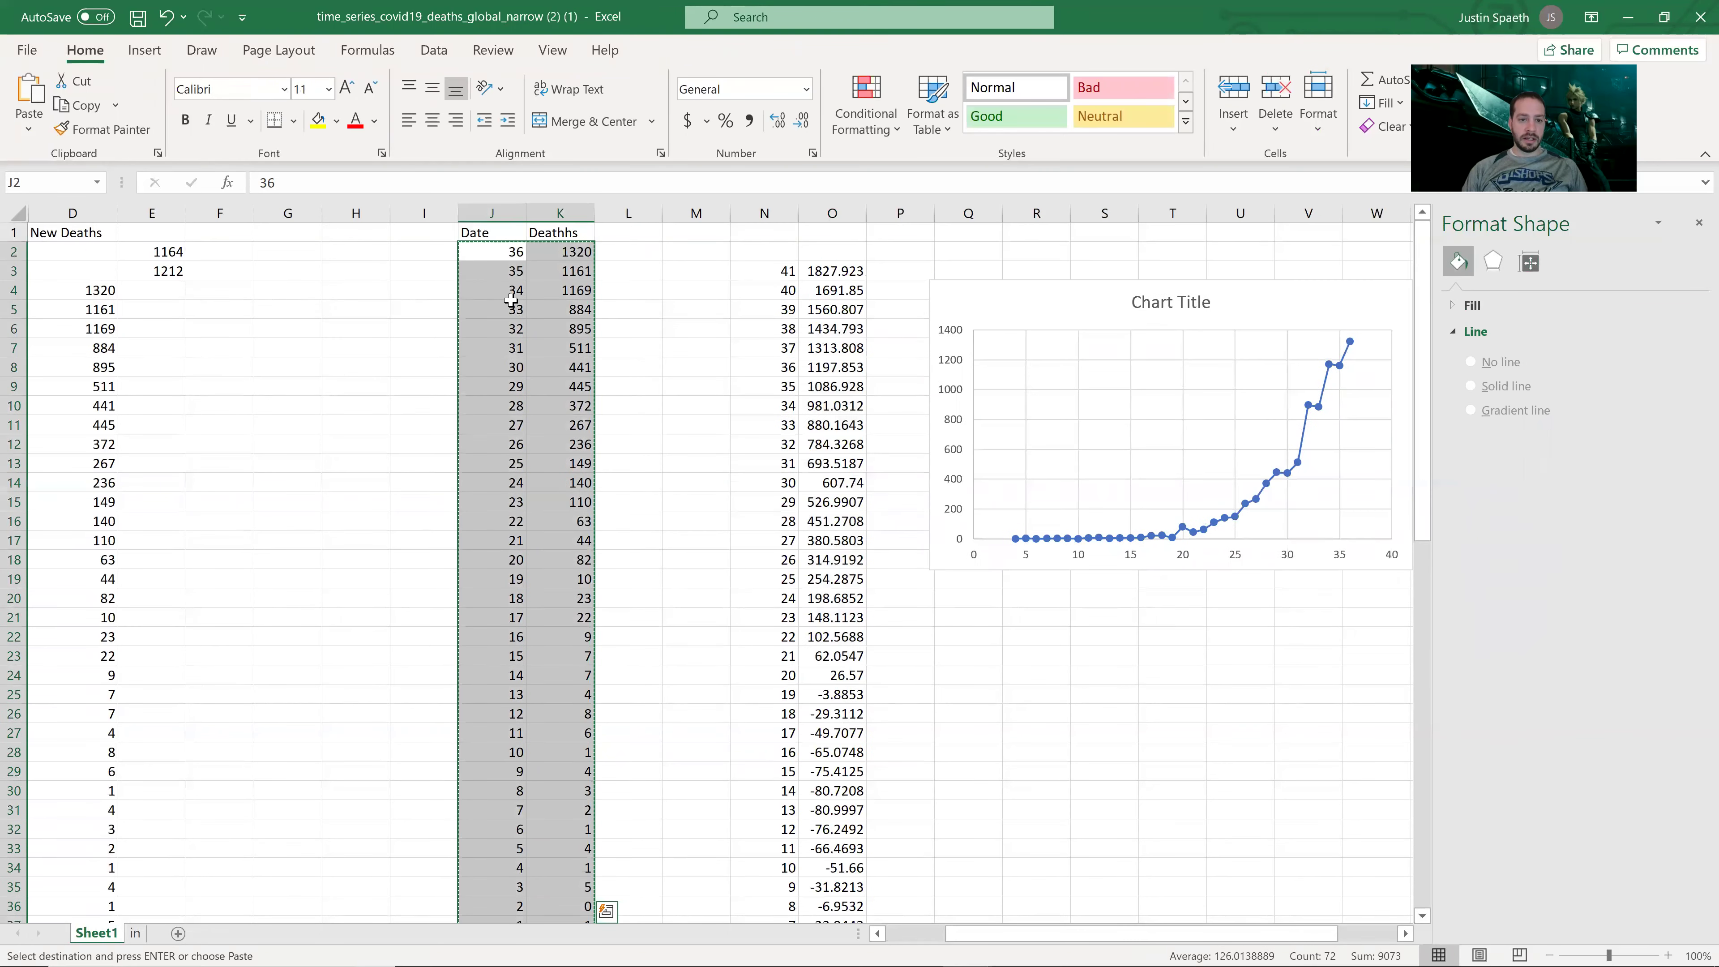
click(494, 298)
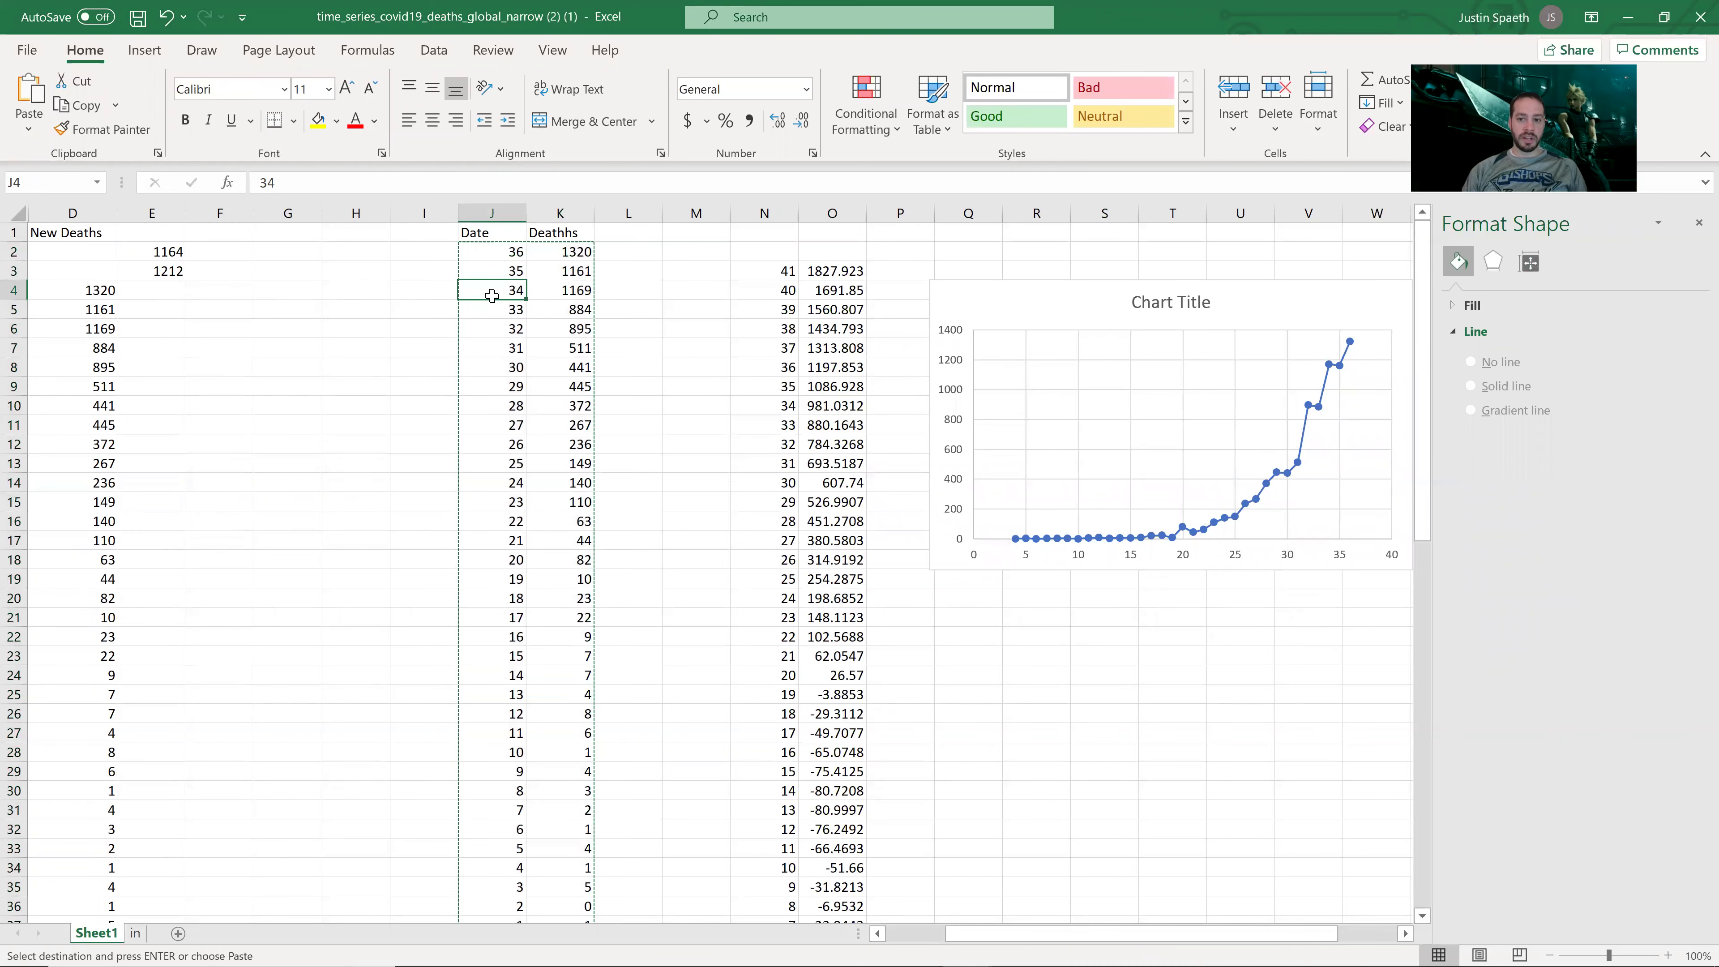
key(Return)
click(626, 287)
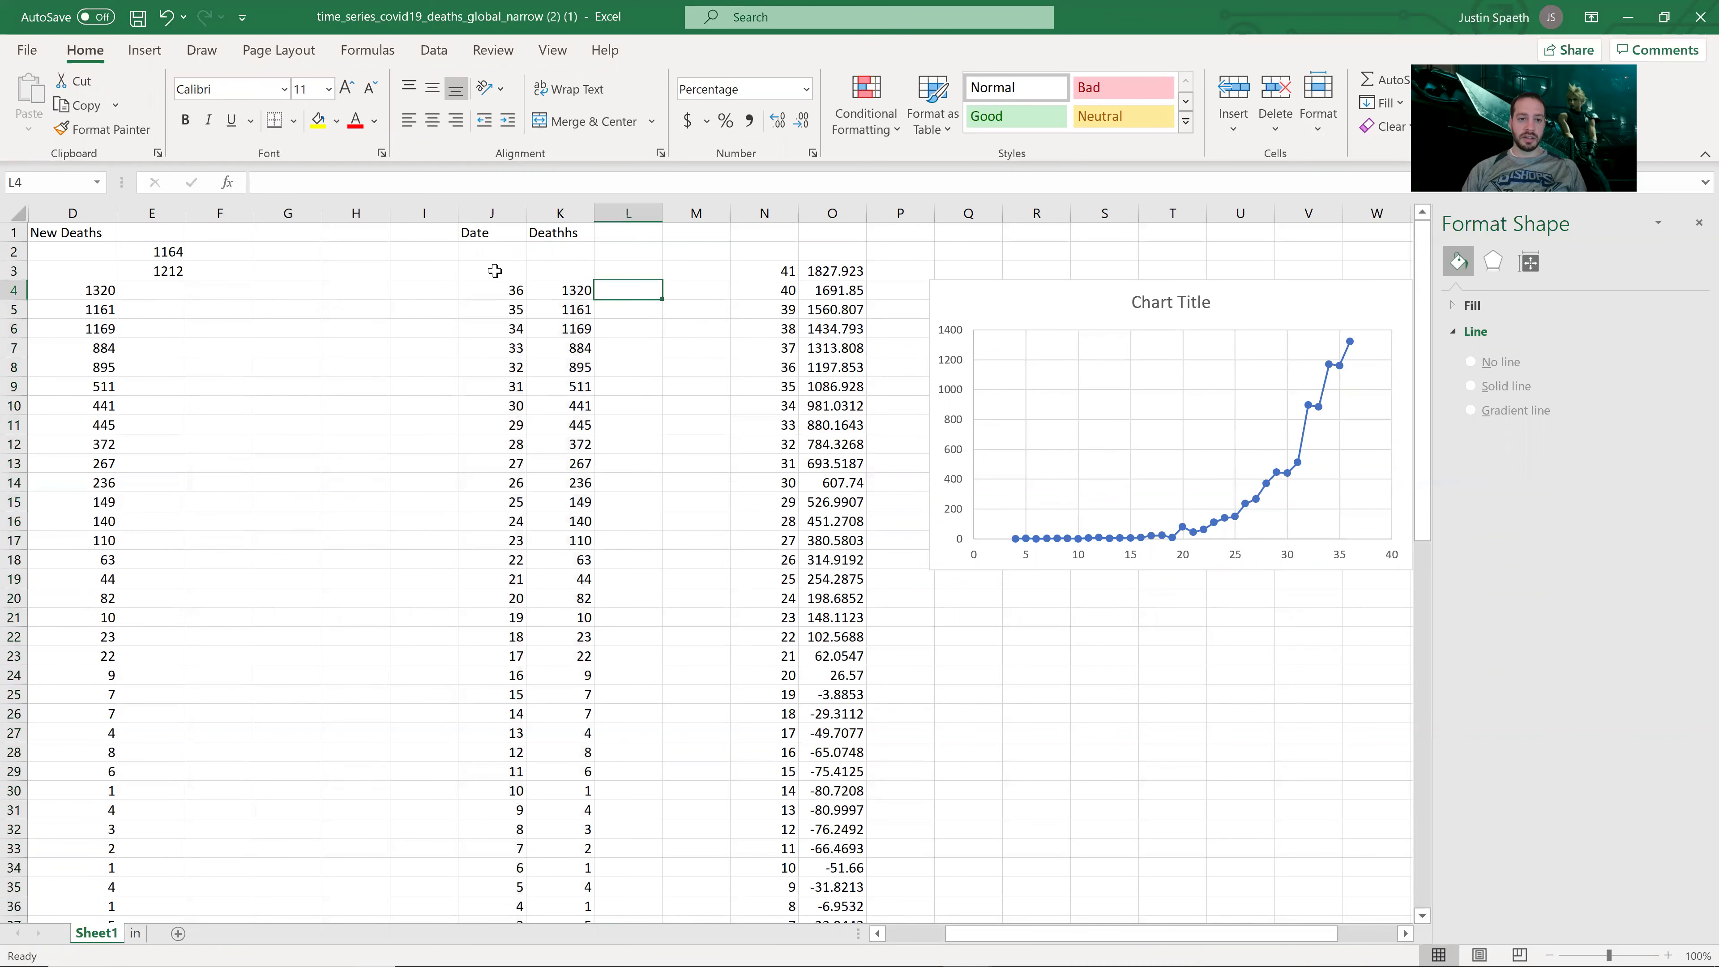
Step: Extend the days to 37 and 38 in J2:J3, with deaths 1212 in K3 and 1164 in K2
drag(521, 291, 517, 252)
click(589, 278)
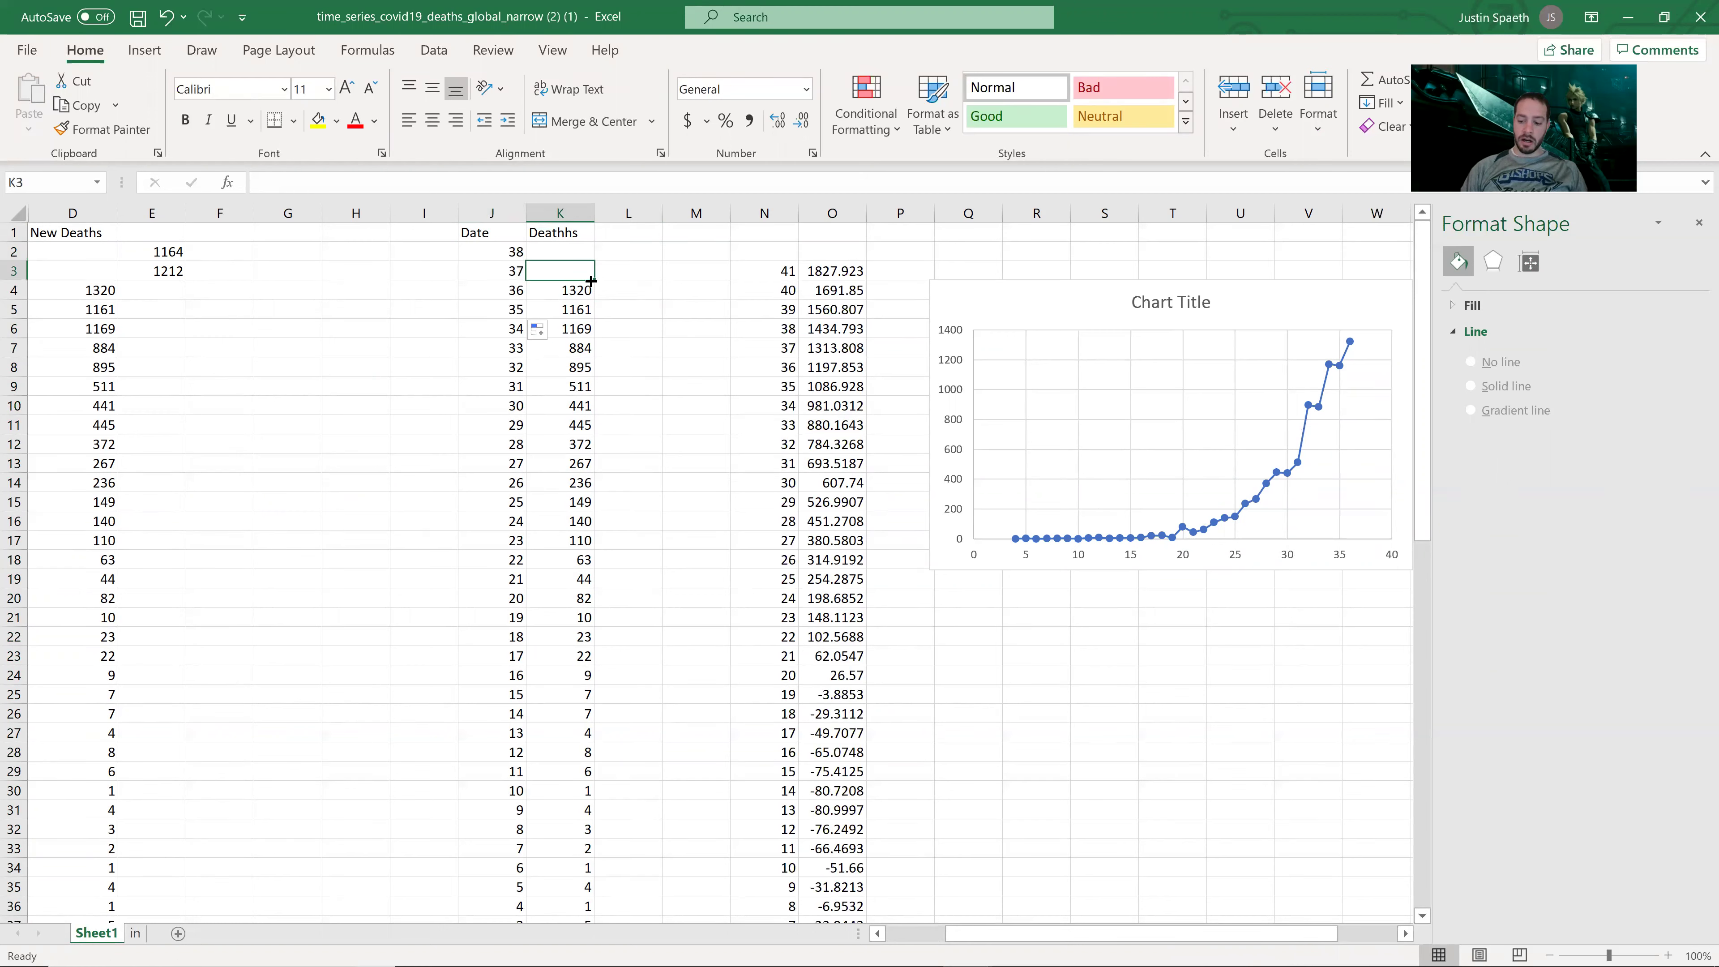
text(1212)
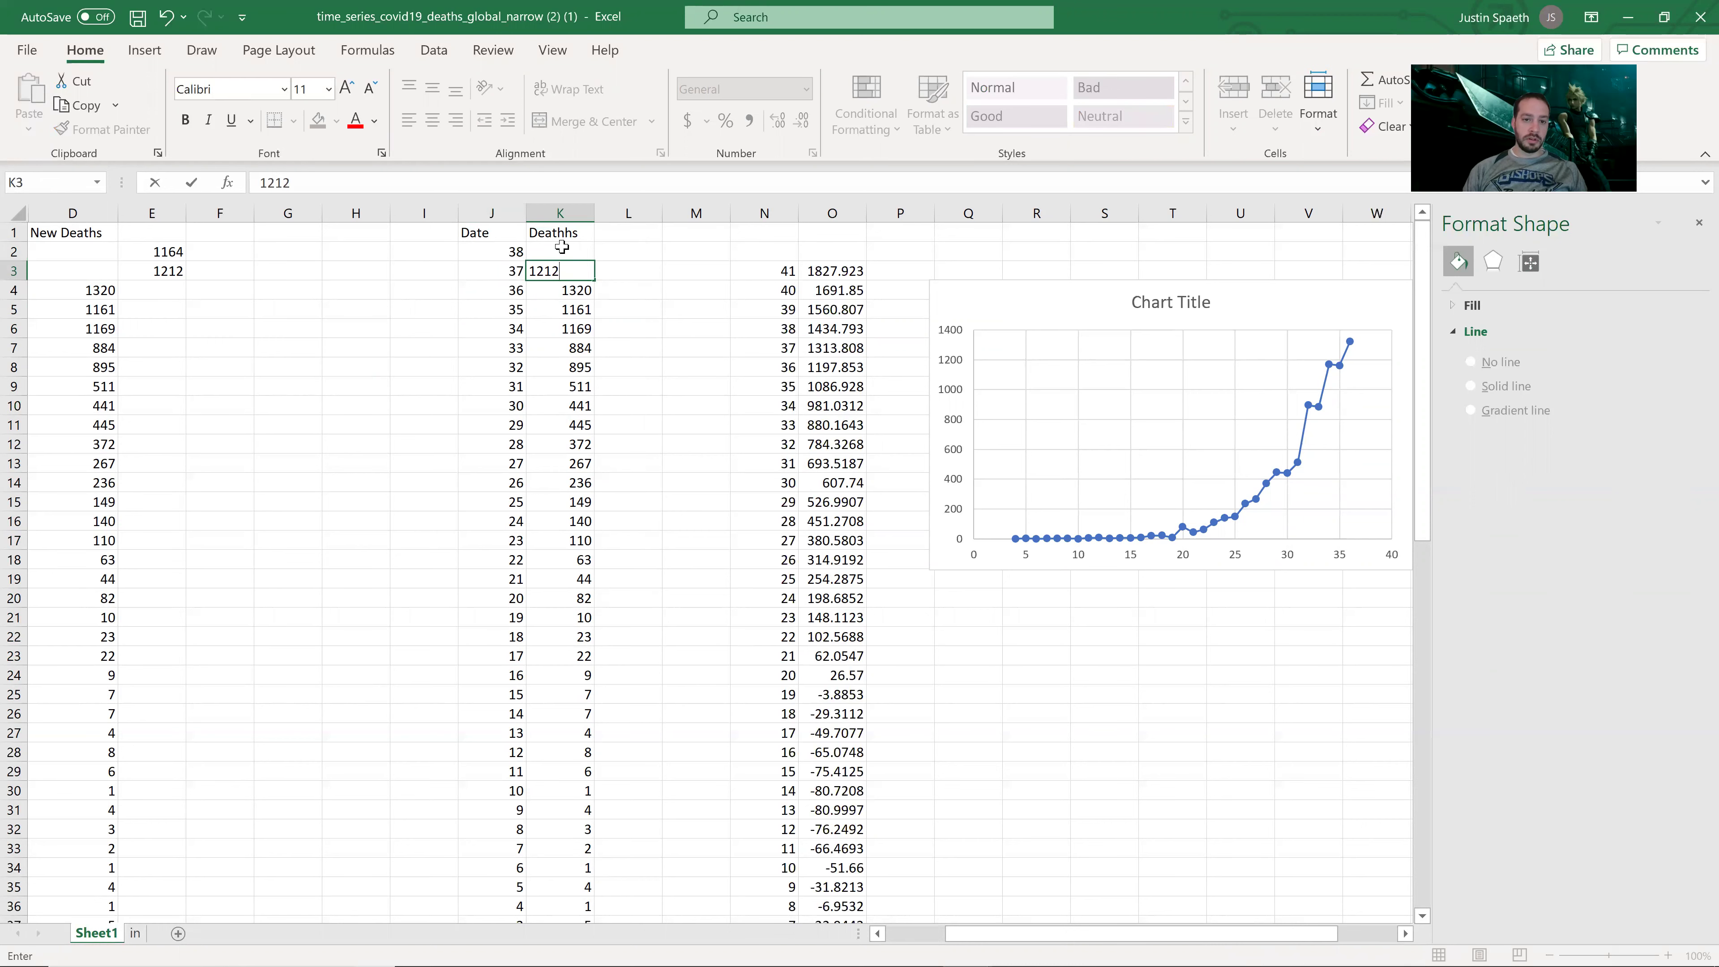
click(561, 249)
text(1164)
click(569, 300)
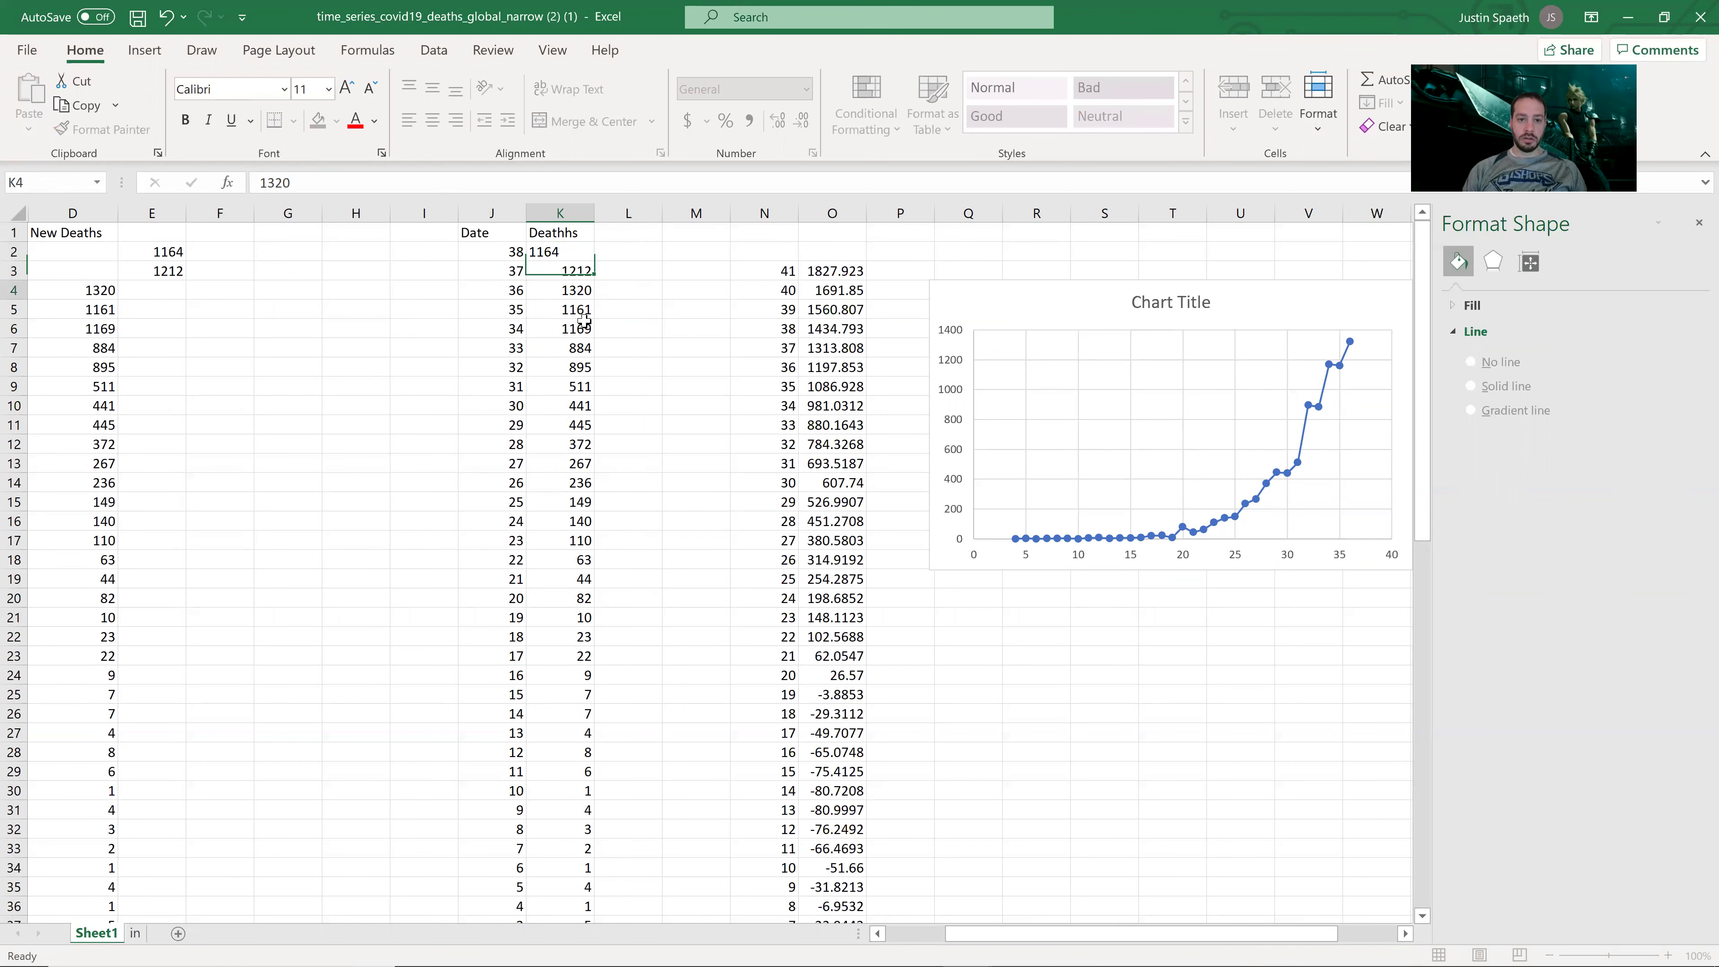
click(1299, 464)
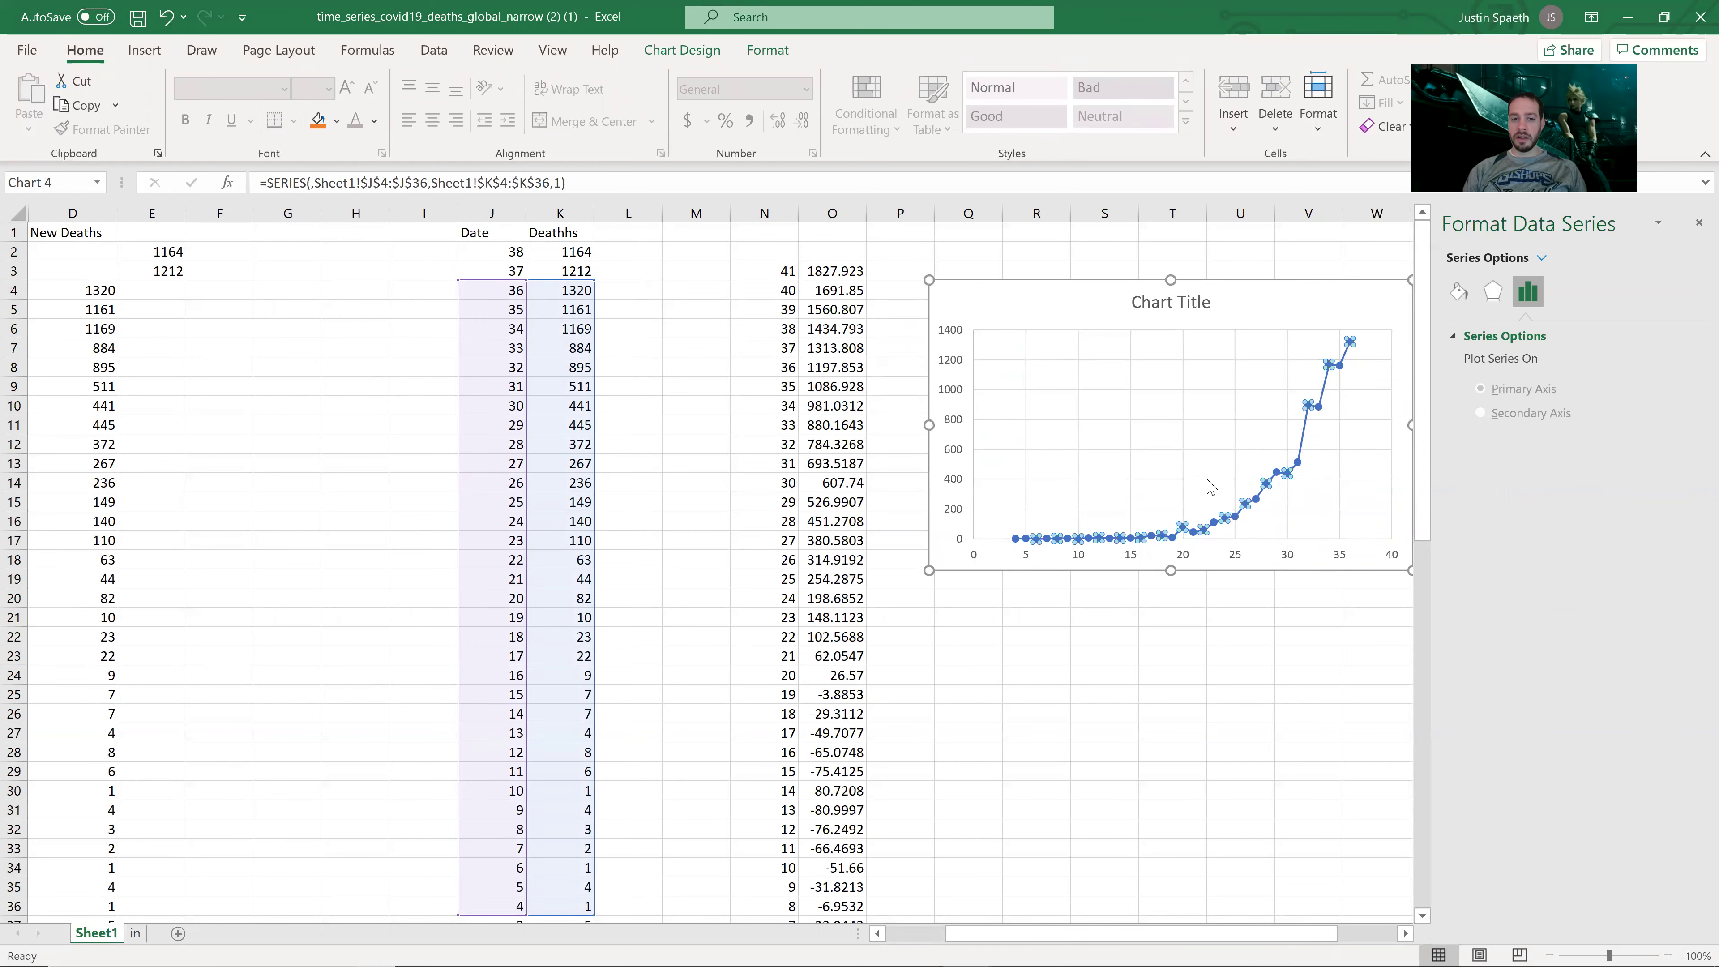
Step: Stretch the chart series range up to rows 2–3 so days 37 and 38 are plotted
drag(595, 278, 519, 249)
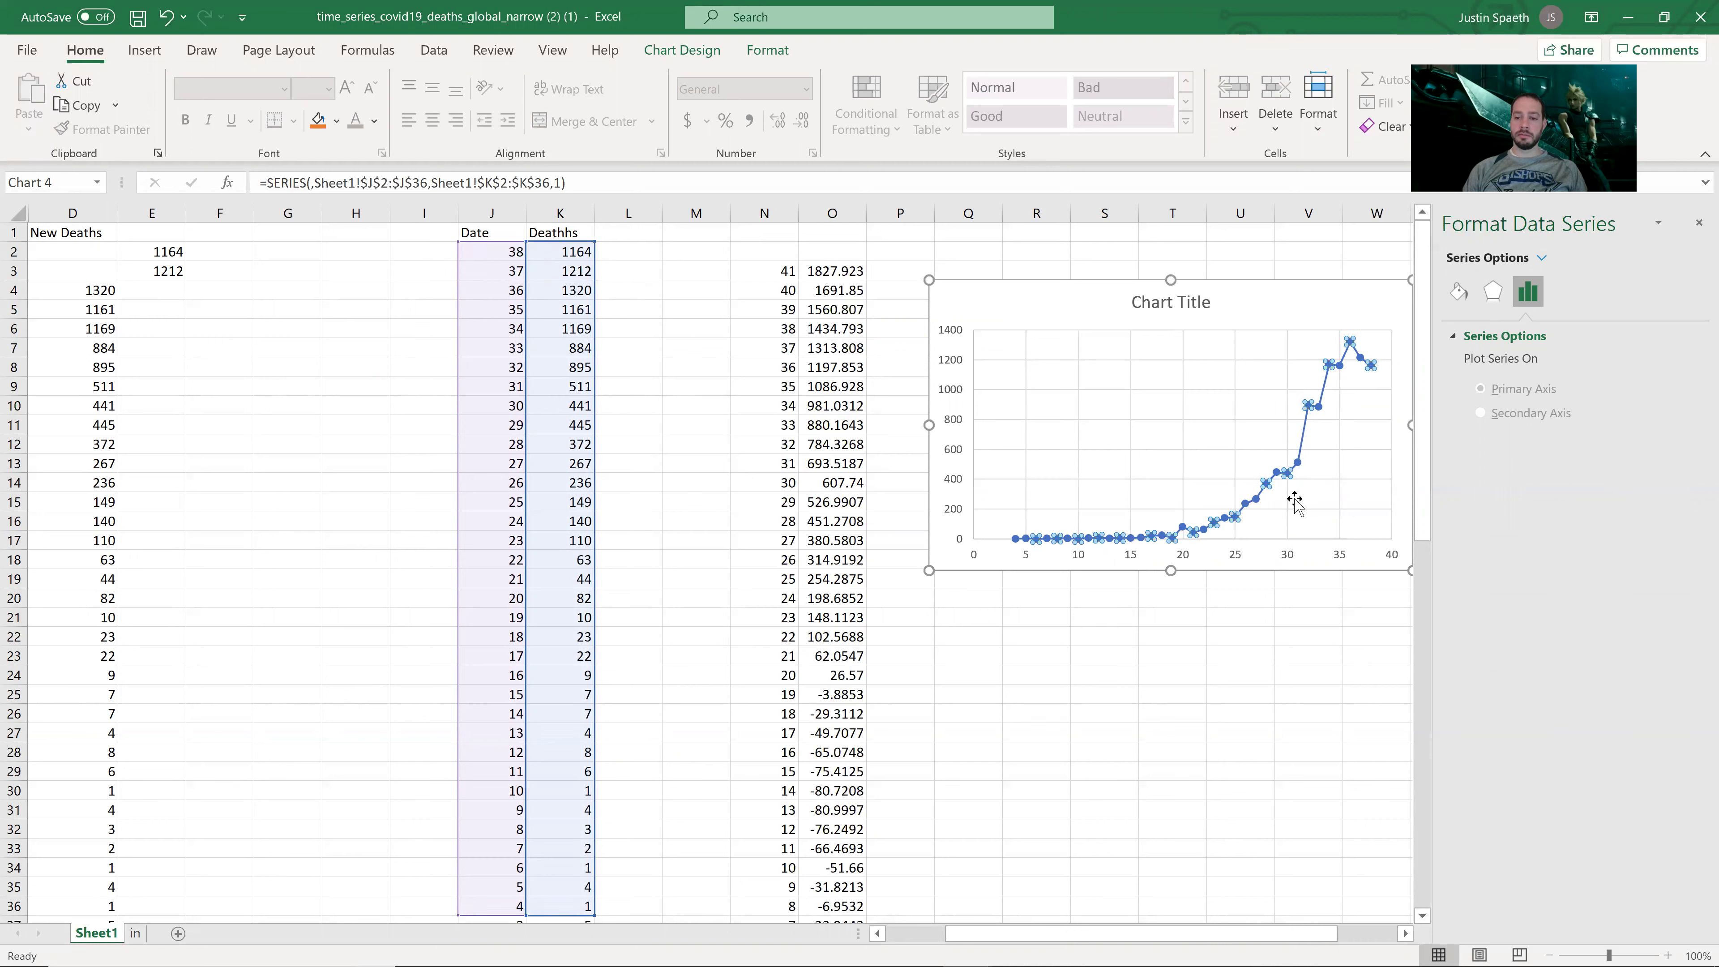
click(1314, 673)
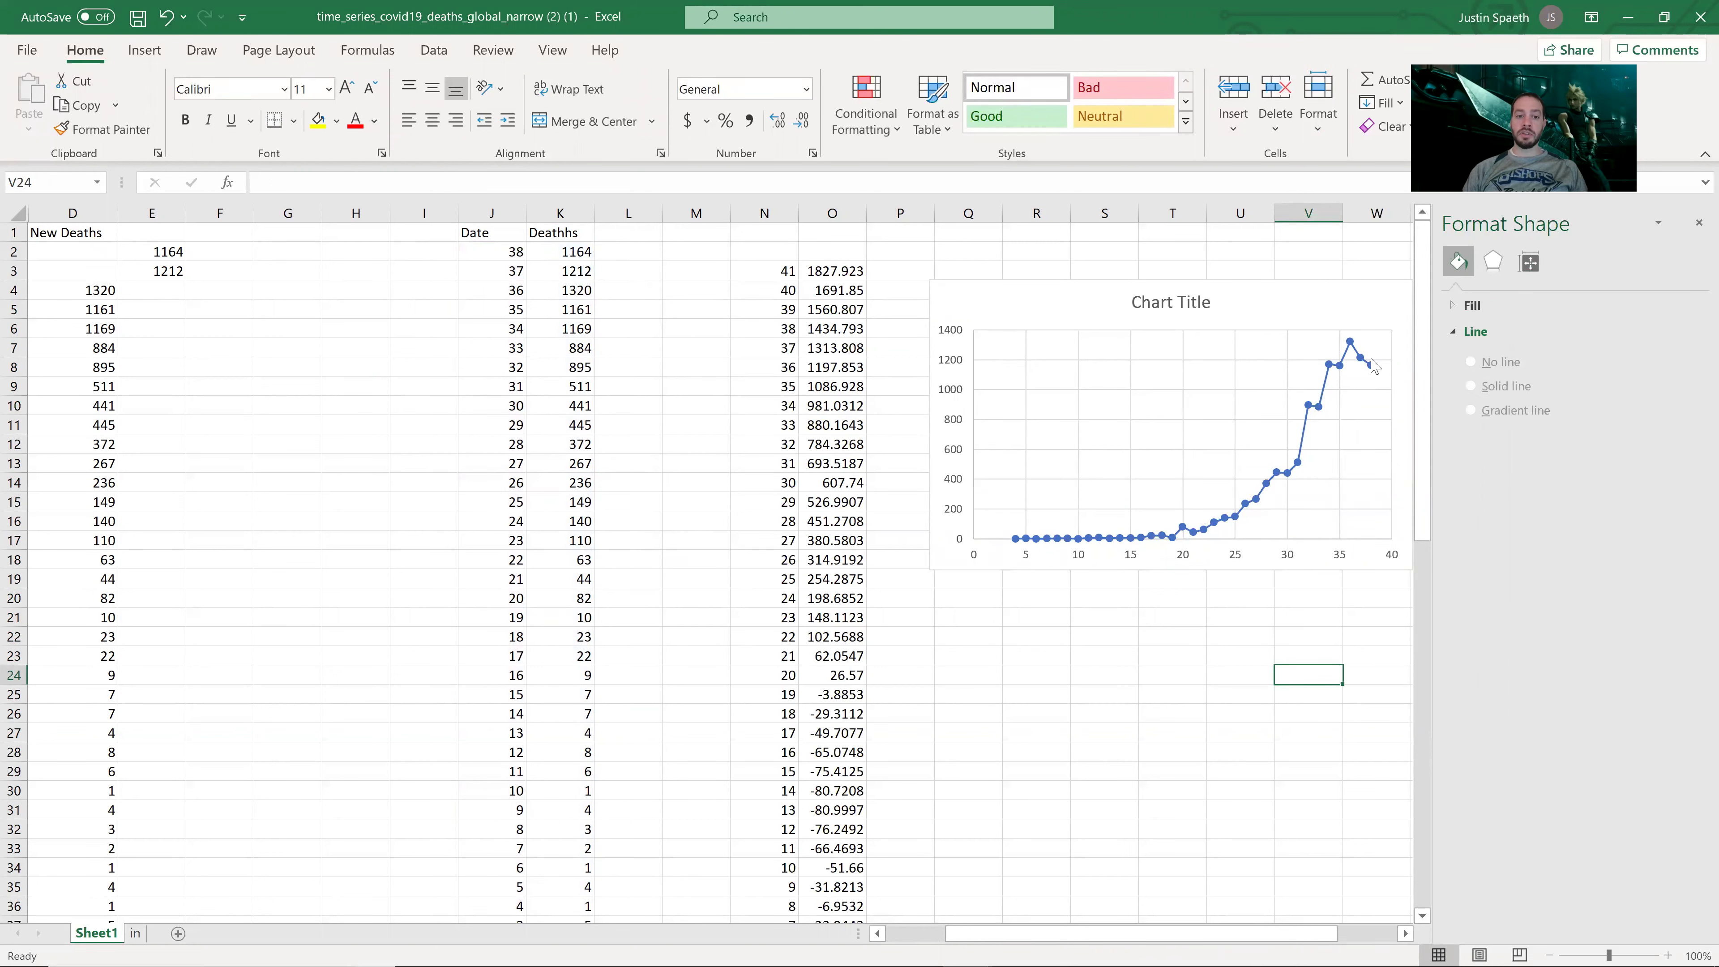
mouse_move(1372, 375)
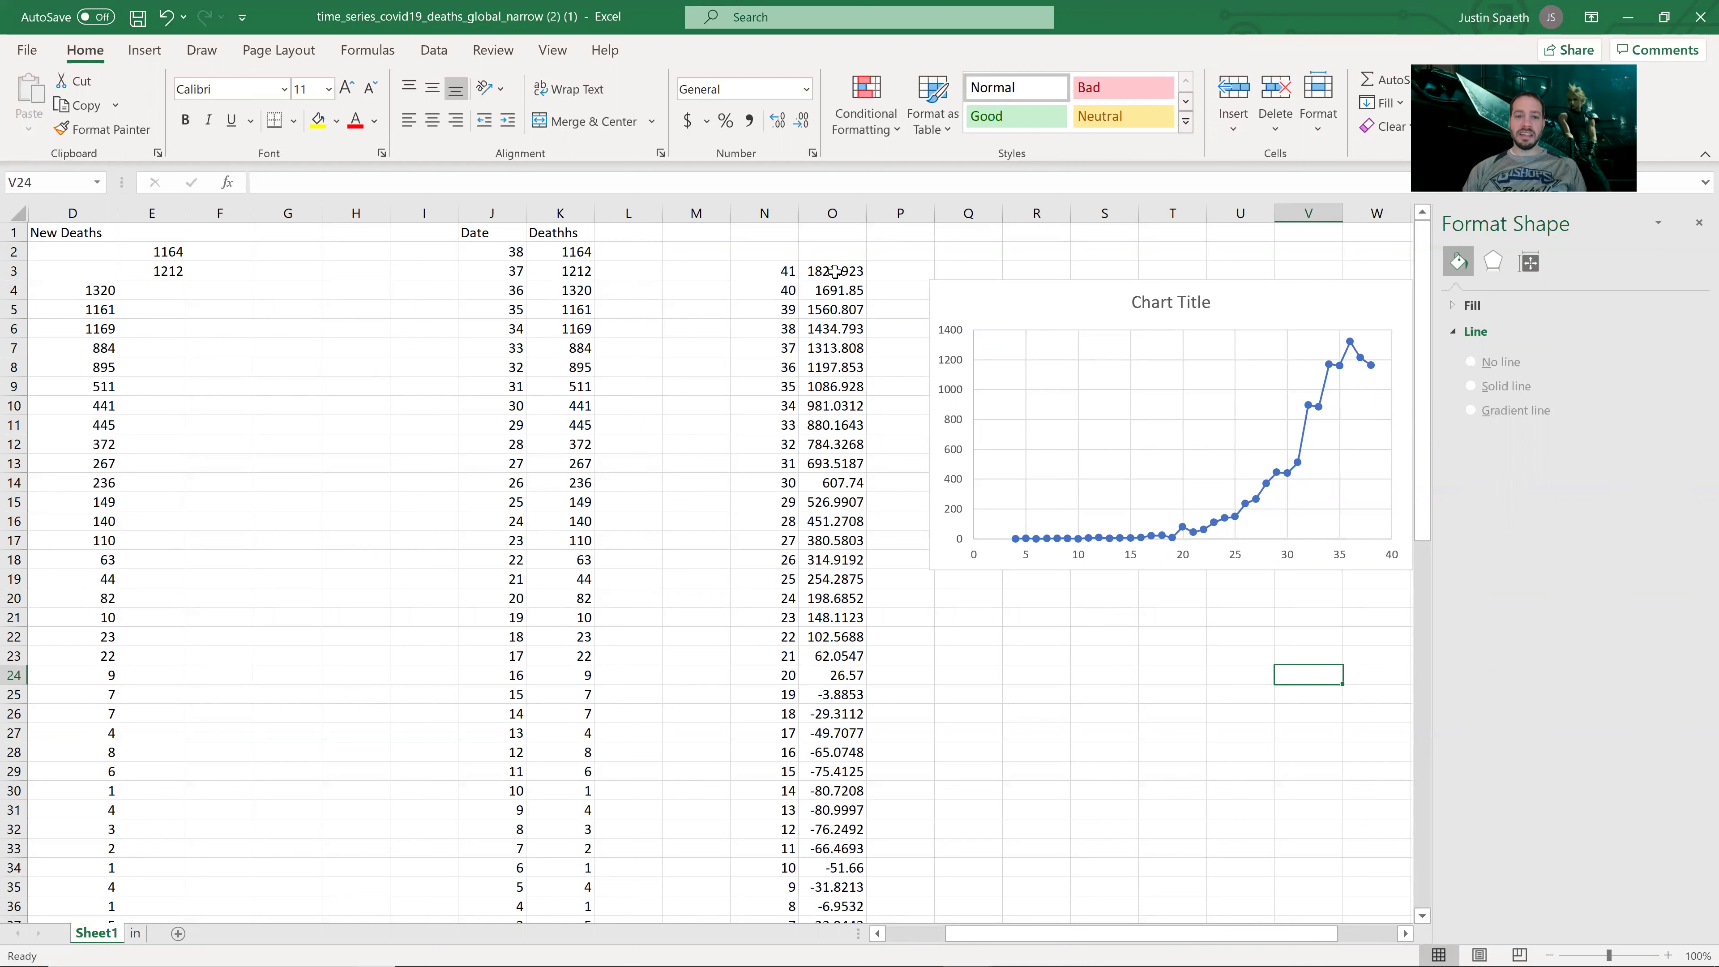
drag(835, 273, 856, 333)
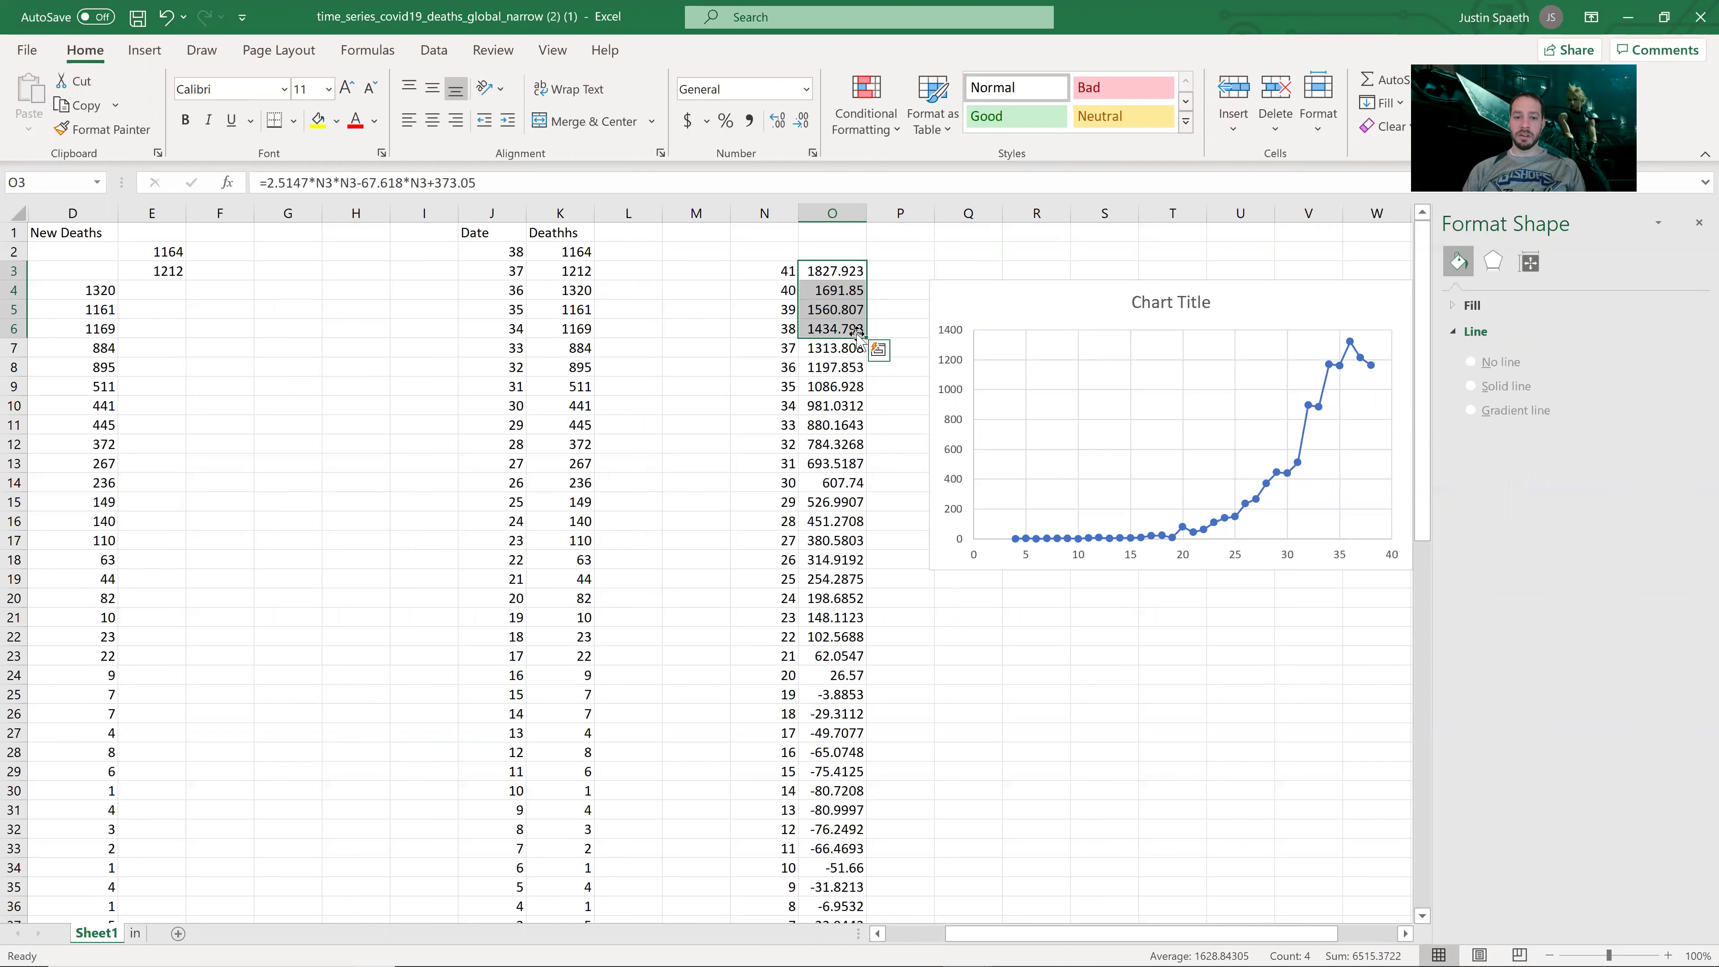